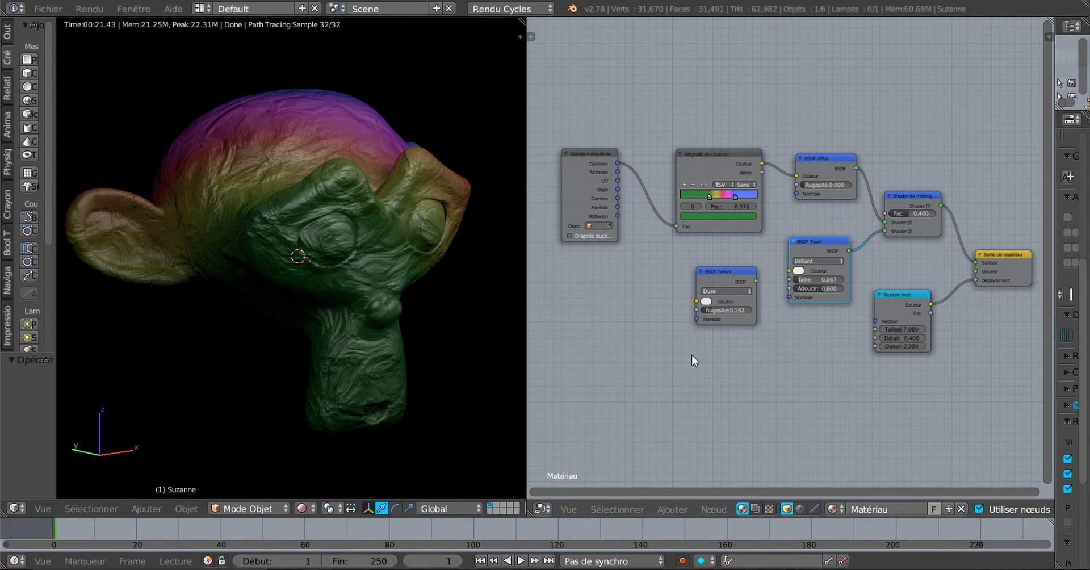
Set the noise texture node's scale to 6.200 and its detail to 11.700.
{"action": "scroll", "coordinate": [672, 226], "scroll_direction": "up", "scroll_amount": 2}
{"action": "scroll", "coordinate": [673, 226], "scroll_direction": "up", "scroll_amount": 2}
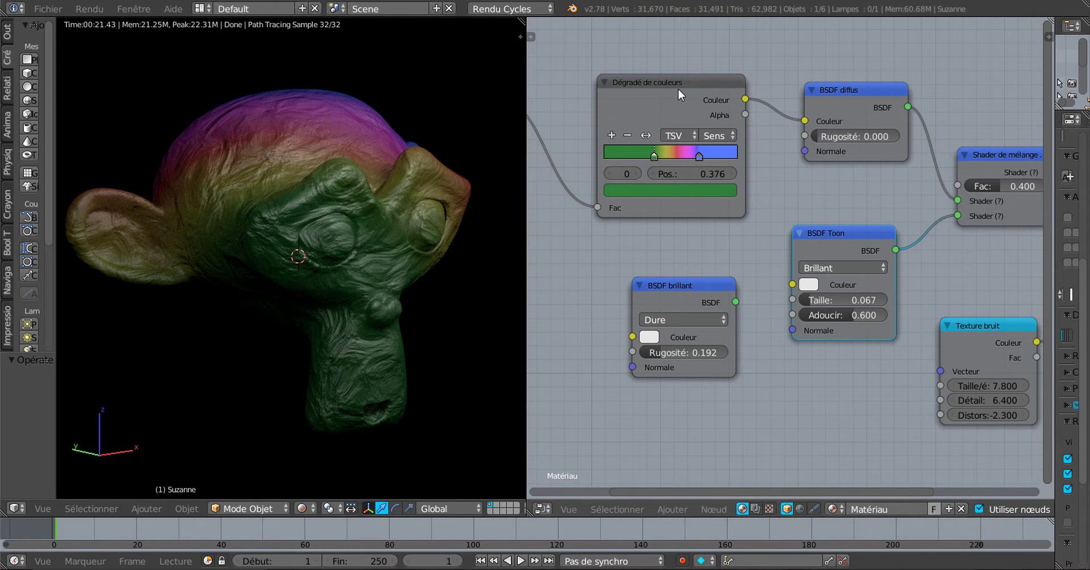
{"action": "scroll", "coordinate": [657, 240], "scroll_direction": "down", "scroll_amount": 2}
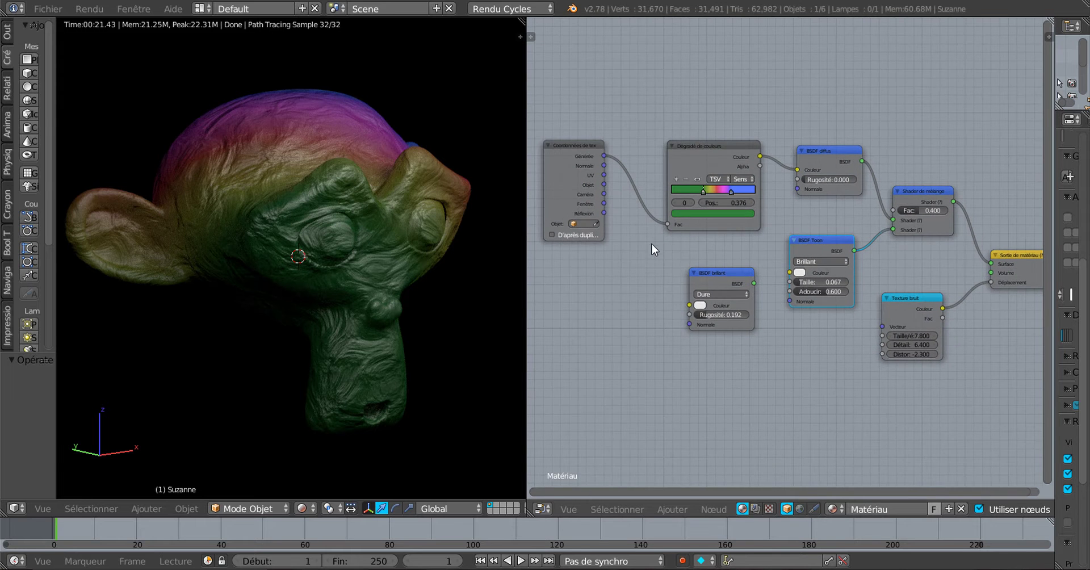
{"action": "scroll", "coordinate": [605, 237], "scroll_direction": "down", "scroll_amount": 1}
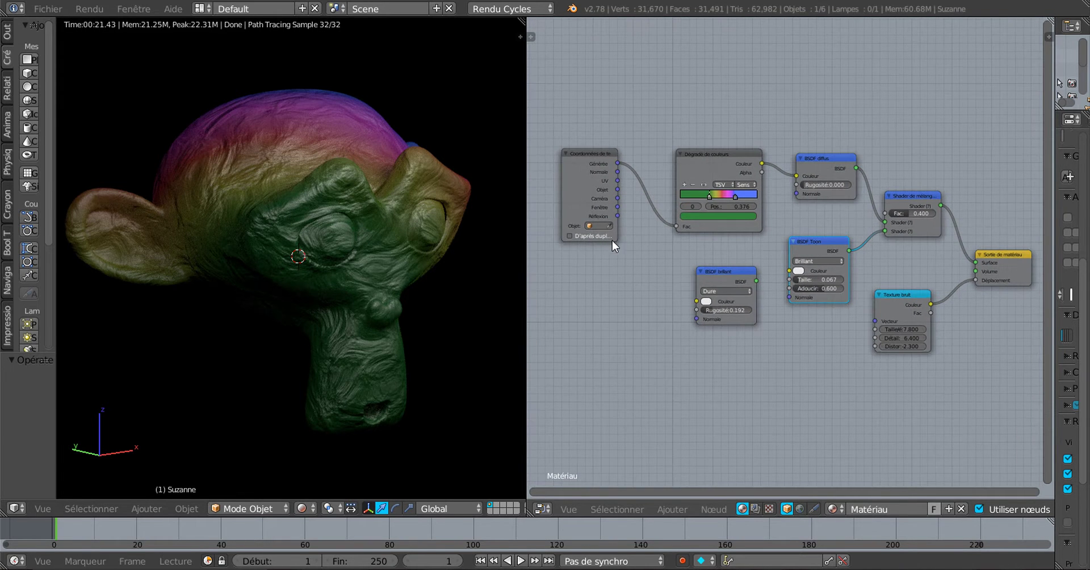
{"action": "middle_click_drag", "start_coordinate": [677, 249], "coordinate": [649, 230]}
{"action": "scroll", "coordinate": [898, 346], "scroll_direction": "up", "scroll_amount": 3}
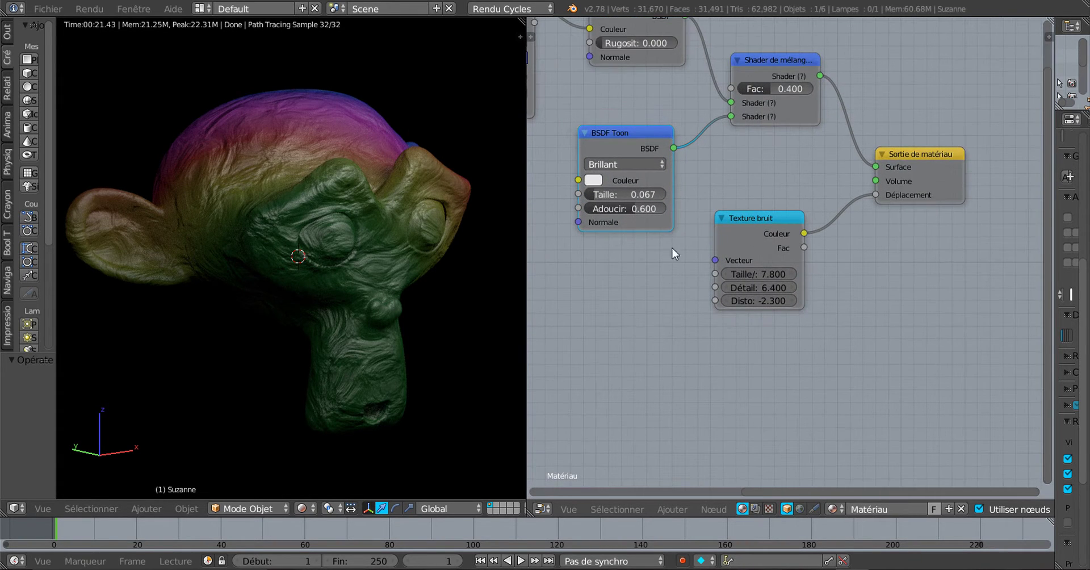
{"action": "scroll", "coordinate": [776, 322], "scroll_direction": "up", "scroll_amount": 2}
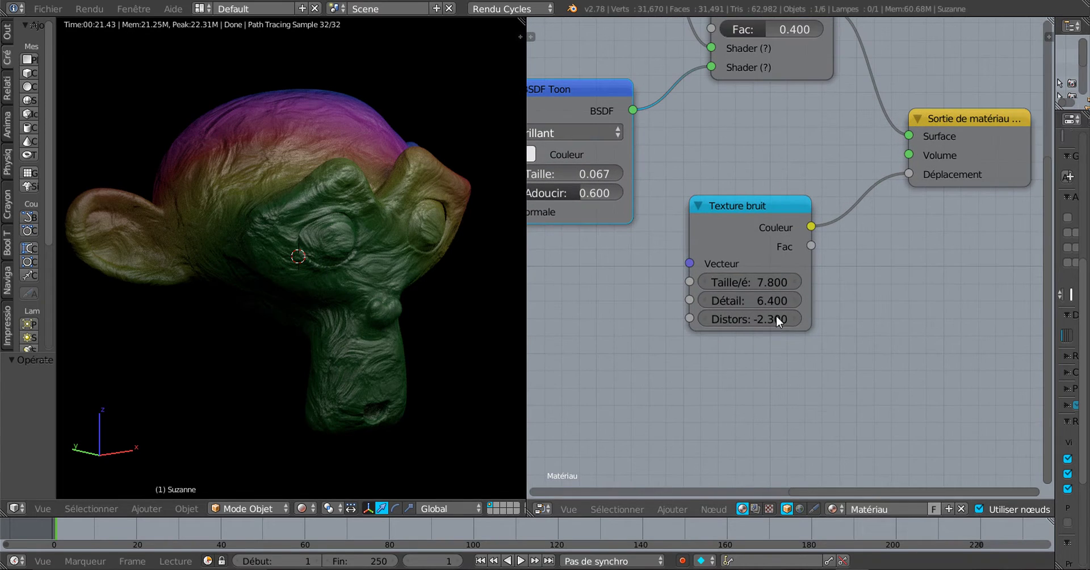
{"action": "left_click_drag", "start_coordinate": [775, 282], "coordinate": [731, 282]}
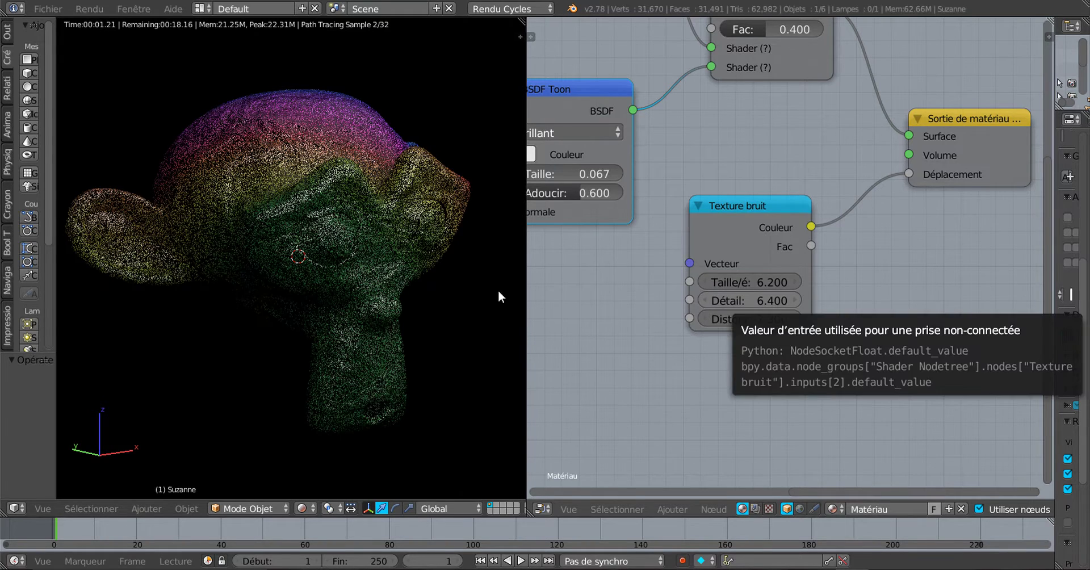
{"action": "left_click_drag", "start_coordinate": [757, 301], "coordinate": [845, 301]}
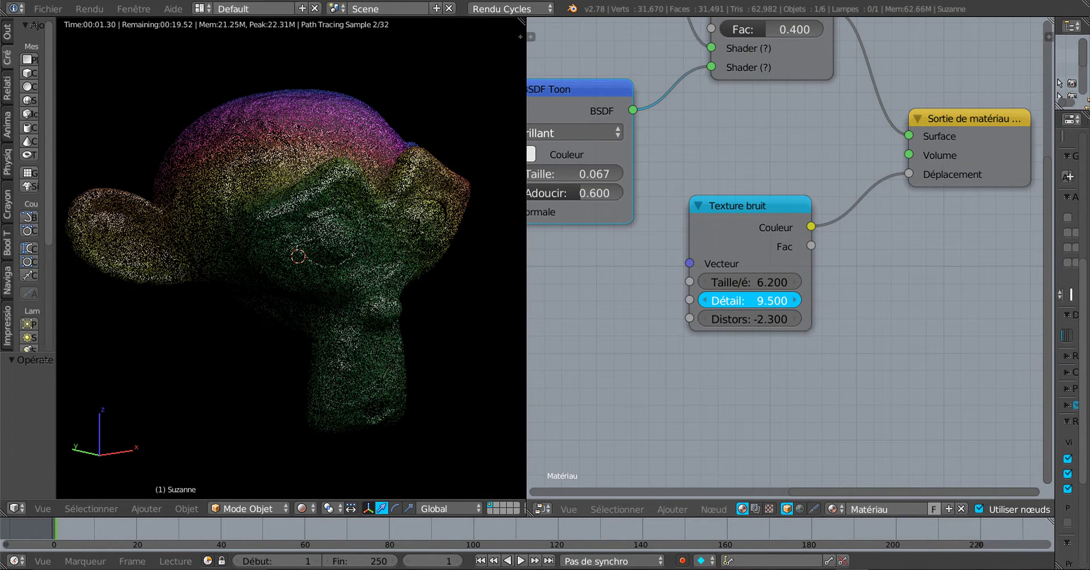
{"action": "left_click_drag", "start_coordinate": [845, 301], "coordinate": [908, 301]}
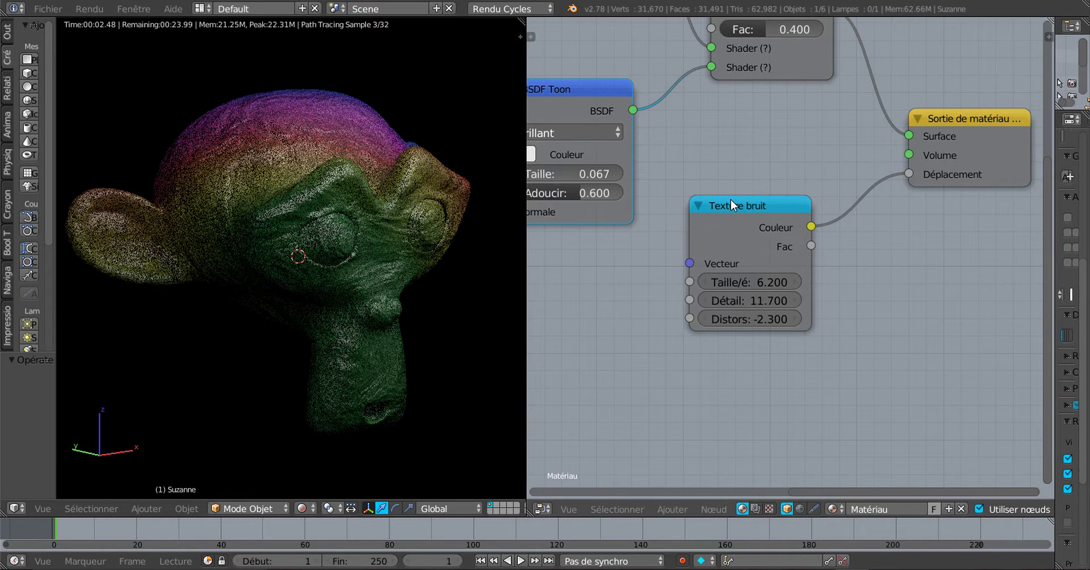
Shift the noise texture node slightly and add a brick texture node on top of it.
{"action": "left_click_drag", "start_coordinate": [731, 199], "coordinate": [751, 202]}
{"action": "left_click", "coordinate": [670, 510]}
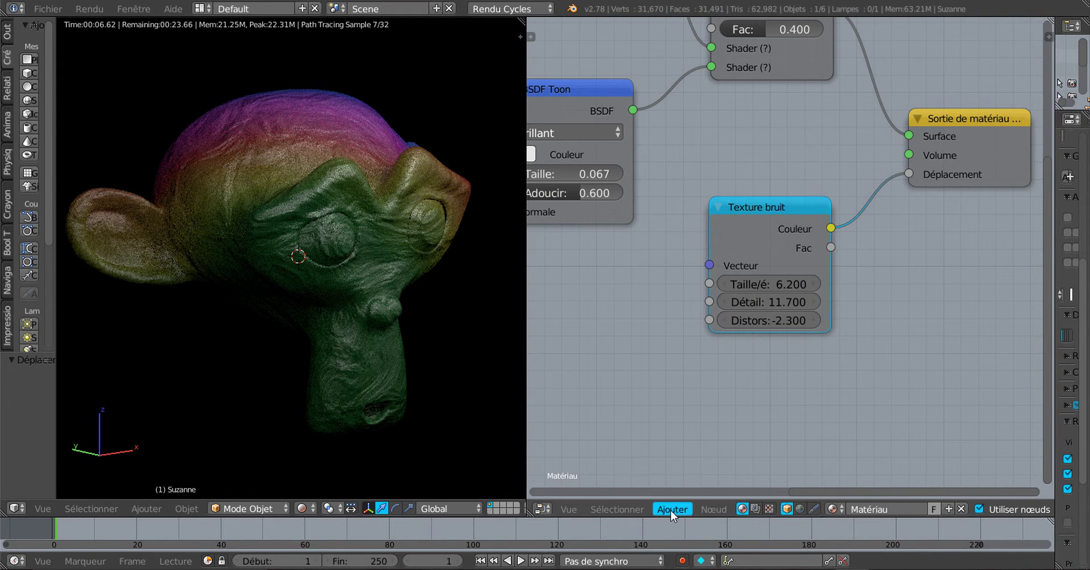
{"action": "mouse_move", "coordinate": [684, 435]}
{"action": "left_click_drag", "start_coordinate": [787, 205], "coordinate": [814, 200]}
{"action": "scroll", "coordinate": [770, 259], "scroll_direction": "up", "scroll_amount": 1}
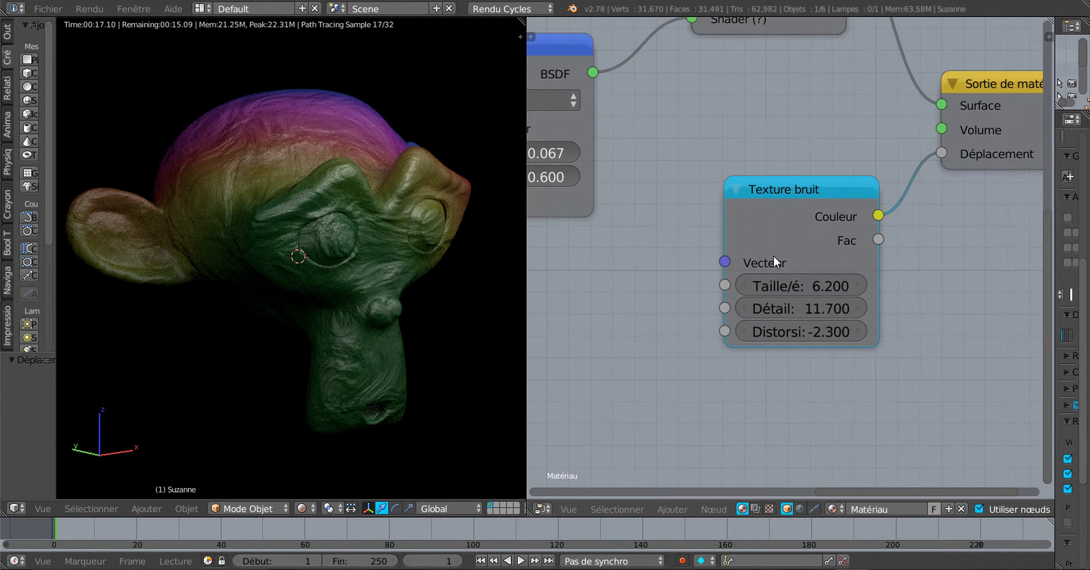
{"action": "scroll", "coordinate": [774, 257], "scroll_direction": "up", "scroll_amount": 2}
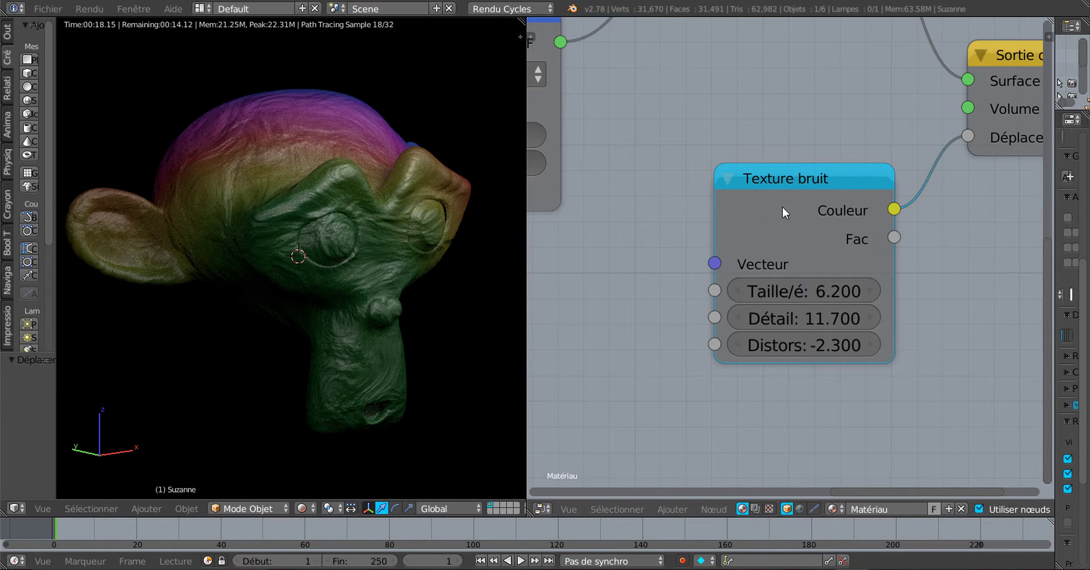
{"action": "left_click", "coordinate": [668, 509]}
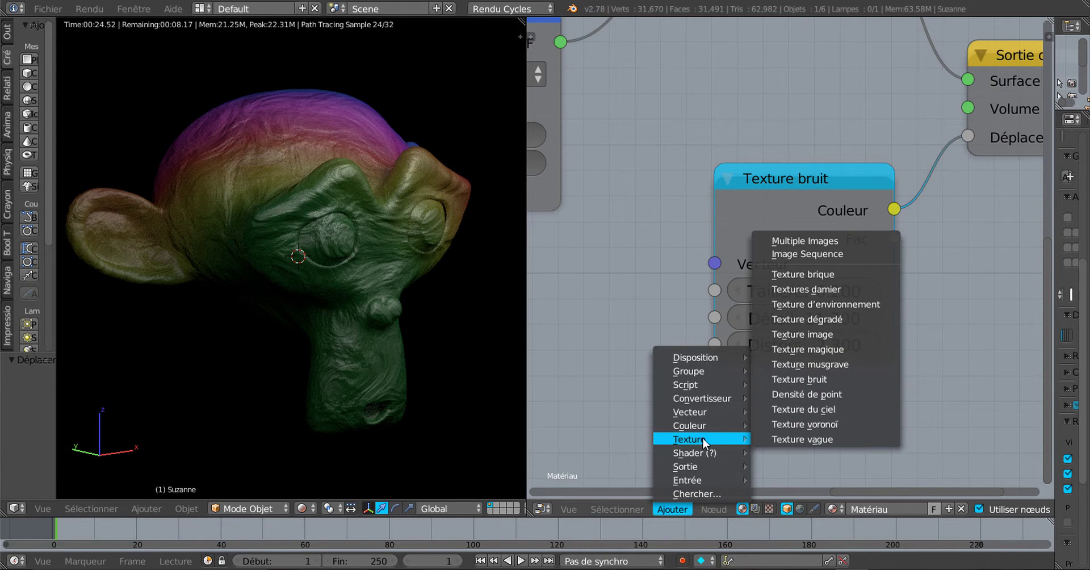
{"action": "left_click", "coordinate": [801, 275]}
{"action": "left_click", "coordinate": [686, 188]}
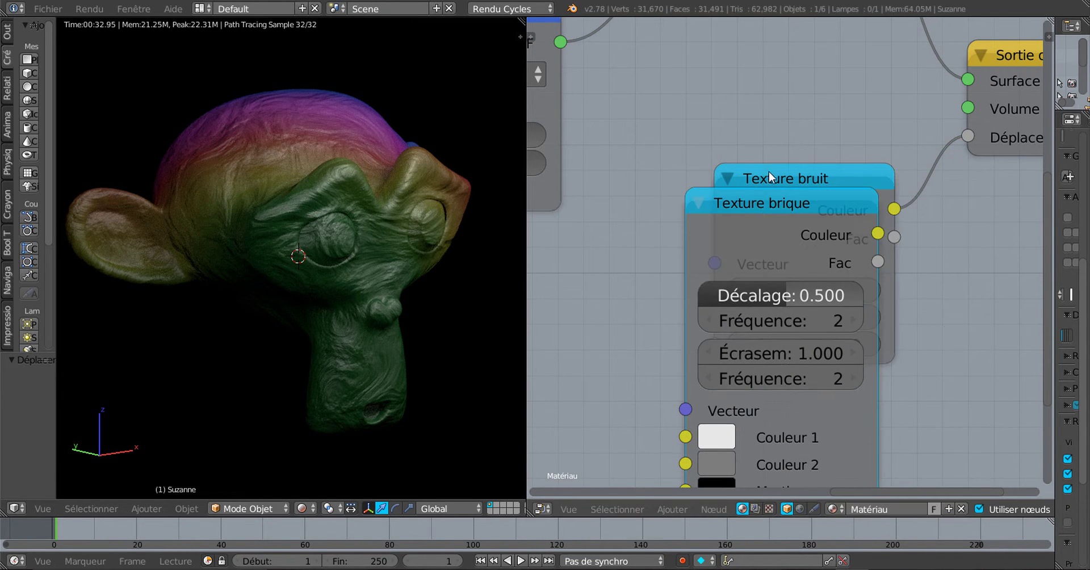
Move the noise texture aside and feed the brick texture's colour into the material output's displacement instead.
{"action": "left_click_drag", "start_coordinate": [772, 173], "coordinate": [579, 245]}
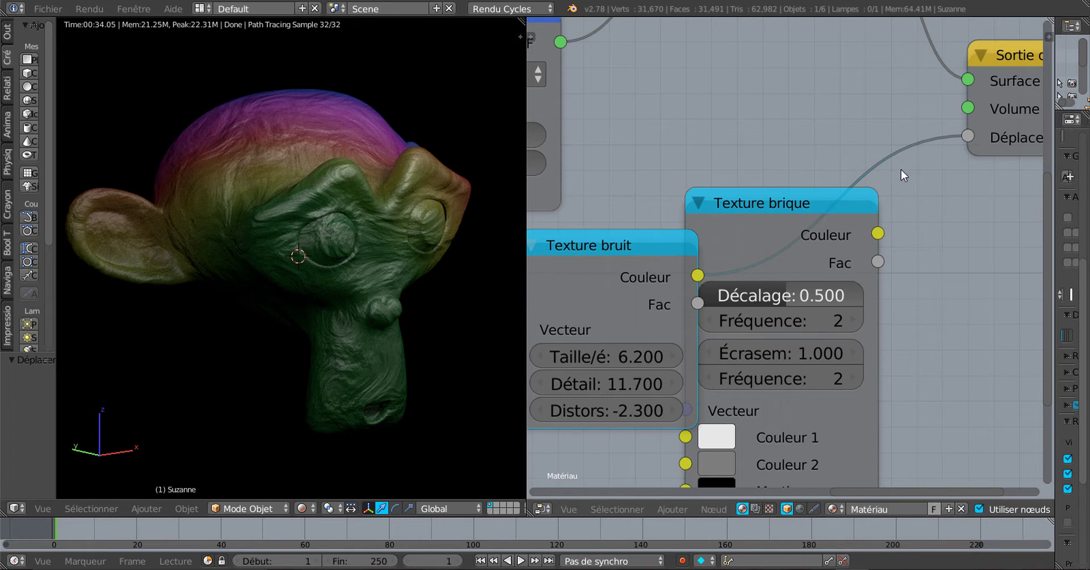
{"action": "mouse_move", "coordinate": [962, 138]}
{"action": "left_mouse_down"}
{"action": "mouse_move", "coordinate": [871, 159]}
{"action": "mouse_move", "coordinate": [880, 230]}
{"action": "mouse_move", "coordinate": [967, 137]}
{"action": "left_mouse_up"}
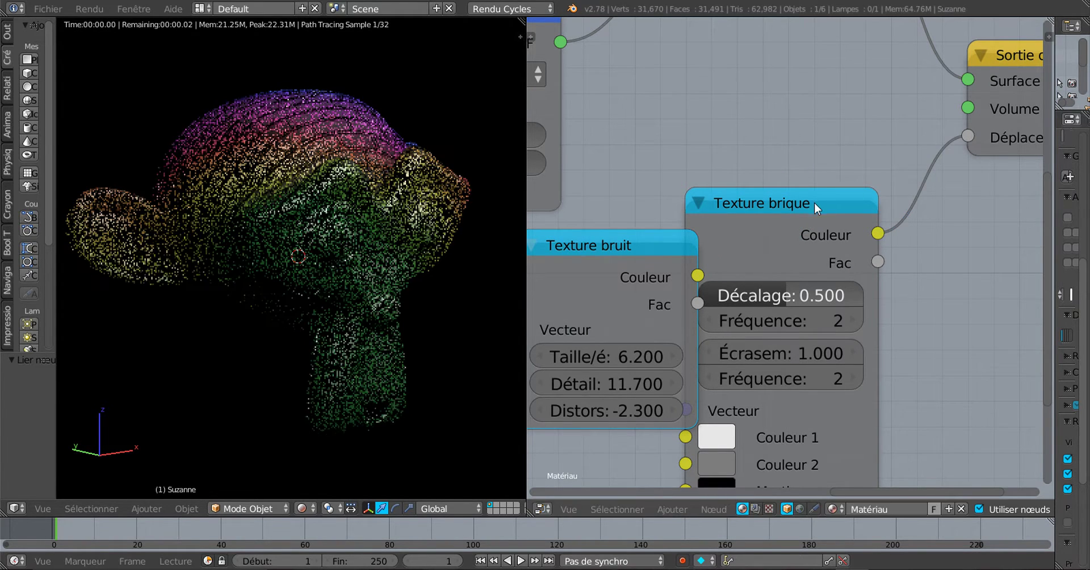
{"action": "left_click_drag", "start_coordinate": [815, 202], "coordinate": [859, 113]}
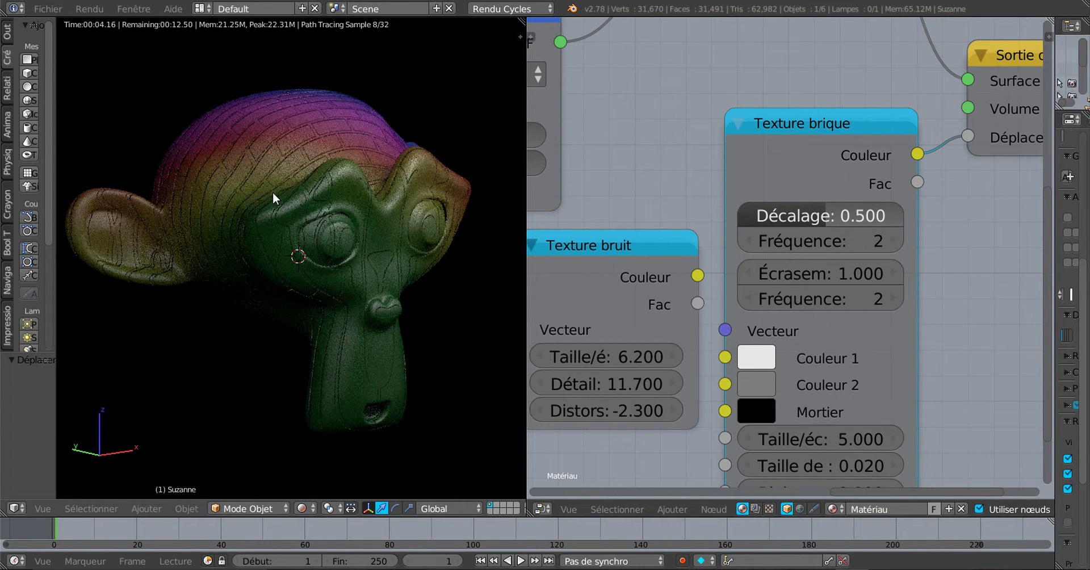
{"action": "left_click_drag", "start_coordinate": [825, 121], "coordinate": [829, 49]}
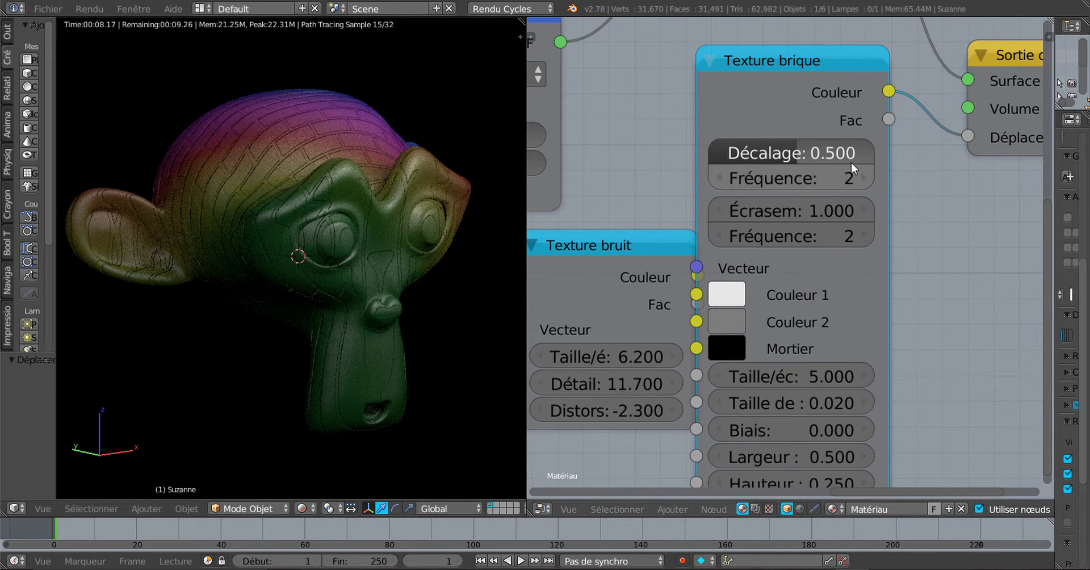
Disconnect and delete the brick texture node, and reconnect the noise texture's colour to the material output's displacement.
{"action": "left_click_drag", "start_coordinate": [972, 140], "coordinate": [929, 187]}
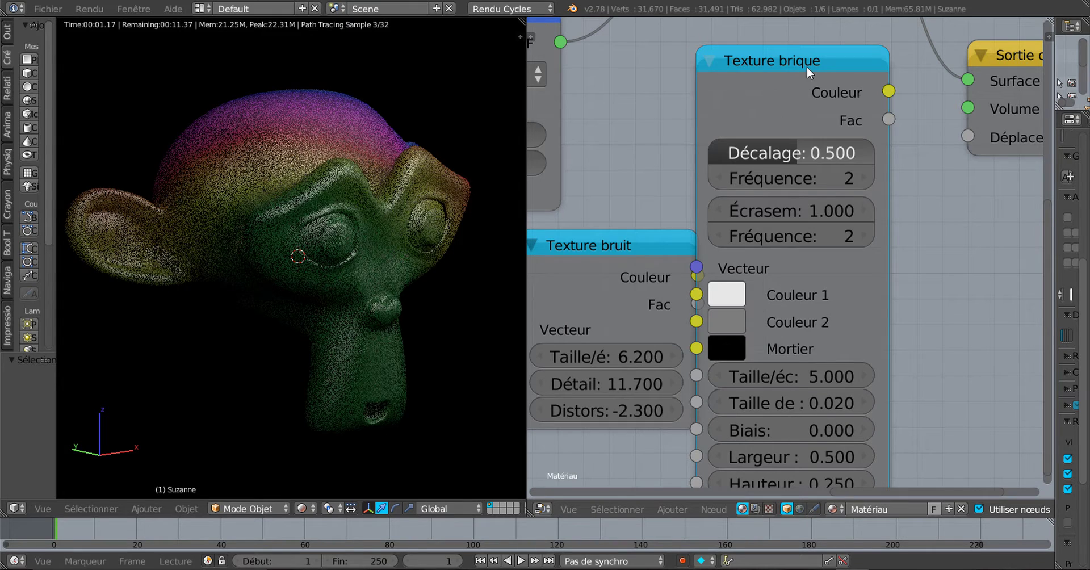
{"action": "key", "text": "x"}
{"action": "left_click_drag", "start_coordinate": [621, 243], "coordinate": [781, 199]}
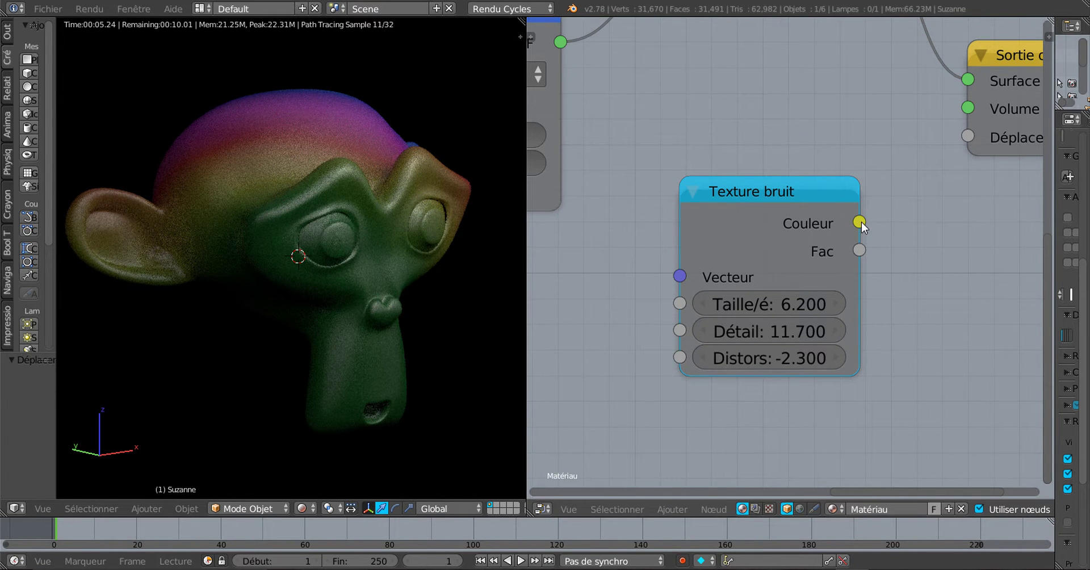
{"action": "left_click_drag", "start_coordinate": [861, 222], "coordinate": [969, 137]}
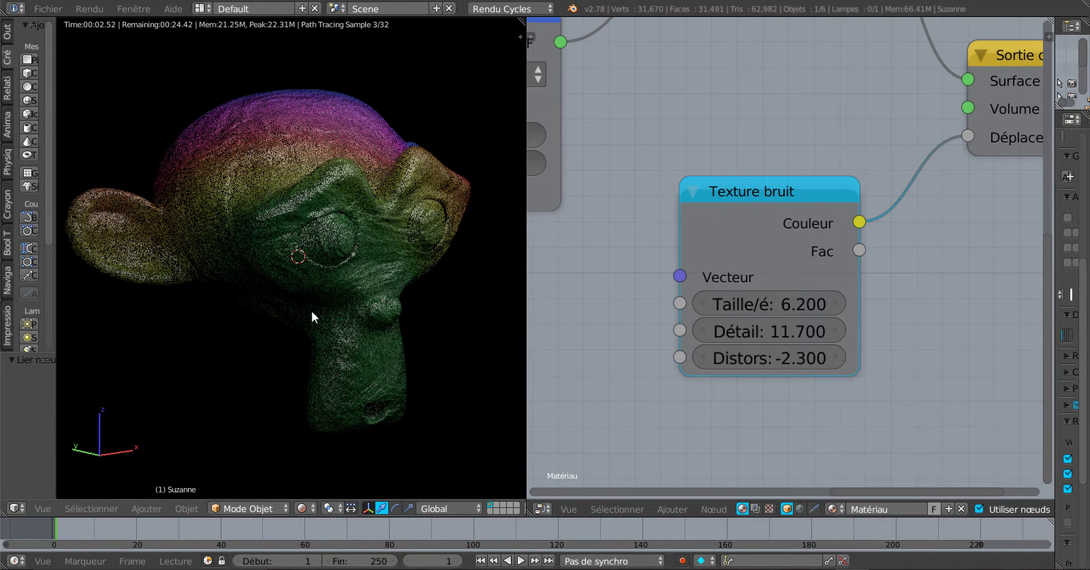
Switch to File Explorer and view the image "rendu n°3" to examine the finished render, closing it when done.
{"action": "scroll", "coordinate": [783, 210], "scroll_direction": "down", "scroll_amount": 2}
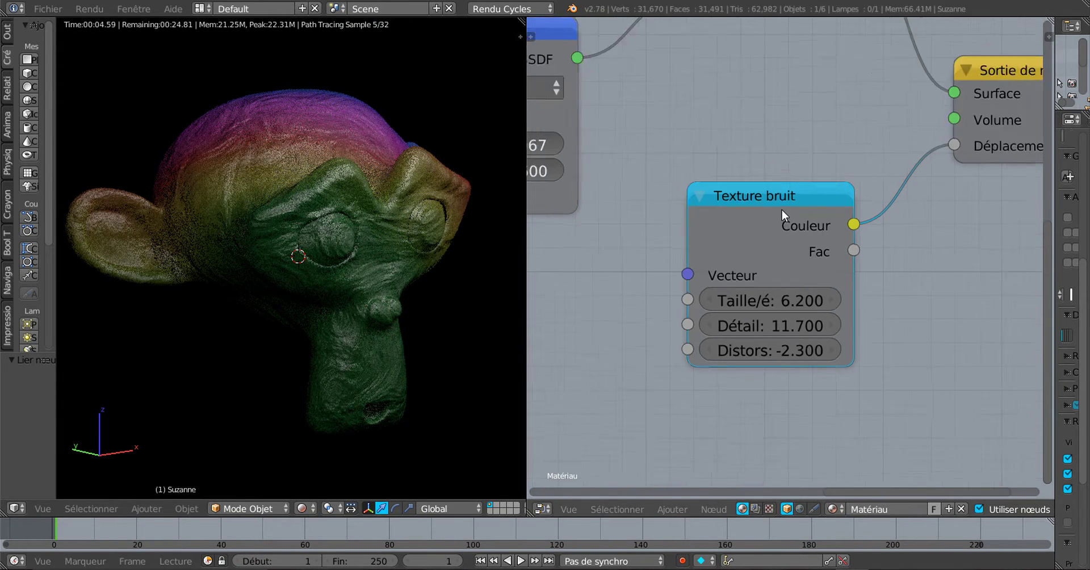
{"action": "scroll", "coordinate": [782, 210], "scroll_direction": "down", "scroll_amount": 4}
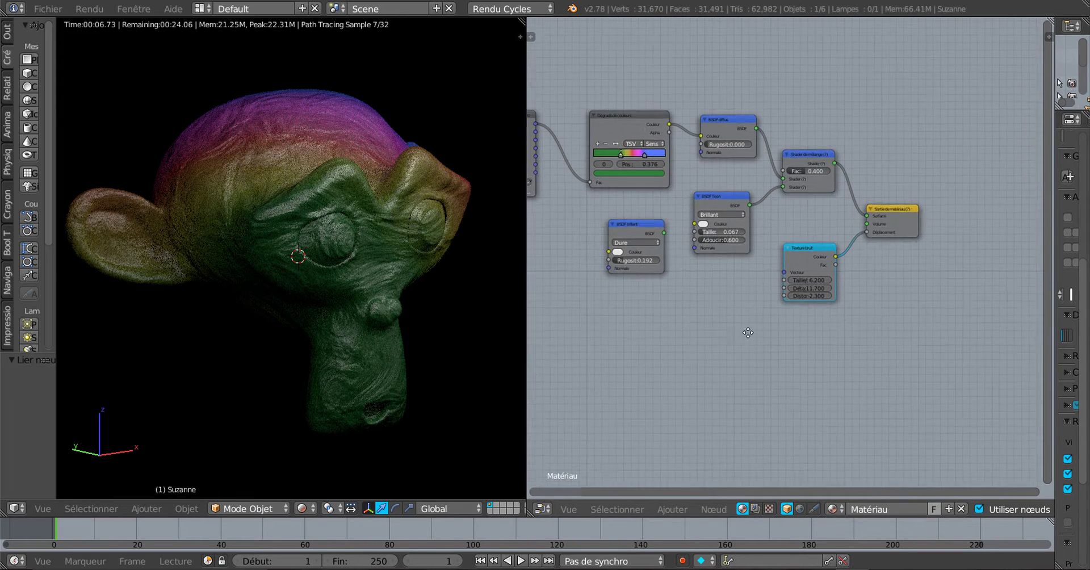
{"action": "middle_click_drag", "start_coordinate": [747, 330], "coordinate": [813, 348]}
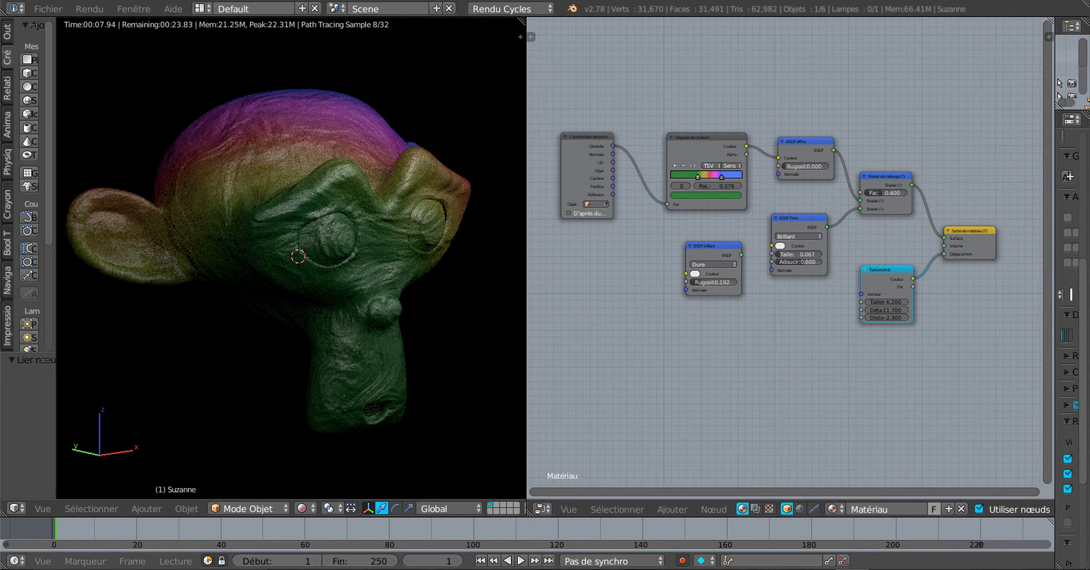
{"action": "left_click", "coordinate": [352, 520]}
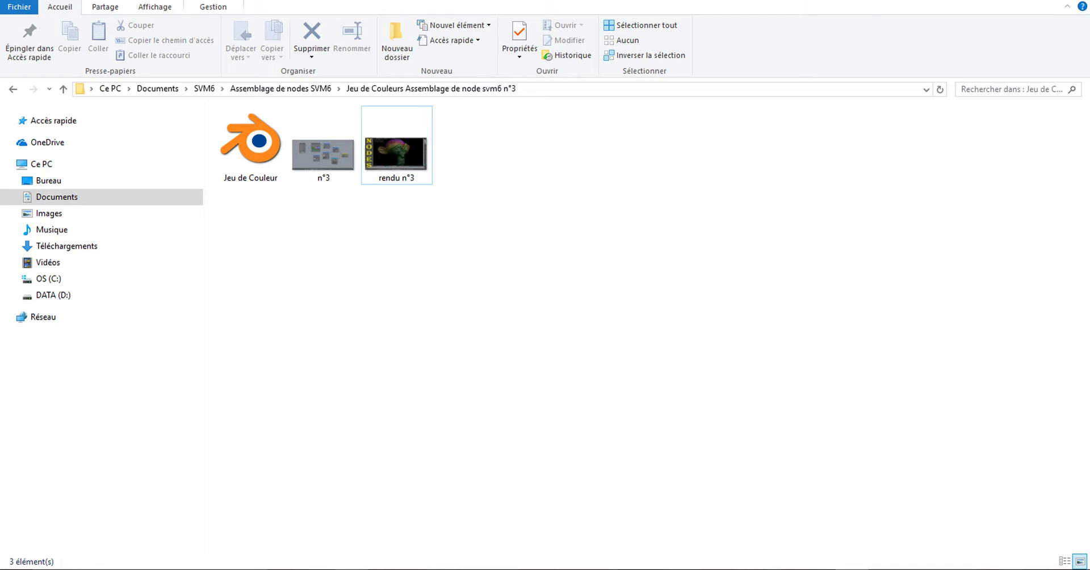
{"action": "double_click", "coordinate": [391, 161]}
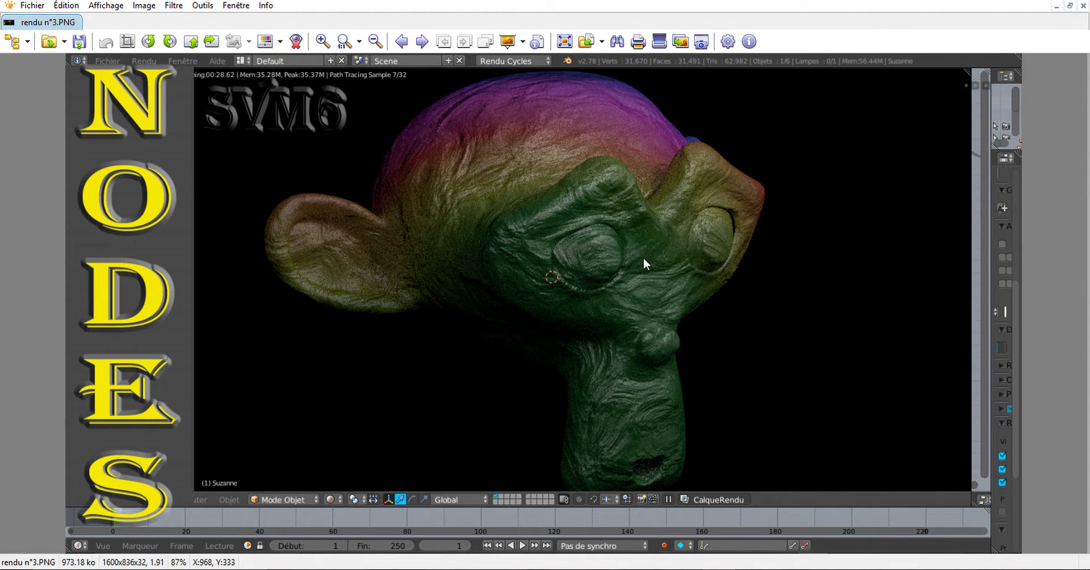
{"action": "left_click", "coordinate": [1072, 0]}
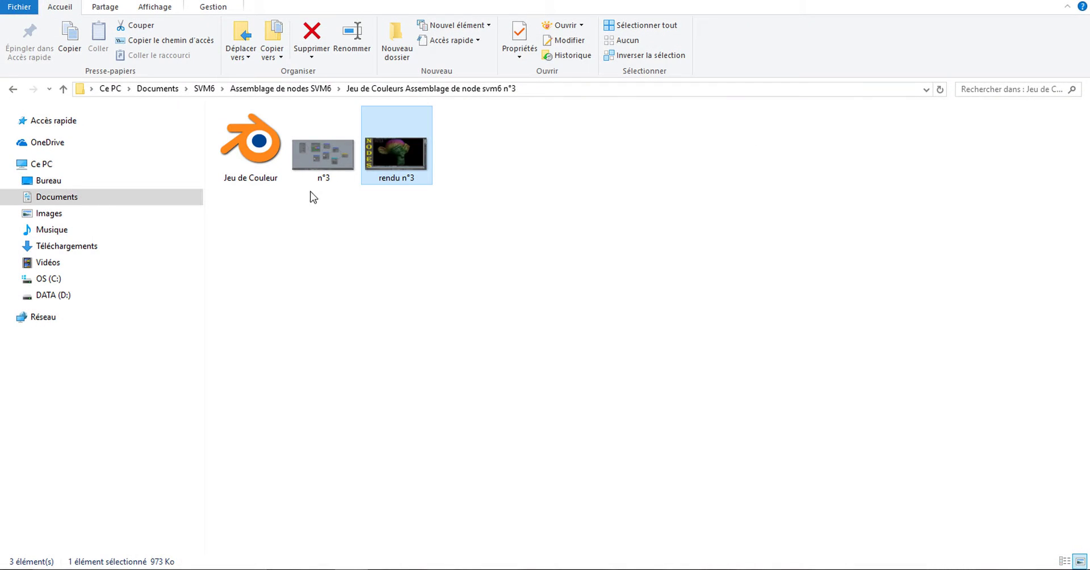
View the image "n°3" to examine the reference node setup, closing it when done.
{"action": "left_click", "coordinate": [330, 169]}
{"action": "double_click", "coordinate": [329, 170]}
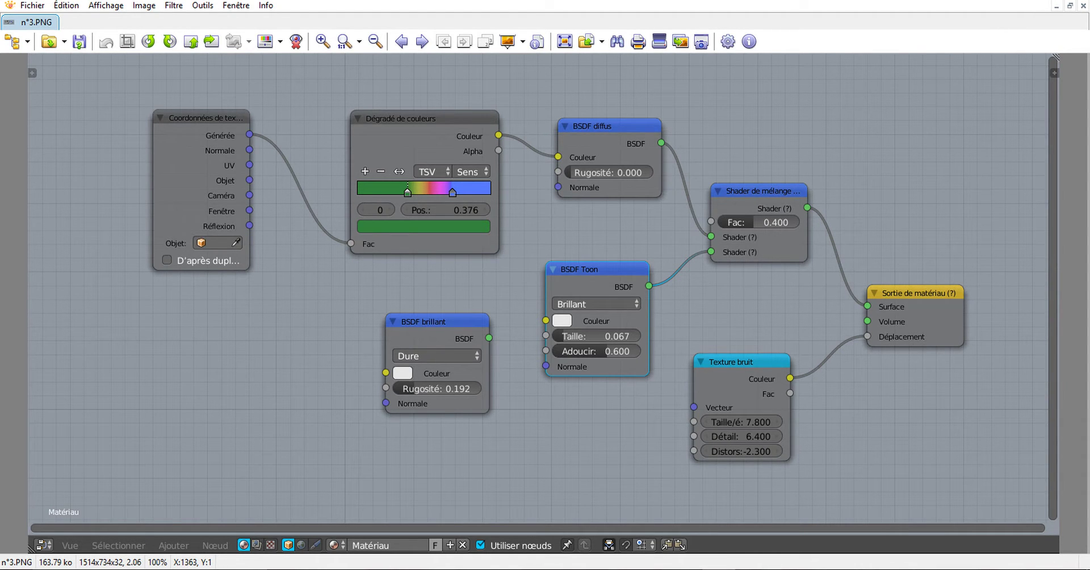
{"action": "left_click", "coordinate": [1082, 5]}
{"action": "left_click", "coordinate": [313, 287]}
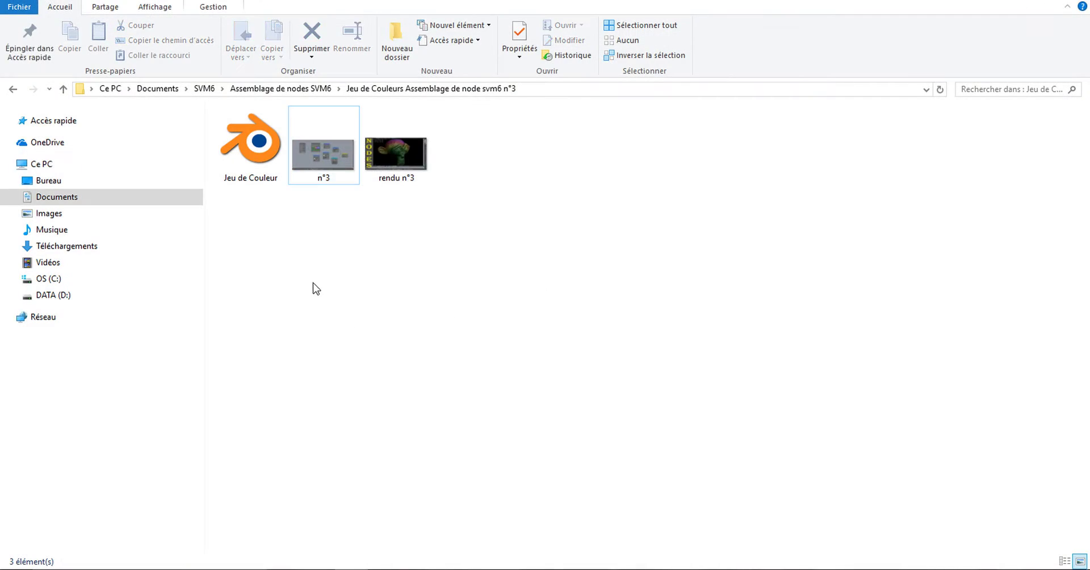
Switch back to Blender and bring up a scene containing only a camera and a lamp, in front orthographic view.
{"action": "left_click", "coordinate": [253, 151]}
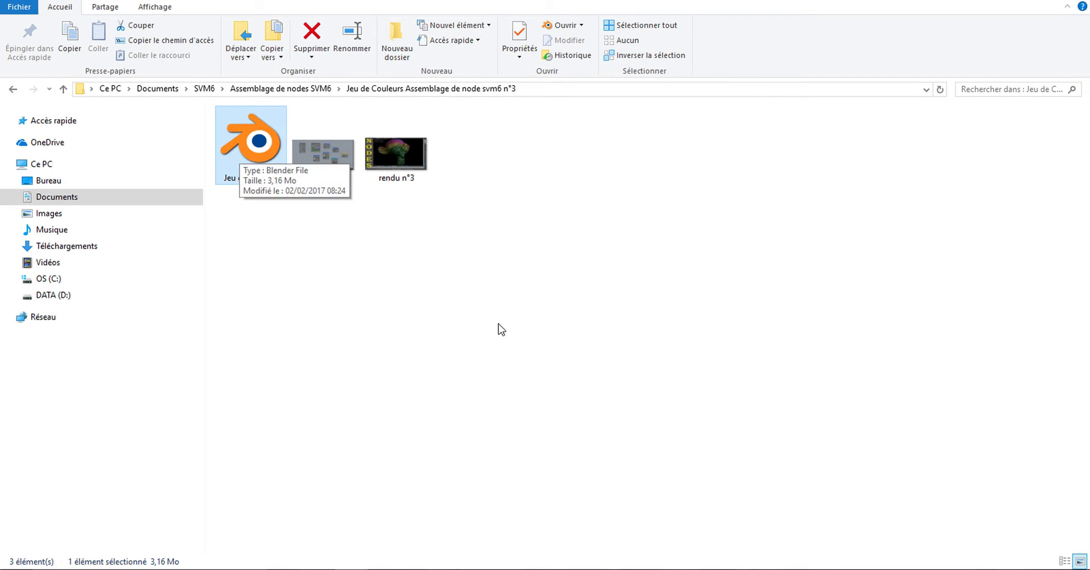
{"action": "double_click", "coordinate": [250, 145]}
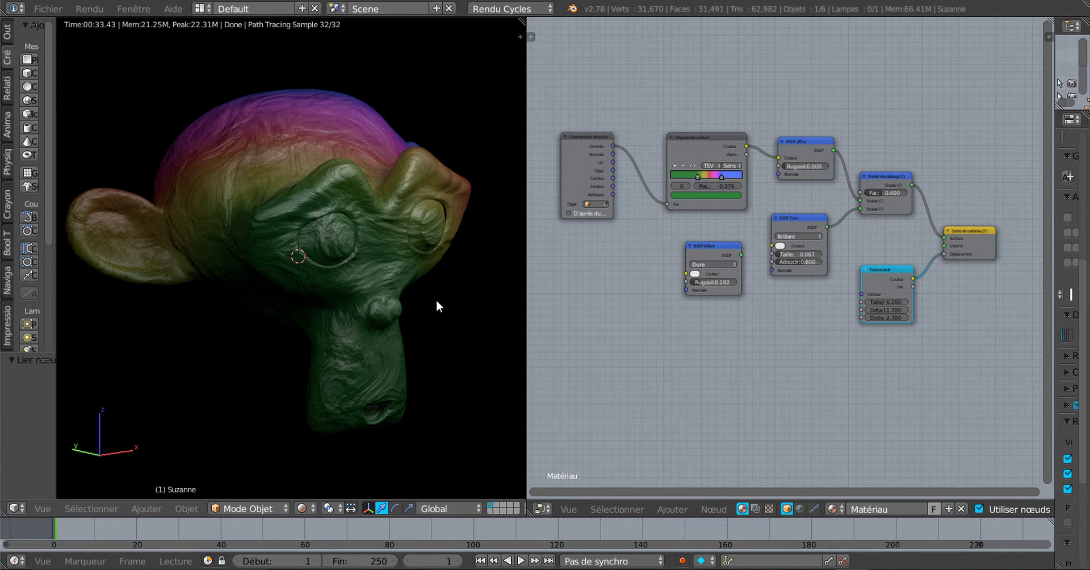
{"action": "left_click", "coordinate": [191, 508]}
{"action": "left_click", "coordinate": [302, 509]}
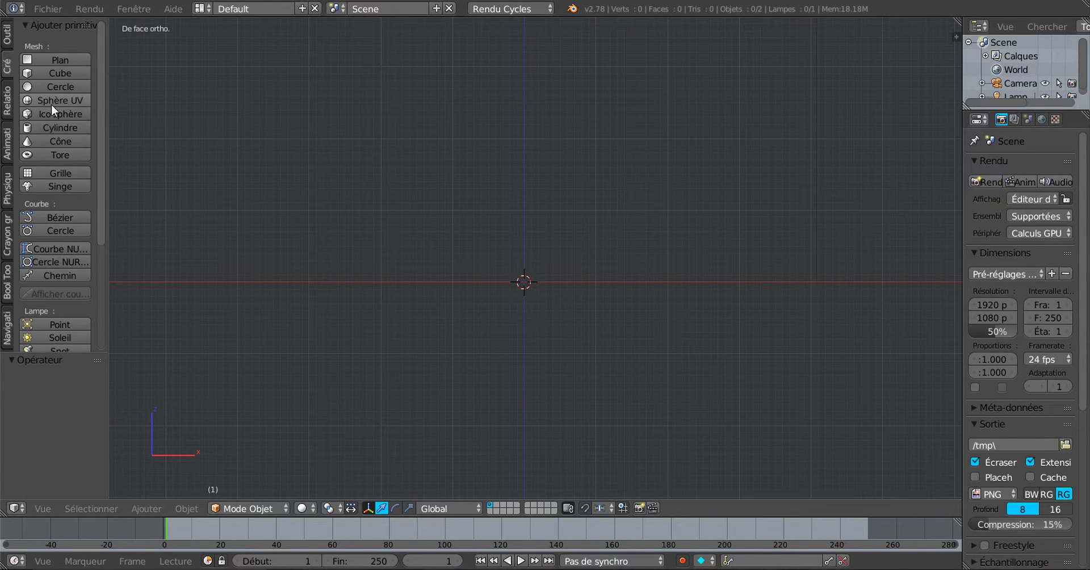
Add a monkey mesh at the scene origin and widen the properties editor and the tool shelf.
{"action": "left_click", "coordinate": [50, 183]}
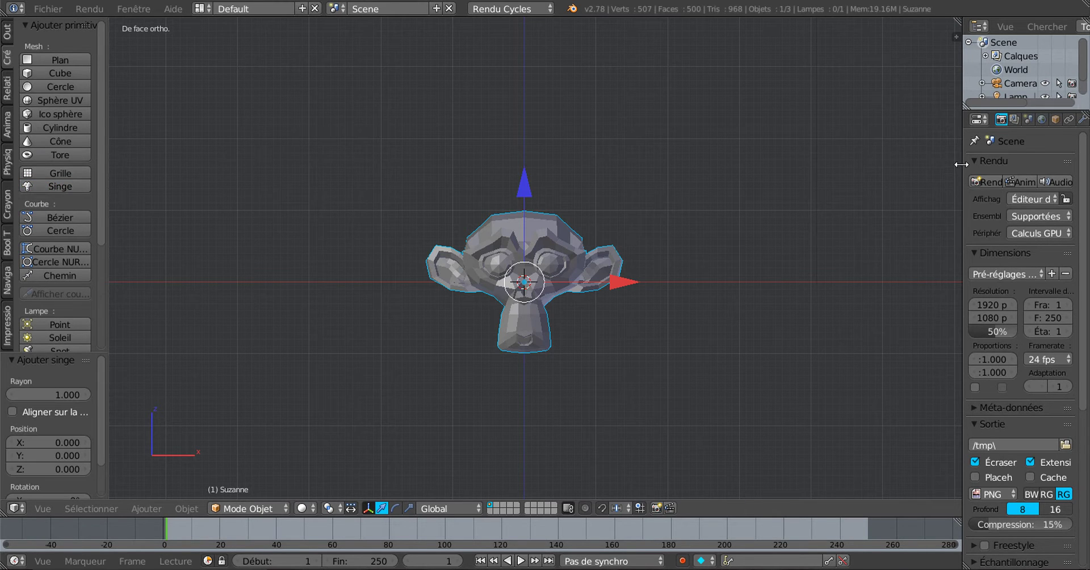
{"action": "left_click_drag", "start_coordinate": [962, 165], "coordinate": [870, 165]}
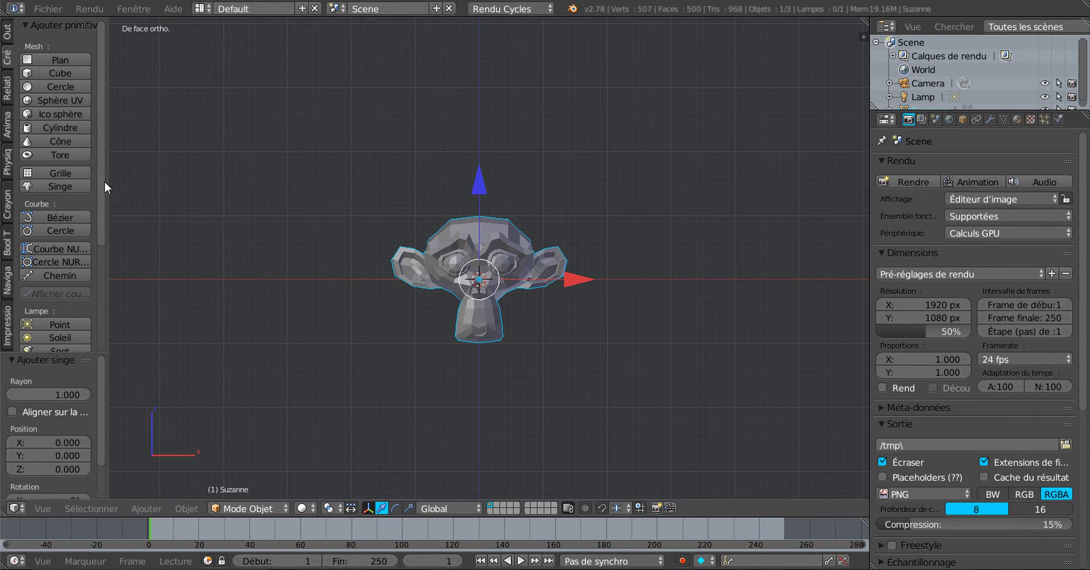
{"action": "left_click_drag", "start_coordinate": [107, 171], "coordinate": [142, 171]}
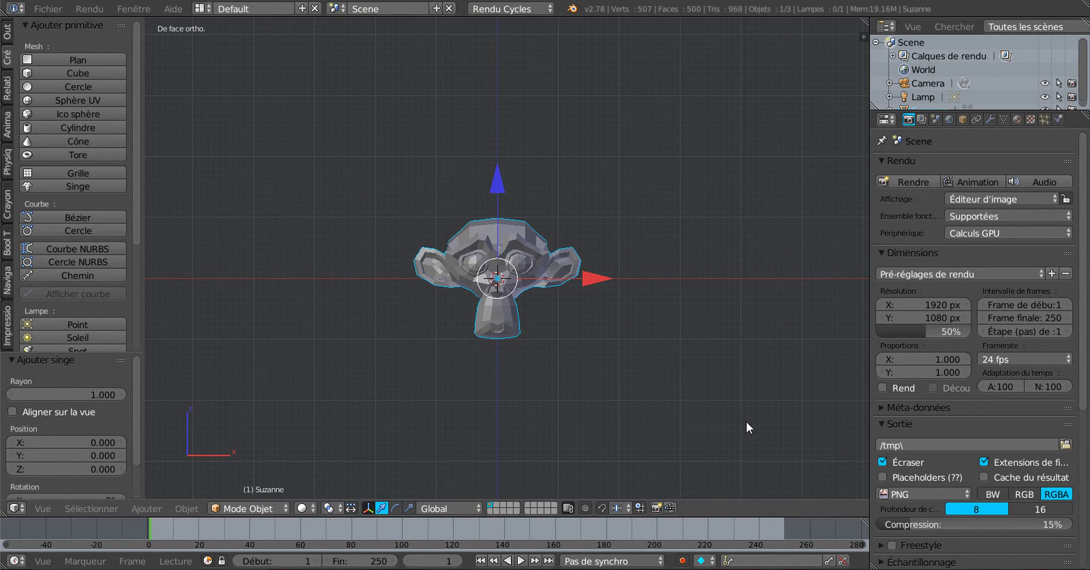
Add a Subdivision Surface modifier to the monkey with view subdivisions set to 2, and apply it to the mesh.
{"action": "left_click", "coordinate": [991, 118]}
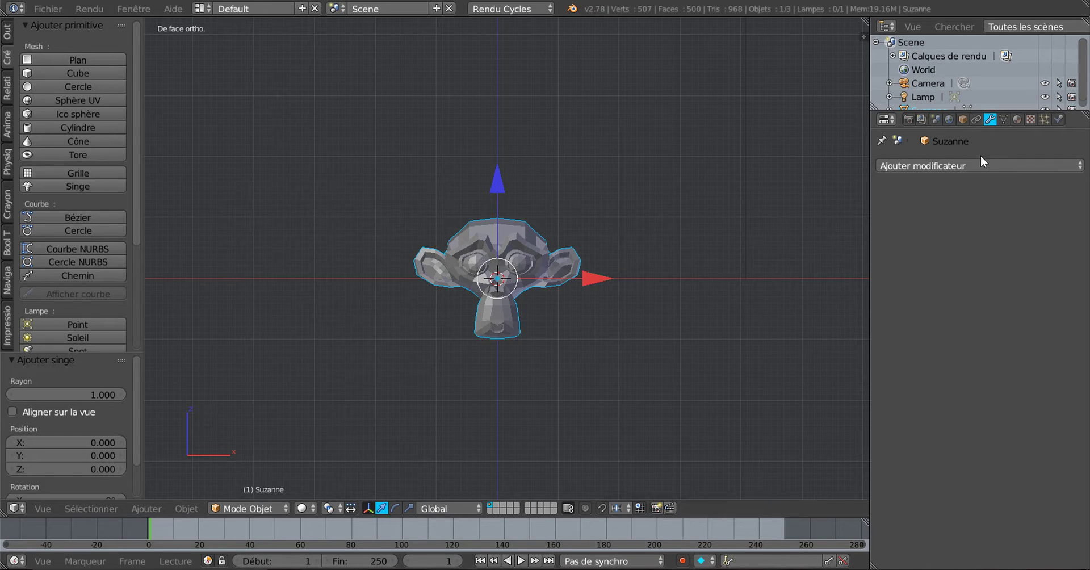
{"action": "left_click", "coordinate": [952, 165]}
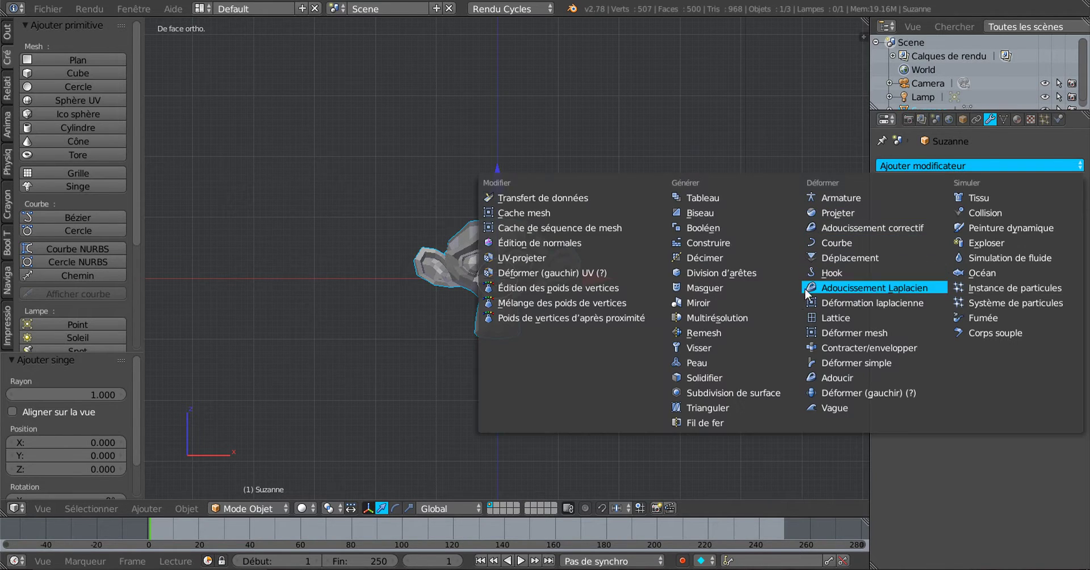
{"action": "left_click", "coordinate": [741, 393]}
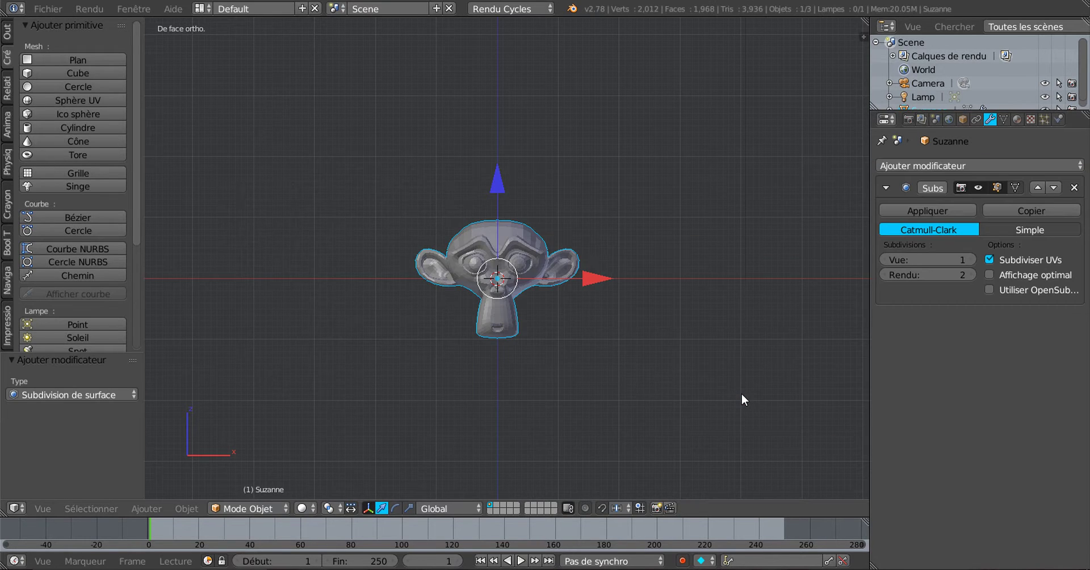
{"action": "scroll", "coordinate": [742, 393], "scroll_direction": "up", "scroll_amount": 3}
{"action": "scroll", "coordinate": [742, 389], "scroll_direction": "up", "scroll_amount": 2}
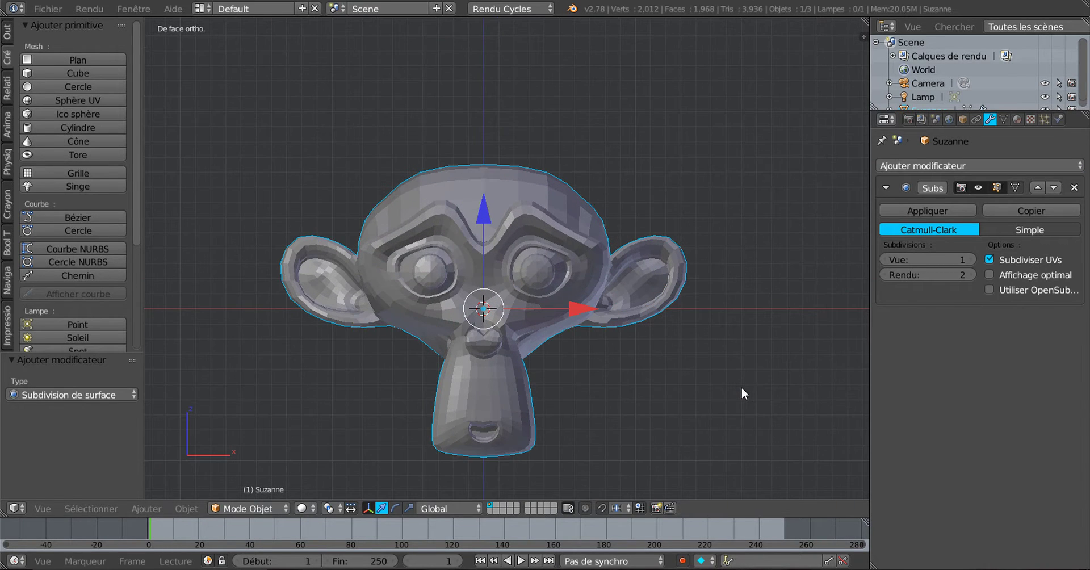
{"action": "left_click", "coordinate": [970, 258]}
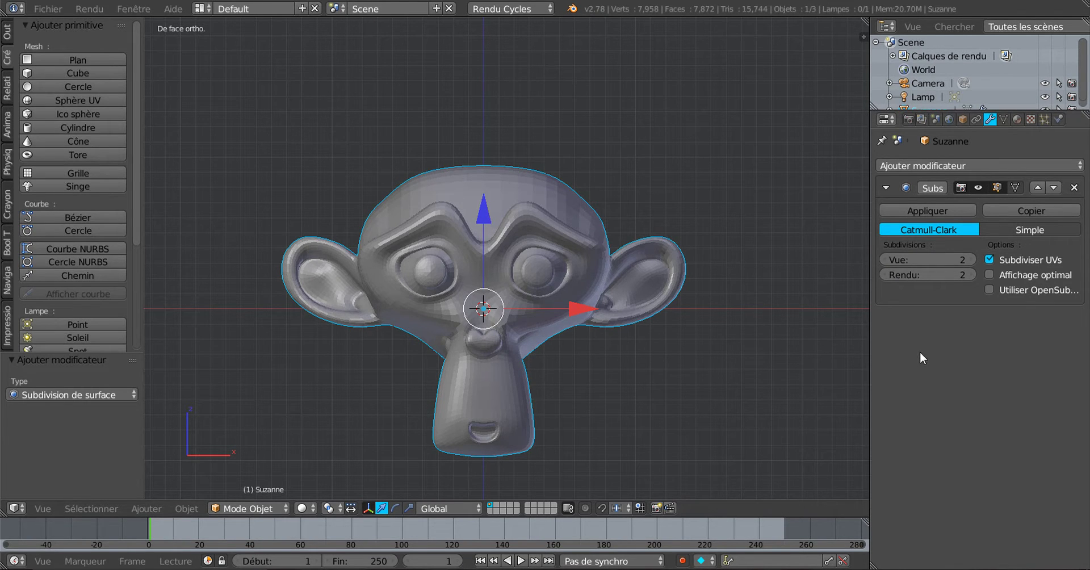
{"action": "left_click", "coordinate": [922, 210]}
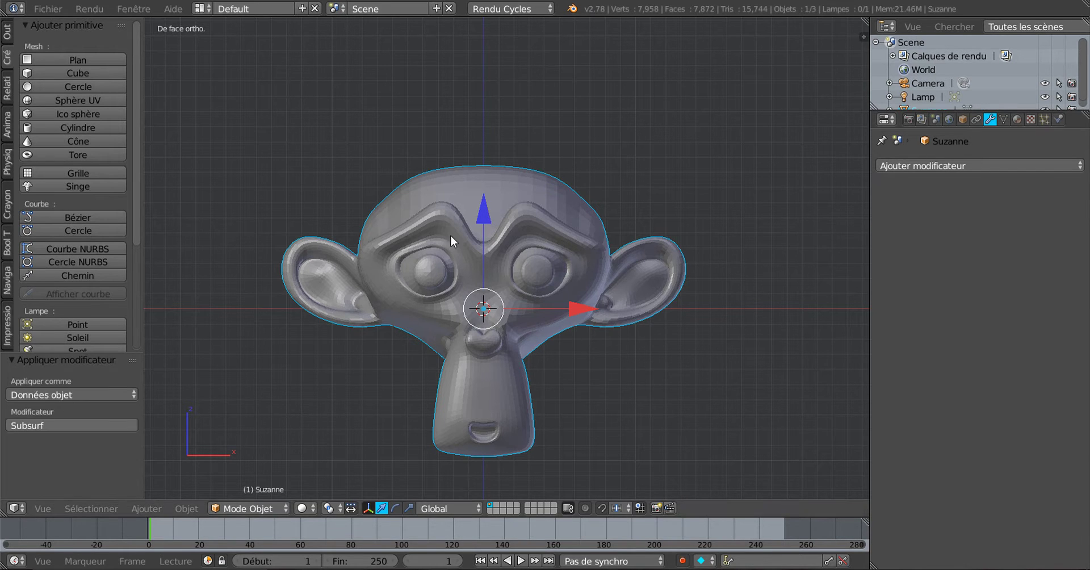
Widen the tool shelf and give the monkey smooth shading.
{"action": "left_click", "coordinate": [8, 37]}
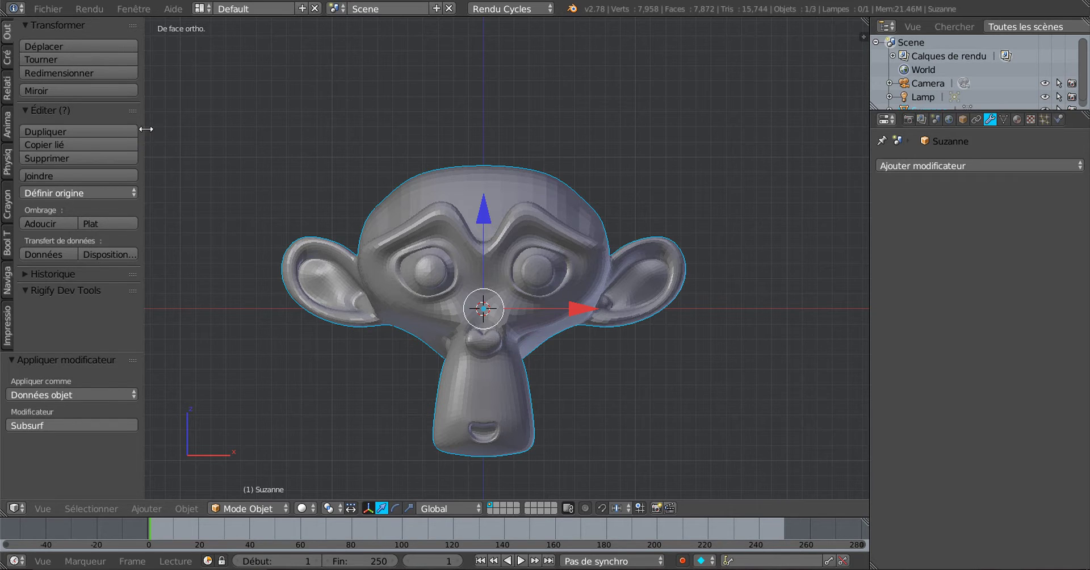
{"action": "left_click_drag", "start_coordinate": [143, 135], "coordinate": [187, 149]}
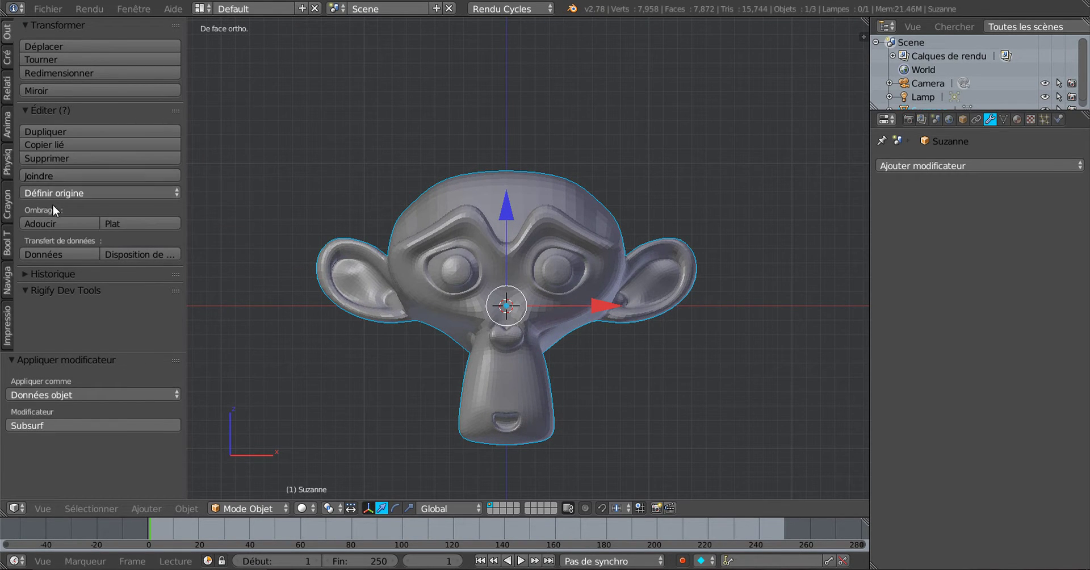
{"action": "left_click", "coordinate": [55, 223]}
{"action": "scroll", "coordinate": [372, 282], "scroll_direction": "up", "scroll_amount": 2}
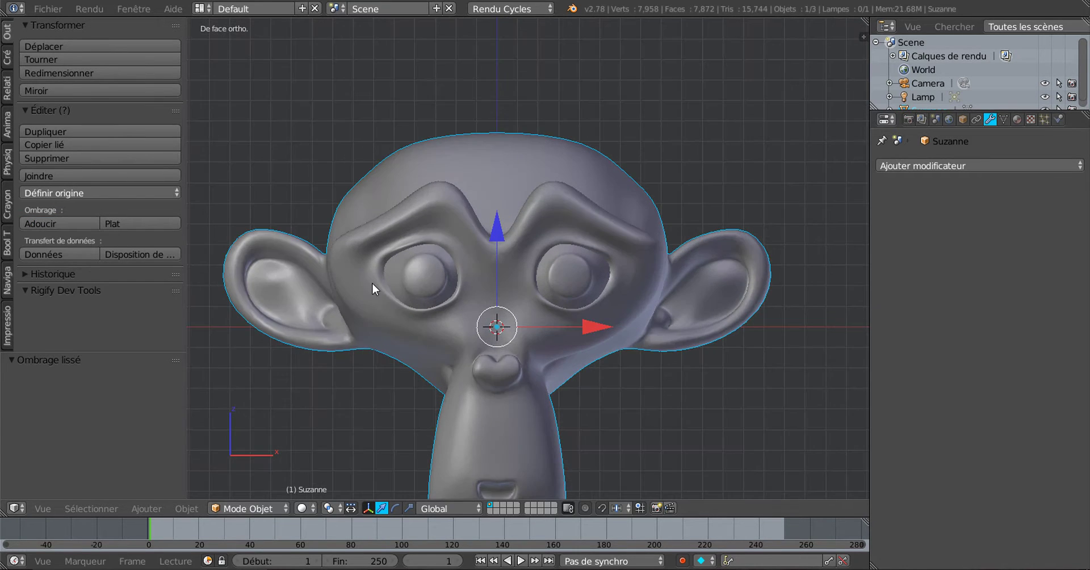
{"action": "scroll", "coordinate": [372, 282], "scroll_direction": "down", "scroll_amount": 3}
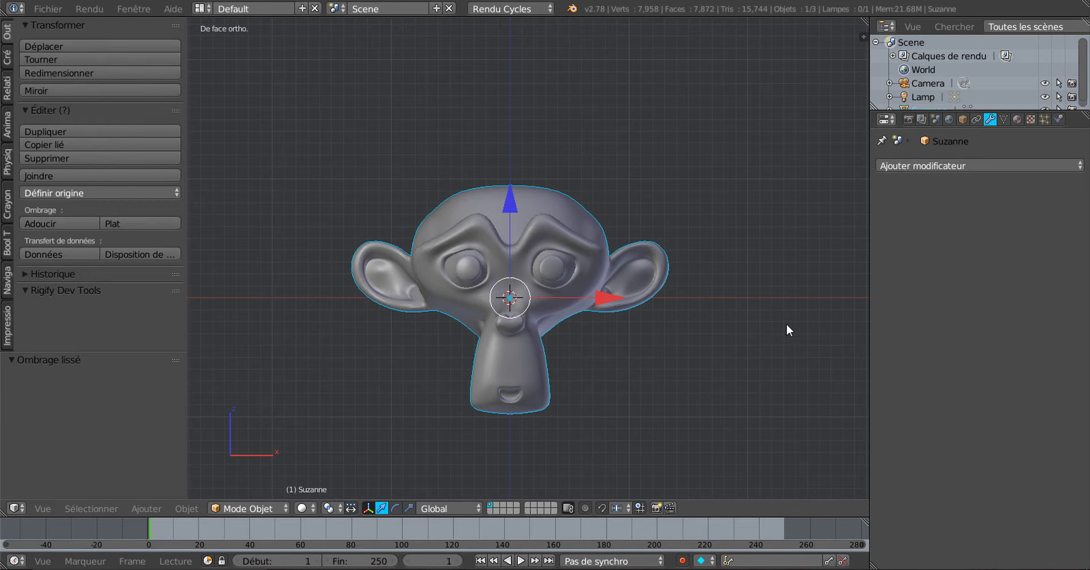
{"action": "scroll", "coordinate": [700, 369], "scroll_direction": "down", "scroll_amount": 1}
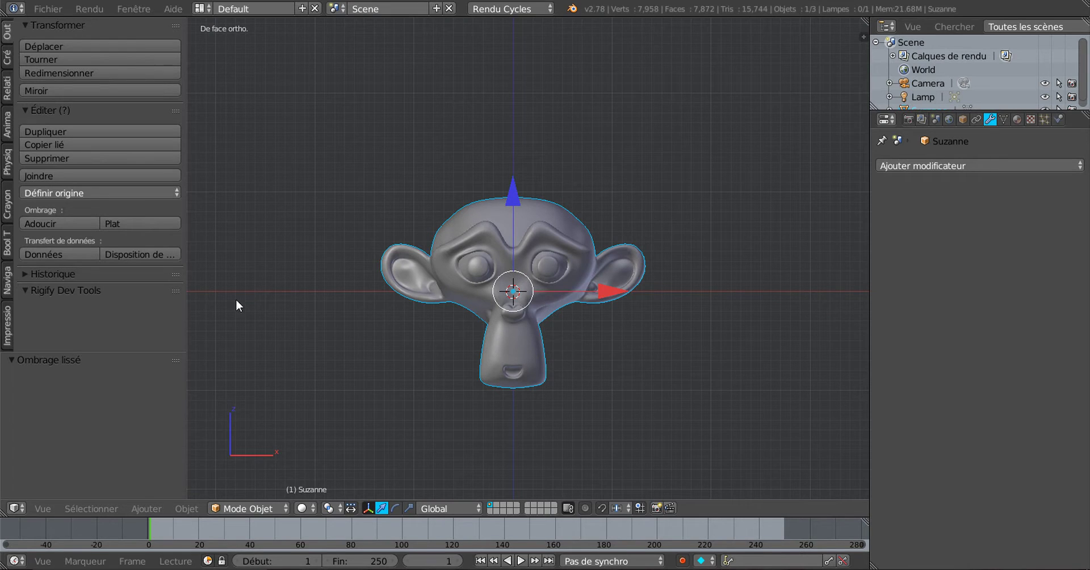
Add a plane at the scene origin and raise it about 2.235 units along Z above the monkey.
{"action": "left_click", "coordinate": [6, 57]}
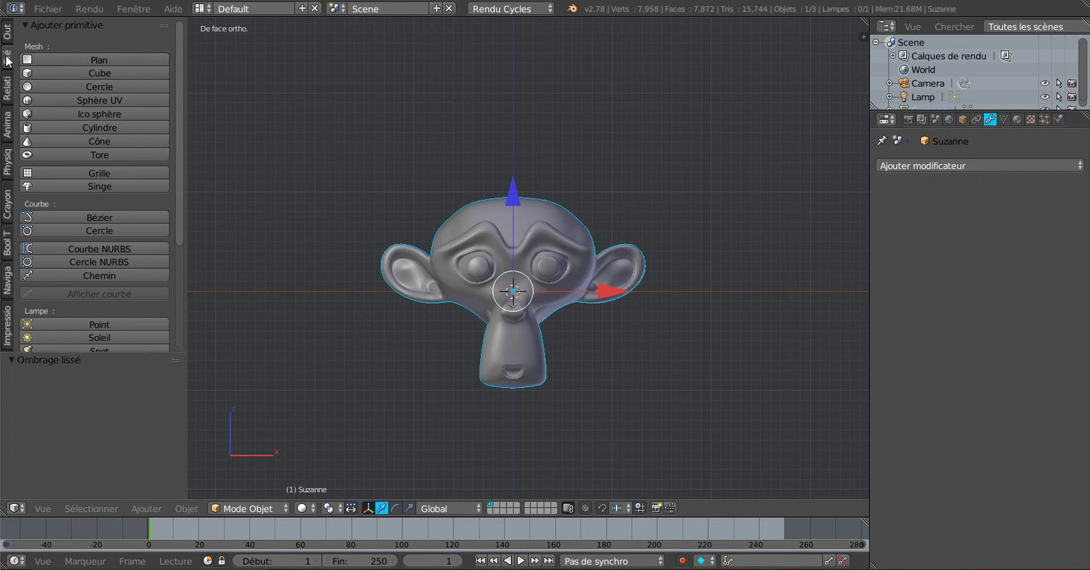
{"action": "left_click", "coordinate": [72, 58]}
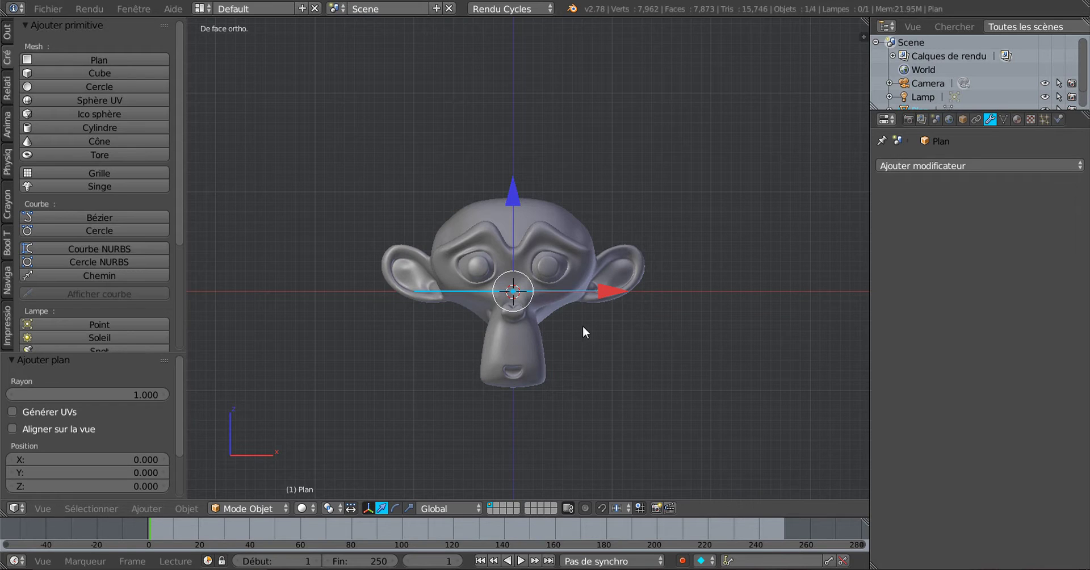
{"action": "left_click_drag", "start_coordinate": [517, 191], "coordinate": [500, 452]}
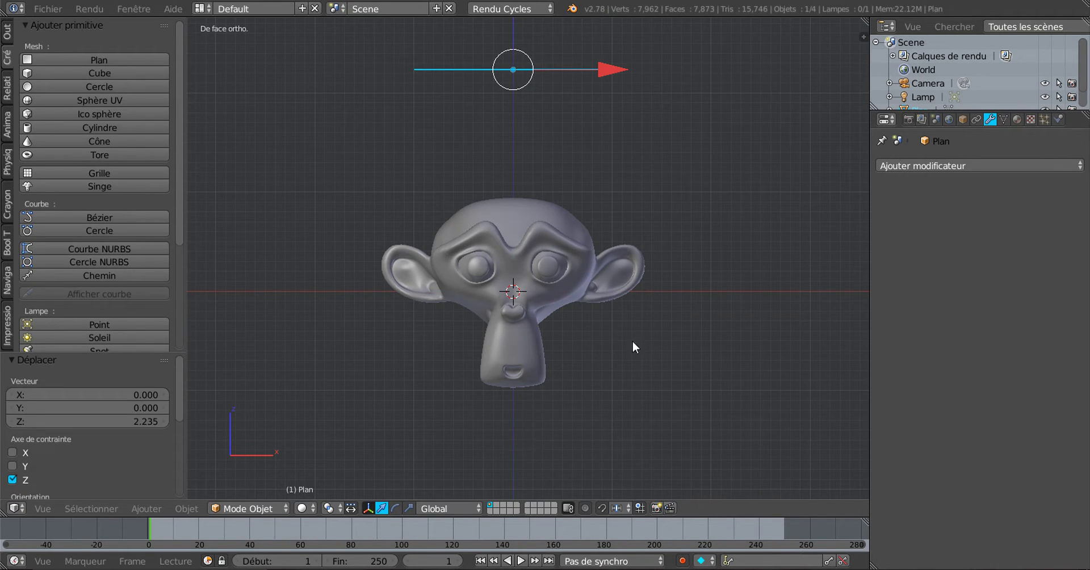
{"action": "middle_click_drag", "start_coordinate": [621, 286], "coordinate": [604, 367], "text": "shift"}
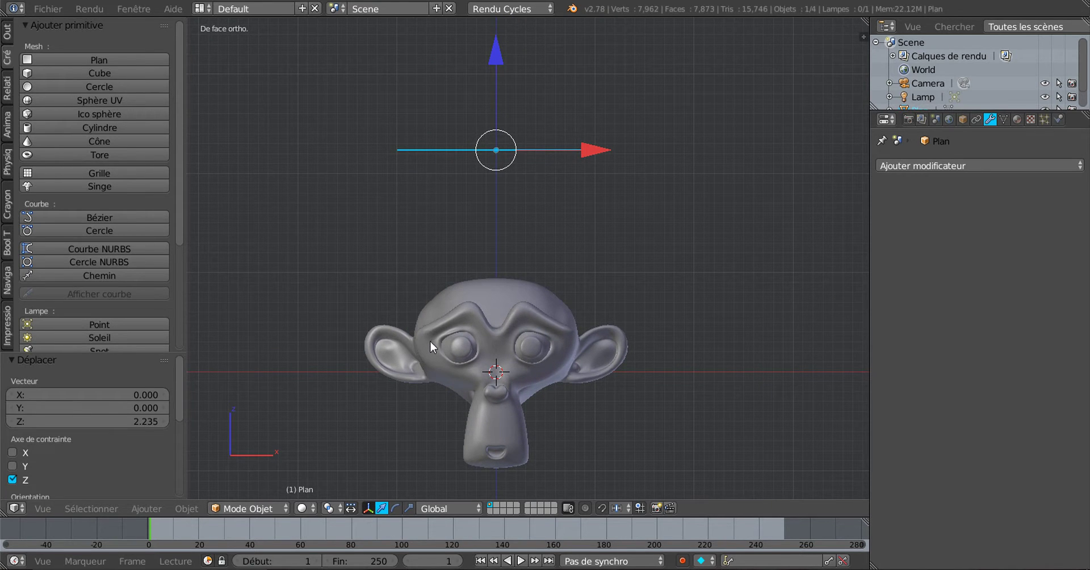
In right view, move the plane about -2.193 along Y and rotate it about -50.9° so it faces the monkey.
{"action": "key", "text": "KP_3"}
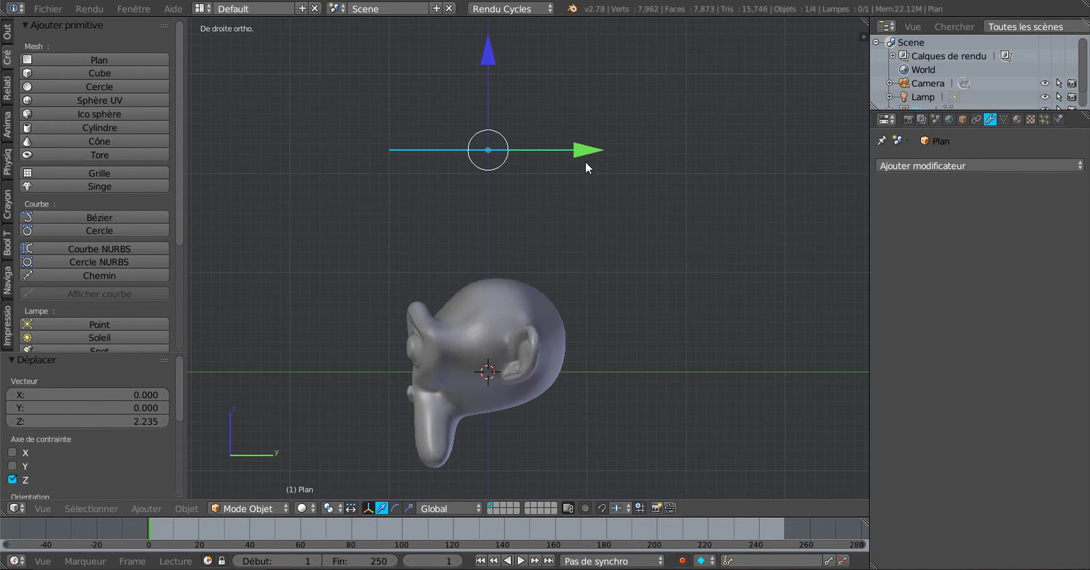
{"action": "left_click_drag", "start_coordinate": [586, 162], "coordinate": [370, 177]}
{"action": "middle_click_drag", "start_coordinate": [397, 275], "coordinate": [586, 295], "text": "shift"}
{"action": "key", "text": "r"}
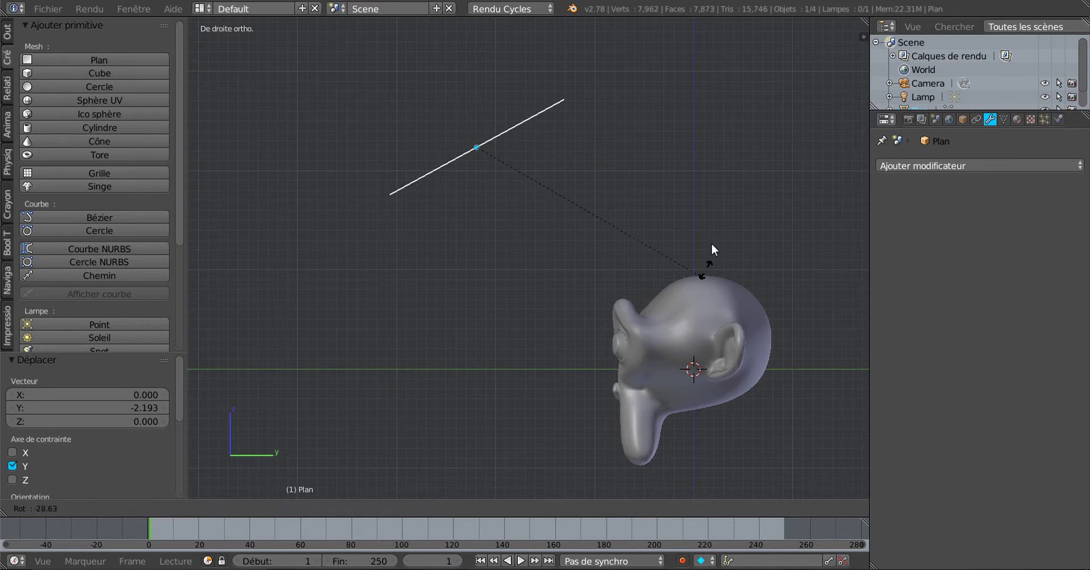
{"action": "left_click", "coordinate": [741, 180]}
{"action": "middle_click_drag", "start_coordinate": [457, 329], "coordinate": [590, 340]}
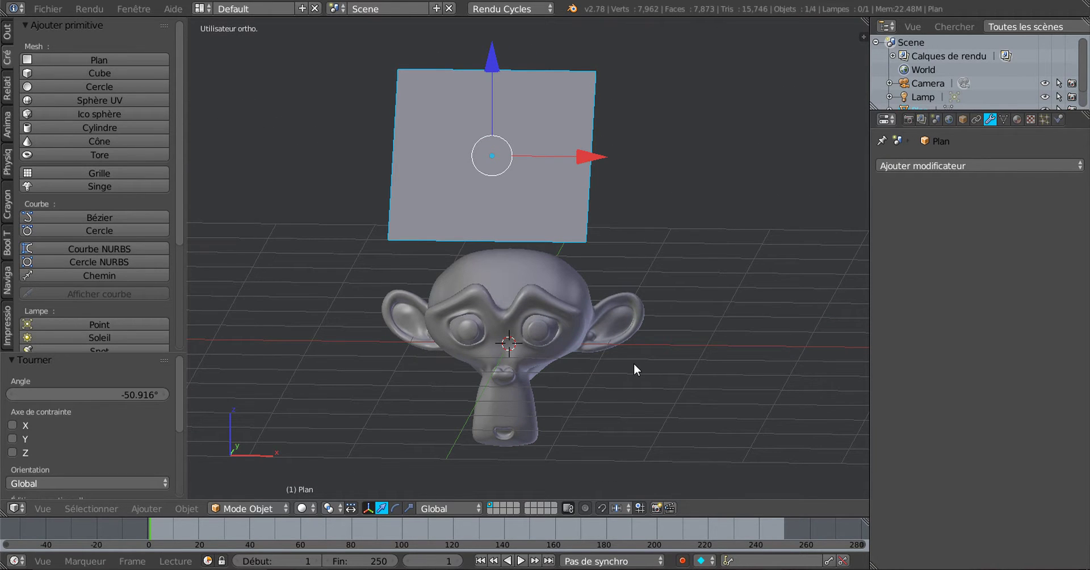
{"action": "key", "text": "KP_1"}
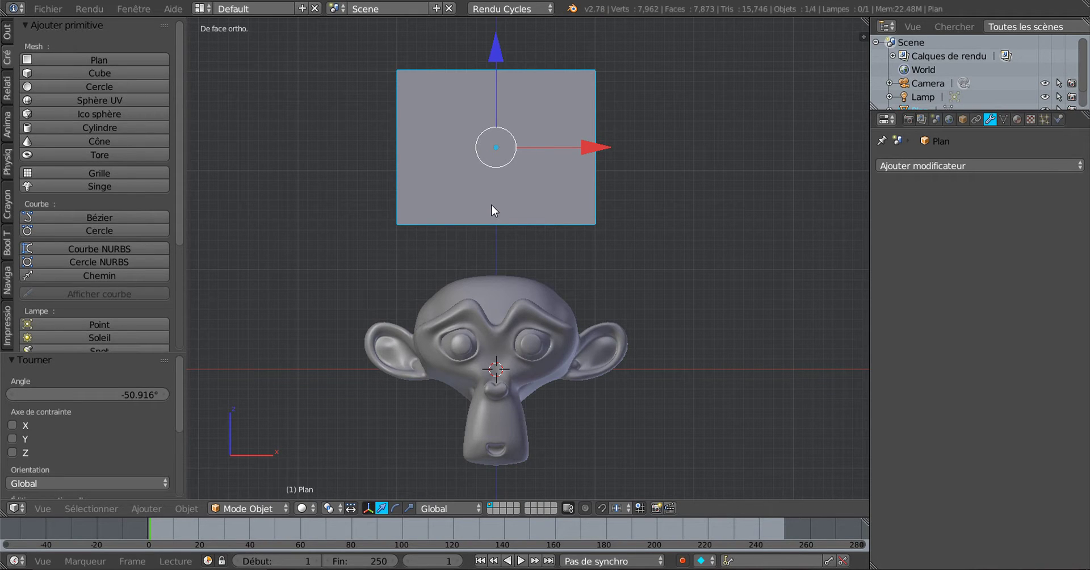
Give the plane a new material with an Émission surface, show its preview and set the strength to 8.300.
{"action": "left_click", "coordinate": [1016, 120]}
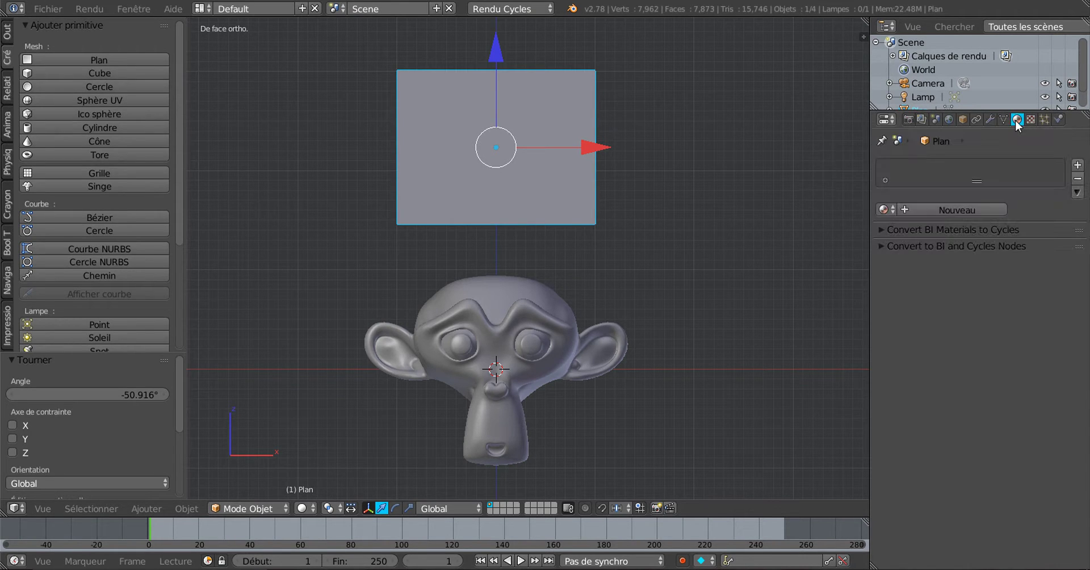
{"action": "left_click", "coordinate": [962, 211]}
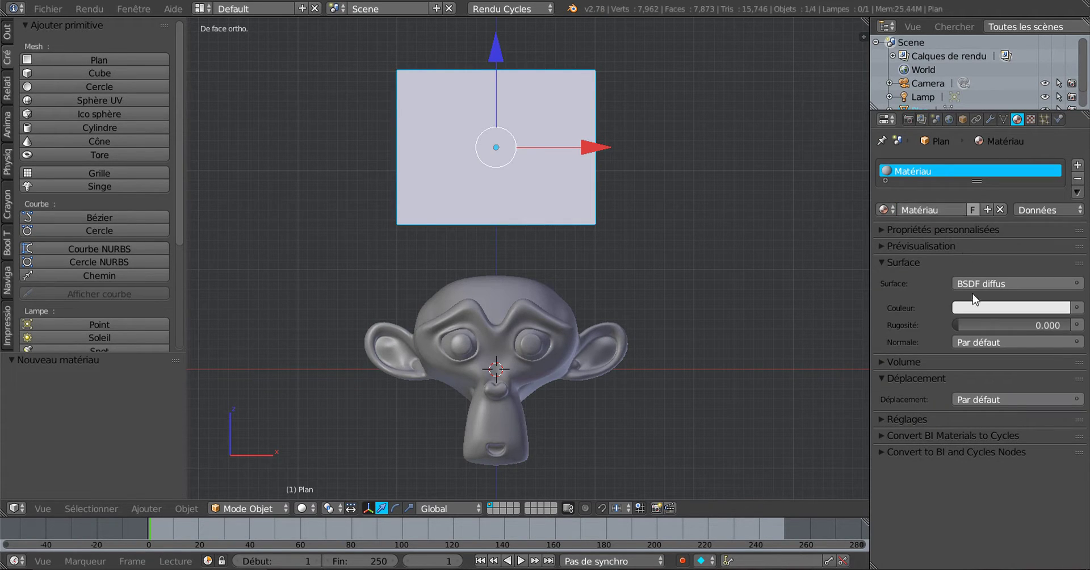
{"action": "left_click", "coordinate": [1018, 283]}
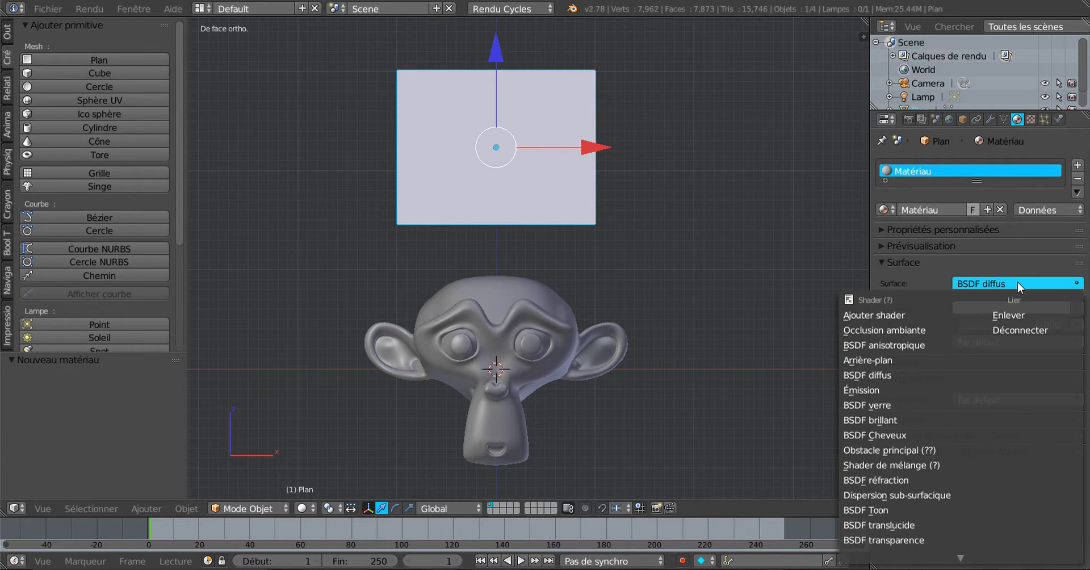
{"action": "left_click", "coordinate": [904, 391]}
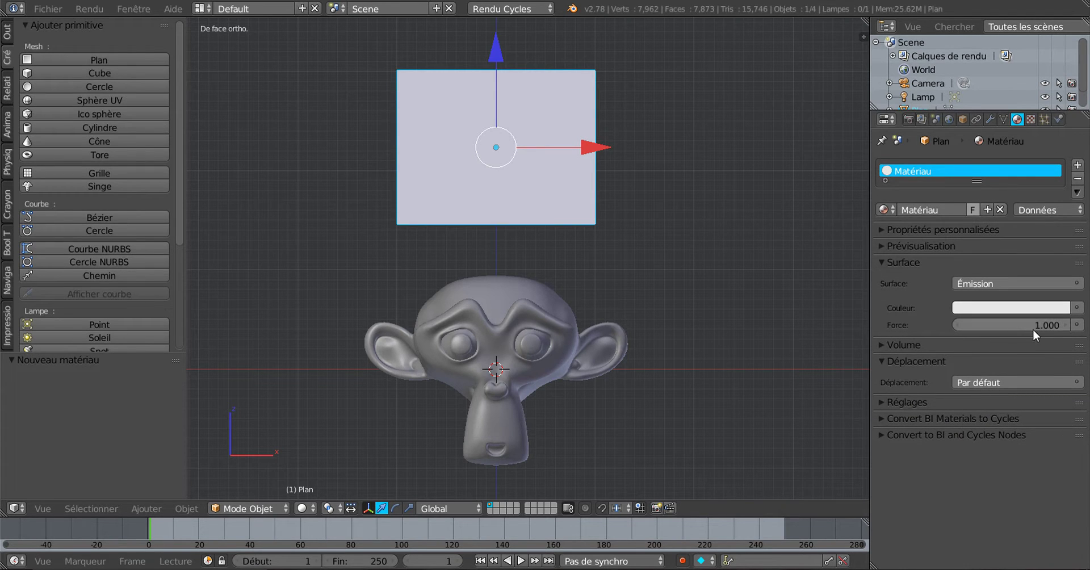
{"action": "left_click", "coordinate": [881, 246]}
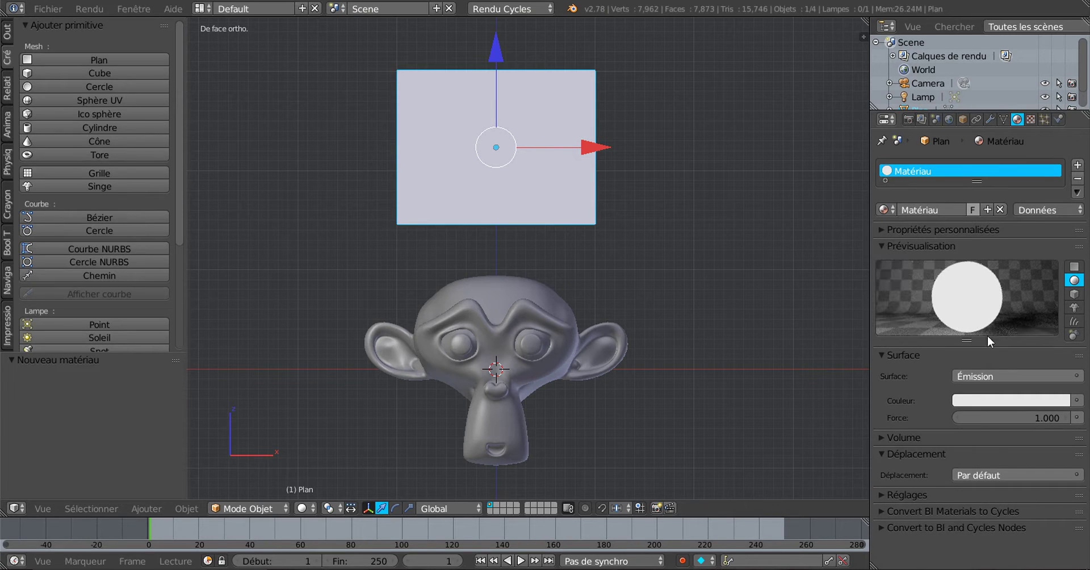
{"action": "left_click_drag", "start_coordinate": [1031, 420], "coordinate": [951, 418]}
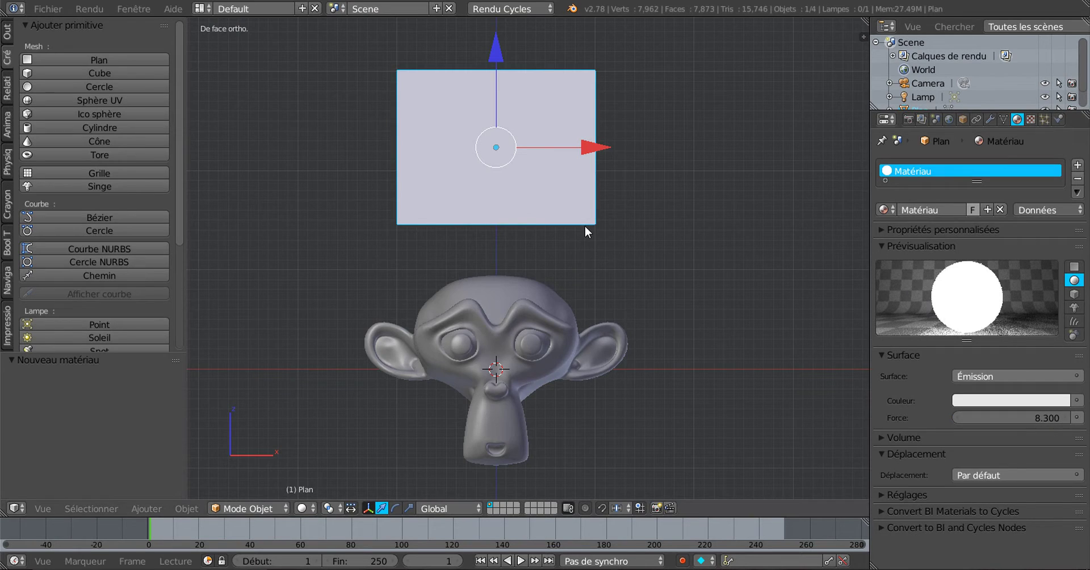
{"action": "scroll", "coordinate": [585, 226], "scroll_direction": "down", "scroll_amount": 1}
{"action": "scroll", "coordinate": [585, 226], "scroll_direction": "up", "scroll_amount": 1}
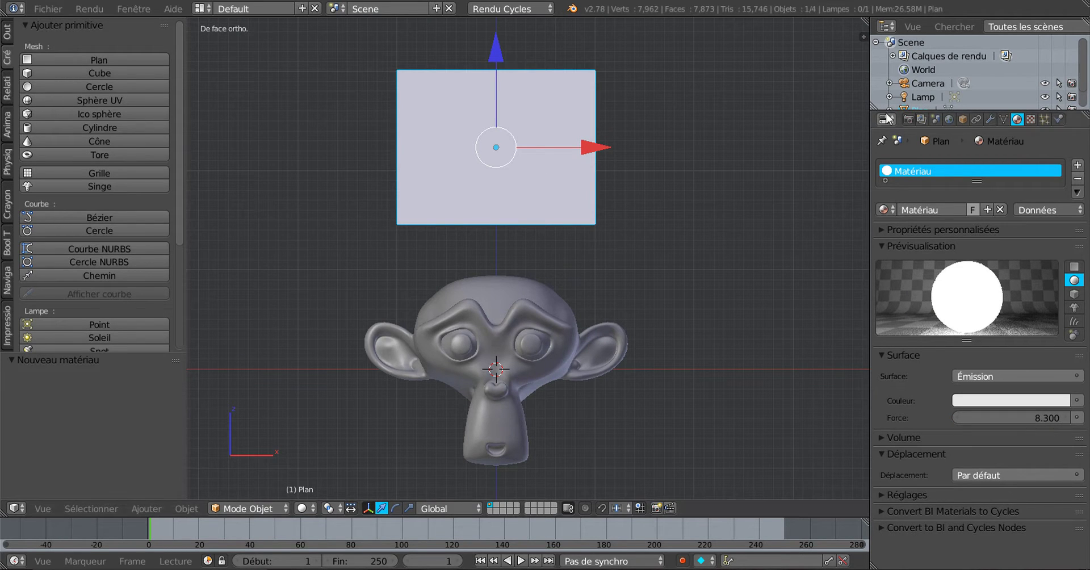
Disable the plane's Caméra ray visibility in its Cycles object settings.
{"action": "left_click", "coordinate": [962, 120]}
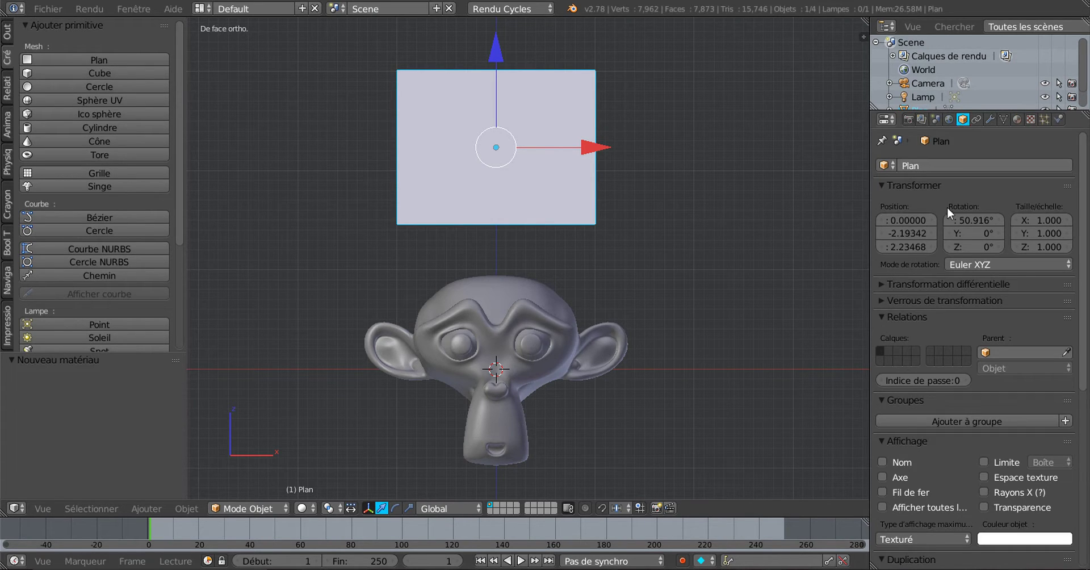
{"action": "scroll", "coordinate": [930, 321], "scroll_direction": "down", "scroll_amount": 10}
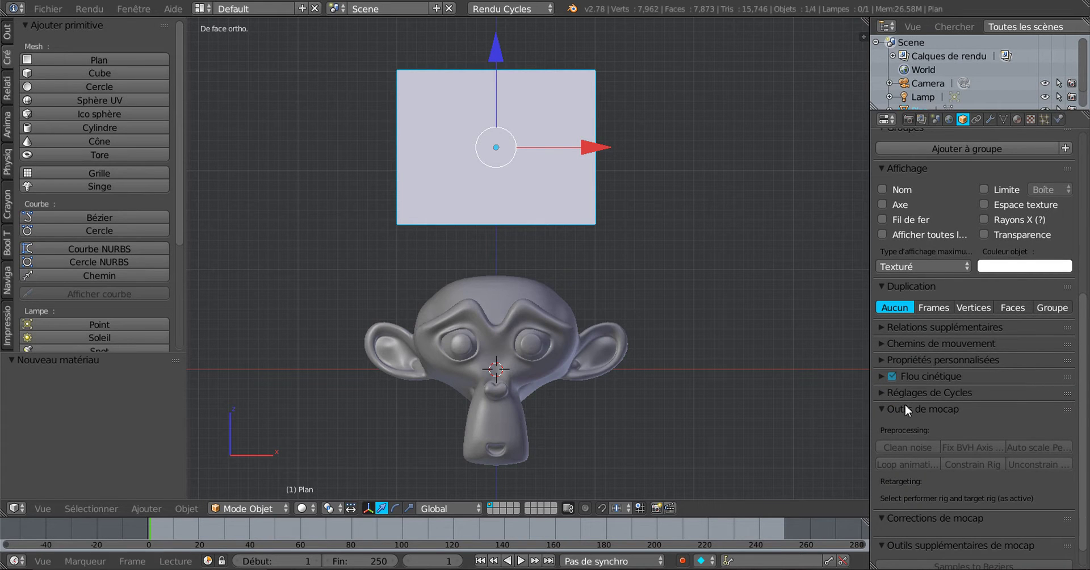
{"action": "scroll", "coordinate": [908, 420], "scroll_direction": "down", "scroll_amount": 1}
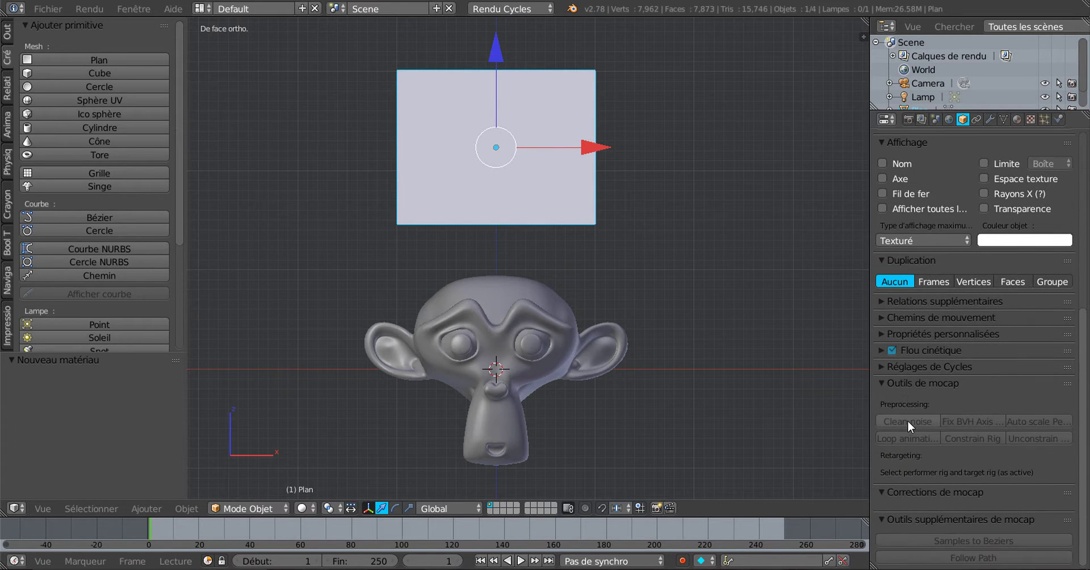
{"action": "left_click", "coordinate": [881, 366]}
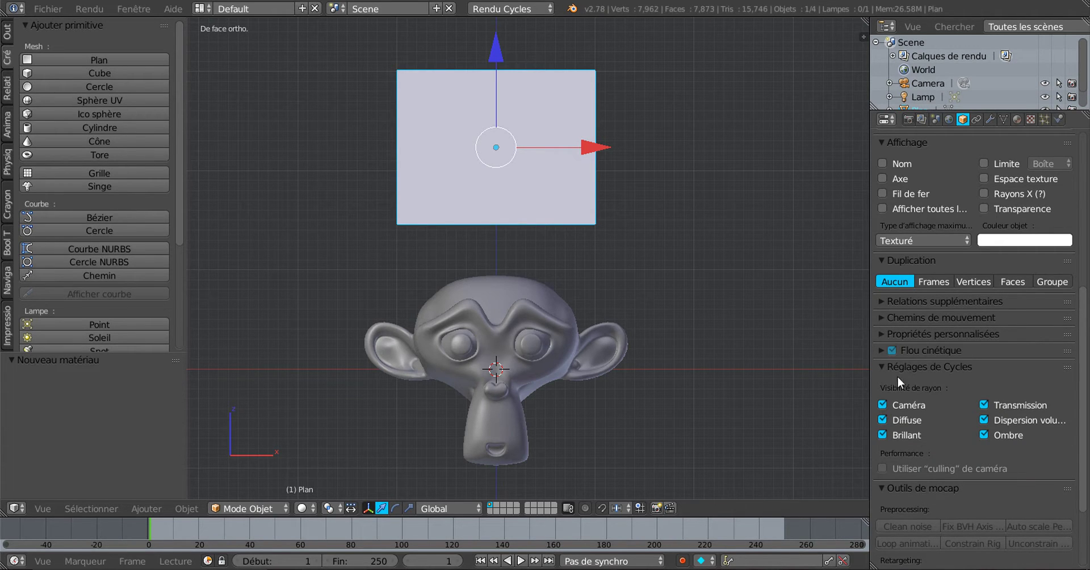
{"action": "left_click", "coordinate": [882, 405]}
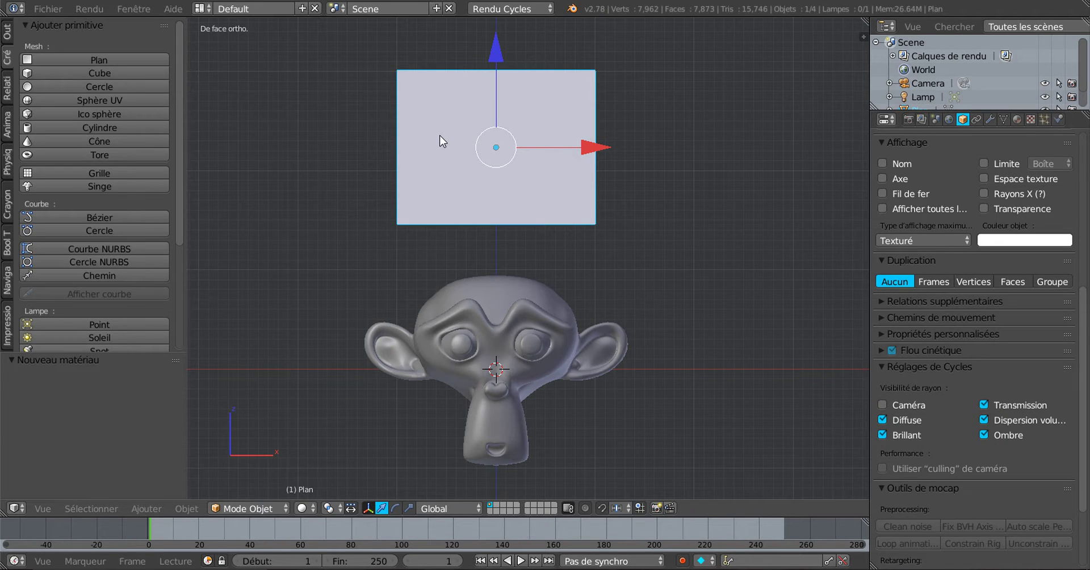
Duplicate the emissive plane and move the copy about -3.005 units along X.
{"action": "key", "text": "shift+d"}
{"action": "right_click", "coordinate": [458, 166]}
{"action": "left_click_drag", "start_coordinate": [593, 148], "coordinate": [285, 135]}
{"action": "scroll", "coordinate": [479, 312], "scroll_direction": "down", "scroll_amount": 3}
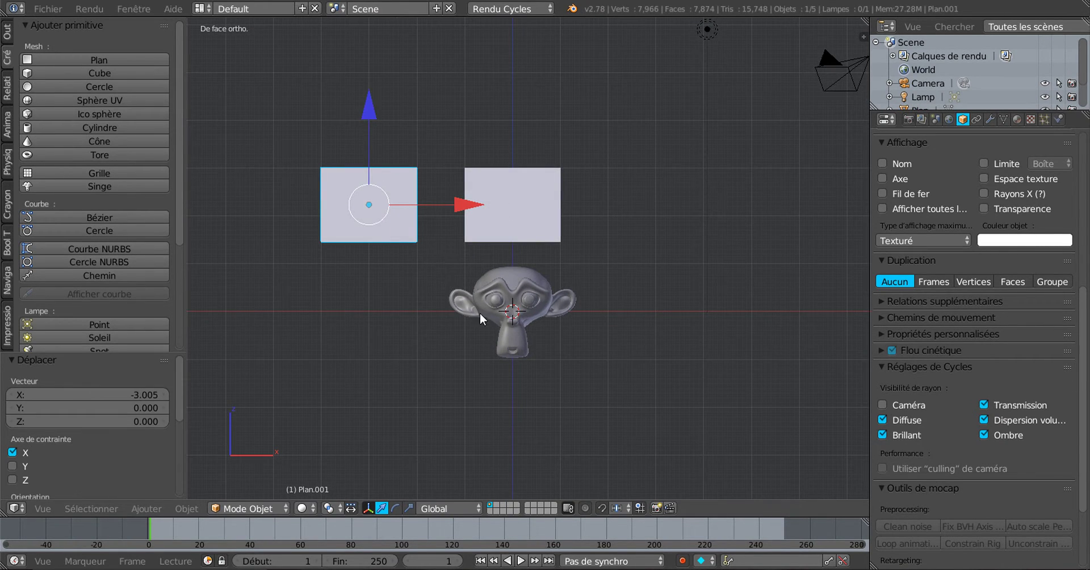
Rotate the duplicated plane about -59.2° around the Z axis and check its orientation from above.
{"action": "key", "text": "r"}
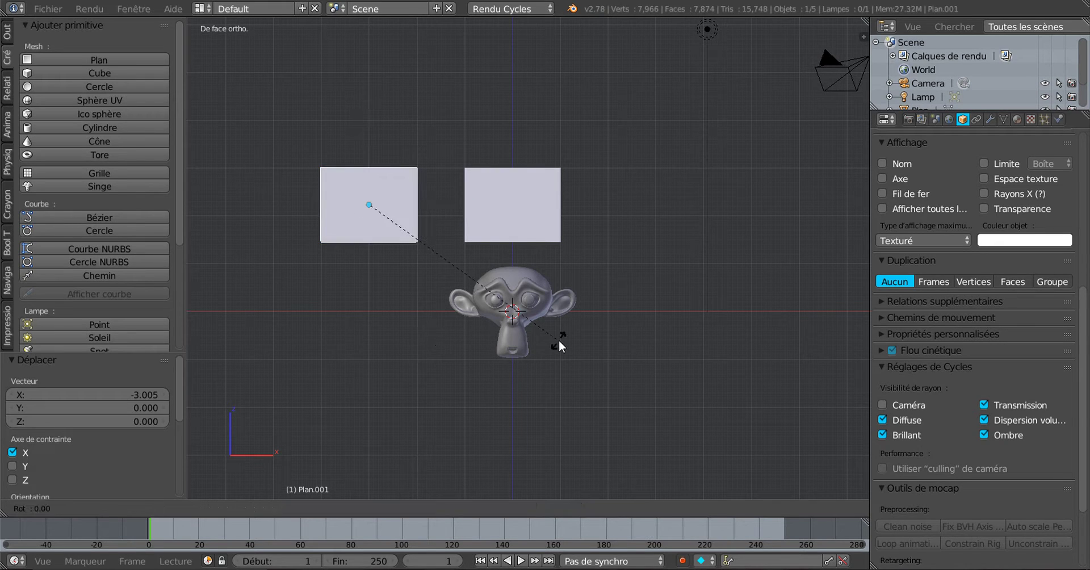
{"action": "key", "text": "z"}
{"action": "left_click", "coordinate": [570, 117]}
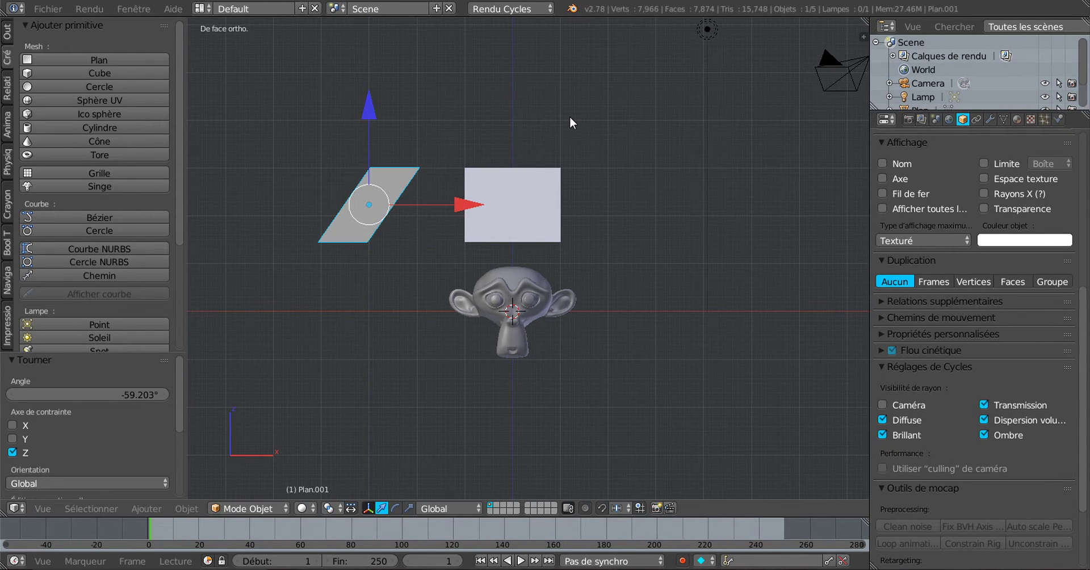
{"action": "middle_click_drag", "start_coordinate": [570, 117], "coordinate": [498, 312]}
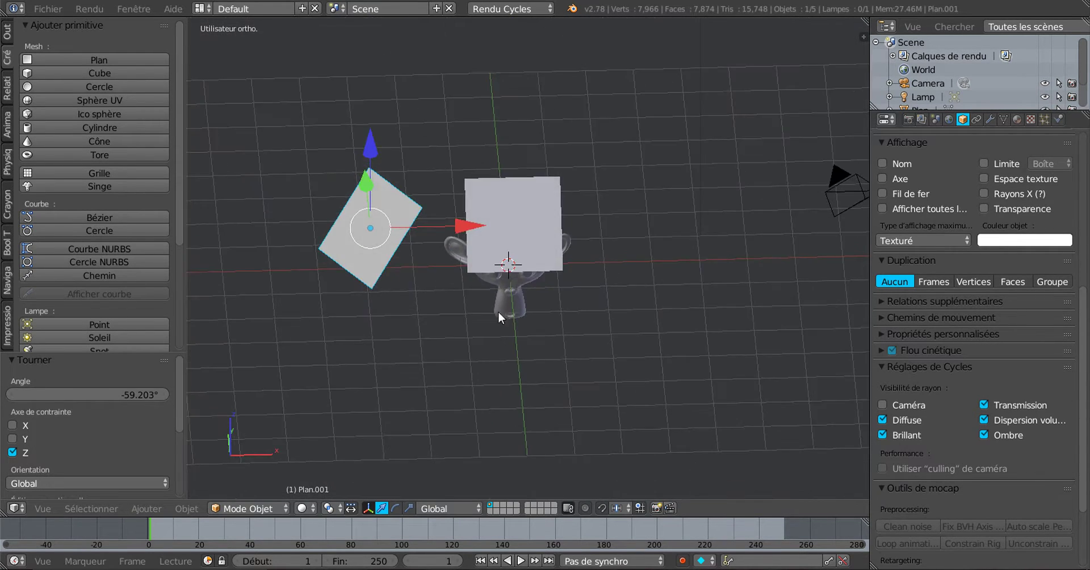
Duplicate the unrotated emissive plane above Suzanne and move the copy about 3.907 units along X.
{"action": "key", "text": "KP_1"}
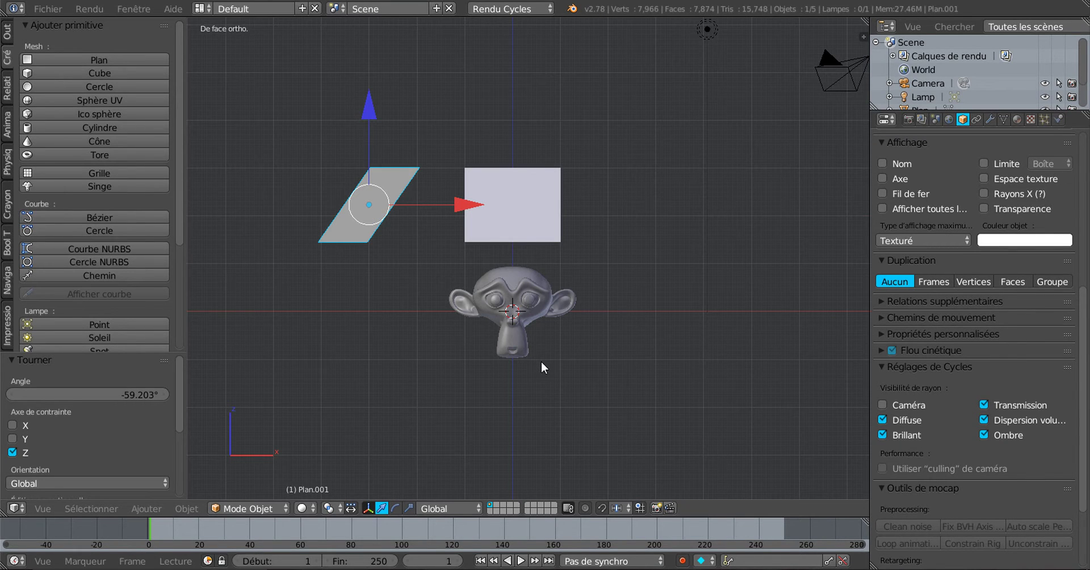
{"action": "right_click", "coordinate": [500, 223]}
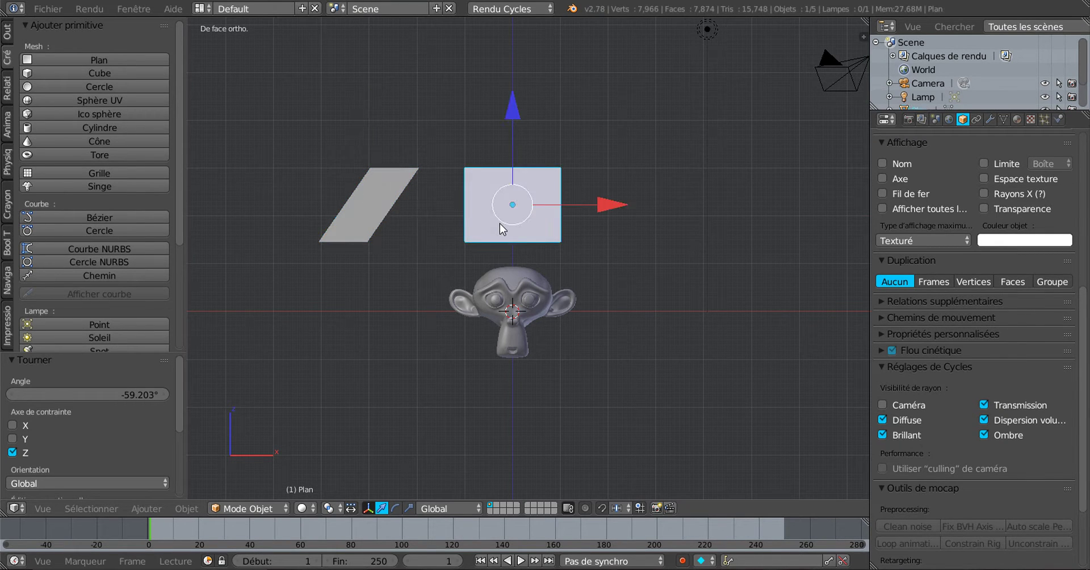
{"action": "key", "text": "shift+d"}
{"action": "right_click", "coordinate": [500, 223]}
{"action": "key", "text": "g"}
{"action": "key", "text": "x"}
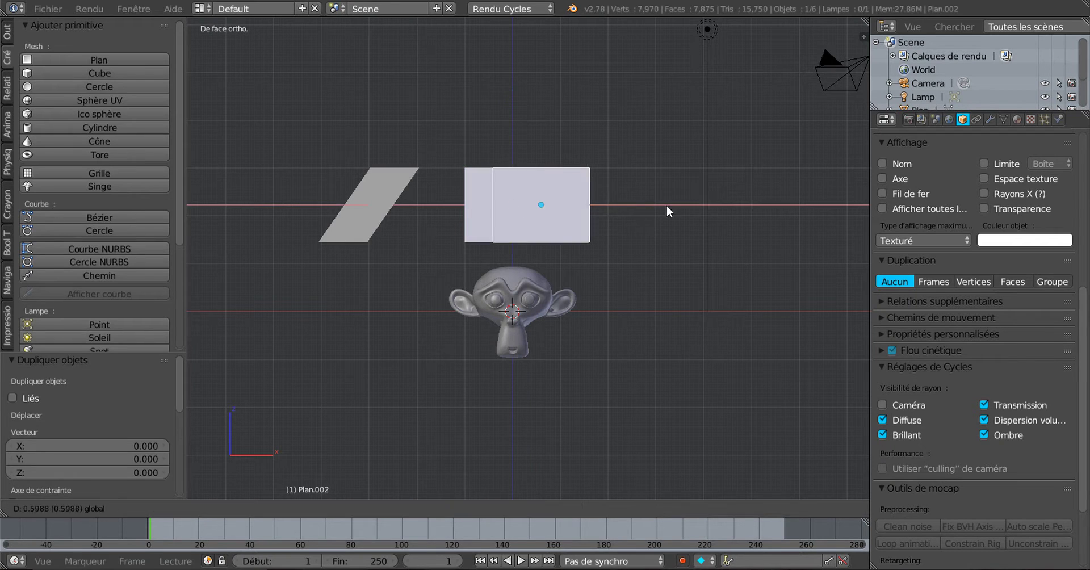
{"action": "left_click", "coordinate": [798, 206]}
Rotate the new plane copy about 53.485° around the Z axis.
{"action": "key", "text": "r"}
{"action": "key", "text": "z"}
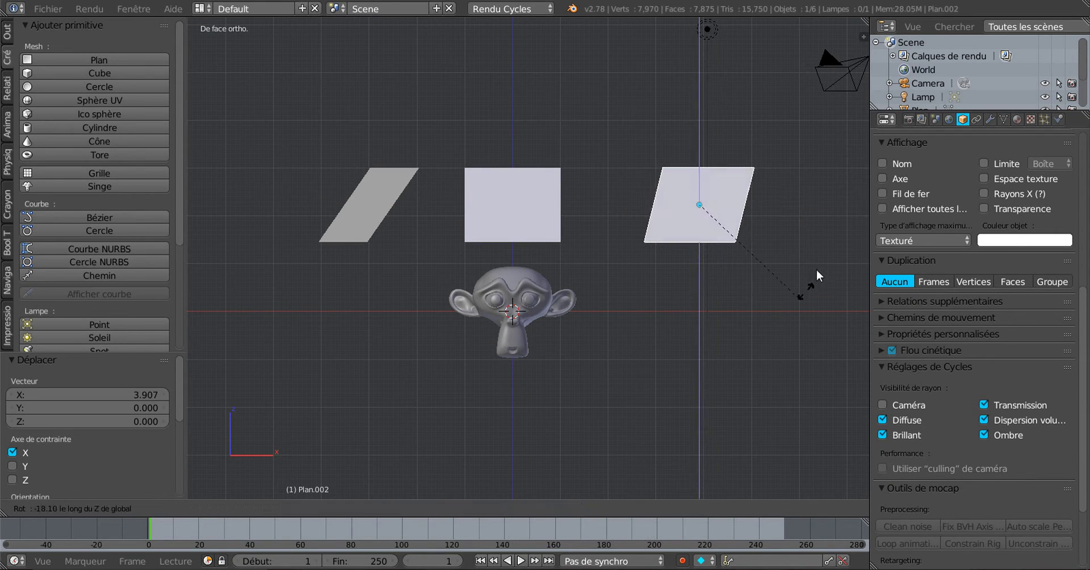
{"action": "left_click", "coordinate": [661, 288]}
Move the original middle plane about -1.654 units along Y, away from Suzanne.
{"action": "middle_click_drag", "start_coordinate": [660, 287], "coordinate": [691, 291]}
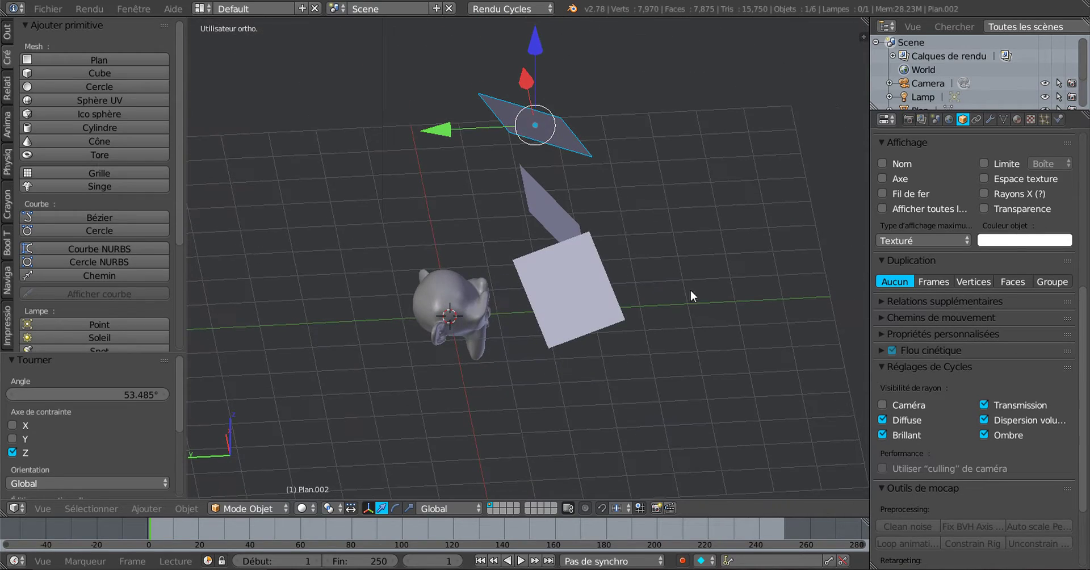
{"action": "right_click", "coordinate": [547, 201]}
{"action": "key", "text": "g"}
{"action": "key", "text": "y"}
{"action": "left_click", "coordinate": [581, 251]}
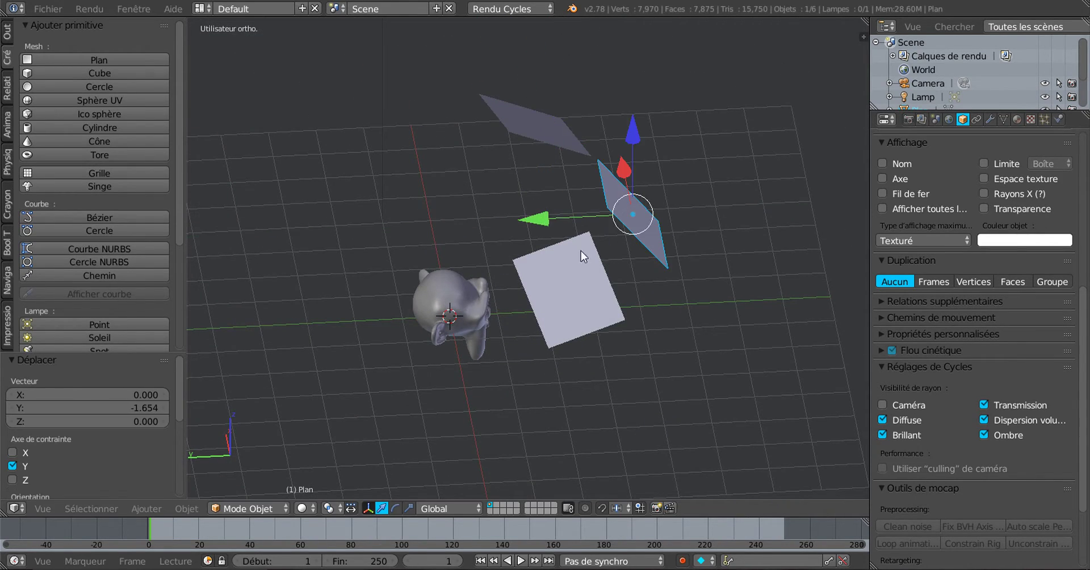
Display the 3D view in Rendu shading and inspect the lighting on Suzanne up close from the front.
{"action": "middle_click_drag", "start_coordinate": [580, 251], "coordinate": [464, 238]}
{"action": "middle_click_drag", "start_coordinate": [564, 298], "coordinate": [574, 332], "text": "shift"}
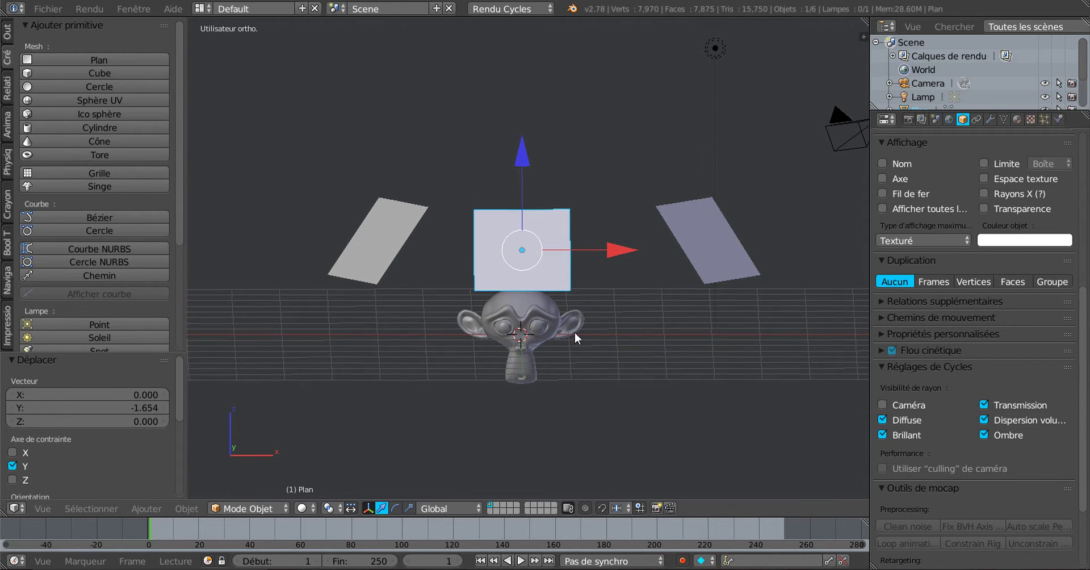
{"action": "left_click", "coordinate": [302, 508]}
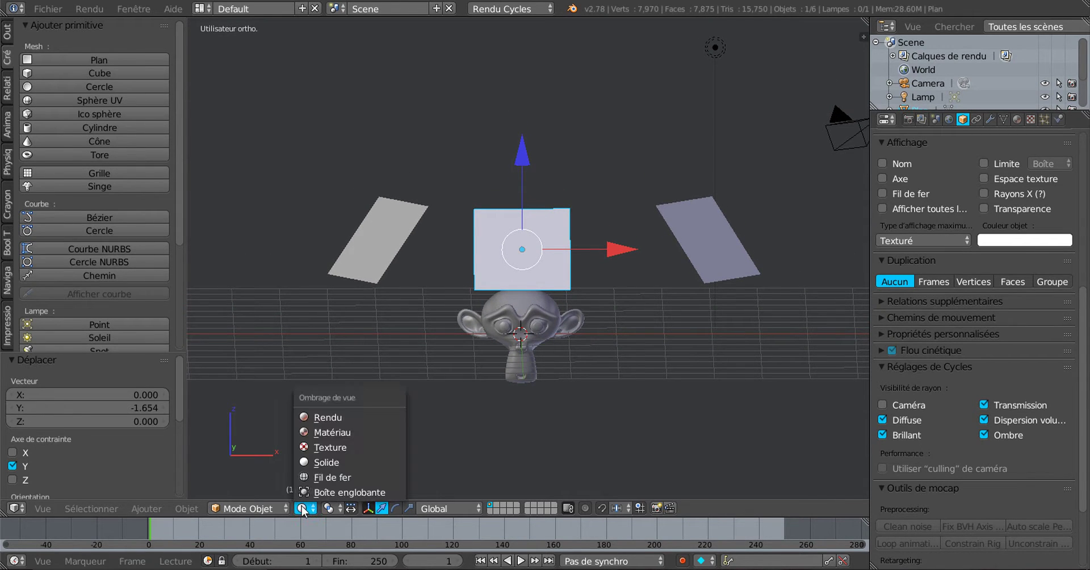
{"action": "left_click", "coordinate": [312, 415]}
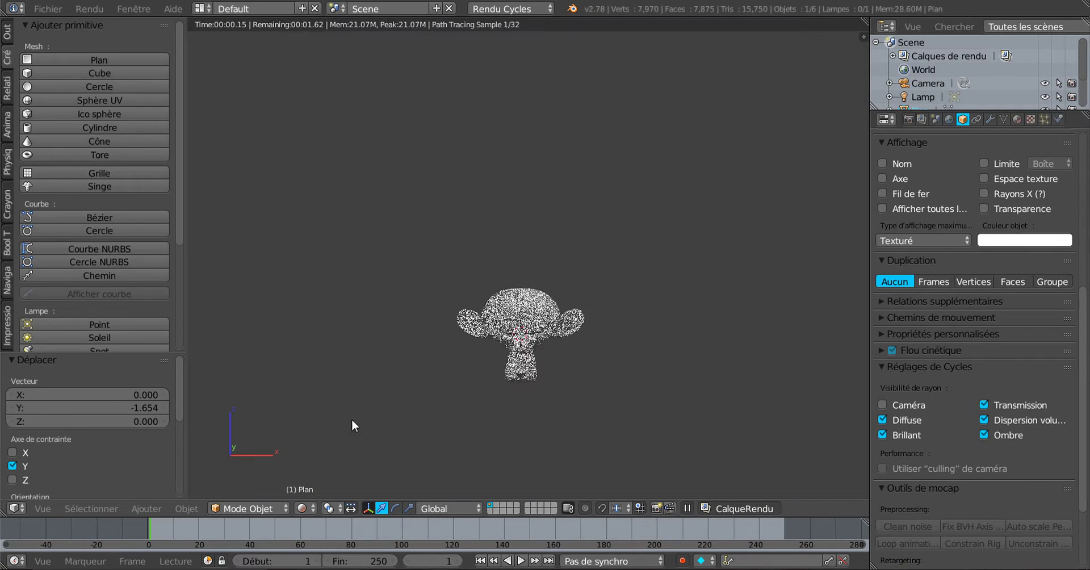
{"action": "scroll", "coordinate": [625, 434], "scroll_direction": "up", "scroll_amount": 2}
{"action": "middle_click_drag", "start_coordinate": [624, 424], "coordinate": [635, 339], "text": "shift"}
{"action": "scroll", "coordinate": [626, 308], "scroll_direction": "up", "scroll_amount": 3}
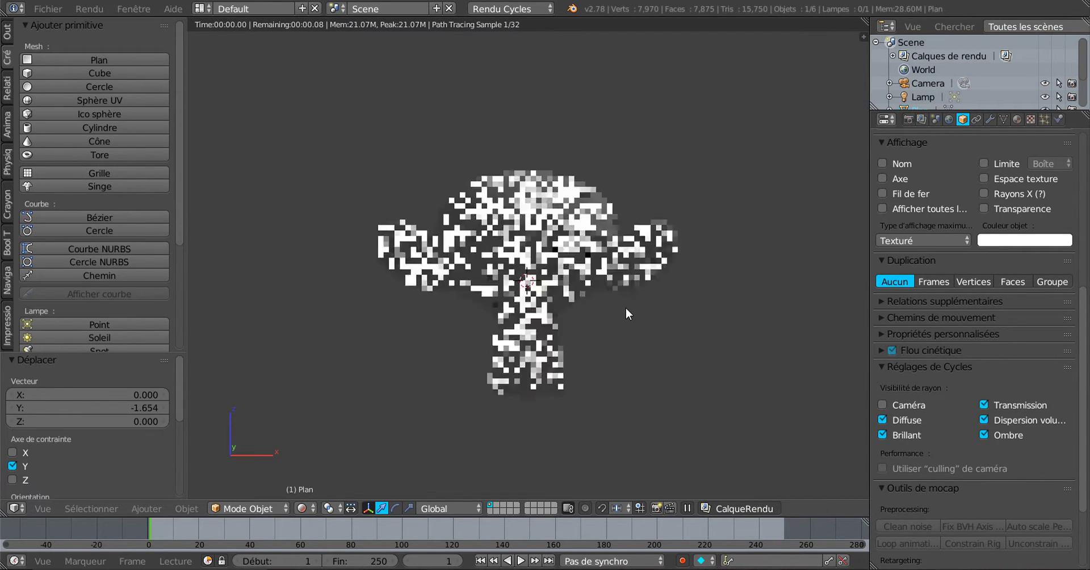
{"action": "scroll", "coordinate": [625, 340], "scroll_direction": "up", "scroll_amount": 1}
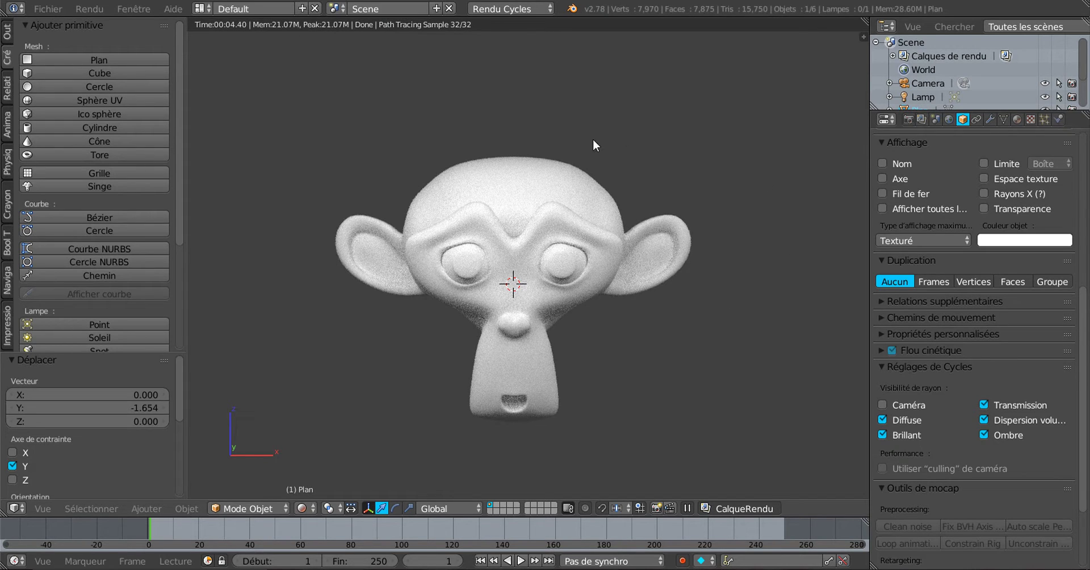
Set the World surface colour to black.
{"action": "left_click", "coordinate": [949, 119]}
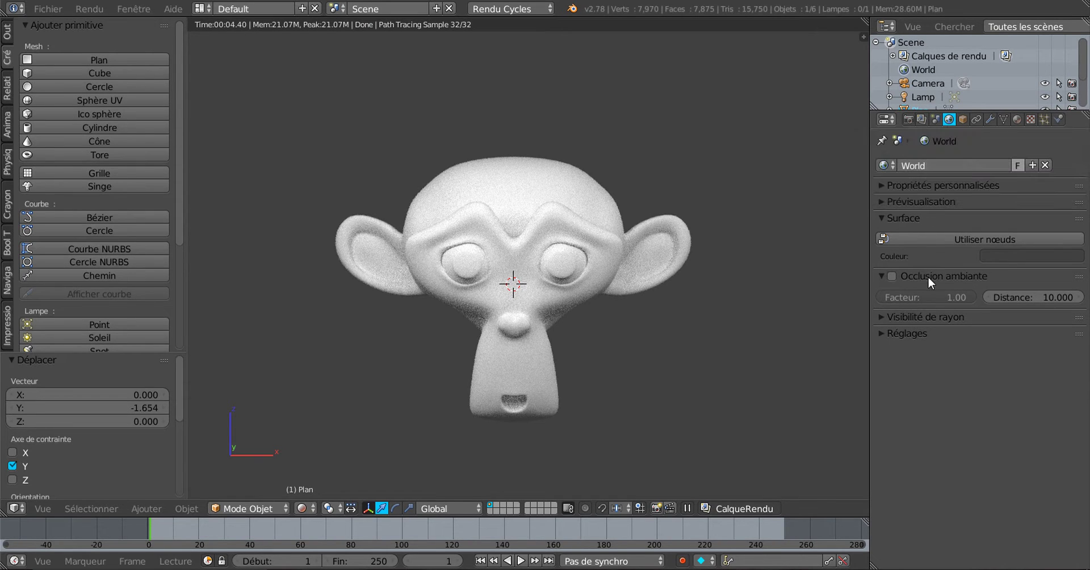
{"action": "left_click", "coordinate": [1029, 256]}
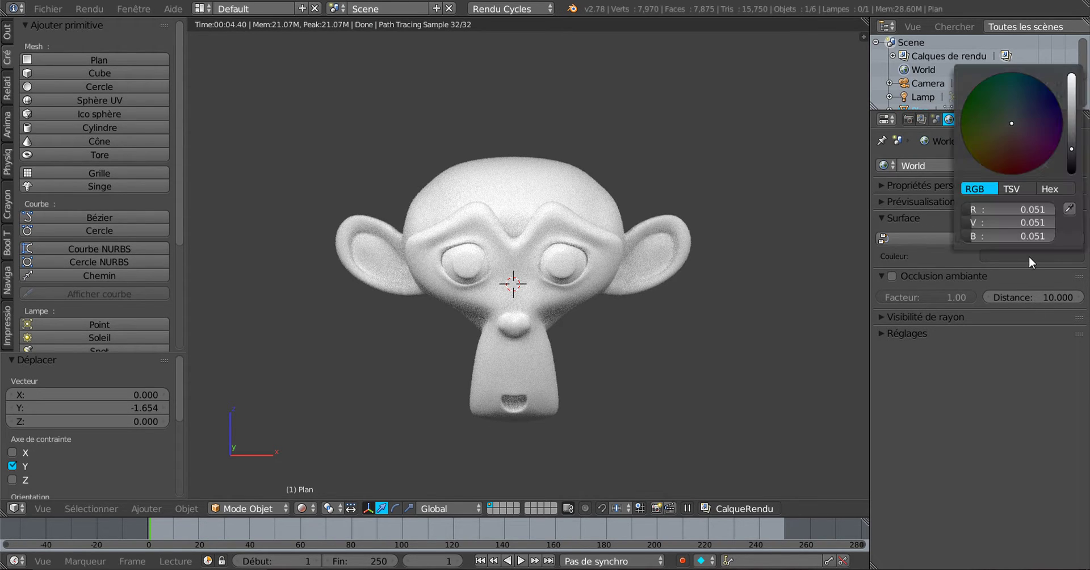
{"action": "left_click_drag", "start_coordinate": [1071, 149], "coordinate": [1072, 173]}
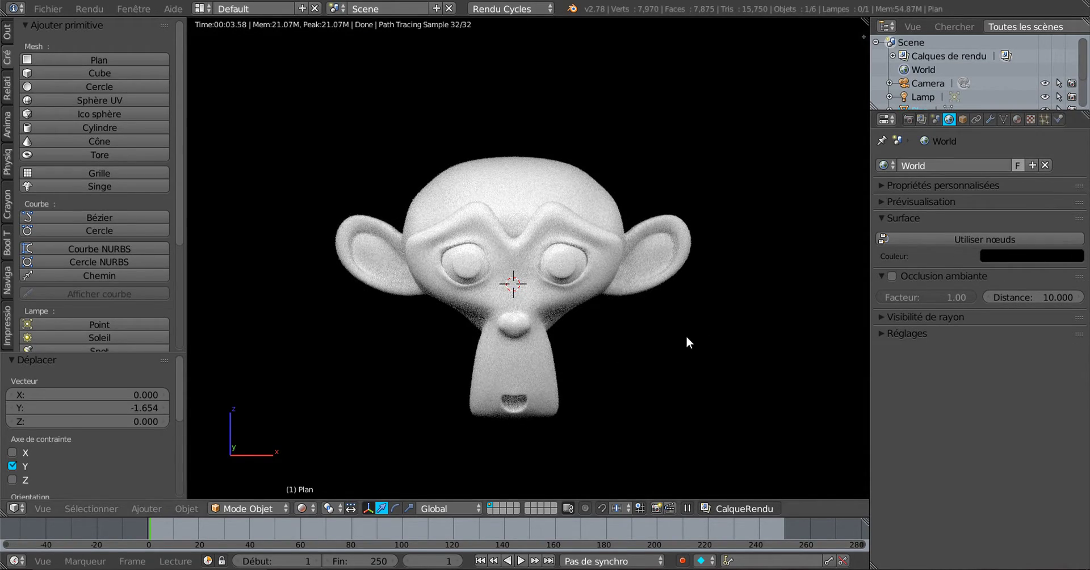
Select Suzanne and give her a new material.
{"action": "right_click", "coordinate": [588, 250]}
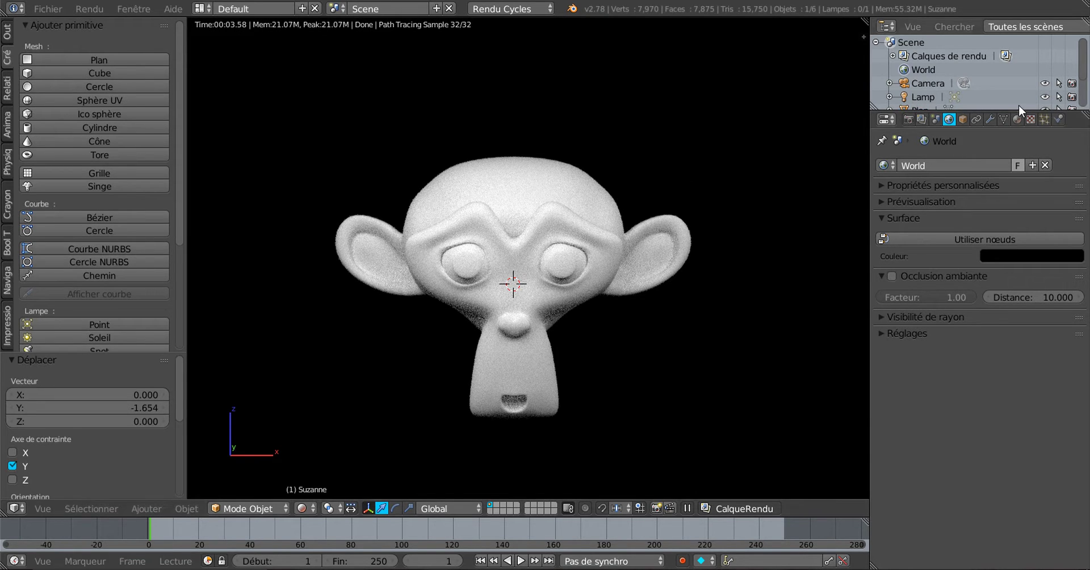
{"action": "left_click", "coordinate": [1017, 119]}
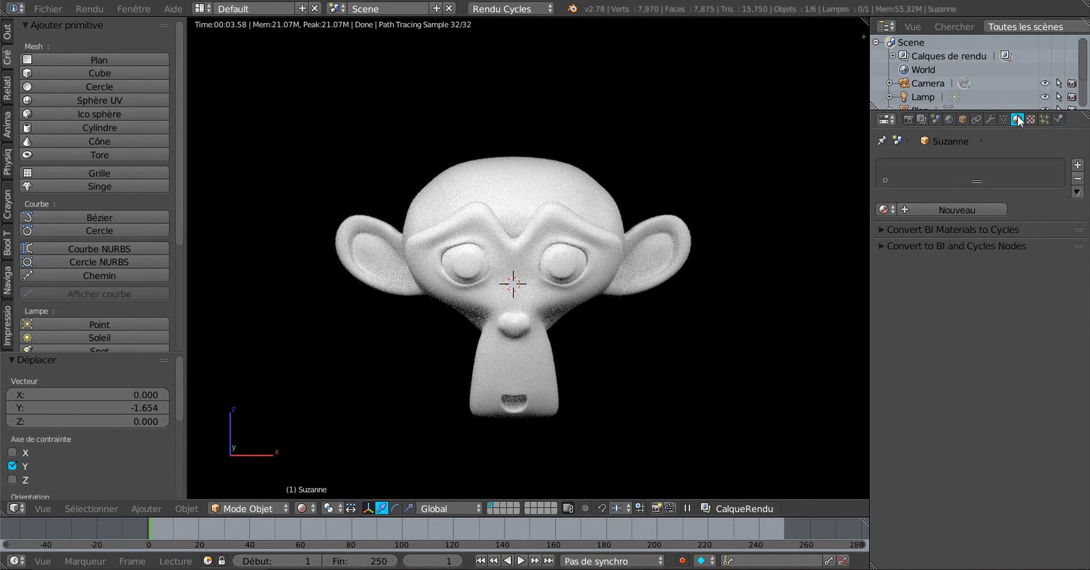
{"action": "left_click", "coordinate": [961, 209]}
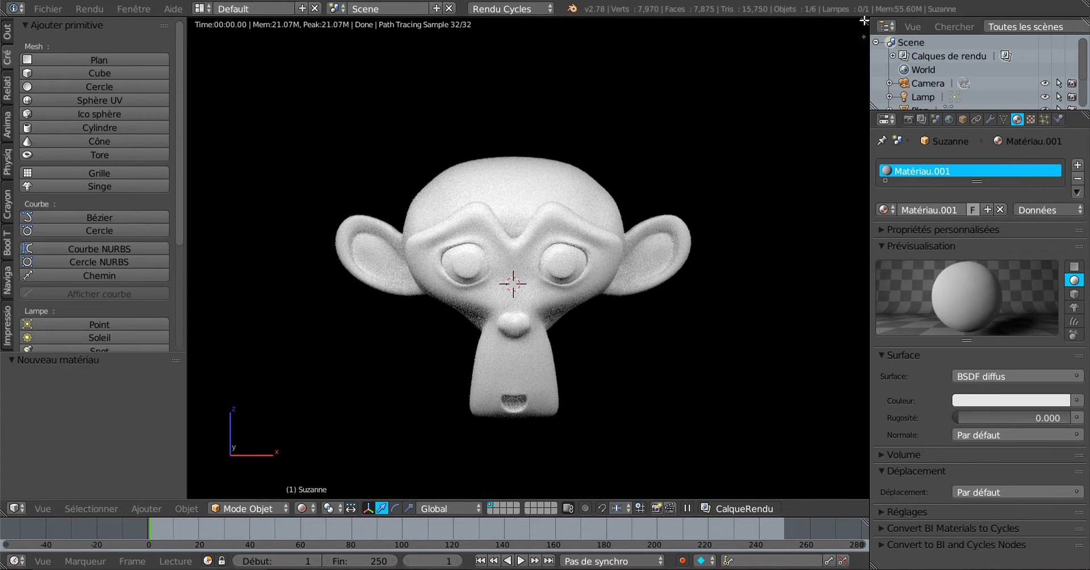
Split the 3D view vertically and turn the new area into an Éditeur de nœuds.
{"action": "left_click_drag", "start_coordinate": [864, 21], "coordinate": [560, 68]}
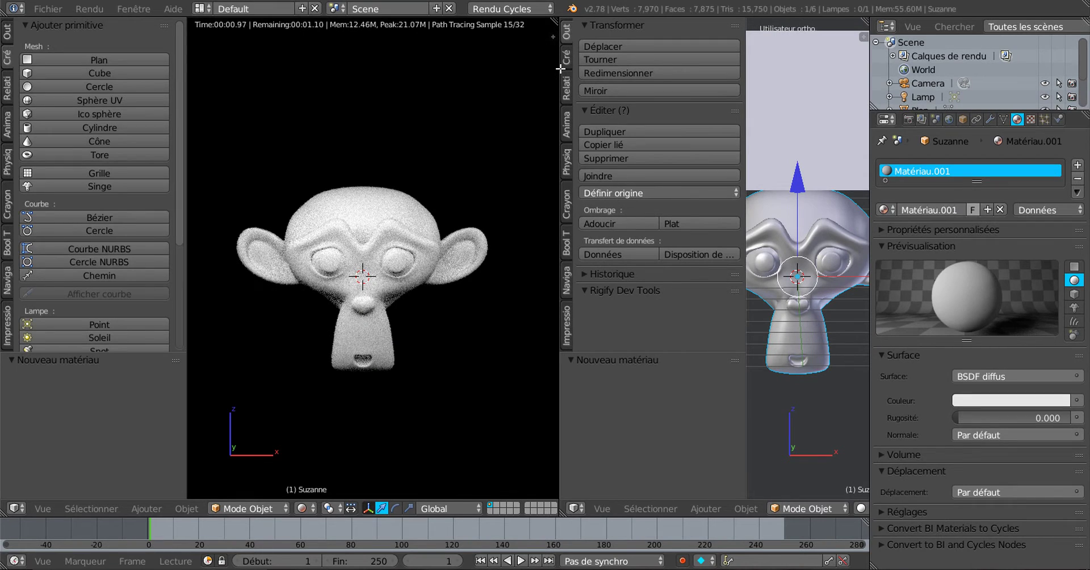
{"action": "left_click", "coordinate": [574, 506]}
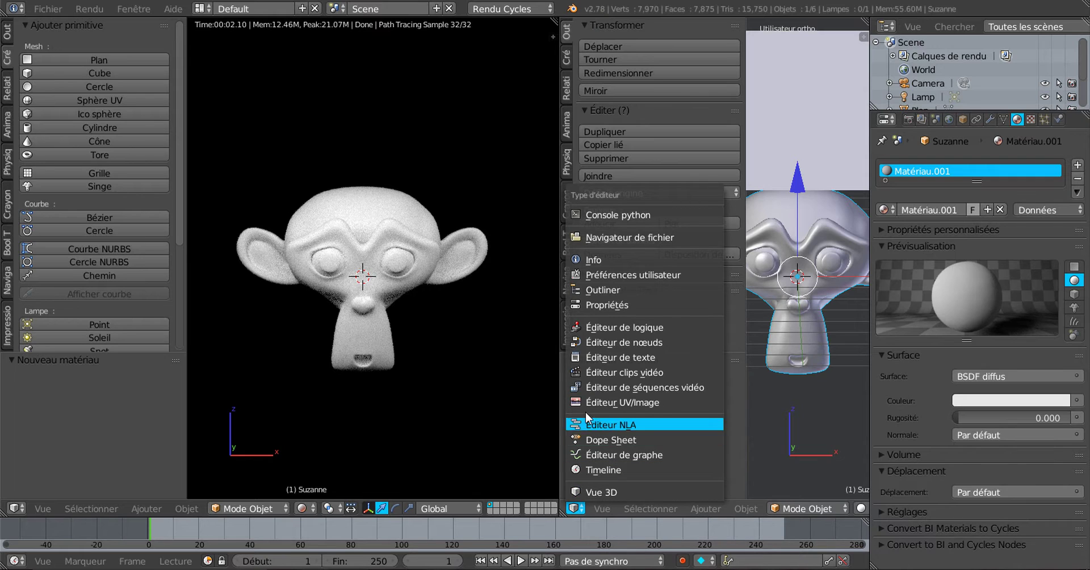
{"action": "left_click", "coordinate": [588, 346]}
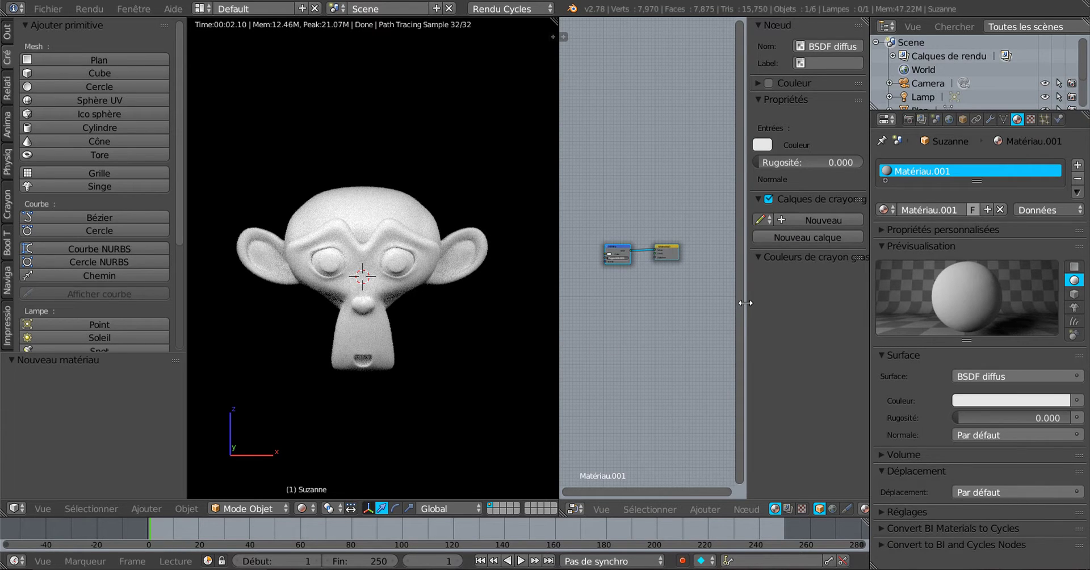
Collapse the node editor's properties region and widen the editor at the expense of the neighbouring properties area.
{"action": "left_click_drag", "start_coordinate": [745, 302], "coordinate": [873, 298]}
{"action": "left_click_drag", "start_coordinate": [874, 255], "coordinate": [1015, 250]}
{"action": "scroll", "coordinate": [813, 318], "scroll_direction": "up", "scroll_amount": 4}
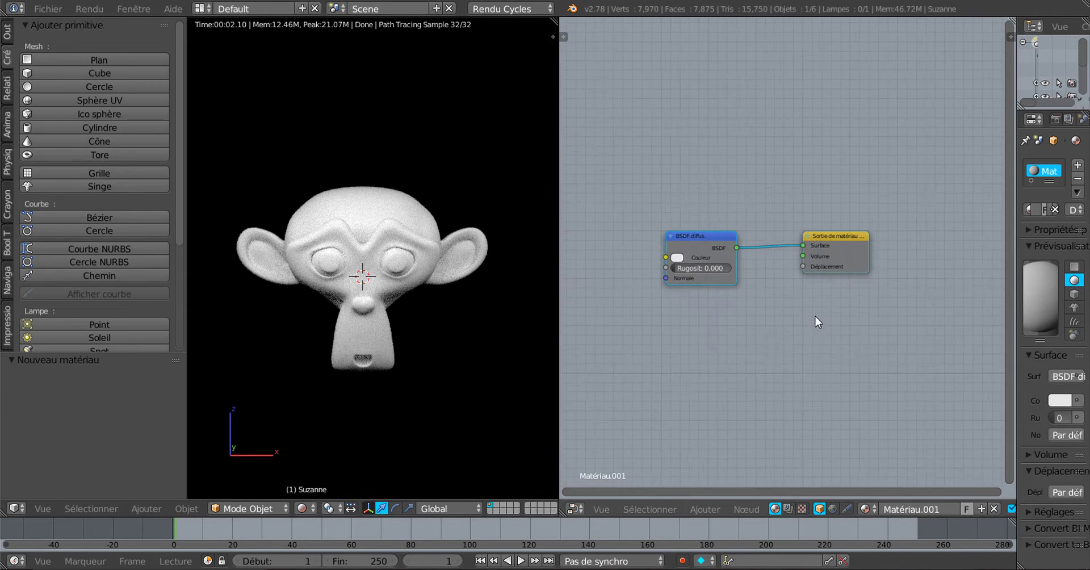
Rearrange the BSDF diffus and Sortie de matériau nodes so the diffuse node sits up and to the left of the output.
{"action": "left_click", "coordinate": [815, 315]}
{"action": "left_click_drag", "start_coordinate": [840, 238], "coordinate": [920, 168]}
{"action": "left_click_drag", "start_coordinate": [718, 239], "coordinate": [764, 94]}
{"action": "left_click_drag", "start_coordinate": [889, 154], "coordinate": [895, 215]}
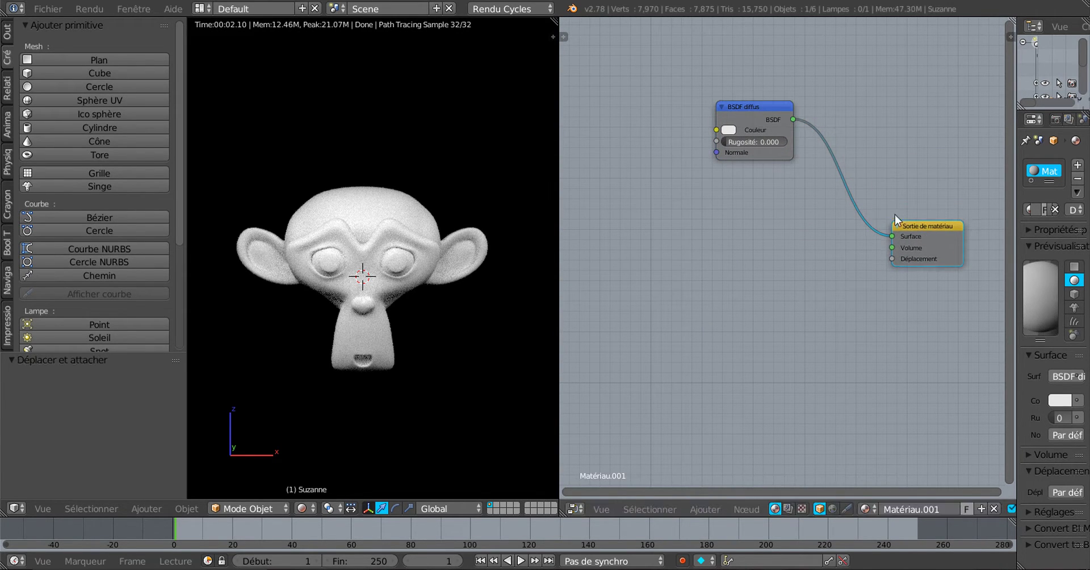
{"action": "left_click_drag", "start_coordinate": [751, 110], "coordinate": [792, 166]}
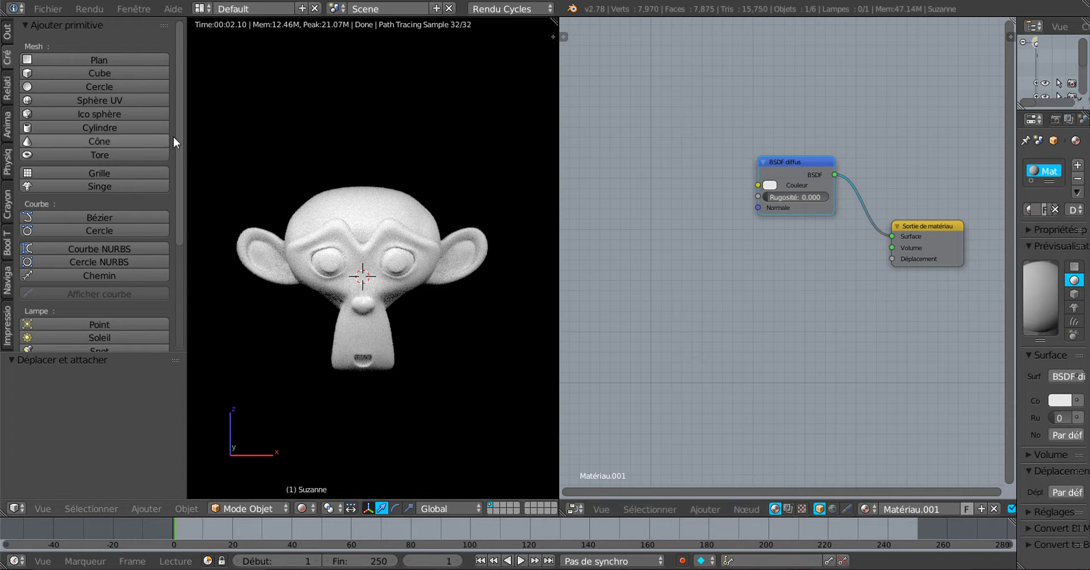
Narrow the 3D view's tool shelf, widen the node editor slightly and enlarge the display of the nodes.
{"action": "left_click_drag", "start_coordinate": [186, 139], "coordinate": [81, 163]}
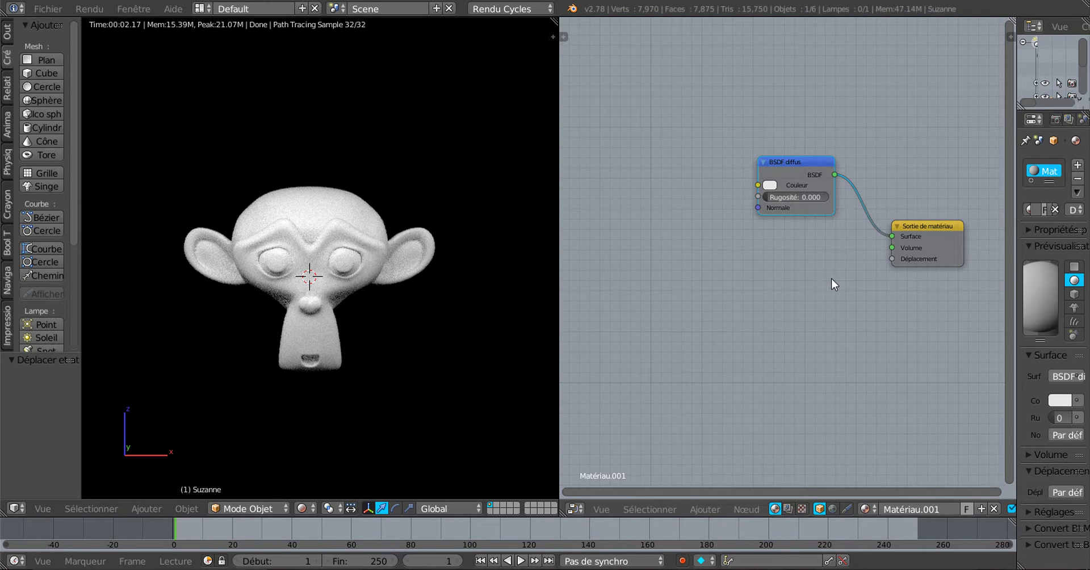
{"action": "scroll", "coordinate": [831, 278], "scroll_direction": "up", "scroll_amount": 2}
{"action": "middle_click_drag", "start_coordinate": [862, 302], "coordinate": [828, 352]}
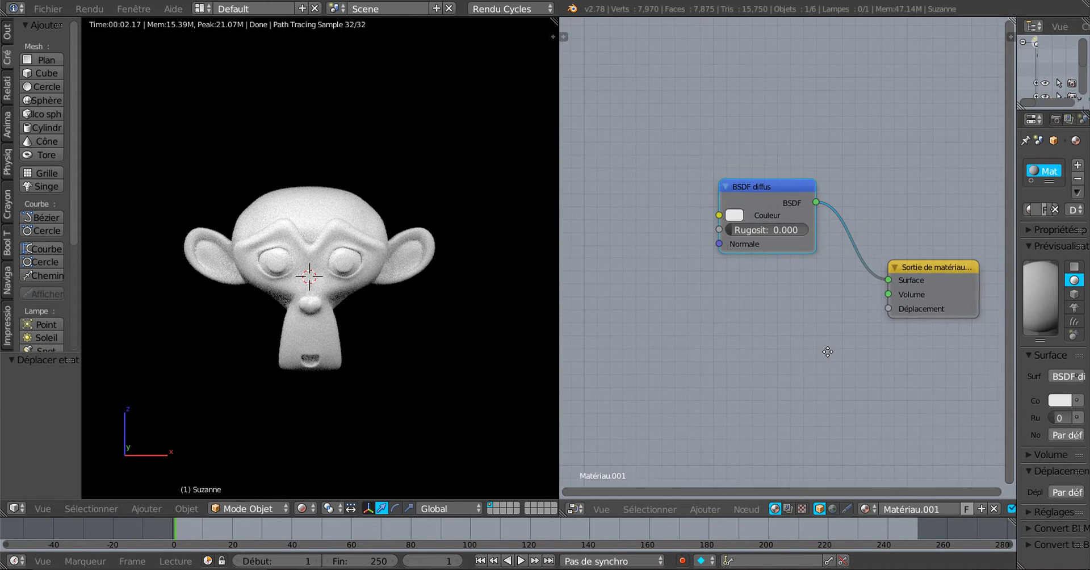
{"action": "scroll", "coordinate": [828, 352], "scroll_direction": "up", "scroll_amount": 1}
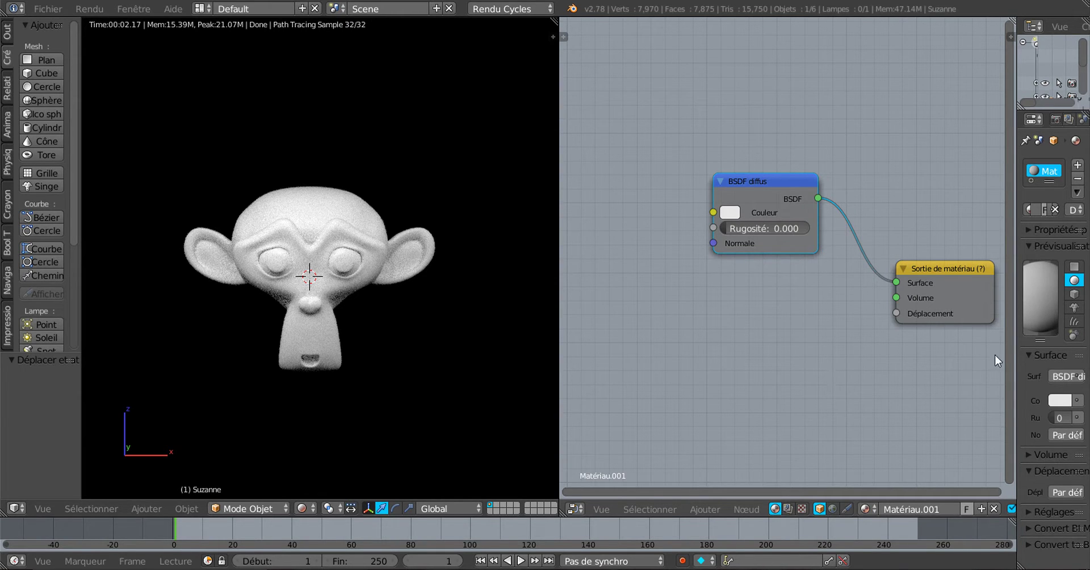
{"action": "left_click_drag", "start_coordinate": [1016, 353], "coordinate": [1025, 353]}
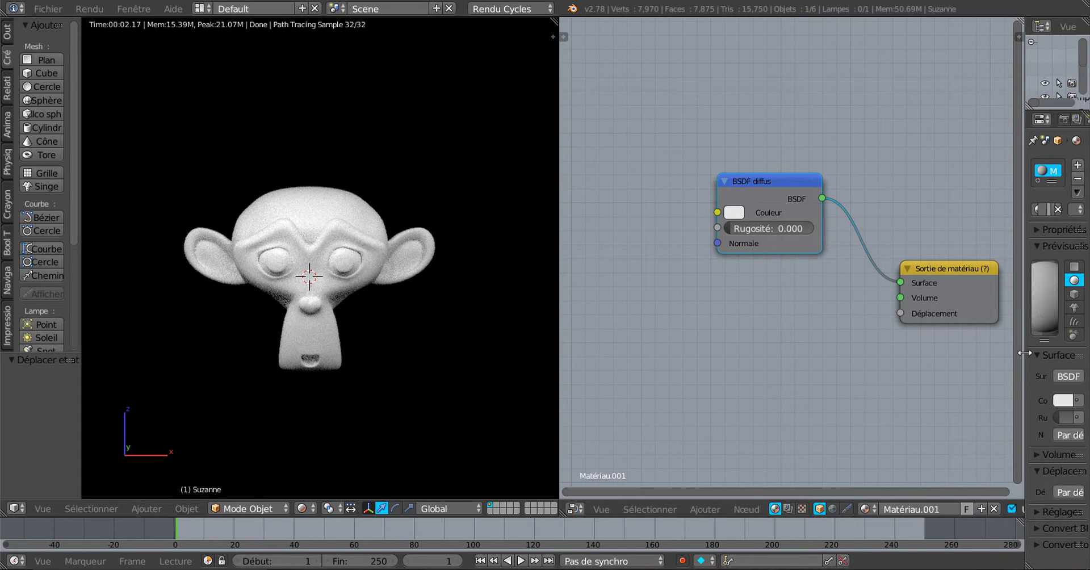
{"action": "scroll", "coordinate": [930, 352], "scroll_direction": "up", "scroll_amount": 3}
{"action": "middle_click_drag", "start_coordinate": [926, 349], "coordinate": [850, 346]}
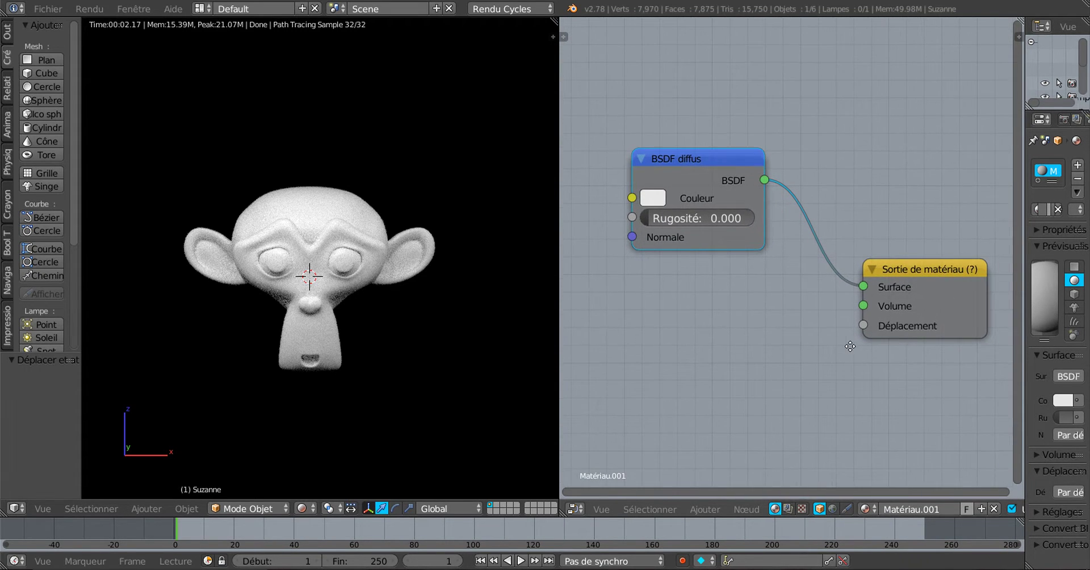
{"action": "scroll", "coordinate": [843, 344], "scroll_direction": "up", "scroll_amount": 1}
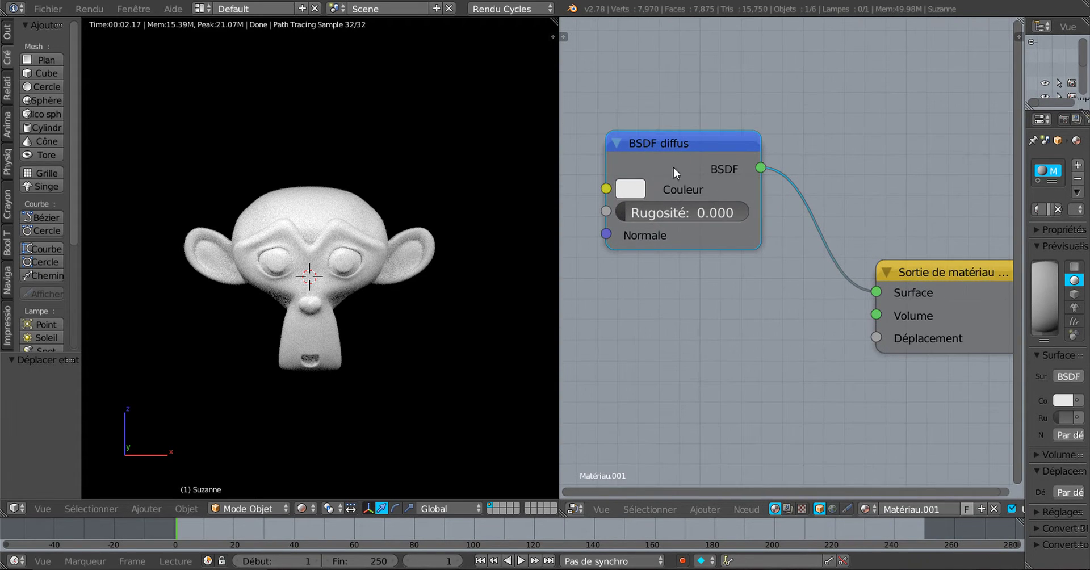
Move the BSDF diffus node further up and slightly closer to the output node, and enlarge Suzanne's rendered view.
{"action": "left_click_drag", "start_coordinate": [674, 168], "coordinate": [682, 127]}
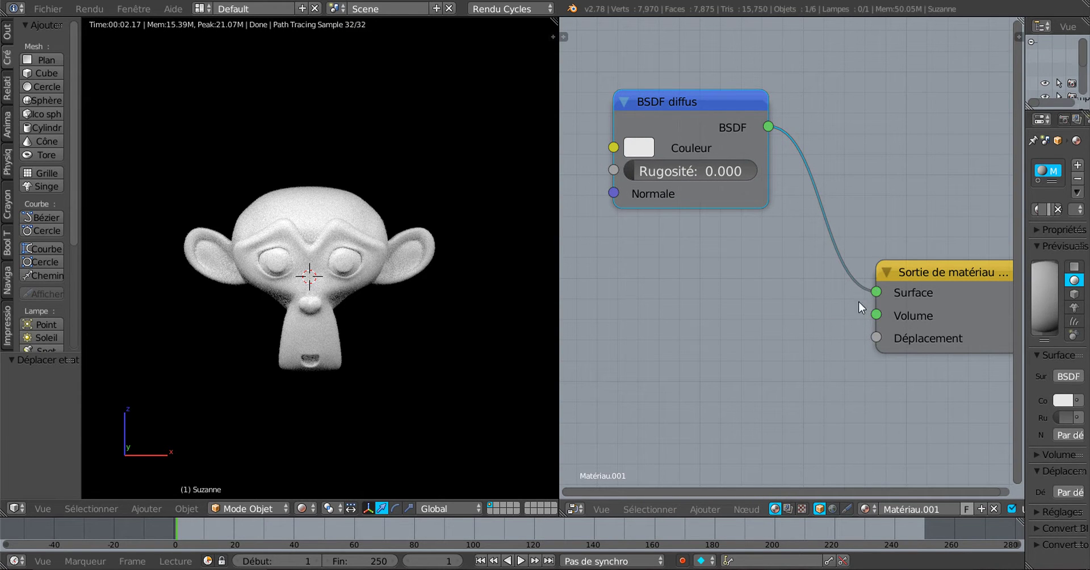
{"action": "scroll", "coordinate": [483, 302], "scroll_direction": "up", "scroll_amount": 2}
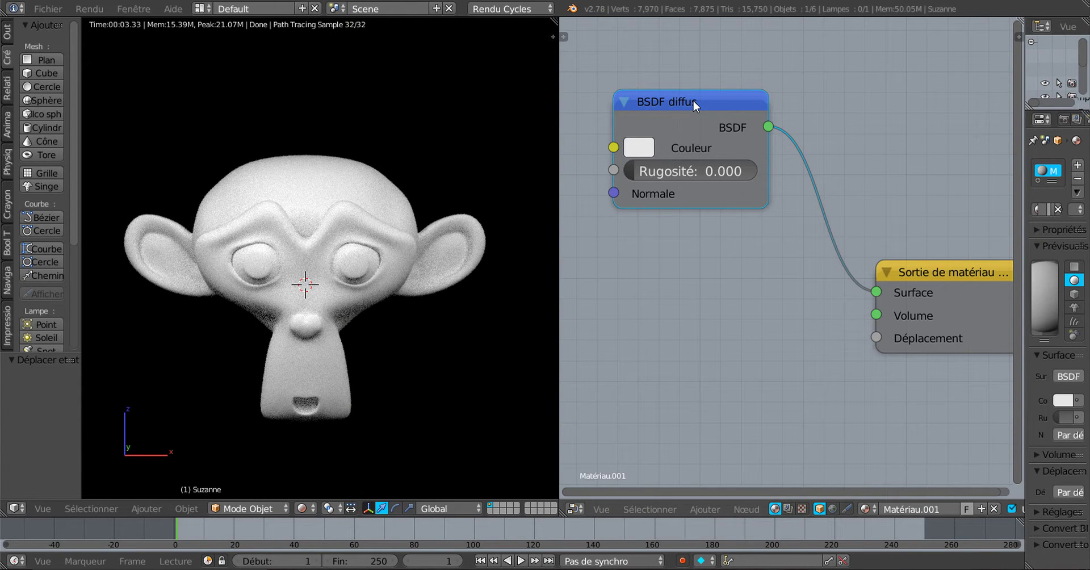
{"action": "left_click_drag", "start_coordinate": [693, 100], "coordinate": [724, 98]}
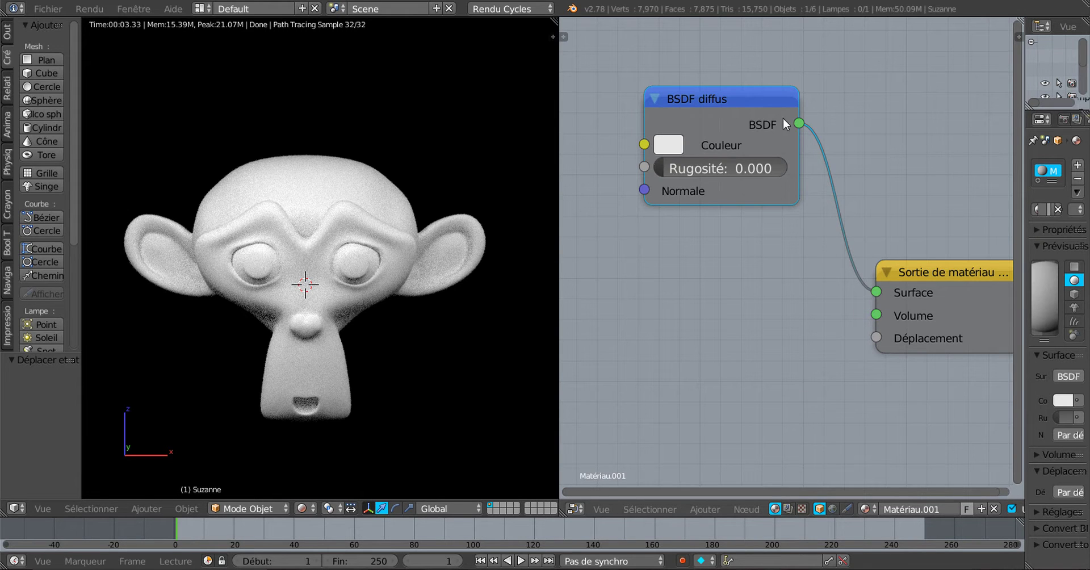
Switch to the image viewer and examine the target node setup in n°3.PNG.
{"action": "scroll", "coordinate": [764, 346], "scroll_direction": "down", "scroll_amount": 2}
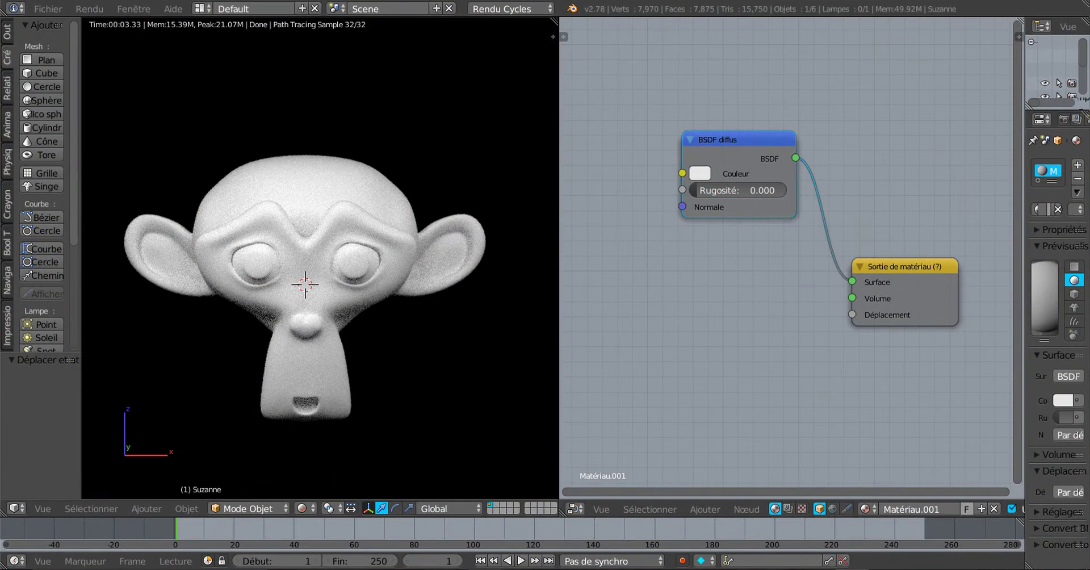
{"action": "key", "text": "alt+Tab"}
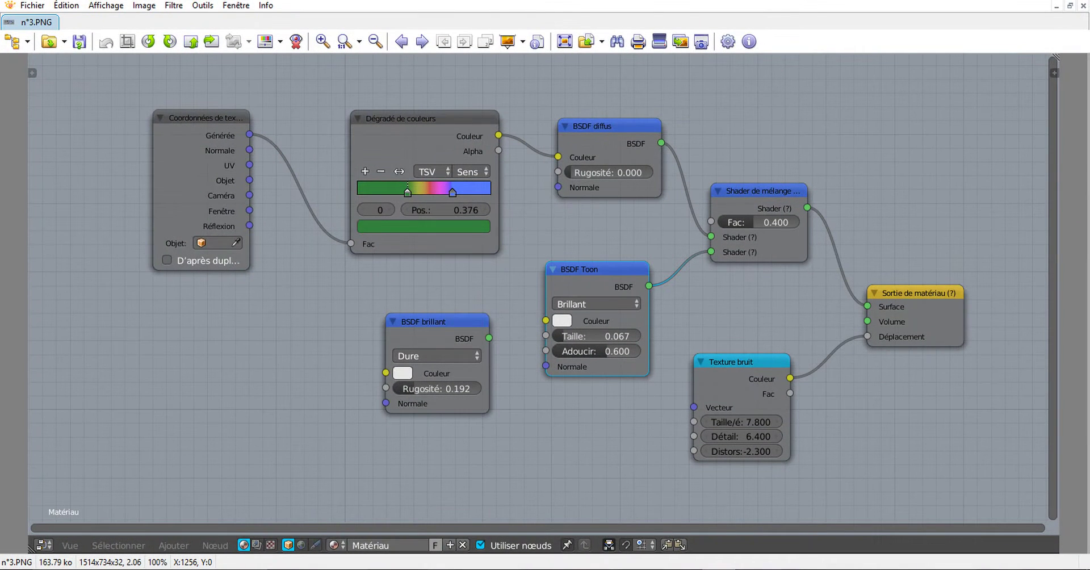
{"action": "mouse_move", "coordinate": [852, 569]}
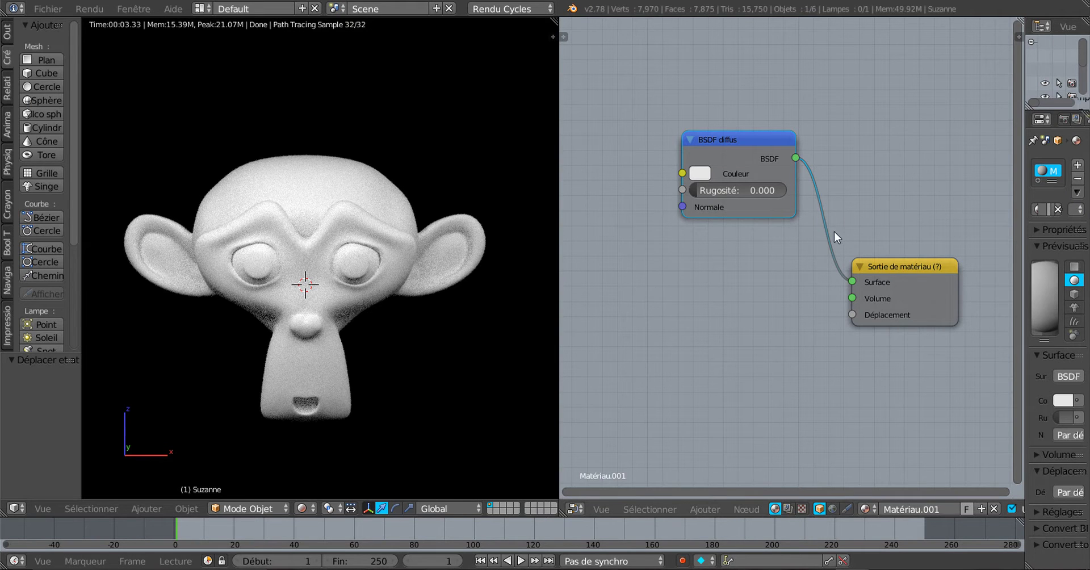
Move the BSDF diffus node further from the output and insert a Shader de mélange node into the link between them.
{"action": "left_click_drag", "start_coordinate": [748, 140], "coordinate": [709, 122]}
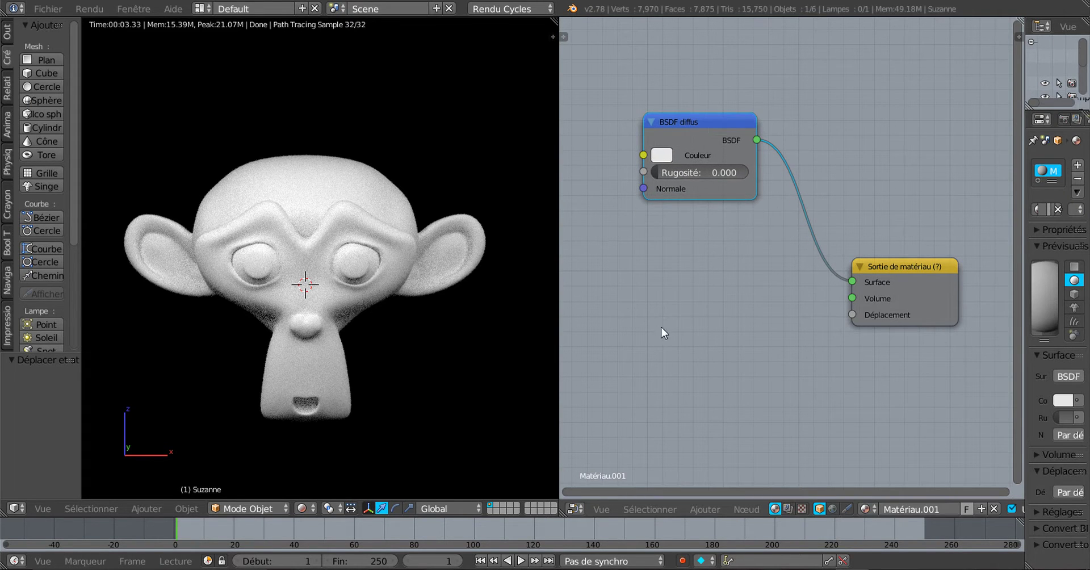
{"action": "left_click", "coordinate": [704, 509]}
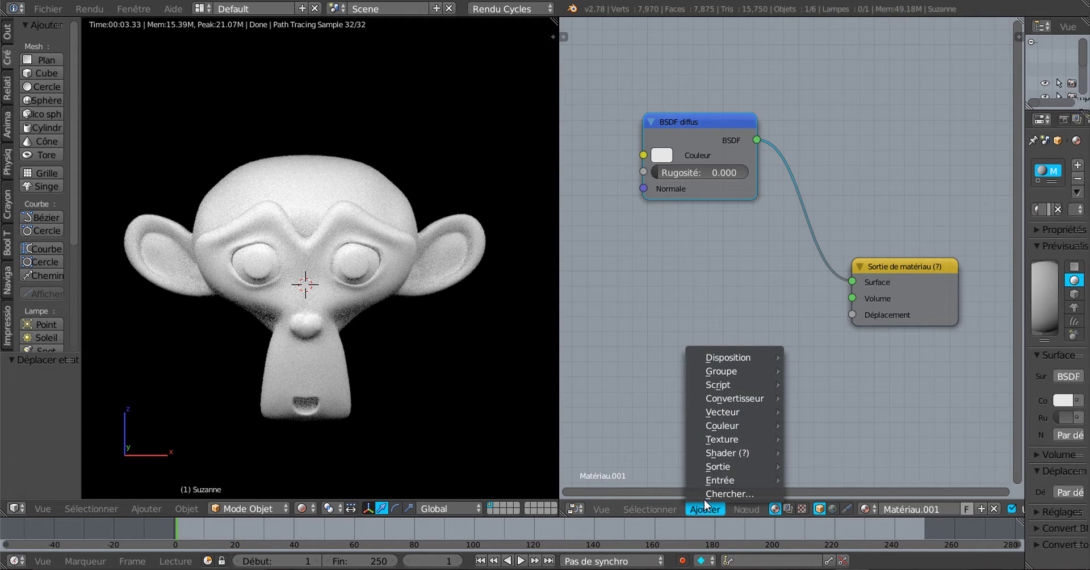
{"action": "mouse_move", "coordinate": [714, 452]}
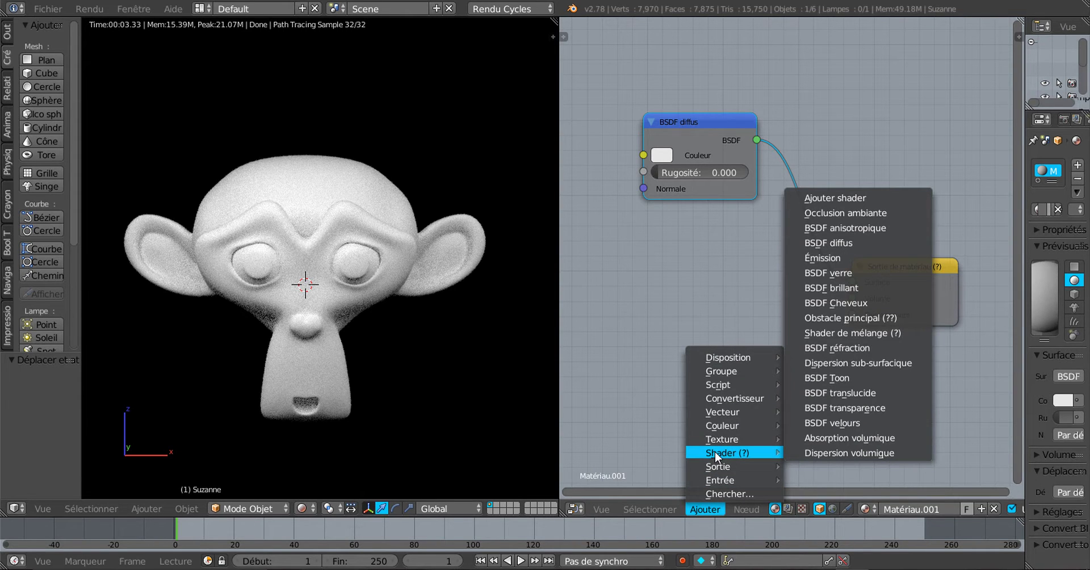
{"action": "left_click", "coordinate": [857, 333]}
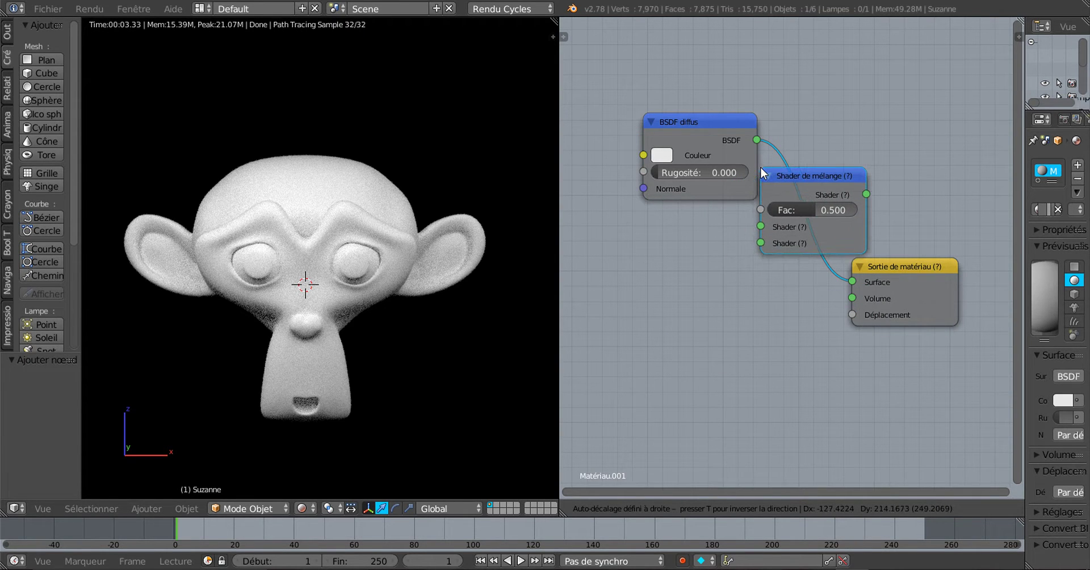
{"action": "left_click", "coordinate": [764, 165]}
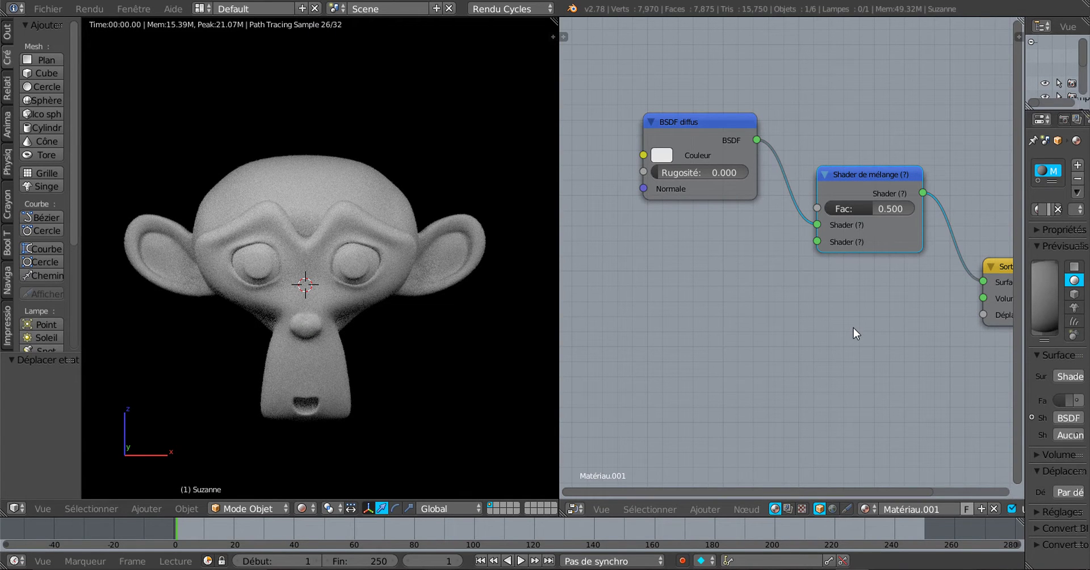
Add a Texture bruit node below the Shader de mélange and link its Couleur output to the material output's Déplacement.
{"action": "scroll", "coordinate": [854, 328], "scroll_direction": "down", "scroll_amount": 1}
{"action": "middle_click_drag", "start_coordinate": [907, 390], "coordinate": [832, 385]}
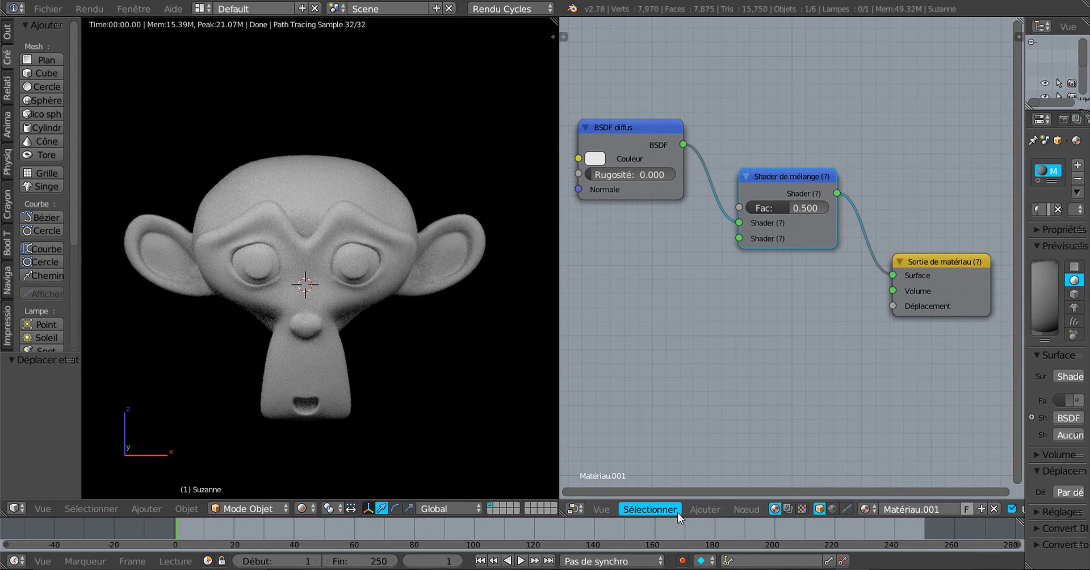
{"action": "left_click", "coordinate": [701, 509]}
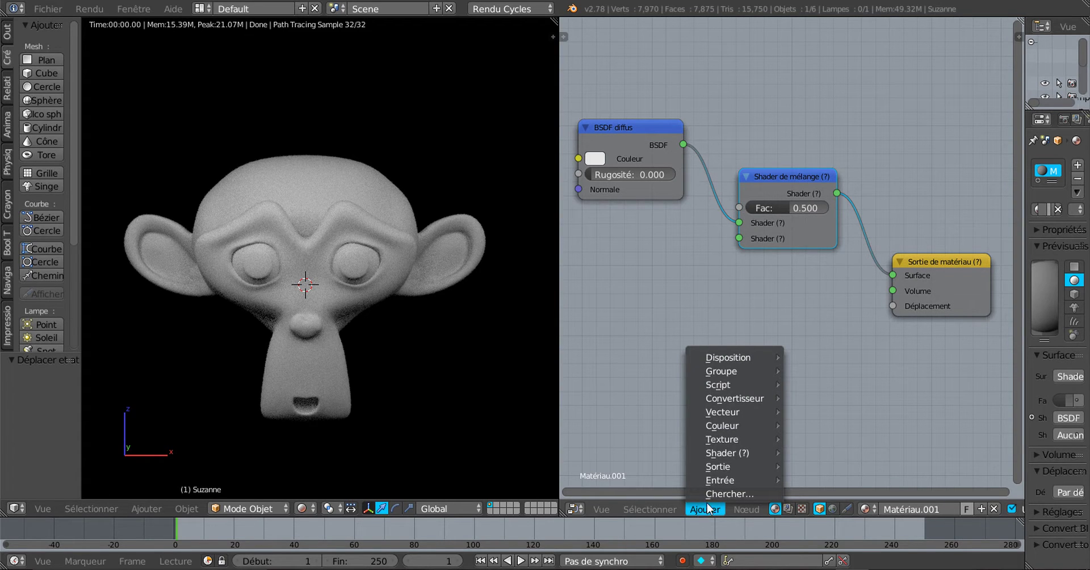
{"action": "mouse_move", "coordinate": [734, 440]}
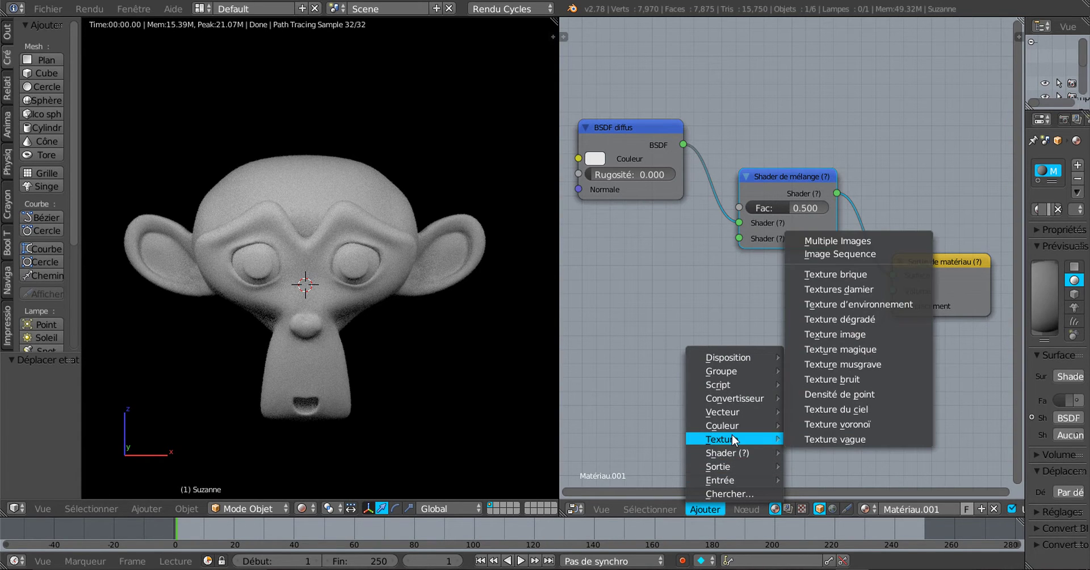
{"action": "left_click", "coordinate": [860, 379]}
{"action": "left_click", "coordinate": [778, 312]}
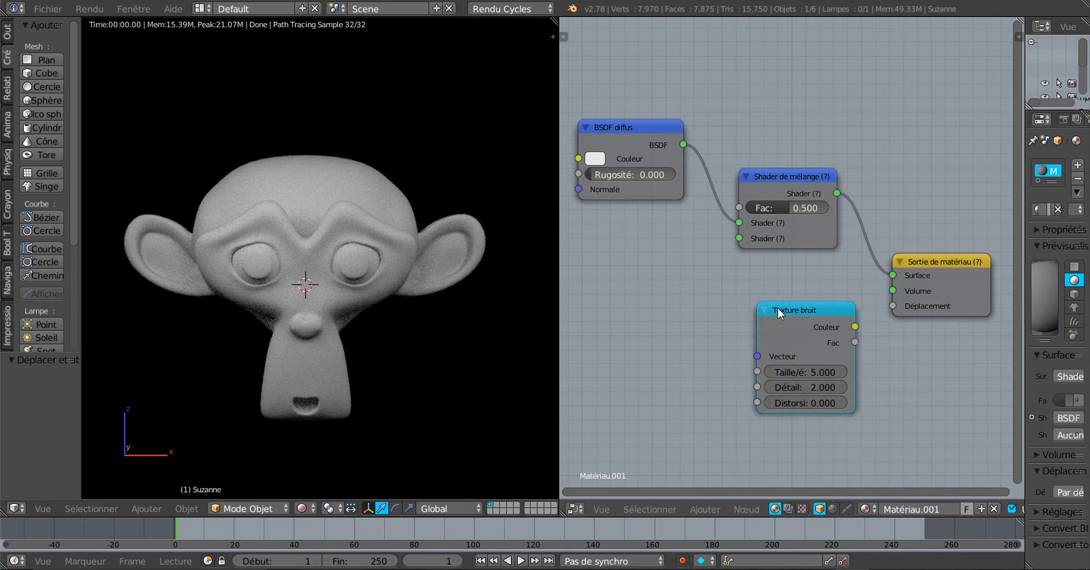
{"action": "left_click_drag", "start_coordinate": [855, 326], "coordinate": [894, 305]}
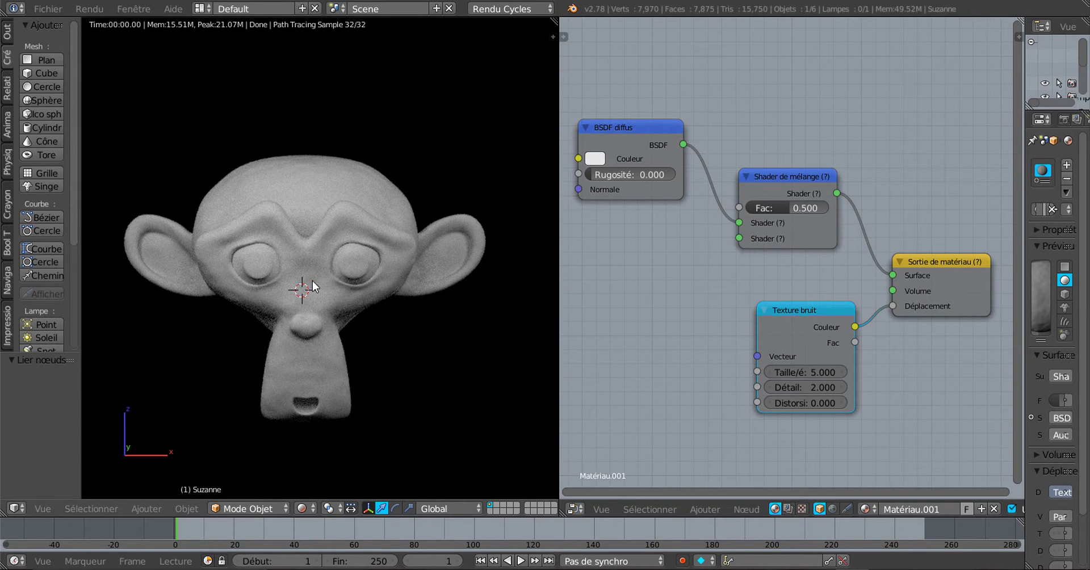
Set the Texture bruit node's Taille to 5.600, Détail to 2.800 and Distorsion to 1.700, and shift the node slightly left.
{"action": "scroll", "coordinate": [312, 280], "scroll_direction": "up", "scroll_amount": 1}
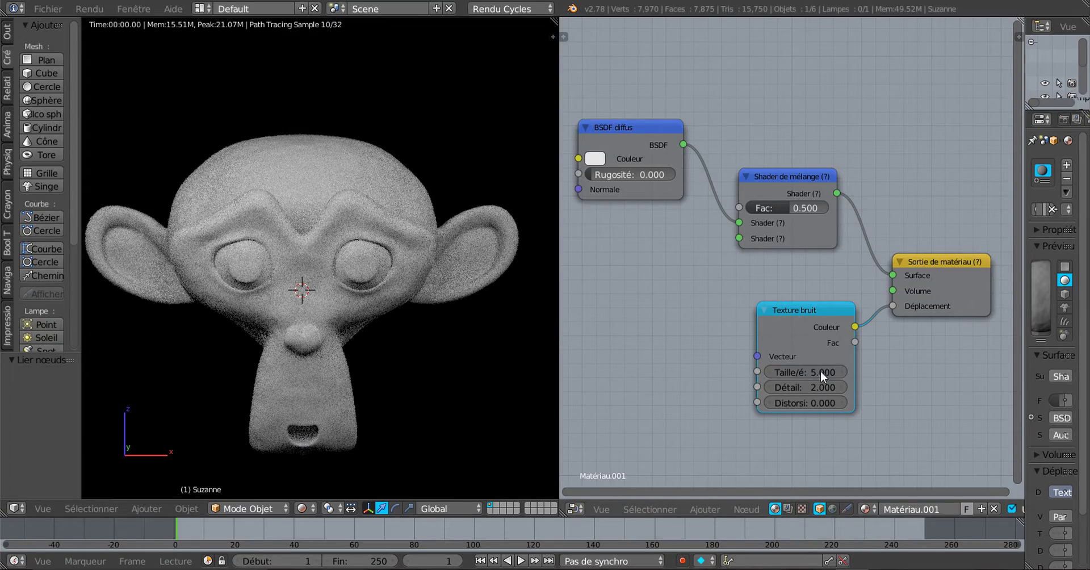
{"action": "left_click_drag", "start_coordinate": [820, 370], "coordinate": [835, 370]}
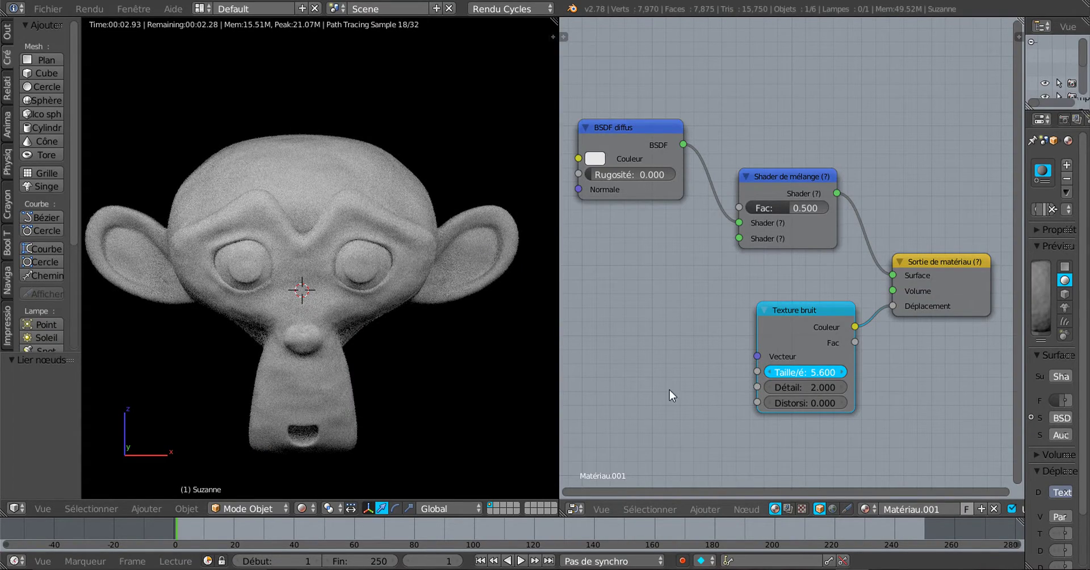
{"action": "left_click_drag", "start_coordinate": [794, 392], "coordinate": [811, 392]}
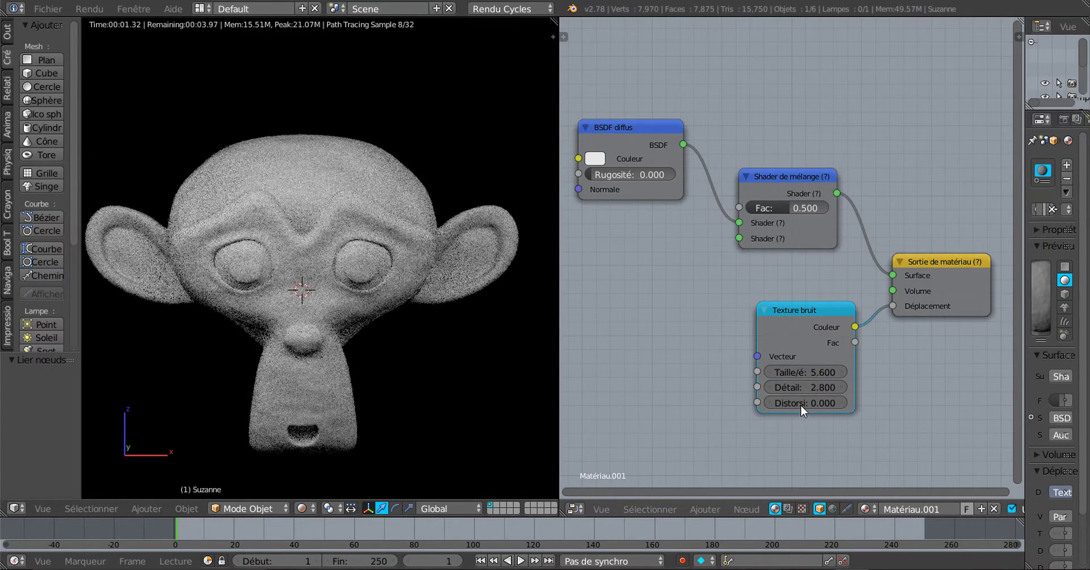
{"action": "left_click_drag", "start_coordinate": [805, 403], "coordinate": [835, 403]}
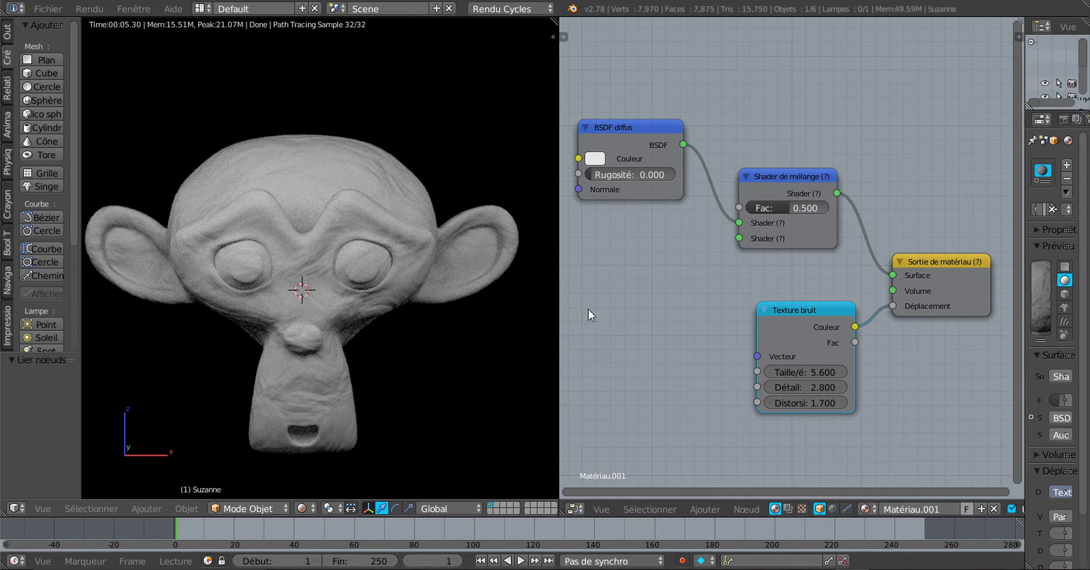
{"action": "mouse_move", "coordinate": [812, 311]}
{"action": "left_mouse_down"}
{"action": "mouse_move", "coordinate": [804, 329]}
{"action": "mouse_move", "coordinate": [800, 311]}
{"action": "left_mouse_up"}
Consult the node setup in n°3.PNG in XnView, and back in Blender add a BSDF brillant node below and left of BSDF diffus.
{"action": "scroll", "coordinate": [741, 288], "scroll_direction": "down", "scroll_amount": 2}
{"action": "middle_click_drag", "start_coordinate": [703, 286], "coordinate": [798, 306]}
{"action": "mouse_move", "coordinate": [719, 569]}
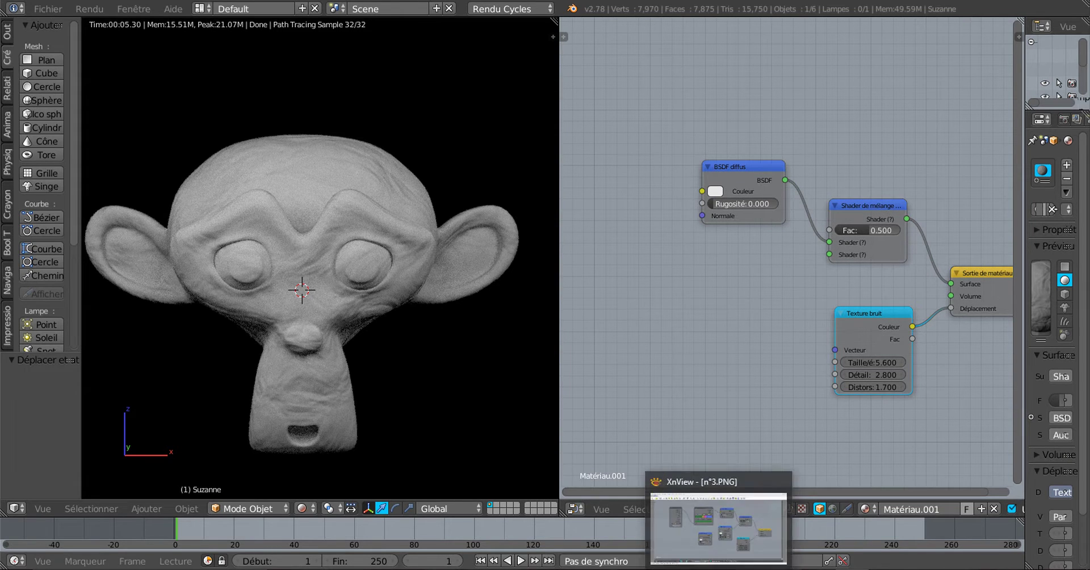
{"action": "left_click", "coordinate": [851, 569]}
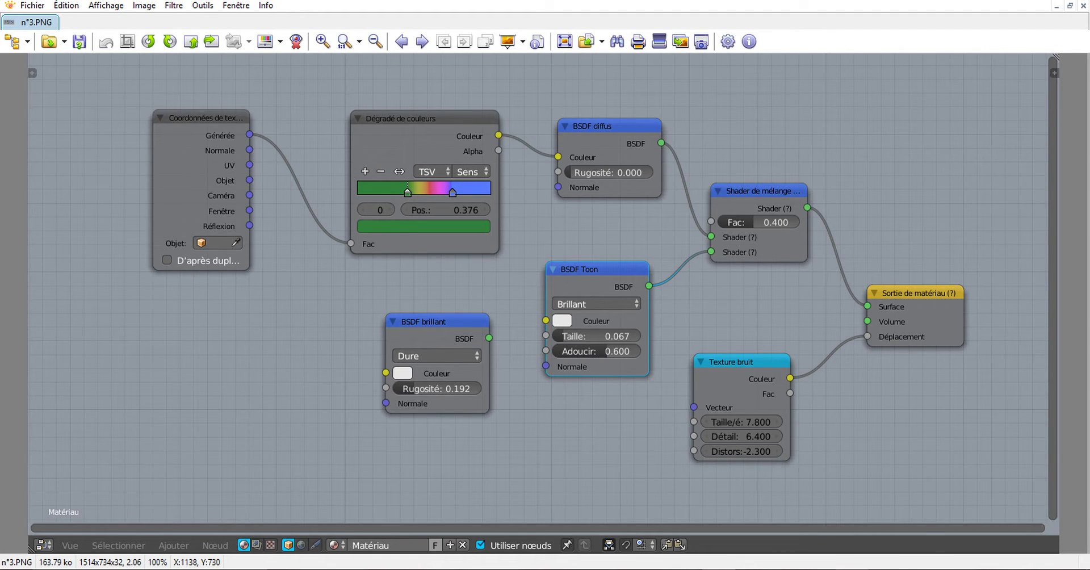
{"action": "left_click", "coordinate": [853, 569]}
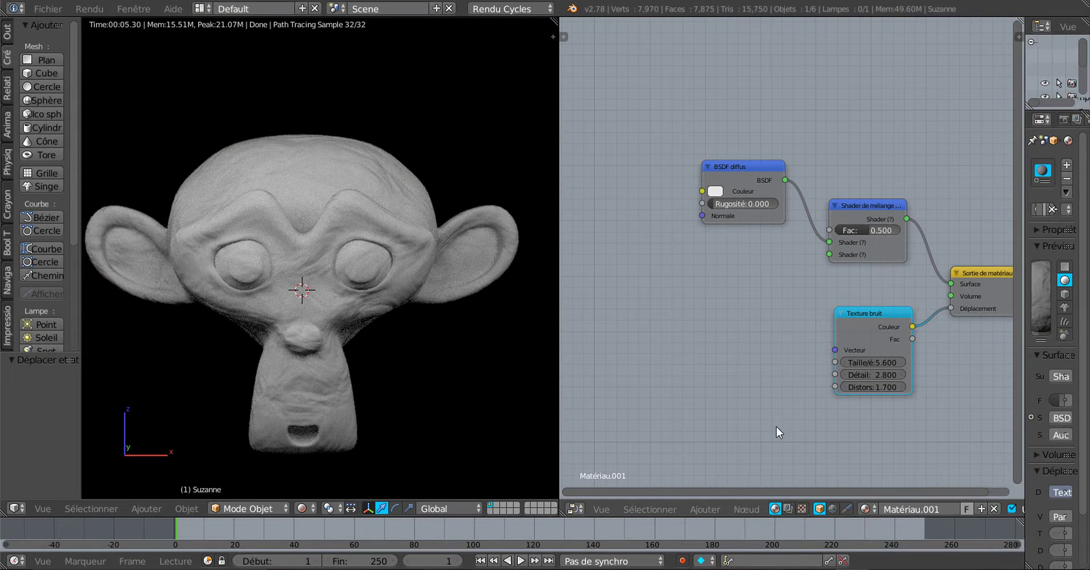
{"action": "left_click", "coordinate": [697, 504]}
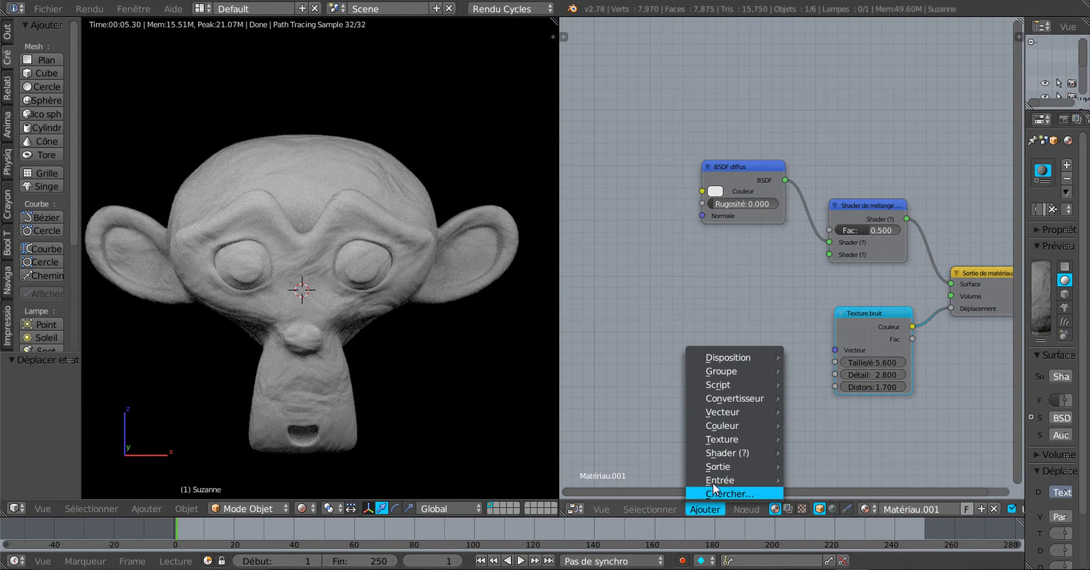
{"action": "mouse_move", "coordinate": [716, 481]}
{"action": "mouse_move", "coordinate": [718, 453]}
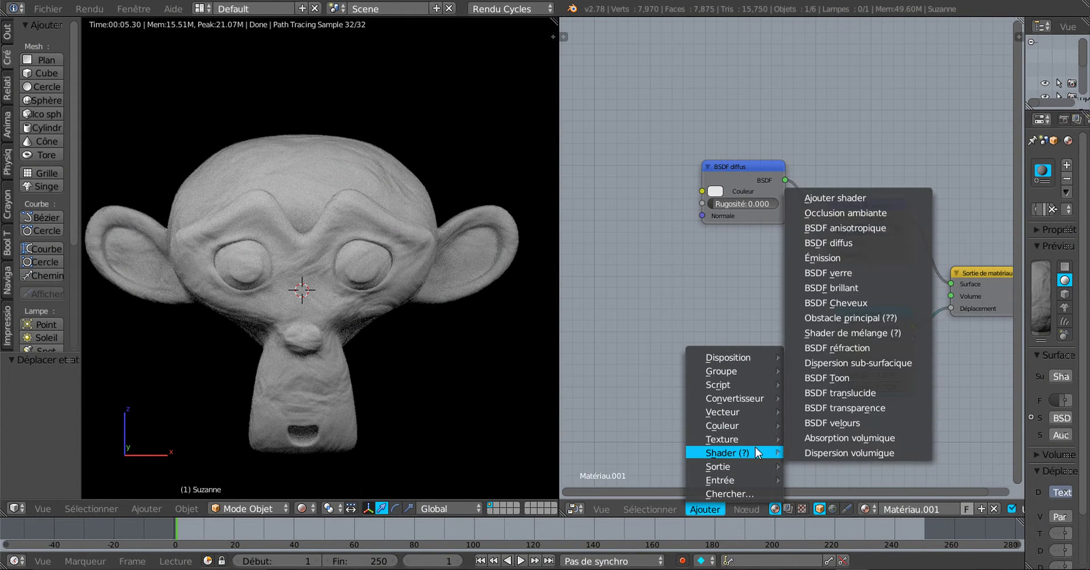
{"action": "left_click", "coordinate": [849, 287]}
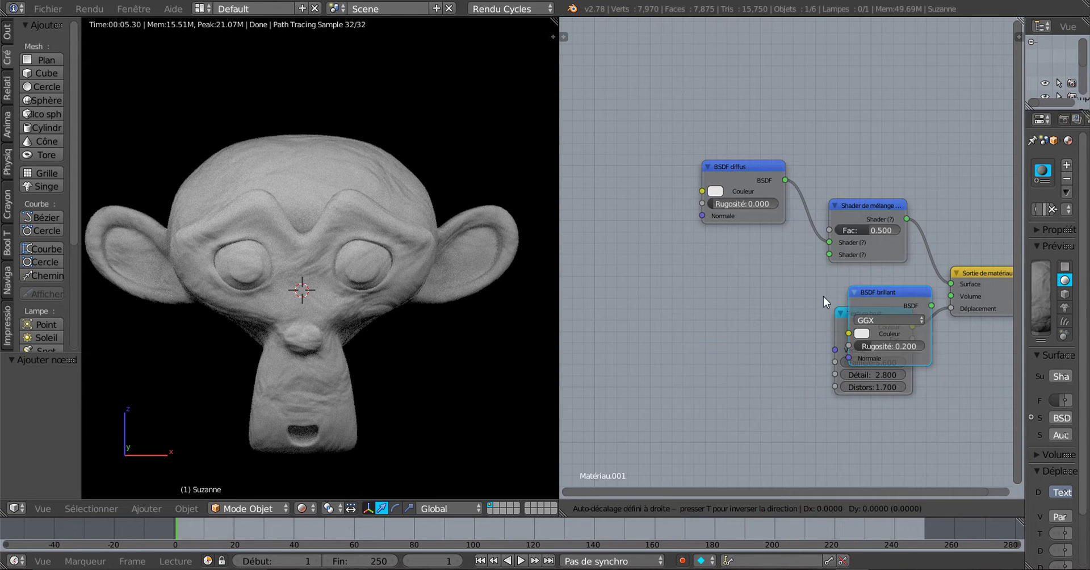
{"action": "left_click", "coordinate": [642, 376]}
Add a BSDF Toon node and position it below BSDF diffus, with the BSDF brillant node moved further to its lower left.
{"action": "left_click", "coordinate": [706, 510]}
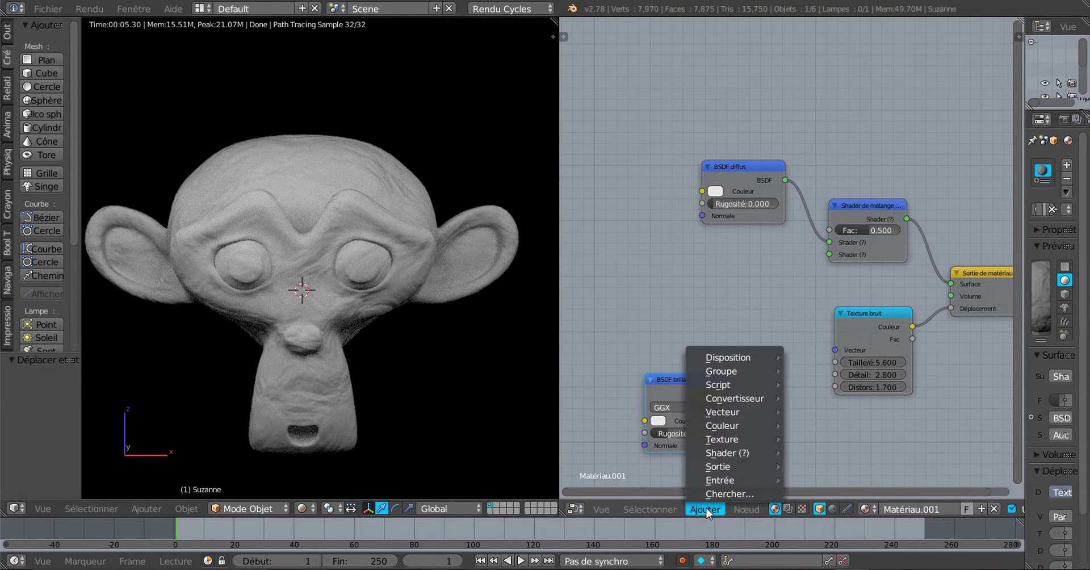
{"action": "mouse_move", "coordinate": [721, 452]}
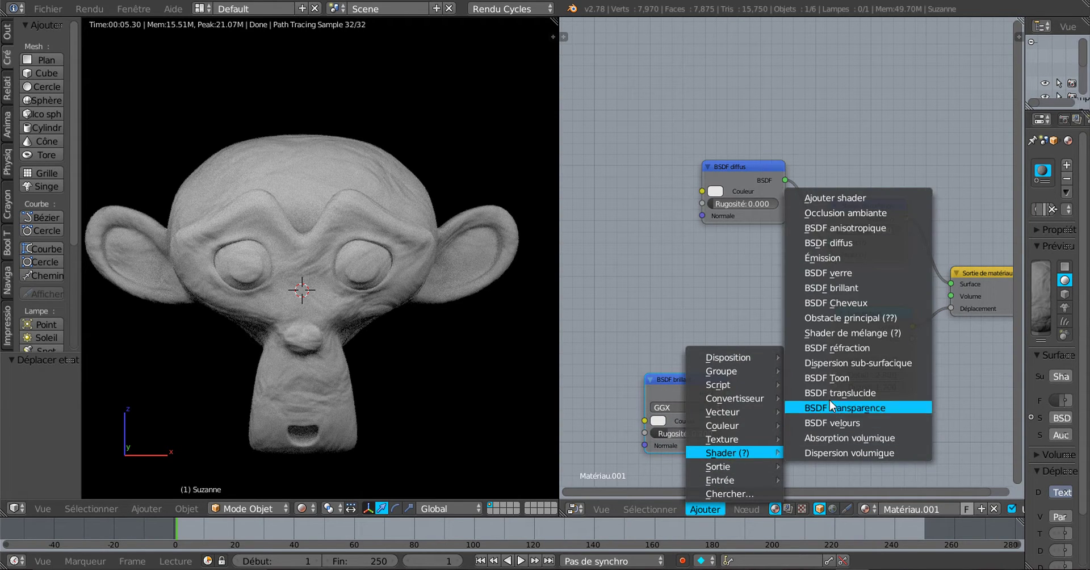
{"action": "left_click", "coordinate": [837, 380]}
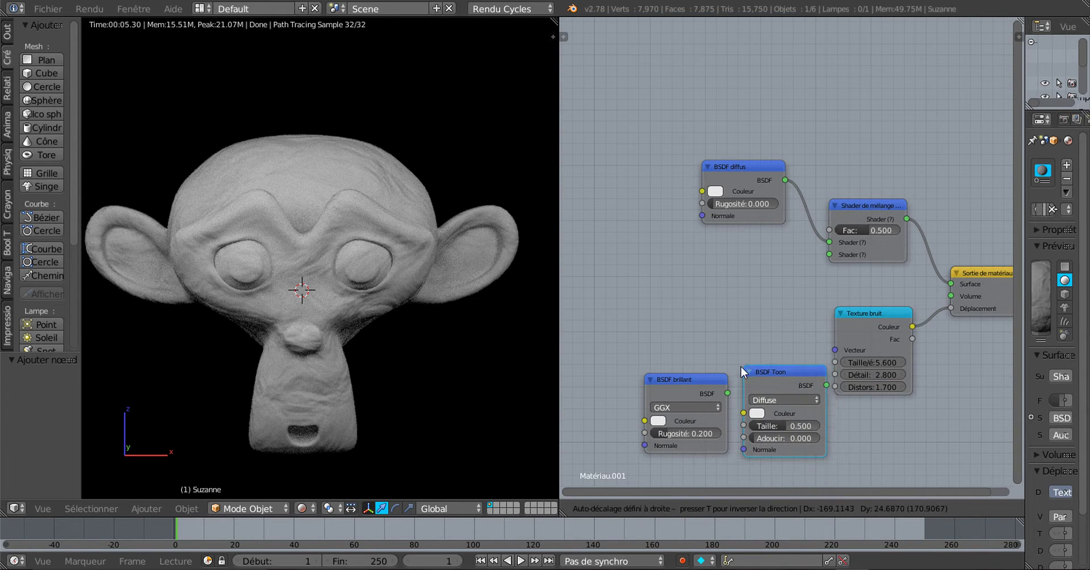
{"action": "left_click", "coordinate": [741, 367]}
{"action": "left_click_drag", "start_coordinate": [701, 386], "coordinate": [655, 384]}
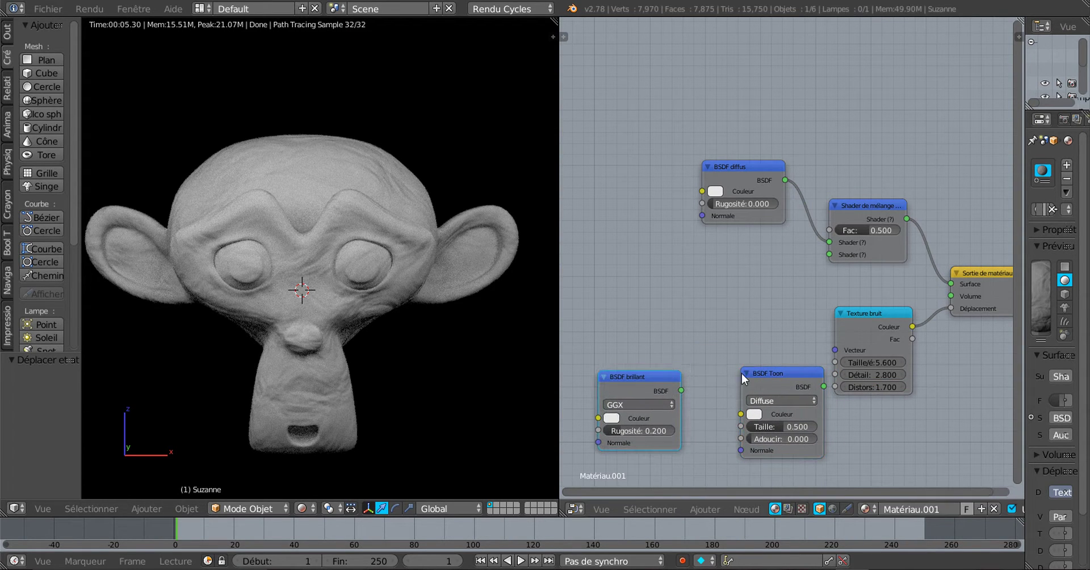
{"action": "left_click_drag", "start_coordinate": [762, 373], "coordinate": [724, 324]}
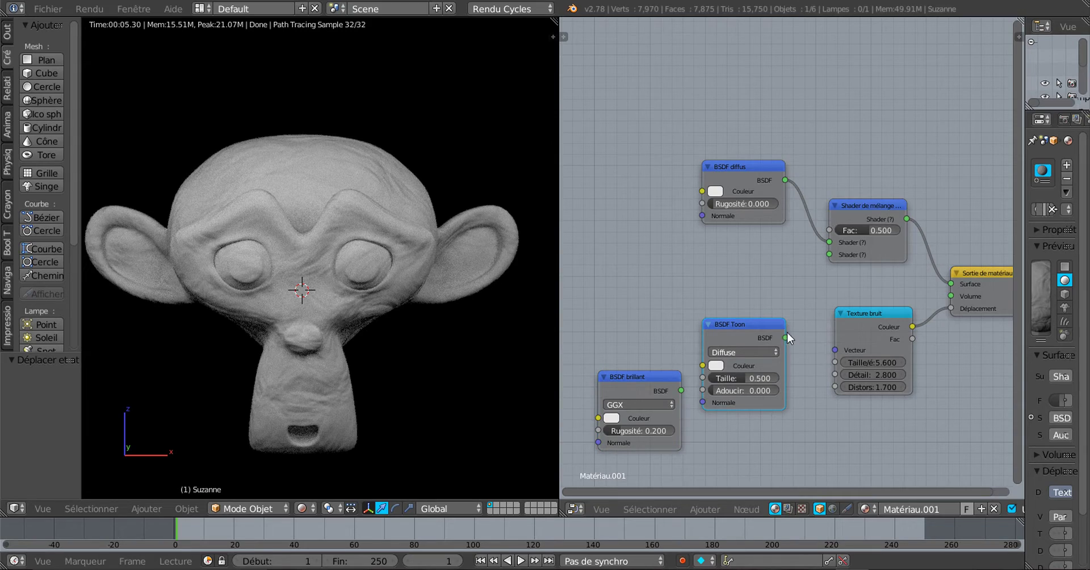
Link the BSDF Toon node to the Shader de mélange's second Shader input and move it up close beneath BSDF diffus.
{"action": "left_click_drag", "start_coordinate": [785, 337], "coordinate": [811, 257]}
{"action": "left_click_drag", "start_coordinate": [807, 309], "coordinate": [826, 260]}
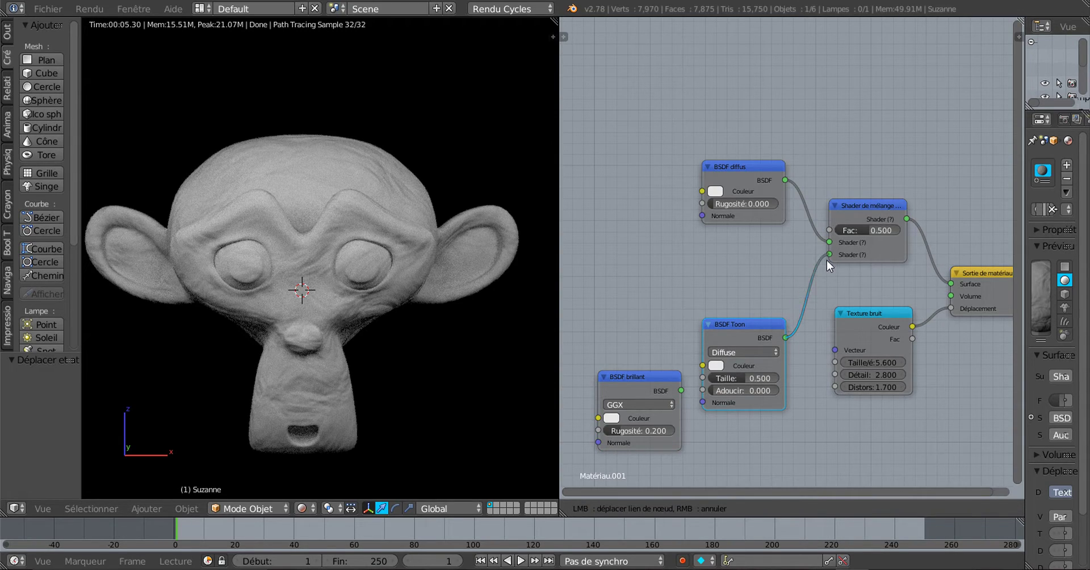
{"action": "left_click_drag", "start_coordinate": [747, 325], "coordinate": [746, 256]}
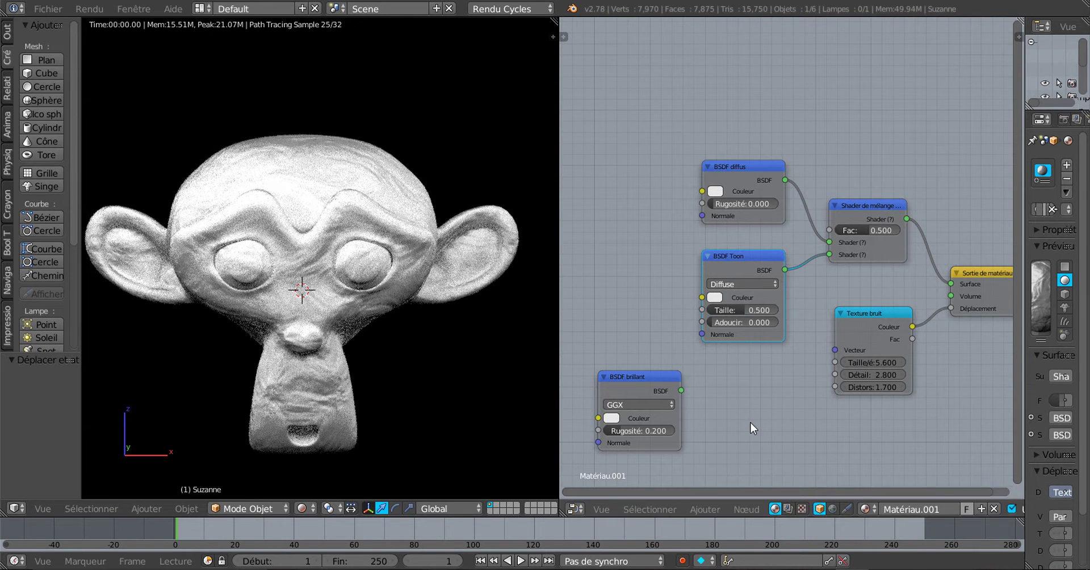
{"action": "scroll", "coordinate": [751, 423], "scroll_direction": "down", "scroll_amount": 2}
{"action": "left_click_drag", "start_coordinate": [756, 251], "coordinate": [759, 261]}
{"action": "scroll", "coordinate": [755, 401], "scroll_direction": "up", "scroll_amount": 3}
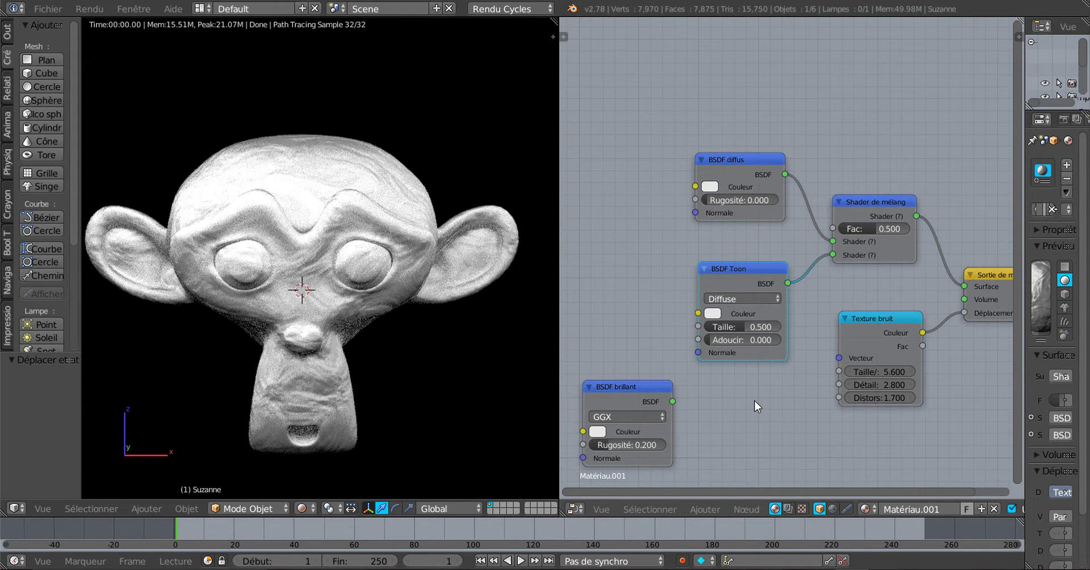
Consult n°3.PNG in XnView again, and back in Blender add a Dégradé de couleurs node to the left of BSDF diffus.
{"action": "mouse_move", "coordinate": [852, 569]}
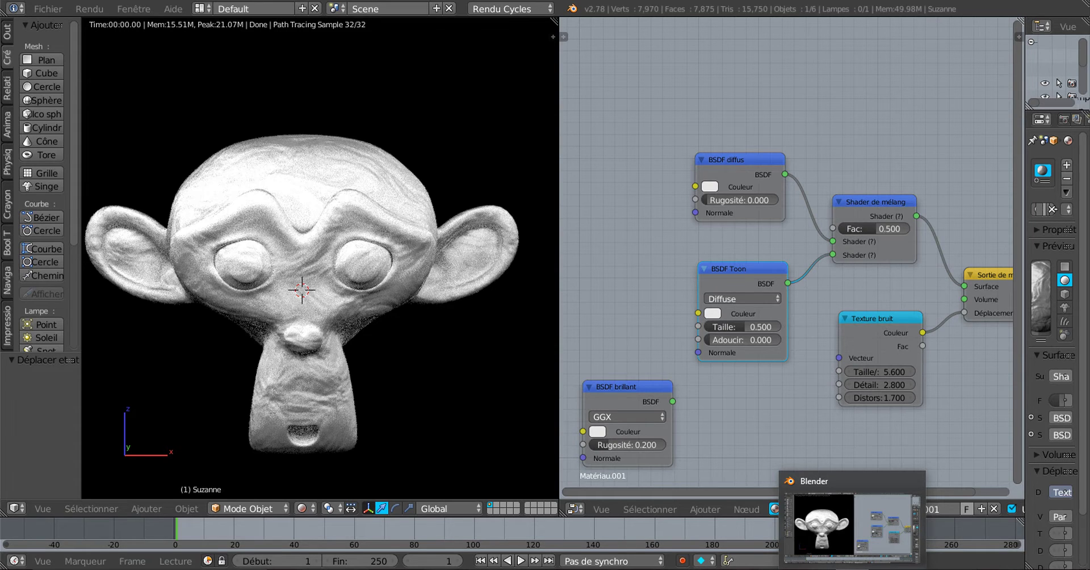
{"action": "left_click", "coordinate": [852, 569]}
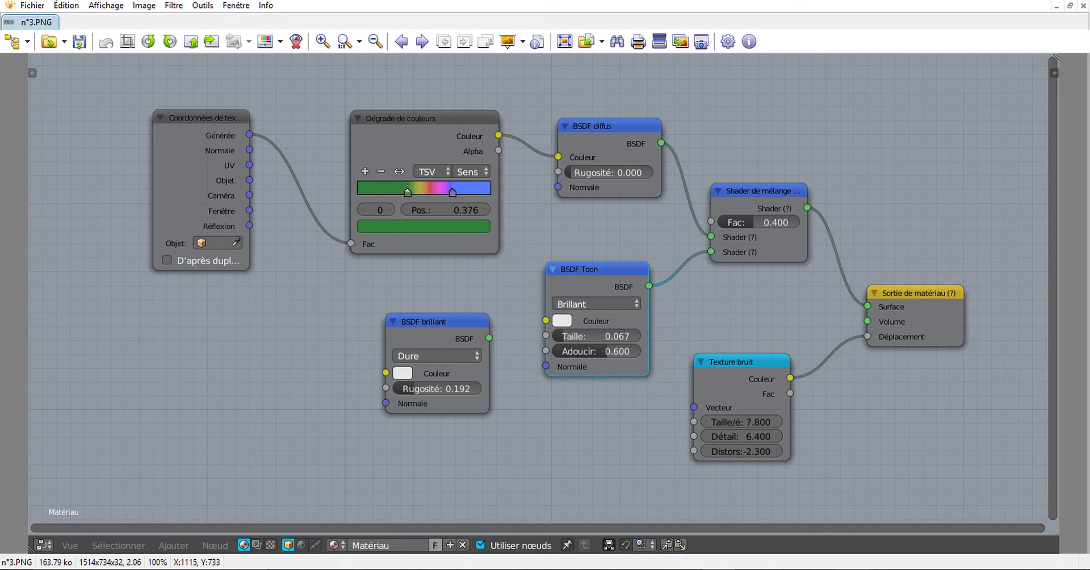
{"action": "left_click", "coordinate": [852, 569]}
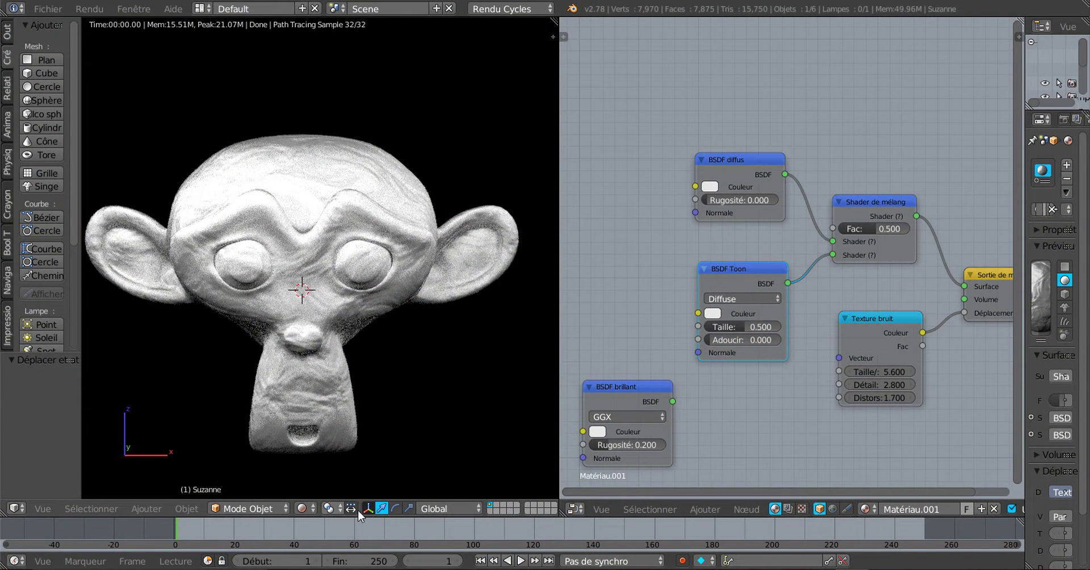
{"action": "left_click", "coordinate": [705, 509]}
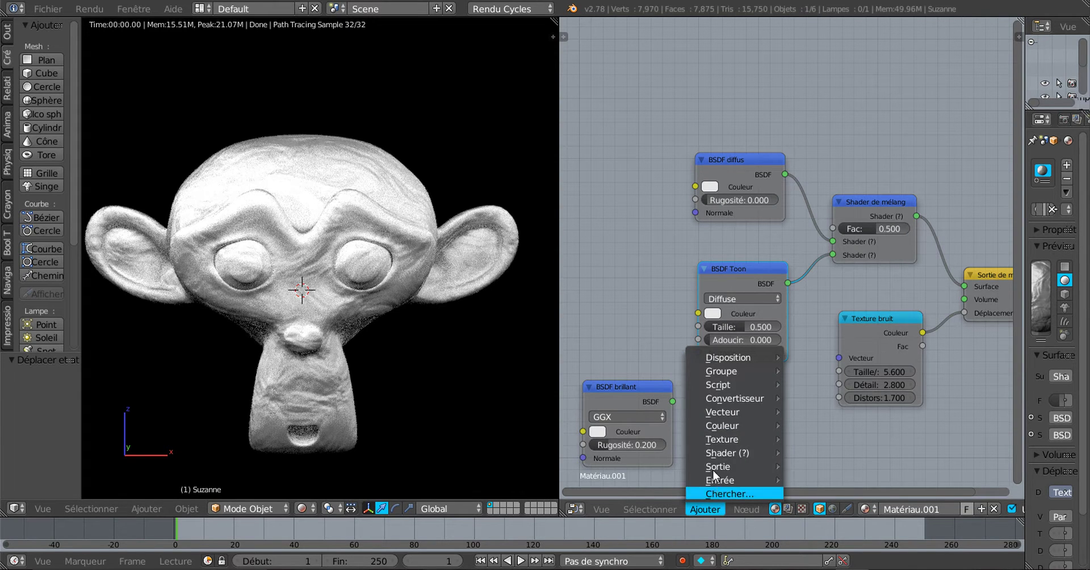
{"action": "mouse_move", "coordinate": [727, 398]}
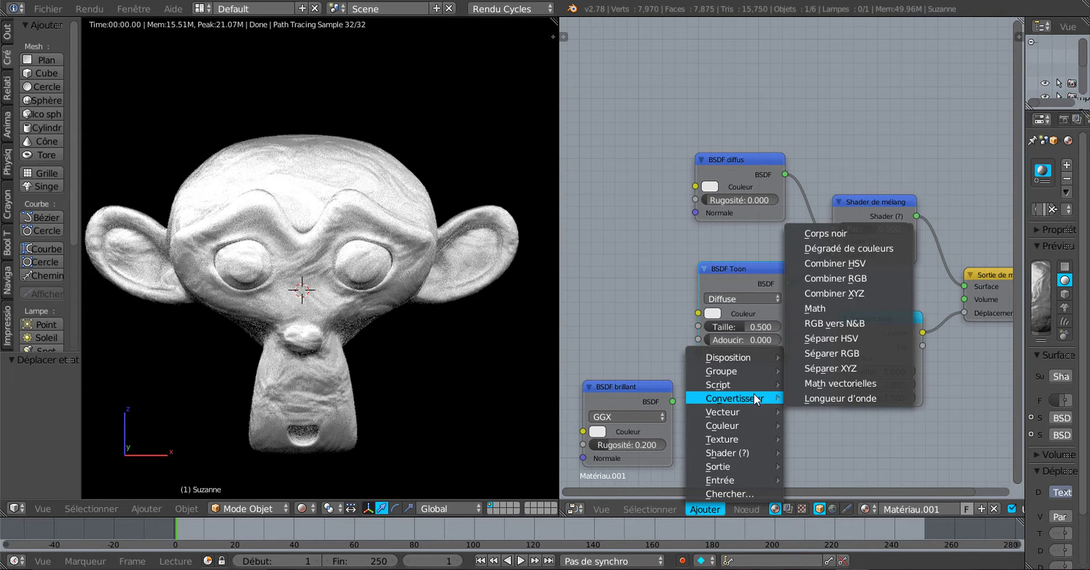
{"action": "left_click", "coordinate": [838, 247]}
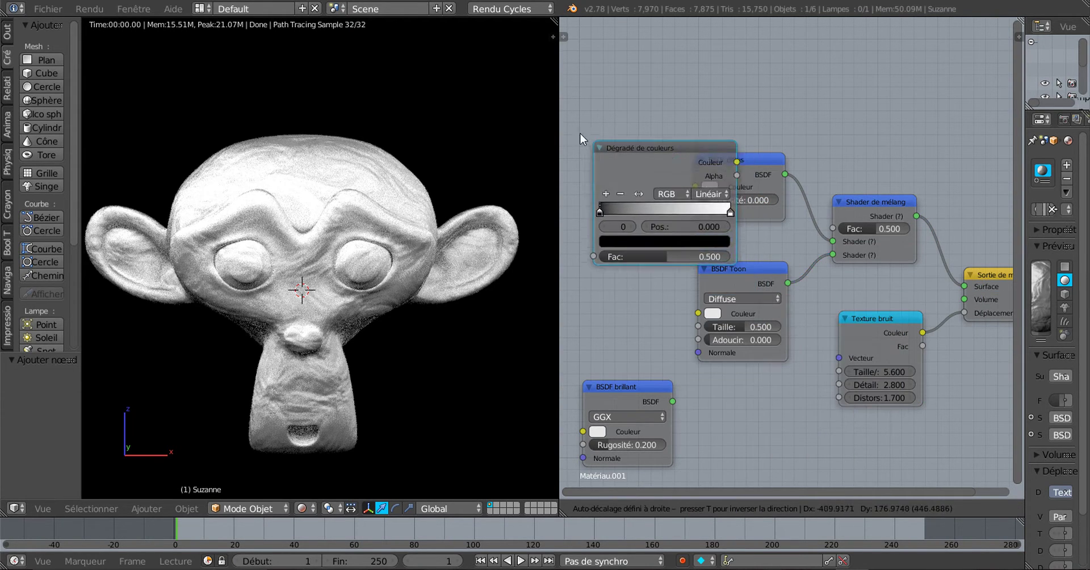
{"action": "left_click", "coordinate": [998, 131]}
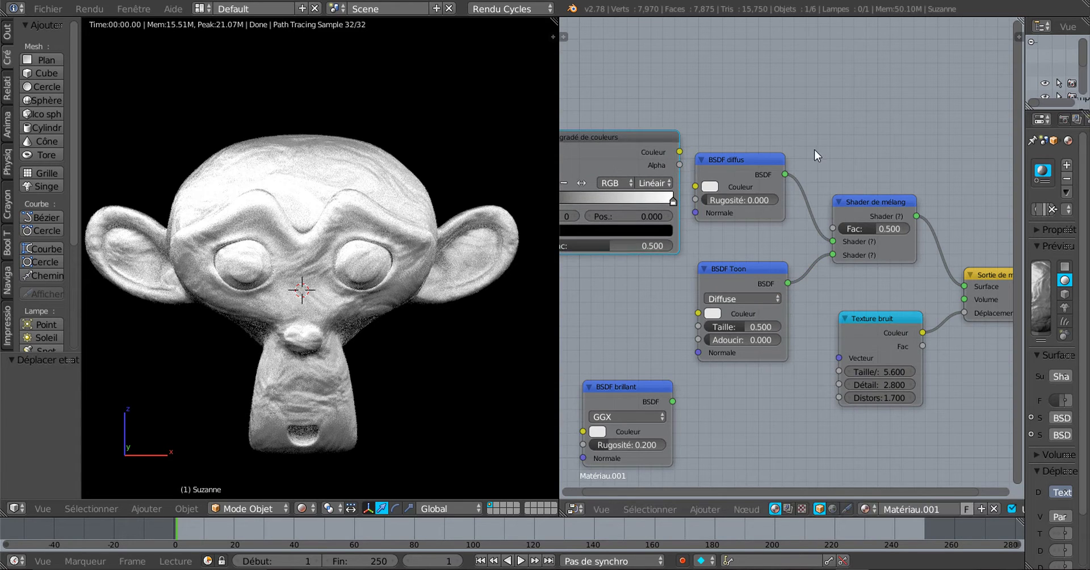
Link the Dégradé de couleurs node's Couleur output to the Couleur input of BSDF diffus.
{"action": "middle_click_drag", "start_coordinate": [823, 154], "coordinate": [932, 179]}
{"action": "left_click_drag", "start_coordinate": [780, 165], "coordinate": [804, 213]}
{"action": "scroll", "coordinate": [751, 314], "scroll_direction": "down", "scroll_amount": 3}
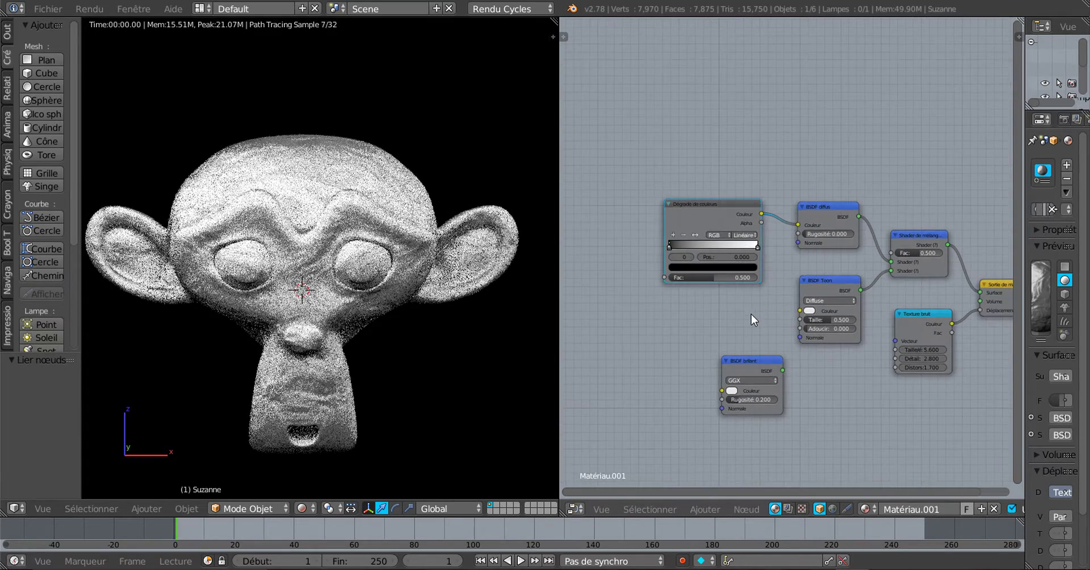
Move the gradient's black colour stop to position 0.200 and change its colour to light green.
{"action": "left_click_drag", "start_coordinate": [670, 247], "coordinate": [688, 243]}
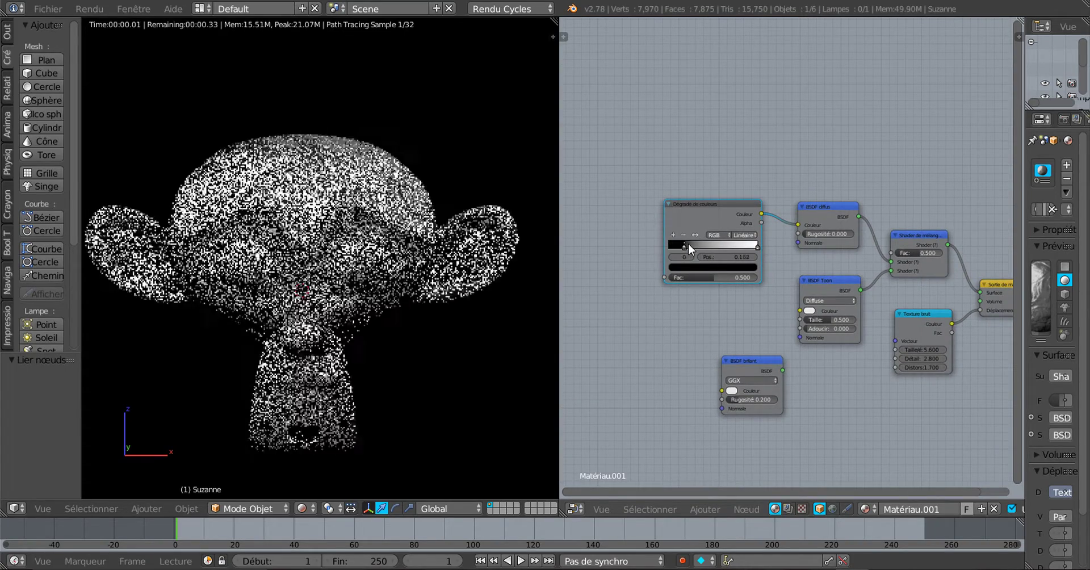
{"action": "scroll", "coordinate": [660, 352], "scroll_direction": "up", "scroll_amount": 1}
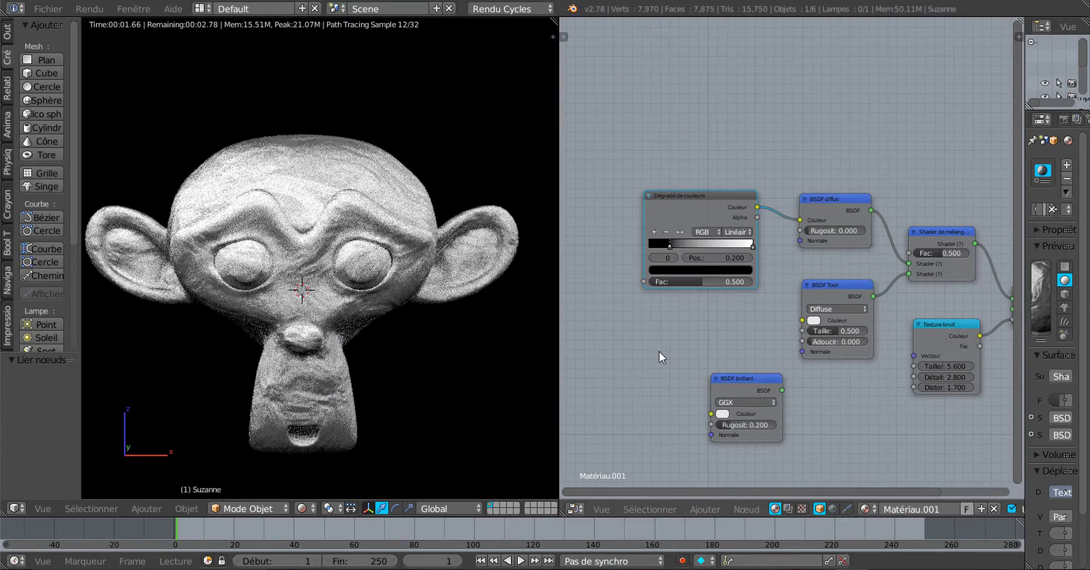
{"action": "left_click", "coordinate": [704, 269]}
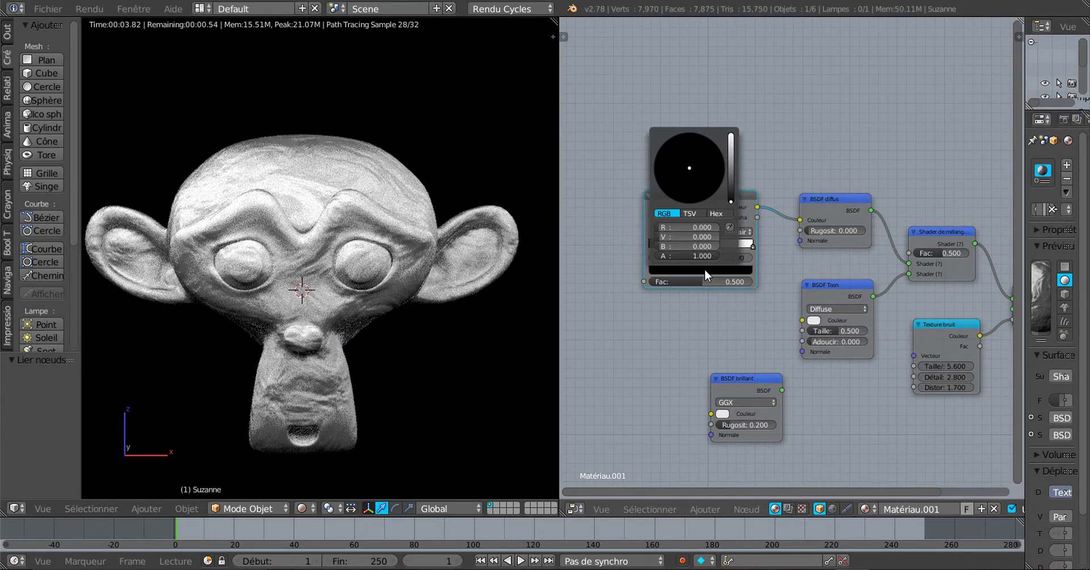
{"action": "left_click_drag", "start_coordinate": [731, 196], "coordinate": [734, 149]}
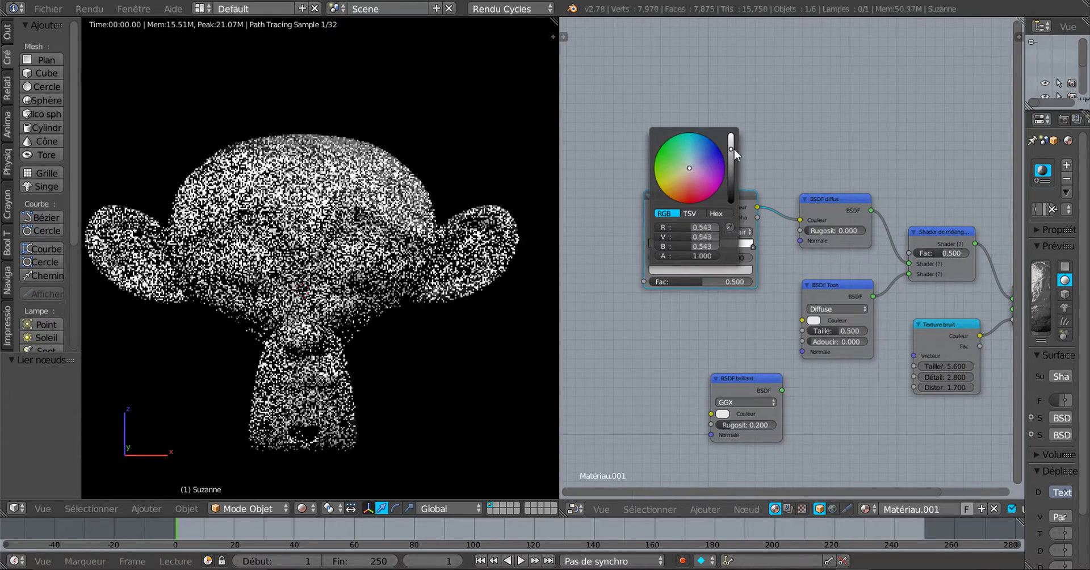
{"action": "left_click", "coordinate": [672, 163]}
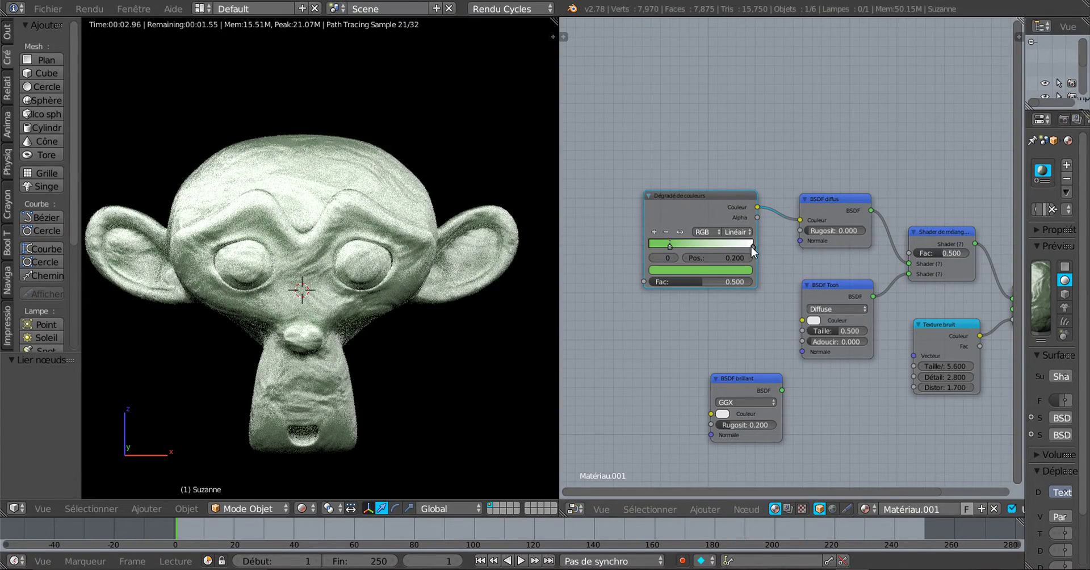
Move the gradient's white colour stop to position 0.800 and change its colour to coral red.
{"action": "left_click_drag", "start_coordinate": [752, 246], "coordinate": [733, 246]}
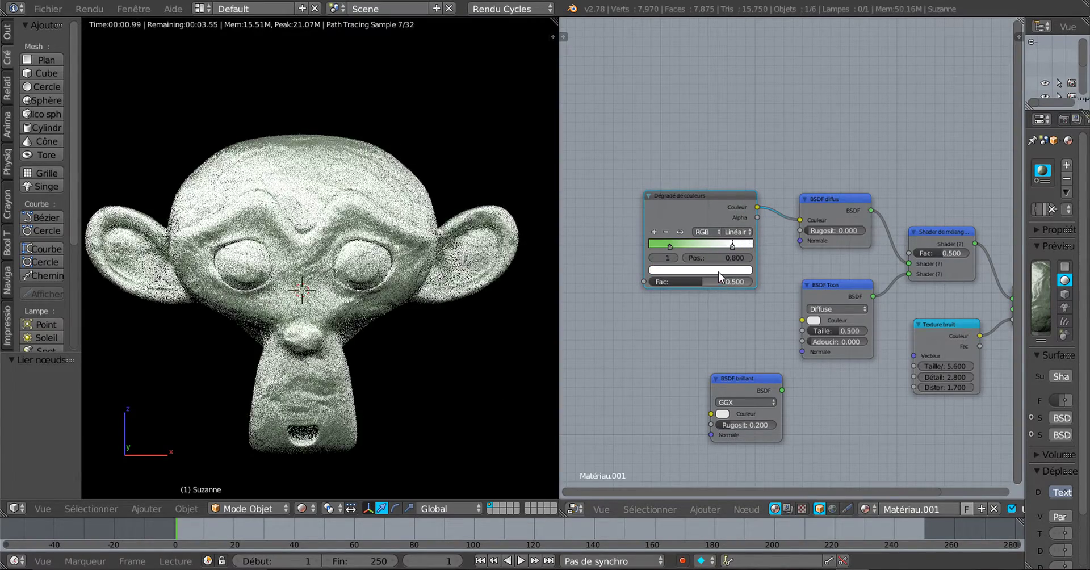
{"action": "left_click", "coordinate": [718, 271]}
{"action": "left_click", "coordinate": [687, 189]}
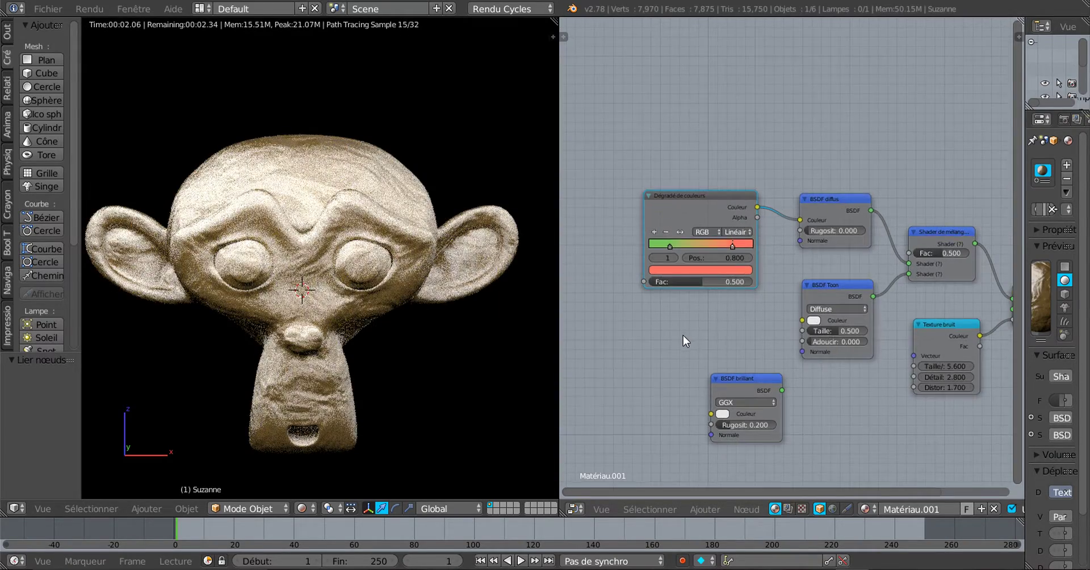
Add a Coordonnées de texture input node and place it to the left of Dégradé de couleurs.
{"action": "scroll", "coordinate": [683, 335], "scroll_direction": "down", "scroll_amount": 1}
{"action": "left_click", "coordinate": [737, 509]}
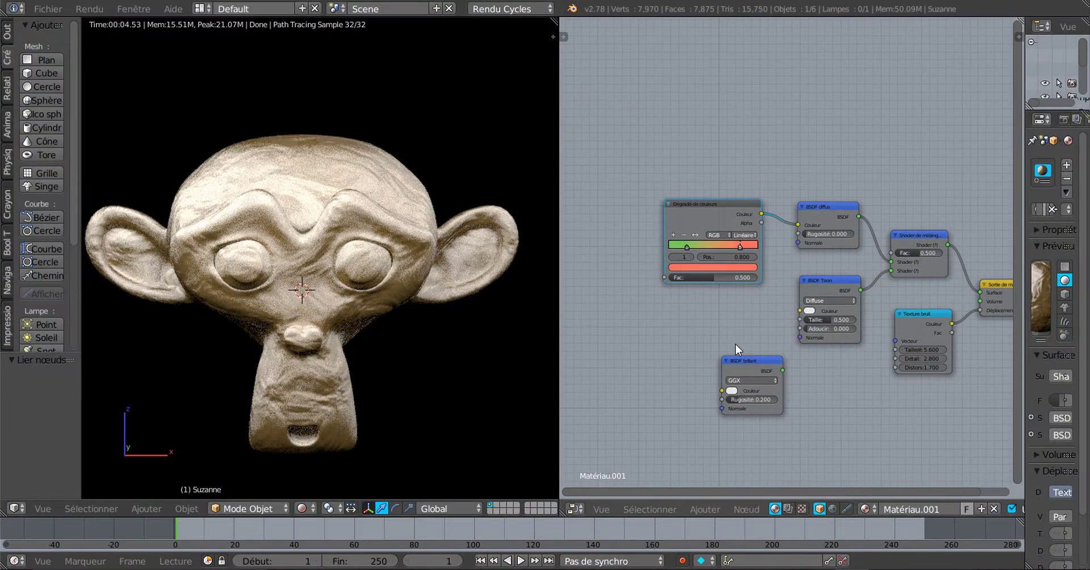
{"action": "left_click", "coordinate": [746, 509]}
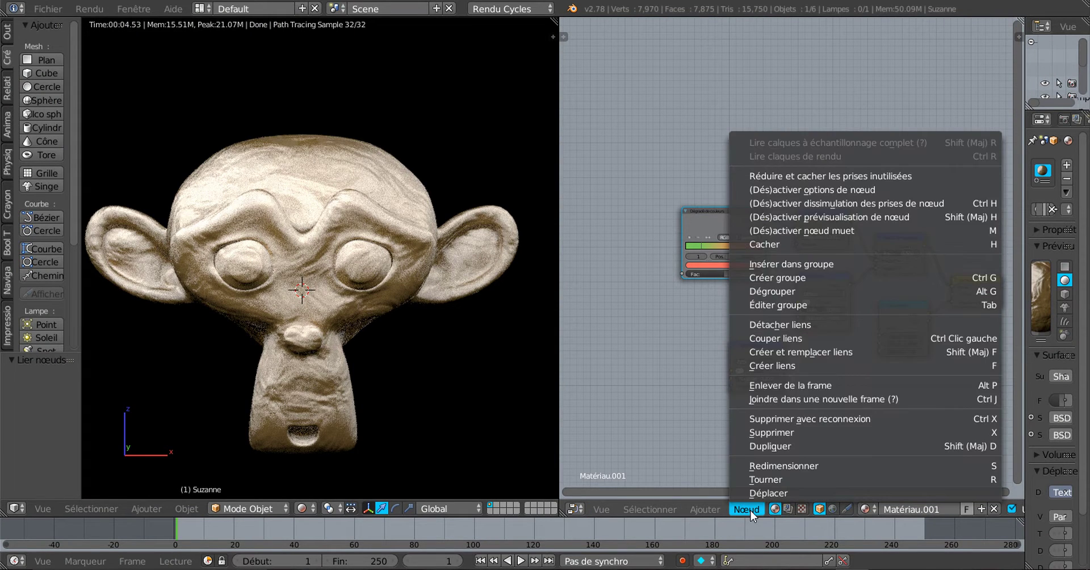
{"action": "mouse_move", "coordinate": [703, 510]}
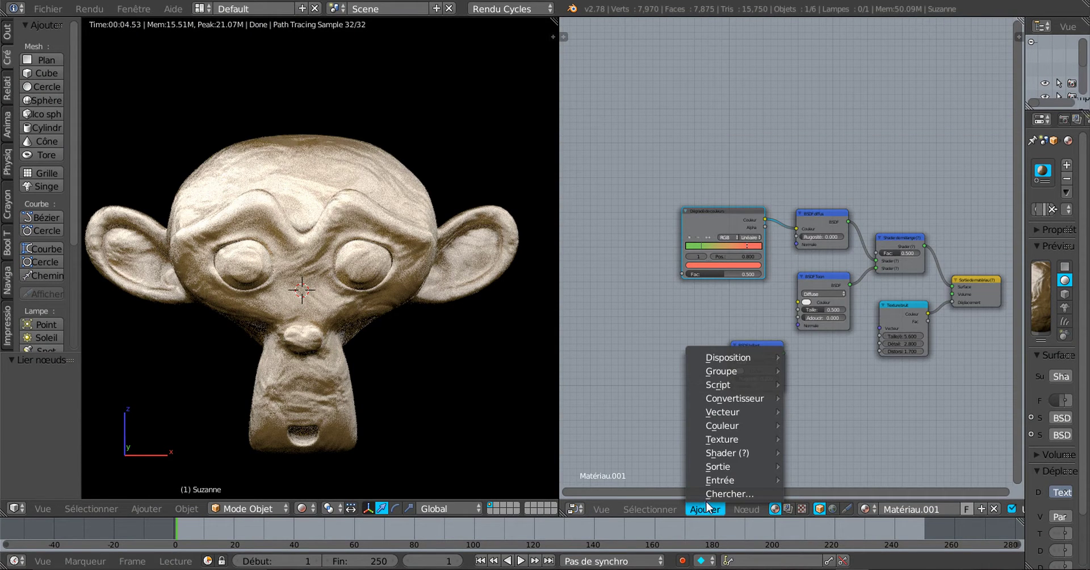
{"action": "mouse_move", "coordinate": [718, 479]}
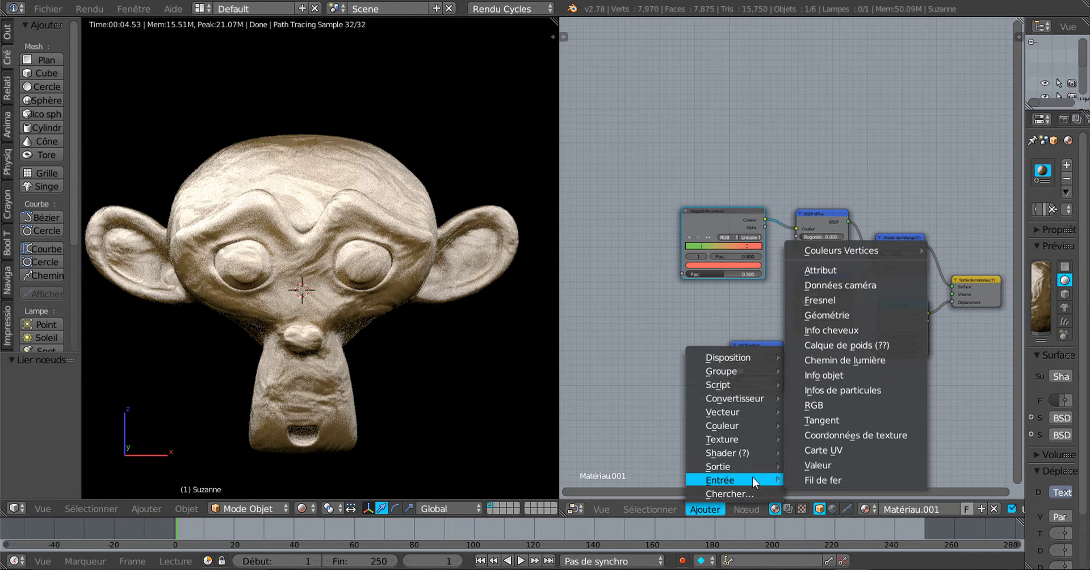
{"action": "left_click", "coordinate": [852, 434]}
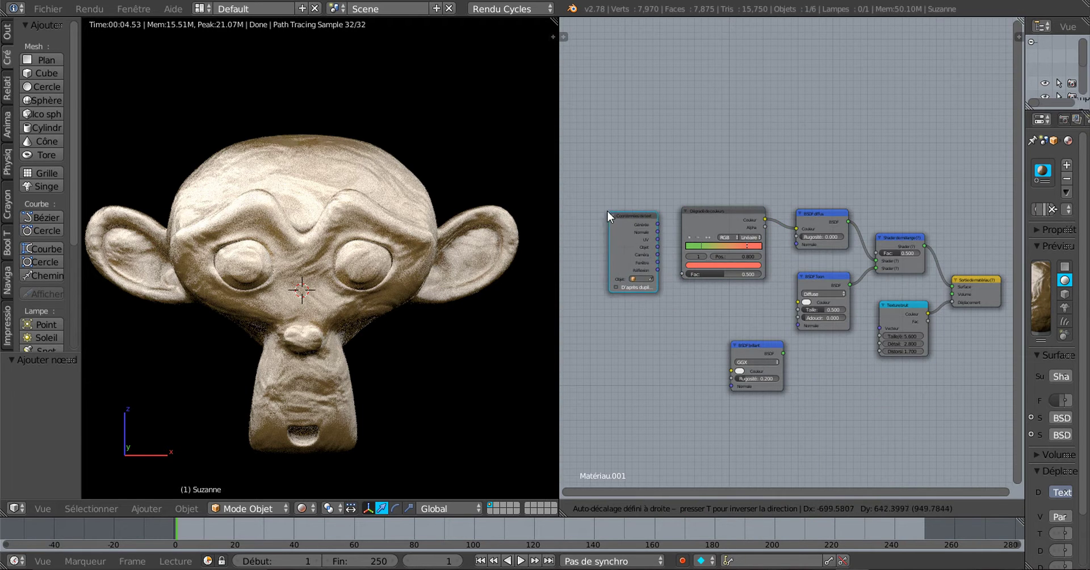
{"action": "left_click", "coordinate": [607, 210]}
Link the Coordonnées de texture node's Générée output to the gradient's Fac input and move the node further to the upper left.
{"action": "scroll", "coordinate": [638, 268], "scroll_direction": "up", "scroll_amount": 3}
{"action": "scroll", "coordinate": [741, 281], "scroll_direction": "up", "scroll_amount": 2}
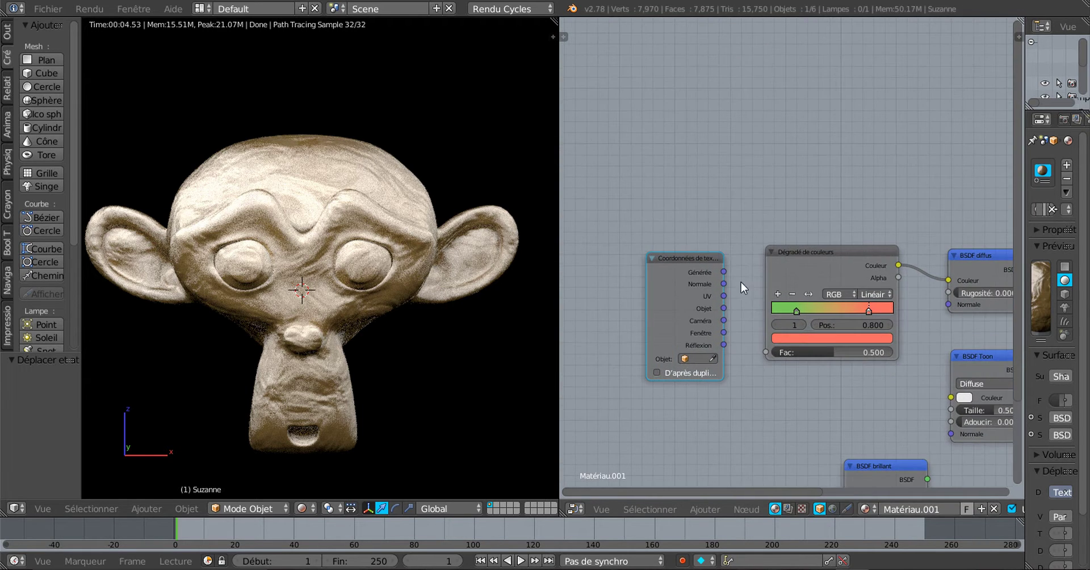
{"action": "left_click_drag", "start_coordinate": [725, 272], "coordinate": [766, 352]}
{"action": "scroll", "coordinate": [748, 410], "scroll_direction": "down", "scroll_amount": 3}
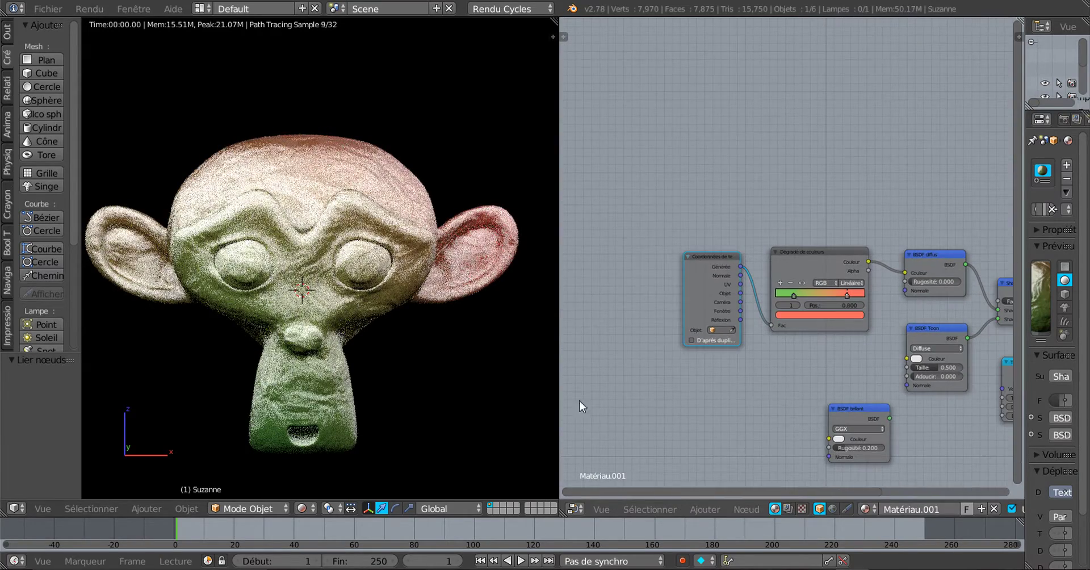
{"action": "scroll", "coordinate": [742, 369], "scroll_direction": "down", "scroll_amount": 4}
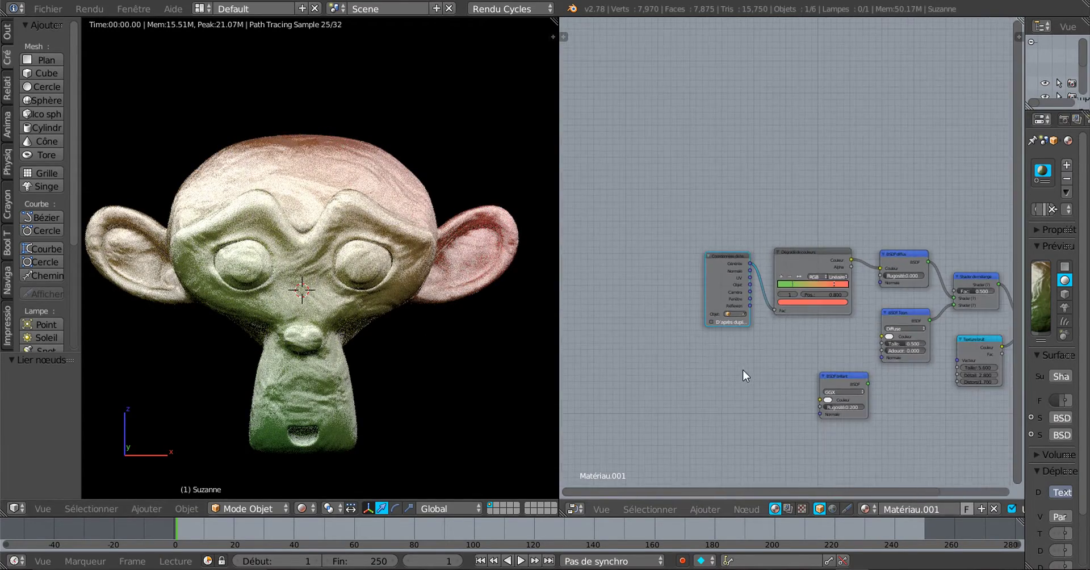
{"action": "middle_click_drag", "start_coordinate": [743, 370], "coordinate": [727, 385]}
{"action": "scroll", "coordinate": [728, 385], "scroll_direction": "up", "scroll_amount": 2}
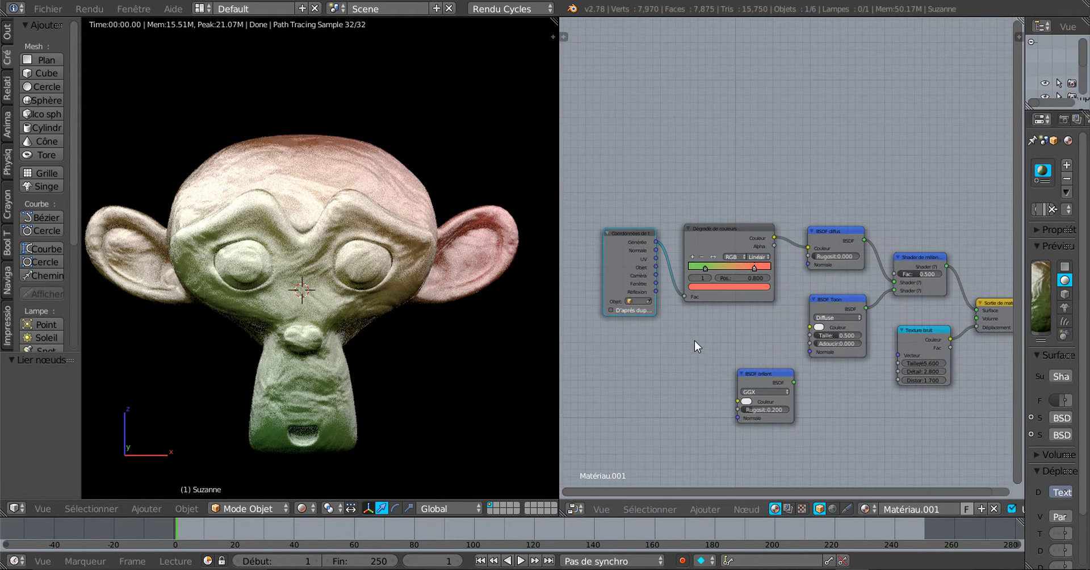
{"action": "left_click_drag", "start_coordinate": [633, 240], "coordinate": [604, 222]}
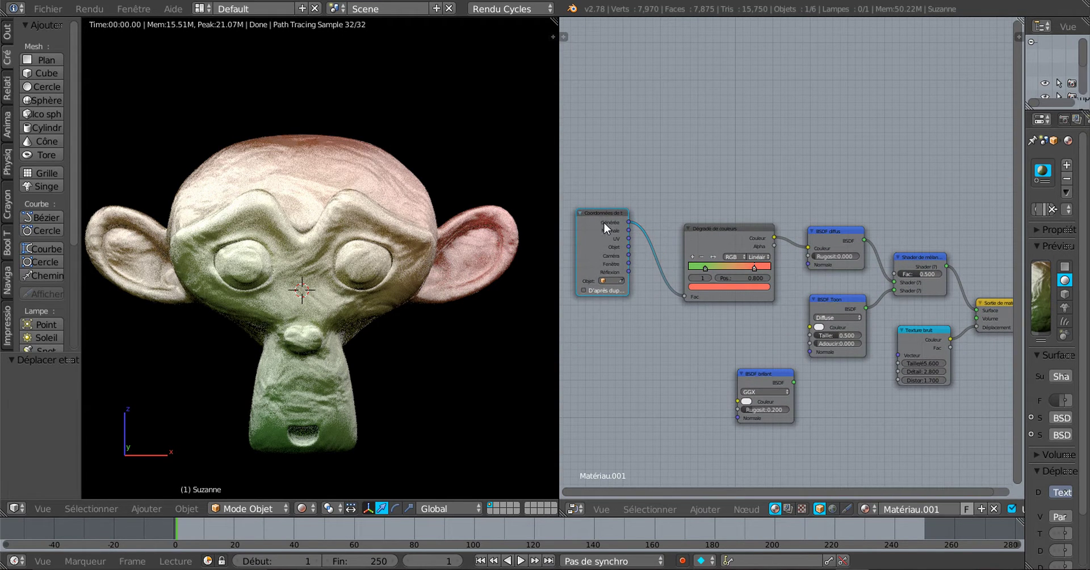
Check the gradient's Linéaire interpolation alternatives and switch its colour mode from RGB to TSV.
{"action": "scroll", "coordinate": [735, 349], "scroll_direction": "up", "scroll_amount": 1}
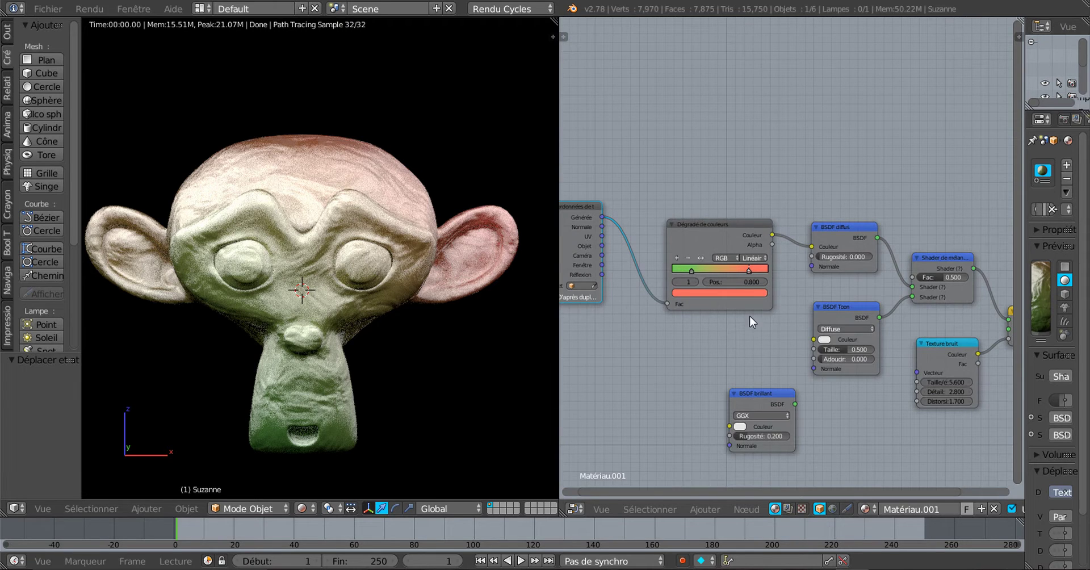
{"action": "scroll", "coordinate": [734, 328], "scroll_direction": "up", "scroll_amount": 3}
{"action": "middle_click_drag", "start_coordinate": [734, 328], "coordinate": [807, 375]}
{"action": "scroll", "coordinate": [724, 240], "scroll_direction": "up", "scroll_amount": 1}
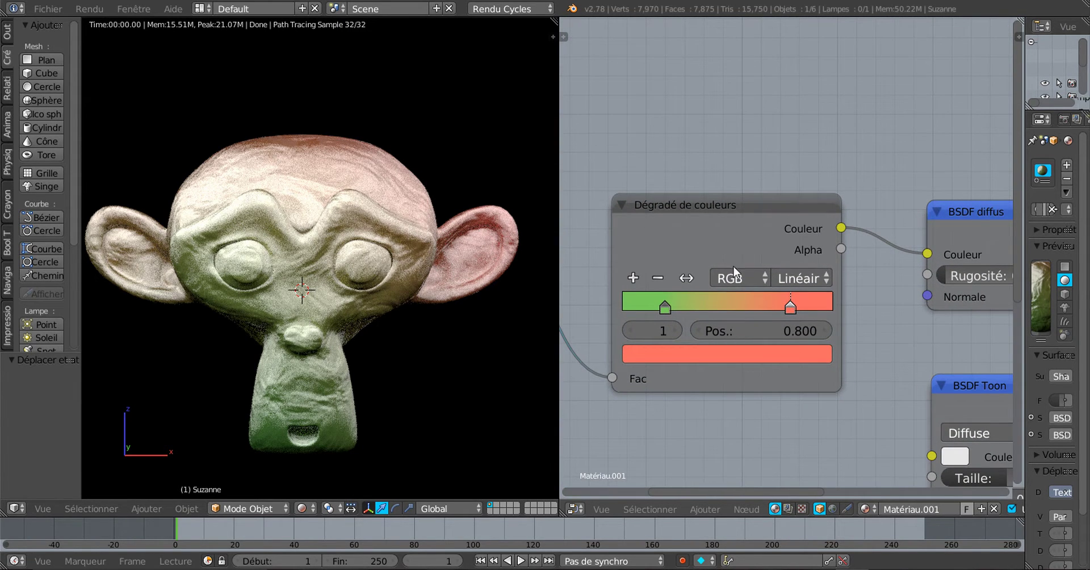
{"action": "left_click", "coordinate": [801, 278]}
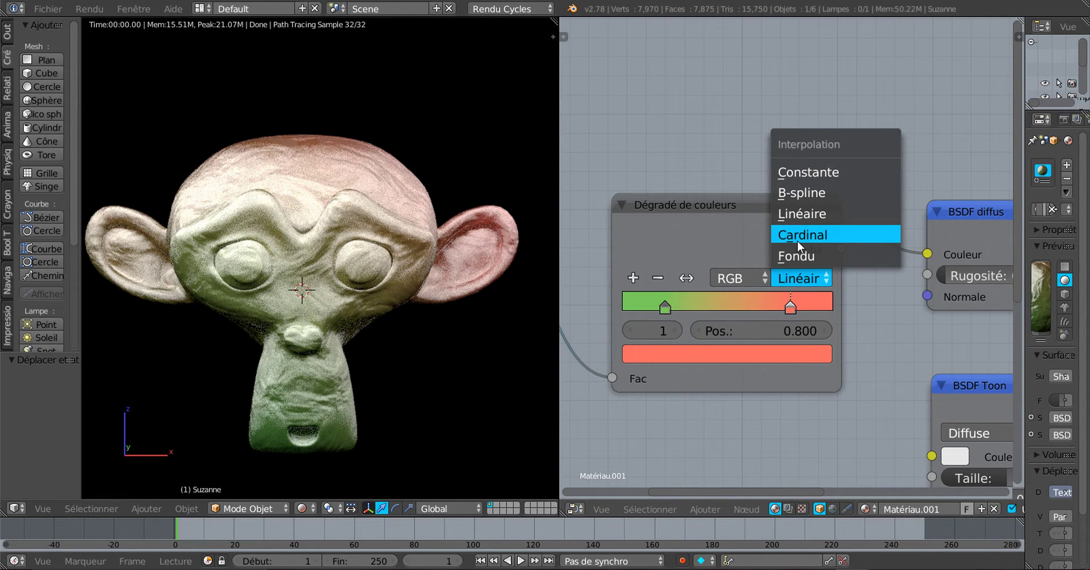
{"action": "left_click", "coordinate": [793, 274]}
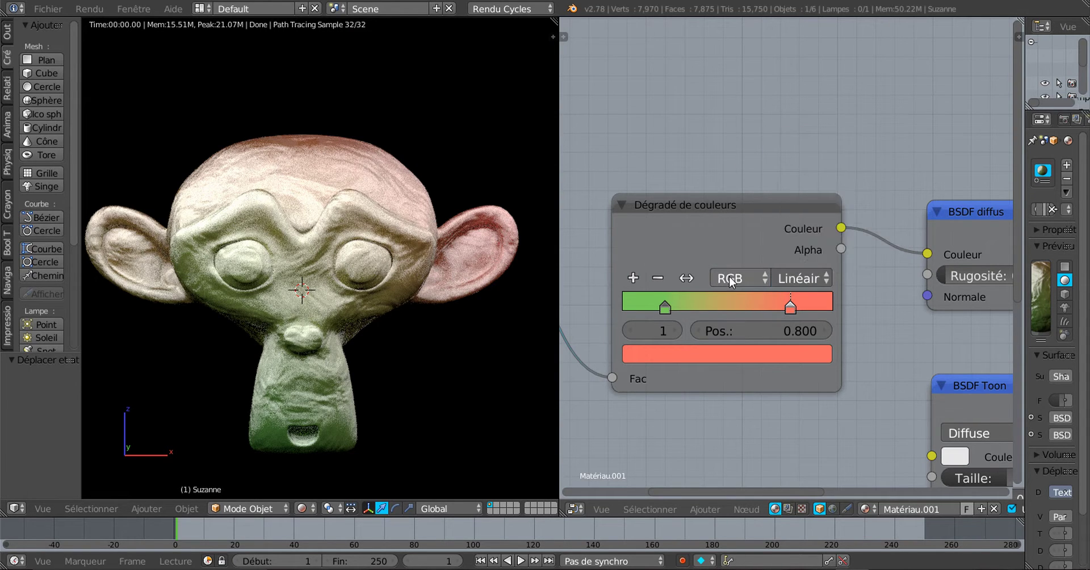
{"action": "left_click", "coordinate": [729, 276]}
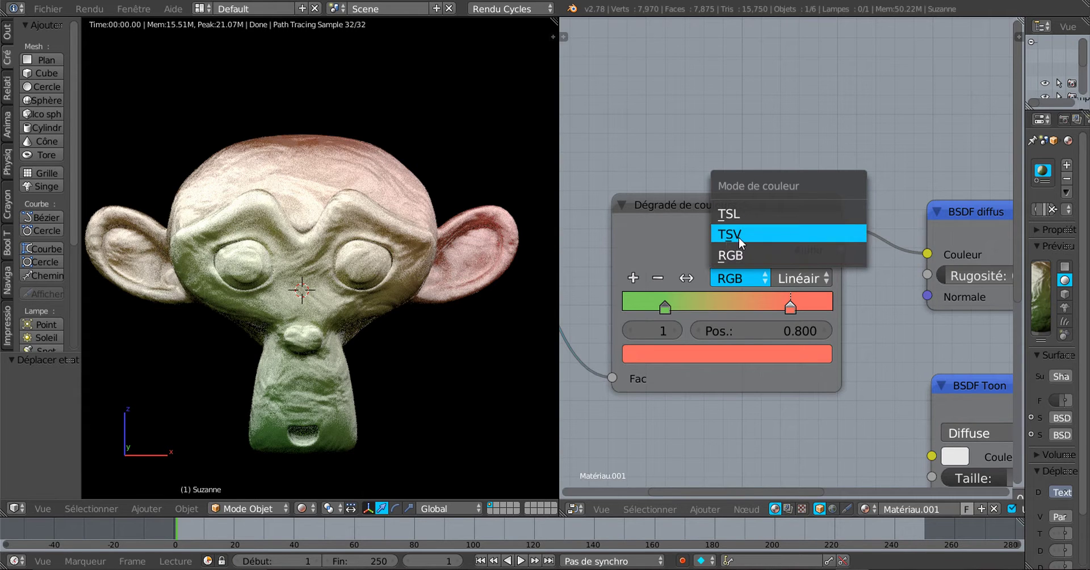
{"action": "left_click", "coordinate": [738, 255]}
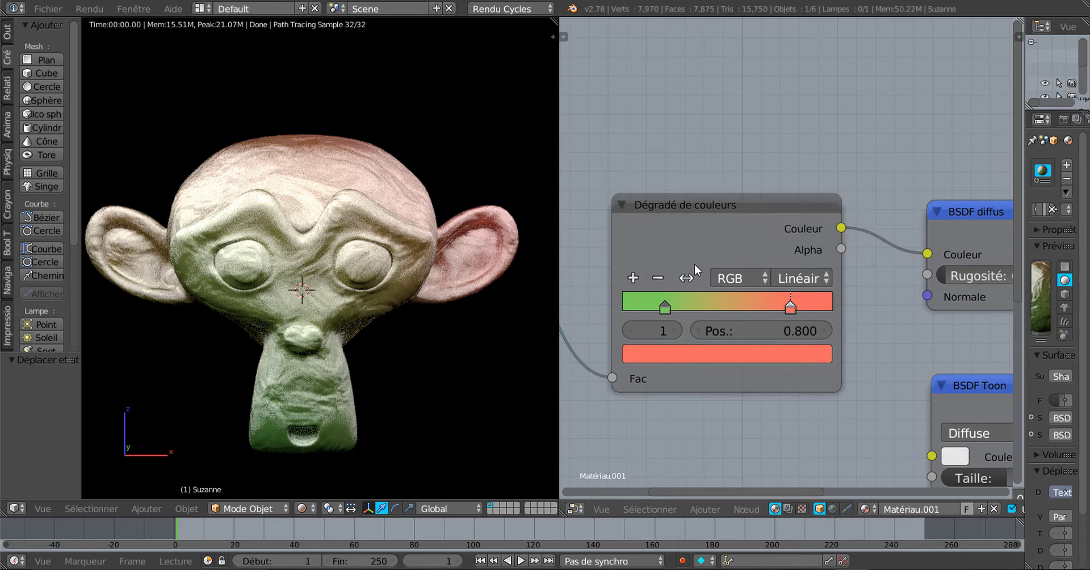
{"action": "left_click", "coordinate": [734, 278]}
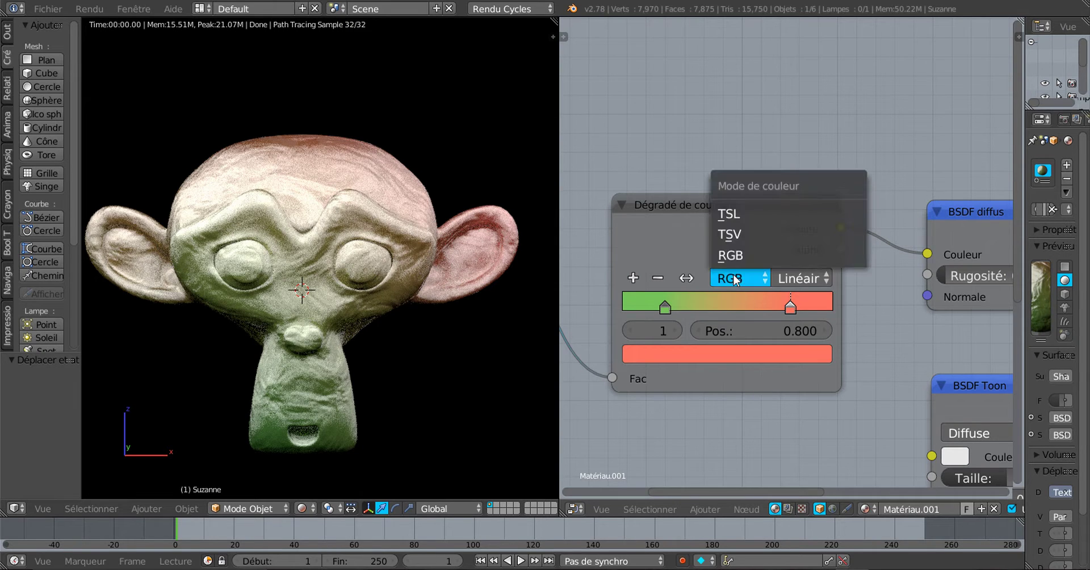
{"action": "left_click", "coordinate": [735, 234]}
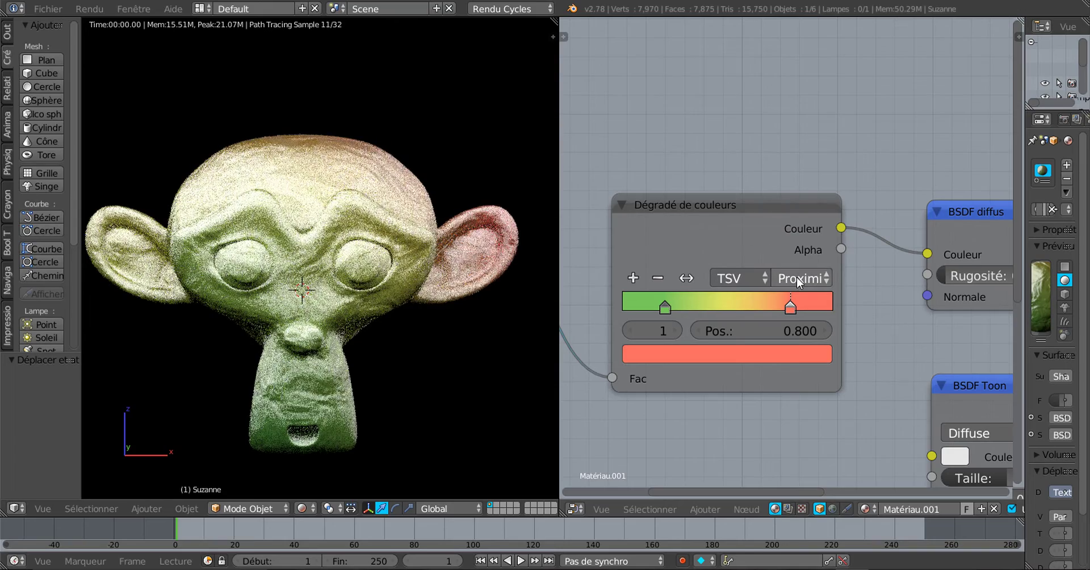
Try the Éloignée, Sens horaire and Sens anti-horaire colour interpolations on the TSV gradient.
{"action": "left_click", "coordinate": [796, 278]}
{"action": "left_click", "coordinate": [808, 236]}
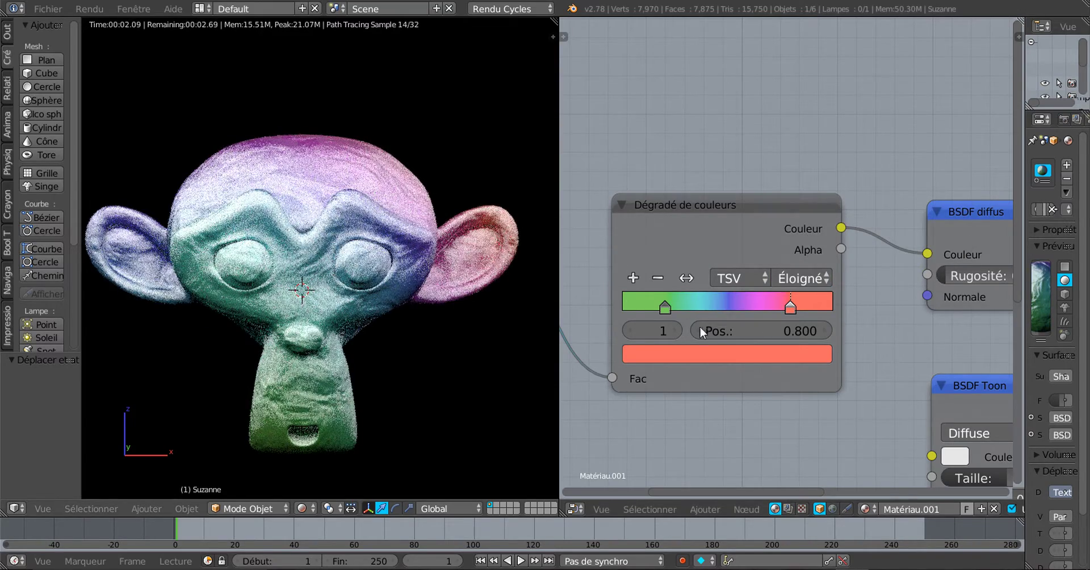
{"action": "left_click", "coordinate": [801, 278]}
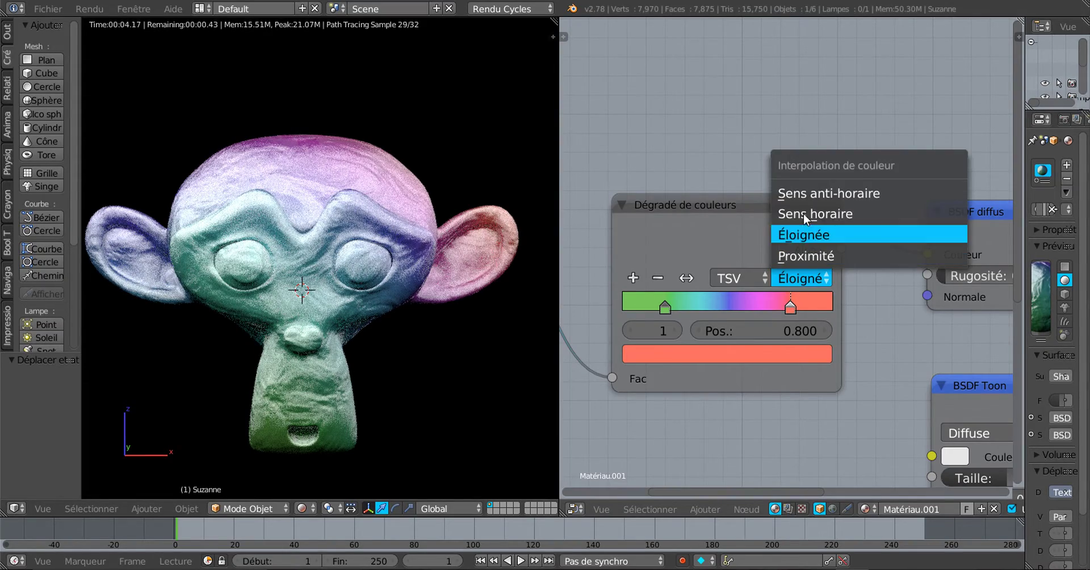
{"action": "left_click", "coordinate": [806, 214]}
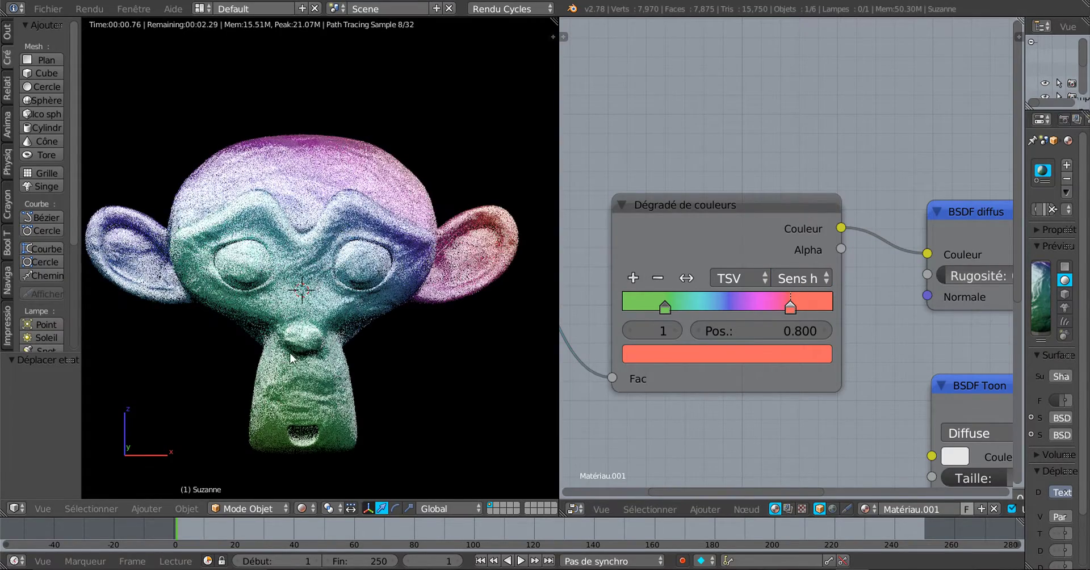
{"action": "left_click", "coordinate": [800, 278]}
{"action": "left_click", "coordinate": [810, 196]}
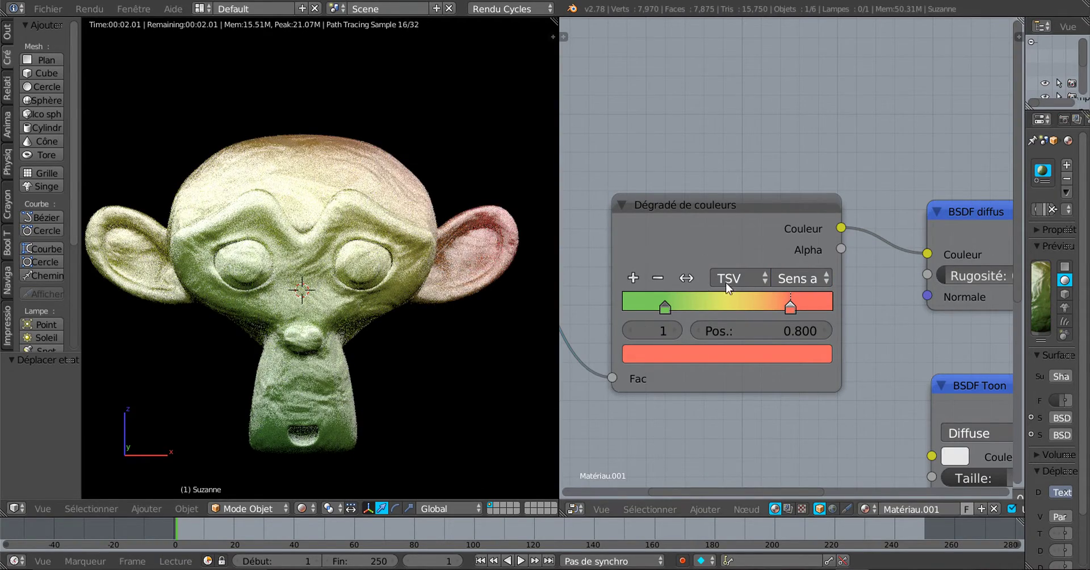
Switch the gradient's colour mode to TSL with Proximité colour interpolation.
{"action": "left_click", "coordinate": [748, 277]}
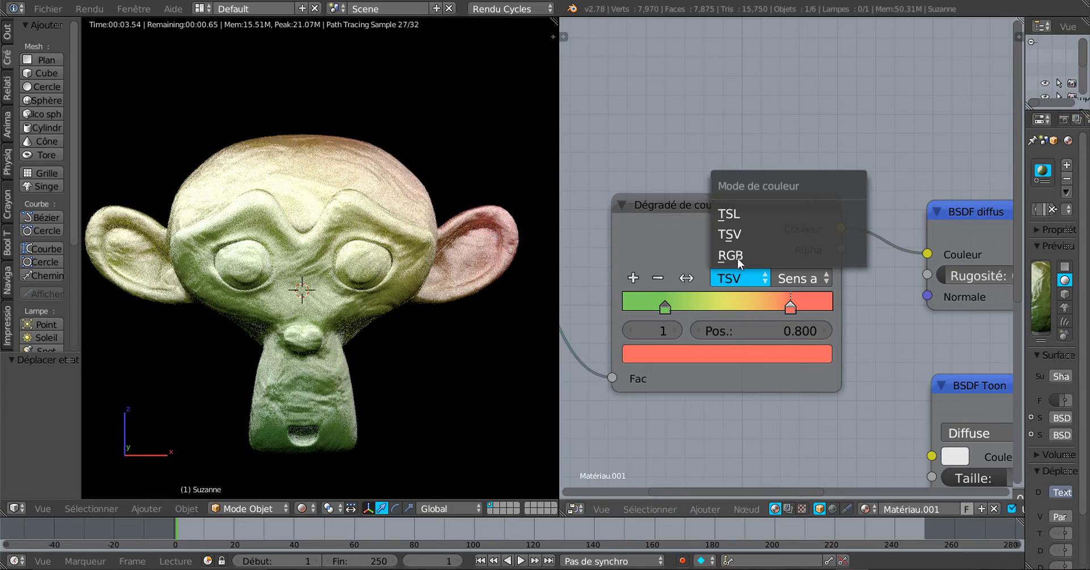
{"action": "left_click", "coordinate": [736, 212]}
{"action": "left_click", "coordinate": [799, 277]}
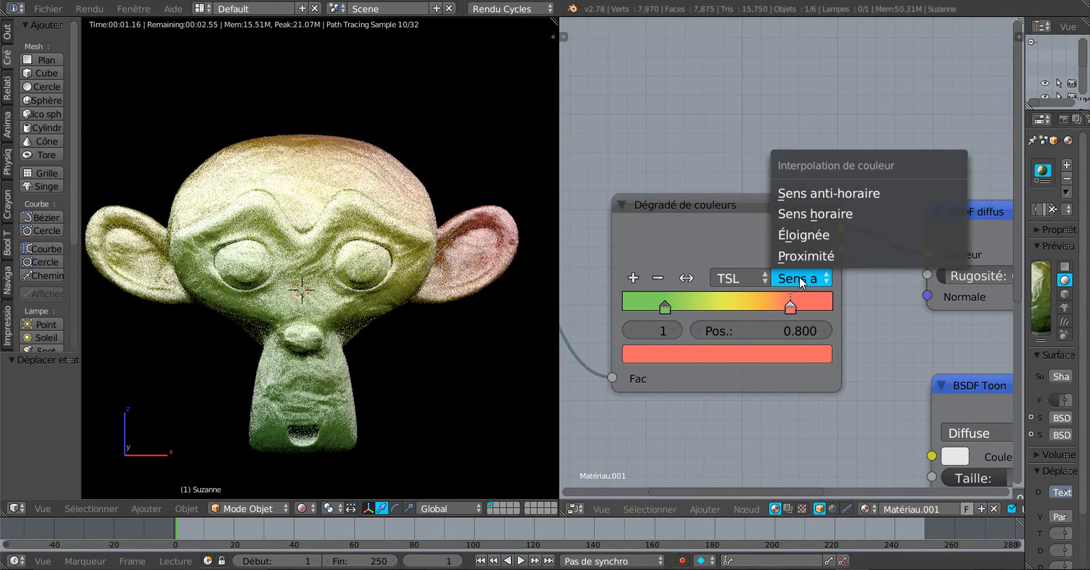
{"action": "left_click", "coordinate": [807, 256]}
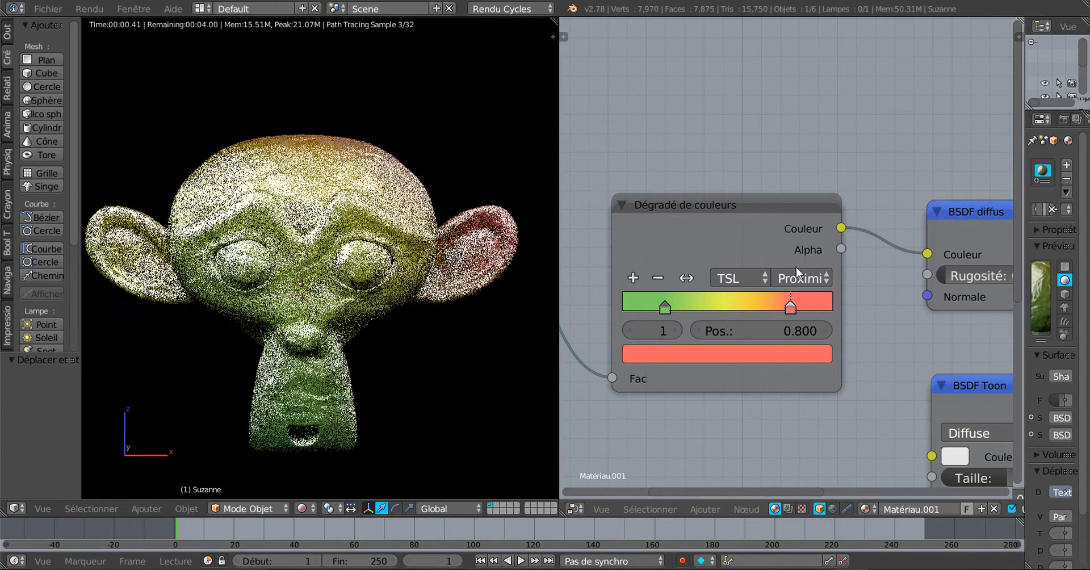
Try the Éloignée, Sens horaire and Sens anti-horaire colour interpolations on the TSL gradient and return it to Proximité.
{"action": "left_click", "coordinate": [800, 277]}
{"action": "left_click", "coordinate": [806, 236]}
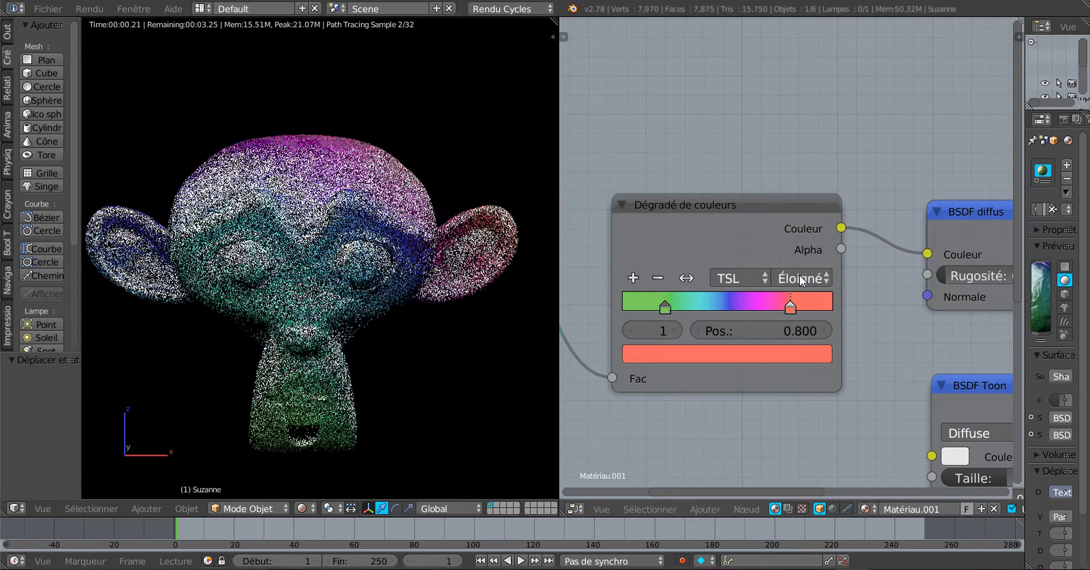
{"action": "left_click", "coordinate": [801, 279]}
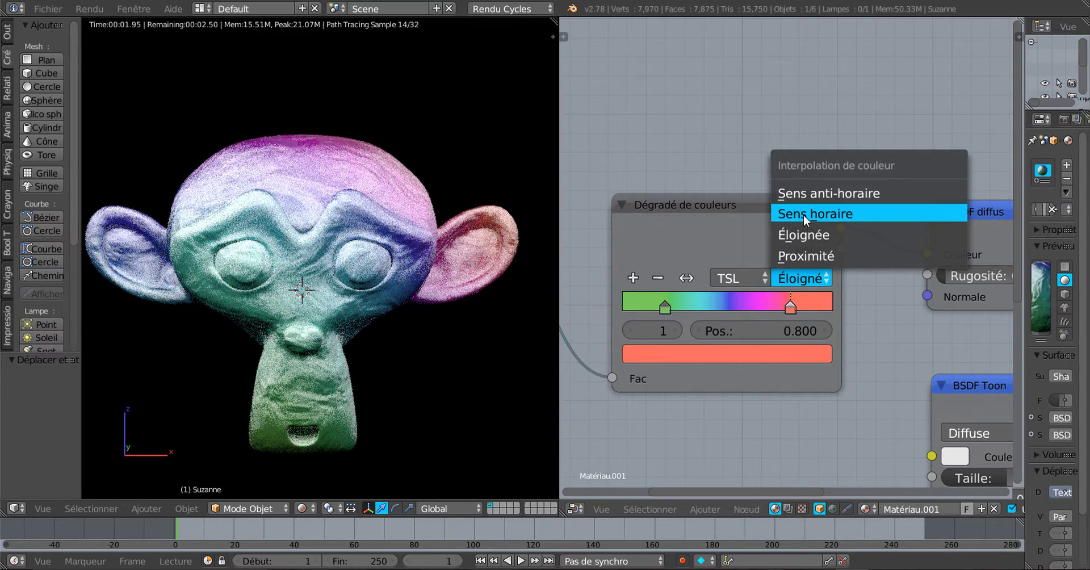
{"action": "left_click", "coordinate": [803, 214]}
{"action": "left_click", "coordinate": [801, 277]}
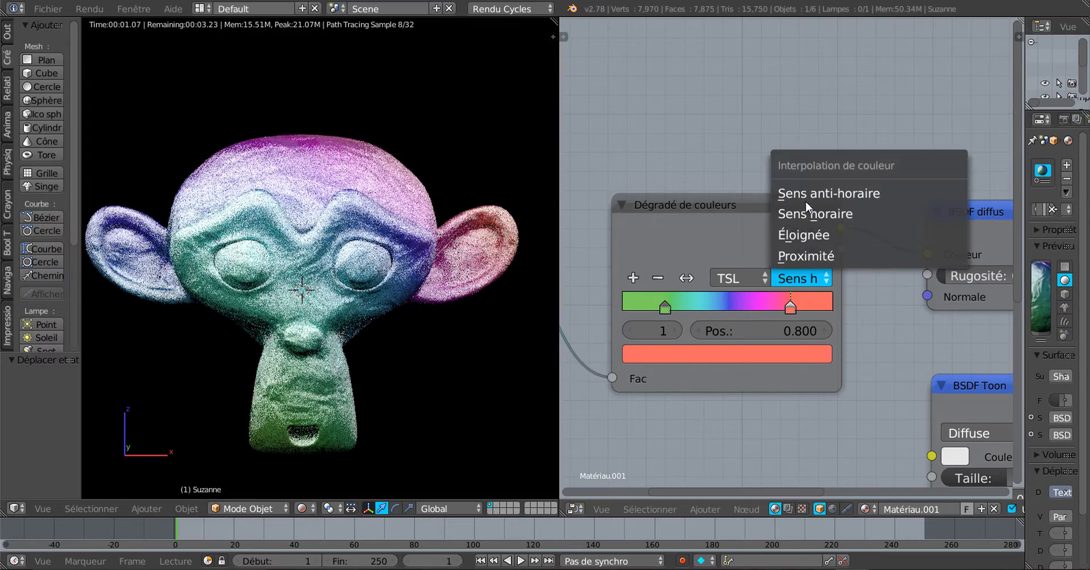
{"action": "left_click", "coordinate": [808, 194]}
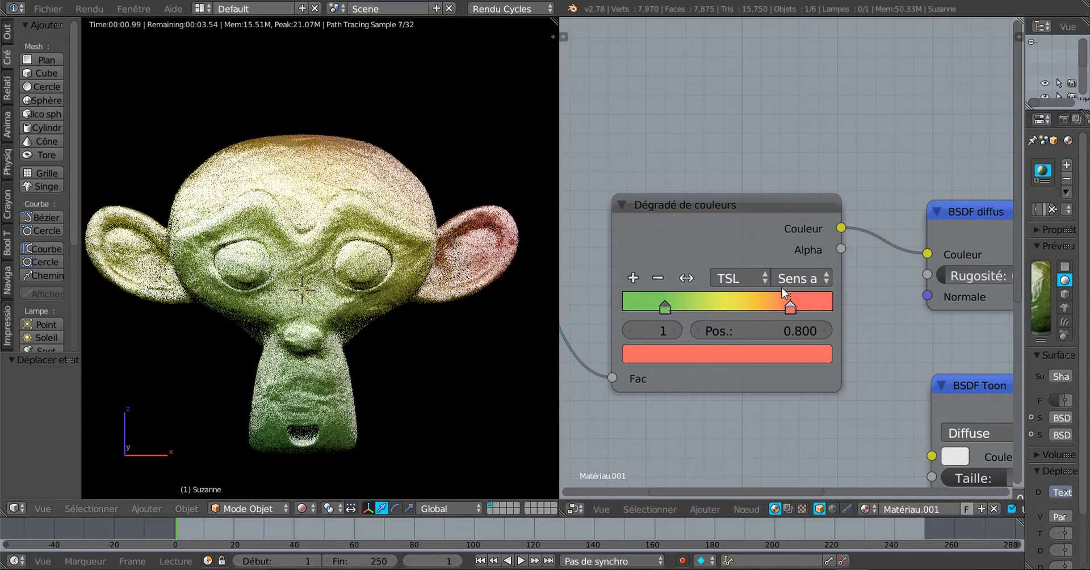
{"action": "left_click", "coordinate": [801, 278]}
{"action": "left_click", "coordinate": [795, 253]}
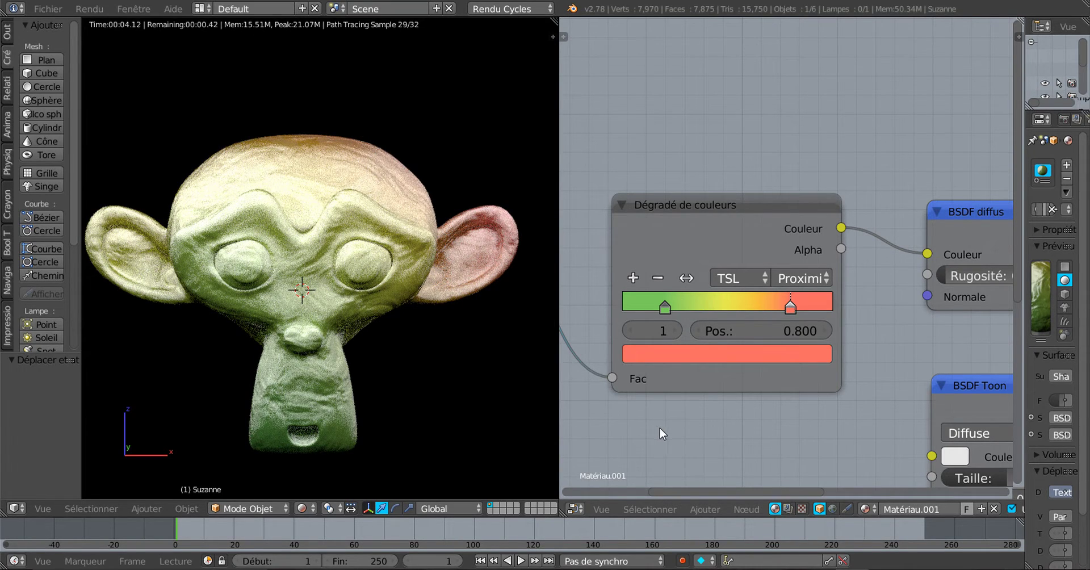
{"action": "scroll", "coordinate": [720, 425], "scroll_direction": "down", "scroll_amount": 2}
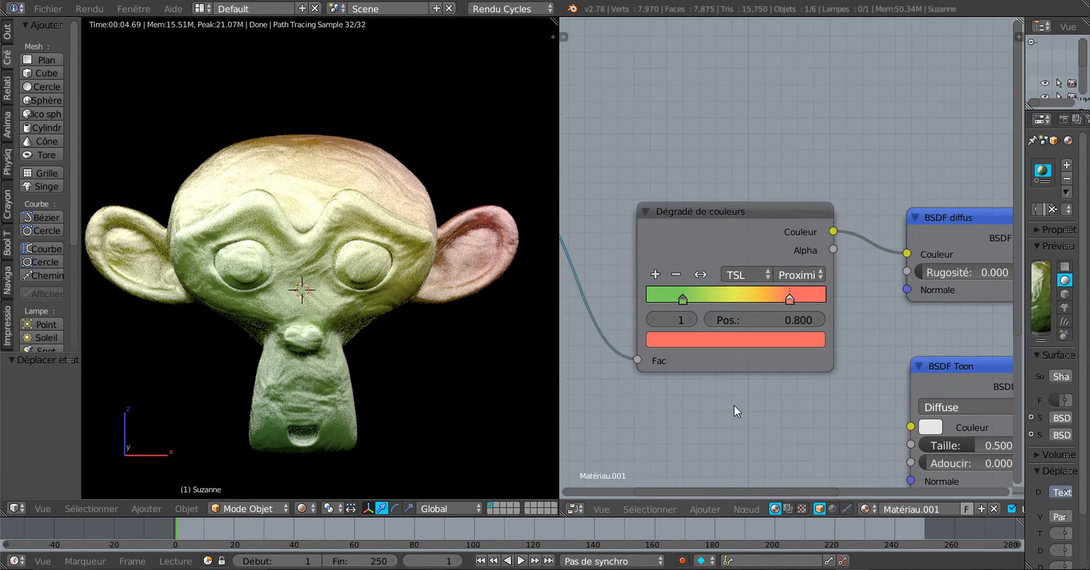
{"action": "scroll", "coordinate": [734, 406], "scroll_direction": "up", "scroll_amount": 1}
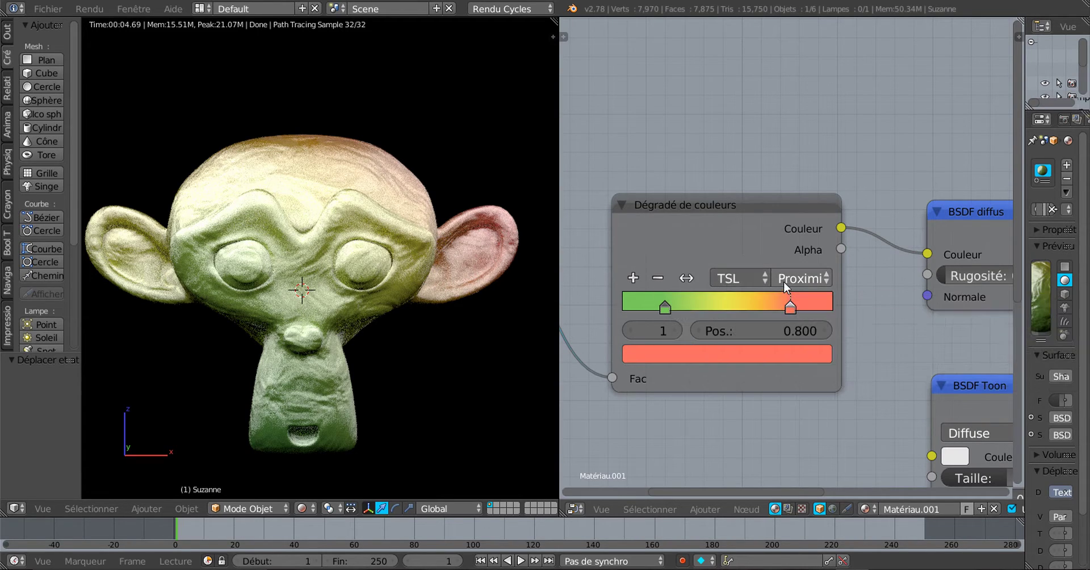
Try the RGB colour mode on the gradient and check its interpolation alternatives.
{"action": "left_click", "coordinate": [747, 277]}
{"action": "left_click", "coordinate": [748, 258]}
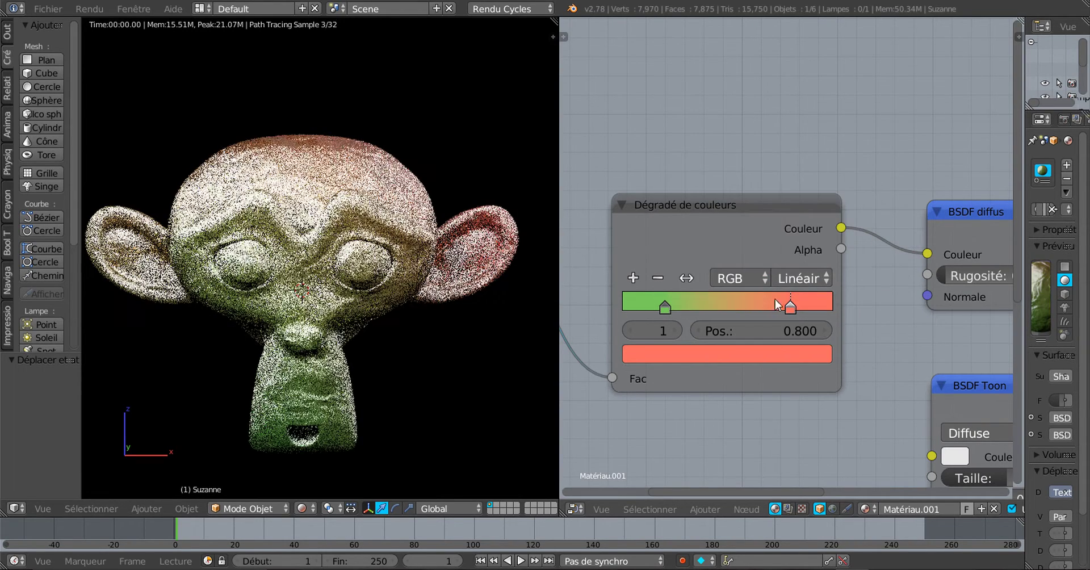
{"action": "left_click", "coordinate": [801, 278]}
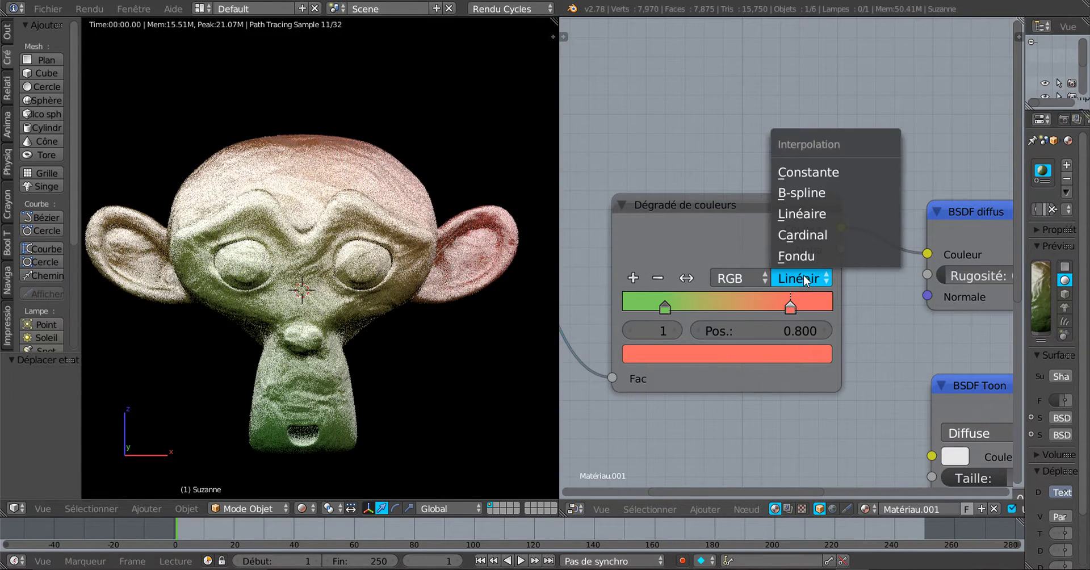
Set the gradient's colour mode to TSV and its colour interpolation to Éloignée.
{"action": "left_click", "coordinate": [742, 279]}
{"action": "left_click", "coordinate": [744, 235]}
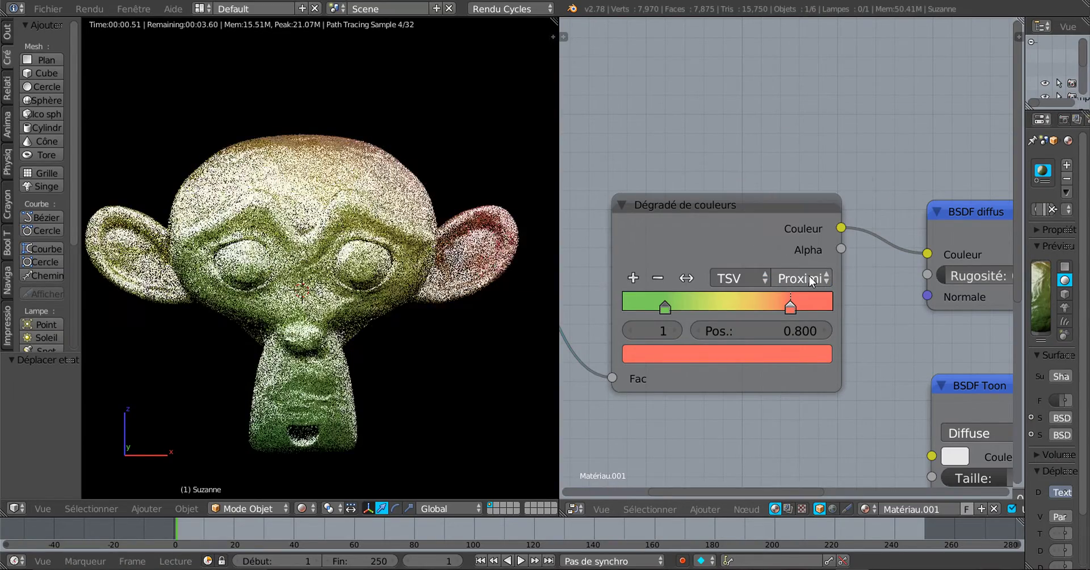
{"action": "left_click", "coordinate": [812, 280]}
{"action": "left_click", "coordinate": [800, 234]}
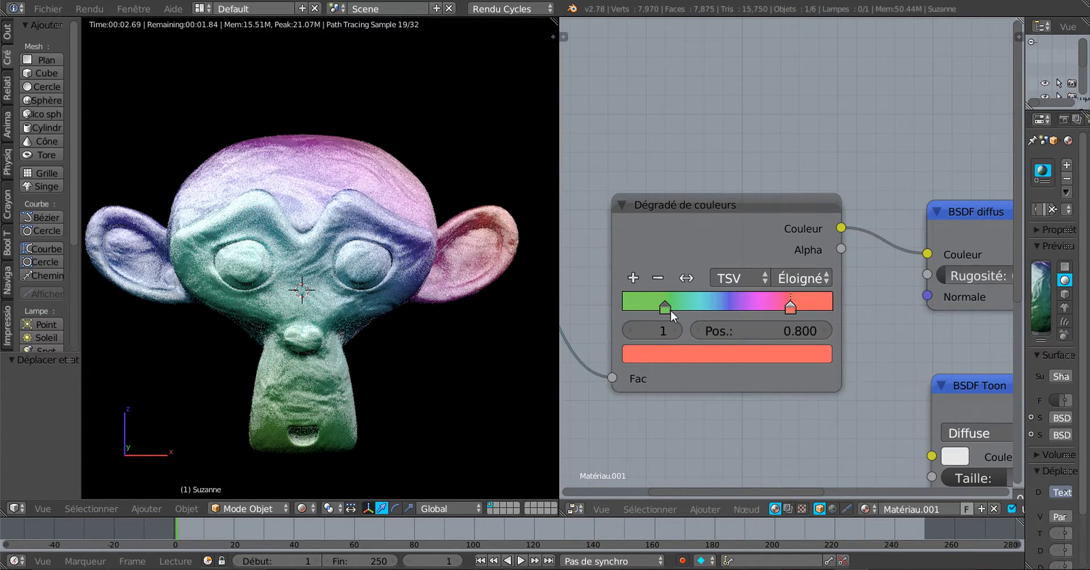
Try different positions for the gradient's two stops, leaving the green one at about 0.091 and the coral one at about 0.918.
{"action": "mouse_move", "coordinate": [666, 304]}
{"action": "left_mouse_down"}
{"action": "mouse_move", "coordinate": [696, 305]}
{"action": "mouse_move", "coordinate": [673, 302]}
{"action": "left_mouse_up"}
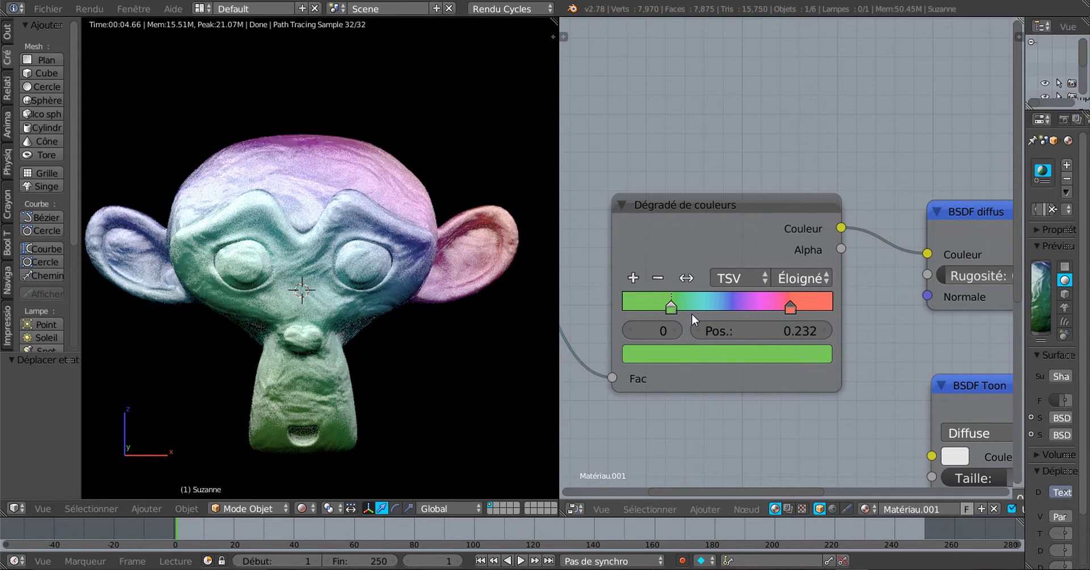
{"action": "left_click_drag", "start_coordinate": [669, 307], "coordinate": [640, 308]}
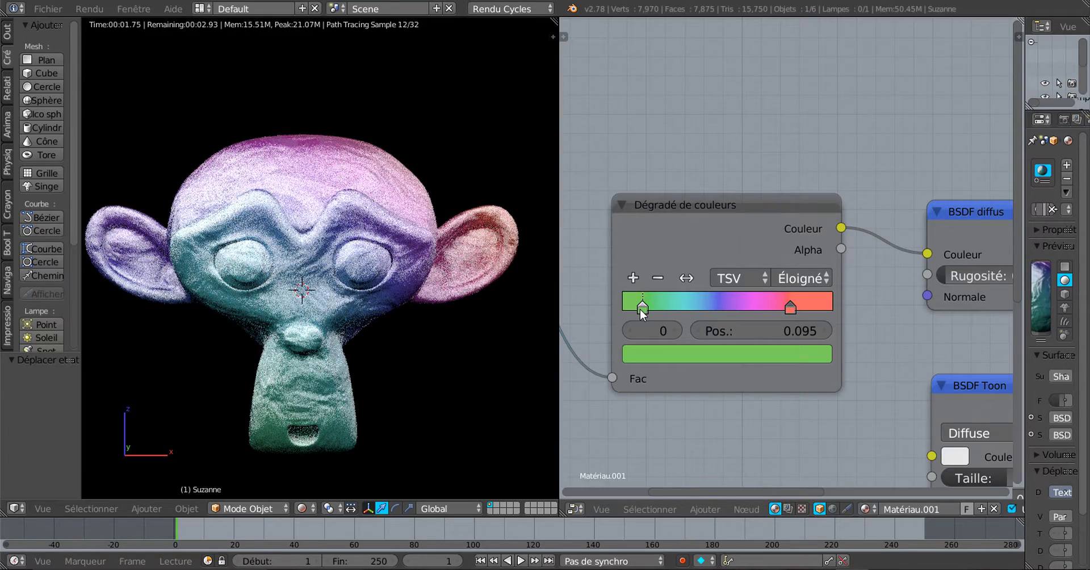
{"action": "left_click_drag", "start_coordinate": [789, 306], "coordinate": [694, 318]}
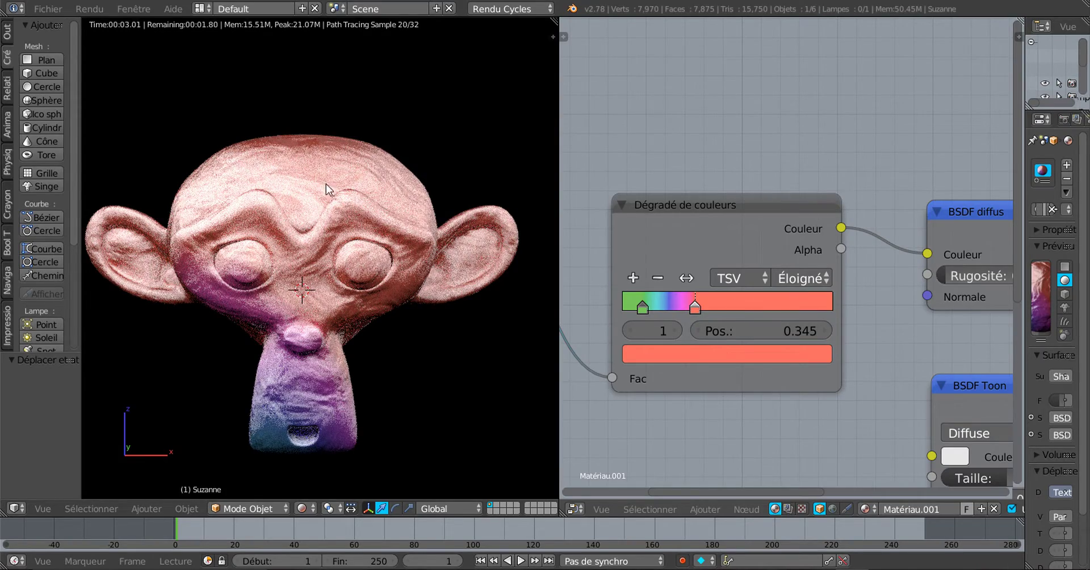
{"action": "left_click_drag", "start_coordinate": [694, 311], "coordinate": [814, 303]}
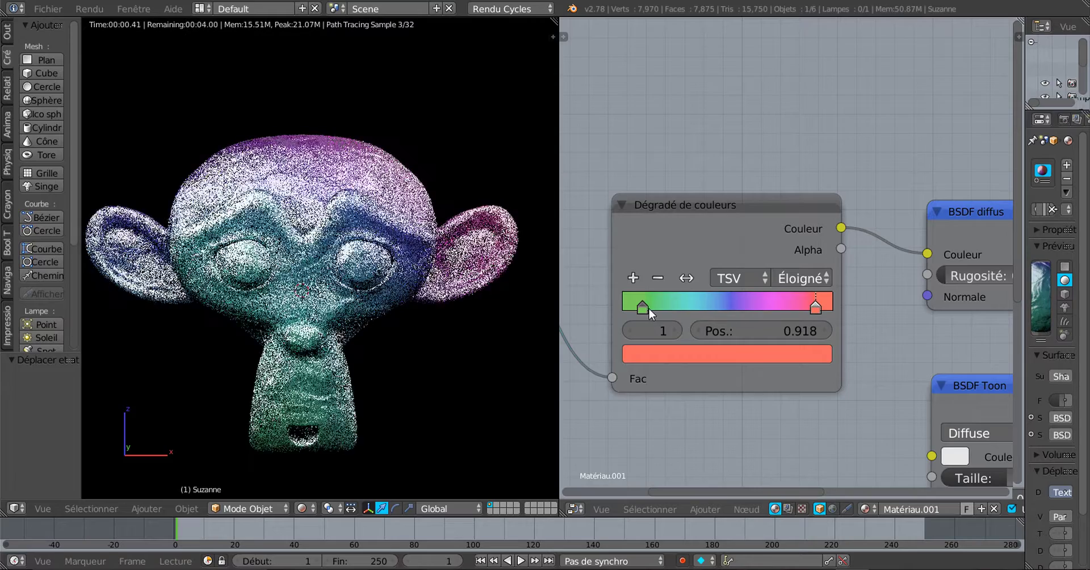
{"action": "left_click_drag", "start_coordinate": [644, 307], "coordinate": [783, 302]}
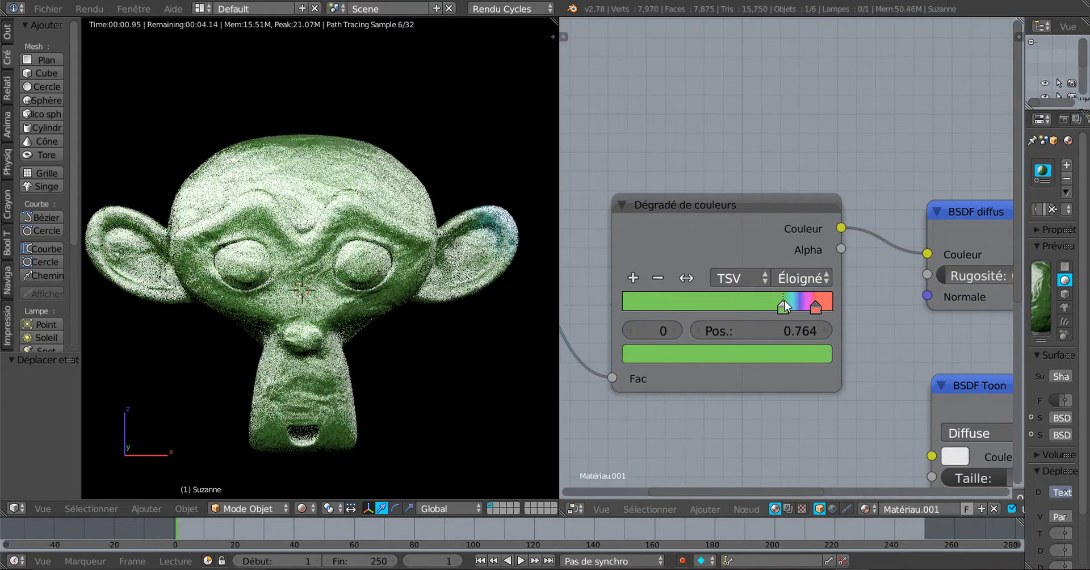
{"action": "left_click_drag", "start_coordinate": [747, 303], "coordinate": [642, 316]}
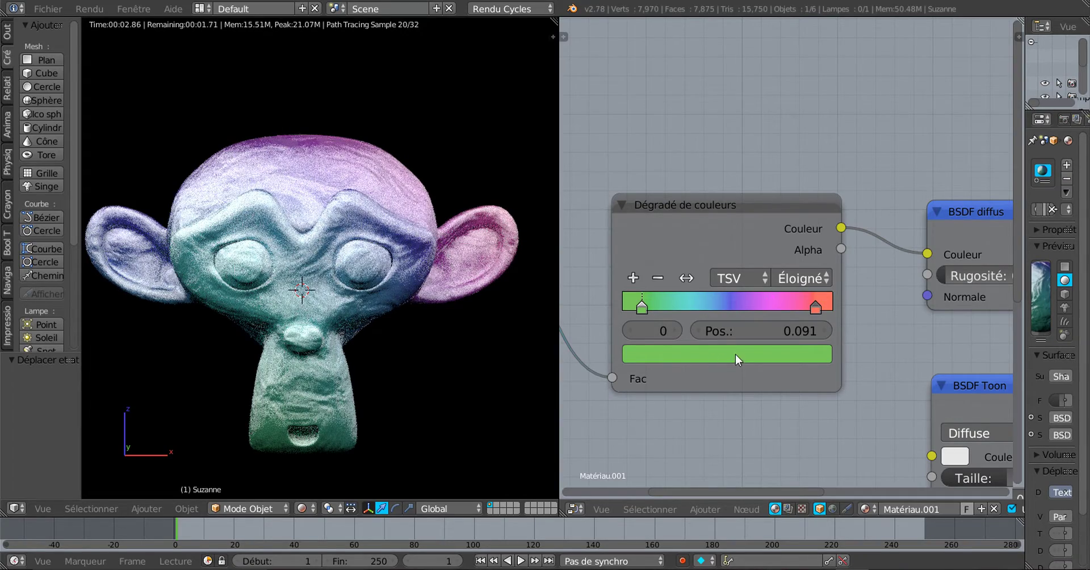
Add a third colour stop midway along the gradient and change its colour to a dark orange-brown.
{"action": "left_click", "coordinate": [632, 276]}
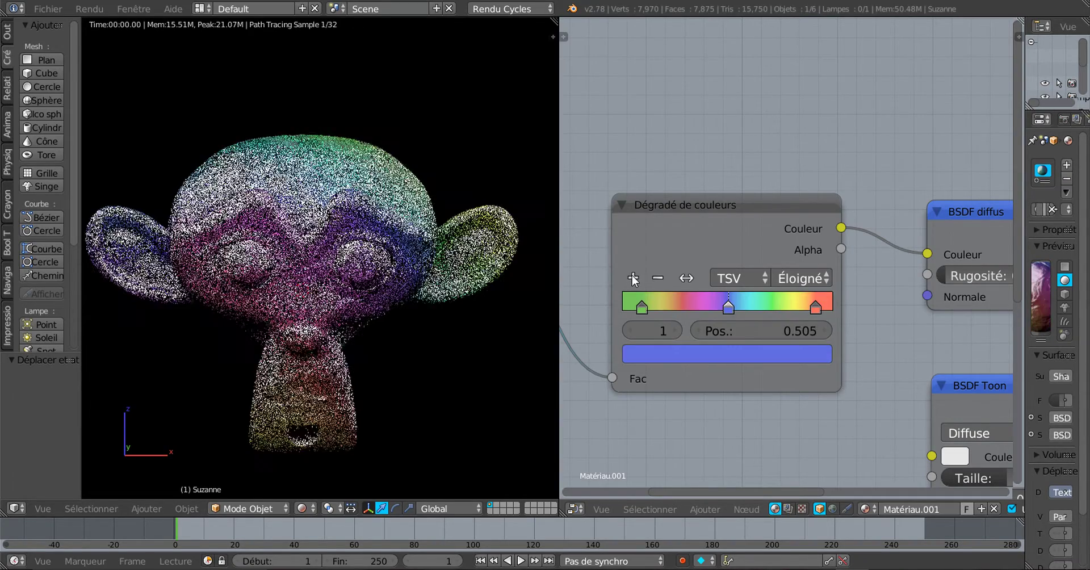
{"action": "left_click", "coordinate": [728, 309]}
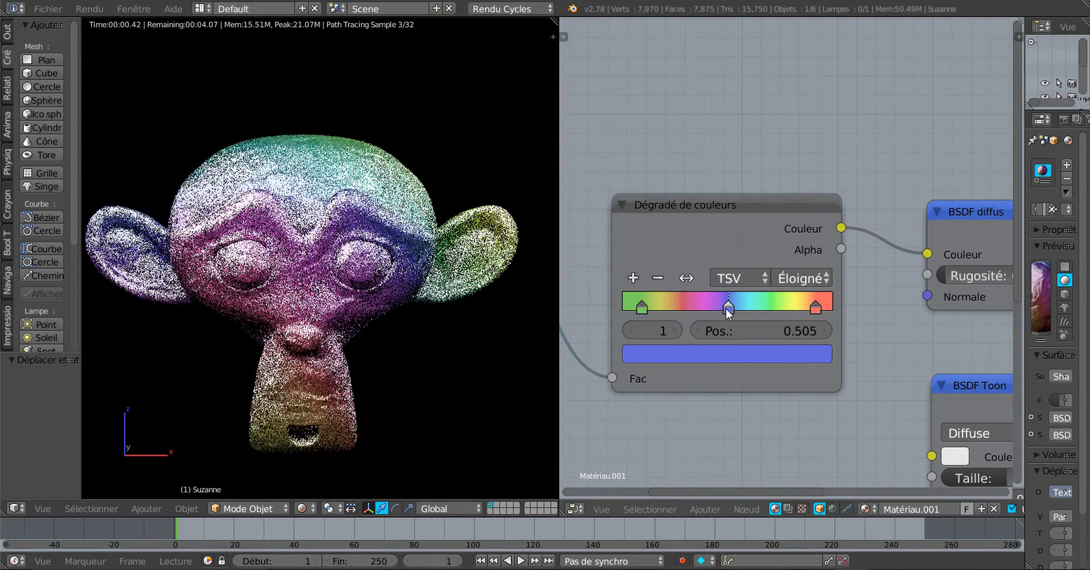
{"action": "left_click", "coordinate": [727, 357]}
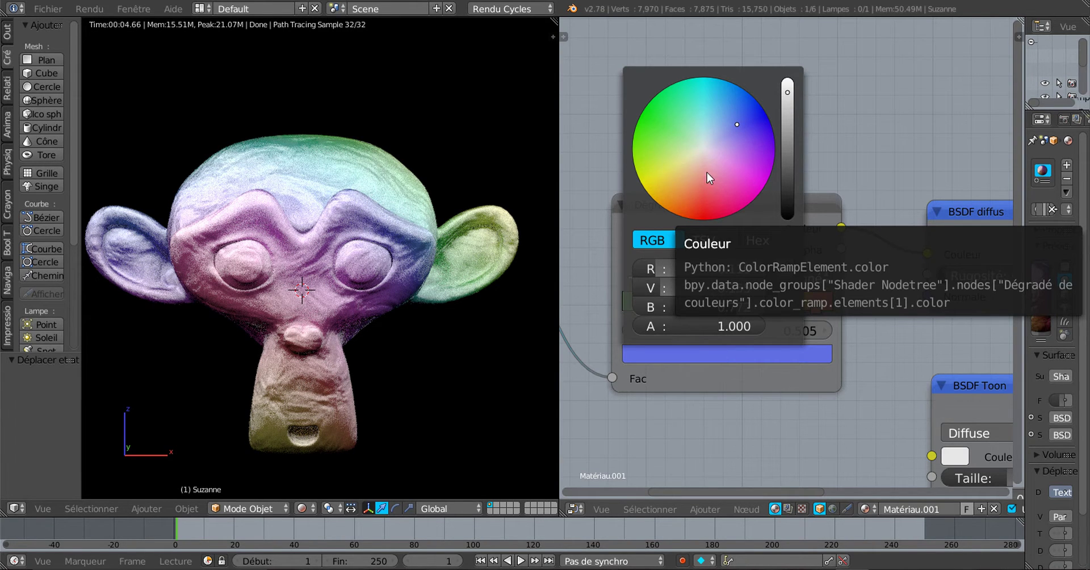
{"action": "left_click", "coordinate": [680, 191]}
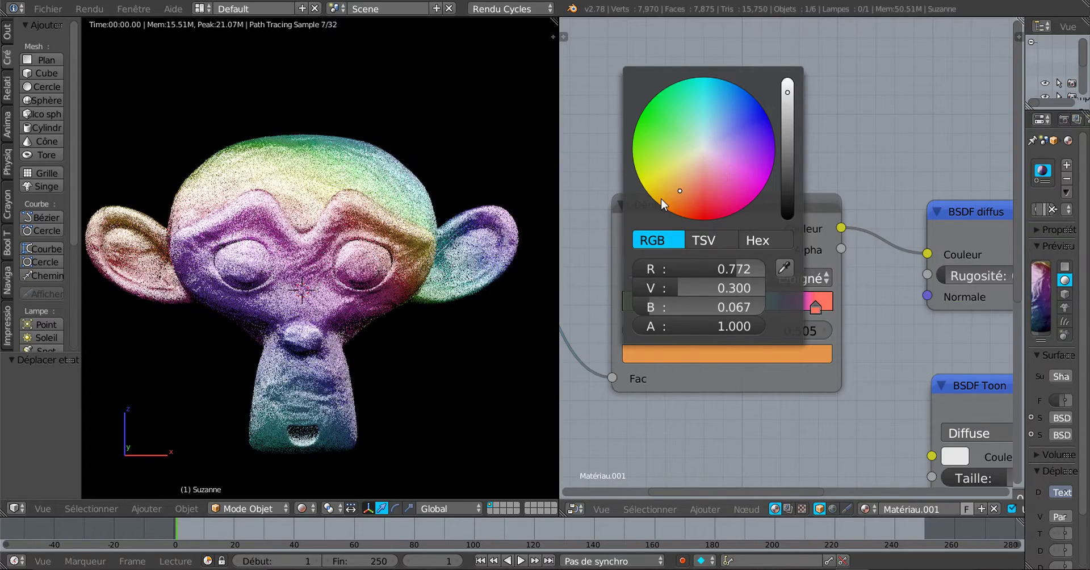
{"action": "left_click", "coordinate": [680, 196]}
{"action": "left_click_drag", "start_coordinate": [787, 92], "coordinate": [787, 169]}
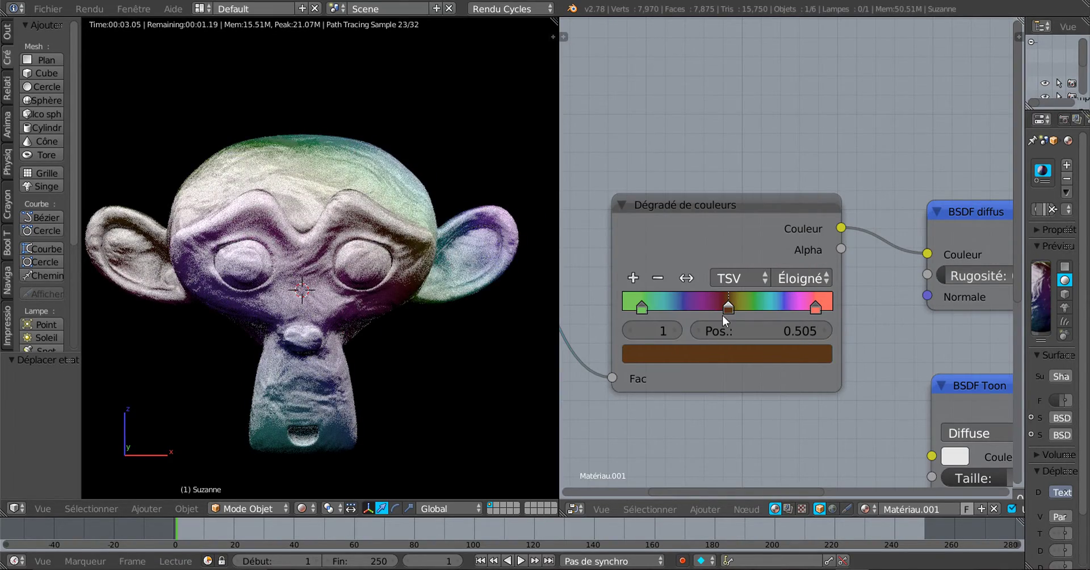
Reposition the gradient's brown stop at about 0.464, green at about 0.132 and coral at about 0.814, and move the node slightly upward.
{"action": "mouse_move", "coordinate": [722, 315]}
{"action": "left_mouse_down"}
{"action": "mouse_move", "coordinate": [707, 312]}
{"action": "mouse_move", "coordinate": [755, 304]}
{"action": "mouse_move", "coordinate": [717, 311]}
{"action": "left_mouse_up"}
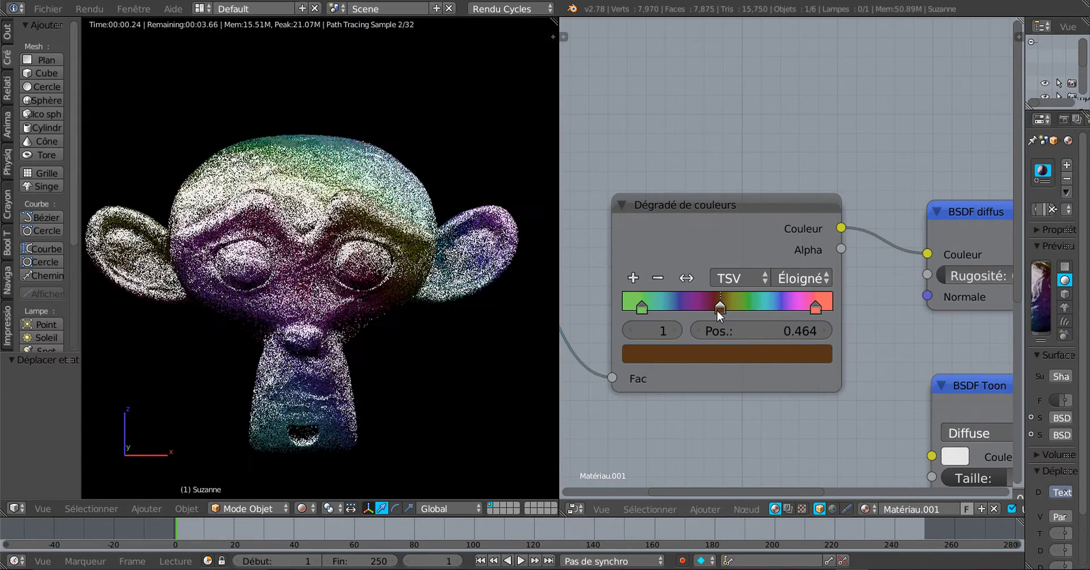
{"action": "mouse_move", "coordinate": [646, 308]}
{"action": "left_mouse_down"}
{"action": "mouse_move", "coordinate": [685, 305]}
{"action": "mouse_move", "coordinate": [646, 308]}
{"action": "left_mouse_up"}
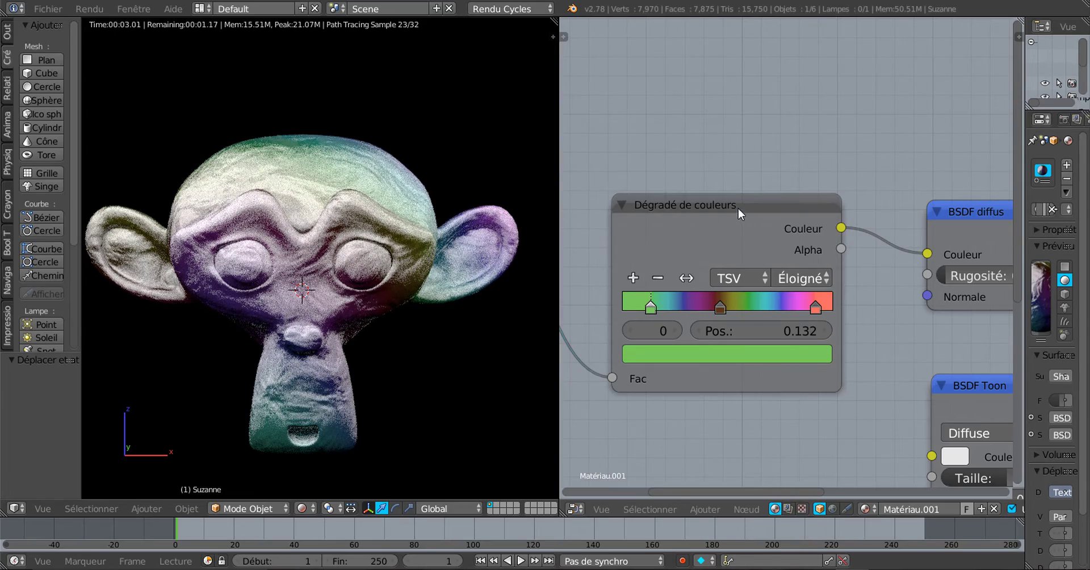
{"action": "left_click_drag", "start_coordinate": [739, 209], "coordinate": [734, 161]}
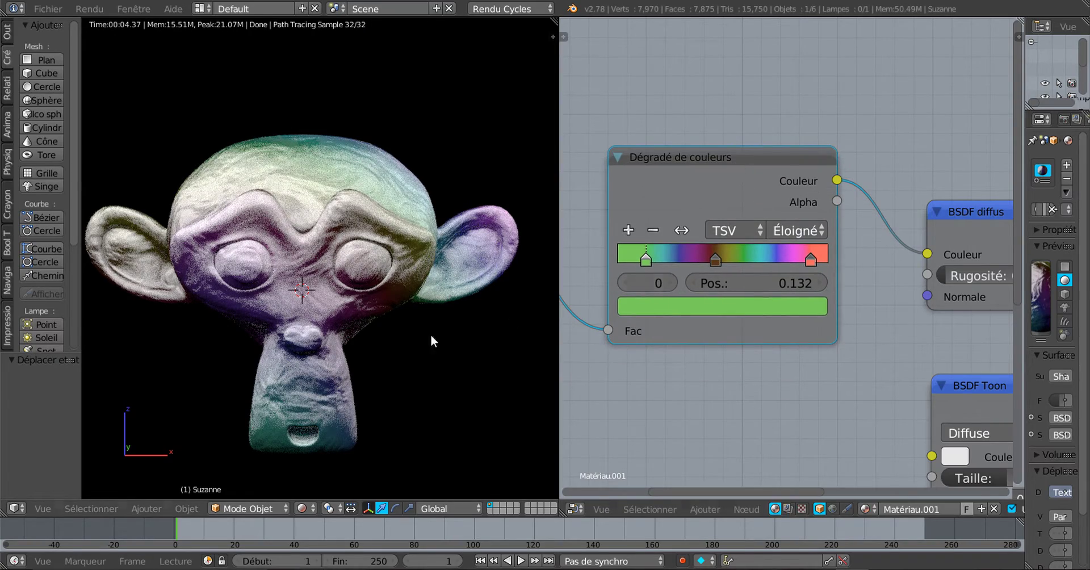
{"action": "scroll", "coordinate": [397, 338], "scroll_direction": "up", "scroll_amount": 2}
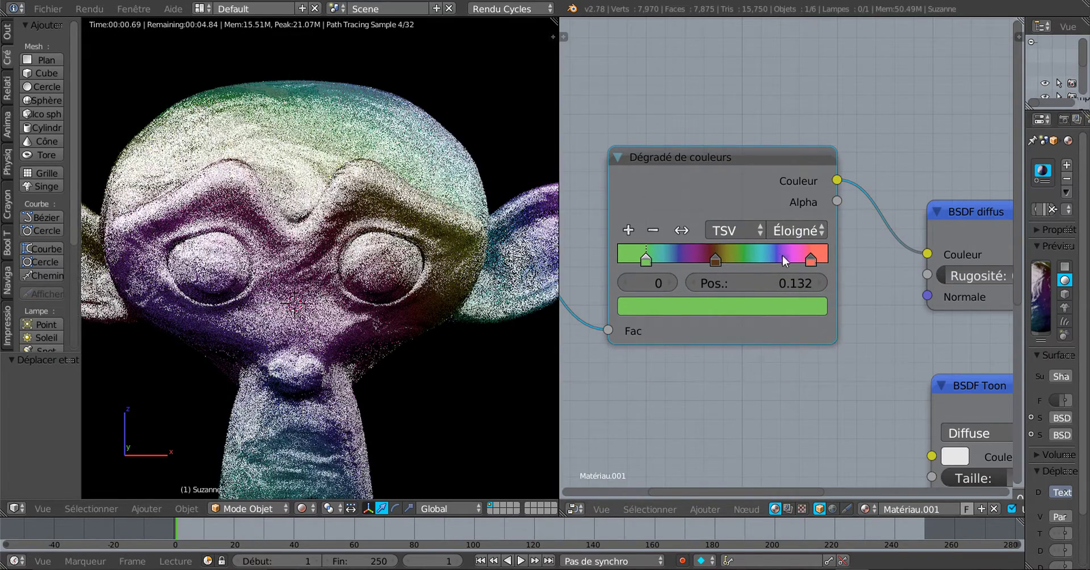
{"action": "left_click_drag", "start_coordinate": [808, 256], "coordinate": [770, 265]}
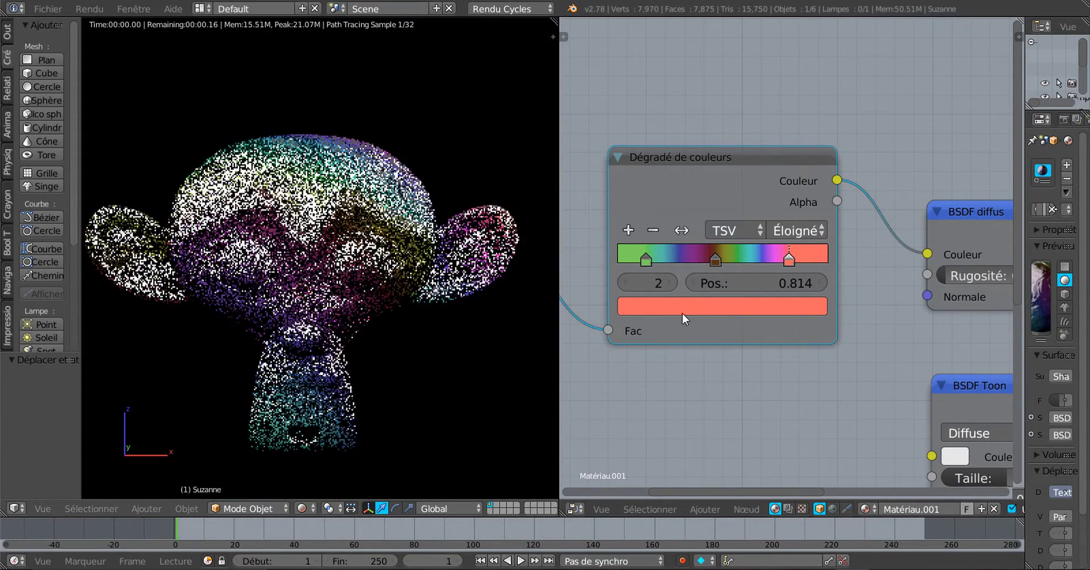
Examine the BSDF diffus node's inputs and the shader network from the gradient through to the material output.
{"action": "scroll", "coordinate": [660, 379], "scroll_direction": "down", "scroll_amount": 3}
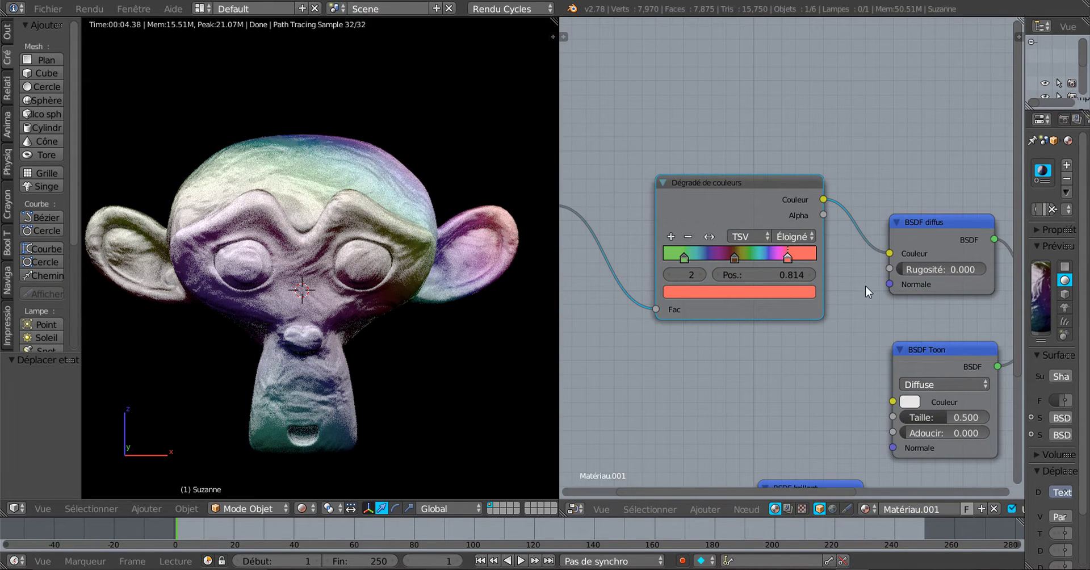
{"action": "middle_click_drag", "start_coordinate": [843, 335], "coordinate": [704, 368]}
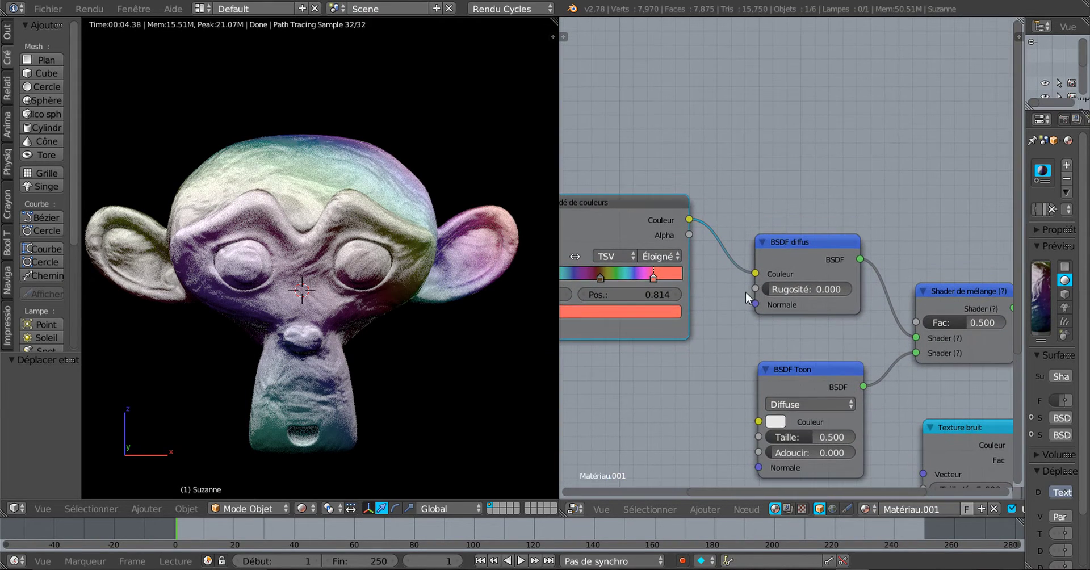
{"action": "left_click_drag", "start_coordinate": [761, 288], "coordinate": [674, 348]}
{"action": "scroll", "coordinate": [673, 350], "scroll_direction": "down", "scroll_amount": 1}
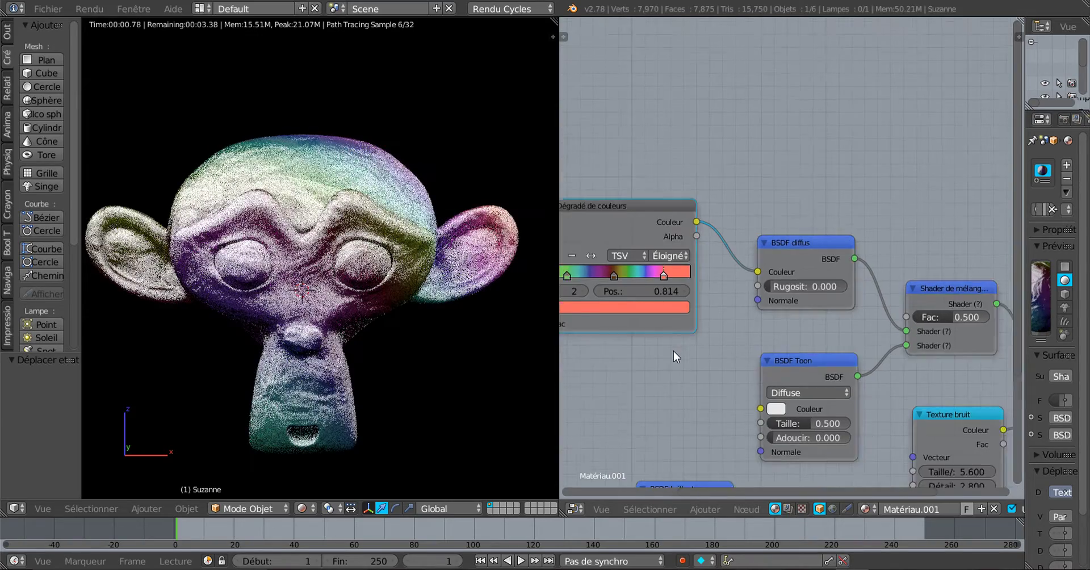
{"action": "scroll", "coordinate": [674, 351], "scroll_direction": "down", "scroll_amount": 2}
{"action": "middle_click_drag", "start_coordinate": [704, 353], "coordinate": [677, 302]}
{"action": "scroll", "coordinate": [697, 247], "scroll_direction": "up", "scroll_amount": 1}
{"action": "scroll", "coordinate": [697, 248], "scroll_direction": "up", "scroll_amount": 2}
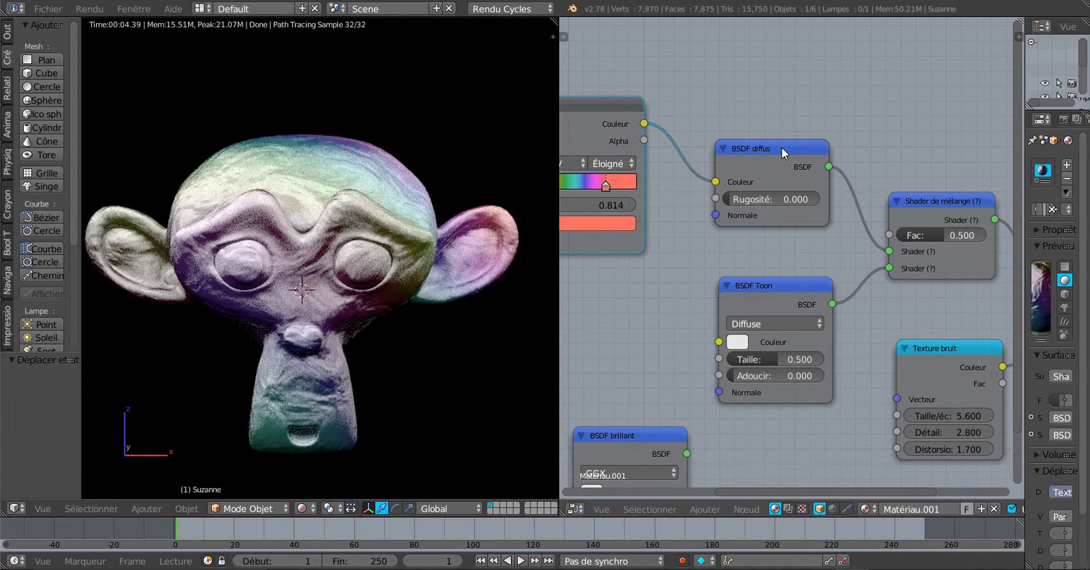
{"action": "scroll", "coordinate": [778, 148], "scroll_direction": "down", "scroll_amount": 3}
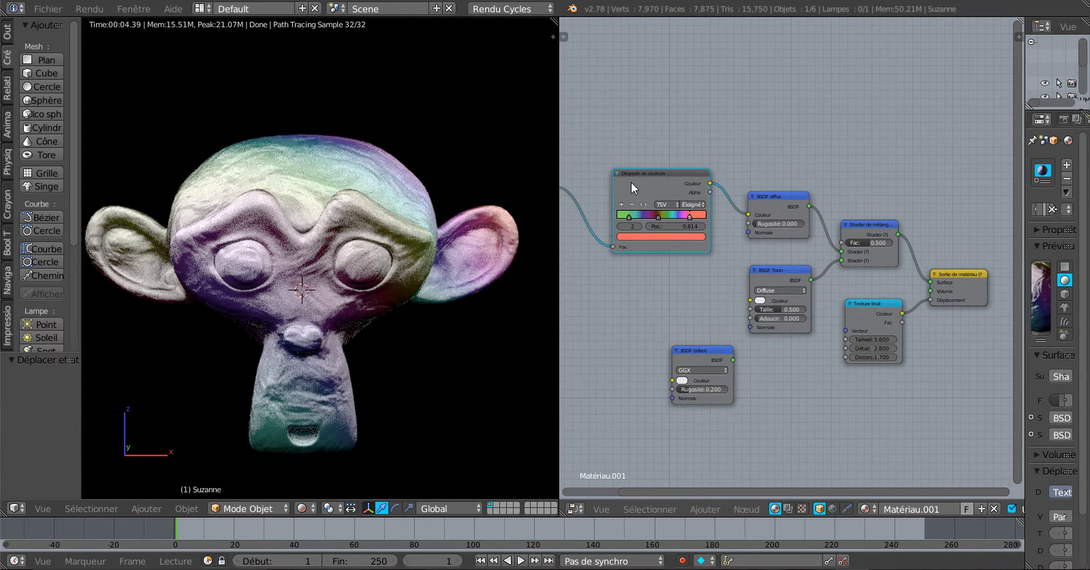
Rearrange the unconnected BSDF brillant node and the BSDF Toon node, placing the brillant one farther from the toon one.
{"action": "scroll", "coordinate": [653, 216], "scroll_direction": "down", "scroll_amount": 2}
{"action": "left_click_drag", "start_coordinate": [782, 267], "coordinate": [779, 273]}
{"action": "left_click_drag", "start_coordinate": [730, 321], "coordinate": [685, 317]}
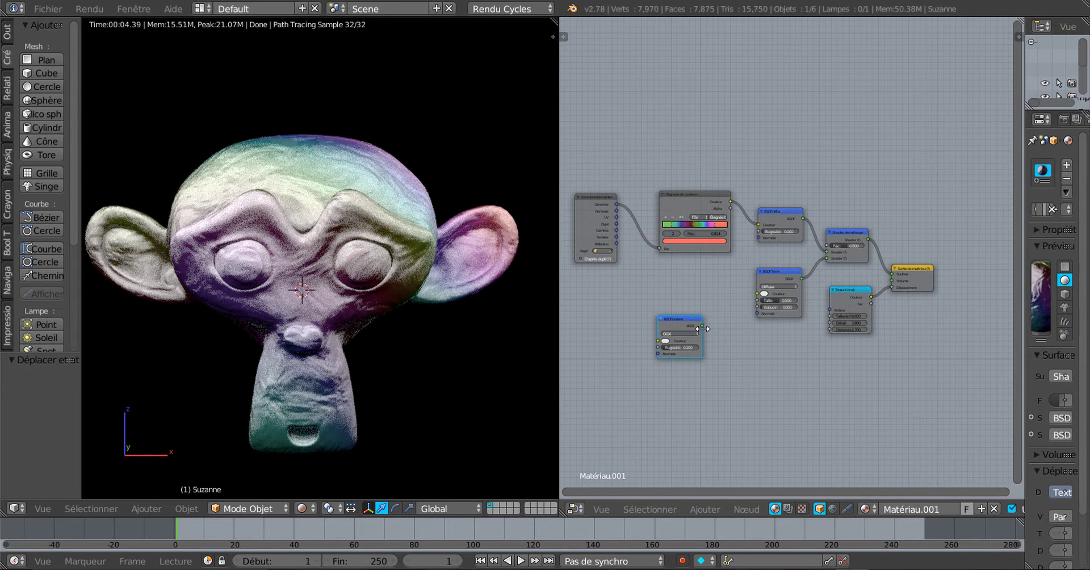
Try the Brillant component on the BSDF Toon node, varying its values and leaving Taille at 0.308 and Adoucir at 0.083.
{"action": "scroll", "coordinate": [703, 329], "scroll_direction": "up", "scroll_amount": 4}
{"action": "left_click", "coordinate": [768, 333]}
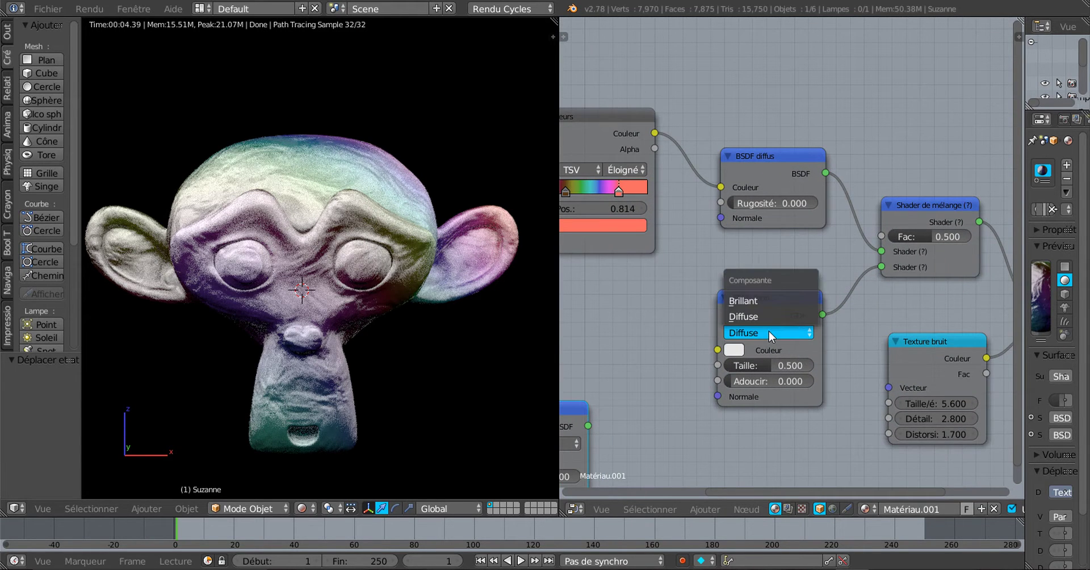
{"action": "left_click", "coordinate": [755, 301]}
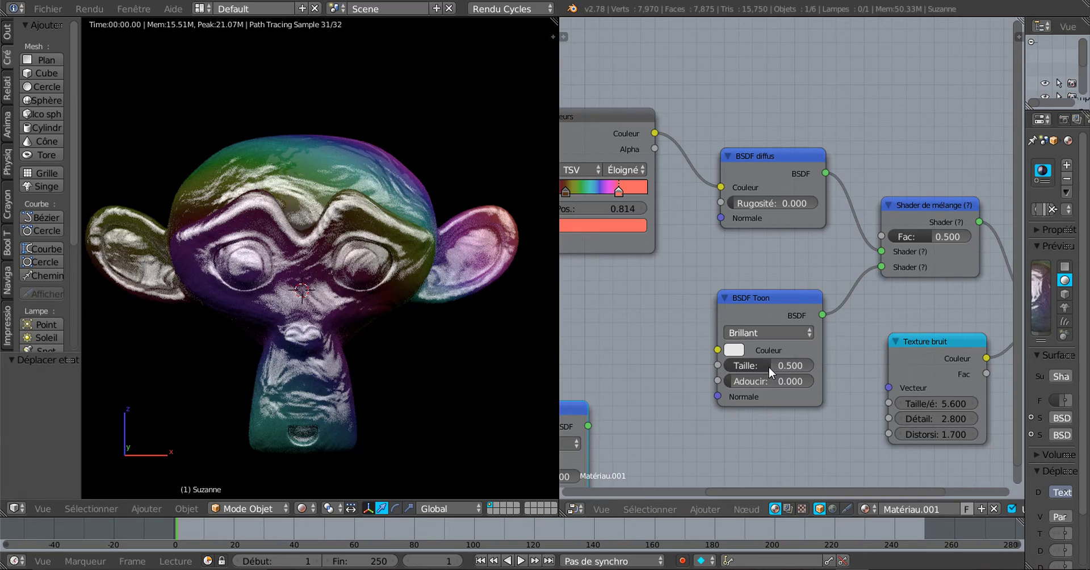
{"action": "left_click_drag", "start_coordinate": [769, 367], "coordinate": [787, 382]}
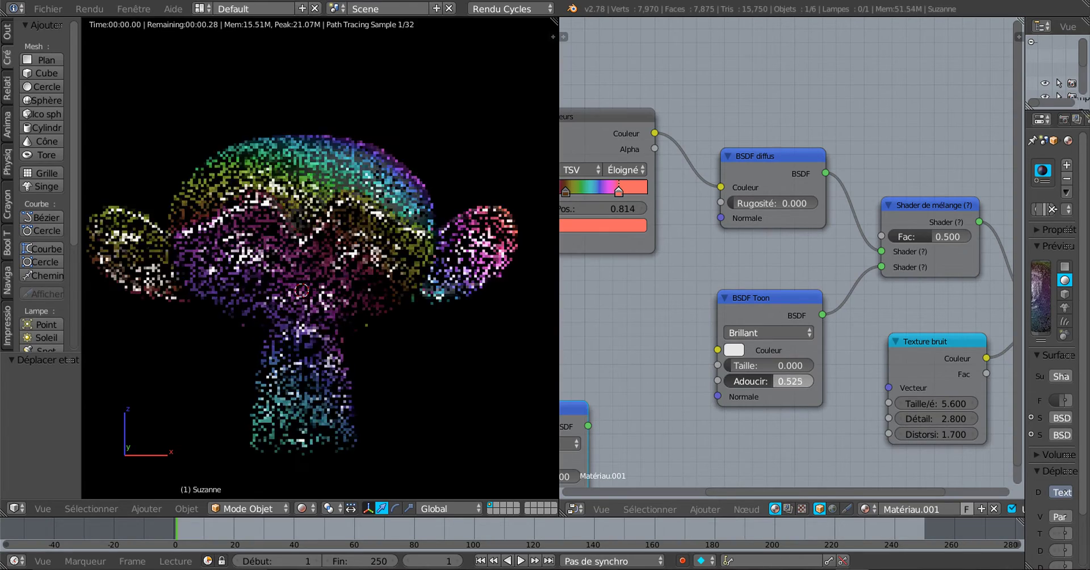
{"action": "left_click_drag", "start_coordinate": [731, 365], "coordinate": [627, 384]}
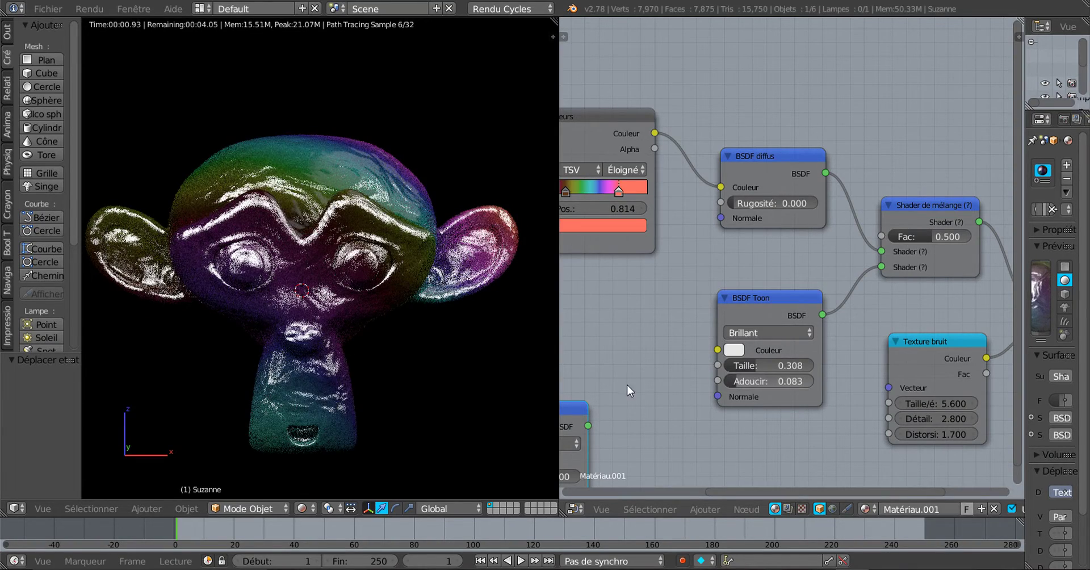
Set the BSDF Toon node's component to Diffuse, with Taille at 0.017 and Adoucir at 0.000.
{"action": "scroll", "coordinate": [643, 369], "scroll_direction": "down", "scroll_amount": 1}
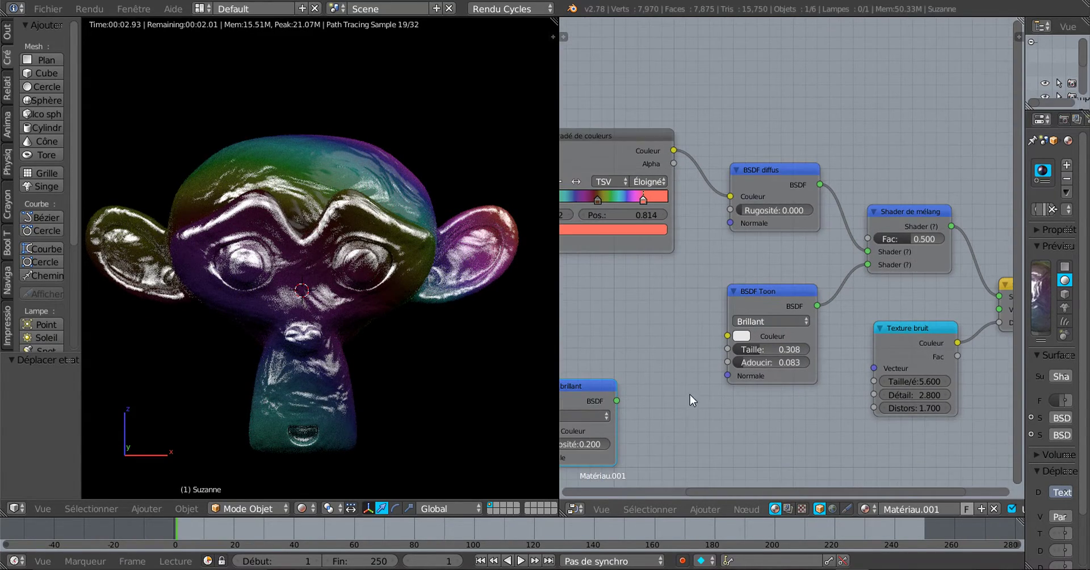
{"action": "middle_click_drag", "start_coordinate": [683, 324], "coordinate": [683, 311]}
{"action": "scroll", "coordinate": [683, 311], "scroll_direction": "up", "scroll_amount": 2}
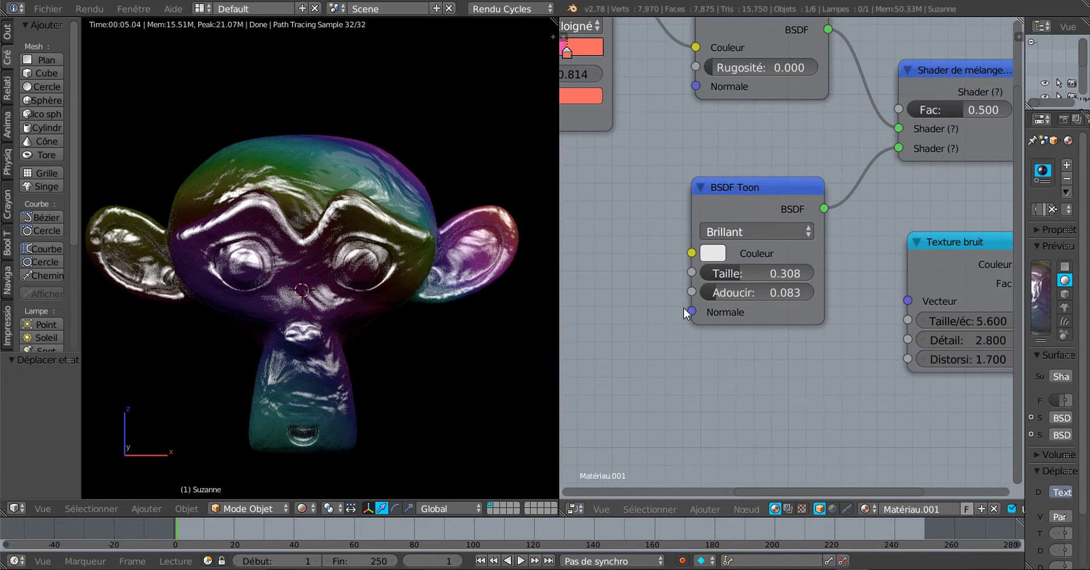
{"action": "left_click", "coordinate": [743, 229]}
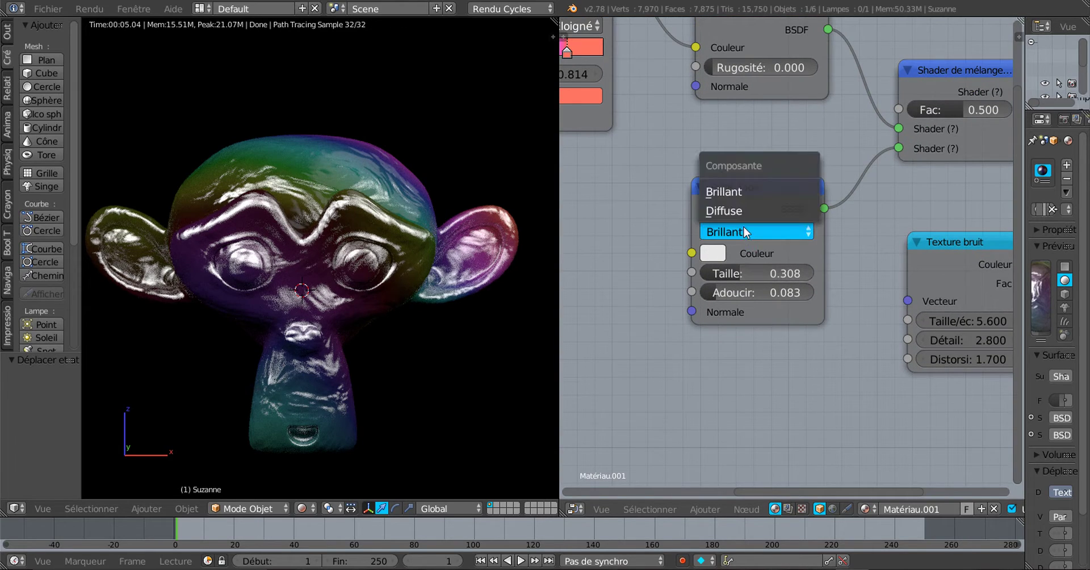
{"action": "left_click", "coordinate": [741, 210]}
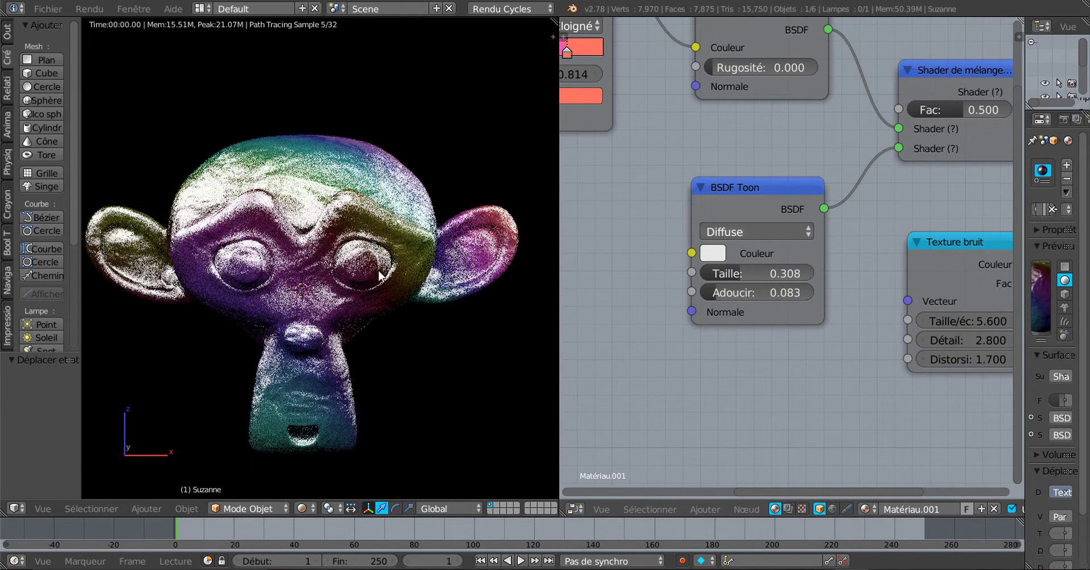
{"action": "left_click_drag", "start_coordinate": [736, 274], "coordinate": [708, 290]}
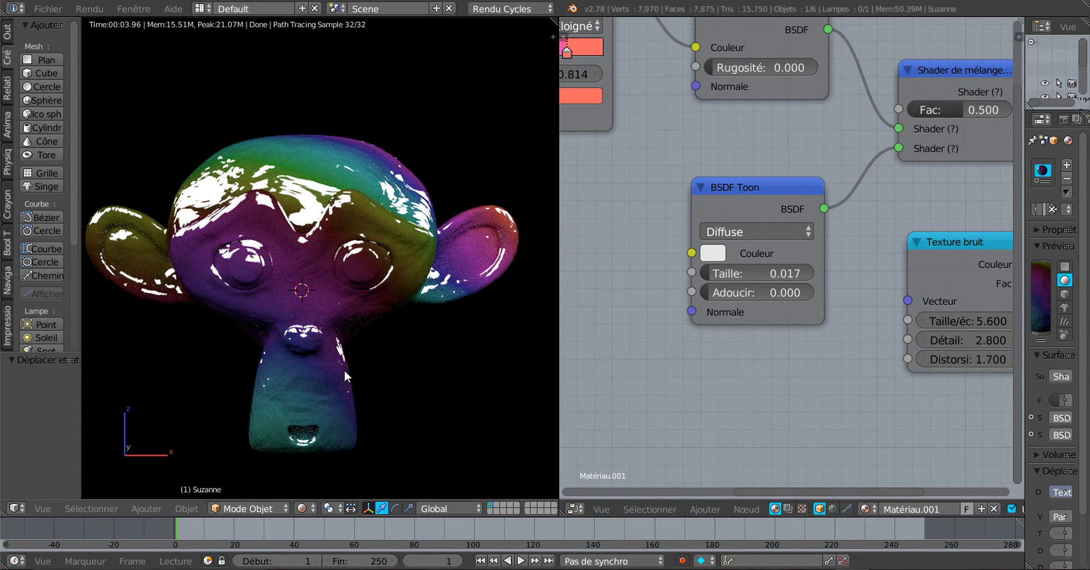
View Suzanne from an angle and sample a purple from the rendered face as the BSDF Toon colour.
{"action": "middle_click_drag", "start_coordinate": [344, 370], "coordinate": [458, 342]}
{"action": "scroll", "coordinate": [392, 343], "scroll_direction": "up", "scroll_amount": 1}
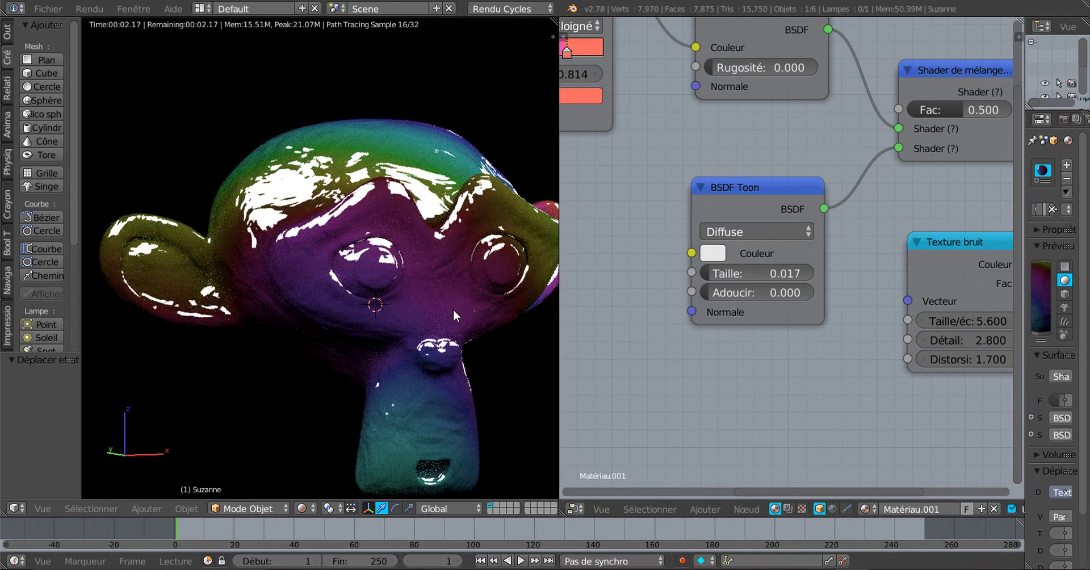
{"action": "middle_click_drag", "start_coordinate": [454, 309], "coordinate": [429, 302], "text": "shift"}
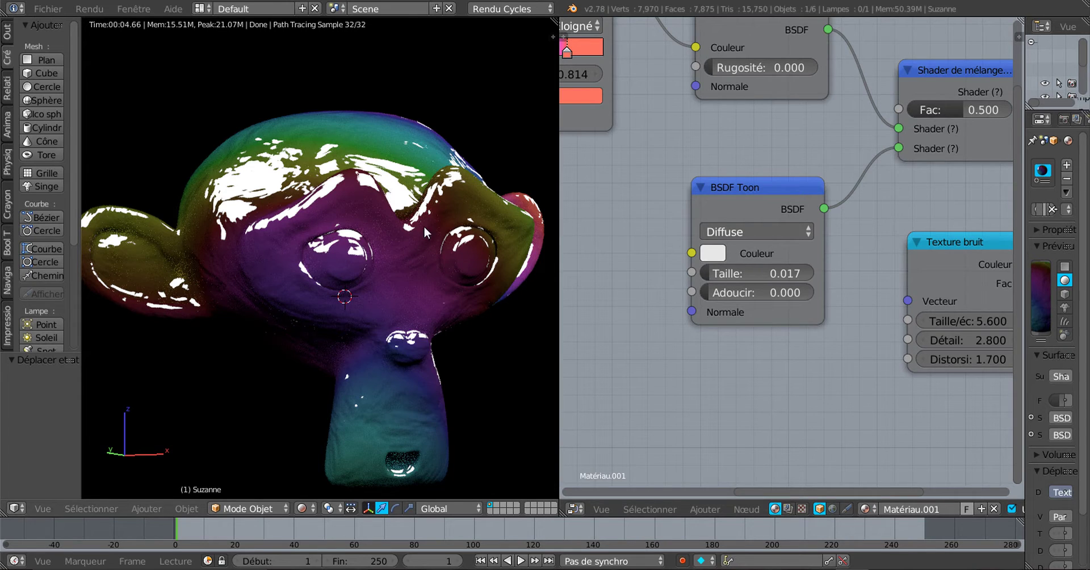
{"action": "left_click", "coordinate": [713, 252]}
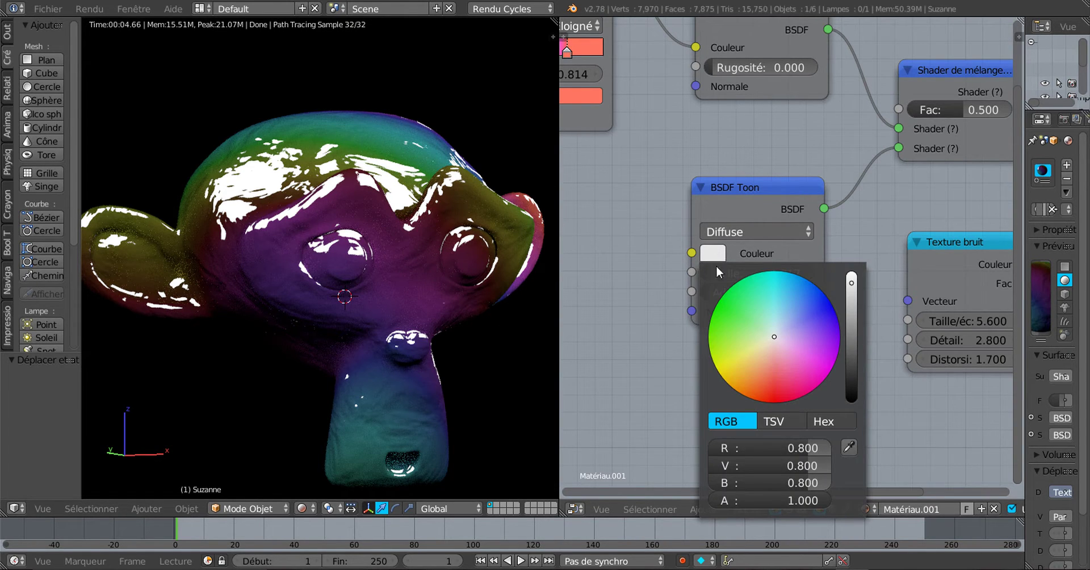
{"action": "left_click", "coordinate": [849, 449]}
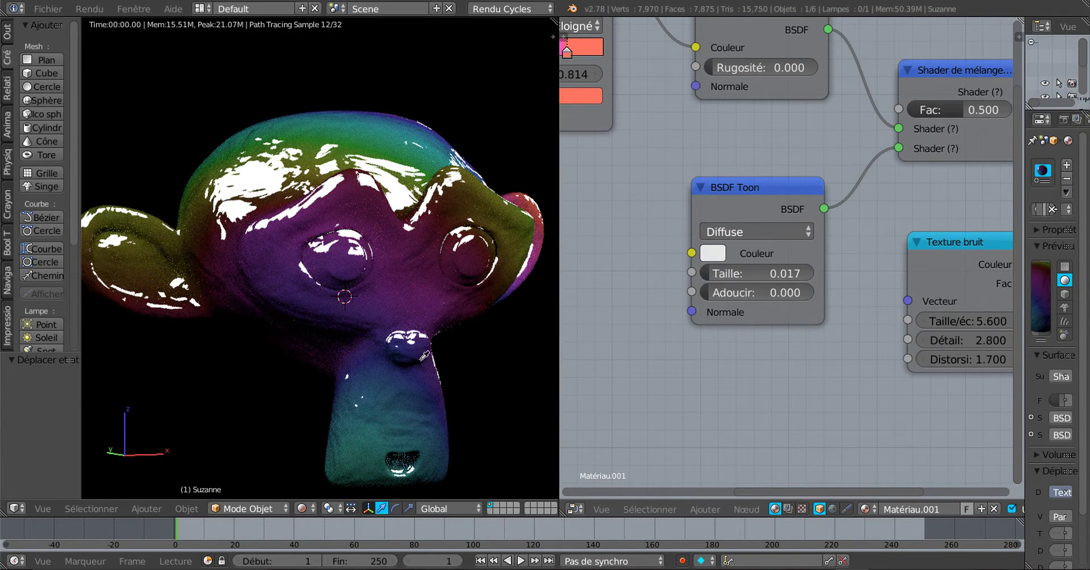
{"action": "left_click", "coordinate": [373, 302]}
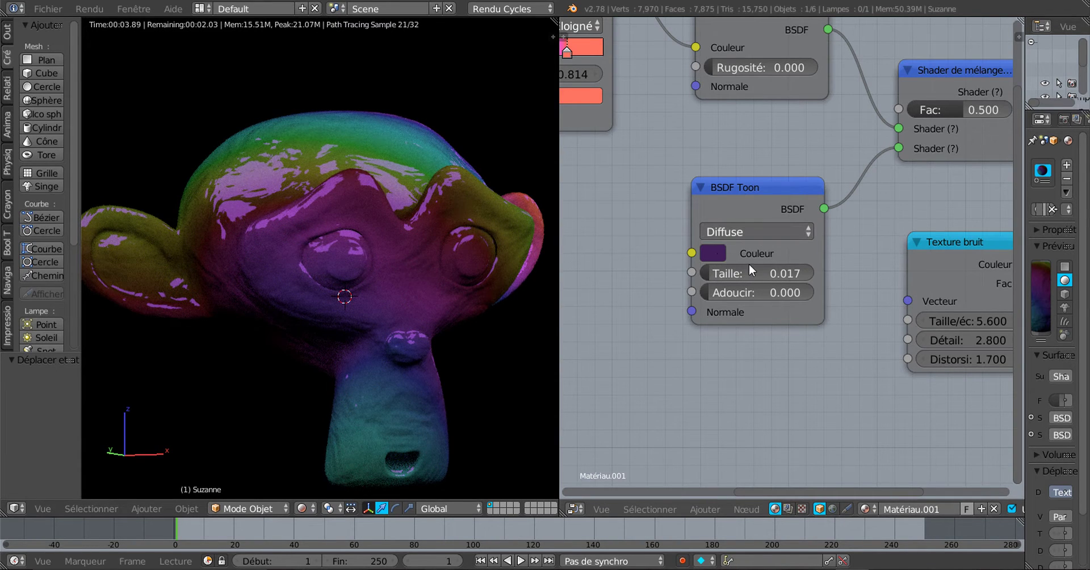
Try different brightness levels for the BSDF Toon colour, from near black and black up to a brighter purple.
{"action": "left_click", "coordinate": [713, 253]}
{"action": "left_click_drag", "start_coordinate": [850, 356], "coordinate": [851, 387]}
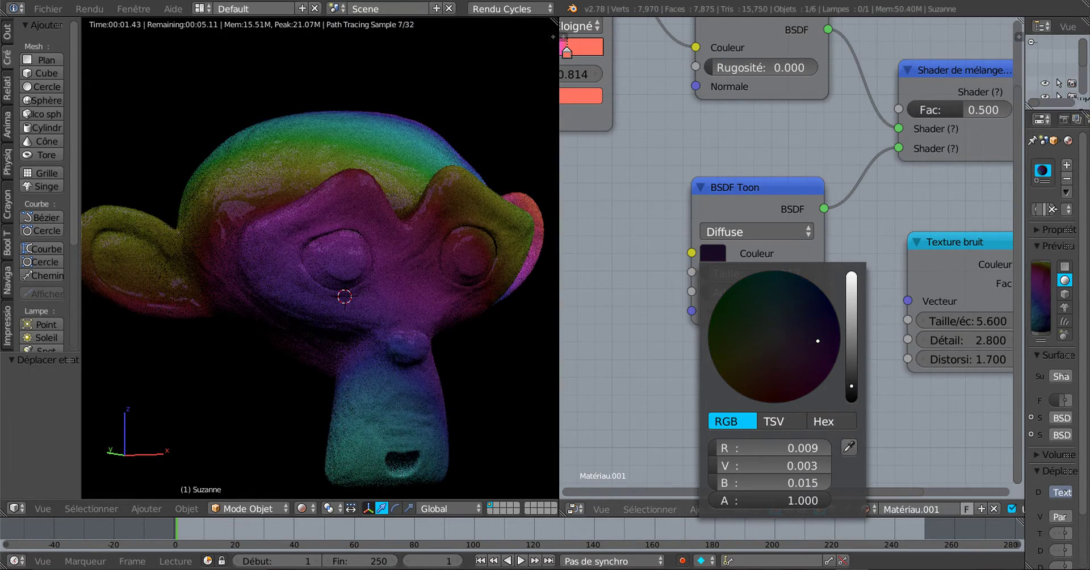
{"action": "left_click_drag", "start_coordinate": [852, 386], "coordinate": [851, 401]}
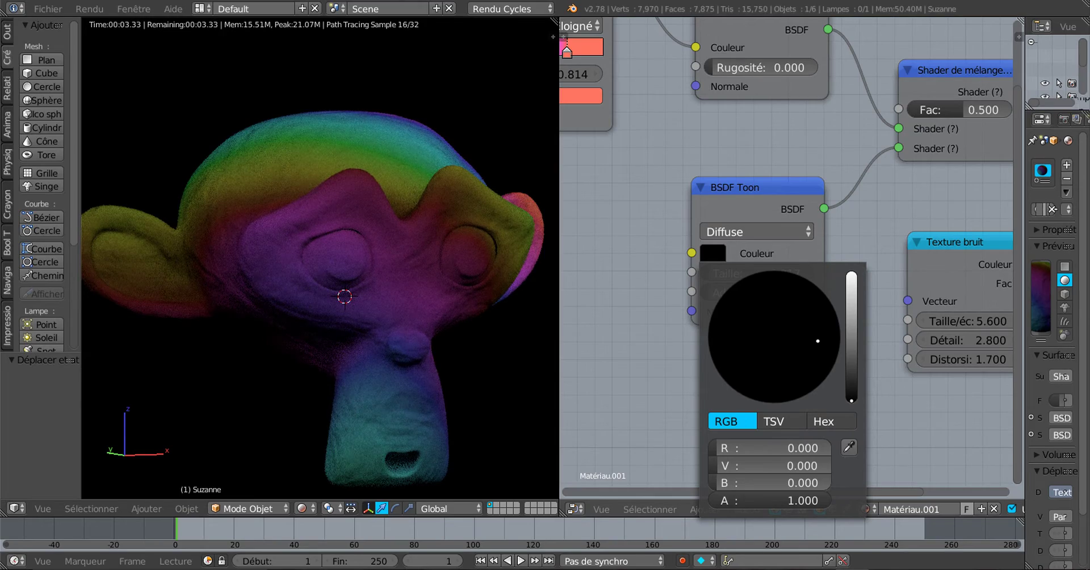
{"action": "left_click_drag", "start_coordinate": [851, 400], "coordinate": [852, 324]}
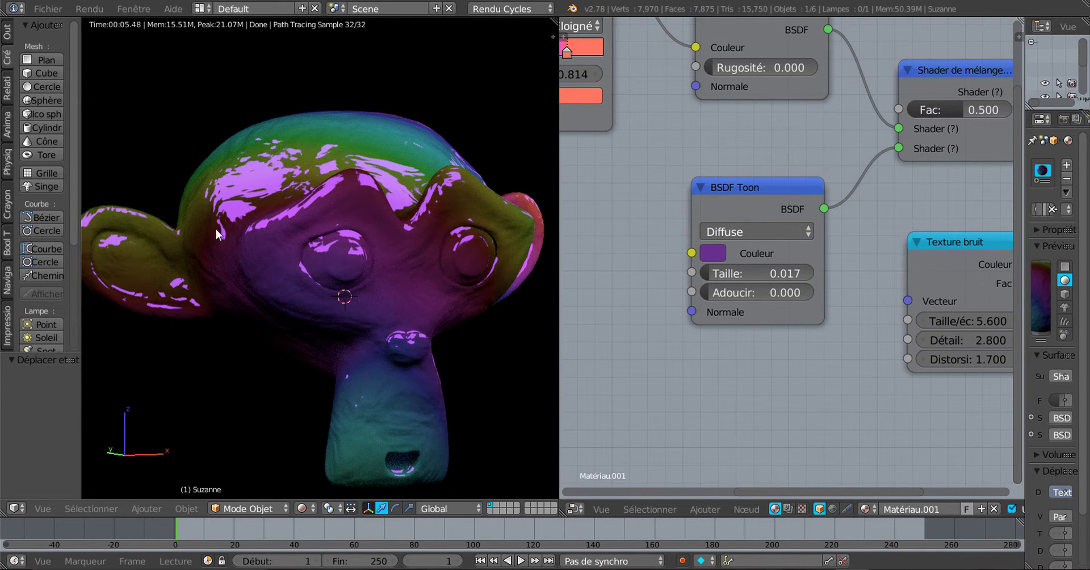
Change the BSDF Toon node's colour to a neutral grey.
{"action": "left_click", "coordinate": [710, 251]}
{"action": "left_click", "coordinate": [775, 339]}
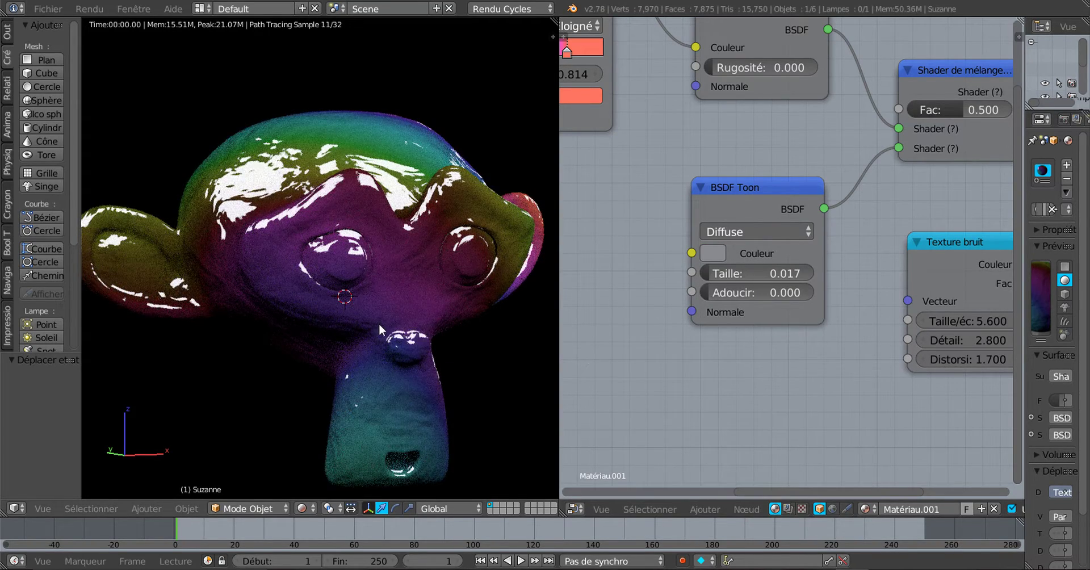
{"action": "scroll", "coordinate": [380, 324], "scroll_direction": "down", "scroll_amount": 1}
{"action": "scroll", "coordinate": [757, 372], "scroll_direction": "up", "scroll_amount": 1}
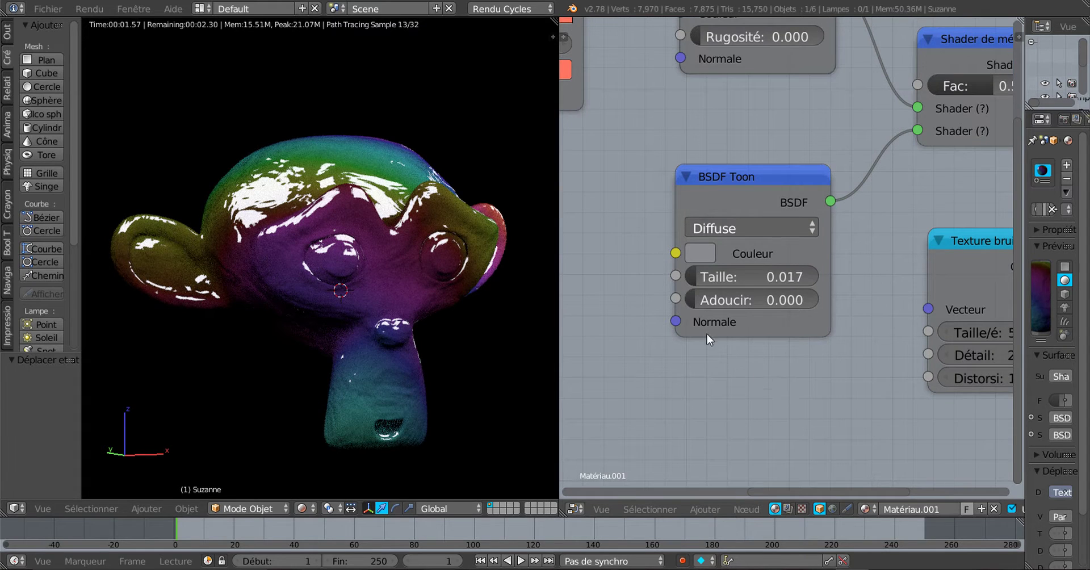
Try a Fac of 0.000 on the mix shader between diffuse and toon, and leave it at 0.045.
{"action": "scroll", "coordinate": [762, 363], "scroll_direction": "down", "scroll_amount": 4}
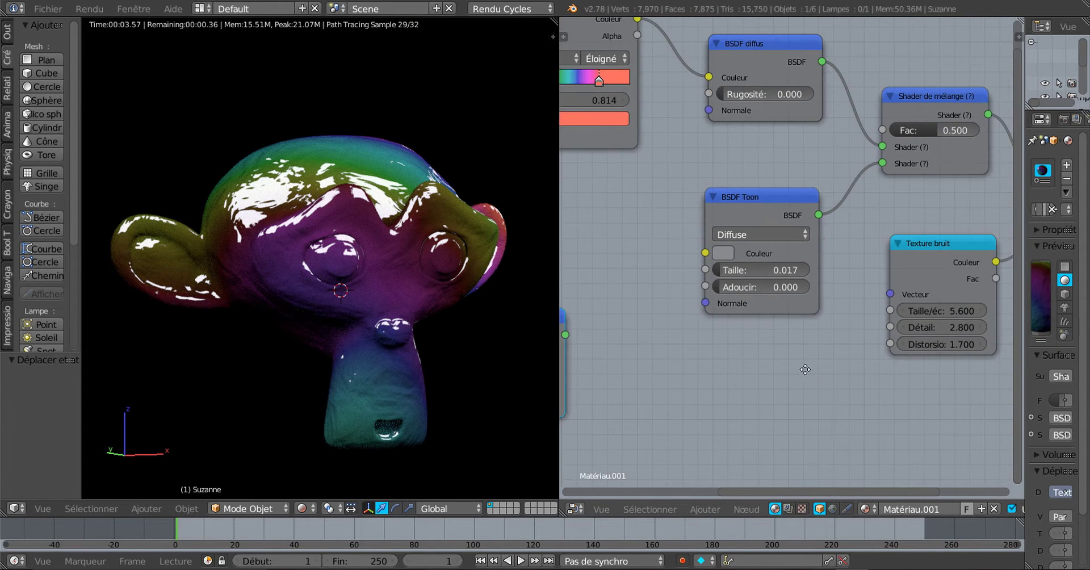
{"action": "middle_click_drag", "start_coordinate": [798, 369], "coordinate": [758, 417]}
{"action": "scroll", "coordinate": [759, 409], "scroll_direction": "down", "scroll_amount": 2}
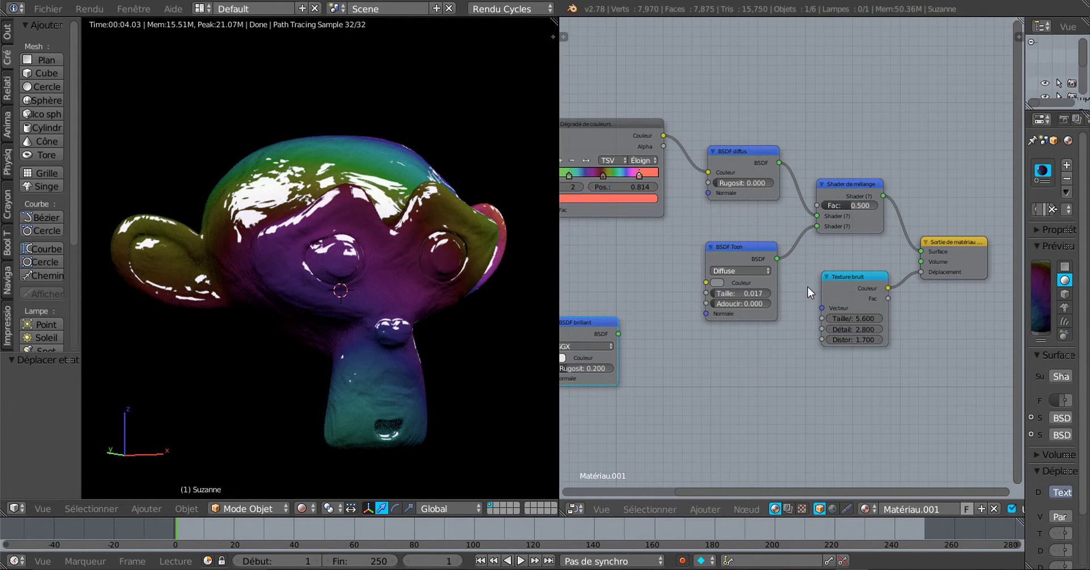
{"action": "scroll", "coordinate": [802, 232], "scroll_direction": "up", "scroll_amount": 1}
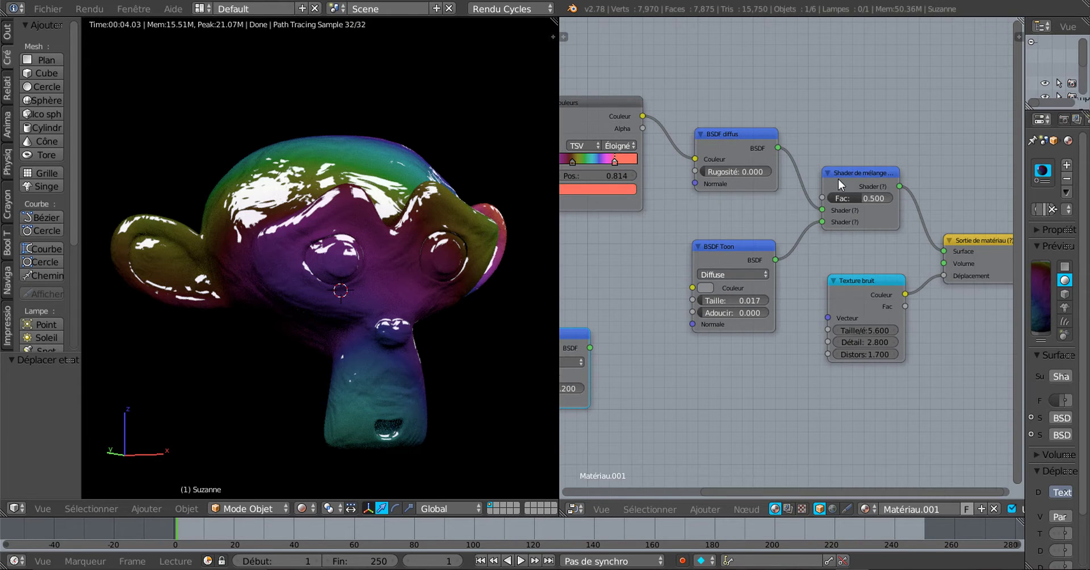
{"action": "scroll", "coordinate": [863, 182], "scroll_direction": "up", "scroll_amount": 2}
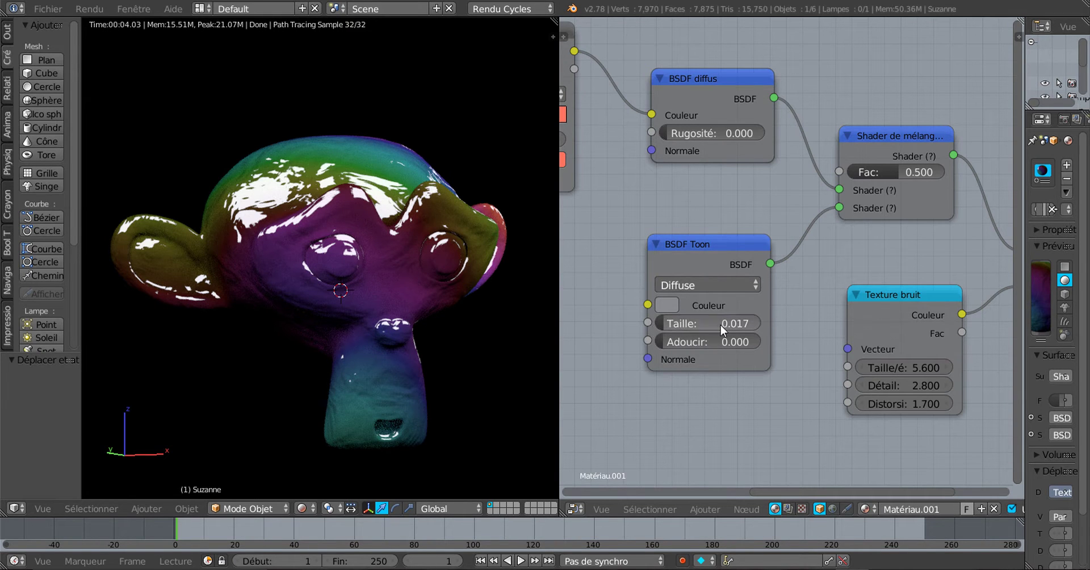
{"action": "left_click_drag", "start_coordinate": [899, 171], "coordinate": [846, 171]}
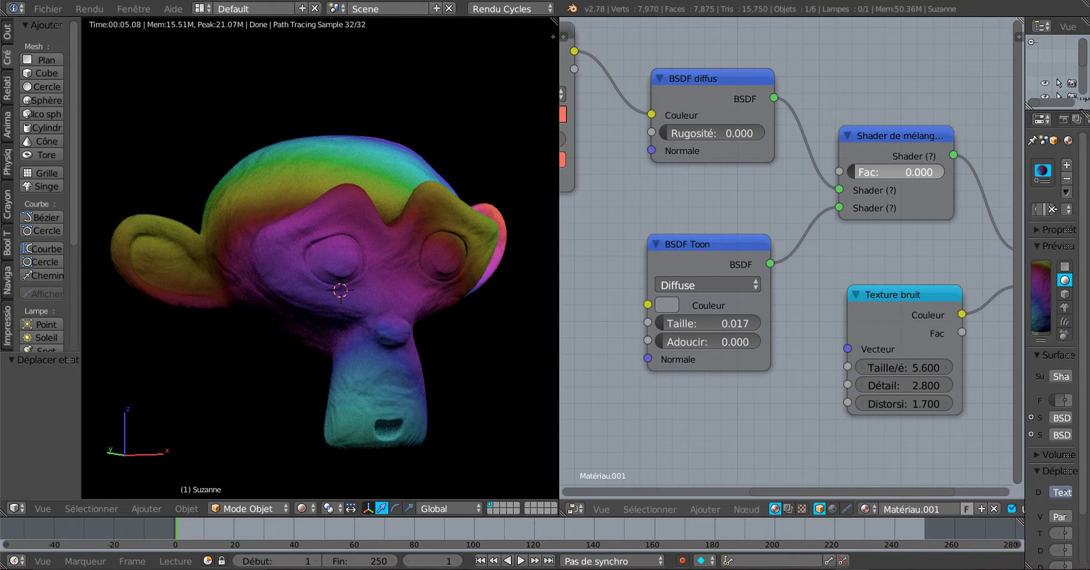
{"action": "left_click_drag", "start_coordinate": [854, 172], "coordinate": [858, 172]}
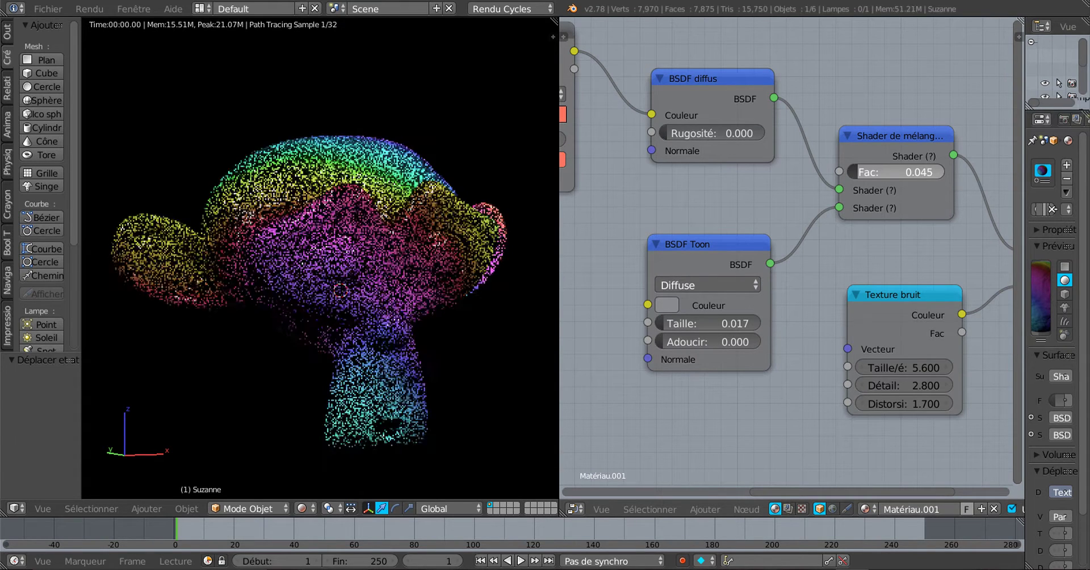
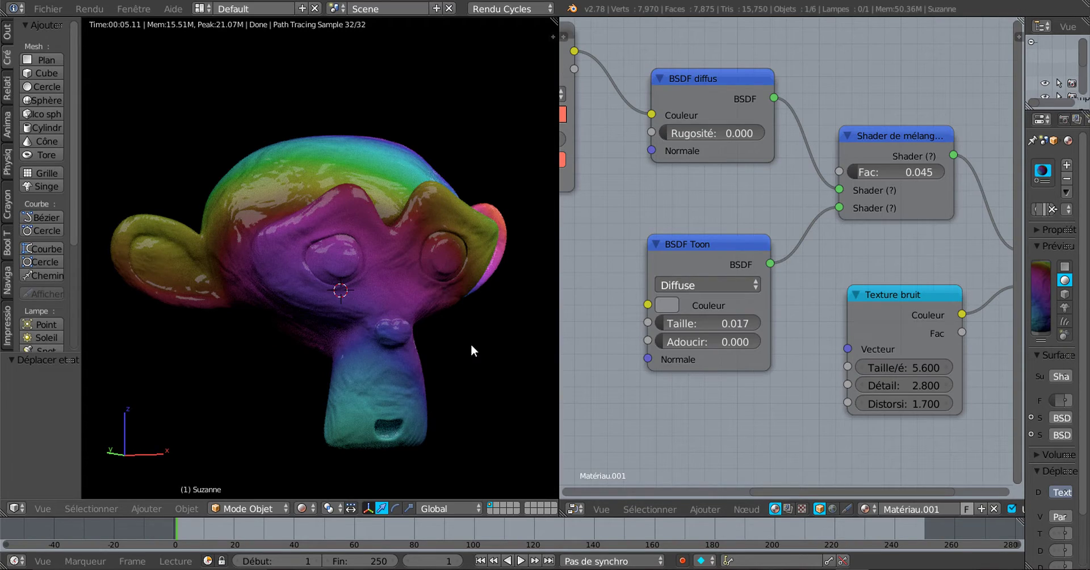
Inspect the render up close and move the texture coordinate node closer to the colour gradient node.
{"action": "scroll", "coordinate": [349, 309], "scroll_direction": "up", "scroll_amount": 3}
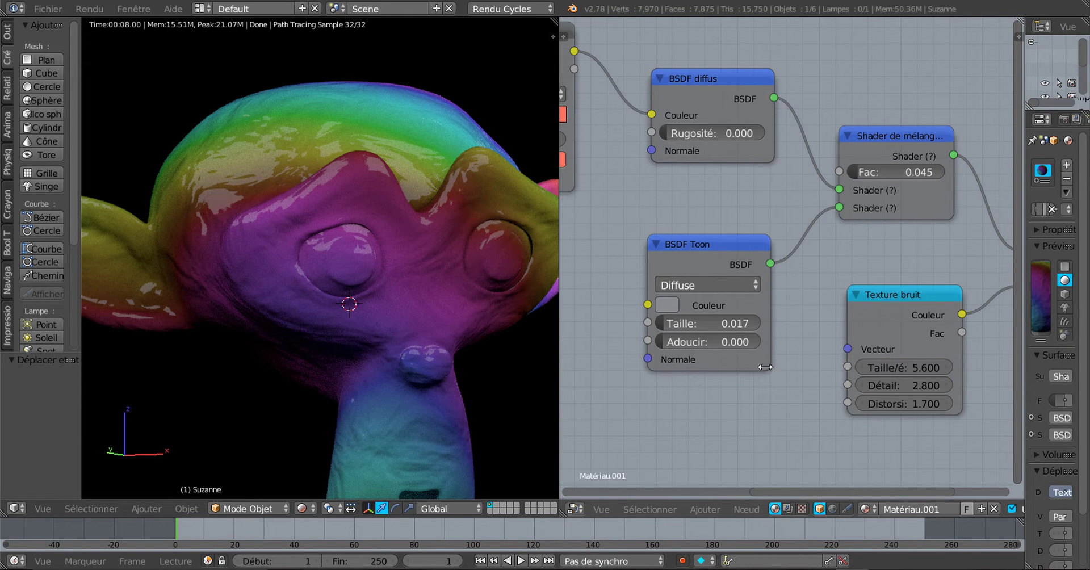
{"action": "scroll", "coordinate": [772, 386], "scroll_direction": "down", "scroll_amount": 3}
{"action": "scroll", "coordinate": [773, 386], "scroll_direction": "down", "scroll_amount": 2}
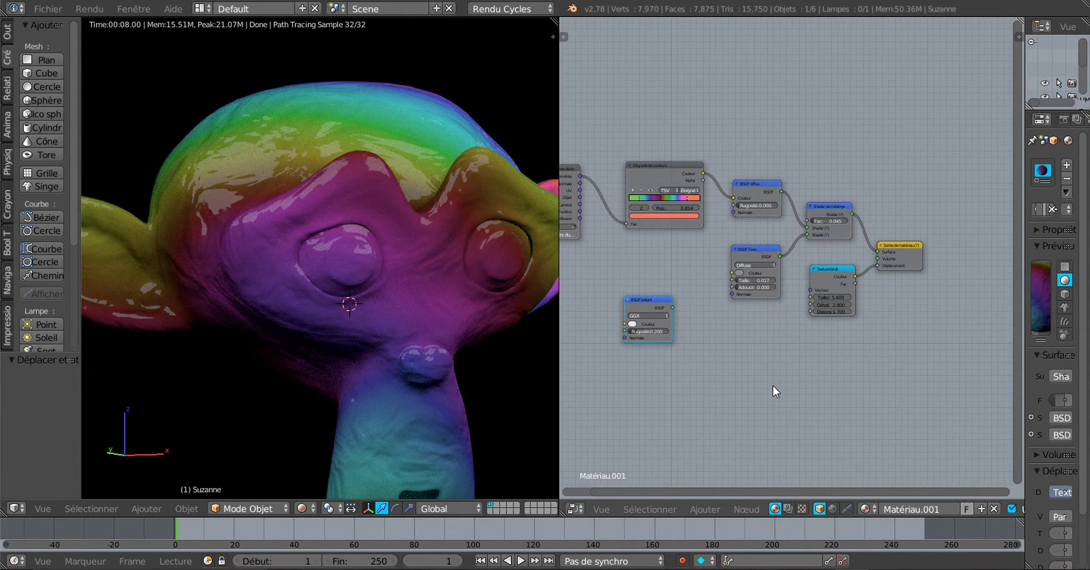
{"action": "middle_click_drag", "start_coordinate": [778, 389], "coordinate": [833, 367]}
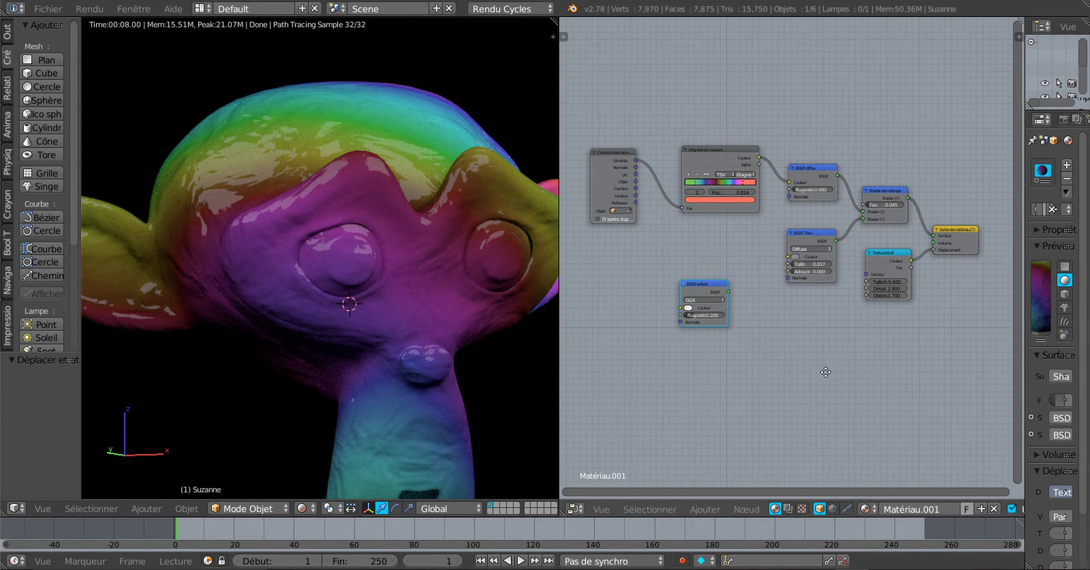
{"action": "scroll", "coordinate": [754, 332], "scroll_direction": "up", "scroll_amount": 2}
{"action": "left_click_drag", "start_coordinate": [568, 140], "coordinate": [606, 141]}
Fine-tune the mix shader's Fac to 0.044.
{"action": "scroll", "coordinate": [667, 269], "scroll_direction": "up", "scroll_amount": 1}
{"action": "scroll", "coordinate": [738, 283], "scroll_direction": "up", "scroll_amount": 1}
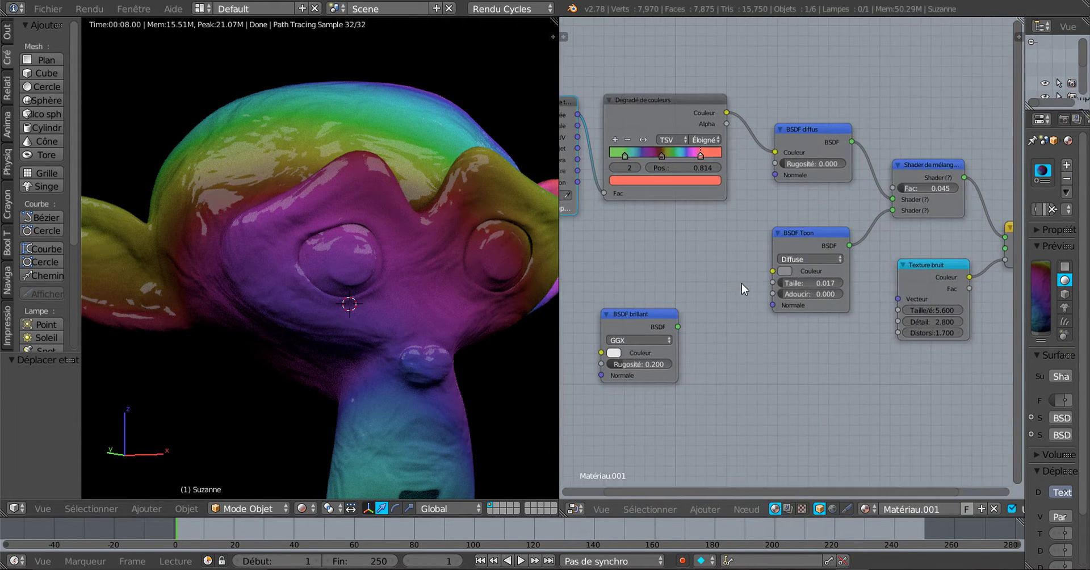
{"action": "middle_click_drag", "start_coordinate": [759, 366], "coordinate": [635, 337]}
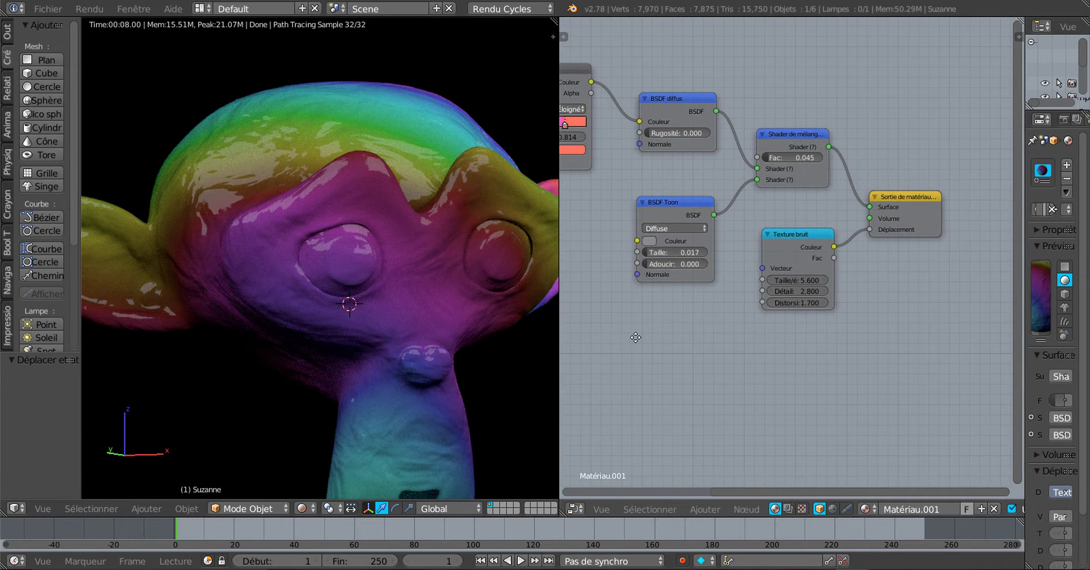
{"action": "scroll", "coordinate": [708, 337], "scroll_direction": "up", "scroll_amount": 1}
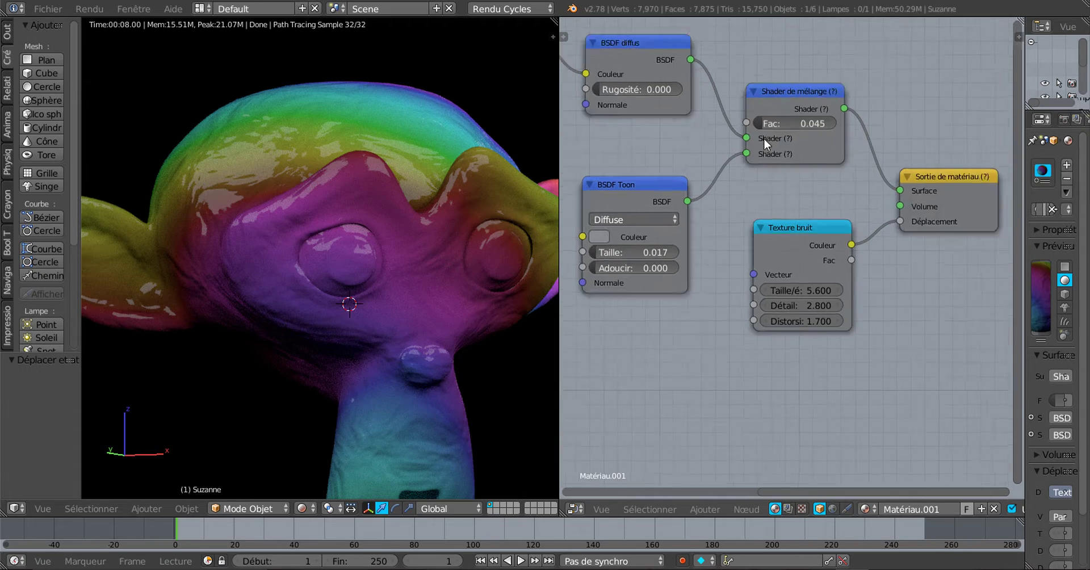
{"action": "scroll", "coordinate": [764, 138], "scroll_direction": "up", "scroll_amount": 2}
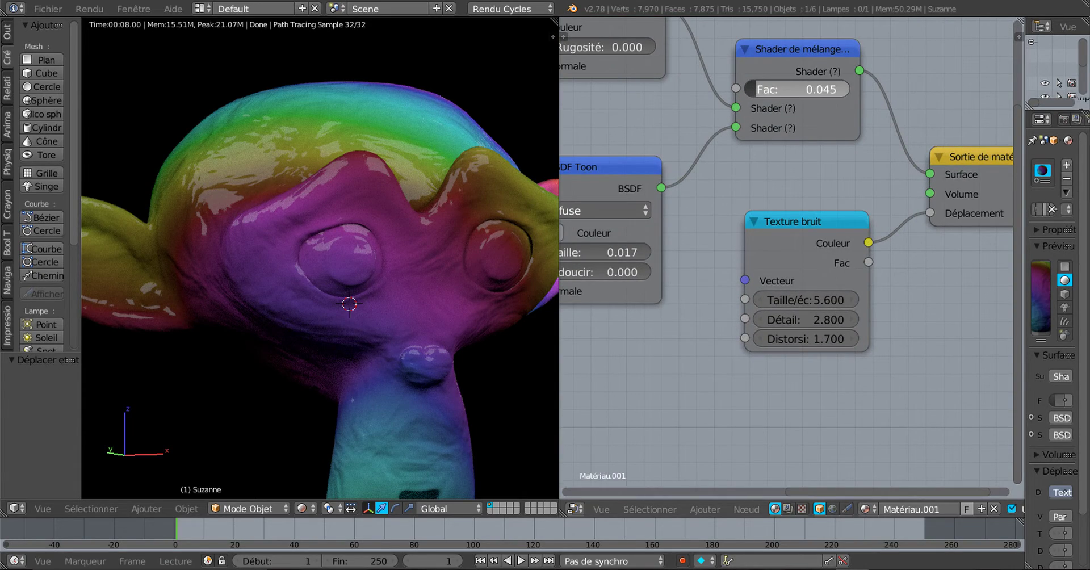
{"action": "mouse_move", "coordinate": [764, 89]}
{"action": "left_mouse_down"}
{"action": "mouse_move", "coordinate": [783, 89]}
{"action": "mouse_move", "coordinate": [752, 89]}
{"action": "left_mouse_up"}
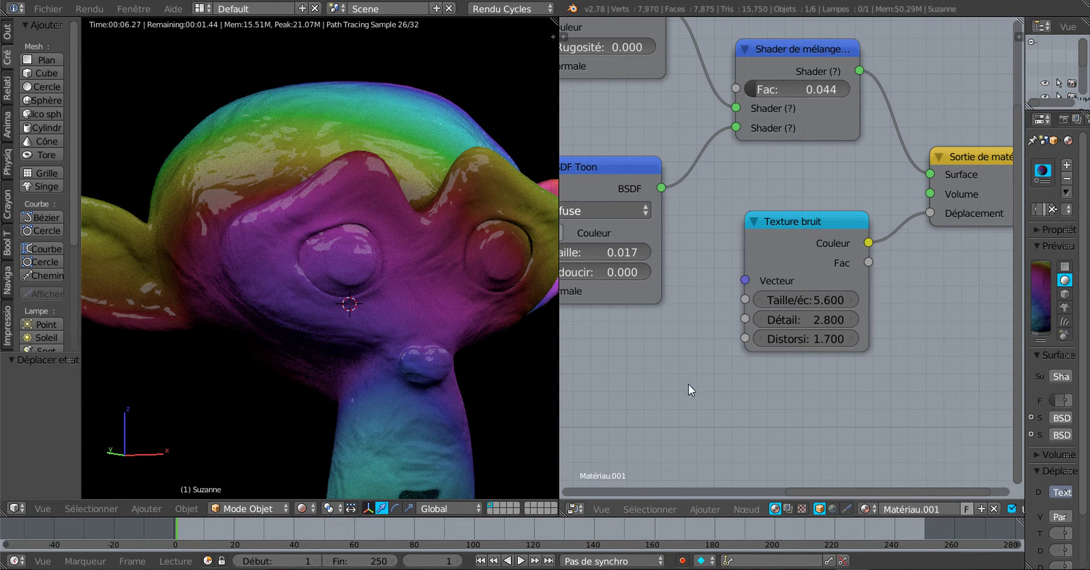
Widen the properties editor, set the Cycles render device to CPU, and narrow the editor again.
{"action": "scroll", "coordinate": [685, 370], "scroll_direction": "down", "scroll_amount": 2}
{"action": "scroll", "coordinate": [543, 361], "scroll_direction": "down", "scroll_amount": 4}
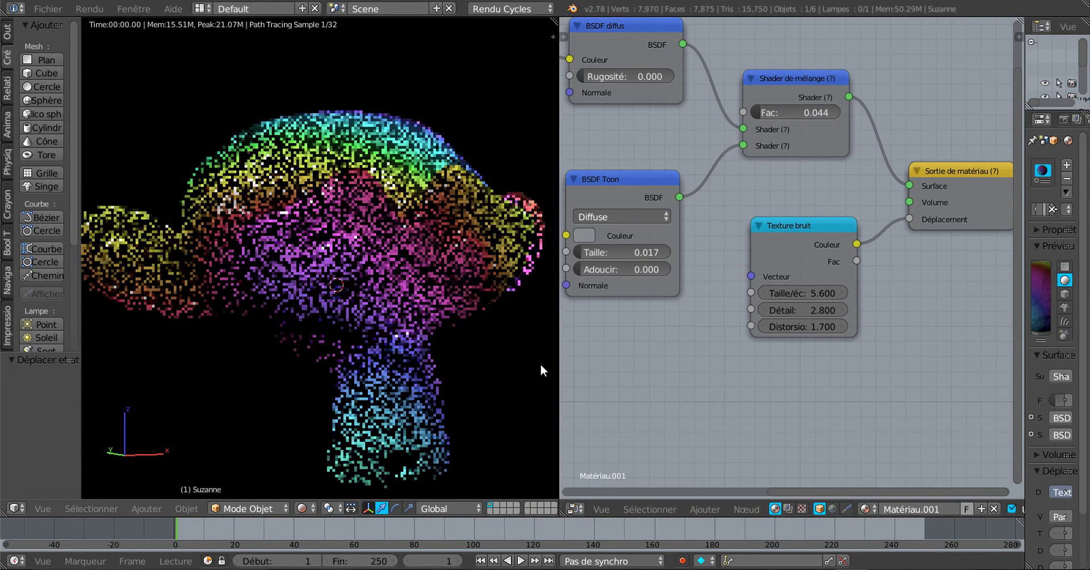
{"action": "scroll", "coordinate": [543, 370], "scroll_direction": "up", "scroll_amount": 4}
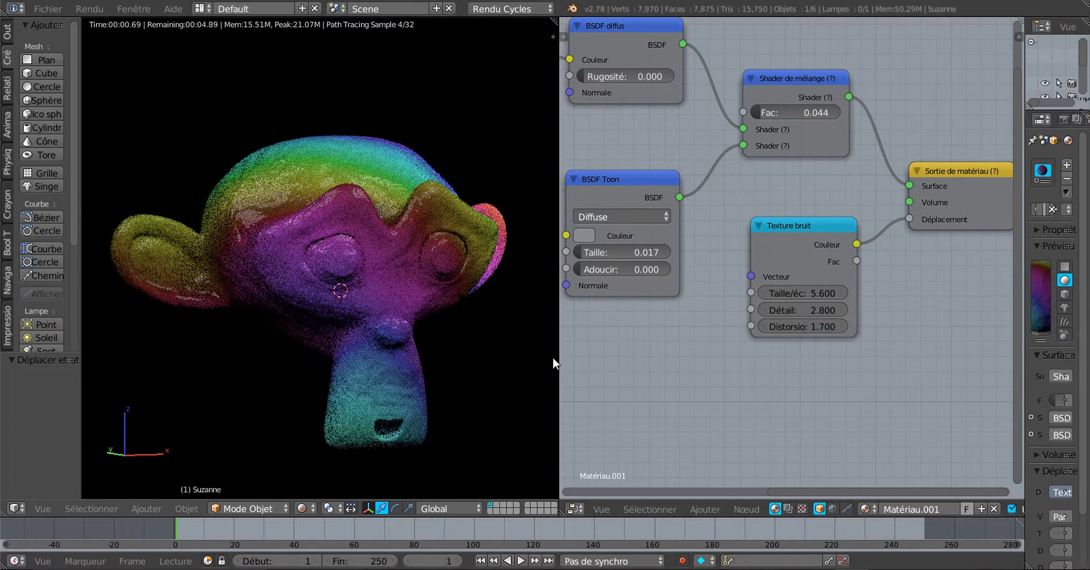
{"action": "scroll", "coordinate": [627, 356], "scroll_direction": "up", "scroll_amount": 1}
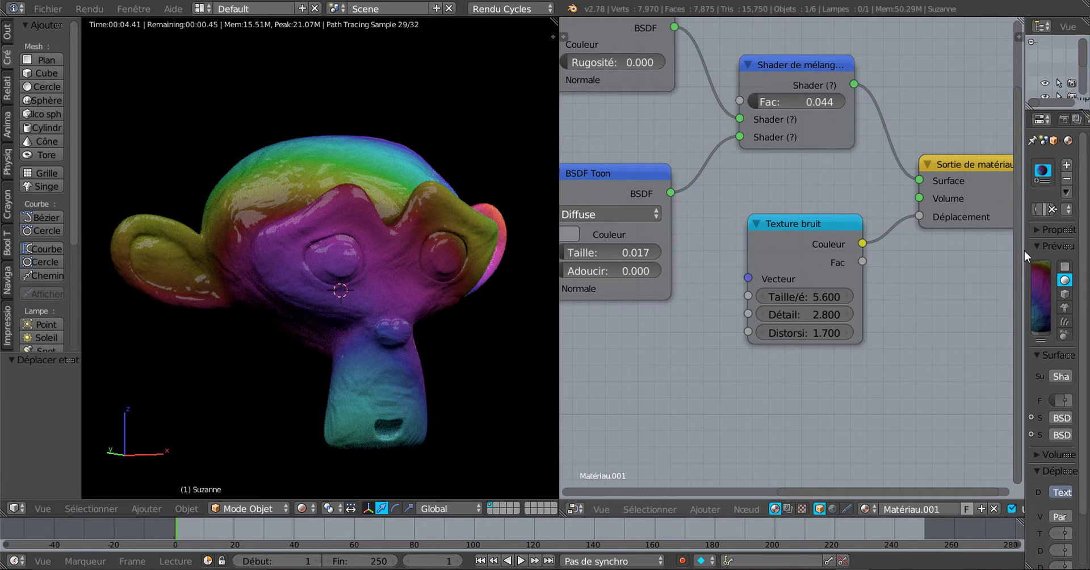
{"action": "left_click_drag", "start_coordinate": [1025, 250], "coordinate": [921, 263]}
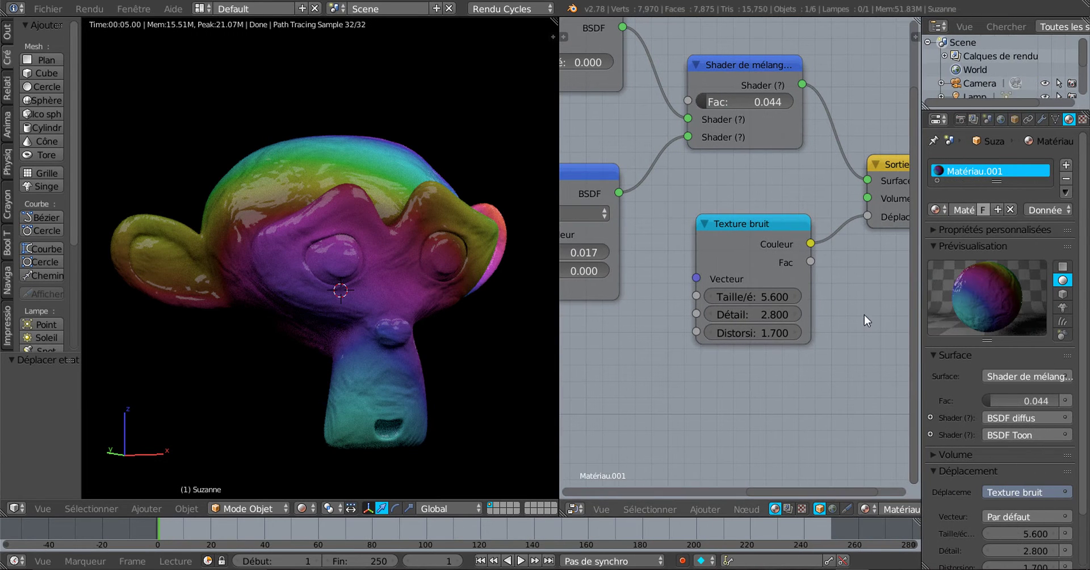
{"action": "scroll", "coordinate": [864, 315], "scroll_direction": "up", "scroll_amount": 1}
{"action": "scroll", "coordinate": [1086, 240], "scroll_direction": "down", "scroll_amount": 2}
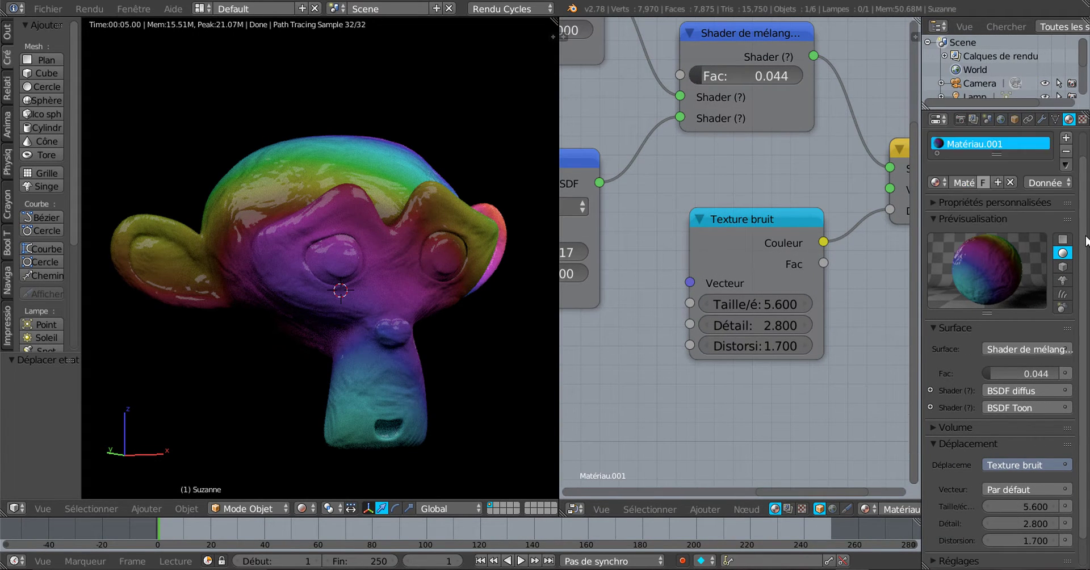
{"action": "scroll", "coordinate": [1086, 238], "scroll_direction": "up", "scroll_amount": 2}
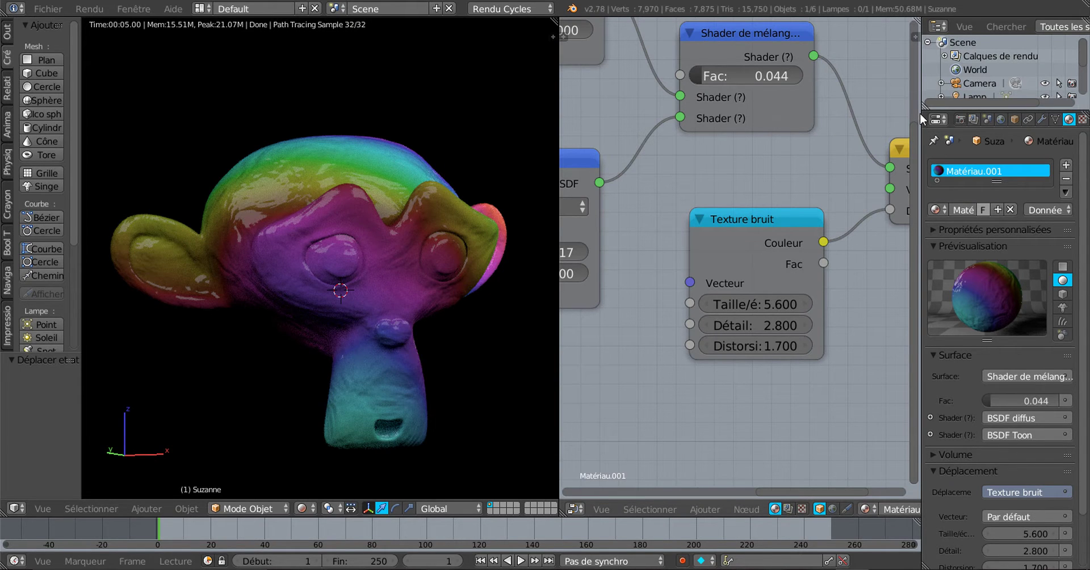
{"action": "scroll", "coordinate": [730, 156], "scroll_direction": "up", "scroll_amount": 2}
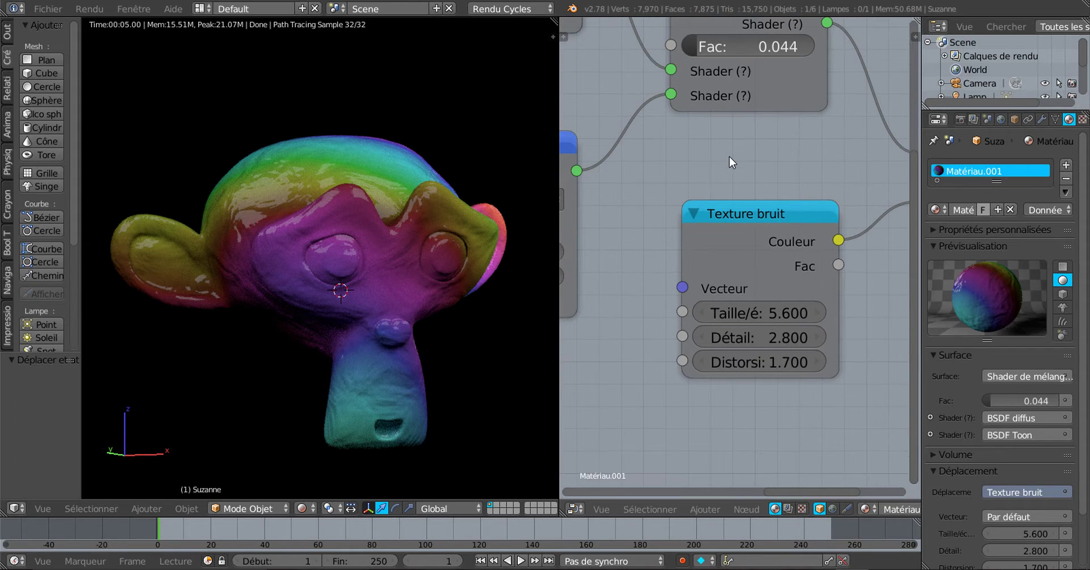
{"action": "left_click", "coordinate": [962, 120]}
{"action": "left_click", "coordinate": [1029, 233]}
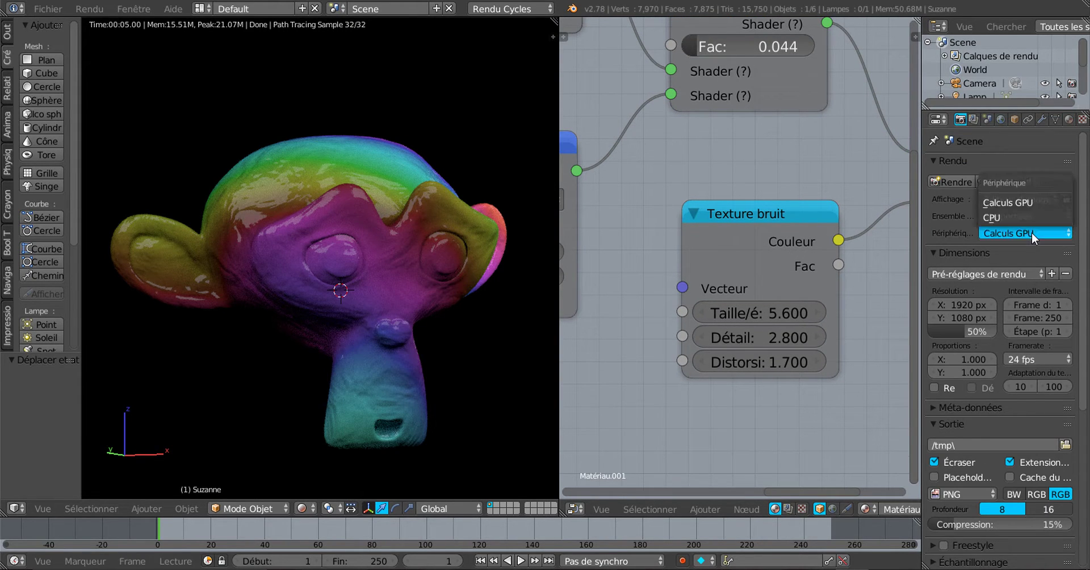
{"action": "left_click", "coordinate": [992, 217]}
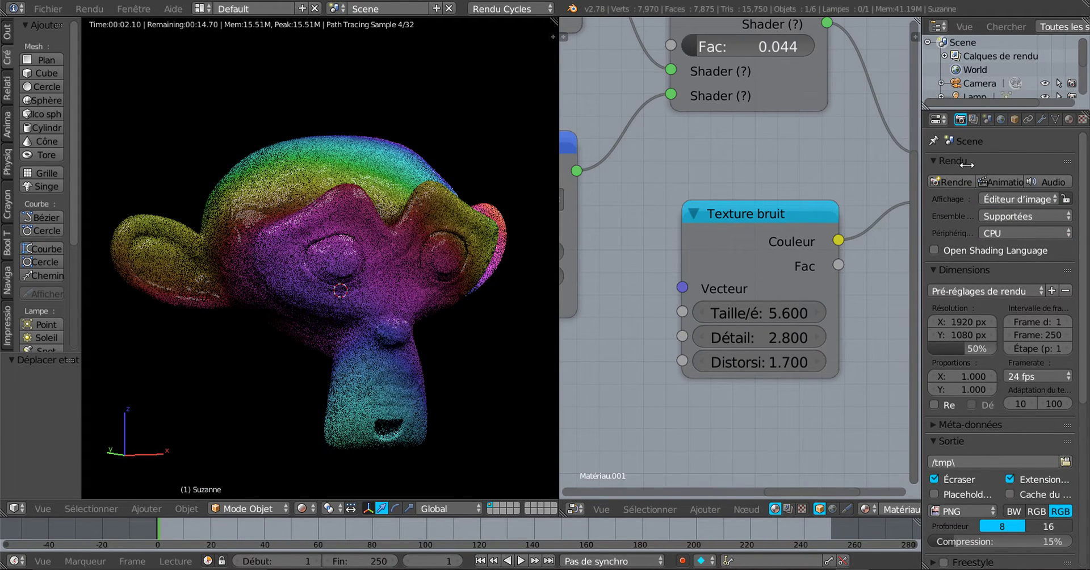
{"action": "left_click_drag", "start_coordinate": [921, 166], "coordinate": [1025, 160]}
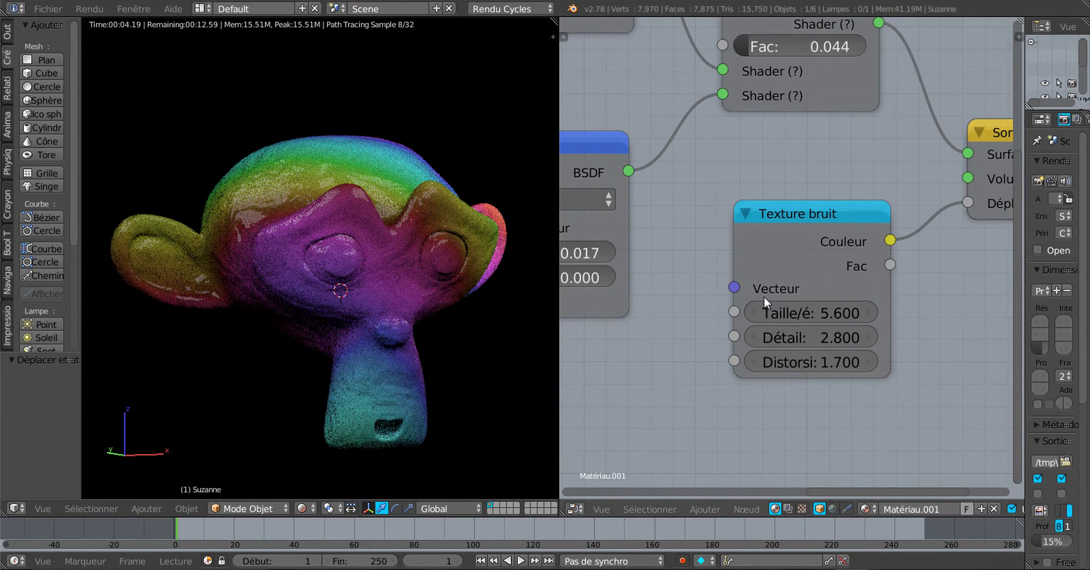
Move the BSDF Toon node slightly farther down, away from the diffuse node.
{"action": "scroll", "coordinate": [764, 296], "scroll_direction": "down", "scroll_amount": 2}
{"action": "scroll", "coordinate": [764, 296], "scroll_direction": "down", "scroll_amount": 3}
{"action": "middle_click_drag", "start_coordinate": [803, 349], "coordinate": [908, 356]}
{"action": "scroll", "coordinate": [775, 359], "scroll_direction": "up", "scroll_amount": 1}
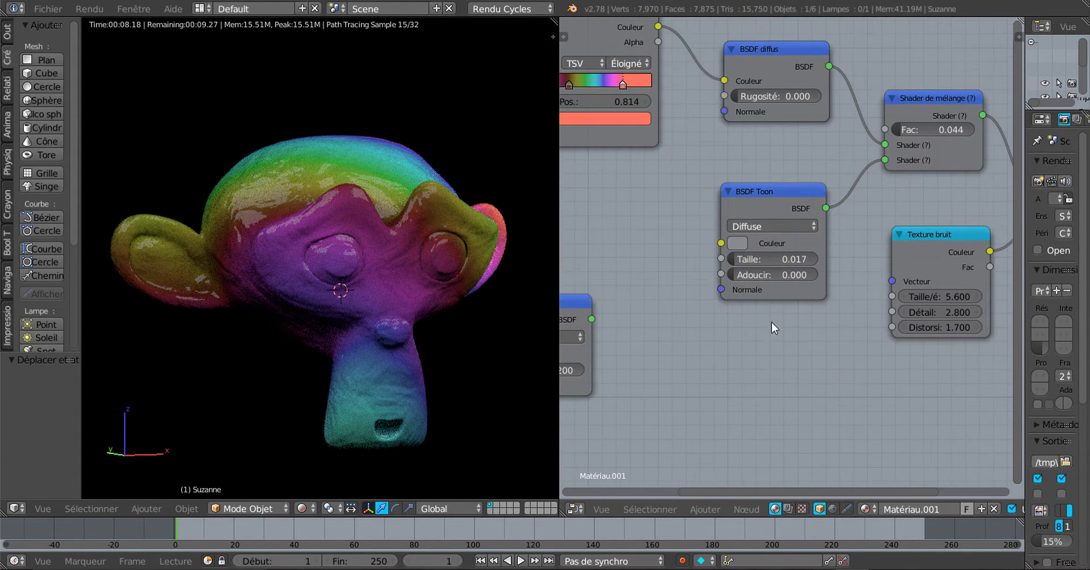
{"action": "left_click_drag", "start_coordinate": [785, 191], "coordinate": [765, 206]}
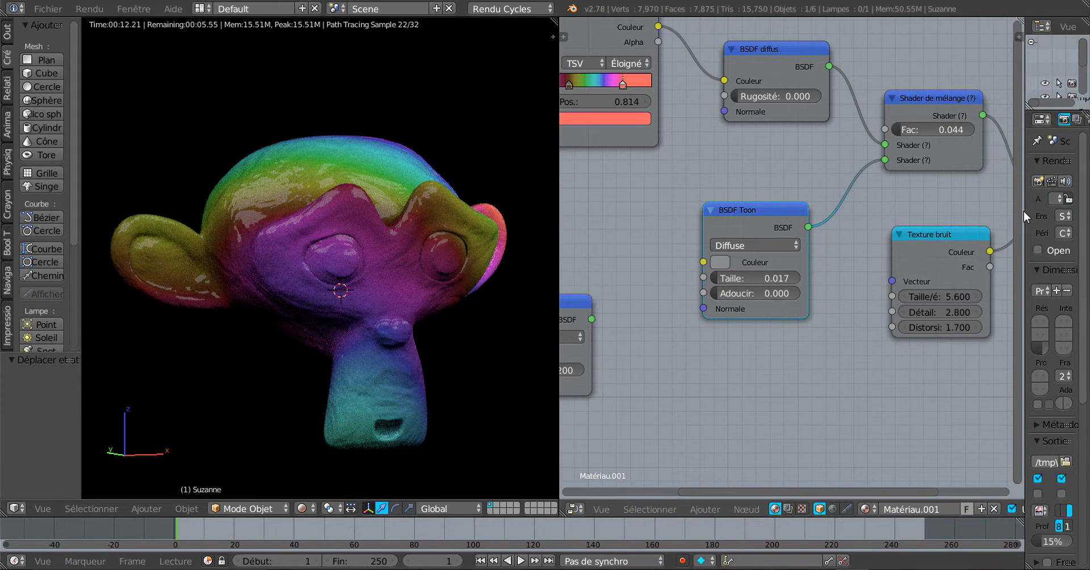
{"action": "scroll", "coordinate": [772, 290], "scroll_direction": "up", "scroll_amount": 2}
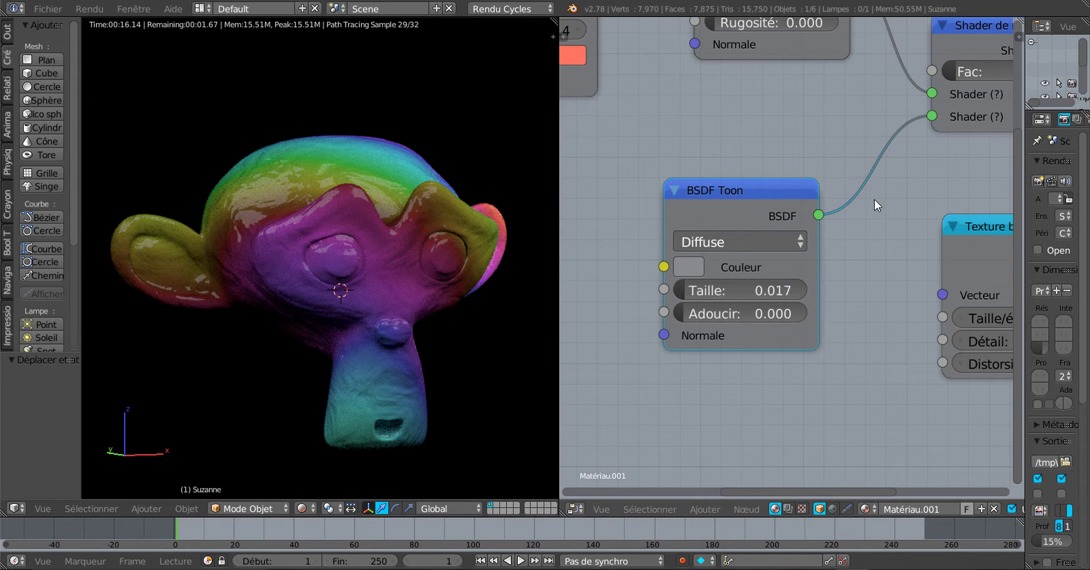
{"action": "left_click", "coordinate": [706, 241]}
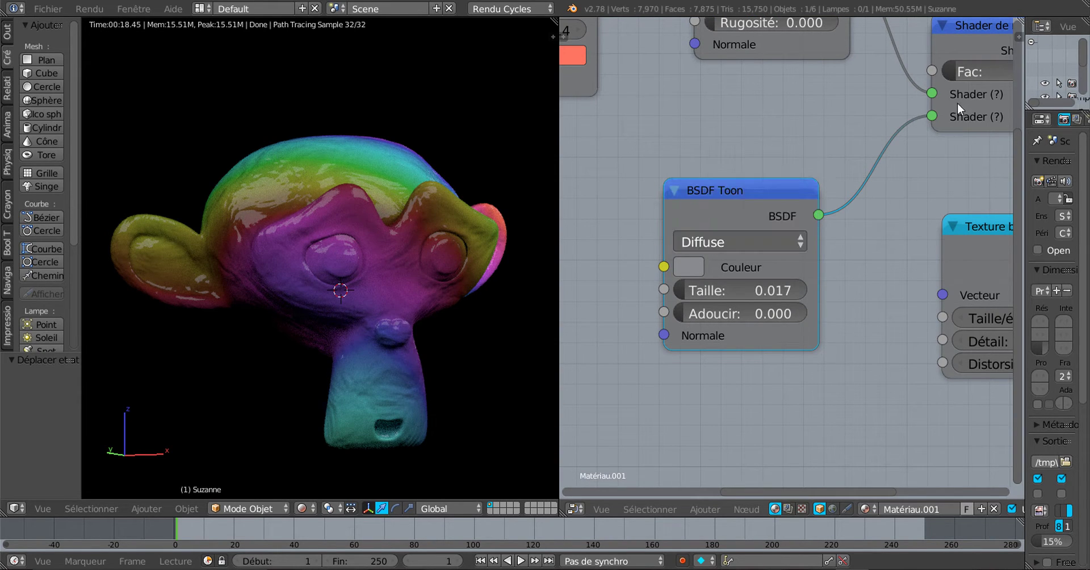
Raise the mix shader's Fac to 0.416, switch the Toon node's component to Brillant and move the node closer below the diffuse node.
{"action": "scroll", "coordinate": [901, 196], "scroll_direction": "down", "scroll_amount": 1}
{"action": "middle_click_drag", "start_coordinate": [893, 191], "coordinate": [851, 253]}
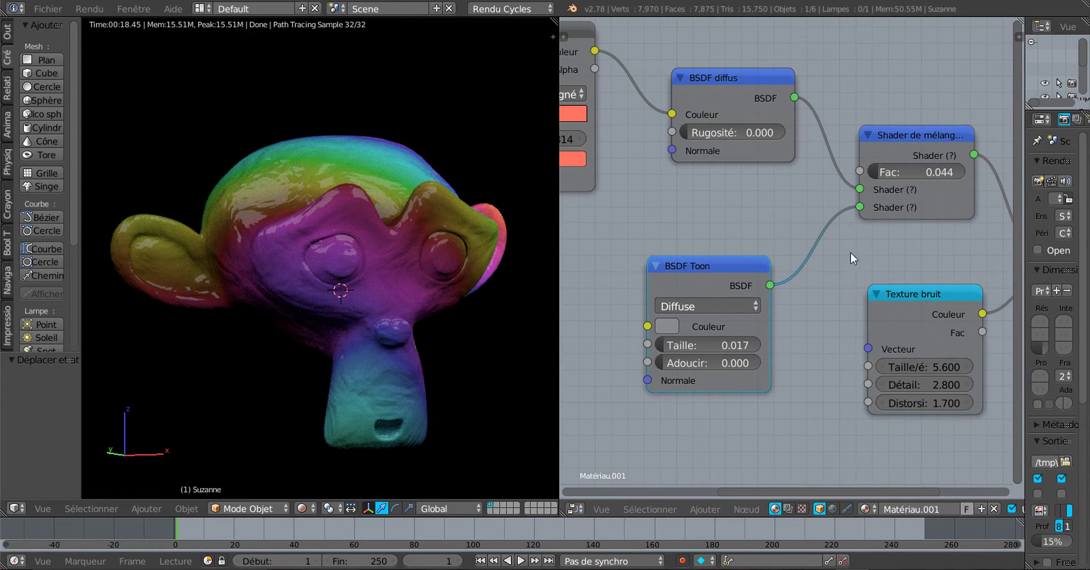
{"action": "left_click_drag", "start_coordinate": [877, 169], "coordinate": [909, 172]}
{"action": "left_click", "coordinate": [718, 312]}
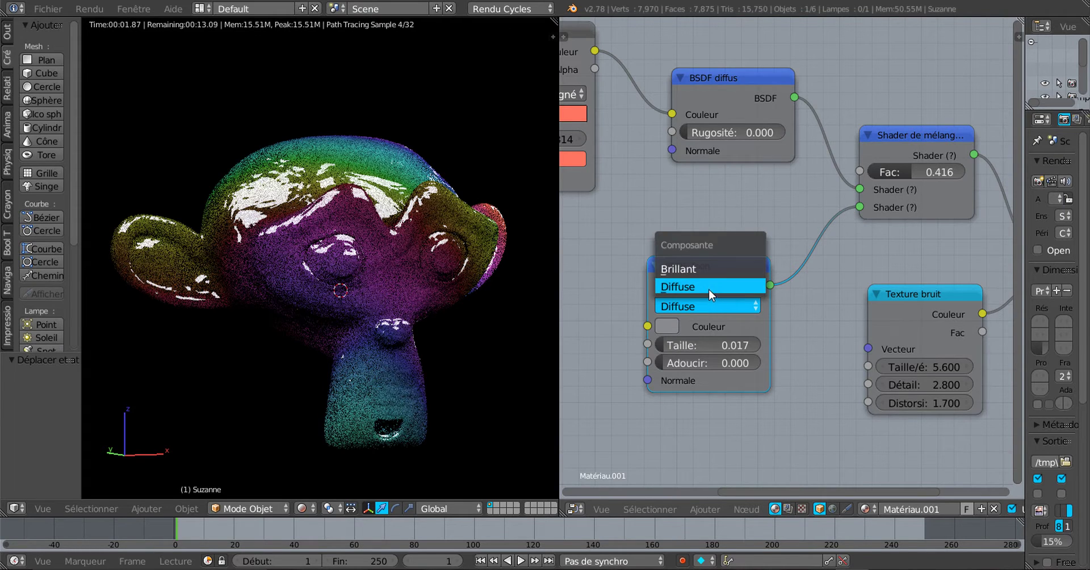
{"action": "left_click", "coordinate": [708, 269]}
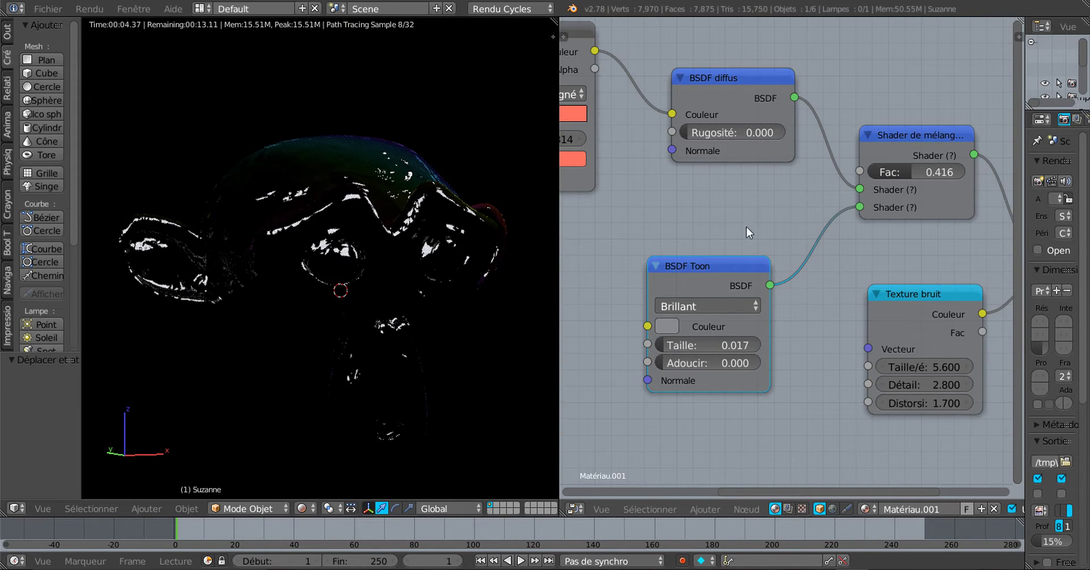
{"action": "left_click_drag", "start_coordinate": [714, 271], "coordinate": [727, 226]}
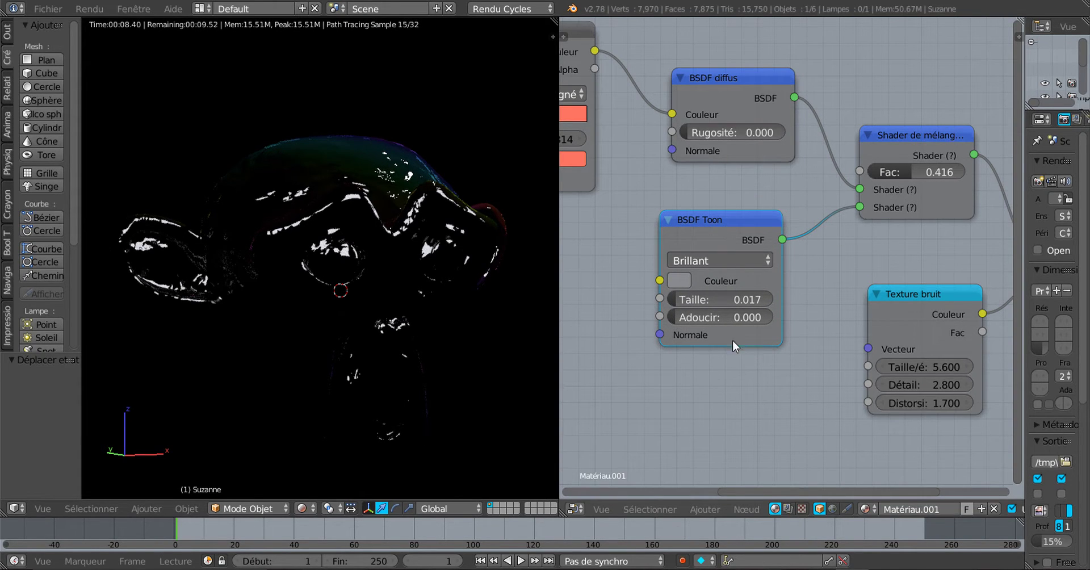
{"action": "scroll", "coordinate": [713, 342], "scroll_direction": "up", "scroll_amount": 2}
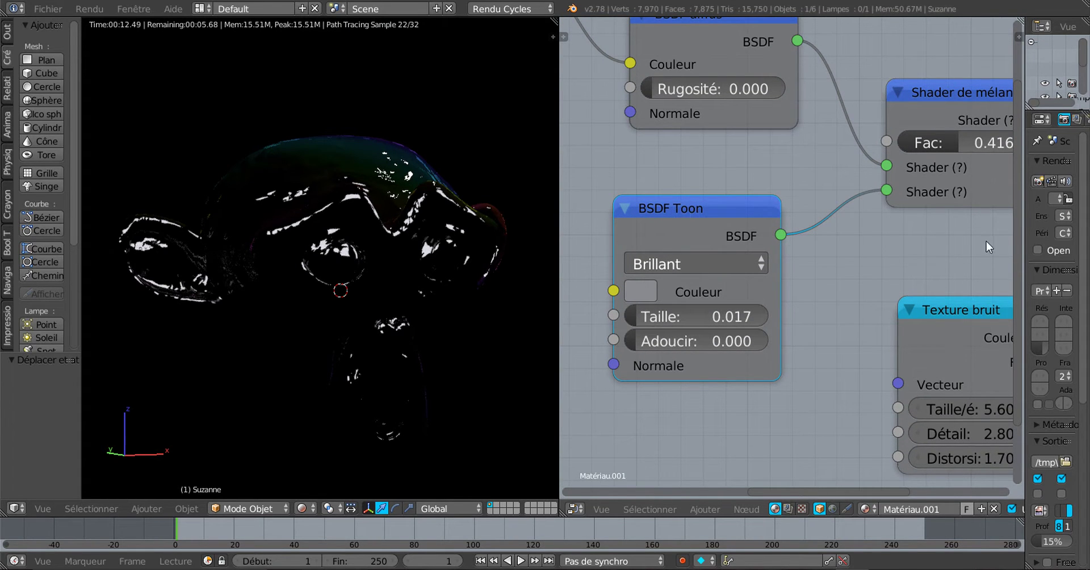
Bring up Suzanne's material settings and inspect the toon highlights from several angles, ending in the front view.
{"action": "left_click_drag", "start_coordinate": [1025, 230], "coordinate": [869, 229]}
{"action": "left_click", "coordinate": [1017, 119]}
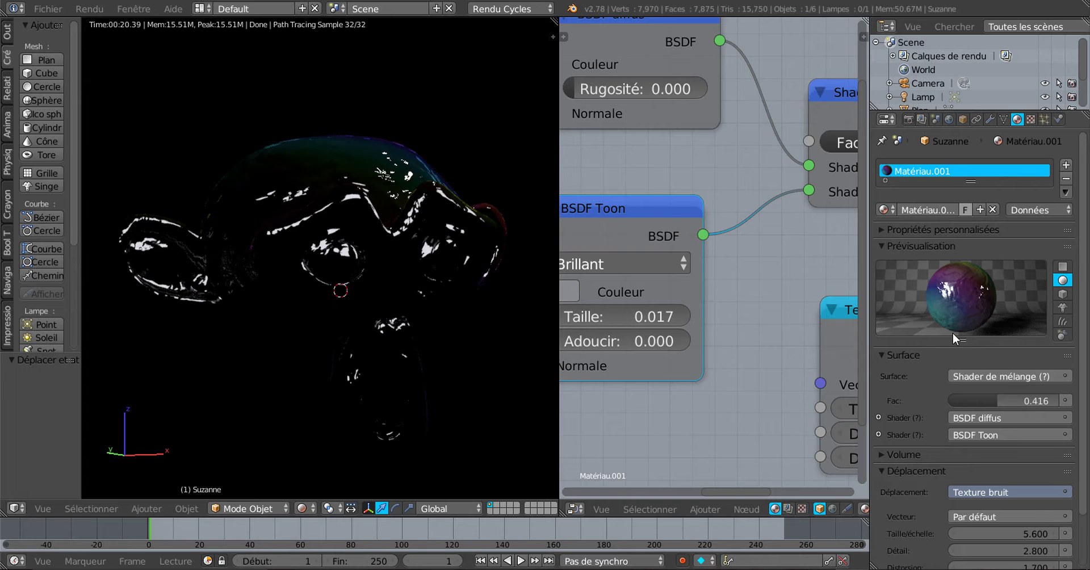
{"action": "scroll", "coordinate": [953, 333], "scroll_direction": "down", "scroll_amount": 2}
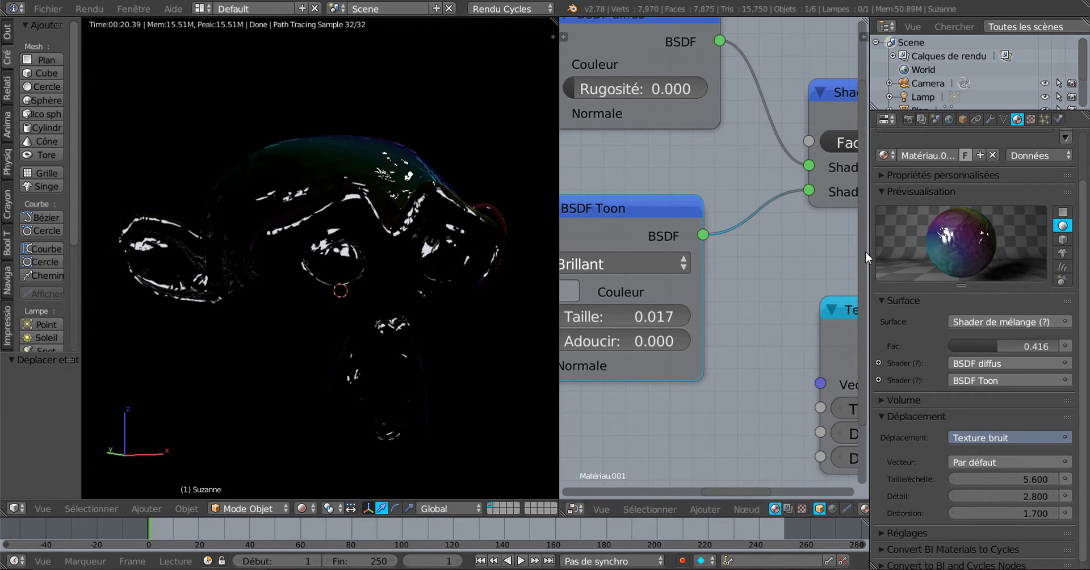
{"action": "middle_click_drag", "start_coordinate": [473, 296], "coordinate": [388, 274]}
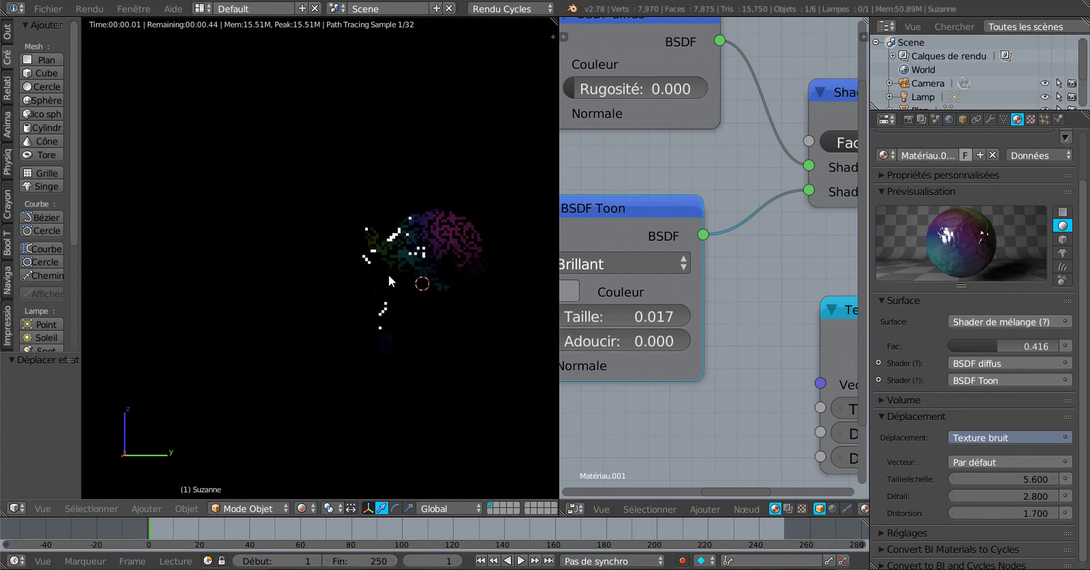
{"action": "scroll", "coordinate": [386, 282], "scroll_direction": "up", "scroll_amount": 2}
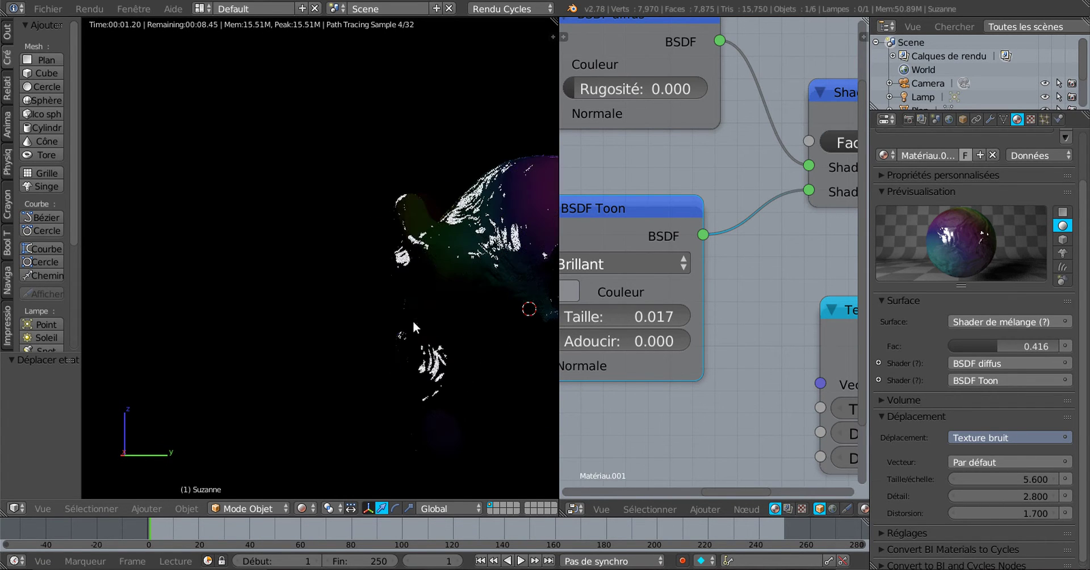
{"action": "scroll", "coordinate": [426, 296], "scroll_direction": "down", "scroll_amount": 2}
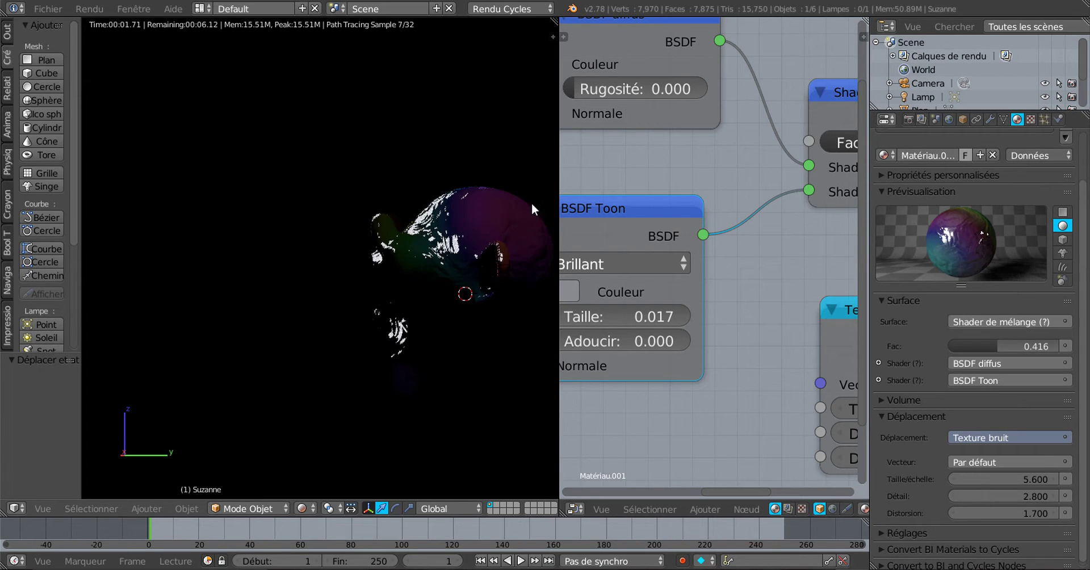
{"action": "middle_click_drag", "start_coordinate": [370, 298], "coordinate": [520, 319]}
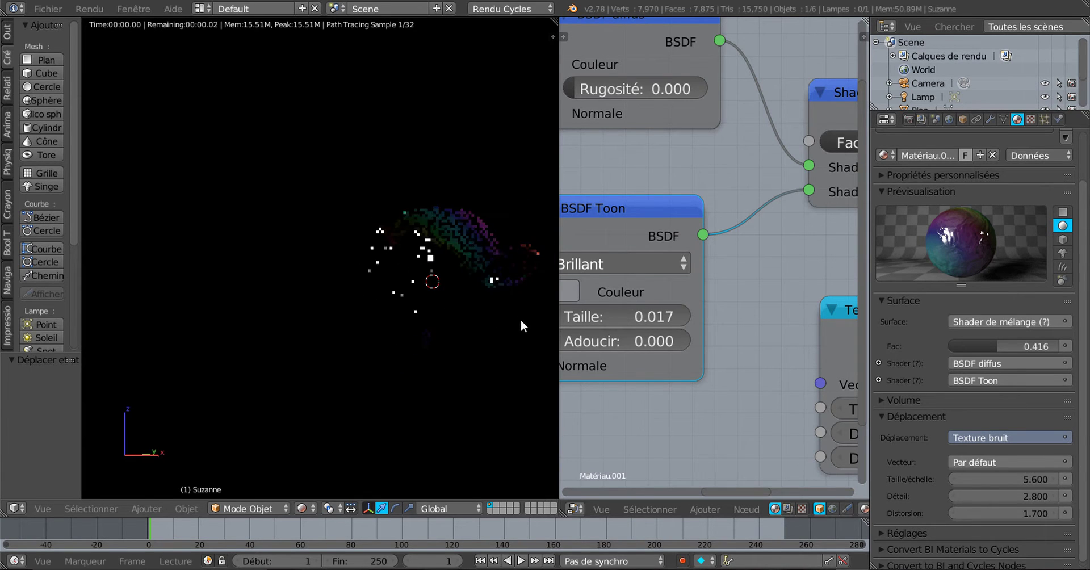
{"action": "middle_click_drag", "start_coordinate": [447, 346], "coordinate": [407, 340]}
{"action": "key", "text": "KP_1"}
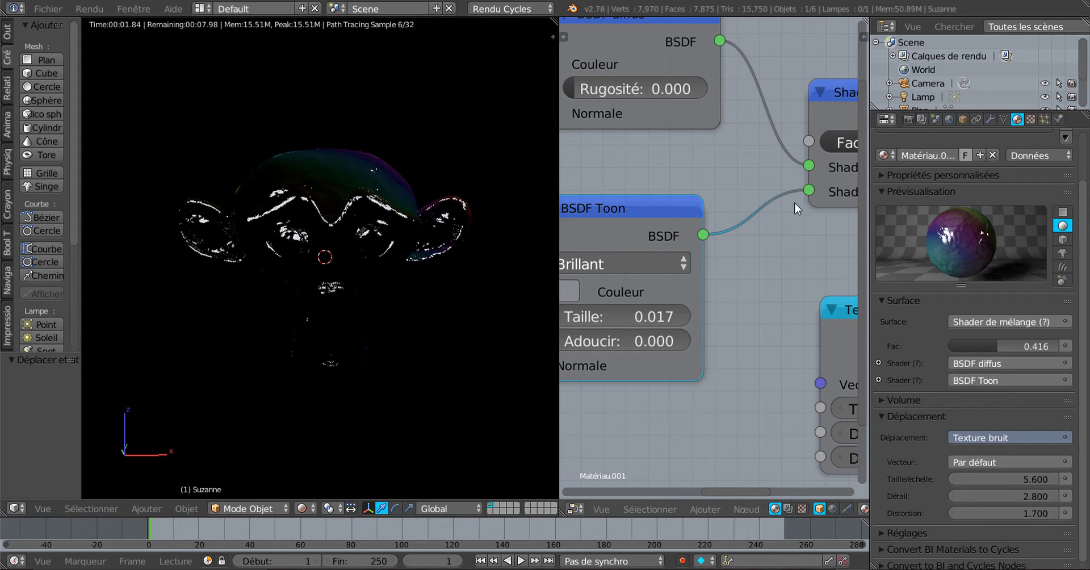
Disconnect the BSDF Toon node from the mix shader and move it down out of the way.
{"action": "left_click_drag", "start_coordinate": [808, 191], "coordinate": [764, 237]}
{"action": "scroll", "coordinate": [736, 322], "scroll_direction": "down", "scroll_amount": 1}
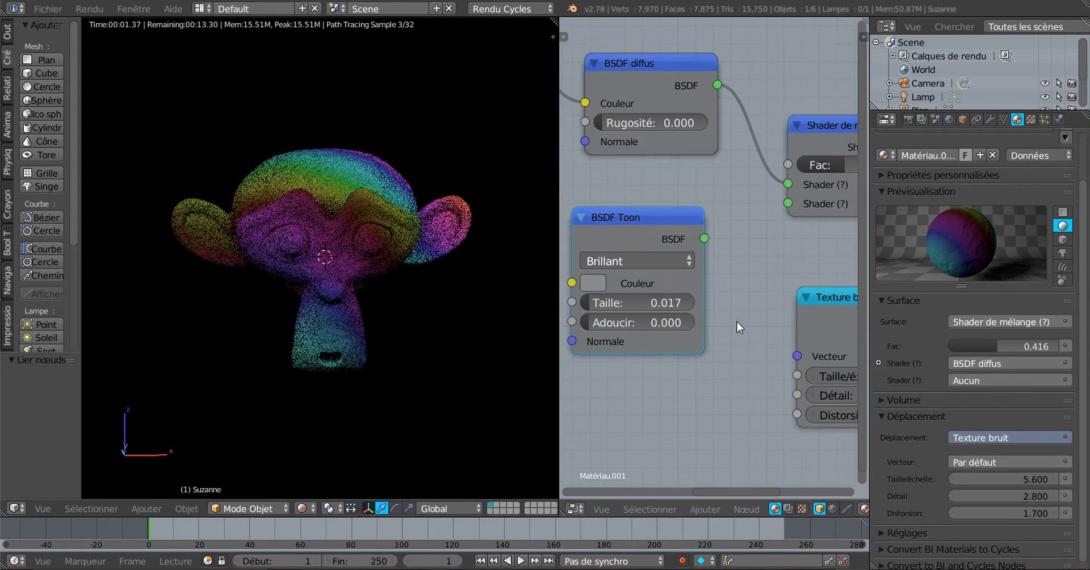
{"action": "scroll", "coordinate": [737, 322], "scroll_direction": "down", "scroll_amount": 1}
{"action": "left_click_drag", "start_coordinate": [663, 215], "coordinate": [700, 331]}
{"action": "mouse_move", "coordinate": [700, 230]}
{"action": "middle_mouse_down"}
{"action": "mouse_move", "coordinate": [695, 281]}
{"action": "mouse_move", "coordinate": [710, 206]}
{"action": "mouse_move", "coordinate": [681, 222]}
{"action": "middle_mouse_up"}
{"action": "scroll", "coordinate": [682, 223], "scroll_direction": "down", "scroll_amount": 5}
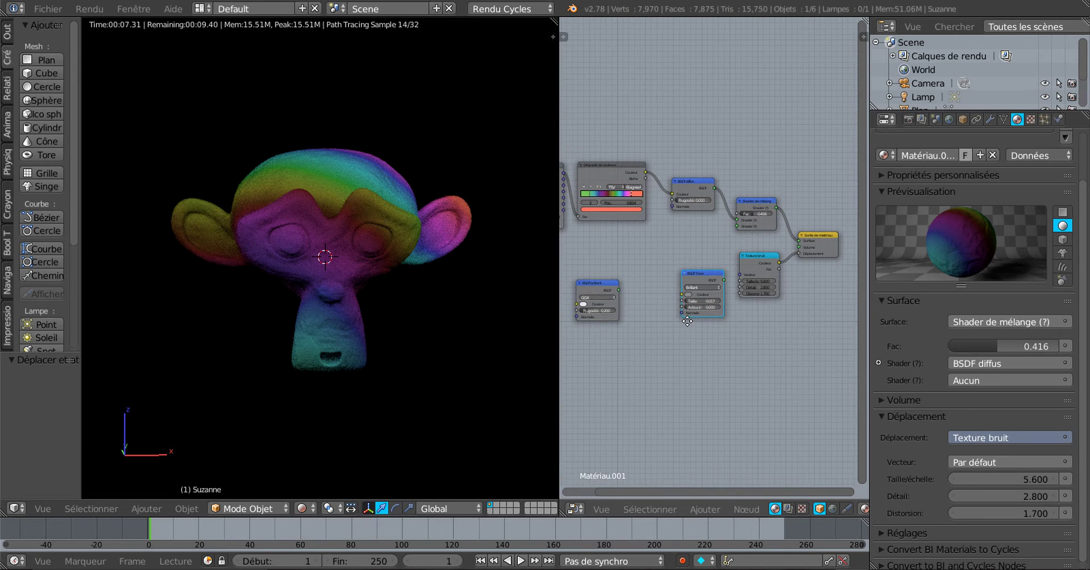
Place the BSDF brillant node below the diffuse node and connect it to the mix shader's second shader input.
{"action": "left_click_drag", "start_coordinate": [595, 280], "coordinate": [685, 222]}
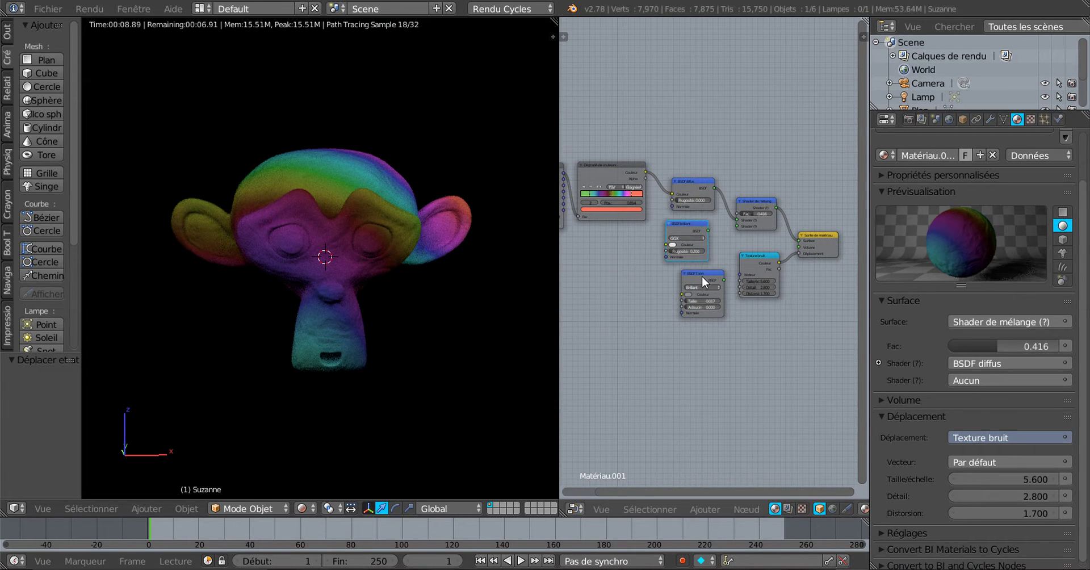
{"action": "left_click_drag", "start_coordinate": [705, 272], "coordinate": [652, 311]}
{"action": "middle_click_drag", "start_coordinate": [730, 283], "coordinate": [697, 198], "text": "ctrl"}
{"action": "left_click_drag", "start_coordinate": [708, 202], "coordinate": [773, 192]}
{"action": "left_click_drag", "start_coordinate": [679, 184], "coordinate": [690, 215]}
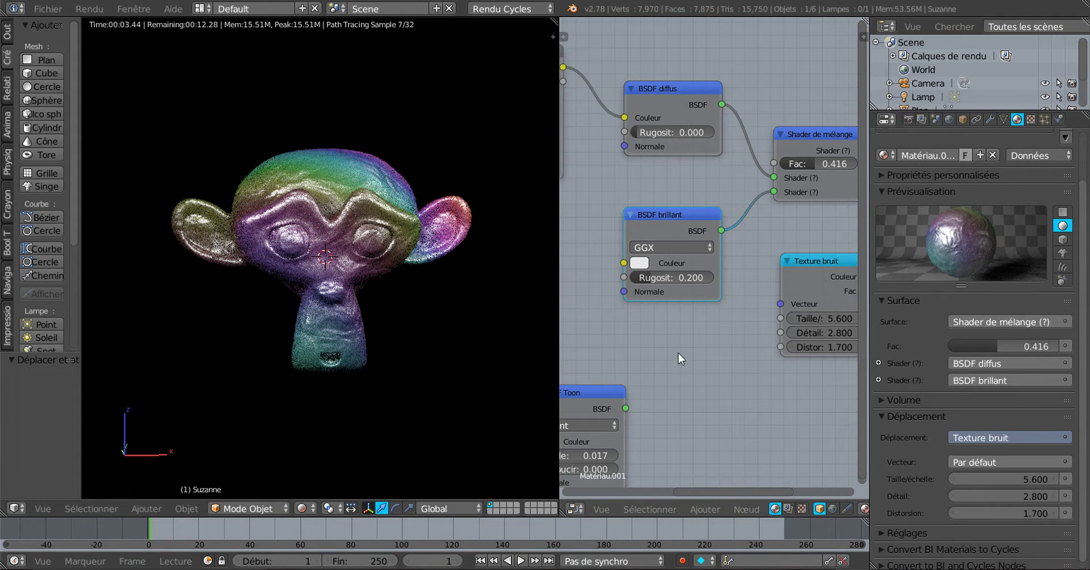
Try the Dure distribution on the BSDF brillant node.
{"action": "scroll", "coordinate": [676, 352], "scroll_direction": "up", "scroll_amount": 1}
{"action": "scroll", "coordinate": [469, 341], "scroll_direction": "up", "scroll_amount": 2}
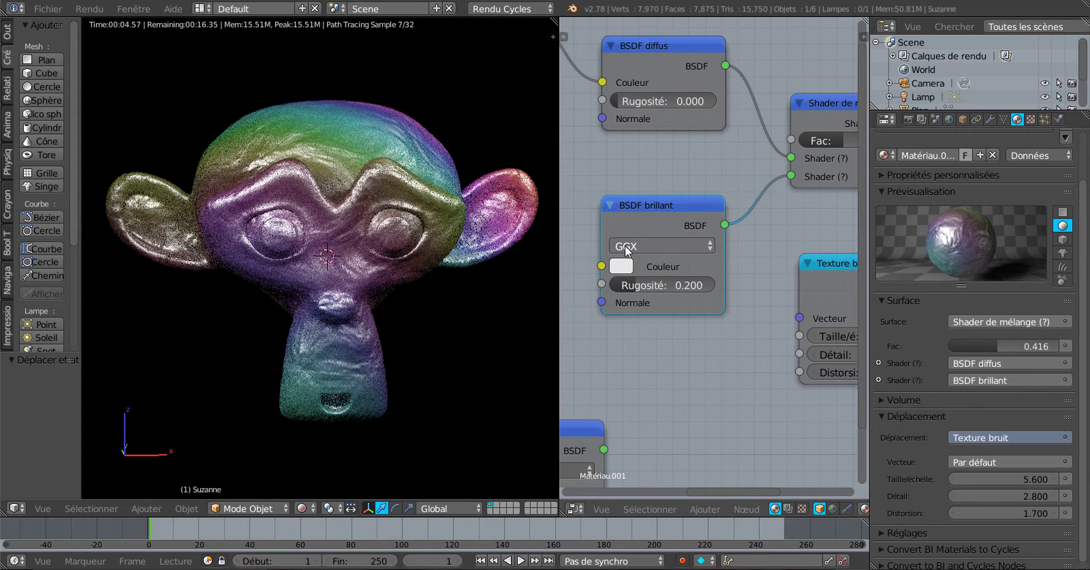
{"action": "left_click", "coordinate": [653, 246]}
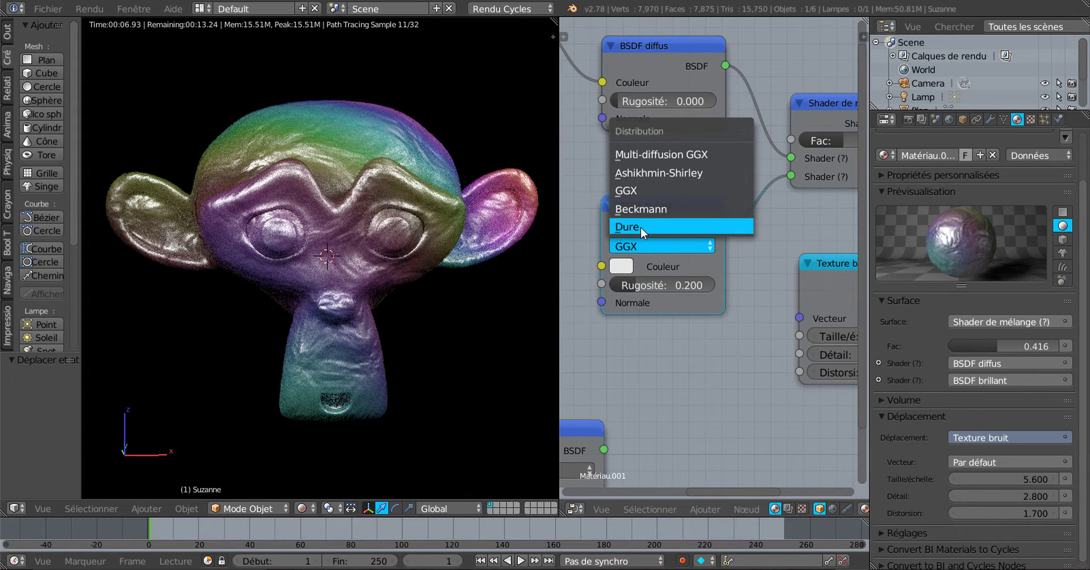
{"action": "left_click", "coordinate": [641, 226]}
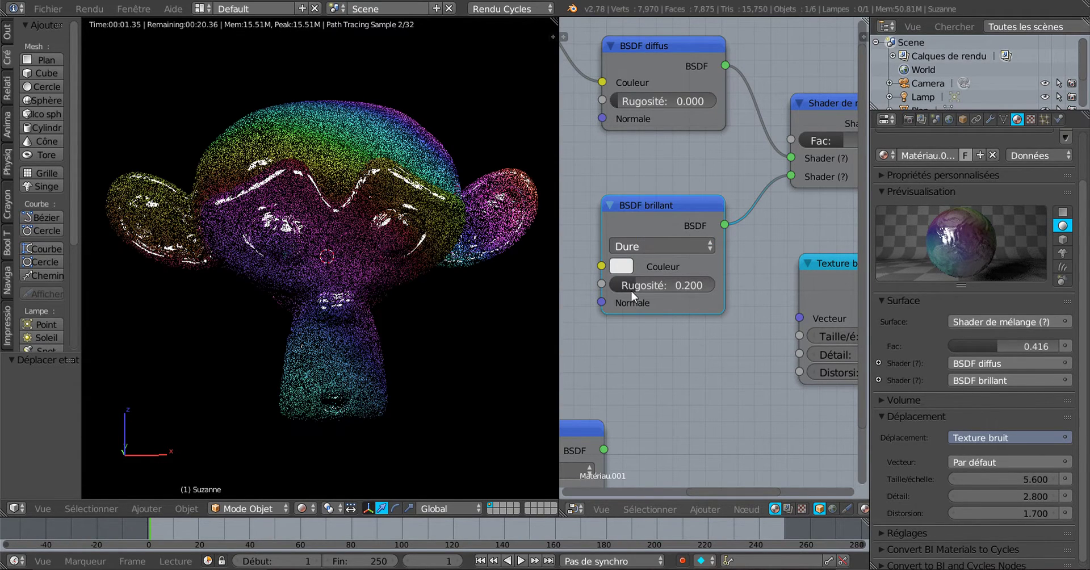
Set the BSDF brillant node's roughness to 0.000 and its distribution to Beckmann.
{"action": "mouse_move", "coordinate": [631, 286]}
{"action": "left_mouse_down"}
{"action": "mouse_move", "coordinate": [713, 286]}
{"action": "mouse_move", "coordinate": [626, 277]}
{"action": "left_mouse_up"}
{"action": "scroll", "coordinate": [650, 335], "scroll_direction": "up", "scroll_amount": 1}
{"action": "left_click", "coordinate": [649, 247]}
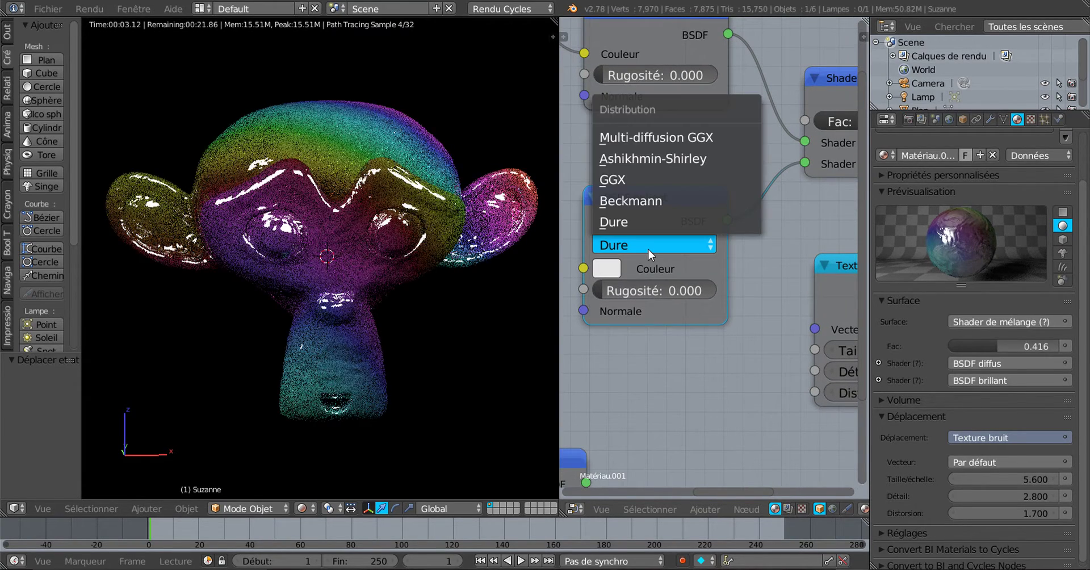
{"action": "left_click", "coordinate": [645, 201]}
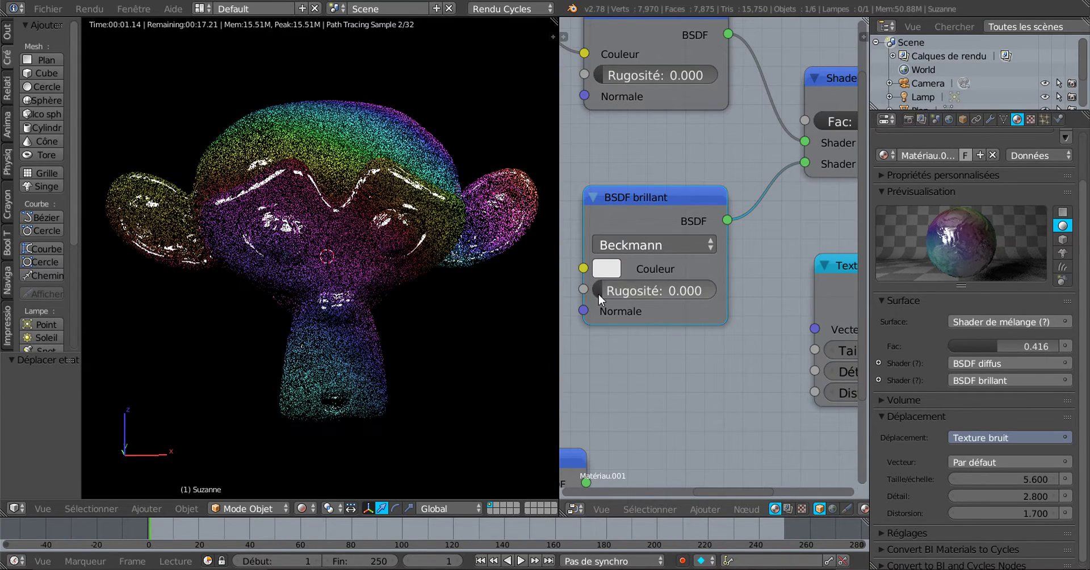
Set the BSDF brillant node's roughness to 0.433 and the mix shader's factor to 1.000.
{"action": "left_click_drag", "start_coordinate": [599, 292], "coordinate": [654, 292]}
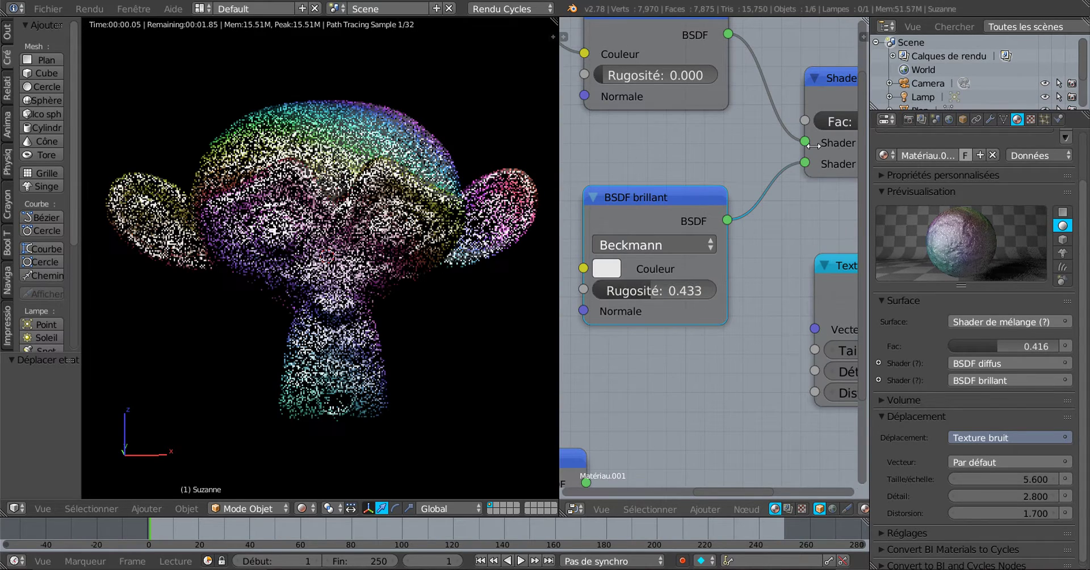
{"action": "scroll", "coordinate": [709, 251], "scroll_direction": "down", "scroll_amount": 1}
{"action": "middle_click_drag", "start_coordinate": [748, 193], "coordinate": [684, 218]}
{"action": "left_click_drag", "start_coordinate": [776, 162], "coordinate": [830, 166]}
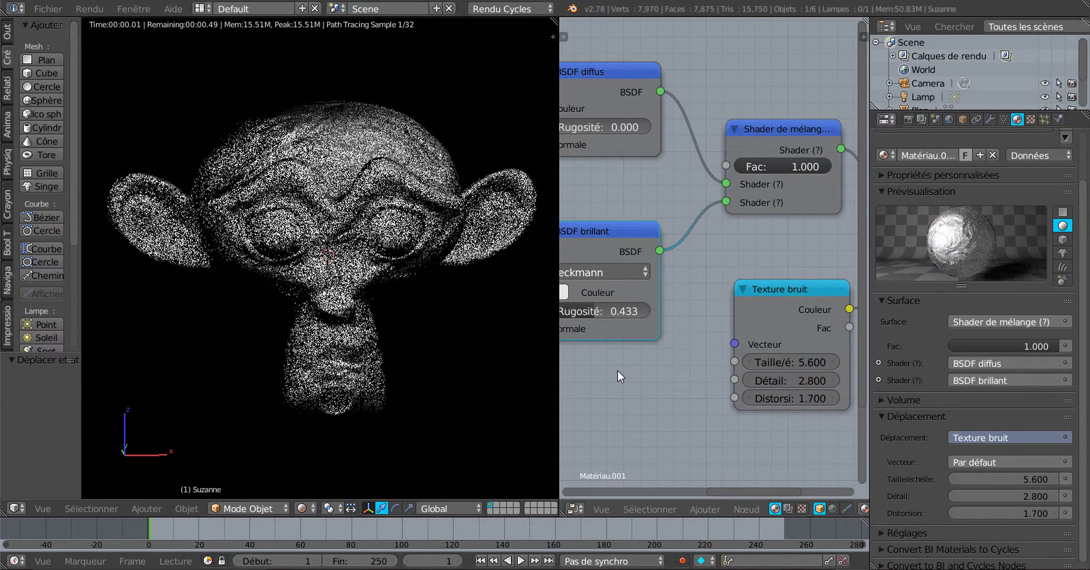
Try the Dure distribution on the BSDF brillant node with a roughness of 0.467.
{"action": "middle_click_drag", "start_coordinate": [617, 370], "coordinate": [735, 301]}
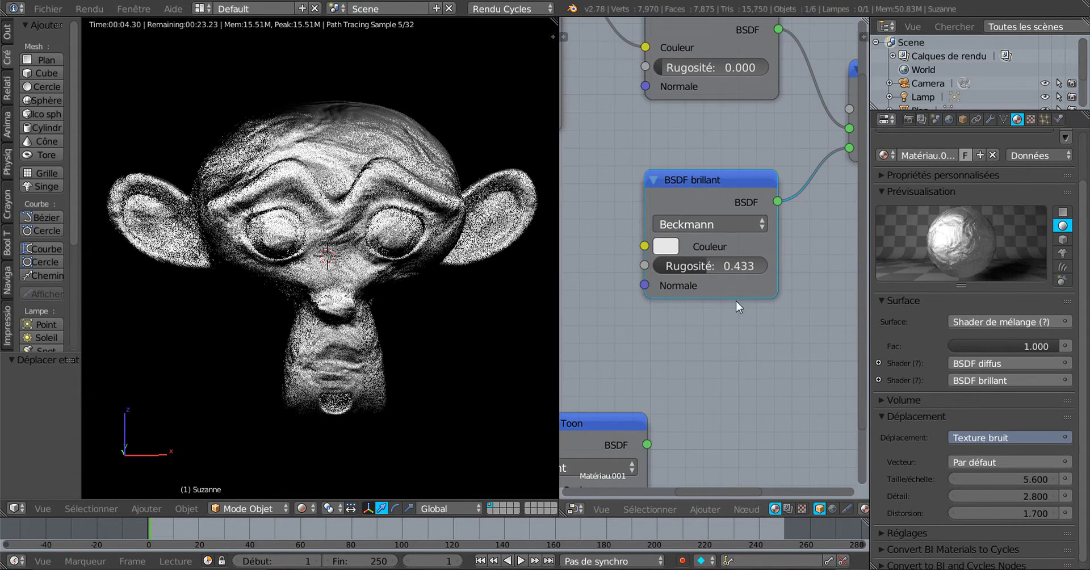
{"action": "left_click", "coordinate": [701, 223]}
{"action": "left_click", "coordinate": [694, 202]}
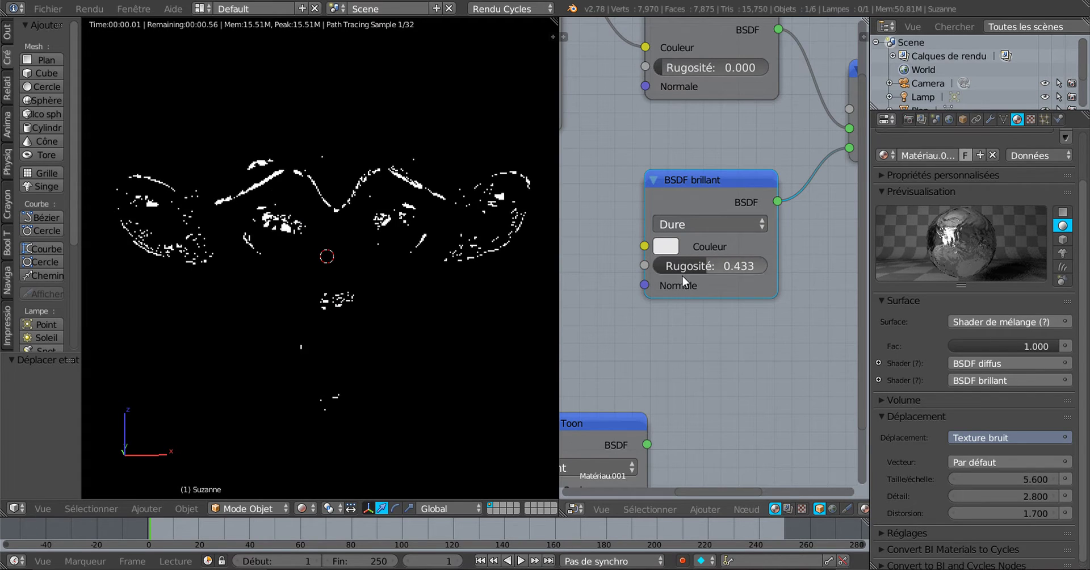
{"action": "mouse_move", "coordinate": [690, 267]}
{"action": "left_mouse_down"}
{"action": "mouse_move", "coordinate": [654, 267]}
{"action": "mouse_move", "coordinate": [766, 266]}
{"action": "mouse_move", "coordinate": [694, 267]}
{"action": "mouse_move", "coordinate": [706, 267]}
{"action": "left_mouse_up"}
{"action": "scroll", "coordinate": [738, 318], "scroll_direction": "down", "scroll_amount": 1}
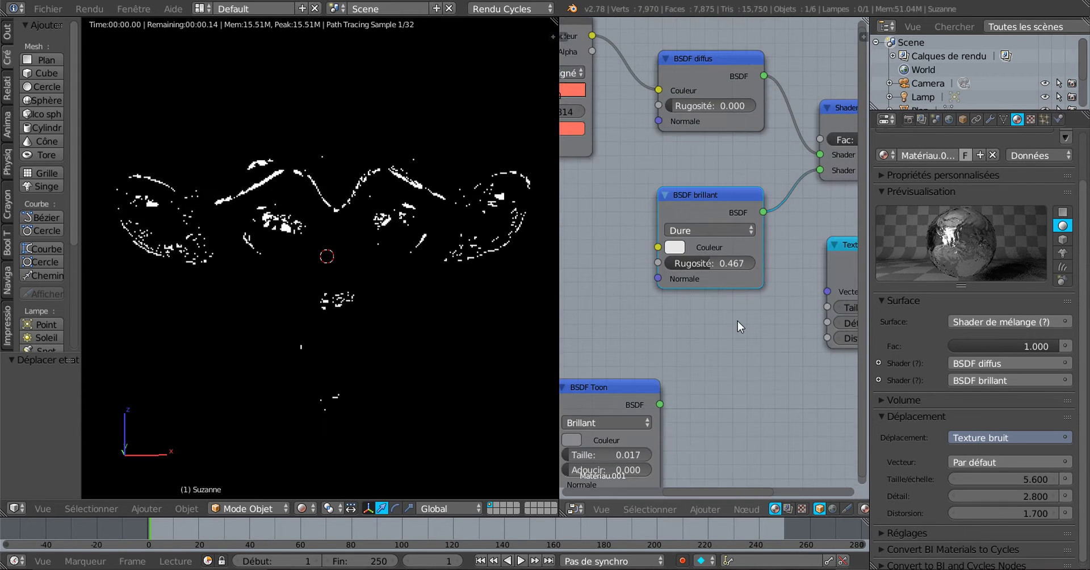
{"action": "scroll", "coordinate": [737, 322], "scroll_direction": "down", "scroll_amount": 2}
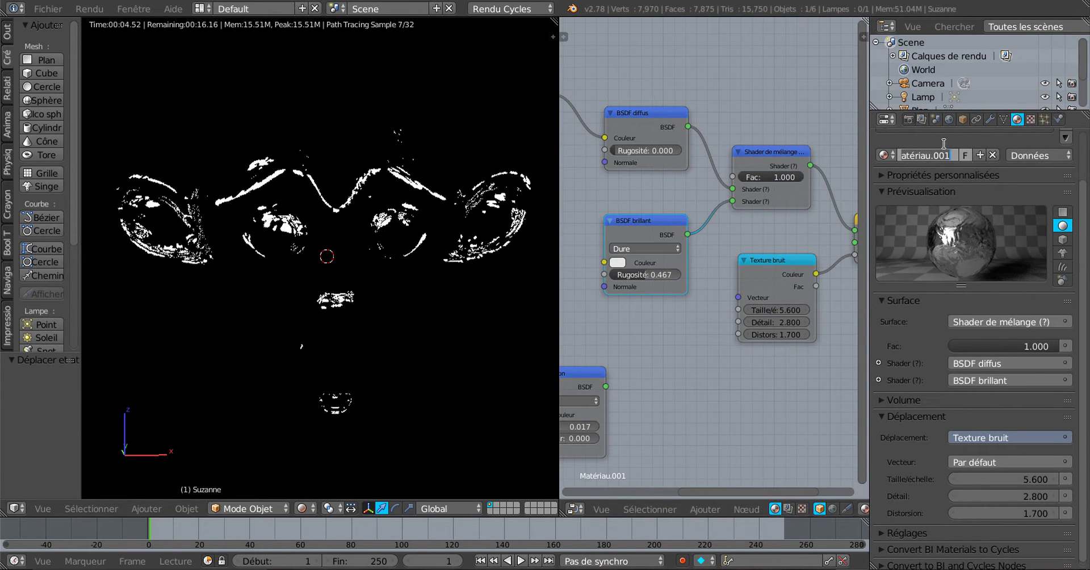
Enable nodes for the World surface, check its background strength, and return to the material's settings.
{"action": "left_click", "coordinate": [949, 120]}
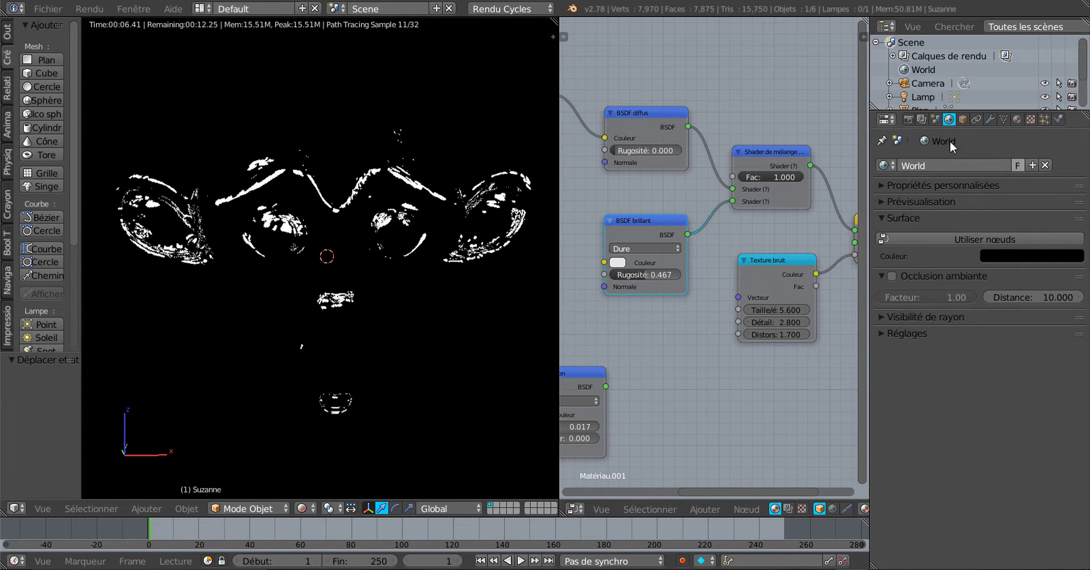
{"action": "left_click", "coordinate": [978, 239]}
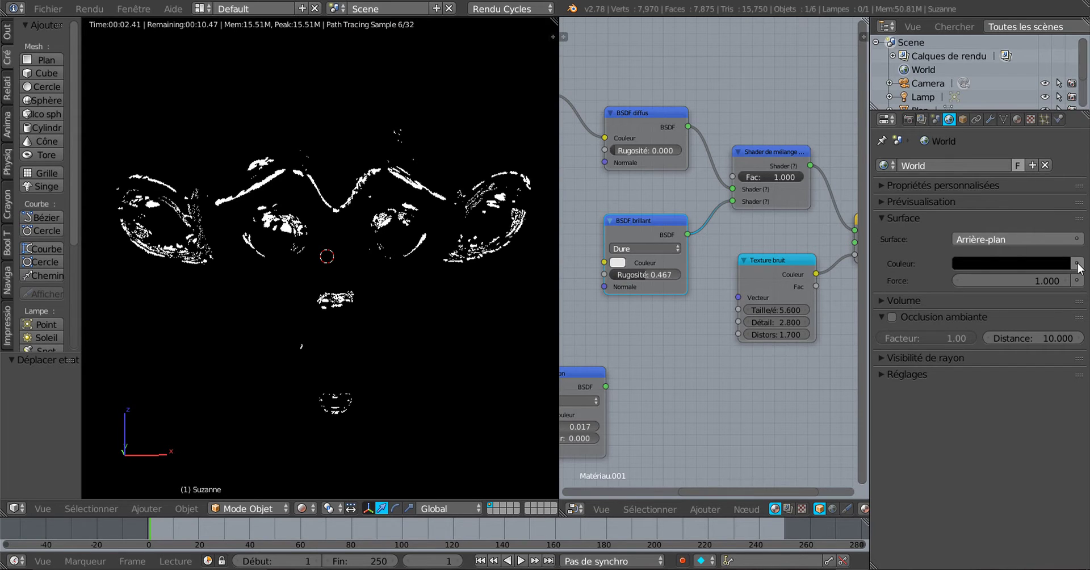
{"action": "left_click_drag", "start_coordinate": [1043, 280], "coordinate": [1076, 280]}
{"action": "left_click", "coordinate": [1016, 120]}
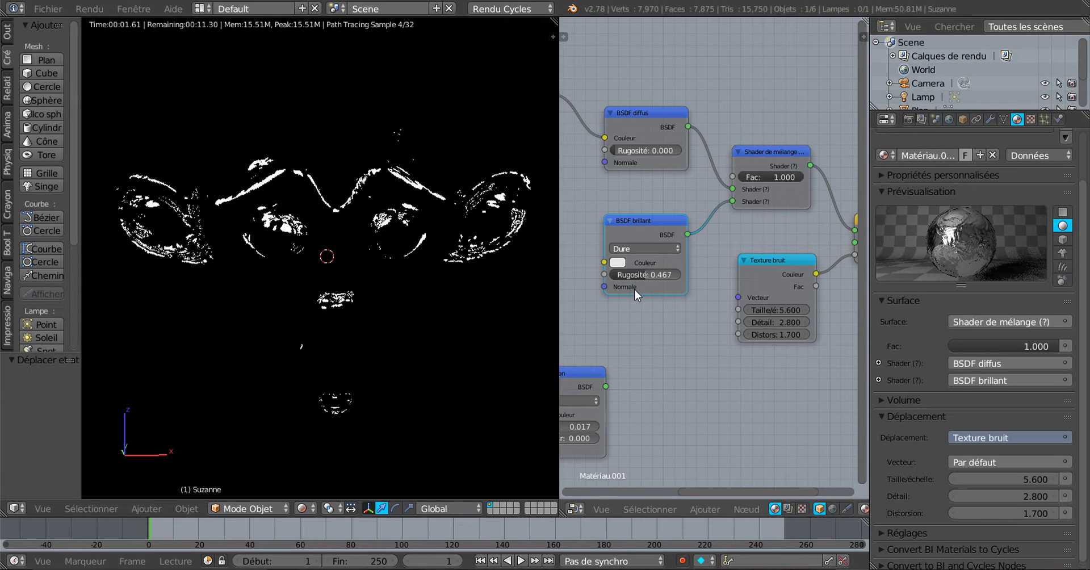
Try a factor of 0.791 on the mix shader to blend the diffuse and glossy shaders.
{"action": "scroll", "coordinate": [634, 289], "scroll_direction": "up", "scroll_amount": 2}
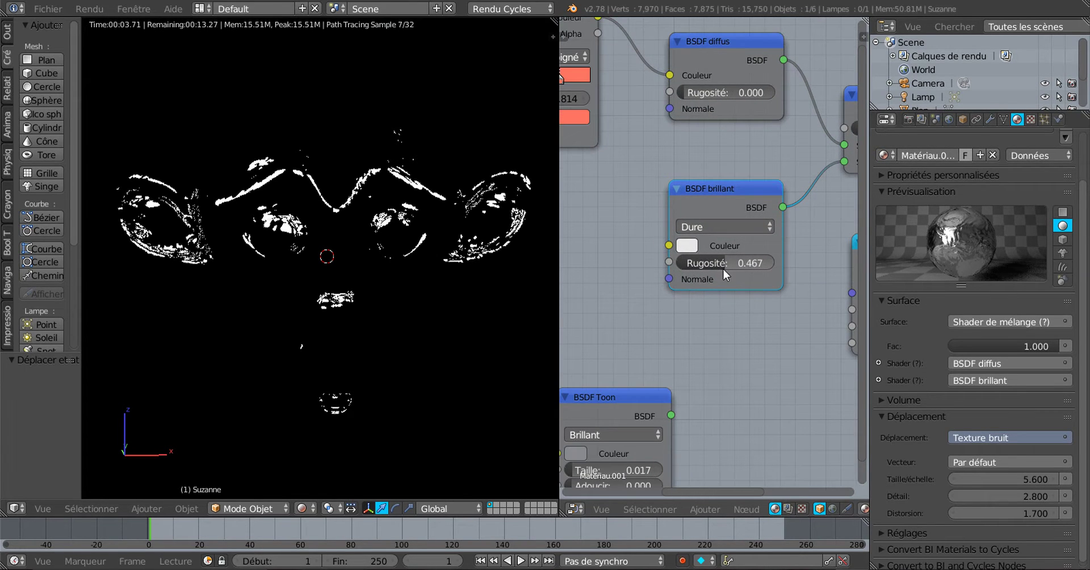
{"action": "scroll", "coordinate": [746, 237], "scroll_direction": "down", "scroll_amount": 2}
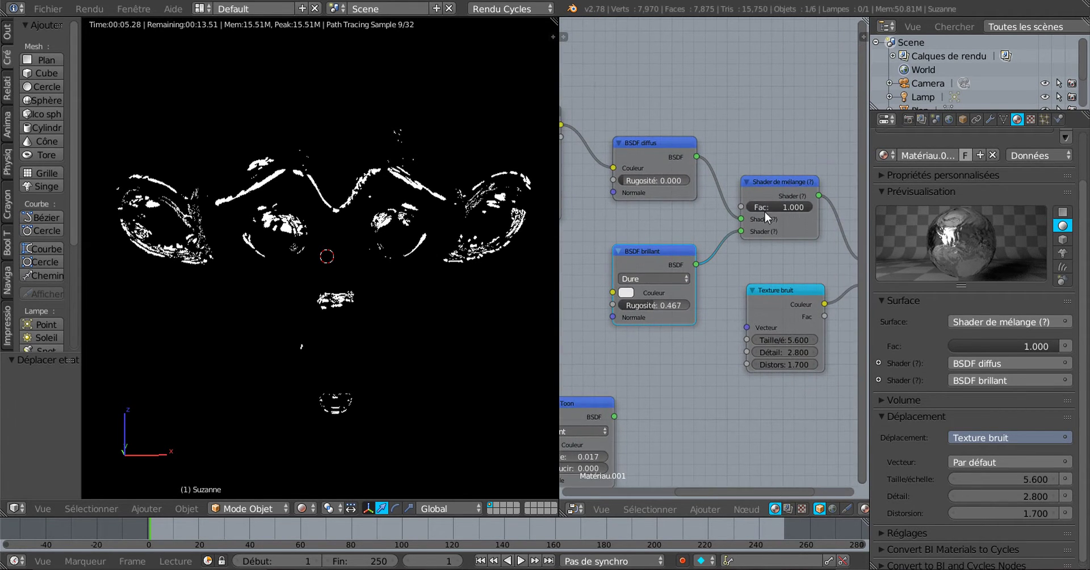
{"action": "mouse_move", "coordinate": [796, 208]}
{"action": "left_mouse_down"}
{"action": "mouse_move", "coordinate": [779, 208]}
{"action": "mouse_move", "coordinate": [801, 207]}
{"action": "left_mouse_up"}
{"action": "scroll", "coordinate": [768, 259], "scroll_direction": "down", "scroll_amount": 1}
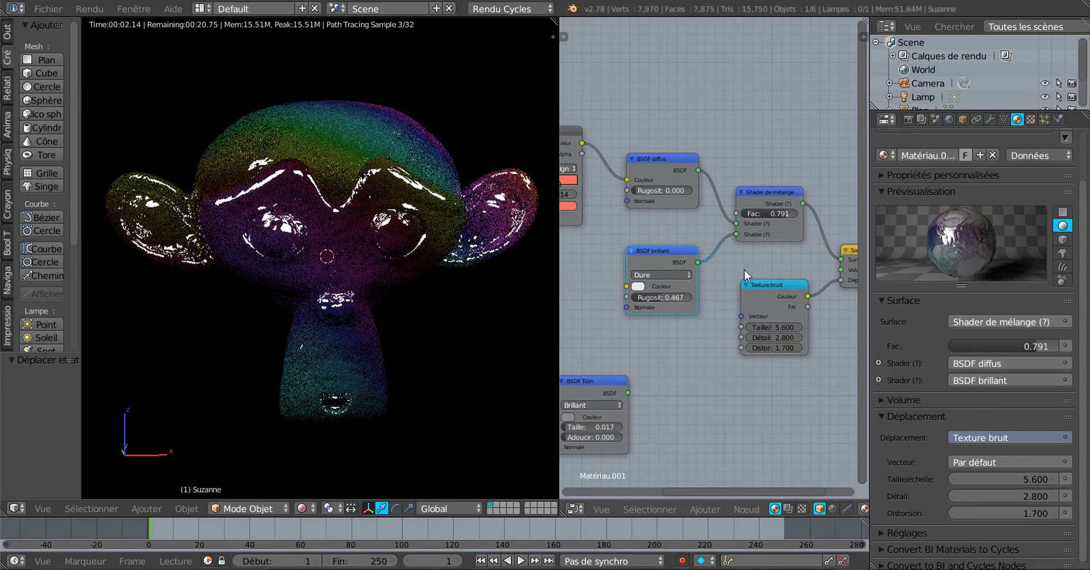
Try a roughness of 0.825 on the BSDF brillant node and set the mix shader's factor to 1.000.
{"action": "scroll", "coordinate": [666, 287], "scroll_direction": "up", "scroll_amount": 3}
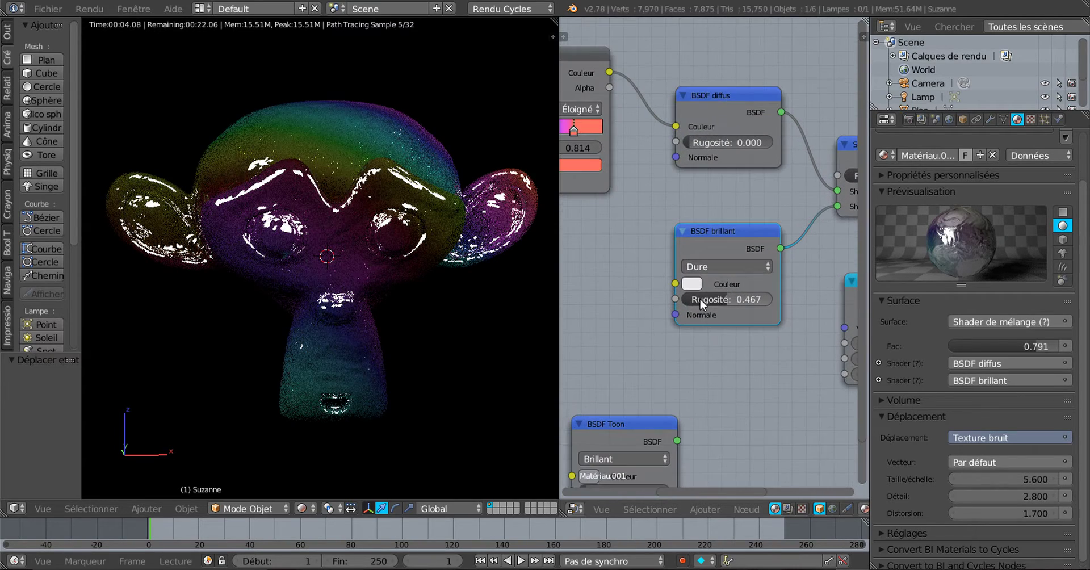
{"action": "left_click_drag", "start_coordinate": [721, 297], "coordinate": [726, 287]}
{"action": "left_click", "coordinate": [707, 267]}
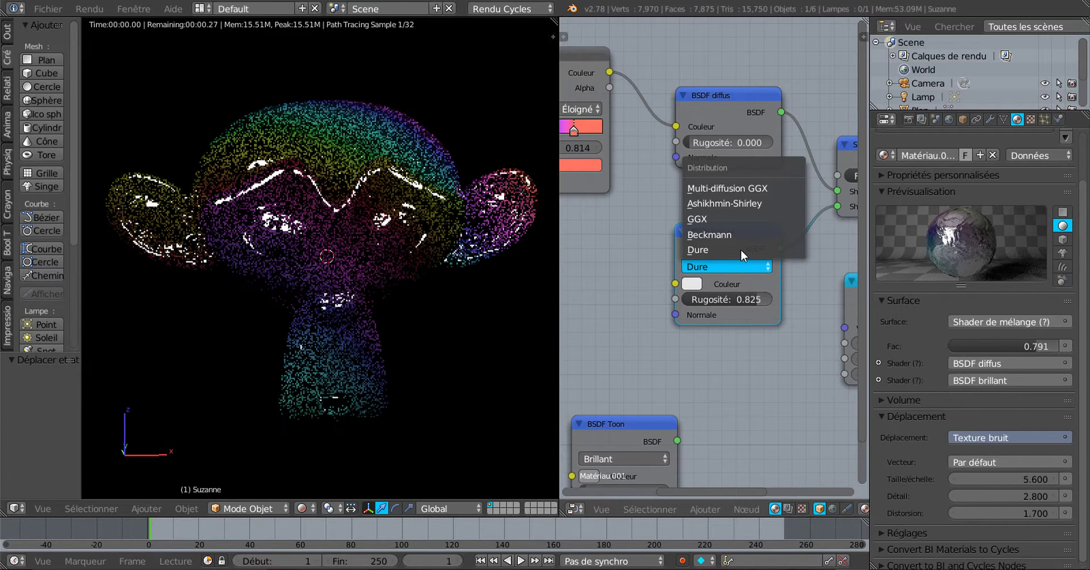
{"action": "middle_click_drag", "start_coordinate": [814, 273], "coordinate": [701, 335]}
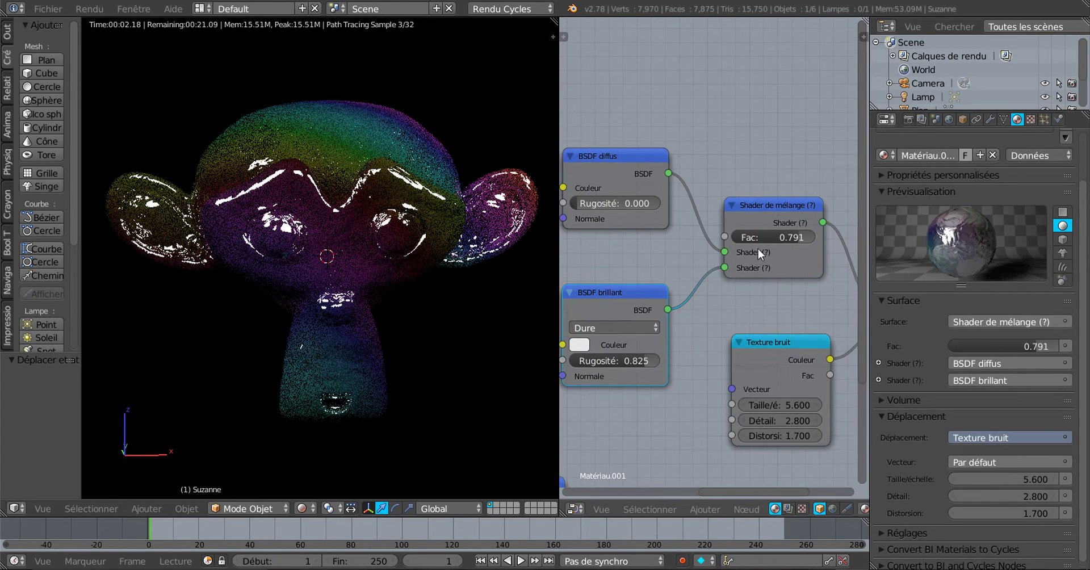
{"action": "left_click_drag", "start_coordinate": [759, 239], "coordinate": [791, 238]}
{"action": "scroll", "coordinate": [695, 310], "scroll_direction": "down", "scroll_amount": 1}
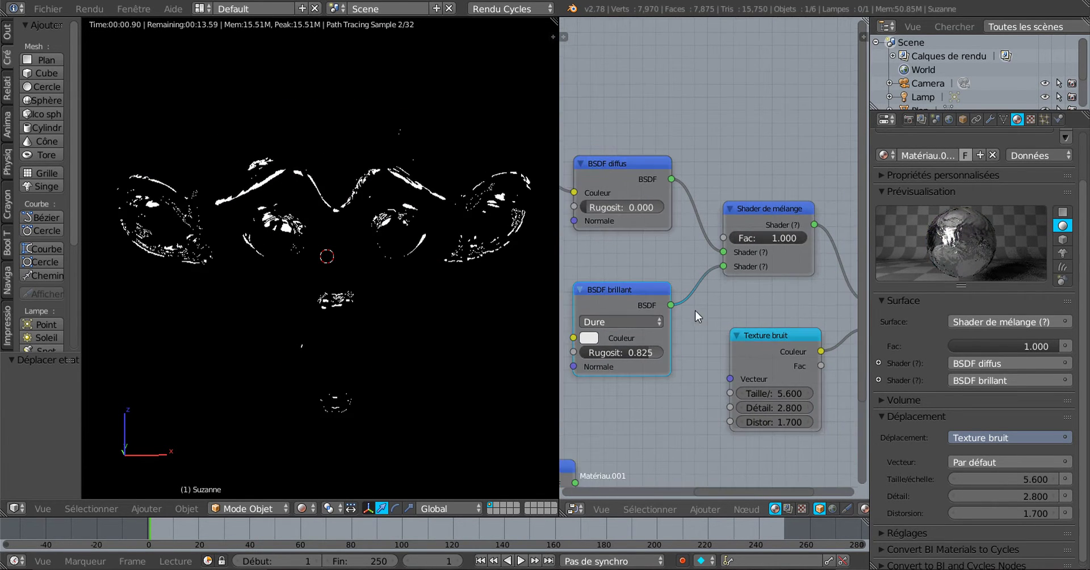
Switch the BSDF brillant node's distribution to Beckmann and set its roughness to 0.367.
{"action": "middle_click_drag", "start_coordinate": [748, 289], "coordinate": [794, 267]}
{"action": "left_click_drag", "start_coordinate": [649, 327], "coordinate": [673, 328]}
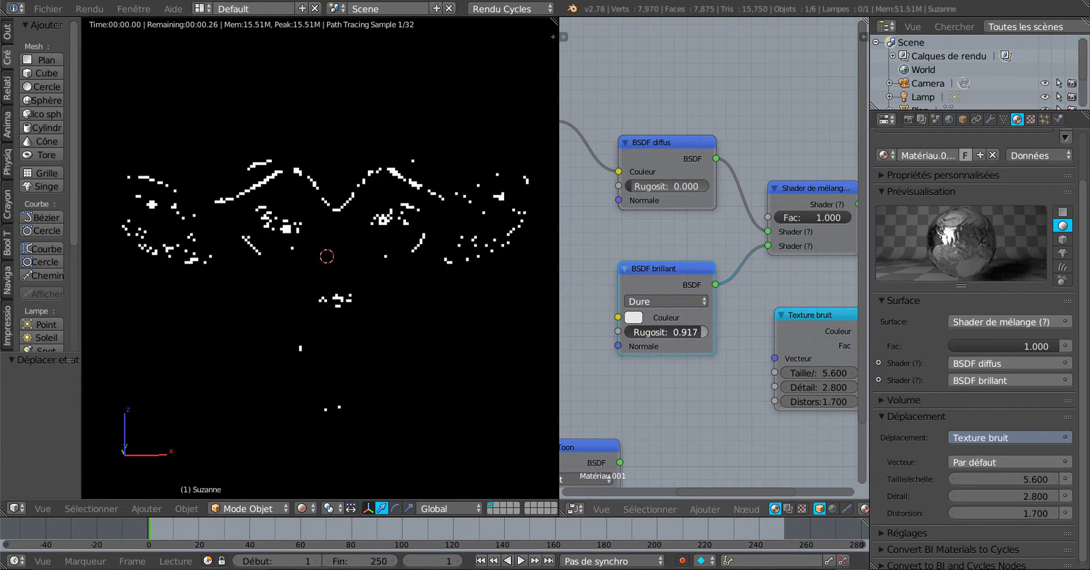
{"action": "left_click", "coordinate": [673, 301]}
{"action": "left_click", "coordinate": [676, 271]}
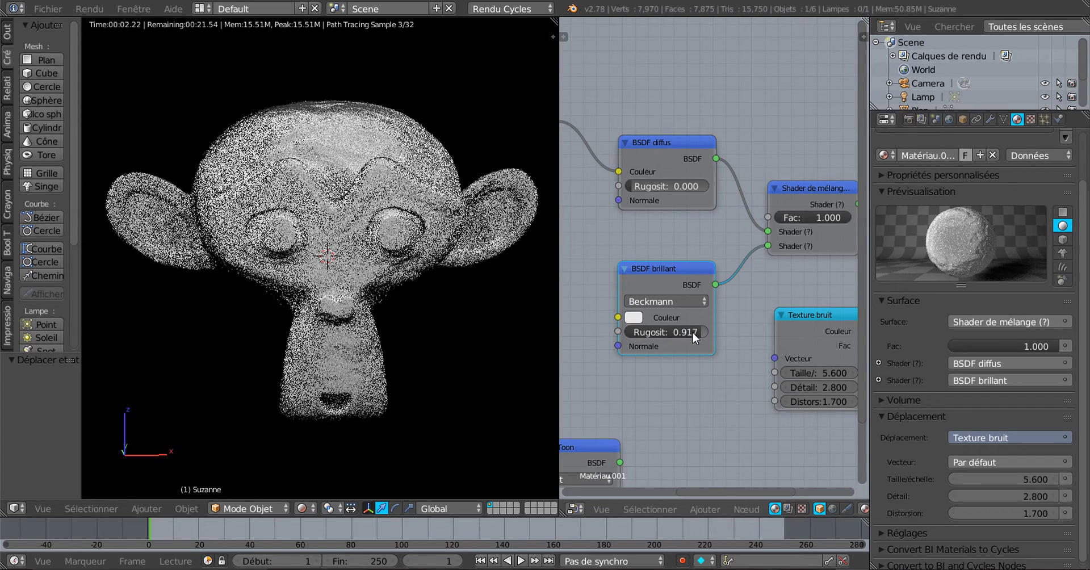
{"action": "mouse_move", "coordinate": [670, 332]}
{"action": "left_mouse_down"}
{"action": "mouse_move", "coordinate": [637, 333]}
{"action": "mouse_move", "coordinate": [657, 332]}
{"action": "left_mouse_up"}
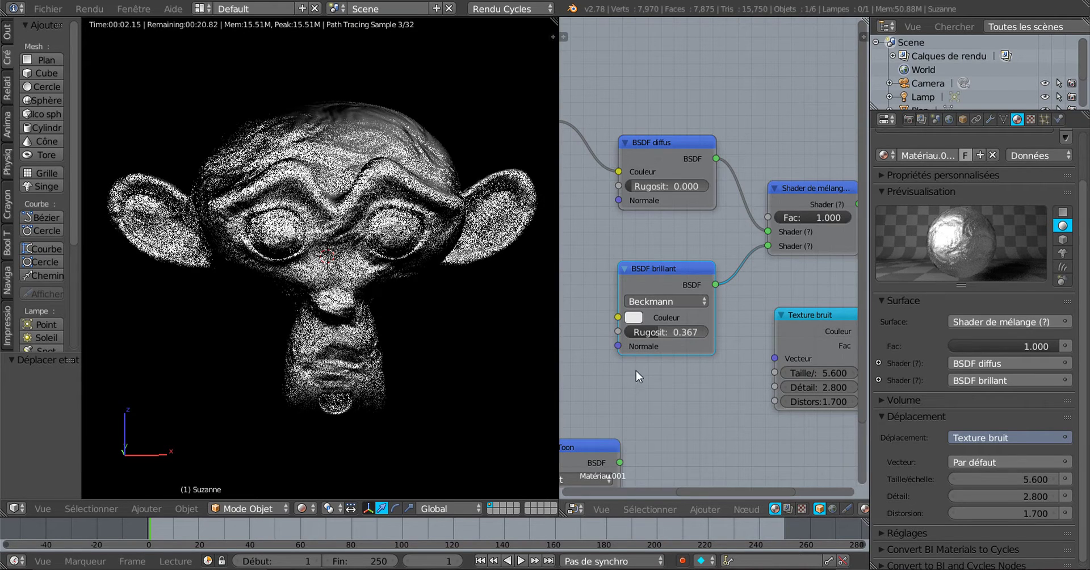
Connect the BSDF Toon node to the mix shader's second shader input and swap it into the BSDF brillant node's place below the diffuse node.
{"action": "scroll", "coordinate": [694, 390], "scroll_direction": "down", "scroll_amount": 3}
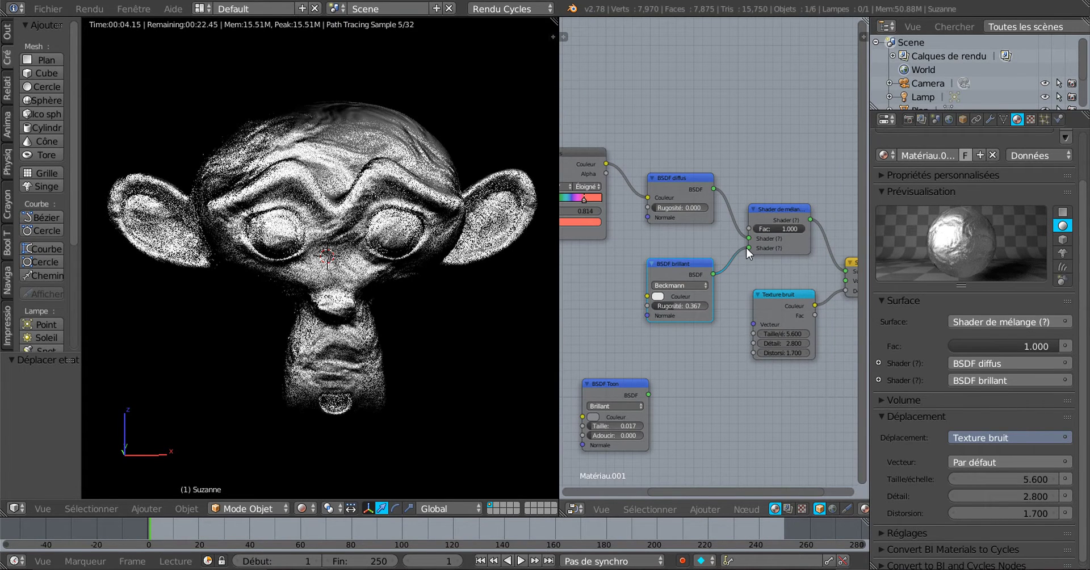
{"action": "mouse_move", "coordinate": [749, 247]}
{"action": "left_mouse_down"}
{"action": "mouse_move", "coordinate": [659, 367]}
{"action": "mouse_move", "coordinate": [749, 248]}
{"action": "left_mouse_up"}
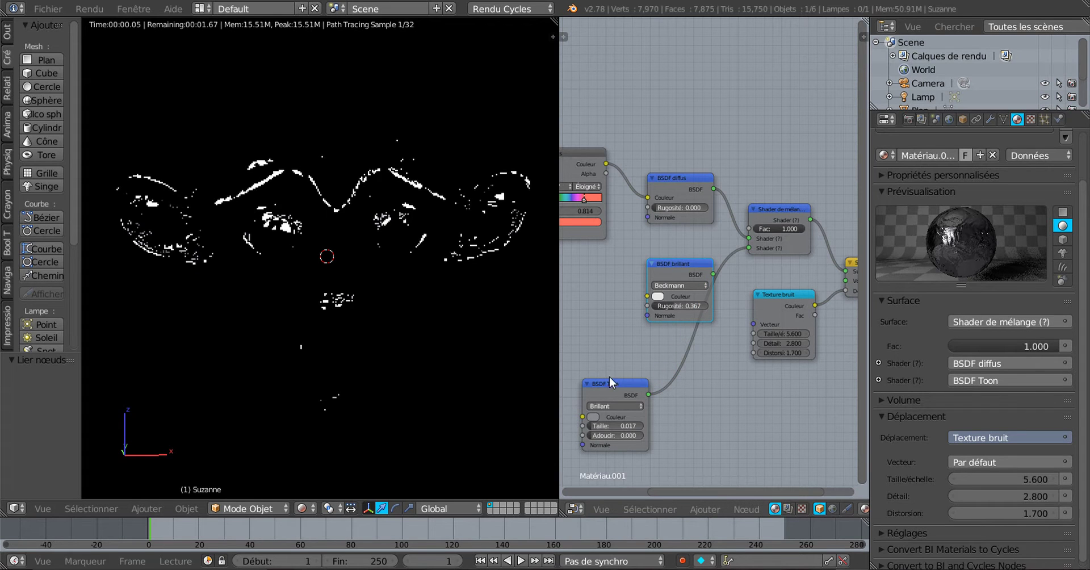
{"action": "left_click_drag", "start_coordinate": [611, 381], "coordinate": [688, 321]}
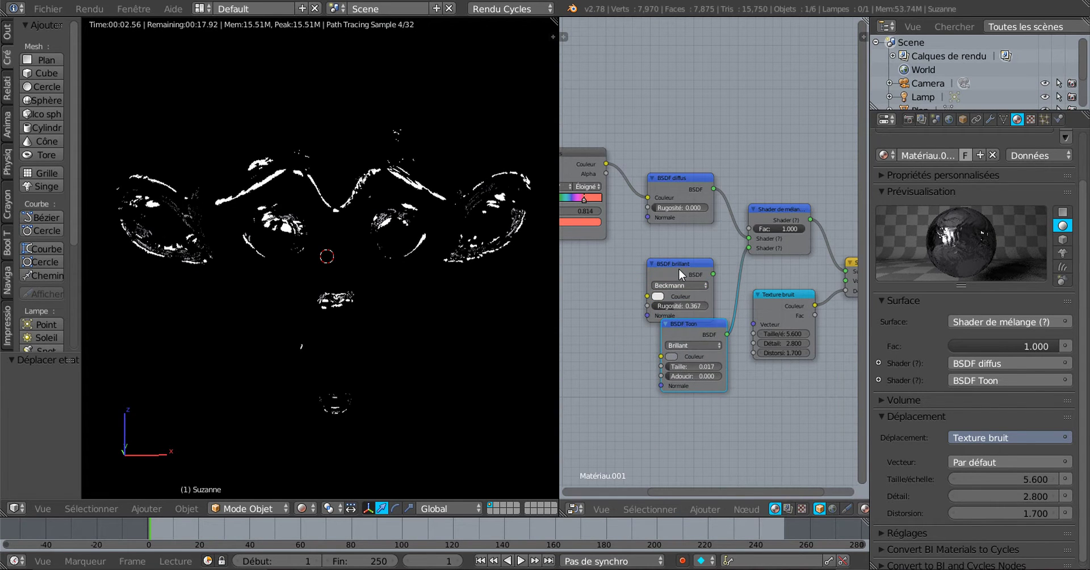
{"action": "left_click_drag", "start_coordinate": [679, 268], "coordinate": [605, 272]}
{"action": "left_click_drag", "start_coordinate": [683, 322], "coordinate": [682, 255]}
Check the BSDF Toon node's colour and try a size of 0.083 on it.
{"action": "scroll", "coordinate": [680, 261], "scroll_direction": "up", "scroll_amount": 3}
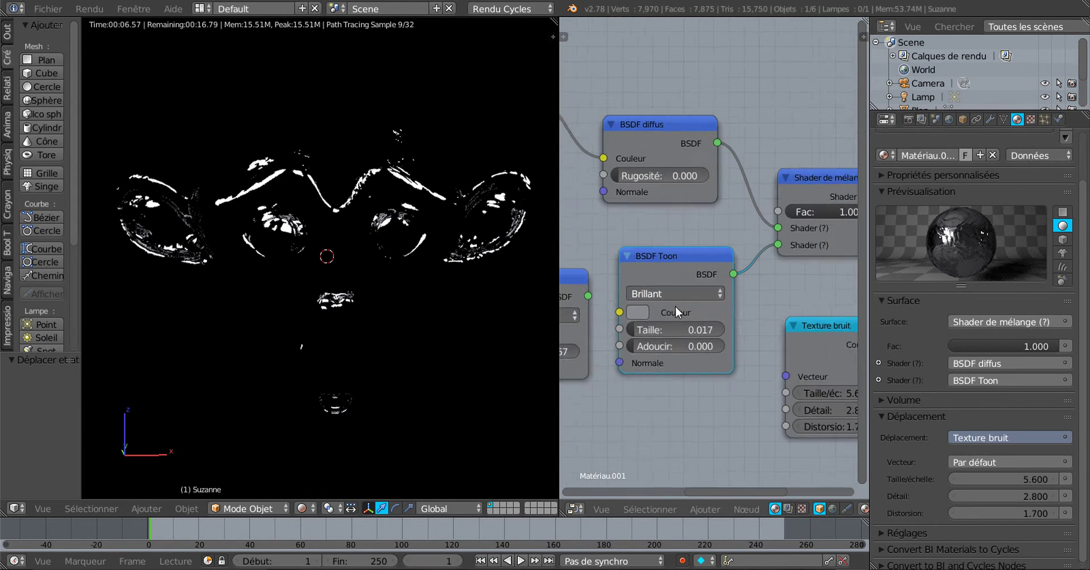
{"action": "left_click", "coordinate": [629, 321]}
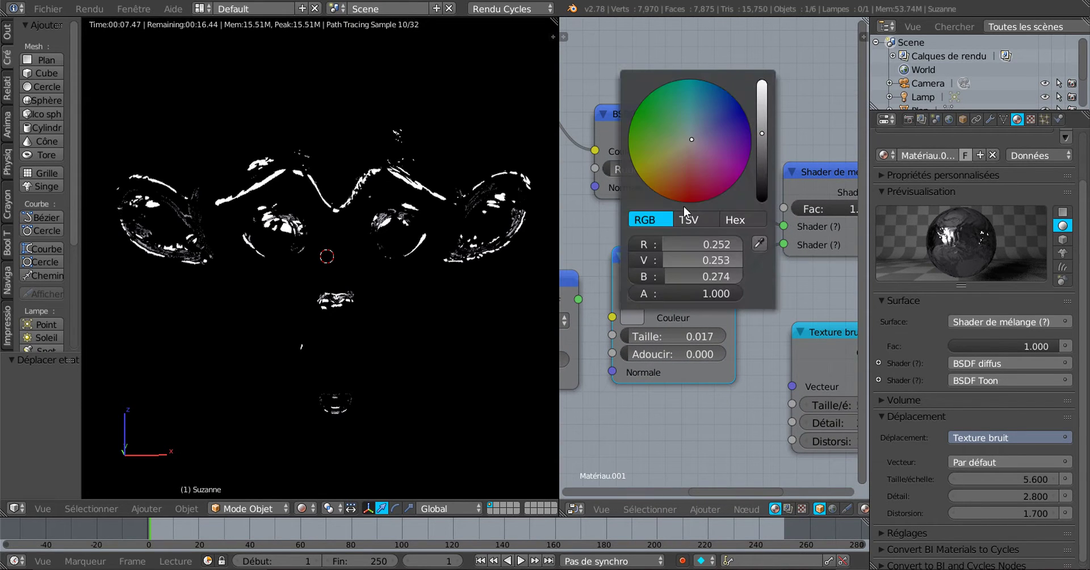
{"action": "left_click", "coordinate": [693, 140]}
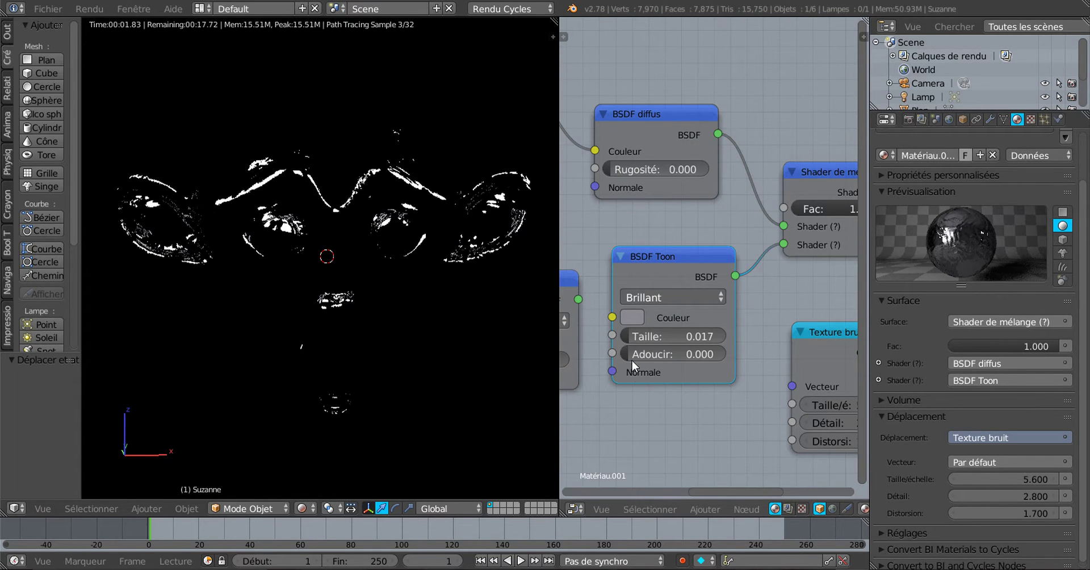
{"action": "left_click_drag", "start_coordinate": [659, 336], "coordinate": [630, 336]}
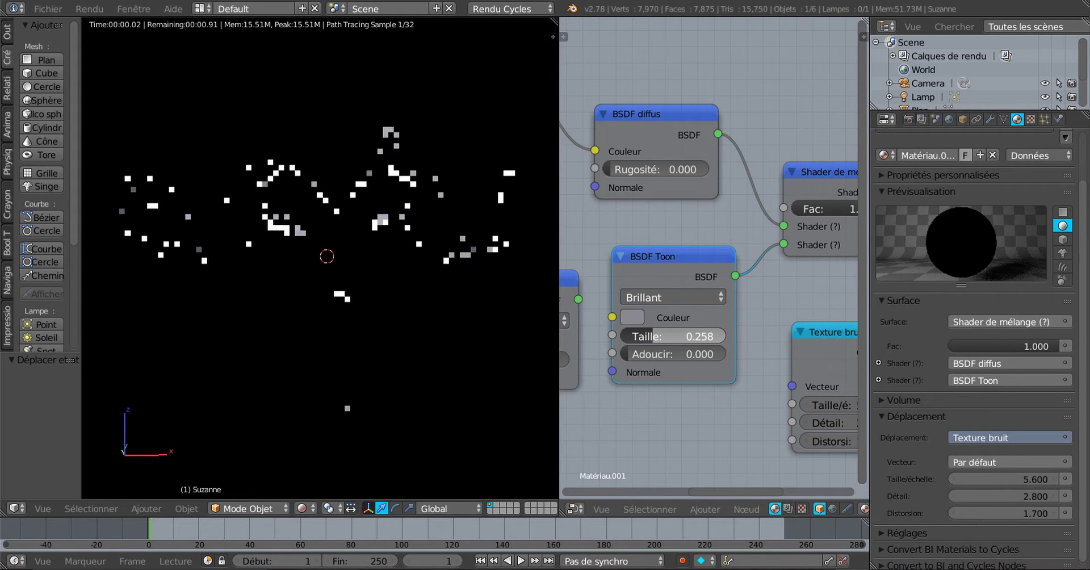
{"action": "scroll", "coordinate": [790, 285], "scroll_direction": "down", "scroll_amount": 7}
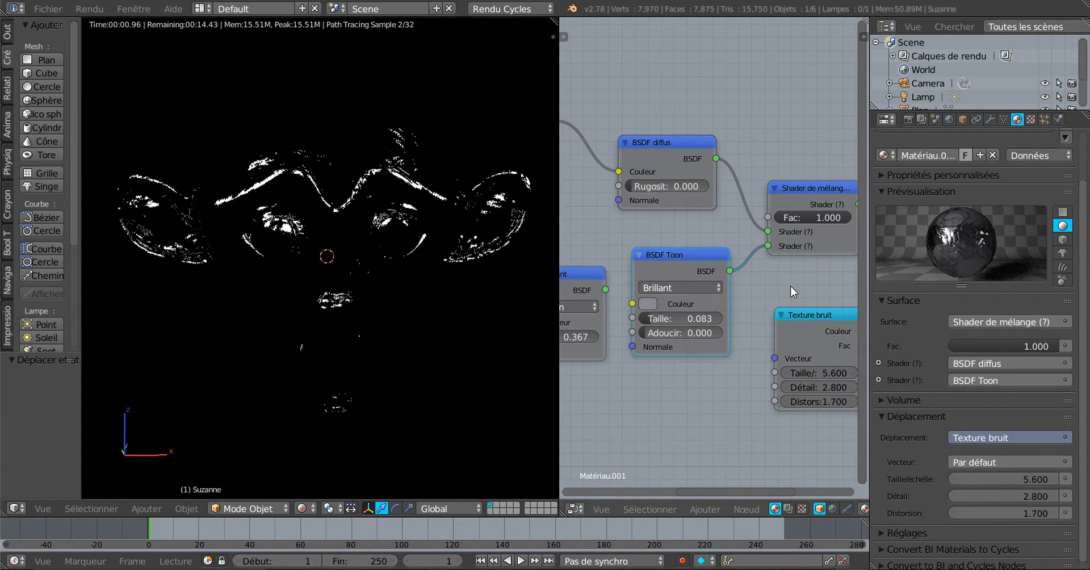
Set the BSDF Toon node's size to 0.967 and its component to Diffuse.
{"action": "middle_click_drag", "start_coordinate": [752, 308], "coordinate": [767, 327]}
{"action": "scroll", "coordinate": [726, 352], "scroll_direction": "up", "scroll_amount": 1}
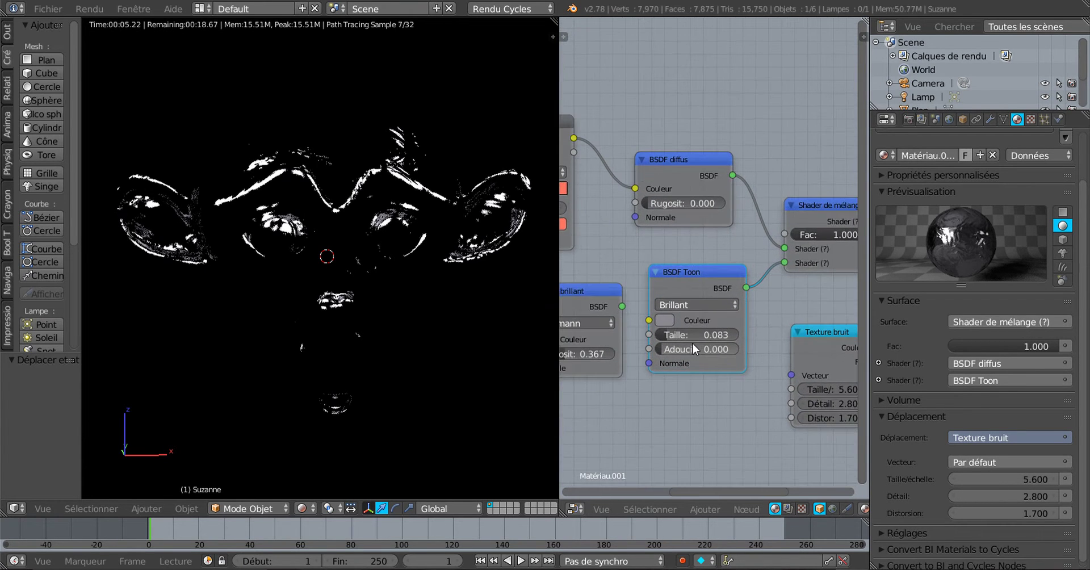
{"action": "scroll", "coordinate": [675, 352], "scroll_direction": "up", "scroll_amount": 1}
{"action": "left_click_drag", "start_coordinate": [656, 352], "coordinate": [731, 349]}
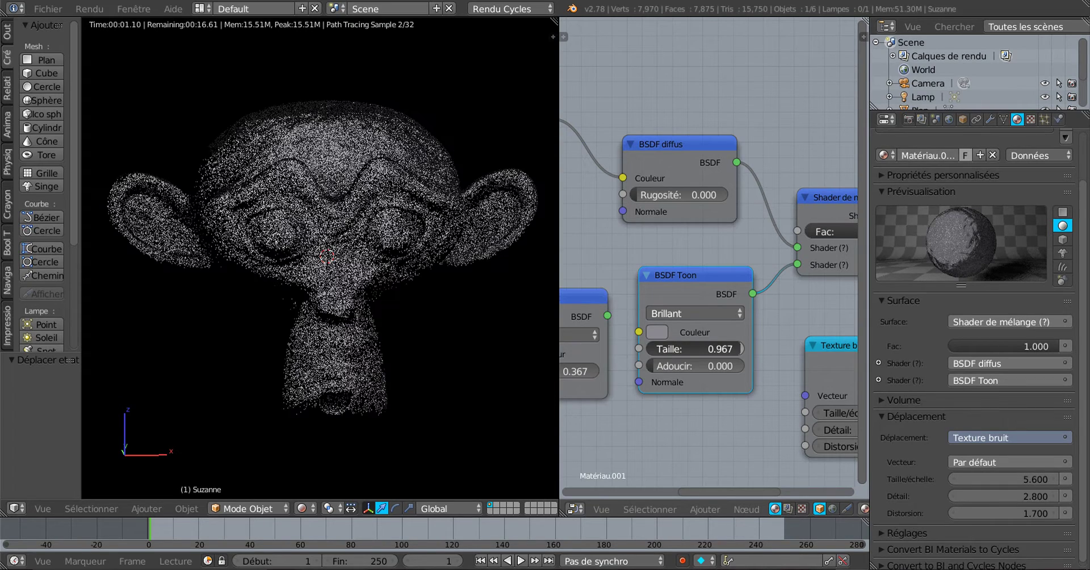
{"action": "left_click", "coordinate": [712, 313]}
{"action": "left_click", "coordinate": [690, 277]}
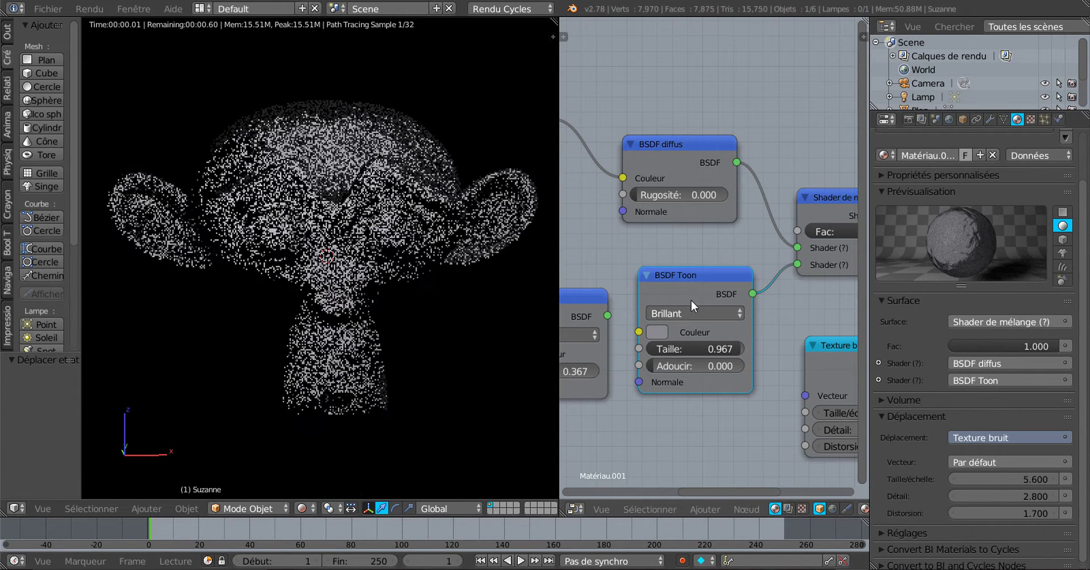
{"action": "left_click", "coordinate": [690, 311]}
{"action": "left_click", "coordinate": [690, 294]}
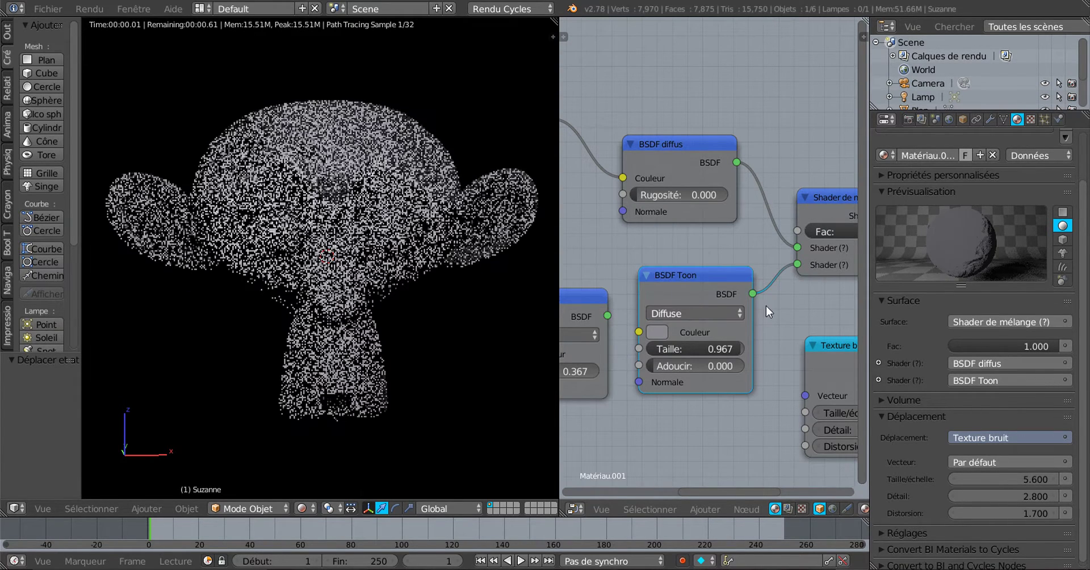
Replace the BSDF Toon node with BSDF brillant on the mix shader's second input and move the Toon node below it.
{"action": "left_click_drag", "start_coordinate": [797, 264], "coordinate": [708, 285]}
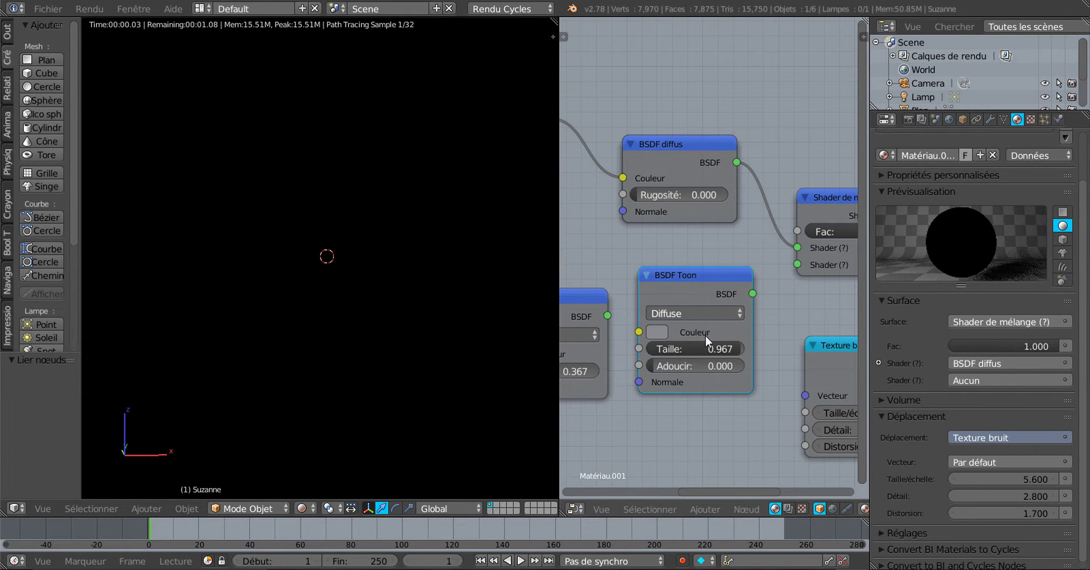
{"action": "left_click_drag", "start_coordinate": [705, 335], "coordinate": [698, 407]}
{"action": "left_click_drag", "start_coordinate": [605, 290], "coordinate": [798, 265]}
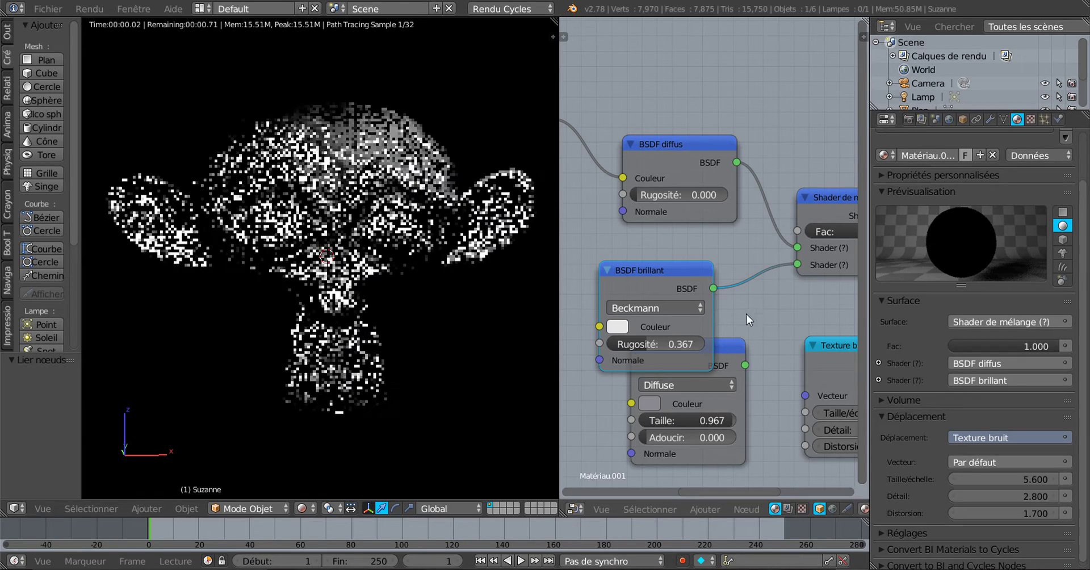
{"action": "left_click_drag", "start_coordinate": [737, 347], "coordinate": [716, 399]}
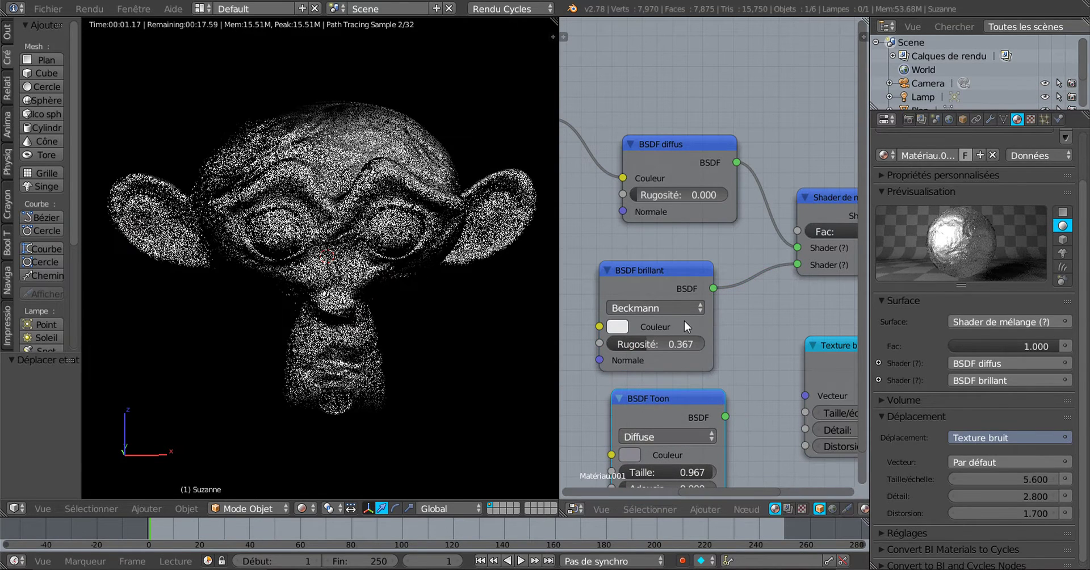
Set the BSDF brillant node's roughness to 0.192.
{"action": "scroll", "coordinate": [647, 358], "scroll_direction": "down", "scroll_amount": 2}
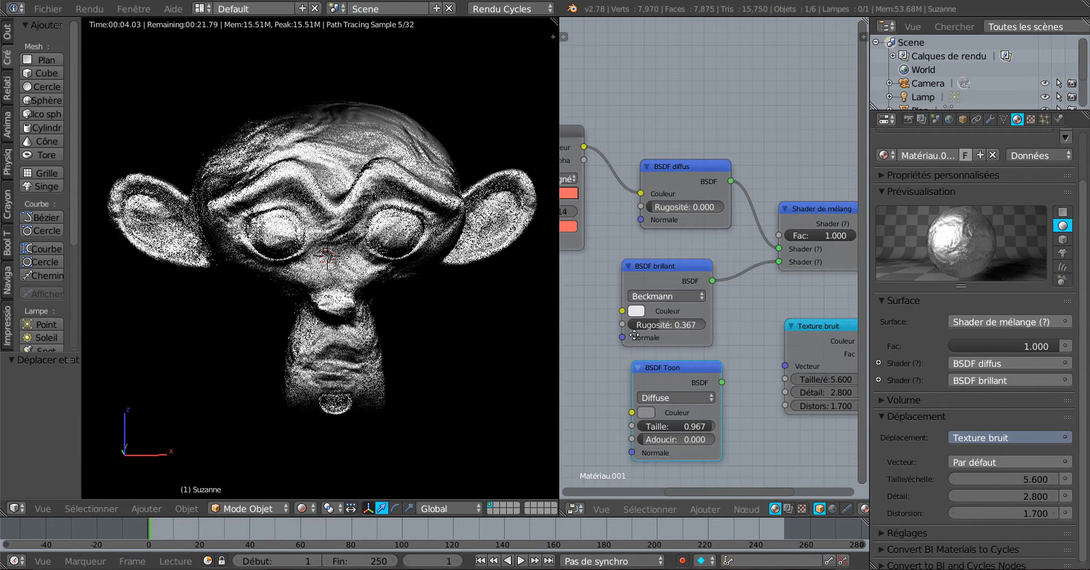
{"action": "middle_click_drag", "start_coordinate": [623, 350], "coordinate": [664, 314]}
{"action": "scroll", "coordinate": [664, 314], "scroll_direction": "up", "scroll_amount": 1}
{"action": "left_click_drag", "start_coordinate": [733, 300], "coordinate": [689, 299]}
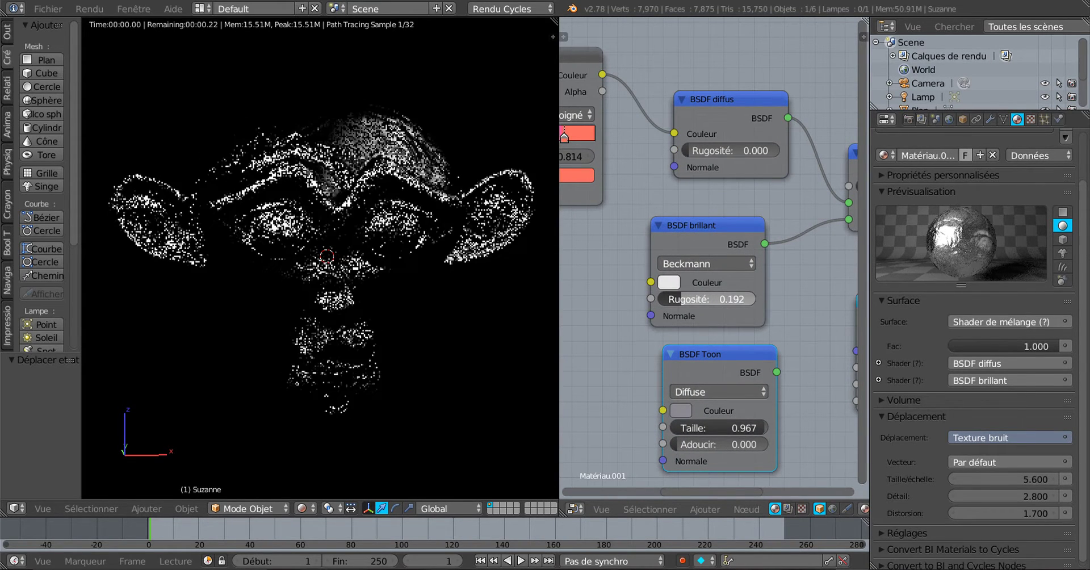
Shift the glossy BSDF node and set the mix shader's factor to 0.091.
{"action": "left_click_drag", "start_coordinate": [717, 228], "coordinate": [686, 231]}
{"action": "scroll", "coordinate": [713, 282], "scroll_direction": "down", "scroll_amount": 7}
{"action": "middle_click_drag", "start_coordinate": [757, 271], "coordinate": [717, 302]}
{"action": "left_click_drag", "start_coordinate": [793, 244], "coordinate": [747, 244]}
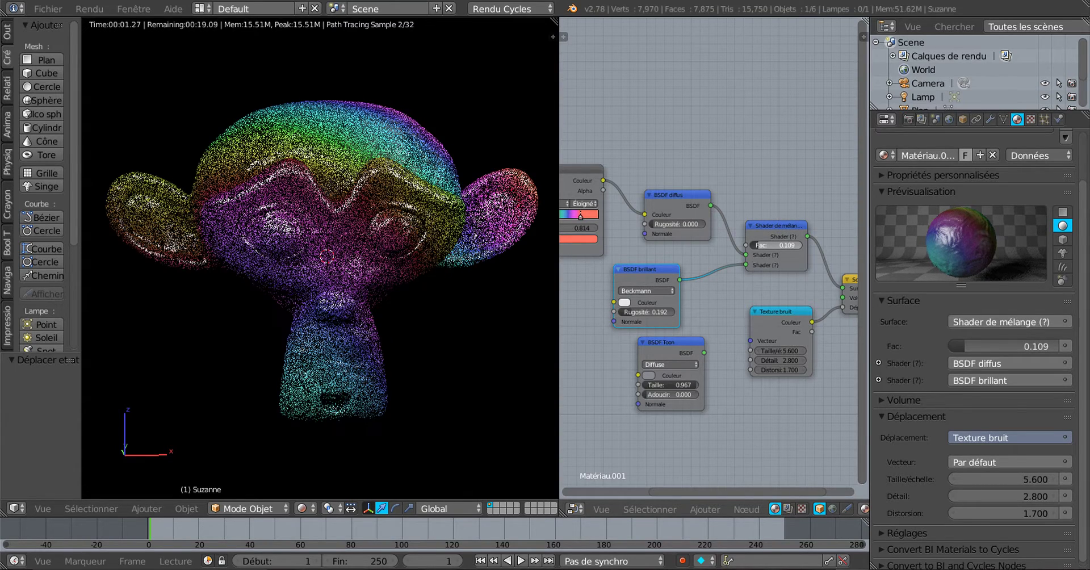
{"action": "scroll", "coordinate": [759, 244], "scroll_direction": "up", "scroll_amount": 3}
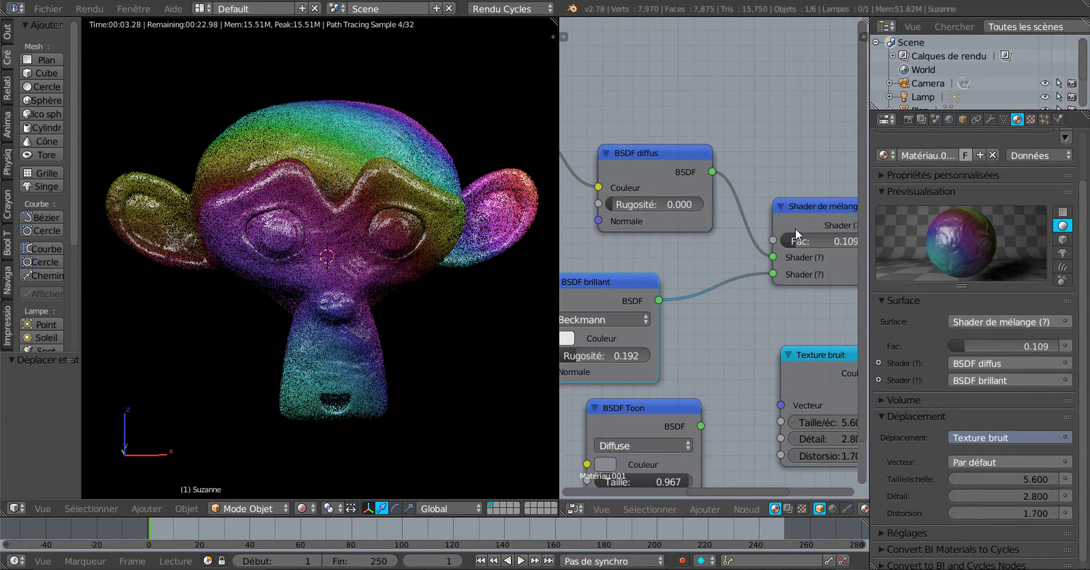
{"action": "left_click_drag", "start_coordinate": [818, 241], "coordinate": [801, 242]}
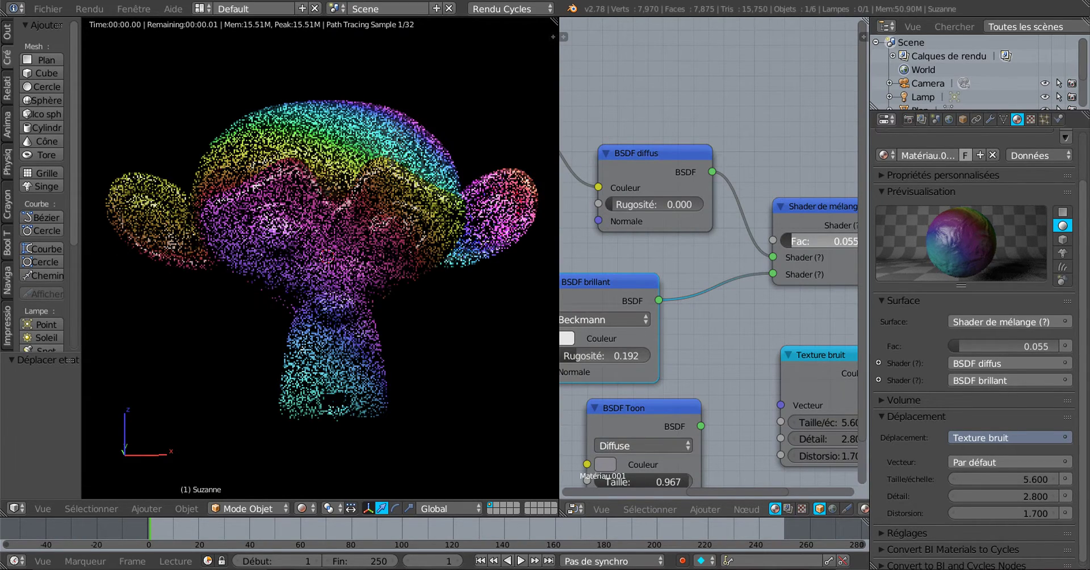
{"action": "left_click_drag", "start_coordinate": [794, 241], "coordinate": [810, 241]}
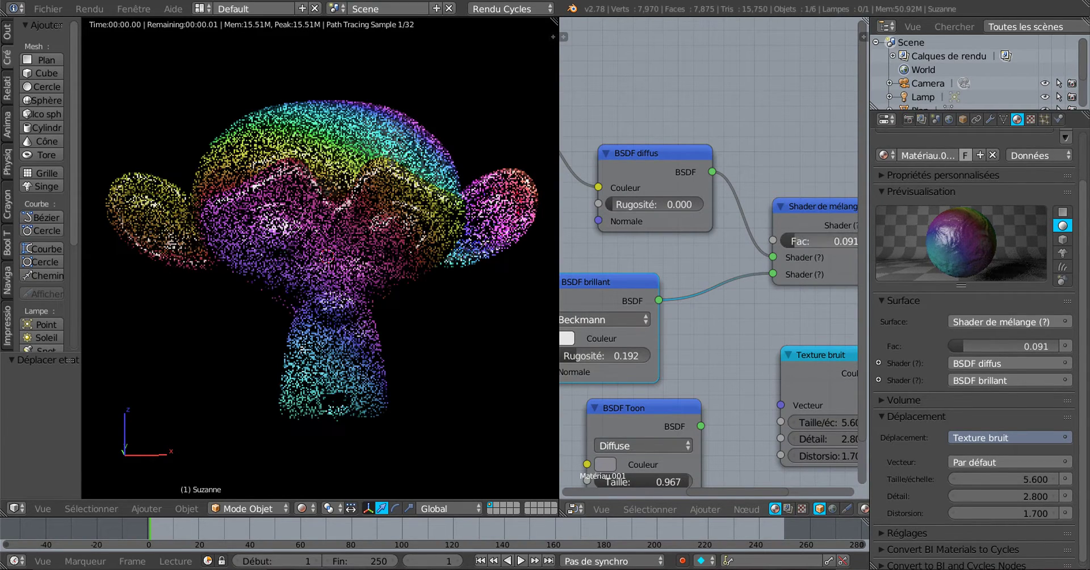
Reposition the glossy and toon BSDF nodes and set the glossy shader's distribution to Dure.
{"action": "scroll", "coordinate": [681, 288], "scroll_direction": "down", "scroll_amount": 3}
{"action": "left_click", "coordinate": [664, 272]}
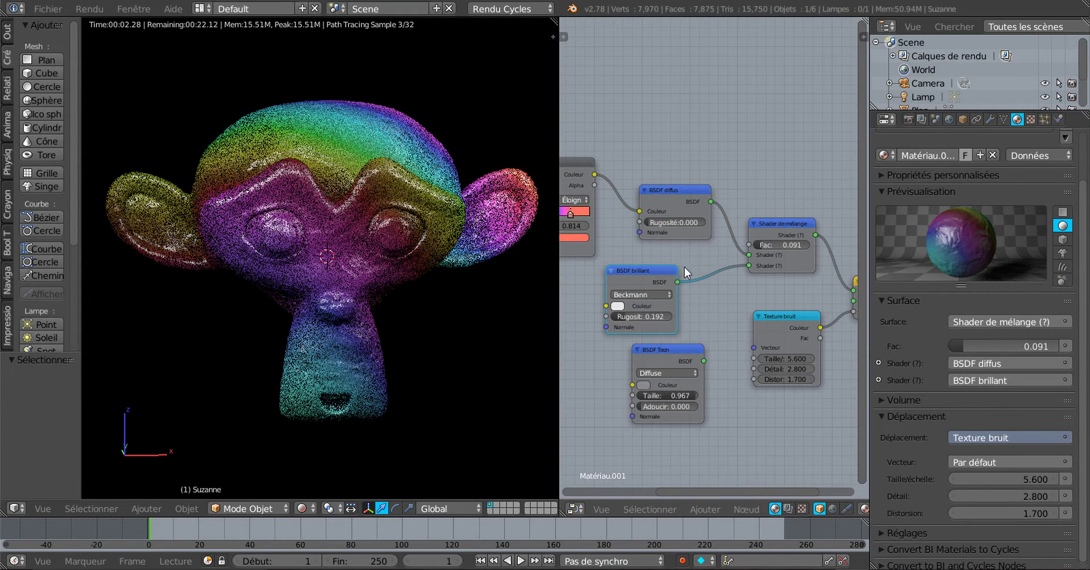
{"action": "left_click_drag", "start_coordinate": [683, 267], "coordinate": [695, 267]}
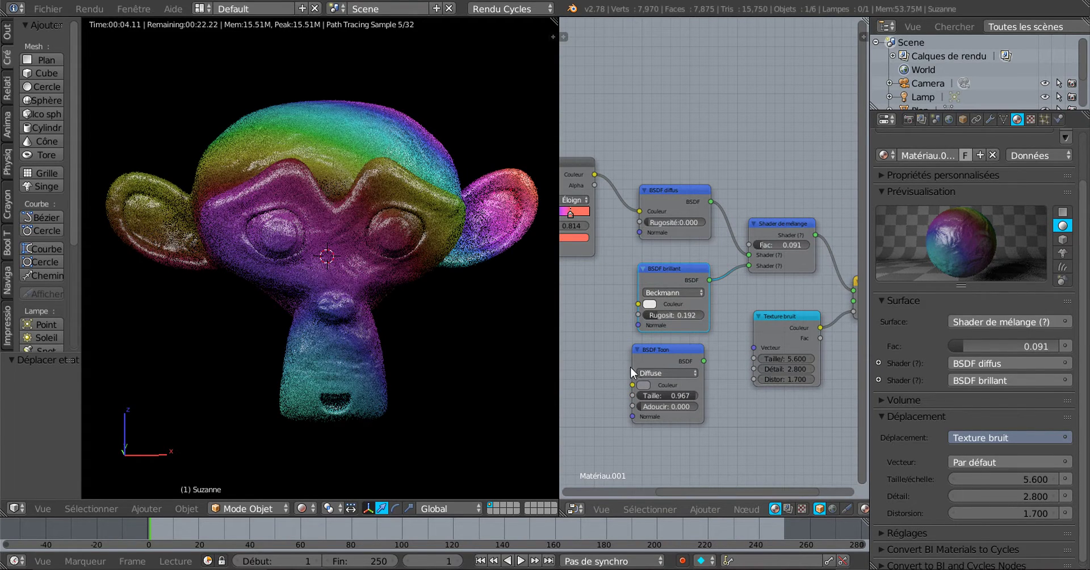
{"action": "left_click_drag", "start_coordinate": [631, 368], "coordinate": [580, 385]}
{"action": "left_click", "coordinate": [671, 292]}
{"action": "left_click", "coordinate": [674, 278]}
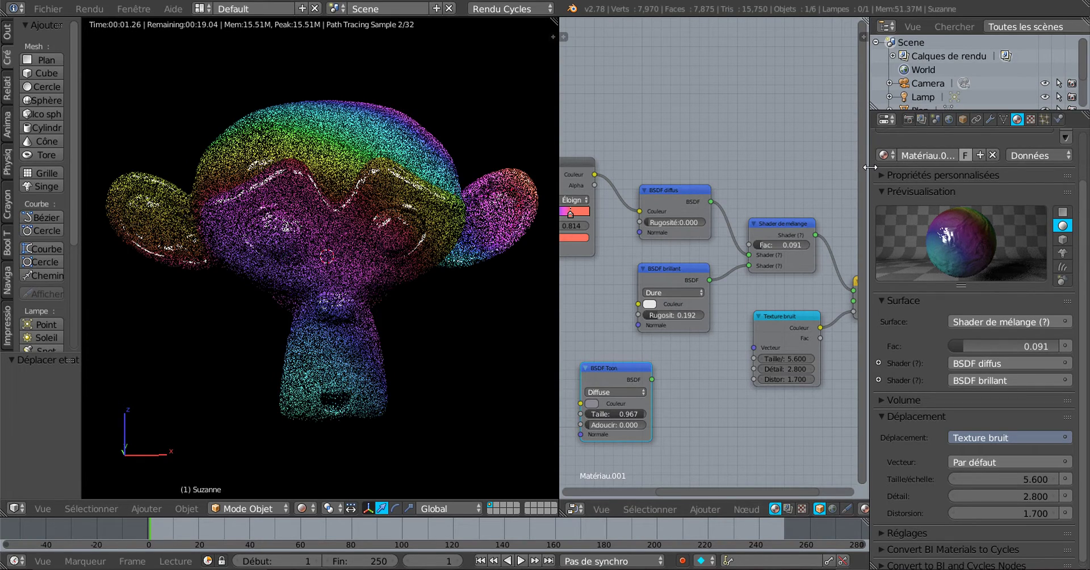
Set the noise texture driving the displacement to scale 12.200, detail 9.600 and distortion 7.000.
{"action": "scroll", "coordinate": [707, 352], "scroll_direction": "down", "scroll_amount": 3}
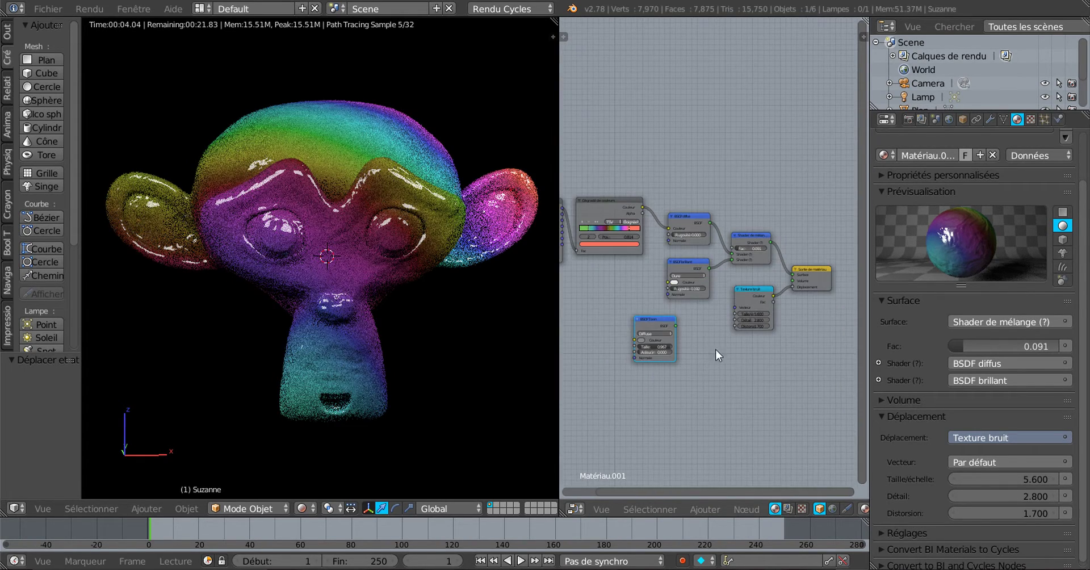
{"action": "middle_click_drag", "start_coordinate": [715, 349], "coordinate": [683, 272]}
{"action": "scroll", "coordinate": [683, 272], "scroll_direction": "up", "scroll_amount": 4}
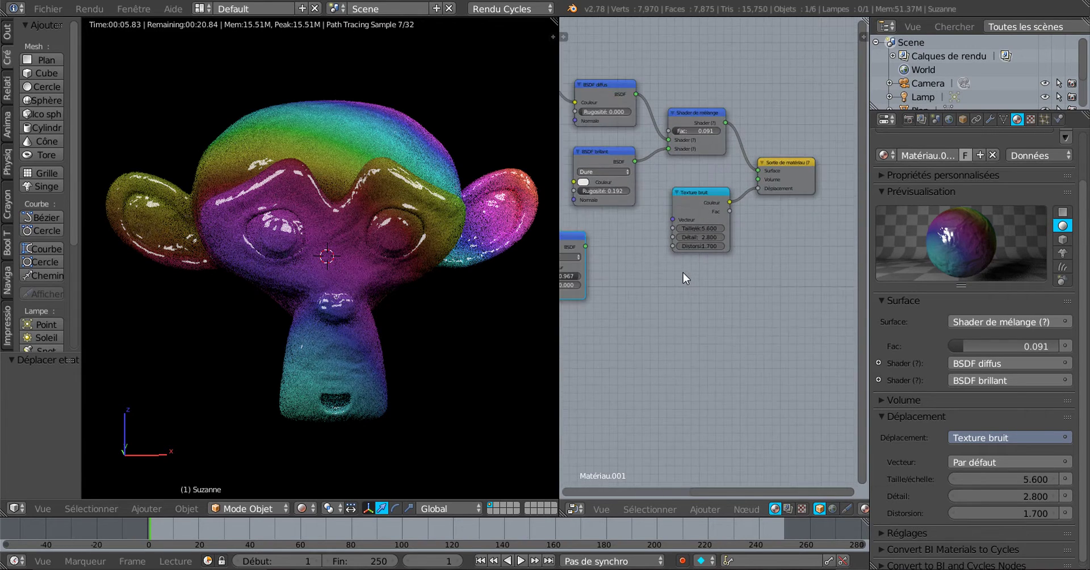
{"action": "left_click_drag", "start_coordinate": [699, 188], "coordinate": [708, 195]}
{"action": "scroll", "coordinate": [694, 263], "scroll_direction": "up", "scroll_amount": 3}
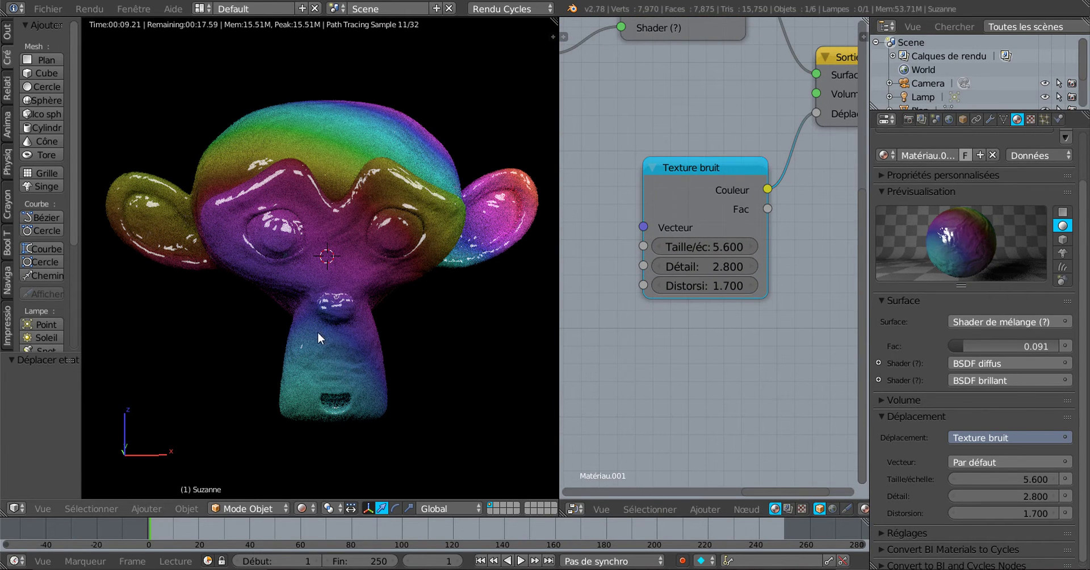
{"action": "left_click_drag", "start_coordinate": [723, 247], "coordinate": [713, 270]}
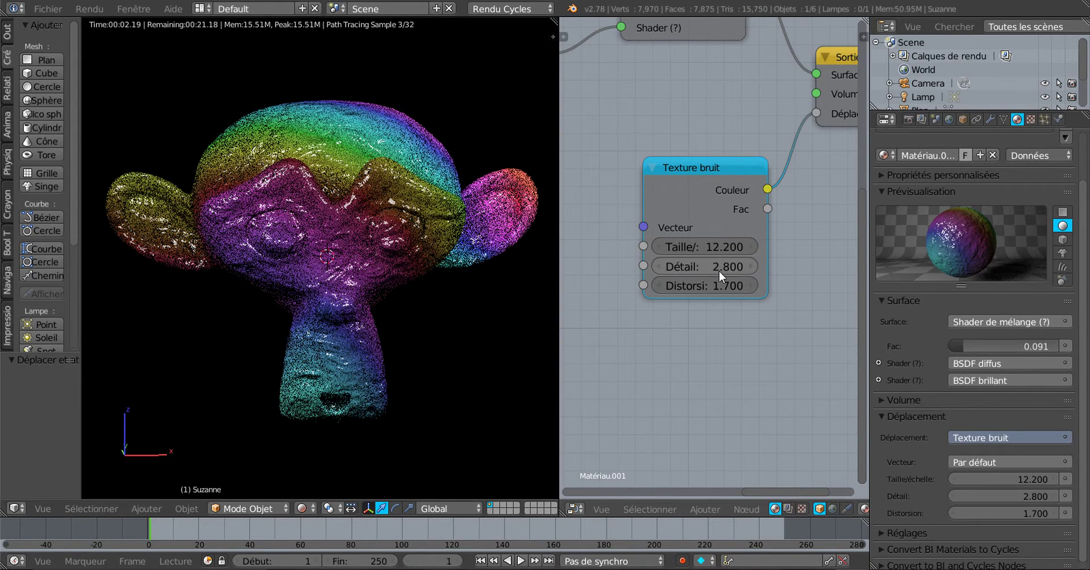
{"action": "left_click_drag", "start_coordinate": [716, 264], "coordinate": [789, 265]}
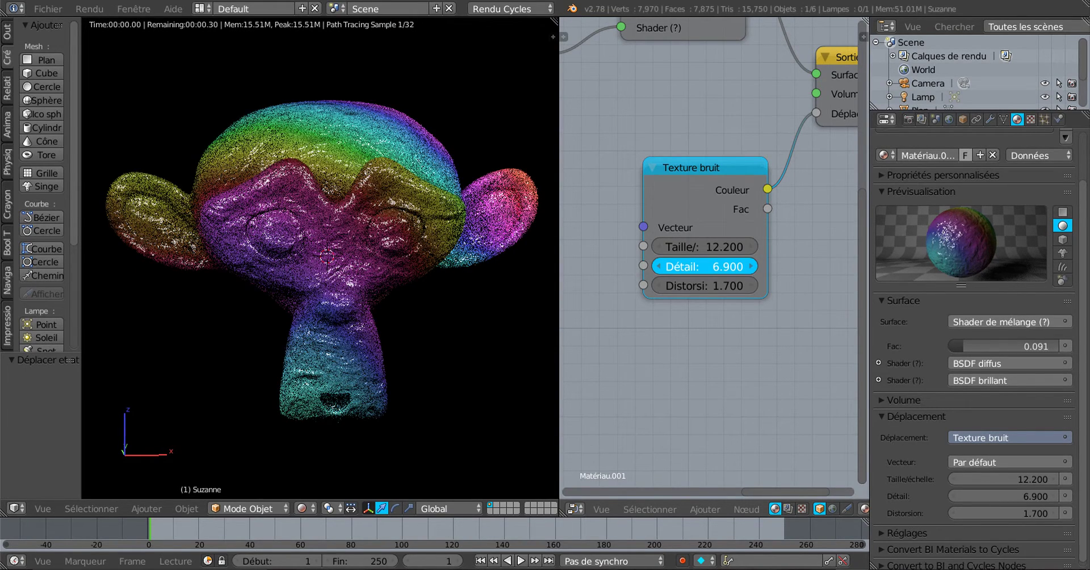
{"action": "left_click_drag", "start_coordinate": [715, 267], "coordinate": [762, 285]}
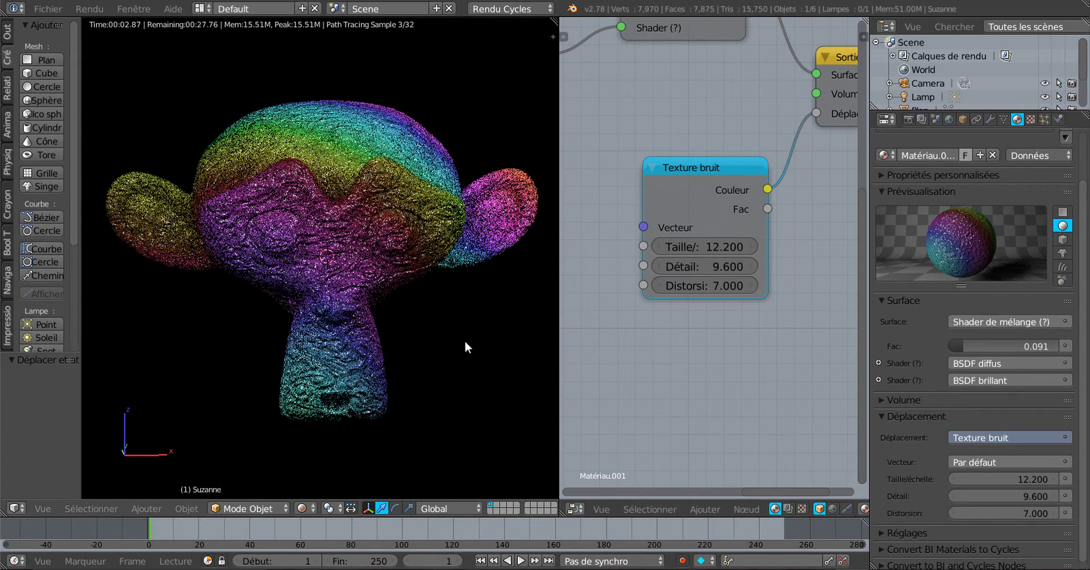
{"action": "scroll", "coordinate": [465, 341], "scroll_direction": "up", "scroll_amount": 2}
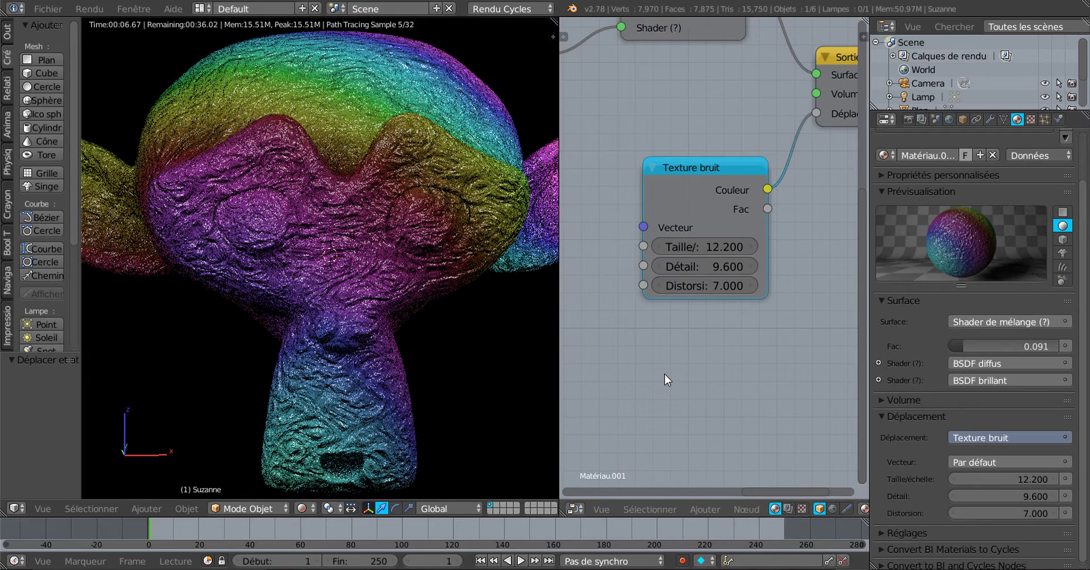
Add a Voronoi texture node below the noise texture node.
{"action": "left_click", "coordinate": [699, 510]}
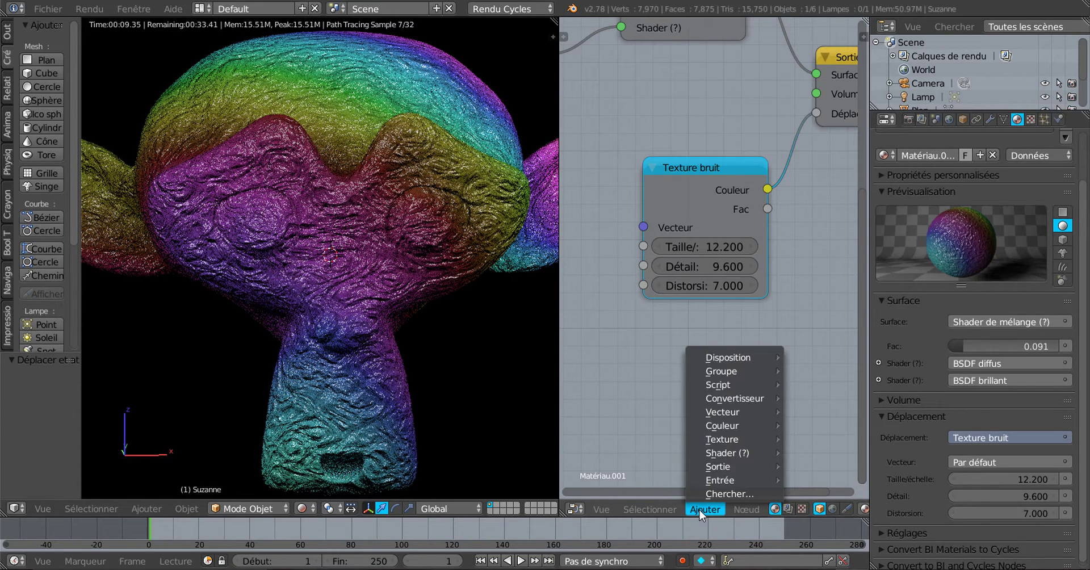
{"action": "mouse_move", "coordinate": [728, 440]}
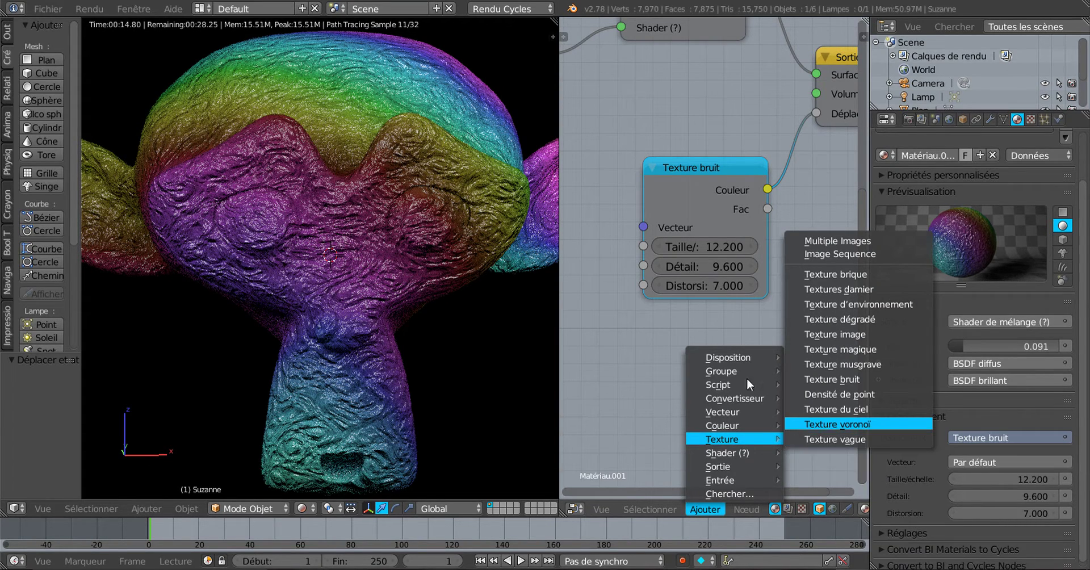
{"action": "left_click", "coordinate": [825, 423]}
{"action": "left_click", "coordinate": [627, 315]}
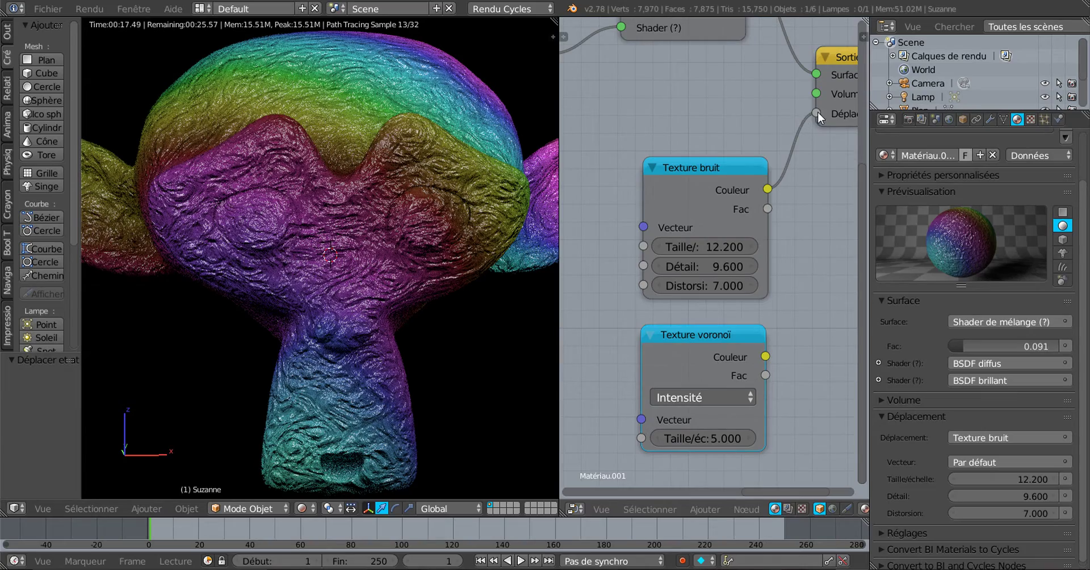
Disconnect the noise texture from the material output and link the Voronoi texture's Couleur output to Déplacement instead.
{"action": "left_click_drag", "start_coordinate": [818, 111], "coordinate": [640, 99]}
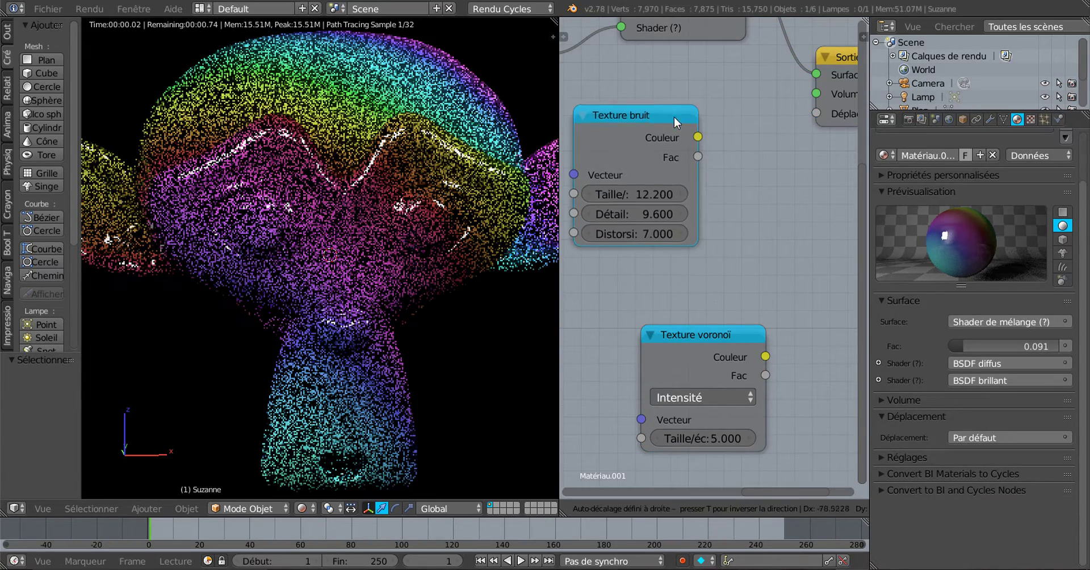
{"action": "left_click_drag", "start_coordinate": [767, 356], "coordinate": [816, 112]}
{"action": "left_click_drag", "start_coordinate": [699, 335], "coordinate": [680, 152]}
Try different scales on the Voronoi texture, ending at 13.200, and move its node down.
{"action": "scroll", "coordinate": [679, 152], "scroll_direction": "up", "scroll_amount": 1}
{"action": "scroll", "coordinate": [681, 202], "scroll_direction": "up", "scroll_amount": 1}
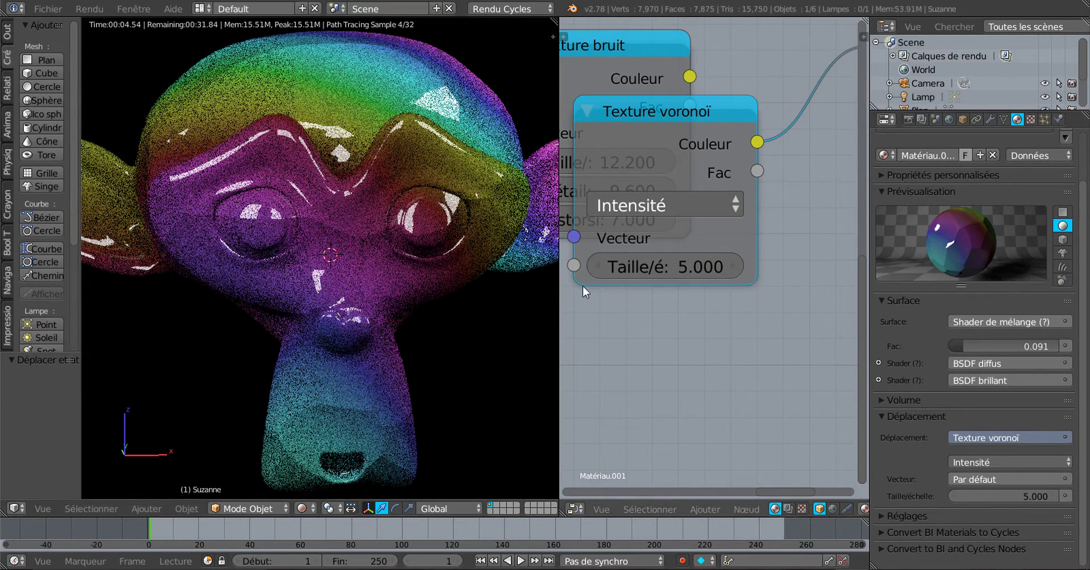
{"action": "left_click_drag", "start_coordinate": [689, 267], "coordinate": [783, 267]}
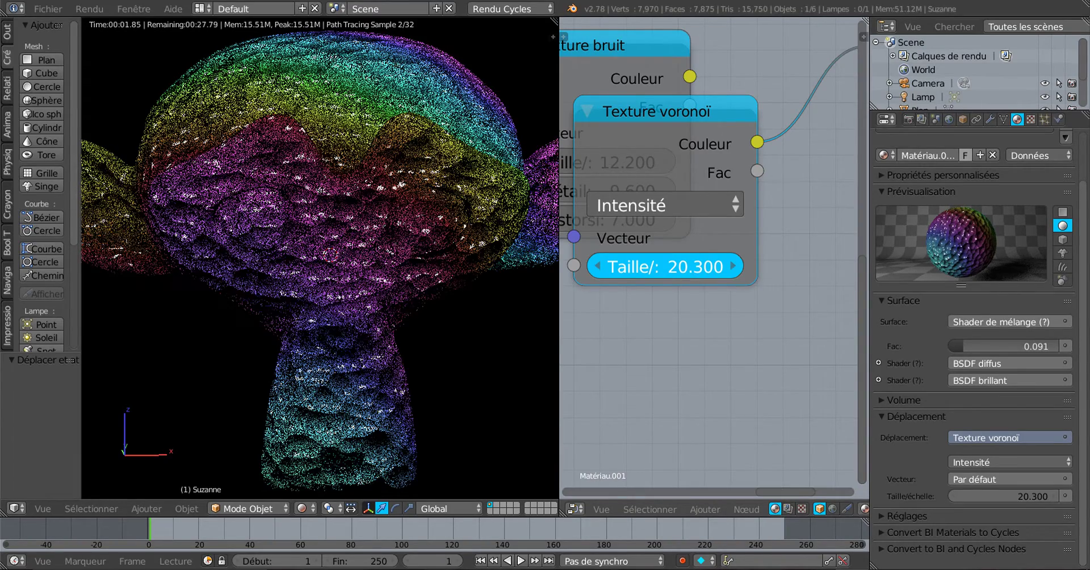
{"action": "left_click_drag", "start_coordinate": [784, 267], "coordinate": [757, 267]}
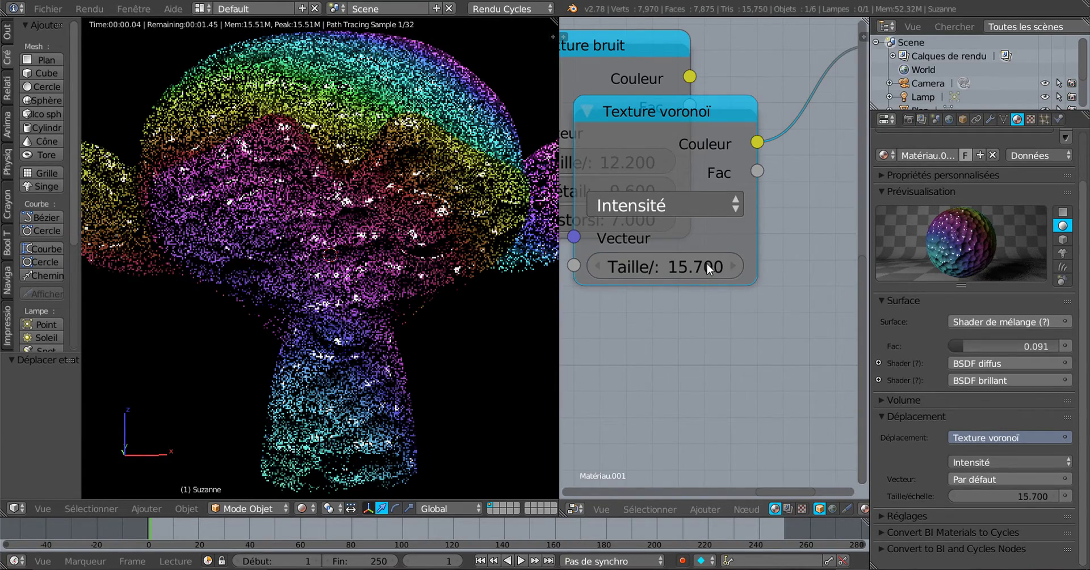
{"action": "left_click_drag", "start_coordinate": [660, 113], "coordinate": [679, 185]}
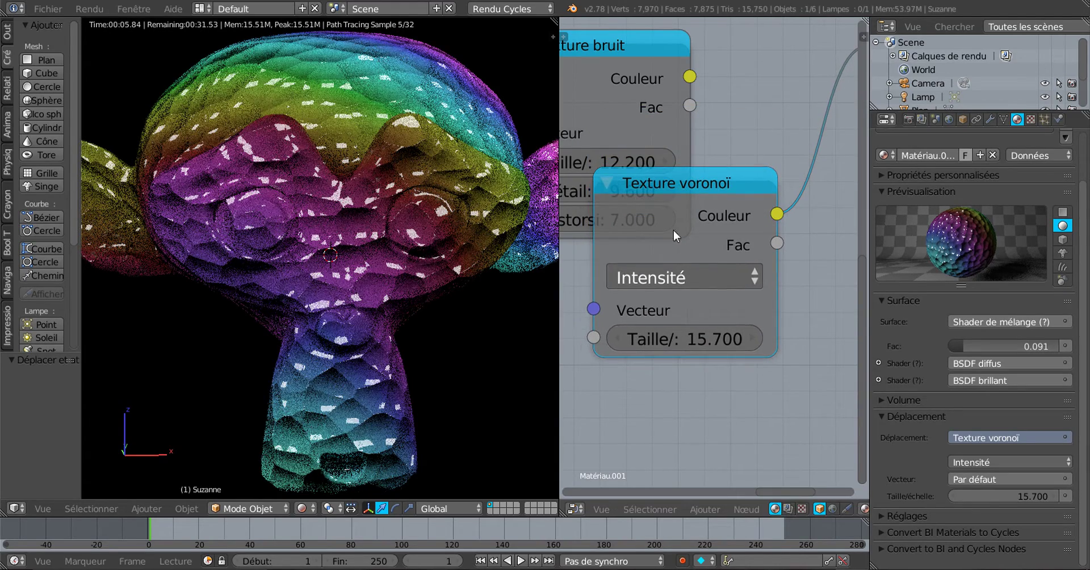
{"action": "mouse_move", "coordinate": [711, 342]}
{"action": "left_mouse_down"}
{"action": "mouse_move", "coordinate": [664, 342]}
{"action": "mouse_move", "coordinate": [712, 349]}
{"action": "mouse_move", "coordinate": [696, 349]}
{"action": "left_mouse_up"}
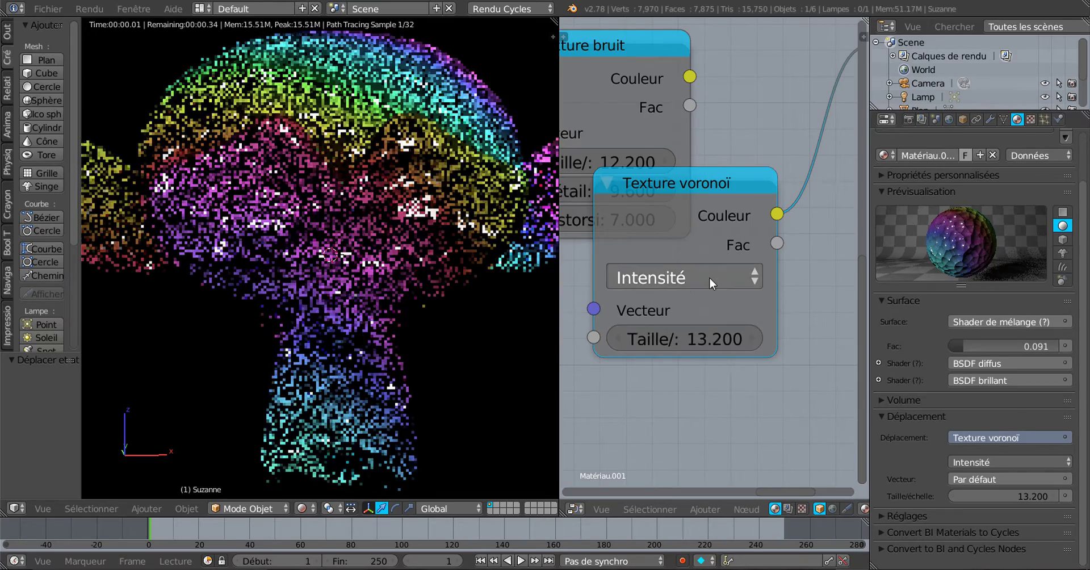
Compare the Cellules and Intensité colorations on the Voronoi texture and choose Cellules.
{"action": "left_click", "coordinate": [709, 277]}
{"action": "left_click", "coordinate": [679, 223]}
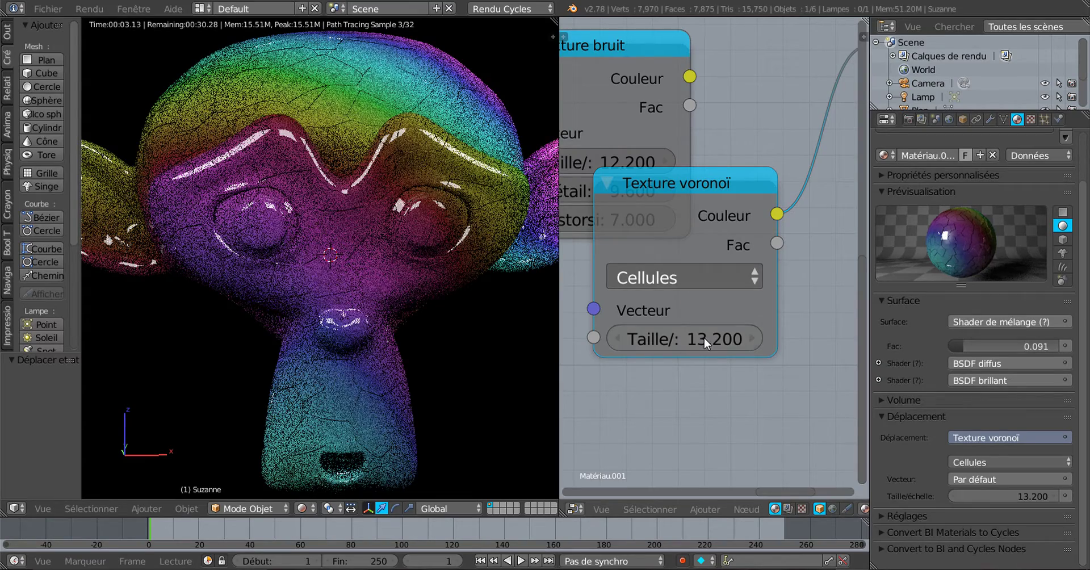
{"action": "left_click", "coordinate": [681, 278]}
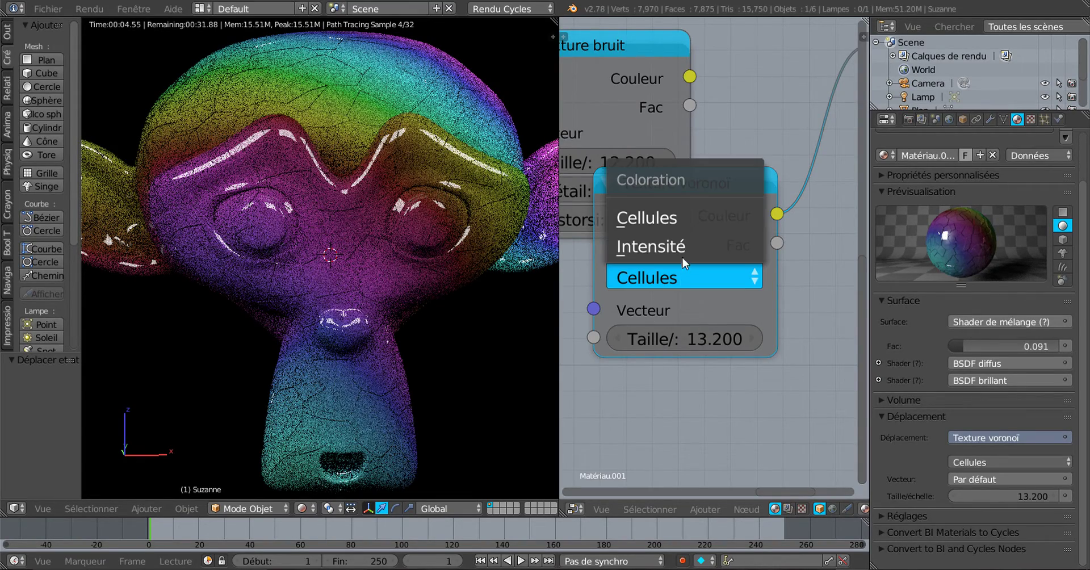
{"action": "left_click", "coordinate": [681, 246]}
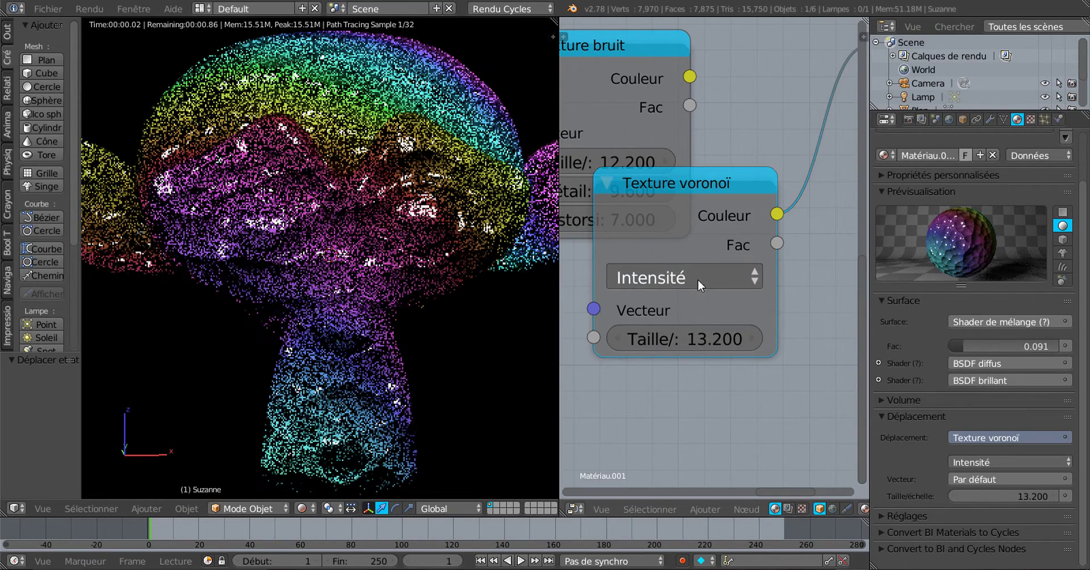
{"action": "left_click", "coordinate": [698, 278]}
{"action": "left_click", "coordinate": [663, 219]}
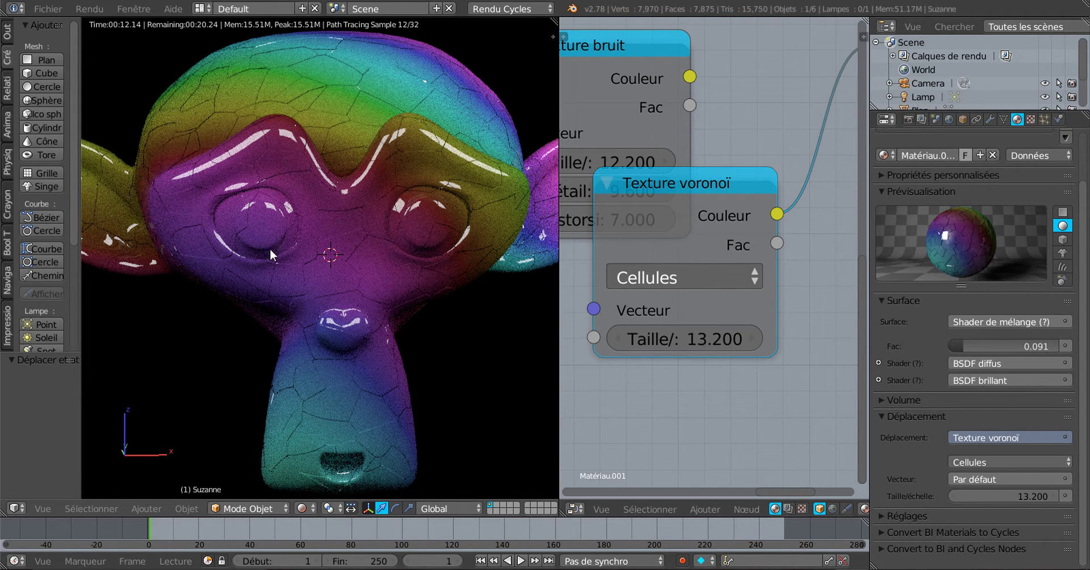
Delete the unused noise texture node from the material.
{"action": "scroll", "coordinate": [655, 393], "scroll_direction": "down", "scroll_amount": 3}
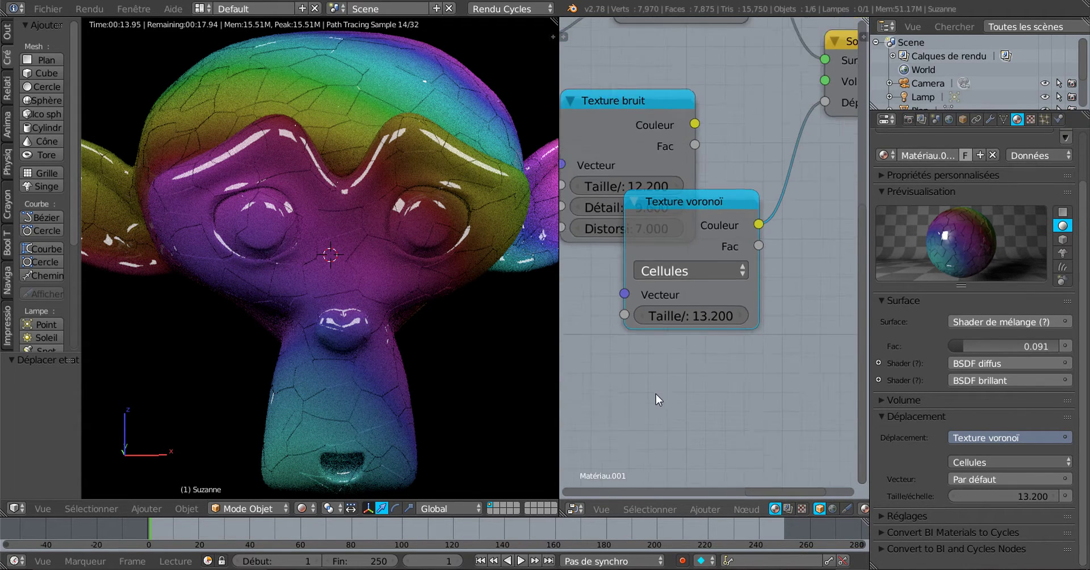
{"action": "scroll", "coordinate": [656, 394], "scroll_direction": "down", "scroll_amount": 1}
{"action": "left_click_drag", "start_coordinate": [657, 113], "coordinate": [682, 93]}
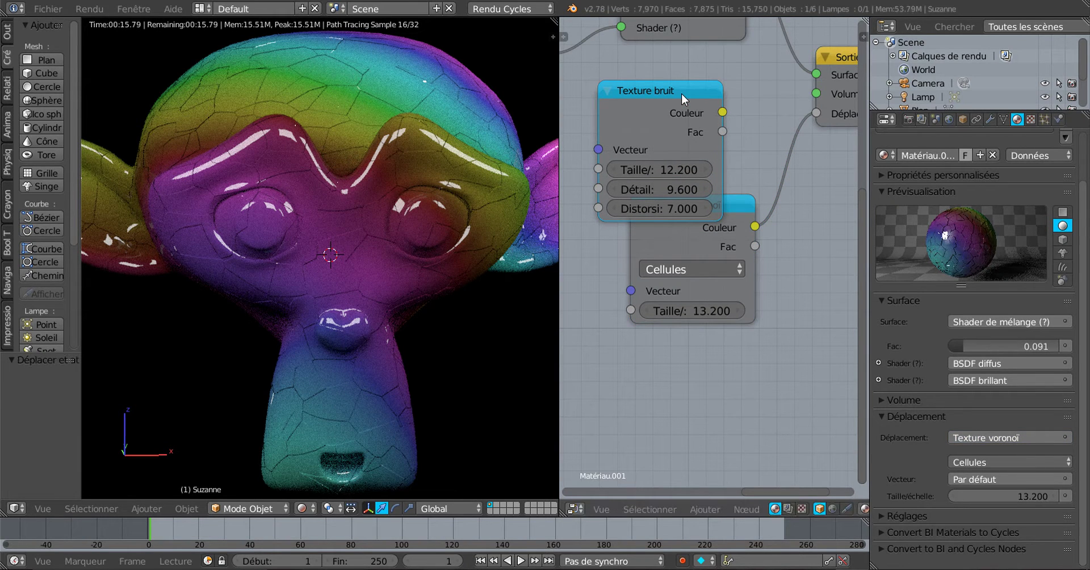
{"action": "key", "text": "x"}
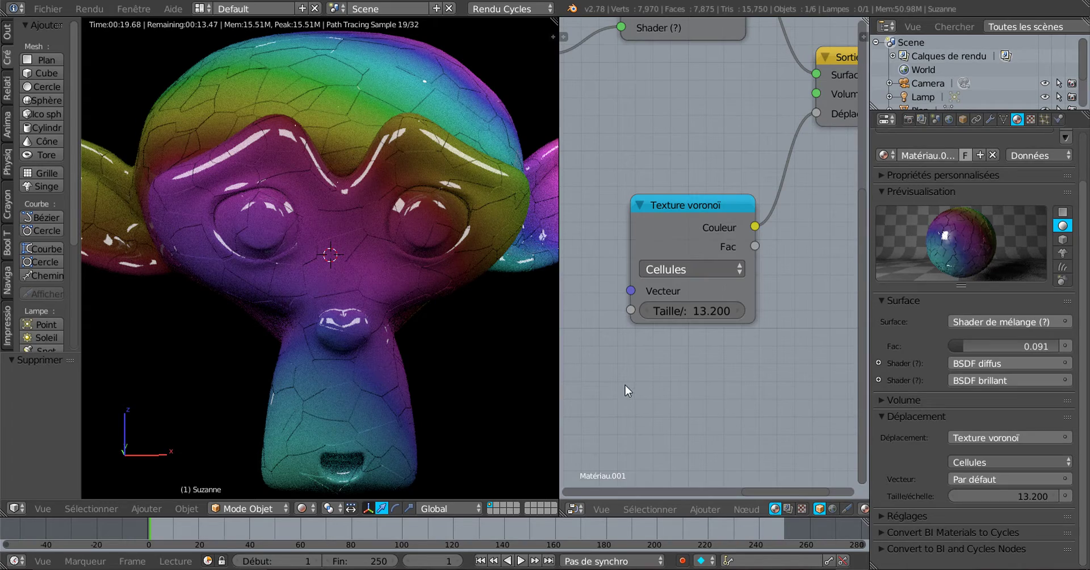
Widen the node editor, set the Voronoi texture's scale to 27.400 and shift its node slightly.
{"action": "left_click_drag", "start_coordinate": [558, 313], "coordinate": [525, 319]}
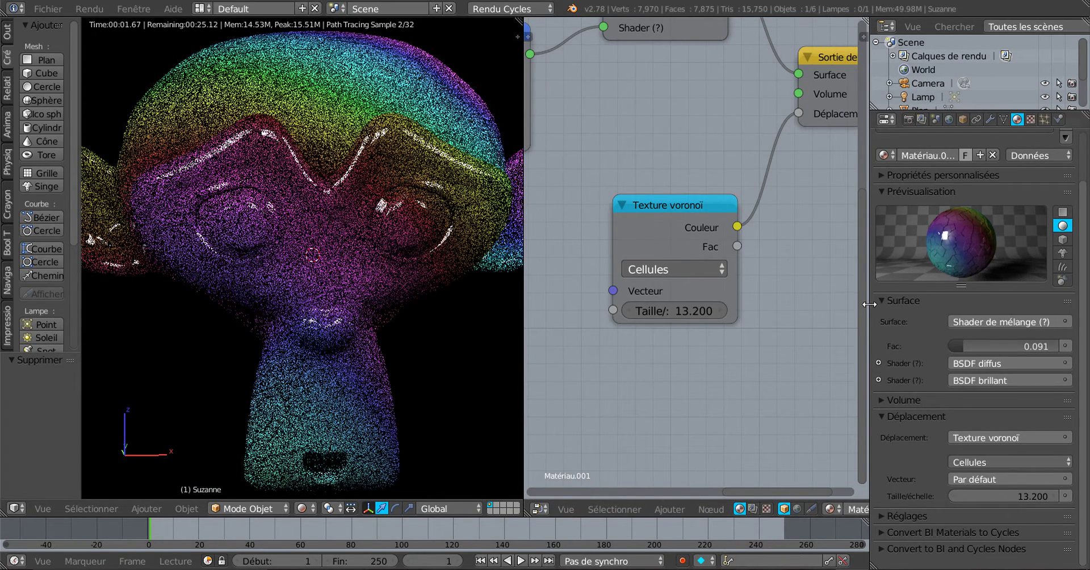
{"action": "left_click_drag", "start_coordinate": [869, 305], "coordinate": [954, 307]}
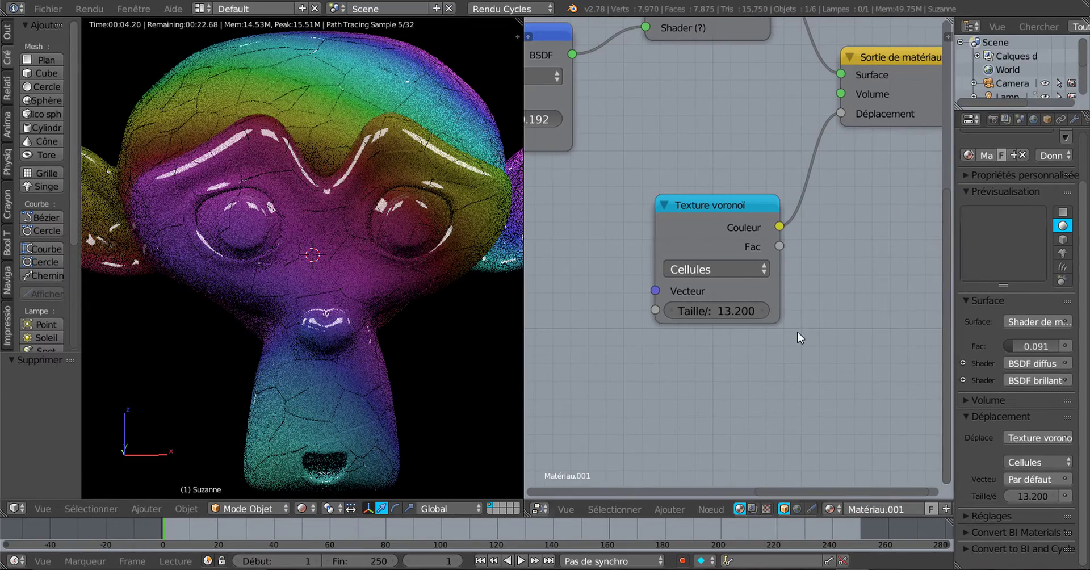
{"action": "left_click_drag", "start_coordinate": [722, 325], "coordinate": [786, 326]}
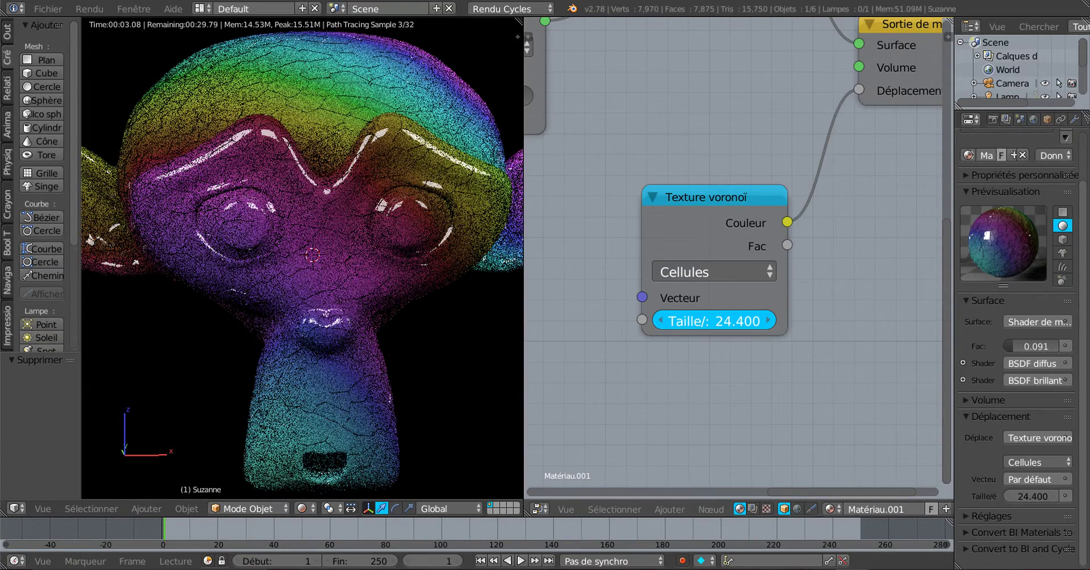
{"action": "left_click_drag", "start_coordinate": [714, 321], "coordinate": [763, 321]}
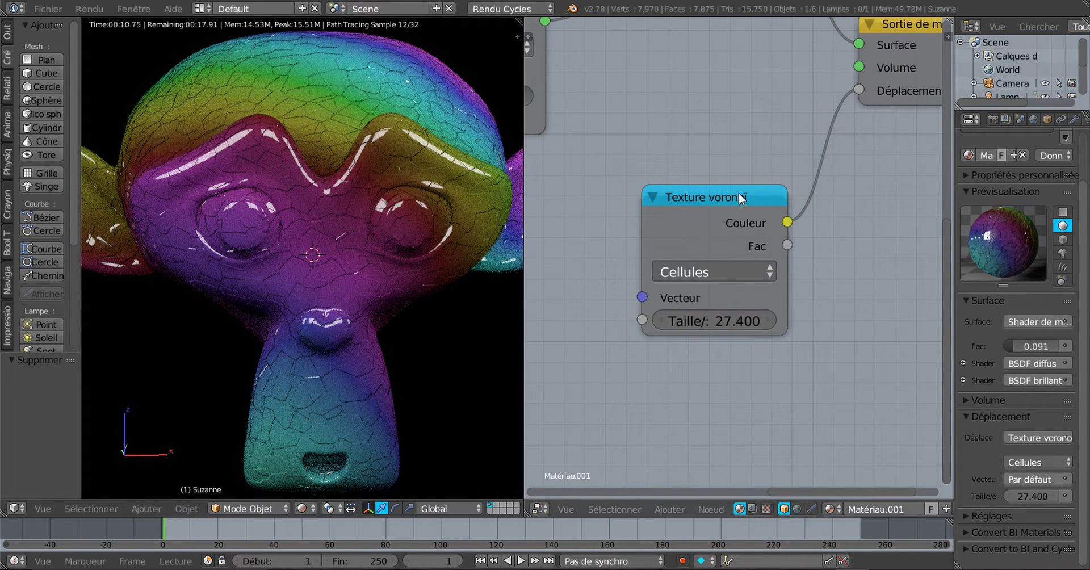
{"action": "mouse_move", "coordinate": [738, 197]}
{"action": "left_mouse_down"}
{"action": "mouse_move", "coordinate": [681, 214]}
{"action": "mouse_move", "coordinate": [755, 189]}
{"action": "left_mouse_up"}
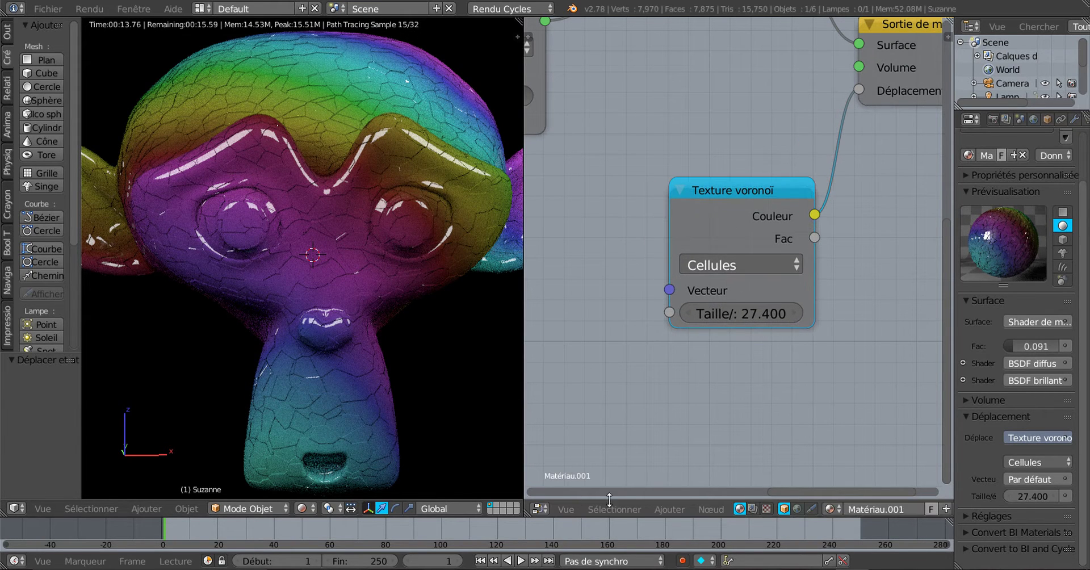
{"action": "left_click", "coordinate": [663, 509]}
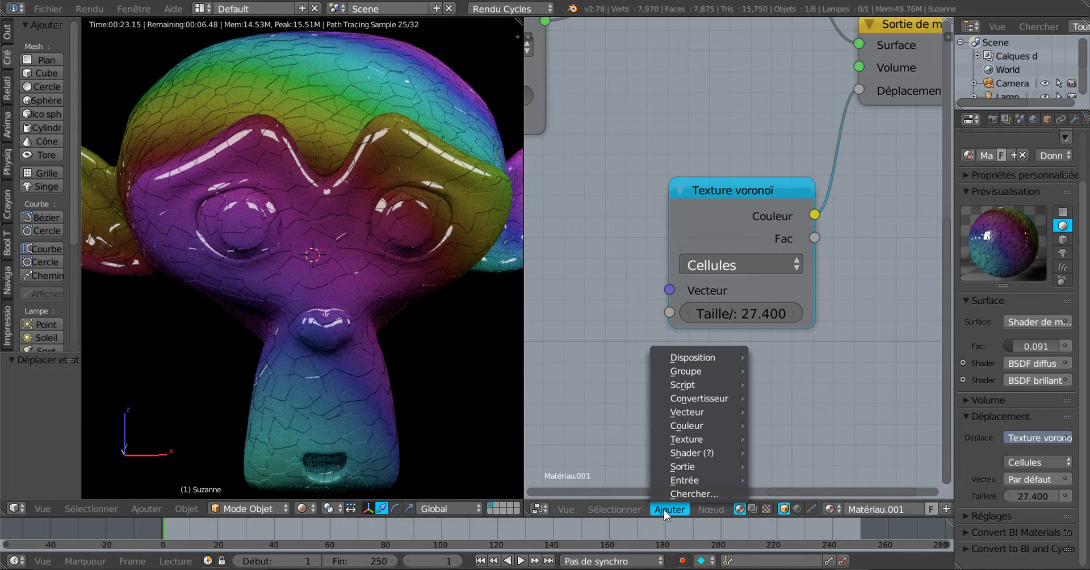
{"action": "mouse_move", "coordinate": [693, 480]}
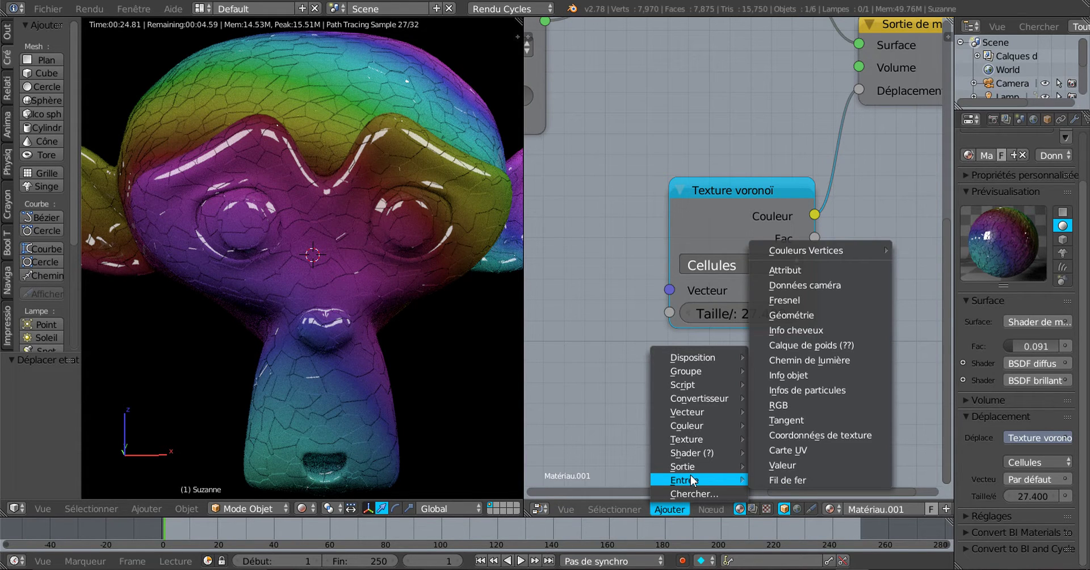
{"action": "left_click", "coordinate": [836, 435]}
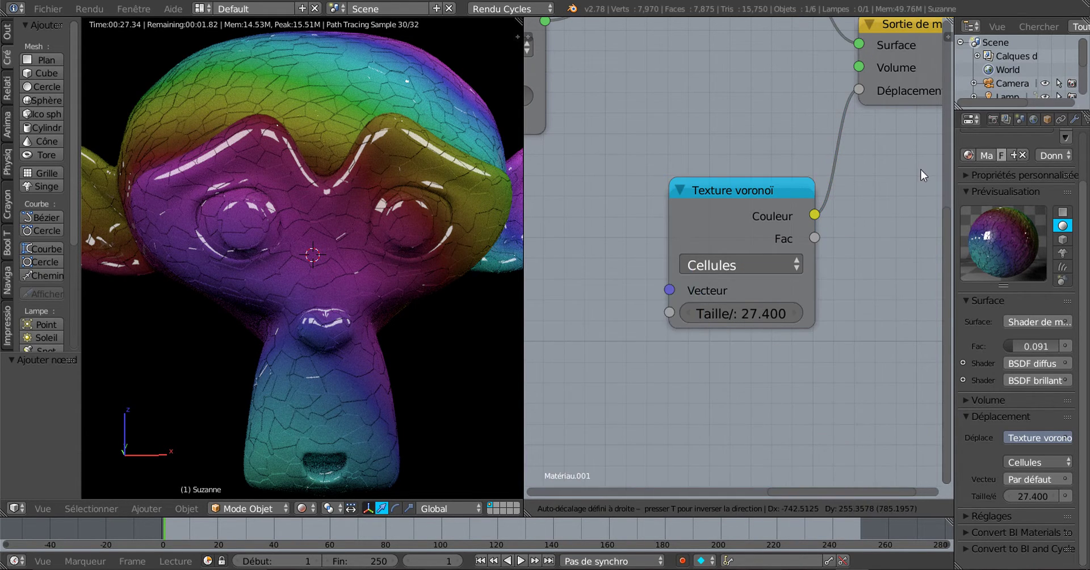
{"action": "left_click", "coordinate": [818, 368]}
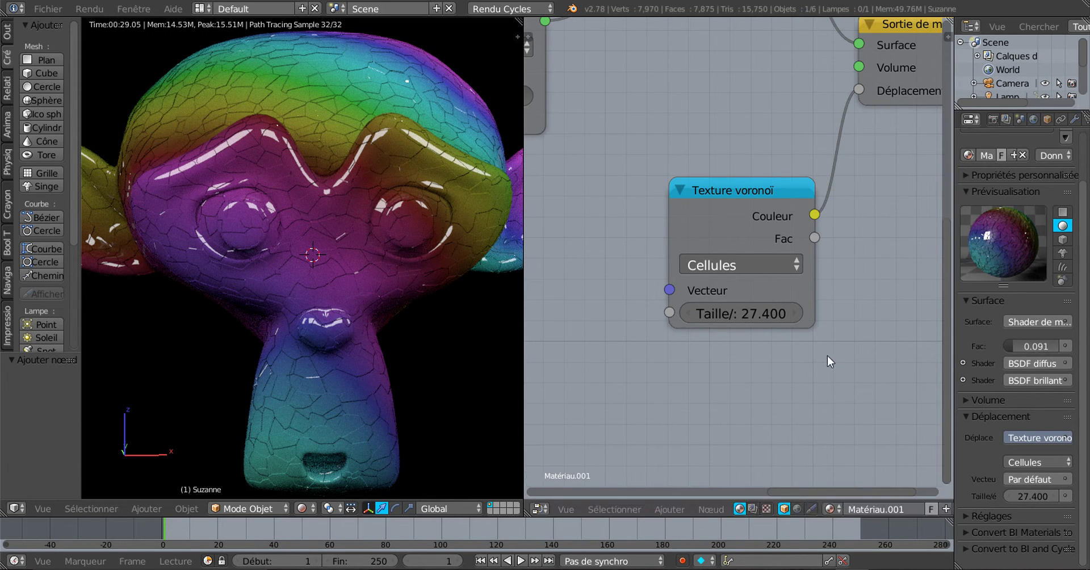
Duplicate the texture coordinates node that feeds the color ramp and place the copy near the Voronoi texture.
{"action": "scroll", "coordinate": [826, 357], "scroll_direction": "down", "scroll_amount": 4}
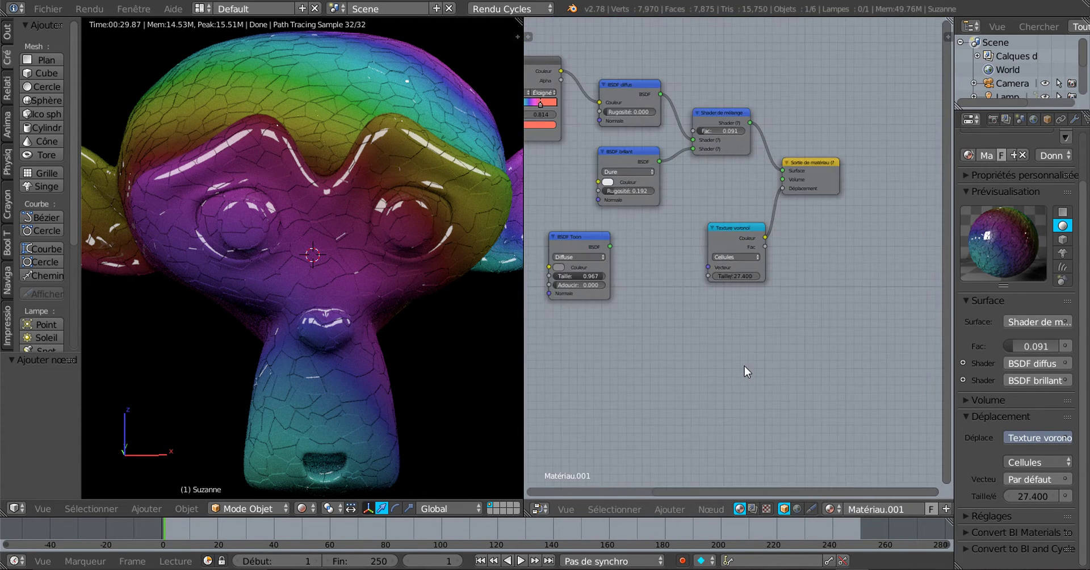
{"action": "scroll", "coordinate": [744, 366], "scroll_direction": "down", "scroll_amount": 4}
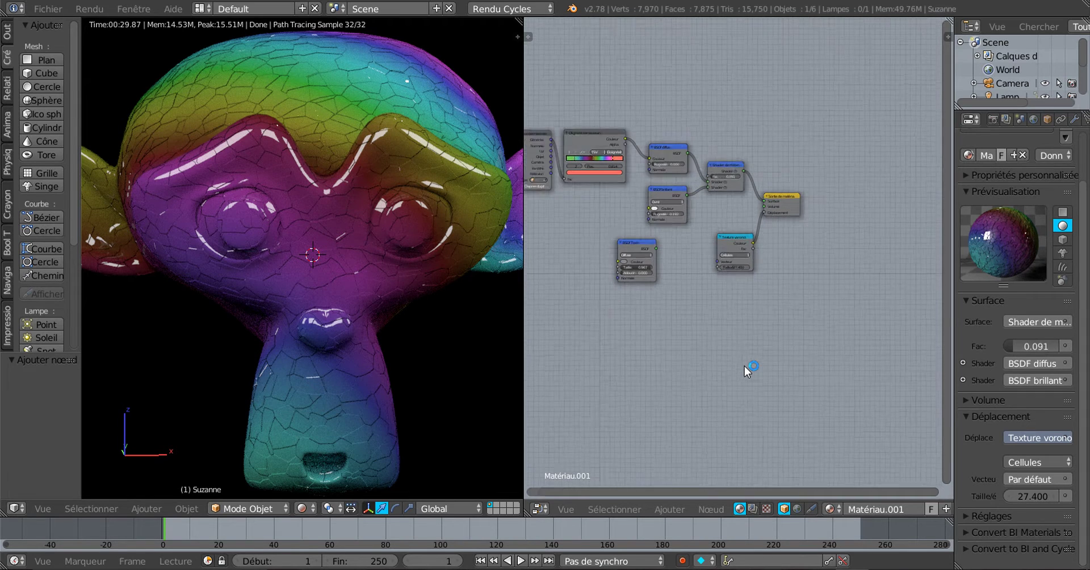
{"action": "scroll", "coordinate": [744, 366], "scroll_direction": "up", "scroll_amount": 1}
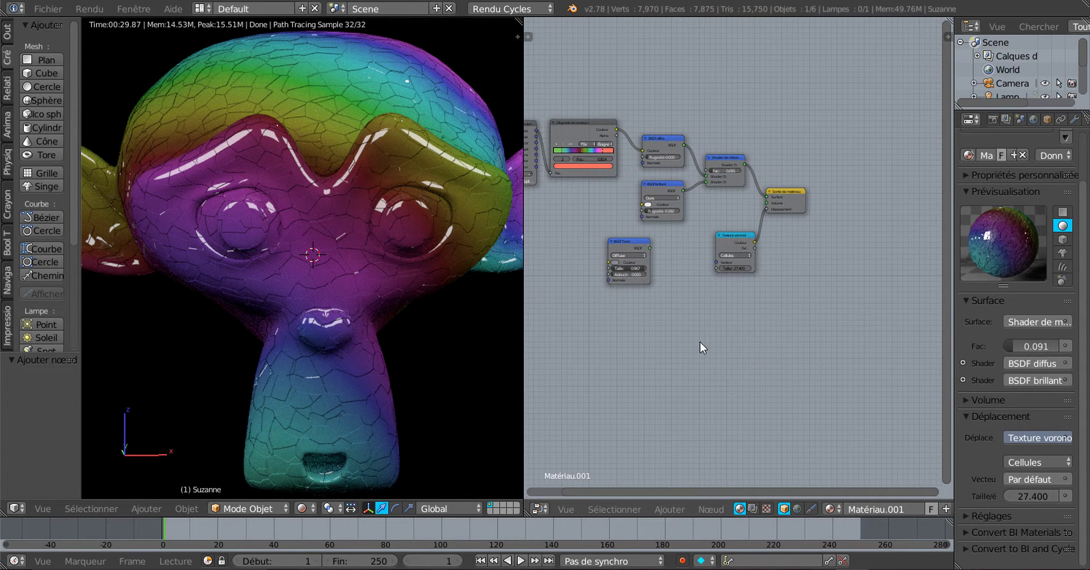
{"action": "middle_click_drag", "start_coordinate": [667, 457], "coordinate": [670, 321], "text": "ctrl"}
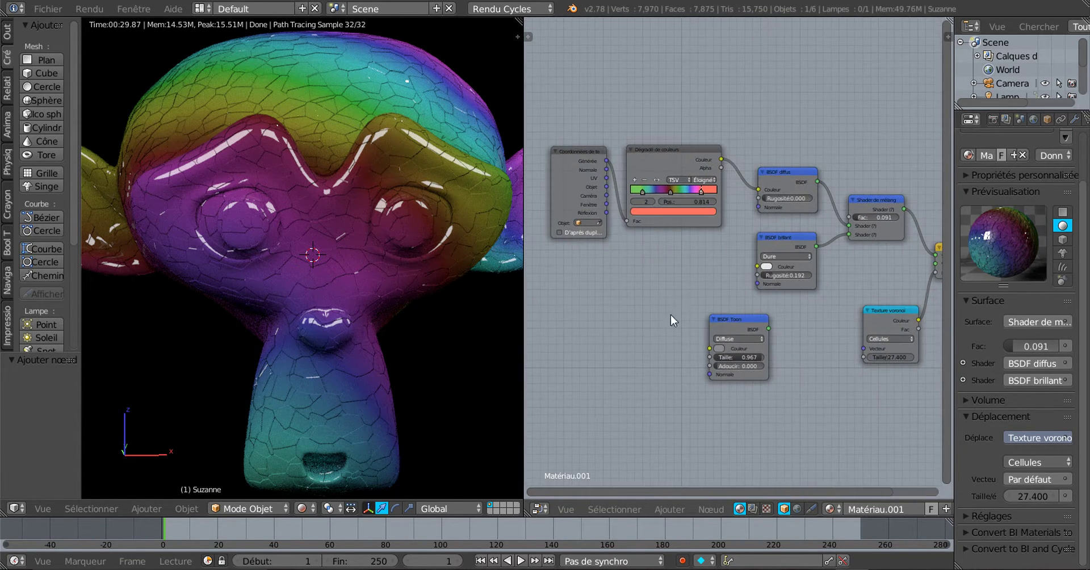
{"action": "left_click", "coordinate": [592, 210]}
{"action": "key", "text": "shift+d"}
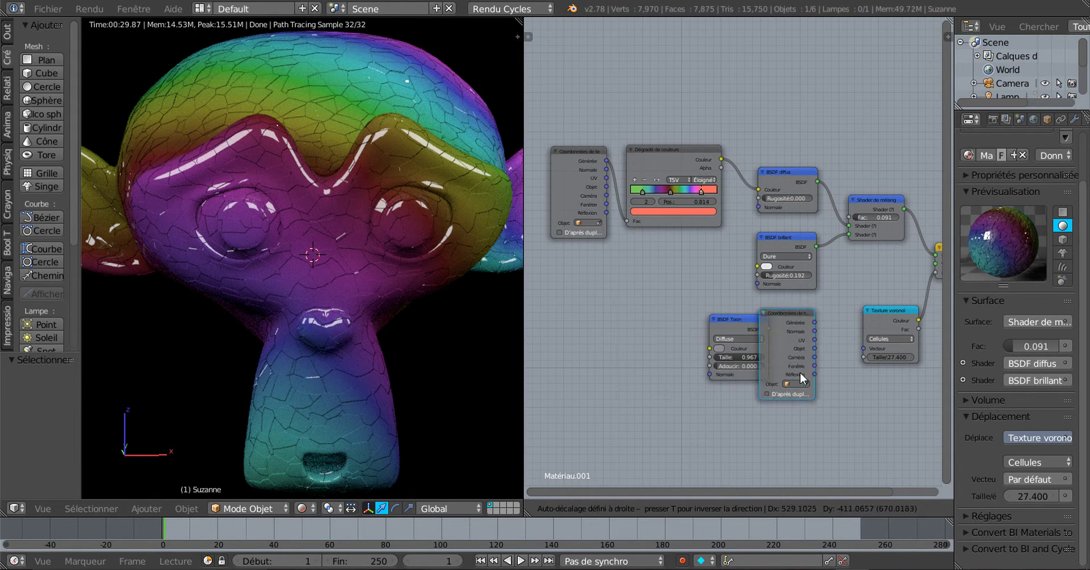
{"action": "left_click", "coordinate": [827, 381]}
Move the unconnected BSDF Toon node aside and align the copied texture coordinates node beside the Voronoi texture.
{"action": "left_click_drag", "start_coordinate": [746, 326], "coordinate": [632, 309]}
{"action": "scroll", "coordinate": [700, 350], "scroll_direction": "up", "scroll_amount": 1}
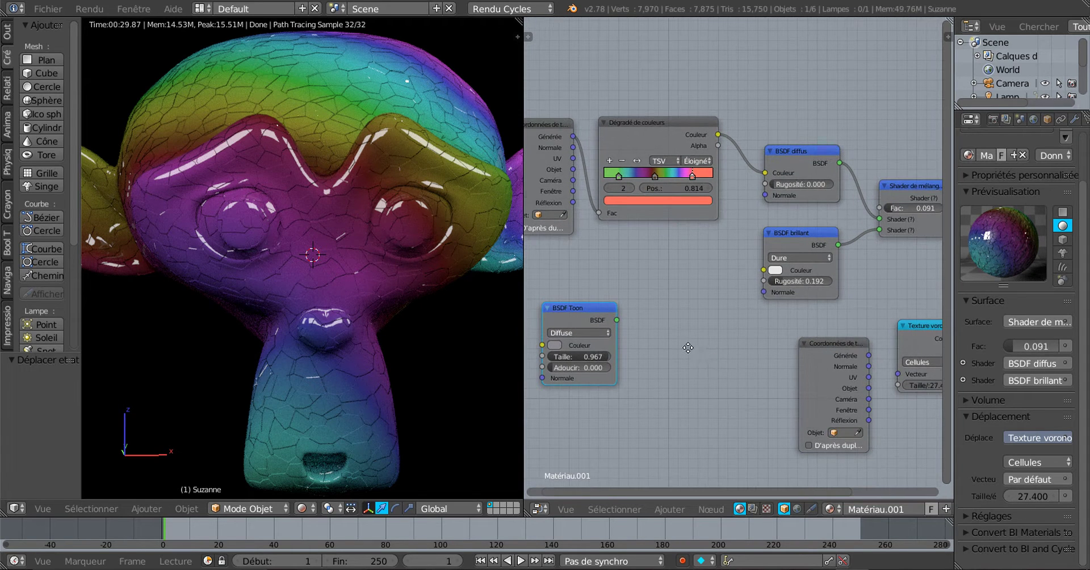
{"action": "middle_click_drag", "start_coordinate": [688, 348], "coordinate": [658, 301]}
{"action": "scroll", "coordinate": [656, 299], "scroll_direction": "up", "scroll_amount": 2}
{"action": "left_click", "coordinate": [701, 235]}
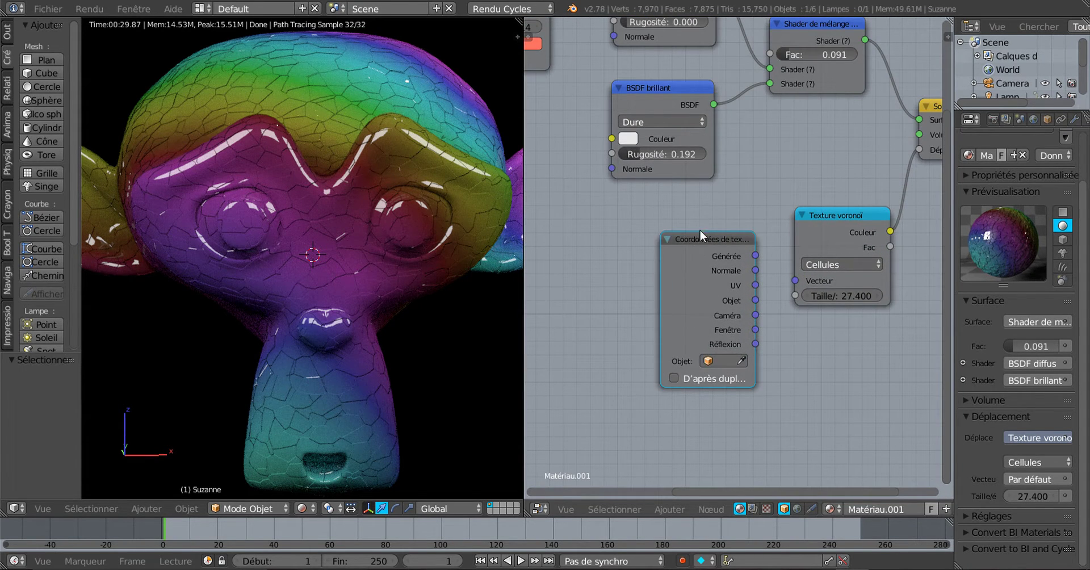
{"action": "left_click_drag", "start_coordinate": [700, 229], "coordinate": [702, 205]}
{"action": "scroll", "coordinate": [775, 280], "scroll_direction": "up", "scroll_amount": 1}
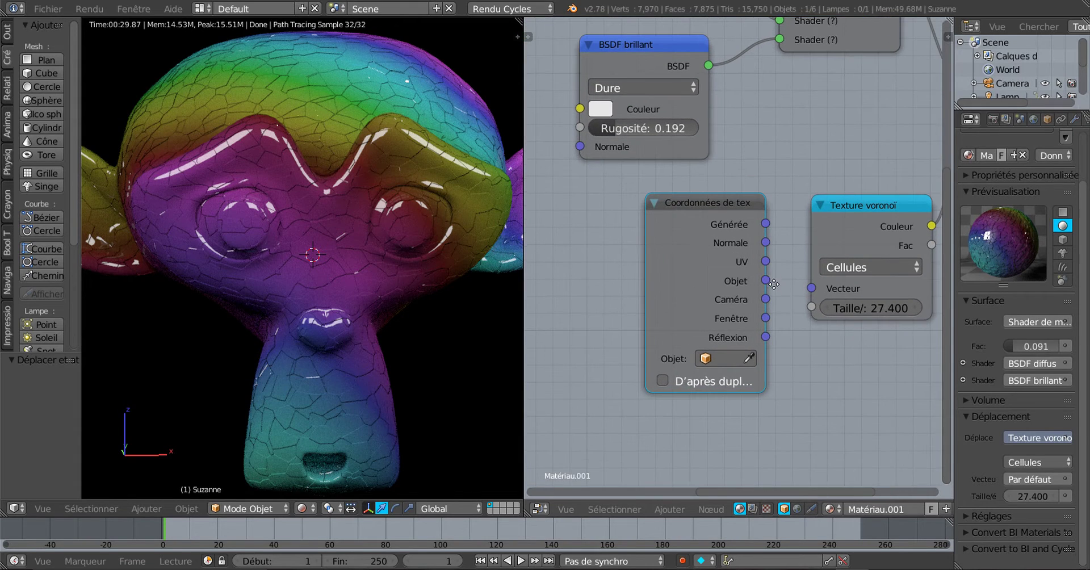
Compare the Générée, Normale, UV, Objet, Caméra, Réflexion and Fenêtre coordinates by connecting each to the Voronoi texture's Vecteur input.
{"action": "middle_click_drag", "start_coordinate": [775, 283], "coordinate": [719, 330]}
{"action": "scroll", "coordinate": [719, 330], "scroll_direction": "up", "scroll_amount": 1}
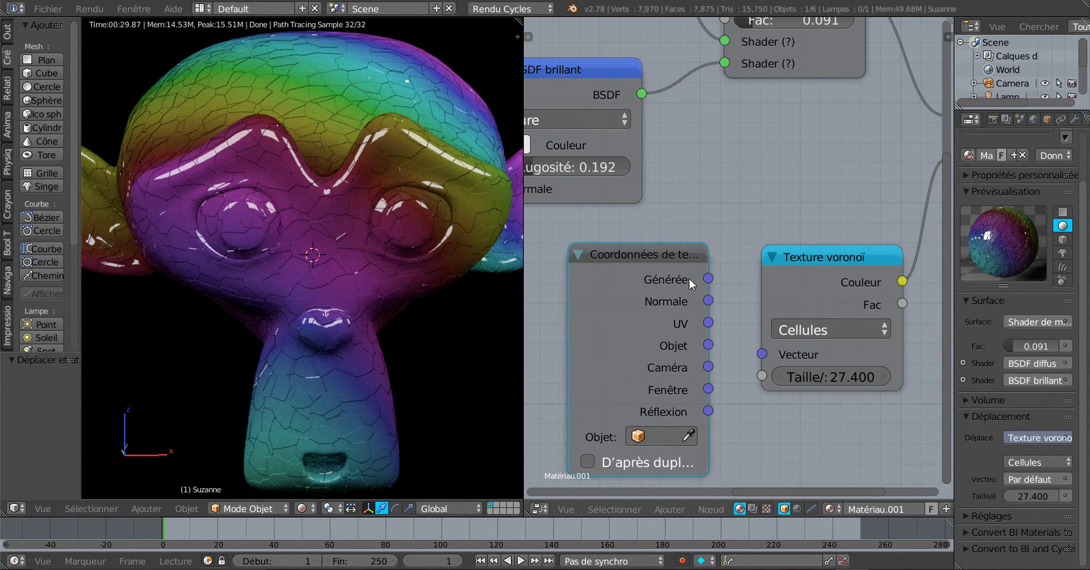
{"action": "left_click_drag", "start_coordinate": [708, 278], "coordinate": [755, 354]}
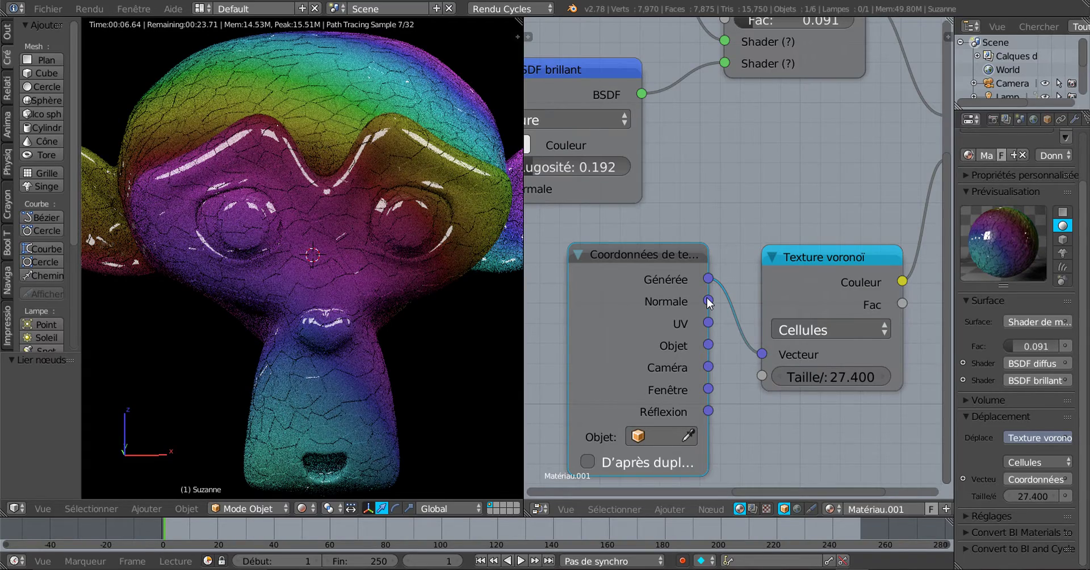
{"action": "left_click_drag", "start_coordinate": [709, 301], "coordinate": [768, 351]}
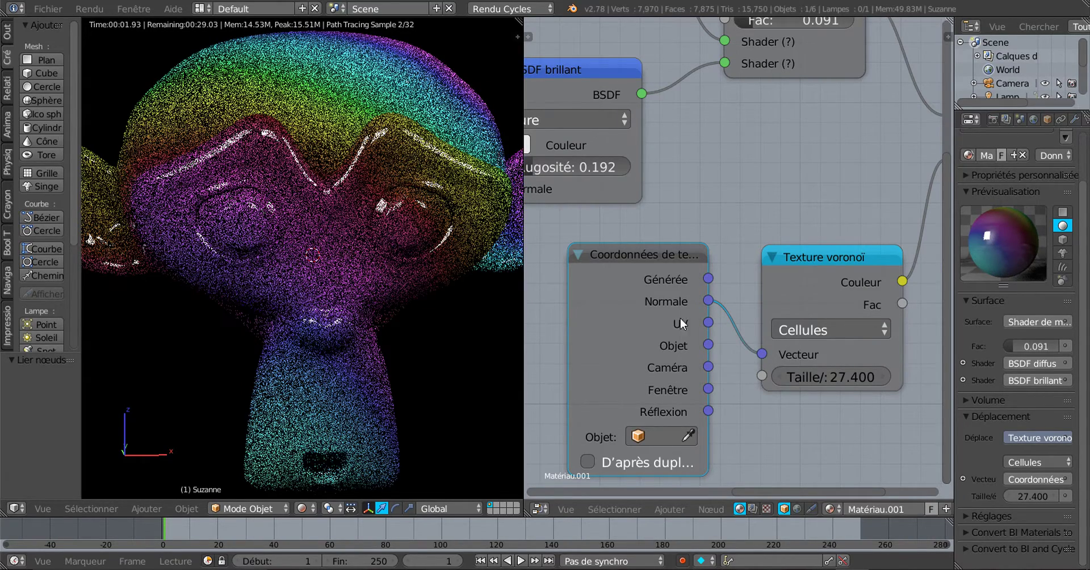
{"action": "left_click_drag", "start_coordinate": [709, 323], "coordinate": [760, 357]}
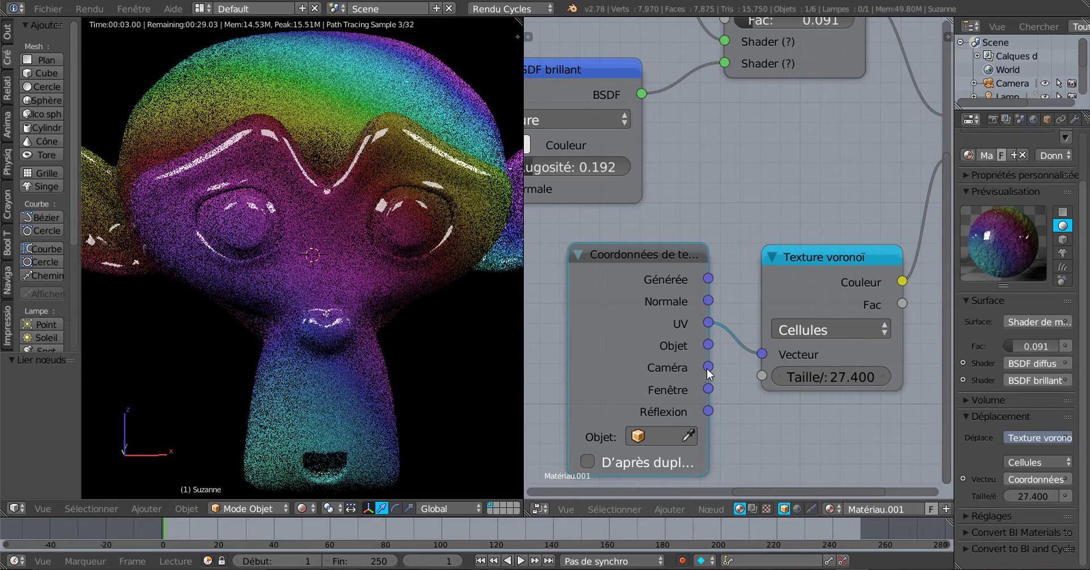
{"action": "left_click_drag", "start_coordinate": [708, 345], "coordinate": [762, 356]}
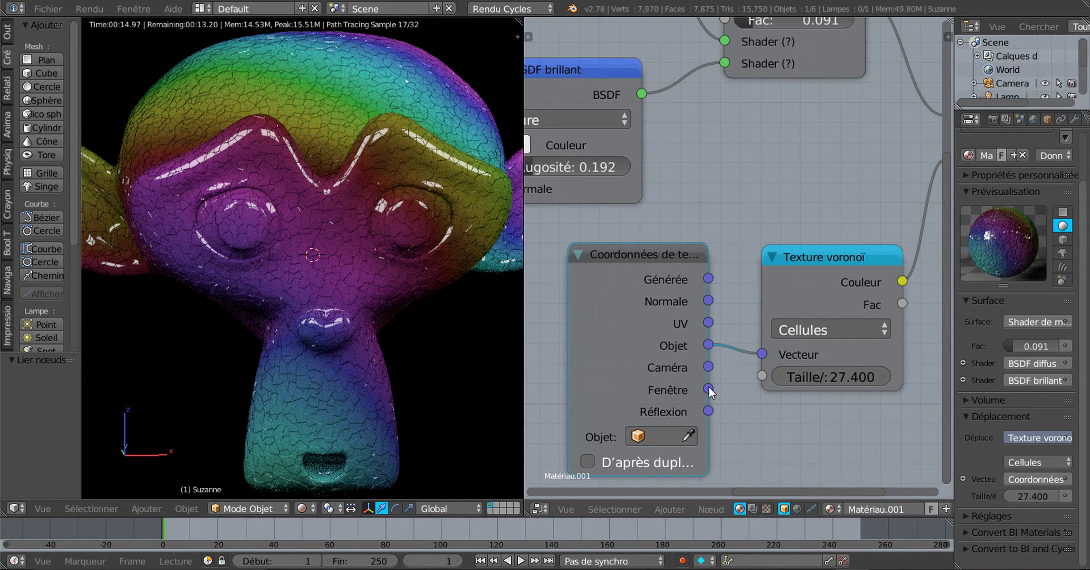
{"action": "left_click_drag", "start_coordinate": [710, 387], "coordinate": [762, 354]}
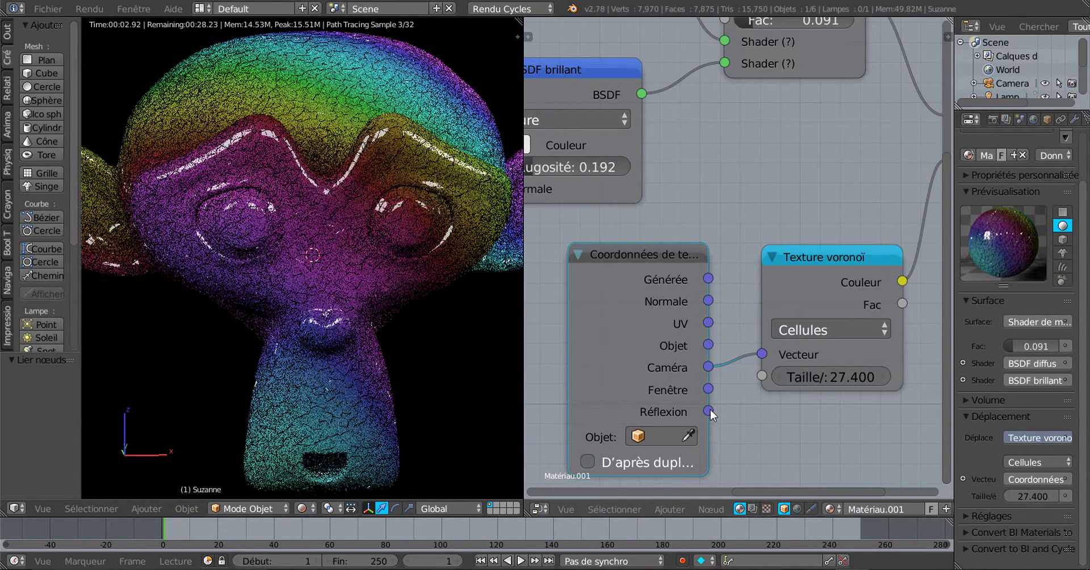
{"action": "left_click_drag", "start_coordinate": [710, 411], "coordinate": [761, 355]}
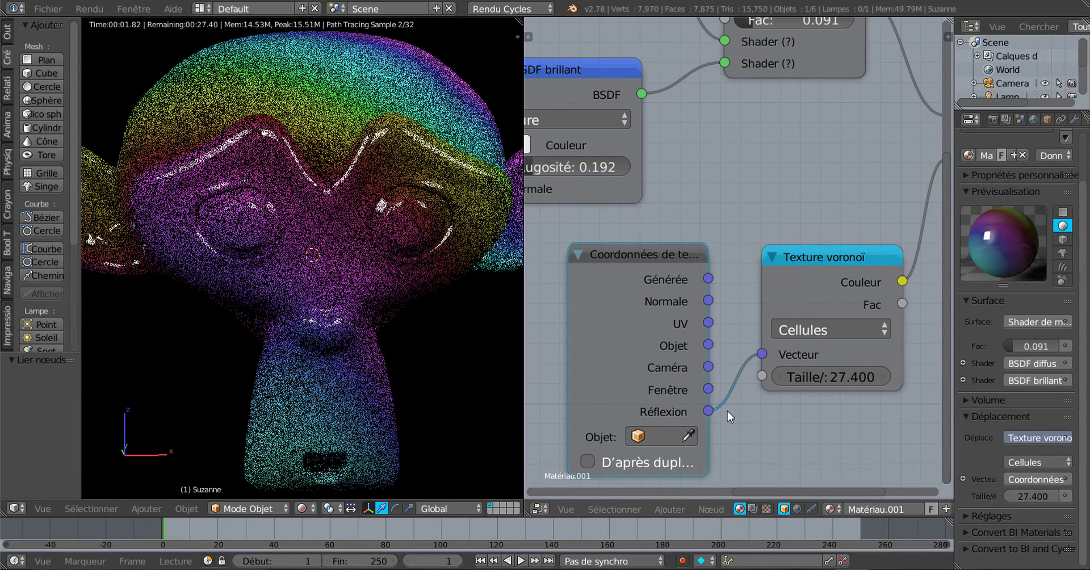
{"action": "left_click_drag", "start_coordinate": [707, 388], "coordinate": [761, 354]}
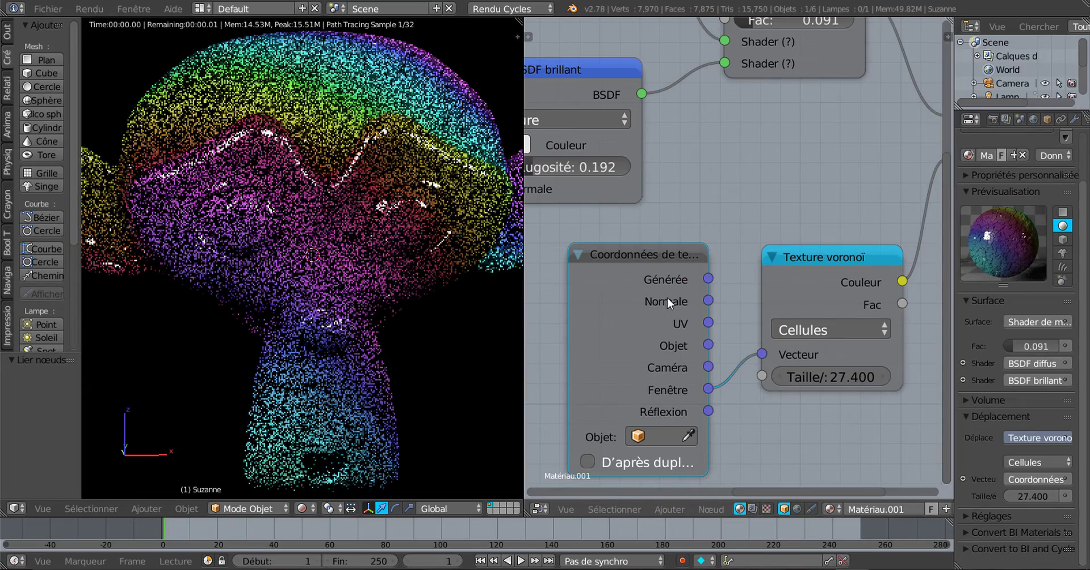
Disconnect the copied texture coordinates node from the Voronoi texture and delete it.
{"action": "left_click_drag", "start_coordinate": [763, 353], "coordinate": [735, 369]}
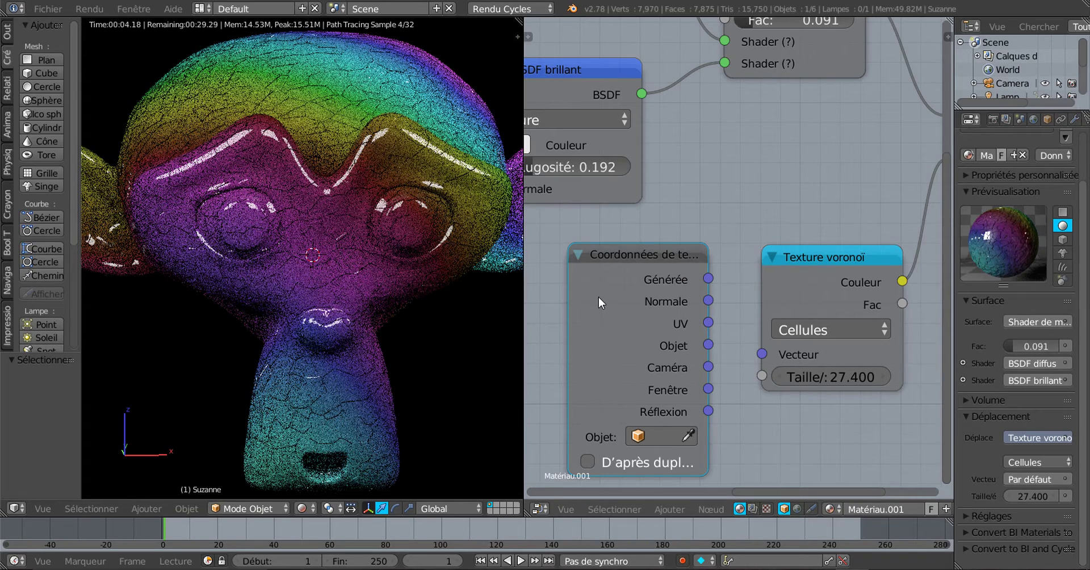
{"action": "key", "text": "x"}
{"action": "scroll", "coordinate": [623, 323], "scroll_direction": "down", "scroll_amount": 3}
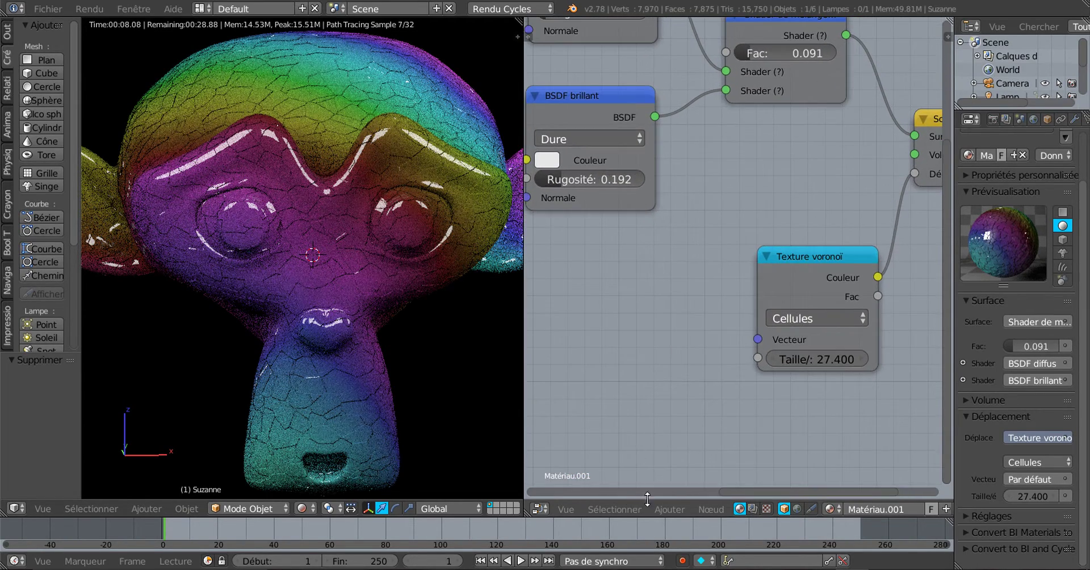
Add a Placage vector node to the material.
{"action": "left_click", "coordinate": [617, 510]}
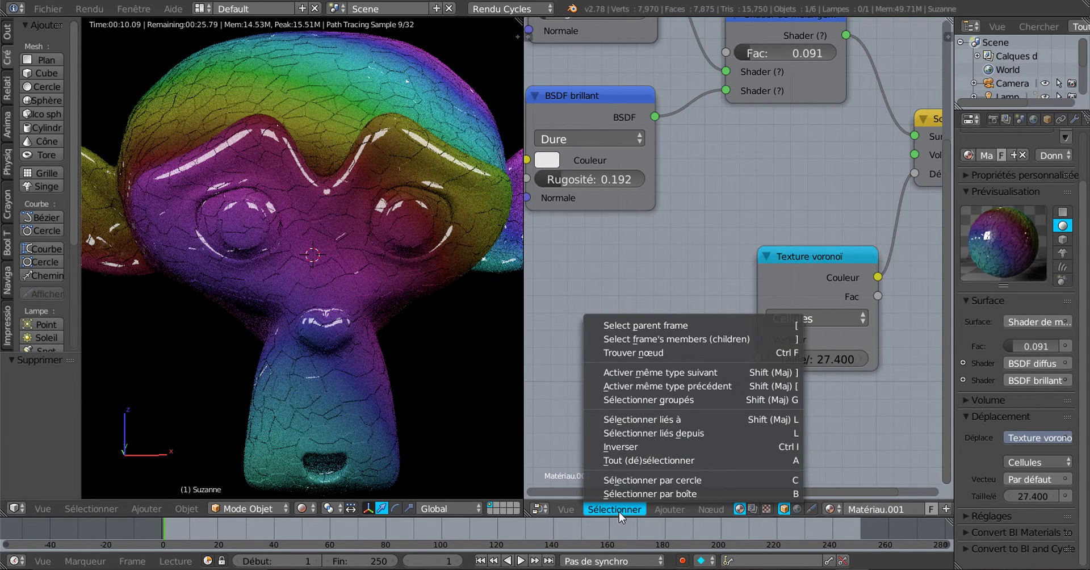
{"action": "mouse_move", "coordinate": [662, 509]}
{"action": "mouse_move", "coordinate": [684, 482]}
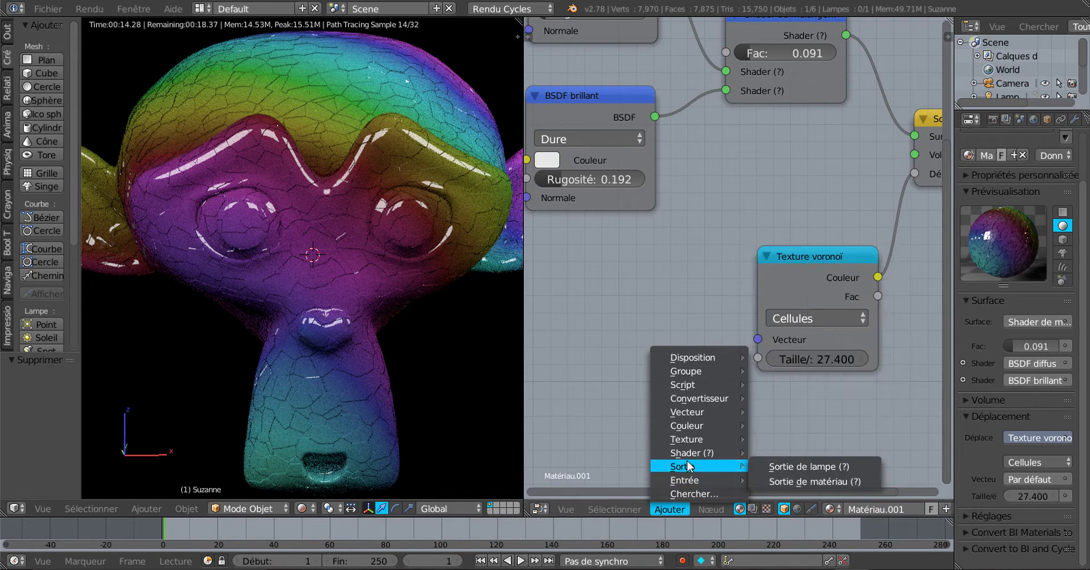
{"action": "mouse_move", "coordinate": [692, 449]}
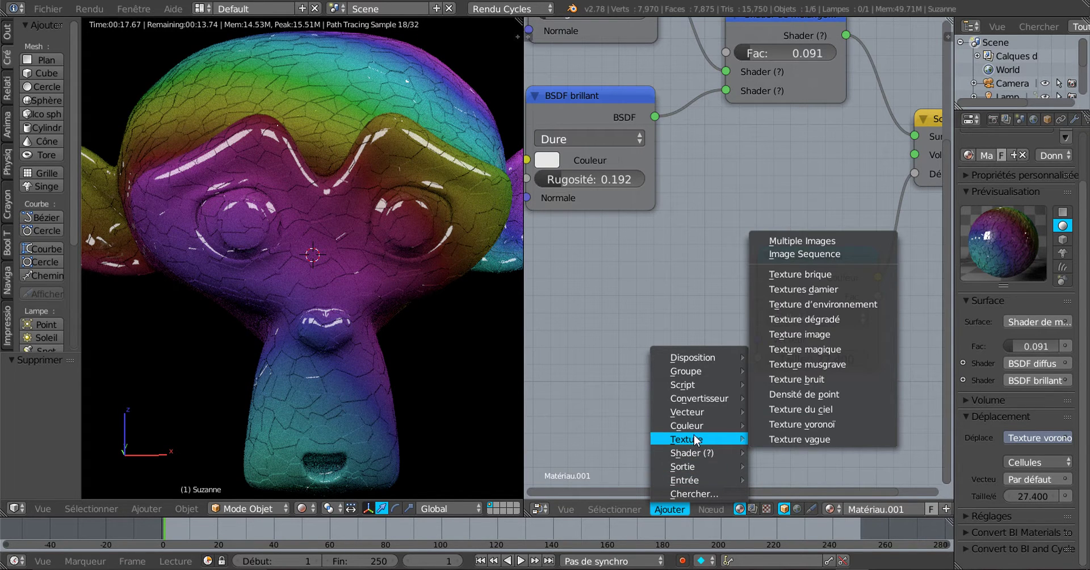
{"action": "mouse_move", "coordinate": [692, 424]}
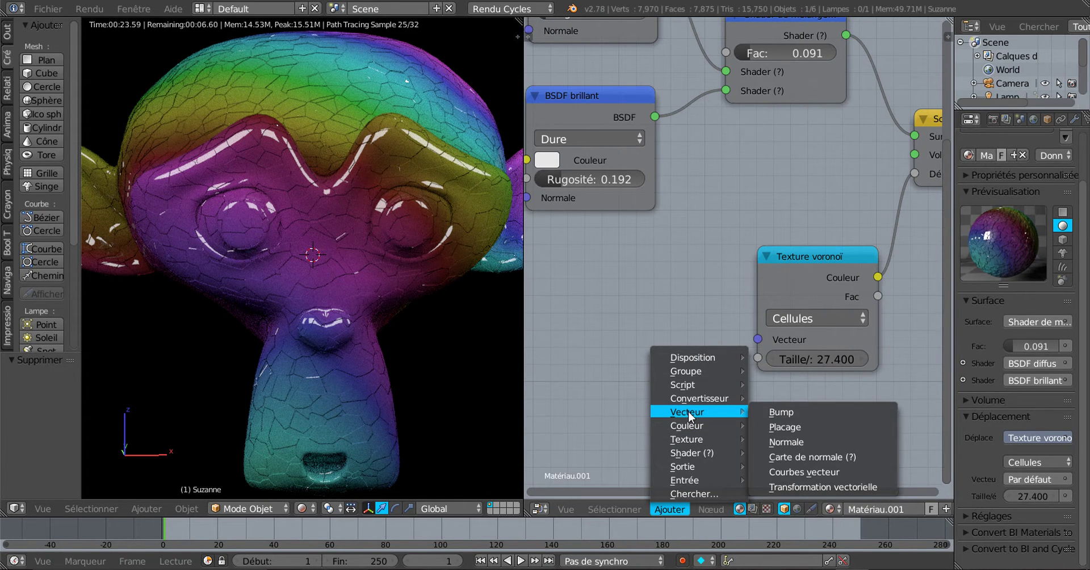
{"action": "left_click", "coordinate": [785, 427]}
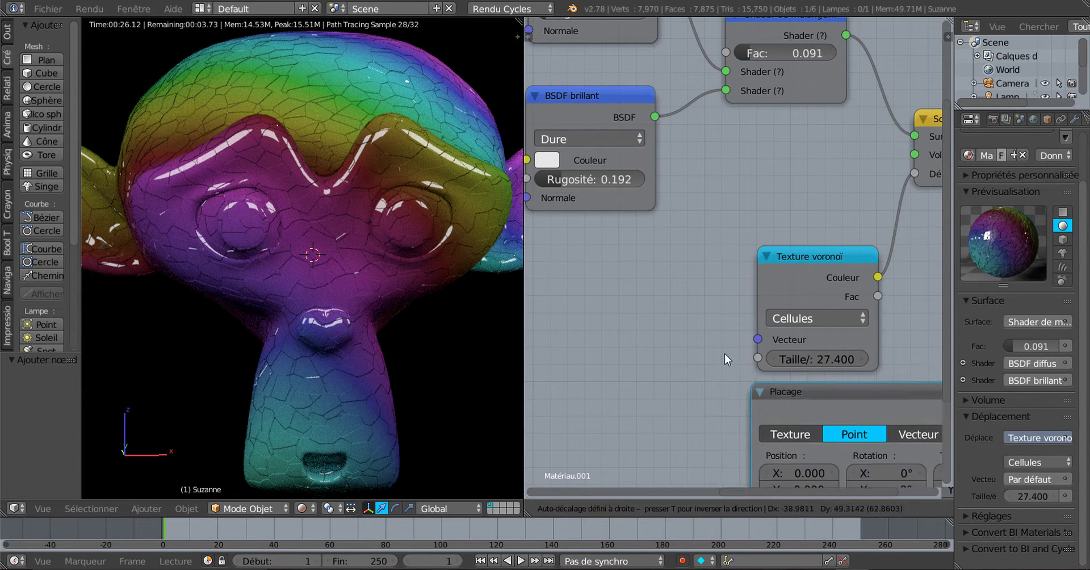
{"action": "left_click", "coordinate": [841, 275]}
Position the Placage node beside the Voronoi texture and connect its Vecteur output to the texture's Vecteur input.
{"action": "scroll", "coordinate": [732, 386], "scroll_direction": "down", "scroll_amount": 1}
{"action": "middle_click_drag", "start_coordinate": [731, 401], "coordinate": [827, 345]}
{"action": "left_click_drag", "start_coordinate": [714, 236], "coordinate": [737, 217]}
{"action": "scroll", "coordinate": [850, 398], "scroll_direction": "up", "scroll_amount": 1}
{"action": "middle_click_drag", "start_coordinate": [850, 397], "coordinate": [771, 416]}
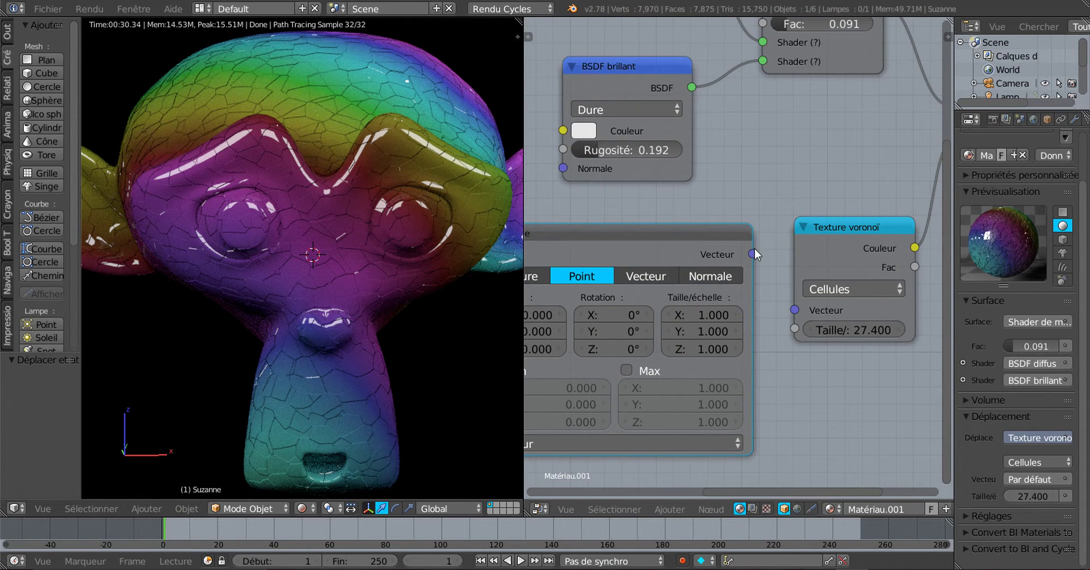
{"action": "left_click_drag", "start_coordinate": [755, 250], "coordinate": [794, 312]}
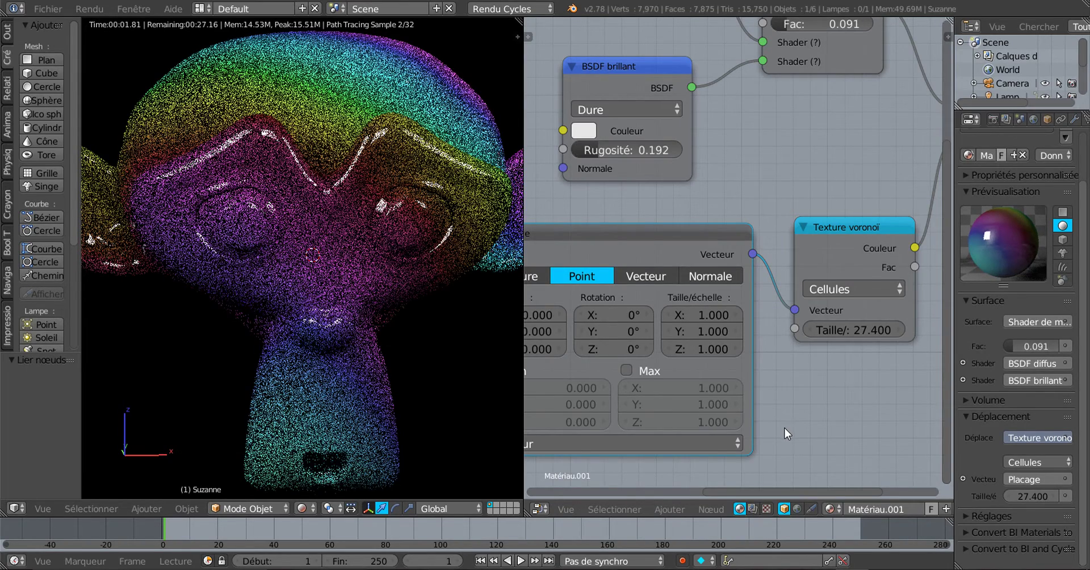
{"action": "scroll", "coordinate": [785, 434], "scroll_direction": "up", "scroll_amount": 1}
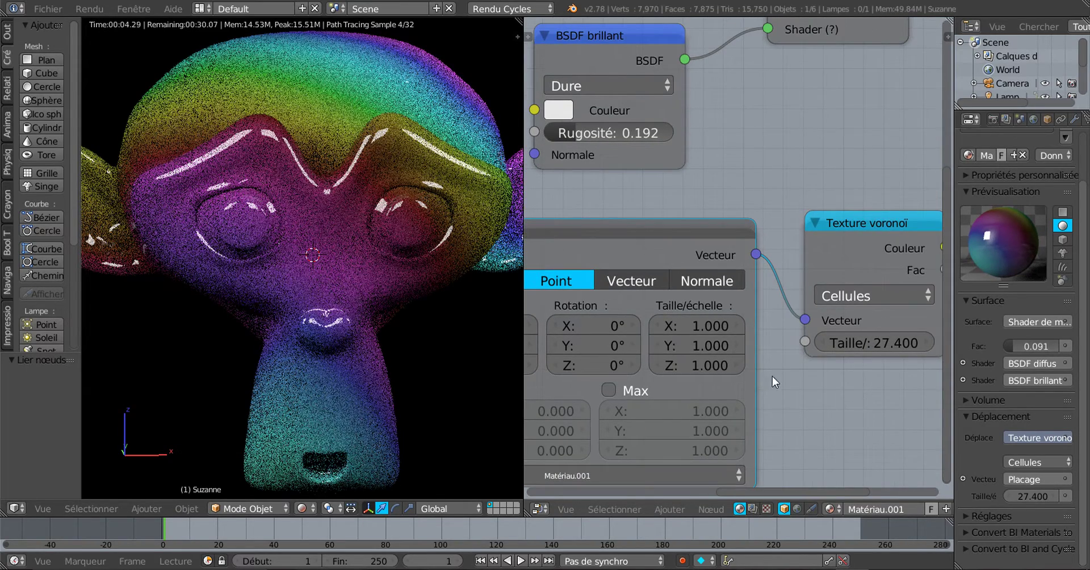
Set the Placage node's X position to 0.600 and try the Texture and Normale mapping types, ending on Normale.
{"action": "scroll", "coordinate": [779, 383], "scroll_direction": "down", "scroll_amount": 1}
{"action": "middle_click_drag", "start_coordinate": [779, 383], "coordinate": [805, 394]}
{"action": "left_click", "coordinate": [552, 278]}
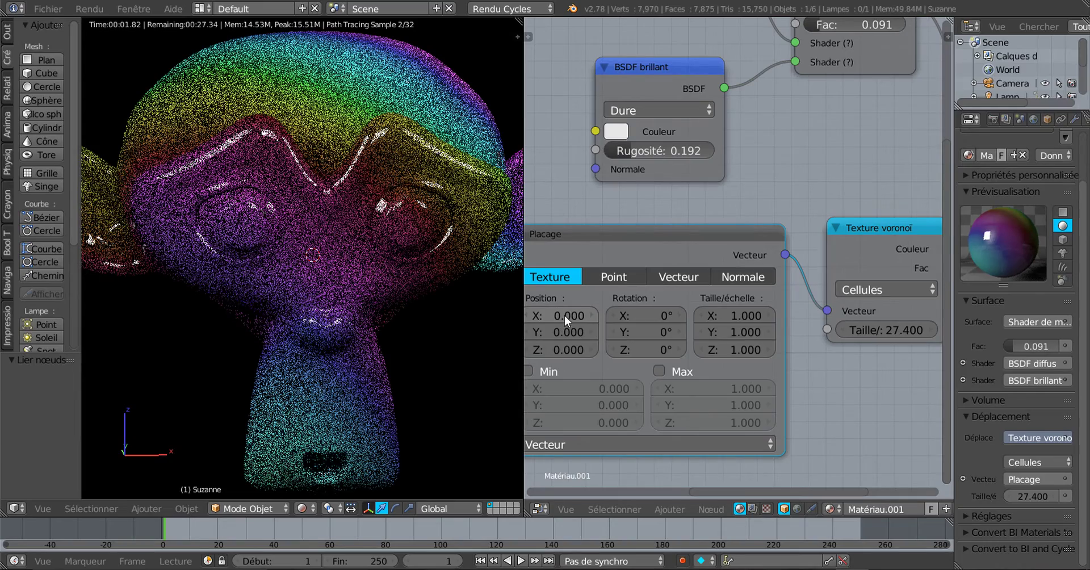
{"action": "left_click_drag", "start_coordinate": [565, 315], "coordinate": [601, 315]}
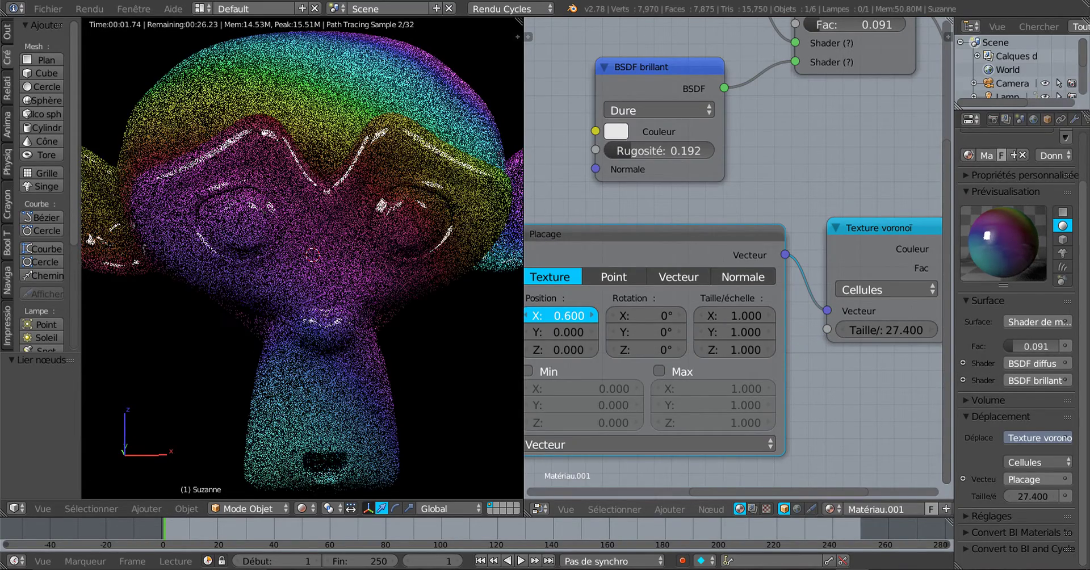
{"action": "scroll", "coordinate": [821, 380], "scroll_direction": "down", "scroll_amount": 2}
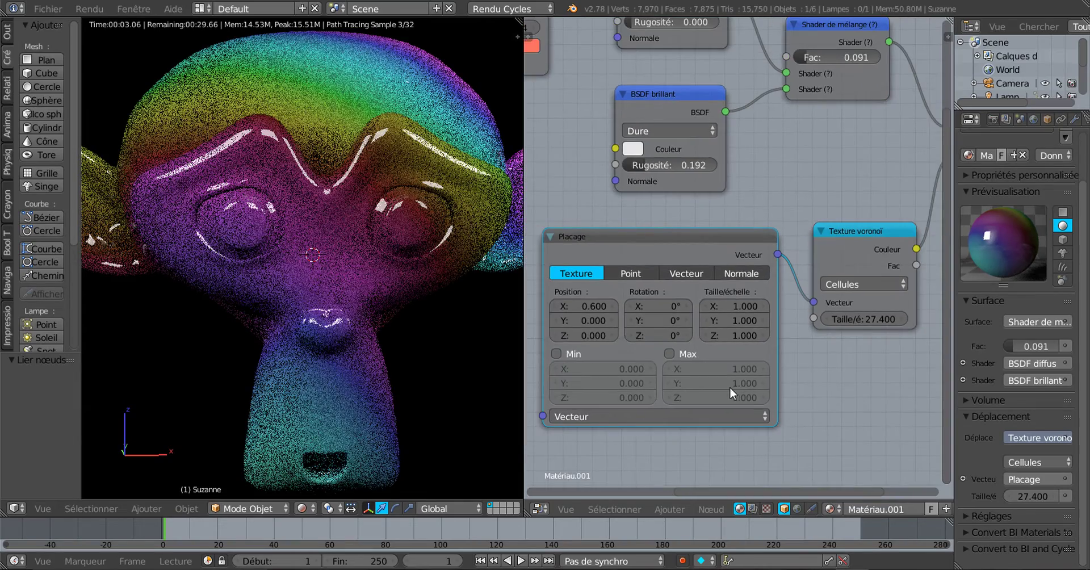
{"action": "scroll", "coordinate": [730, 387], "scroll_direction": "up", "scroll_amount": 2}
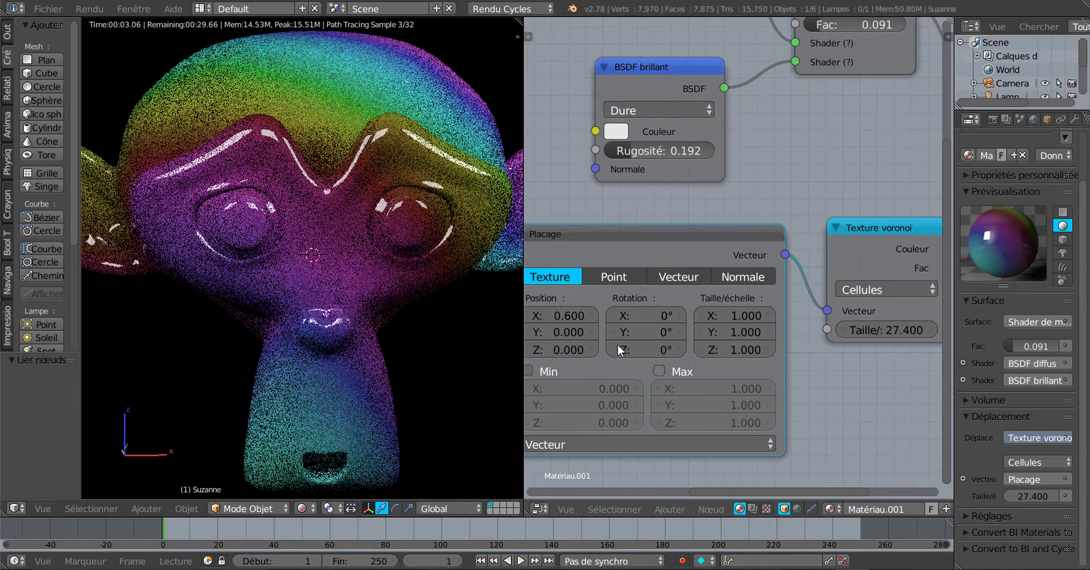
{"action": "left_click", "coordinate": [731, 277]}
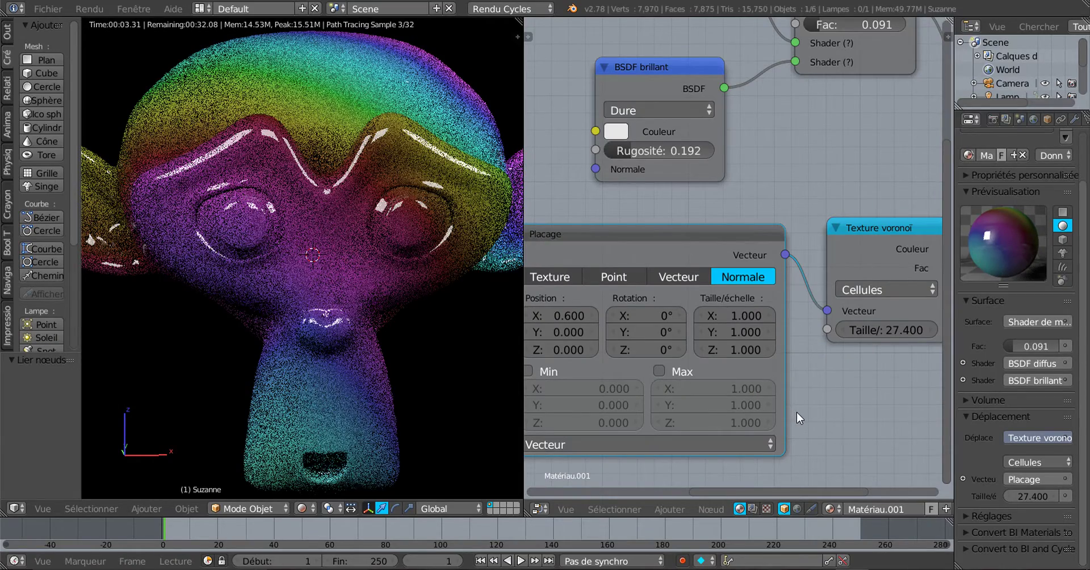
Set the Placage node's scale to X 2.100, Y 2.500, Z 2.400 and its rotation to X 0.4°, Y 0.8°.
{"action": "left_click", "coordinate": [738, 316]}
{"action": "left_click_drag", "start_coordinate": [738, 315], "coordinate": [772, 350]}
{"action": "left_click_drag", "start_coordinate": [643, 312], "coordinate": [653, 332]}
{"action": "left_click", "coordinate": [641, 349]}
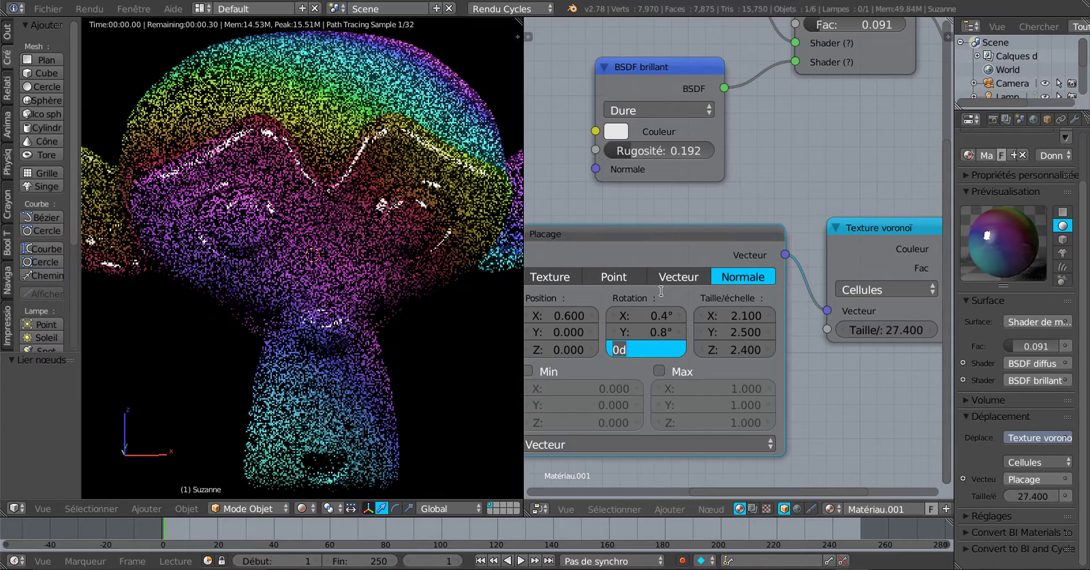
Try the Vecteur mapping type on the Placage node, ending on Point.
{"action": "left_click", "coordinate": [673, 281]}
{"action": "left_click", "coordinate": [674, 279]}
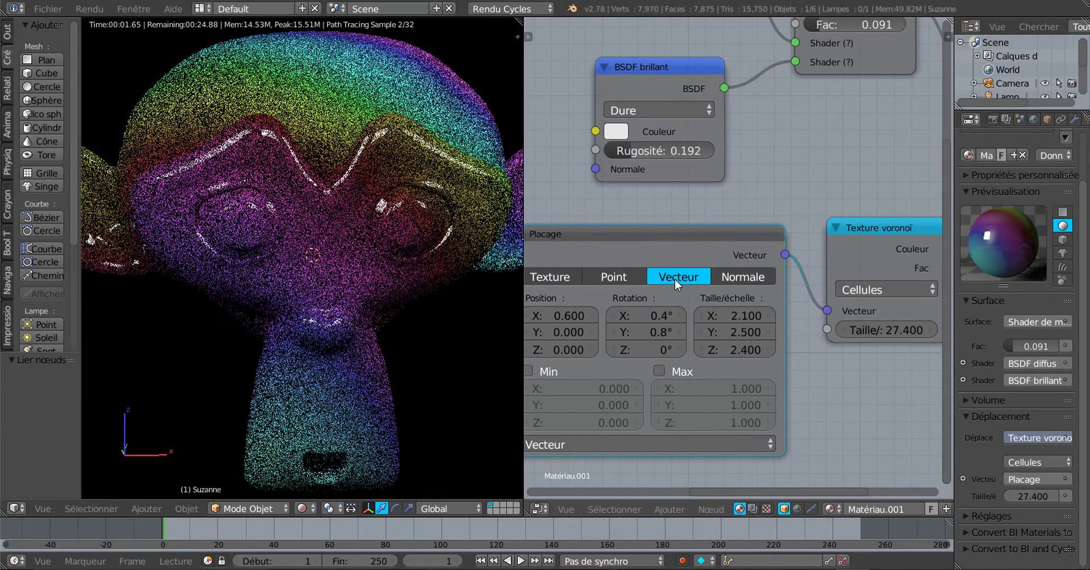
{"action": "left_click", "coordinate": [619, 279]}
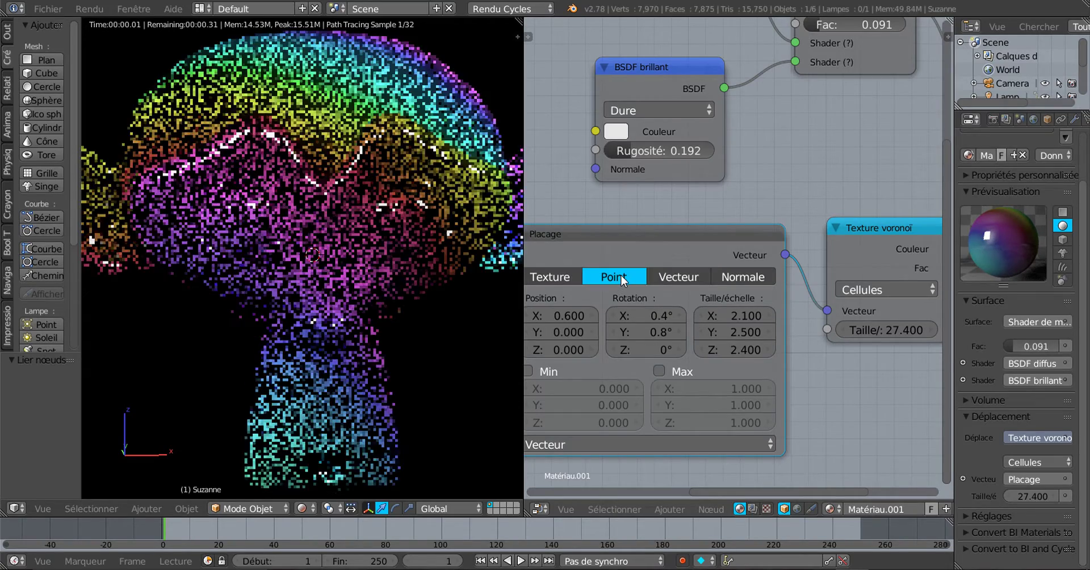
Duplicate the texture coordinates node beside the Placage node and connect its Générée output to the Placage's Vecteur input.
{"action": "scroll", "coordinate": [685, 321], "scroll_direction": "down", "scroll_amount": 2}
{"action": "scroll", "coordinate": [686, 322], "scroll_direction": "down", "scroll_amount": 1}
{"action": "middle_click_drag", "start_coordinate": [685, 322], "coordinate": [796, 325]}
{"action": "scroll", "coordinate": [691, 276], "scroll_direction": "down", "scroll_amount": 3}
{"action": "scroll", "coordinate": [637, 182], "scroll_direction": "down", "scroll_amount": 1}
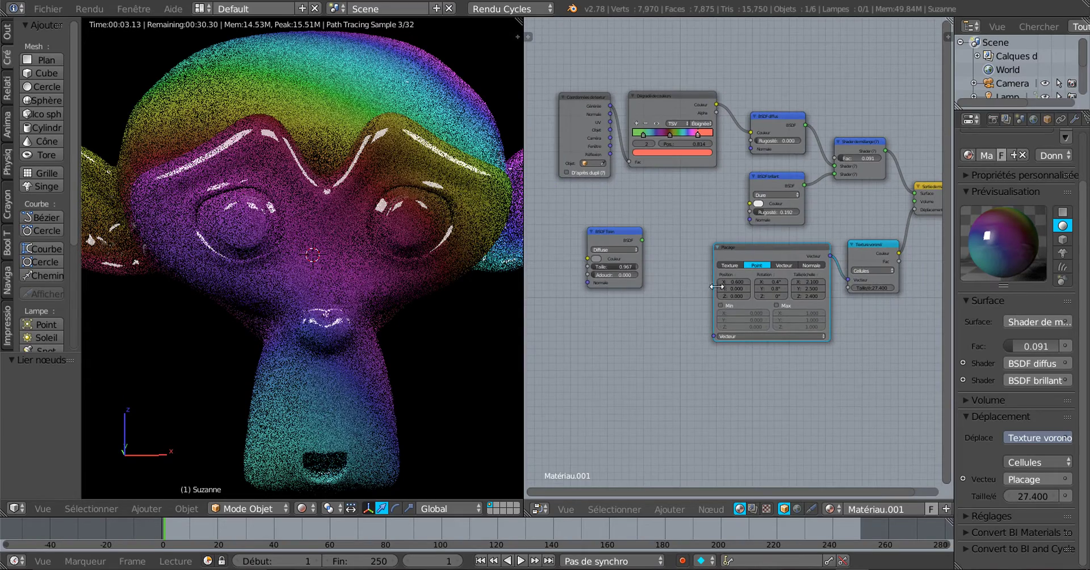
{"action": "left_click", "coordinate": [581, 111]}
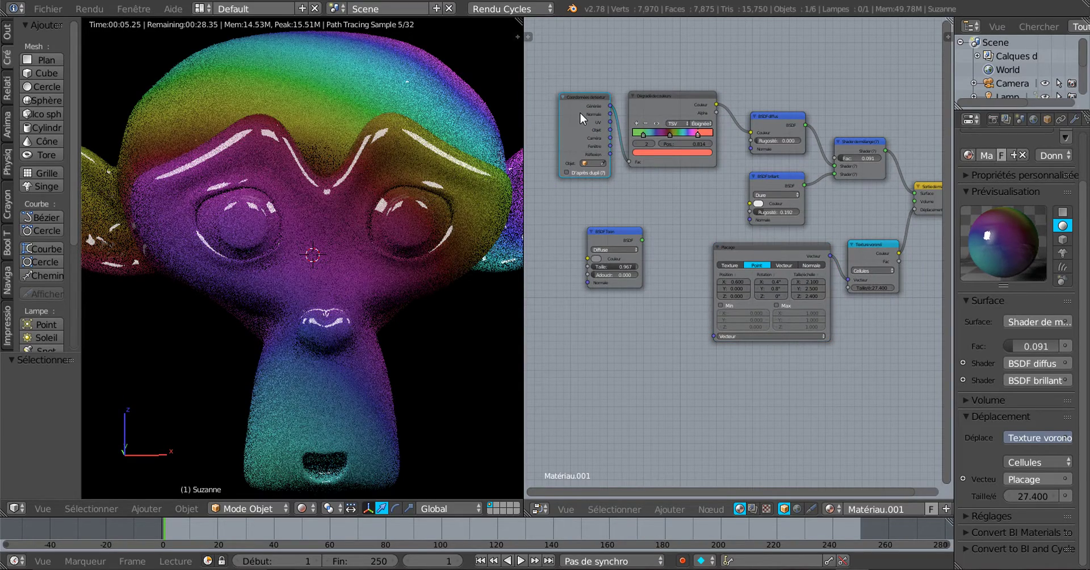
{"action": "key", "text": "shift+d"}
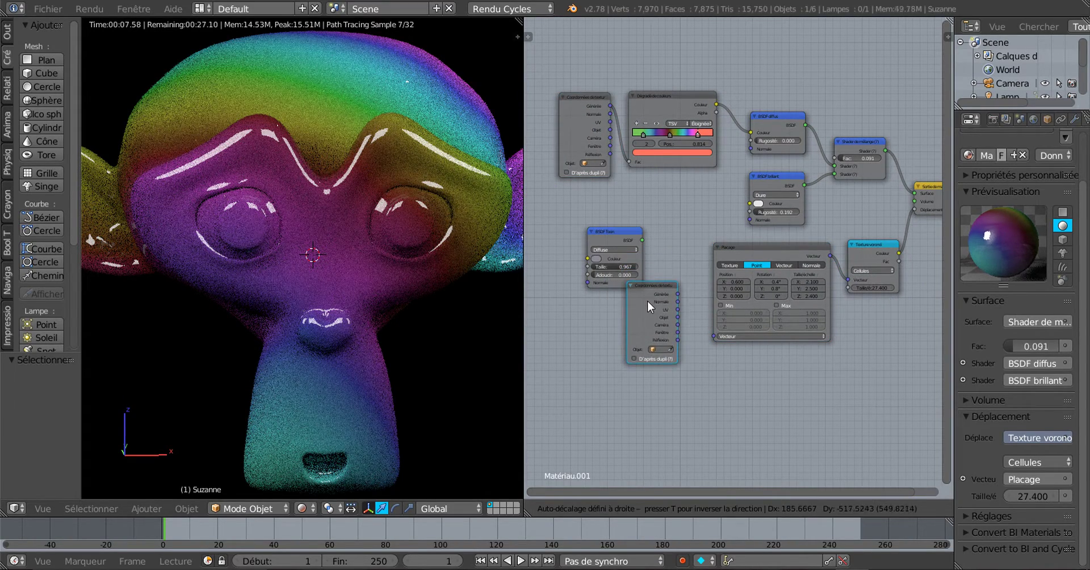
{"action": "left_click", "coordinate": [648, 301]}
{"action": "scroll", "coordinate": [670, 335], "scroll_direction": "up", "scroll_amount": 3}
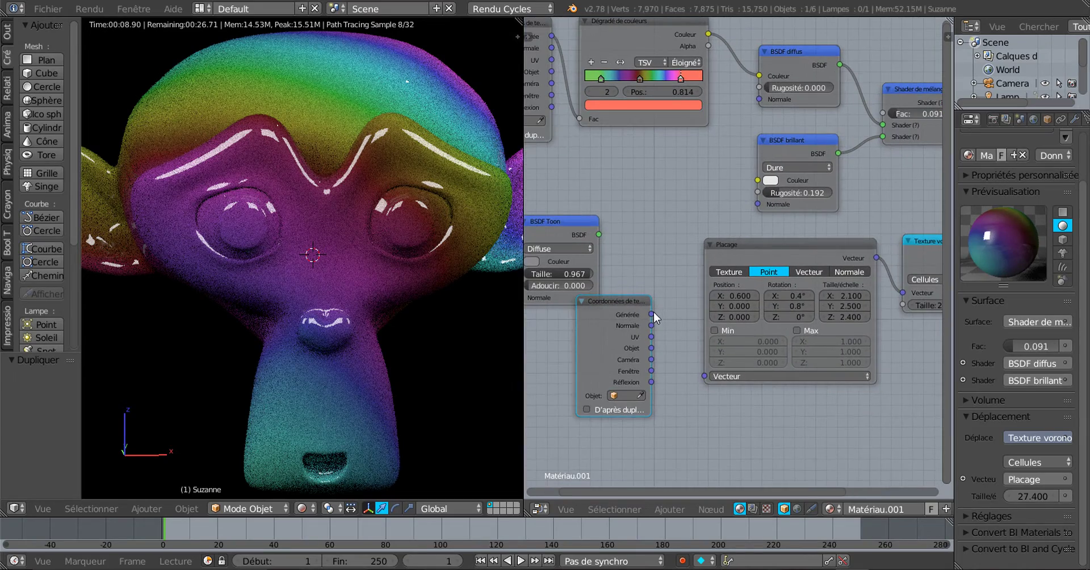
{"action": "left_click_drag", "start_coordinate": [653, 311], "coordinate": [710, 376]}
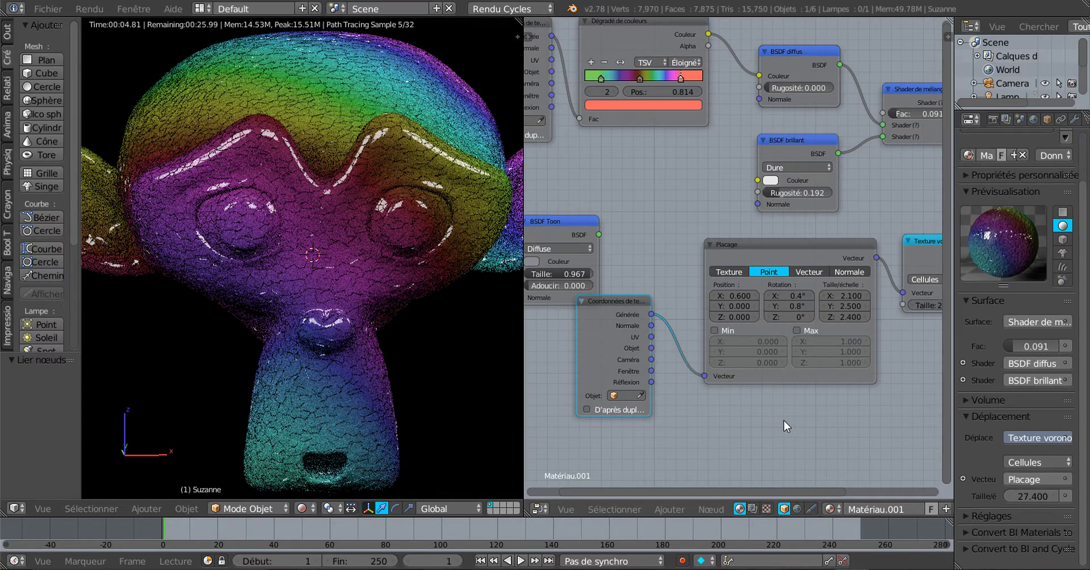
Switch the Placage node to the Vecteur type and set its scale to X 6.200, Y 5.600, Z 0.
{"action": "scroll", "coordinate": [391, 365], "scroll_direction": "up", "scroll_amount": 5}
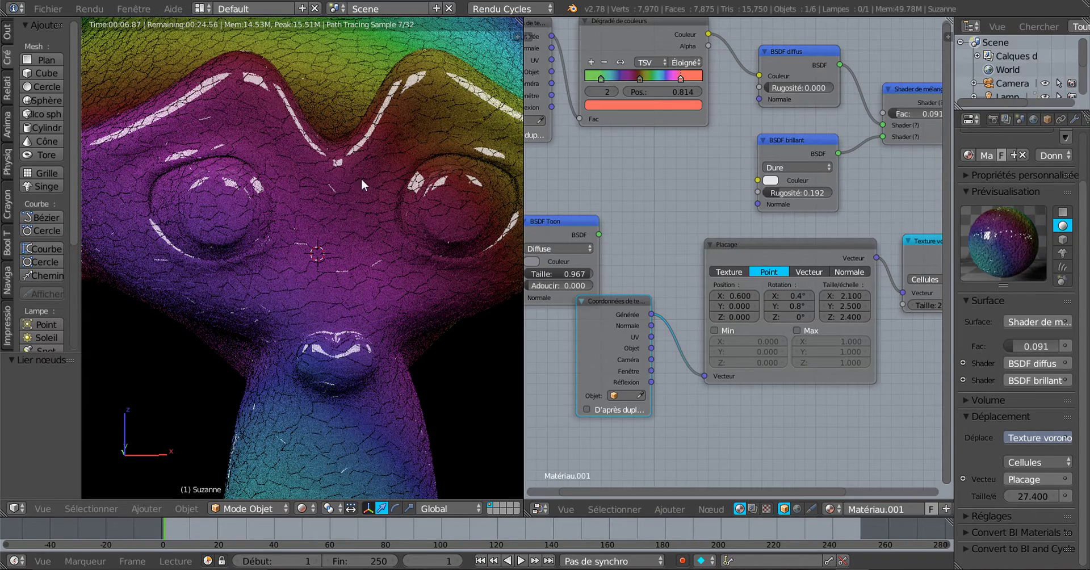
{"action": "left_click", "coordinate": [806, 272]}
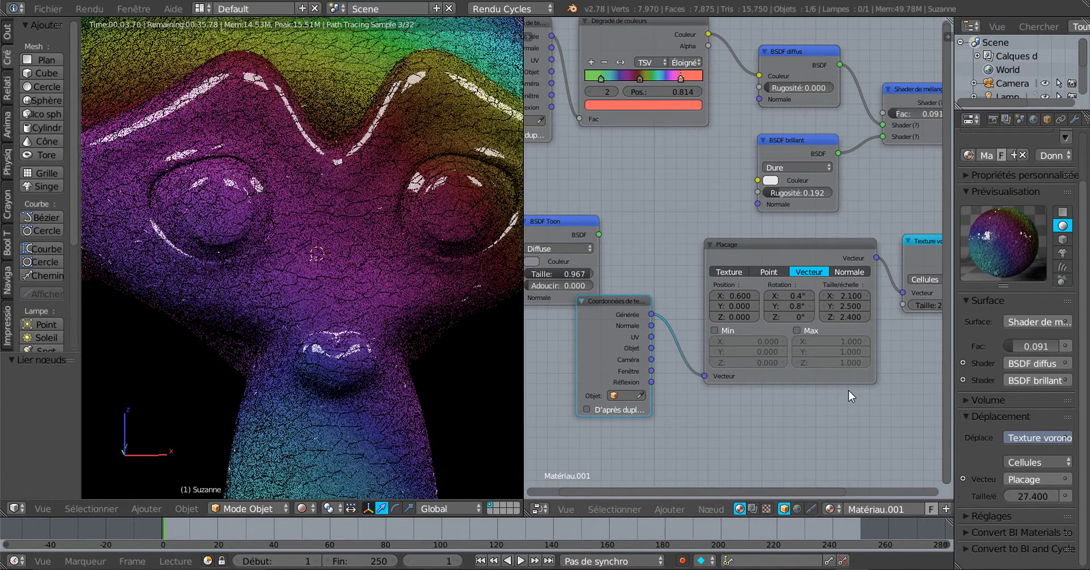
{"action": "left_click_drag", "start_coordinate": [840, 296], "coordinate": [846, 328]}
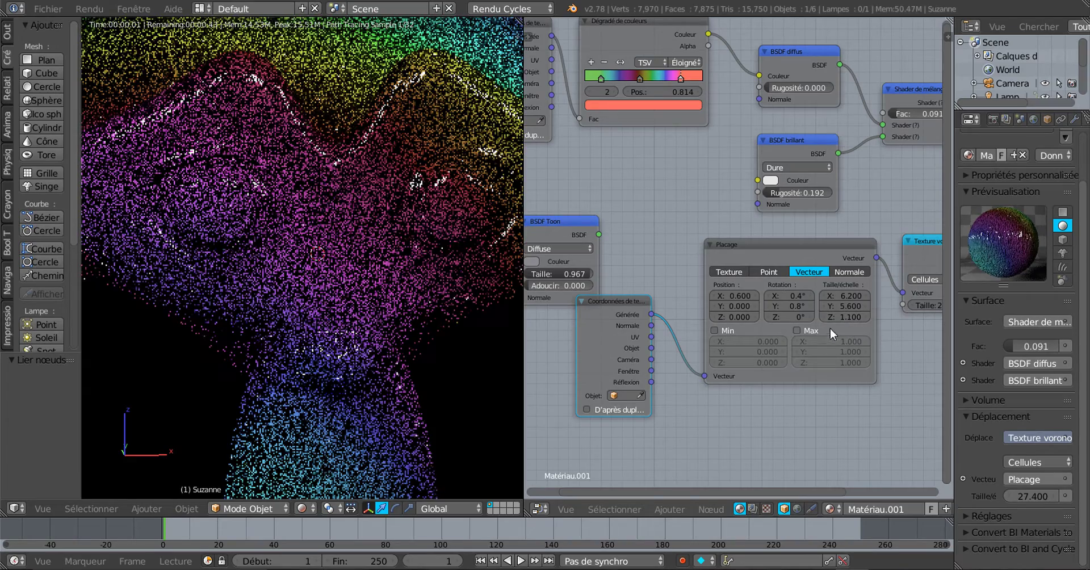
{"action": "left_click", "coordinate": [840, 314]}
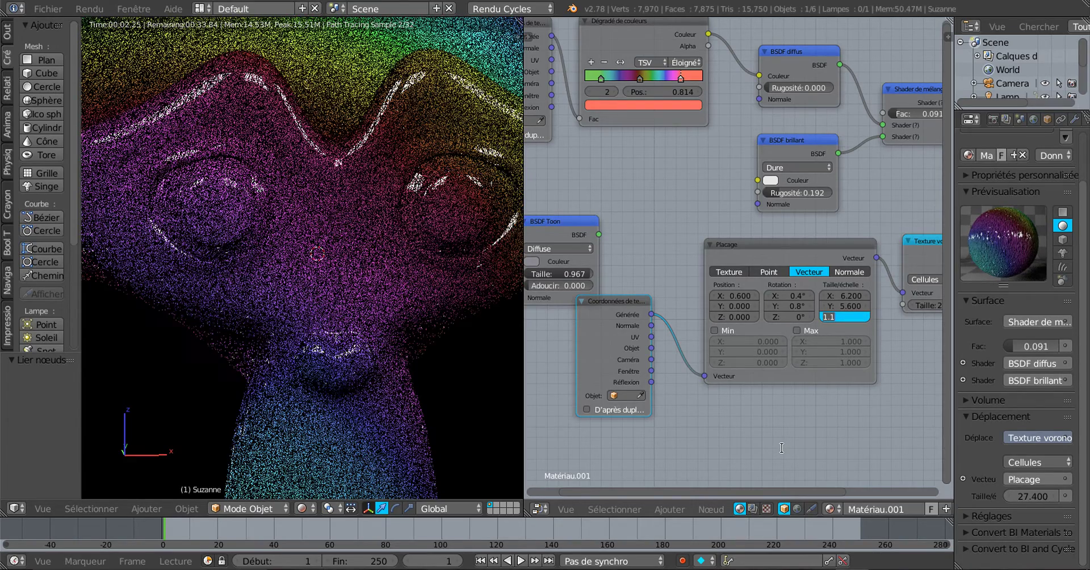
{"action": "type", "text": "0"}
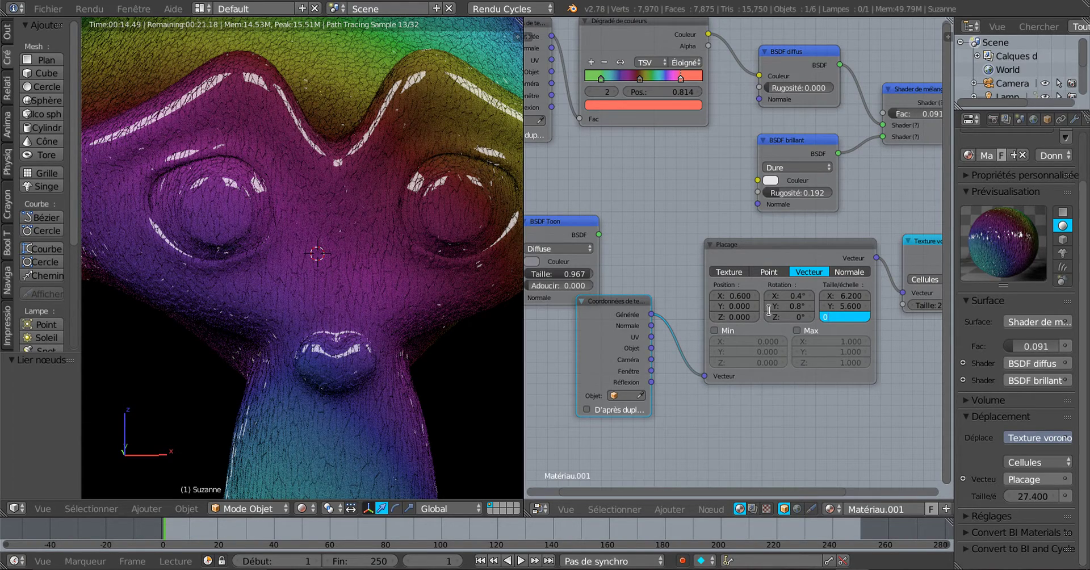
{"action": "key", "text": "Return"}
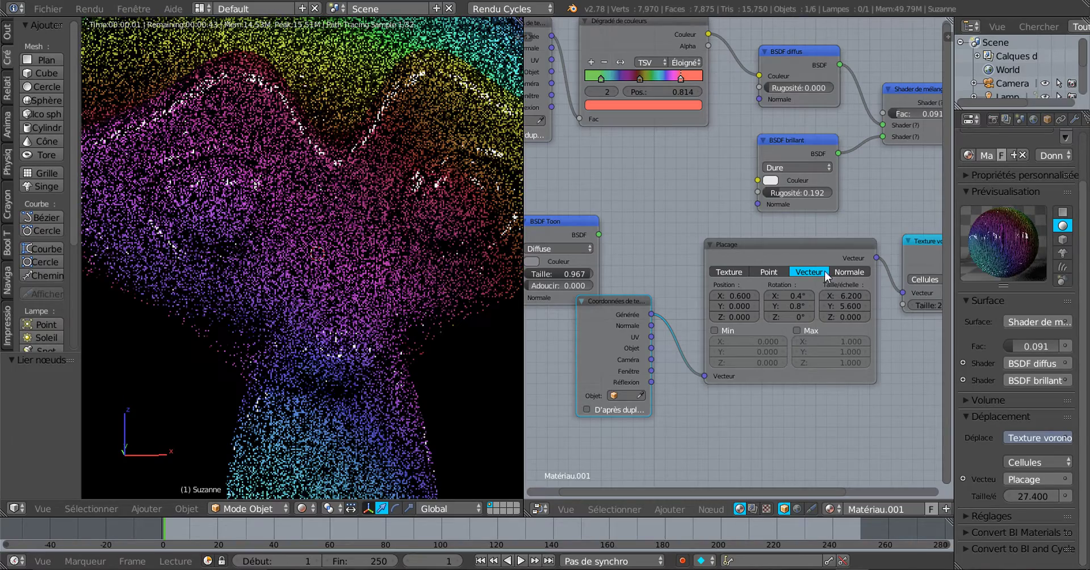
Shift the Placage and Voronoi nodes over, set the Voronoi coloration to Intensité, and inspect the relief on Suzanne.
{"action": "left_click_drag", "start_coordinate": [931, 235], "coordinate": [877, 250]}
{"action": "left_click", "coordinate": [896, 282]}
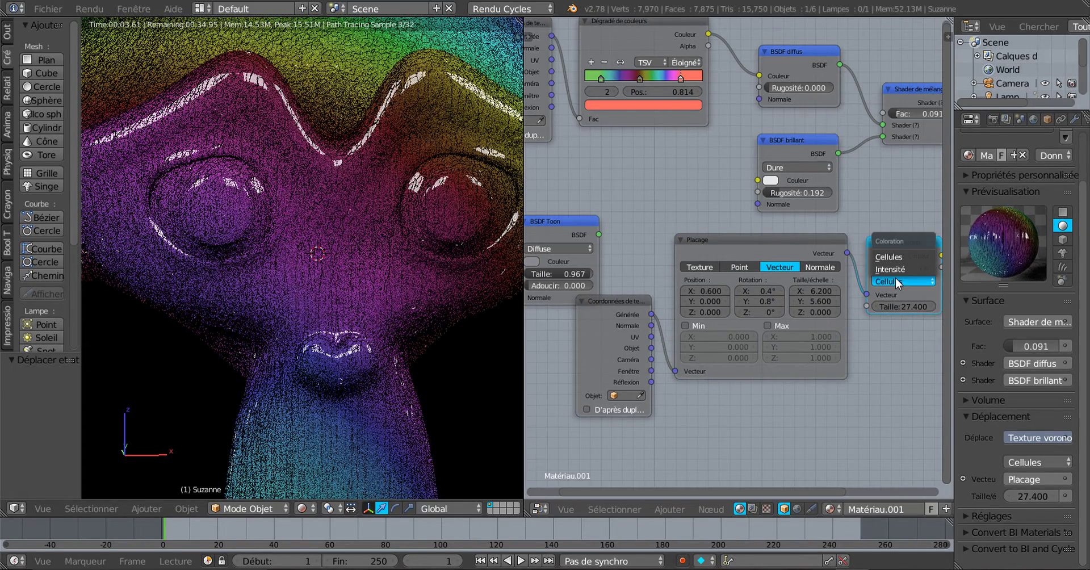
{"action": "left_click", "coordinate": [895, 267]}
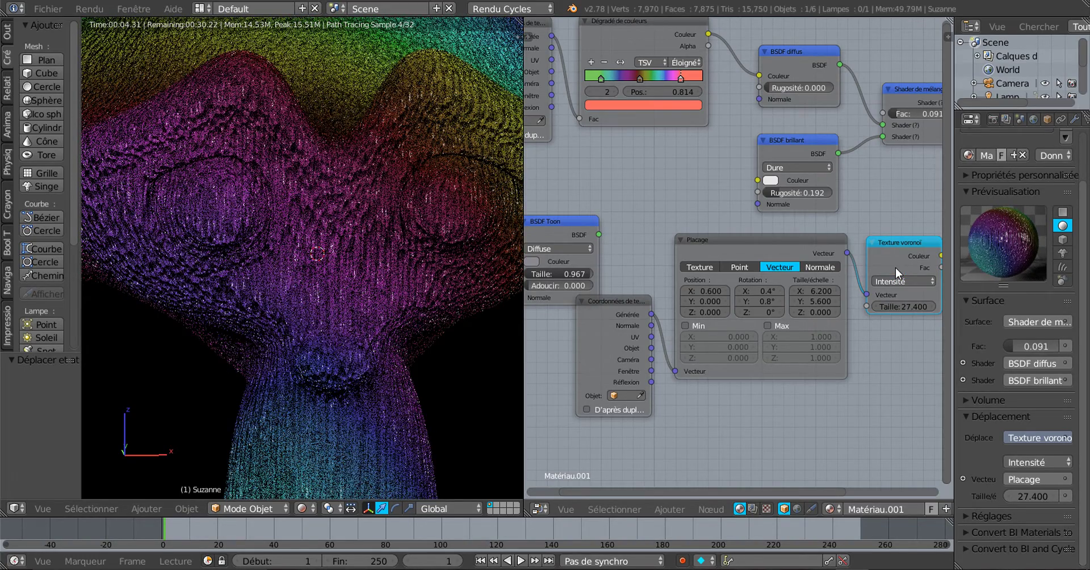
{"action": "scroll", "coordinate": [377, 350], "scroll_direction": "down", "scroll_amount": 4}
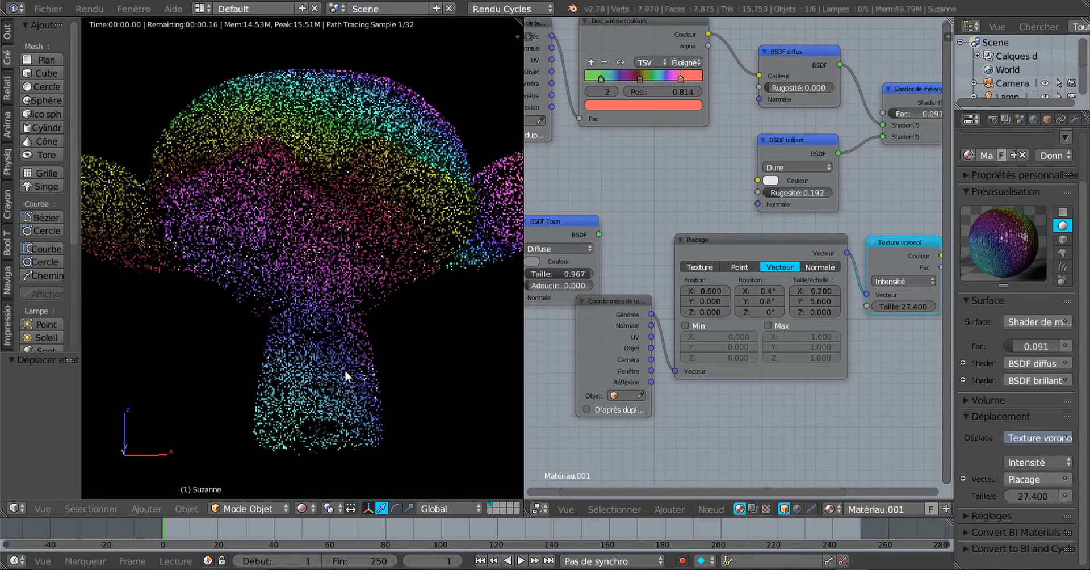
{"action": "middle_click_drag", "start_coordinate": [346, 369], "coordinate": [377, 374]}
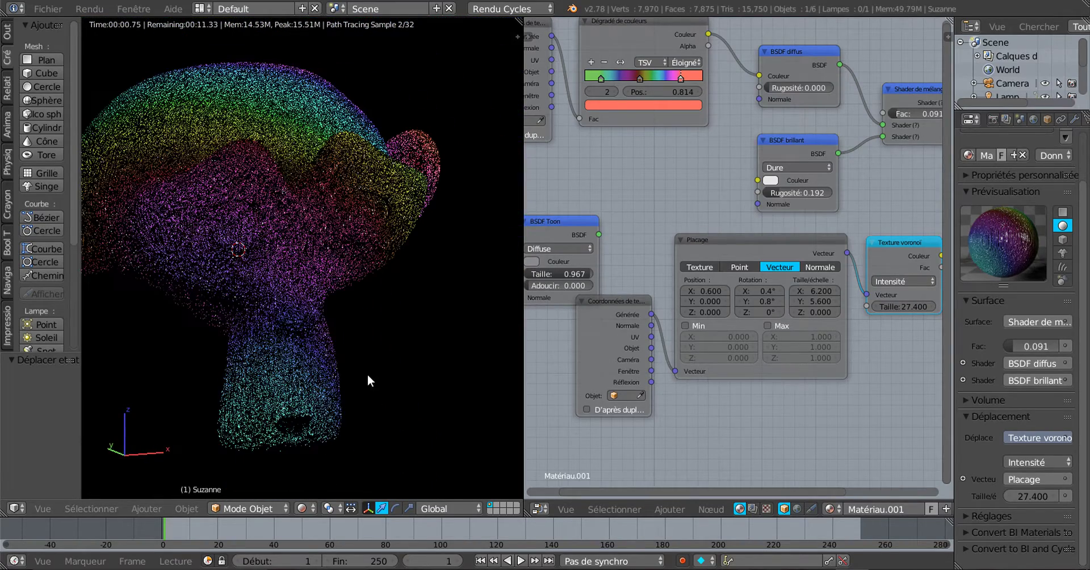
{"action": "scroll", "coordinate": [332, 375], "scroll_direction": "up", "scroll_amount": 1}
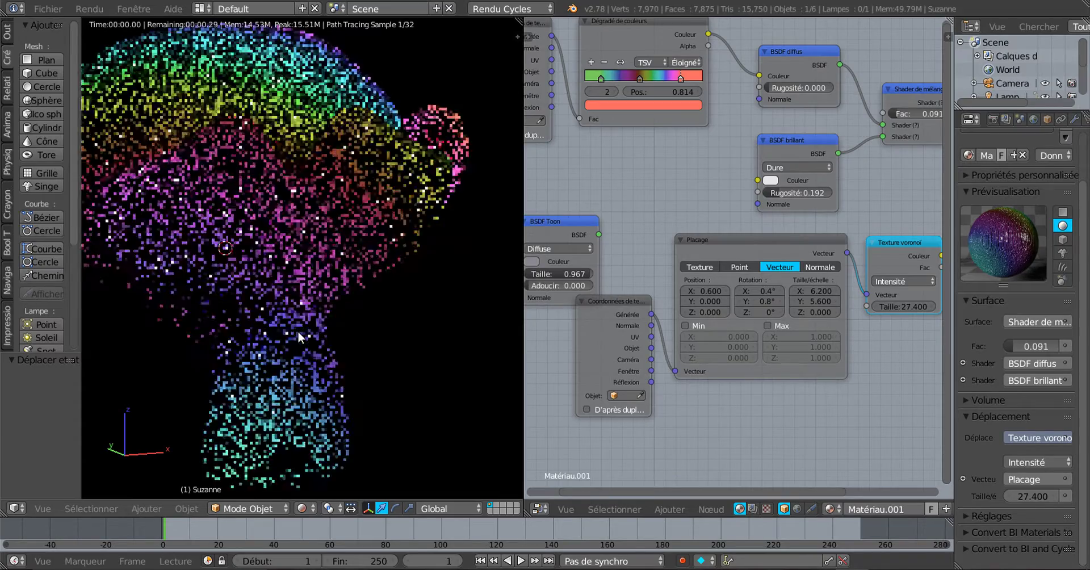
Spread out the Placage, duplicated texture coordinates and BSDF Toon nodes so they no longer overlap.
{"action": "scroll", "coordinate": [792, 448], "scroll_direction": "down", "scroll_amount": 6}
{"action": "scroll", "coordinate": [794, 429], "scroll_direction": "down", "scroll_amount": 1}
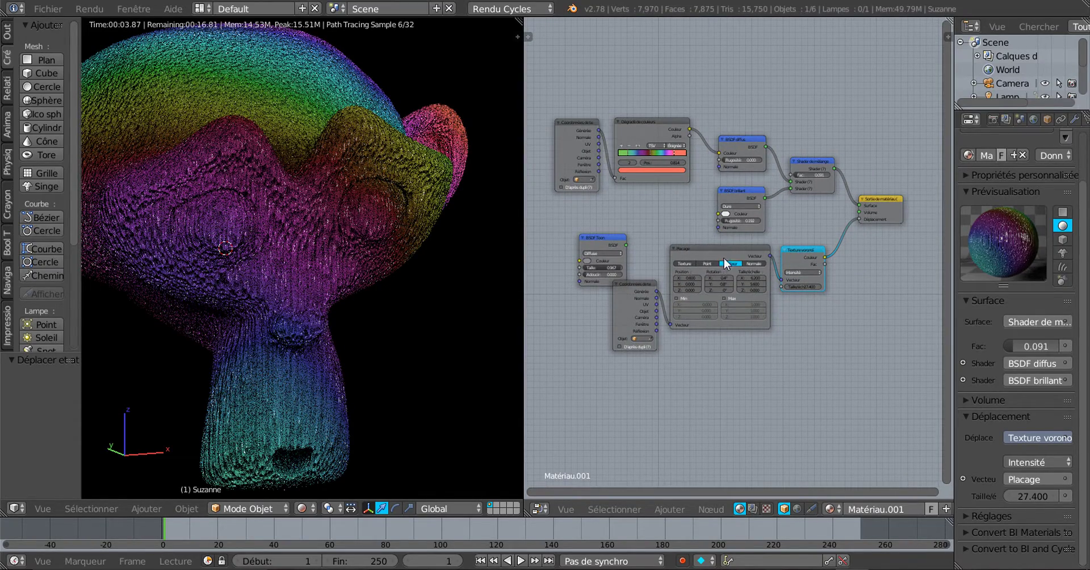
{"action": "left_click_drag", "start_coordinate": [724, 258], "coordinate": [724, 267]}
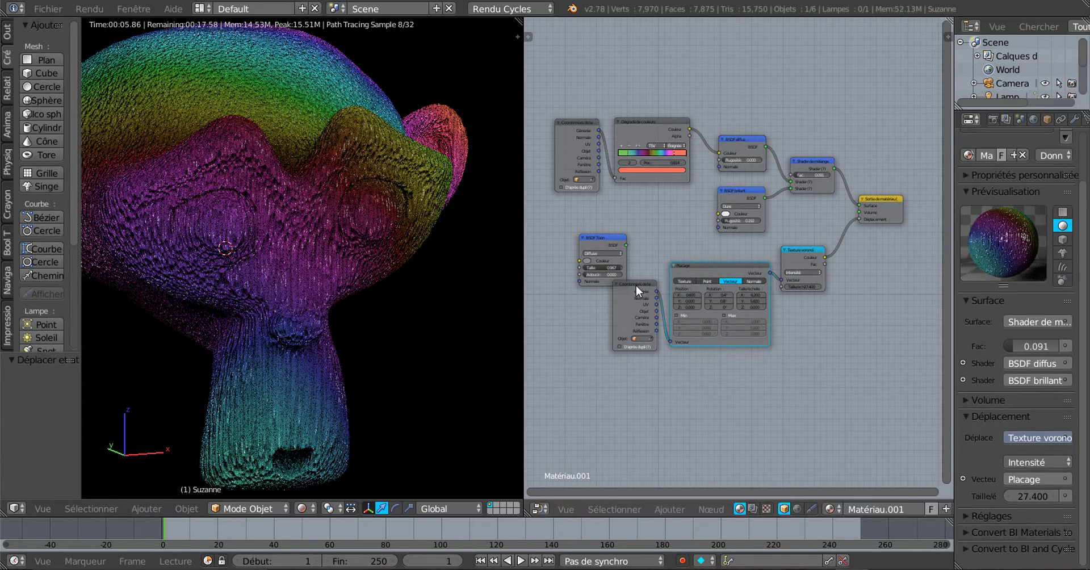
{"action": "left_click_drag", "start_coordinate": [634, 286], "coordinate": [621, 299]}
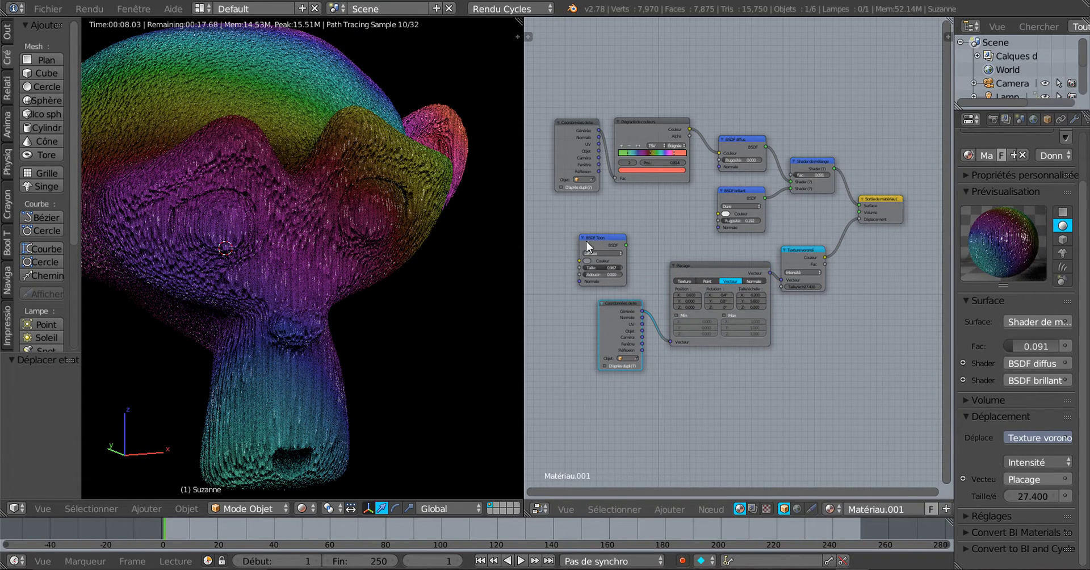
{"action": "left_click_drag", "start_coordinate": [589, 240], "coordinate": [565, 234]}
Compare the Normale, Vecteur, Point and Texture mapping types on the Placage node, ending on Normale.
{"action": "scroll", "coordinate": [680, 261], "scroll_direction": "up", "scroll_amount": 2}
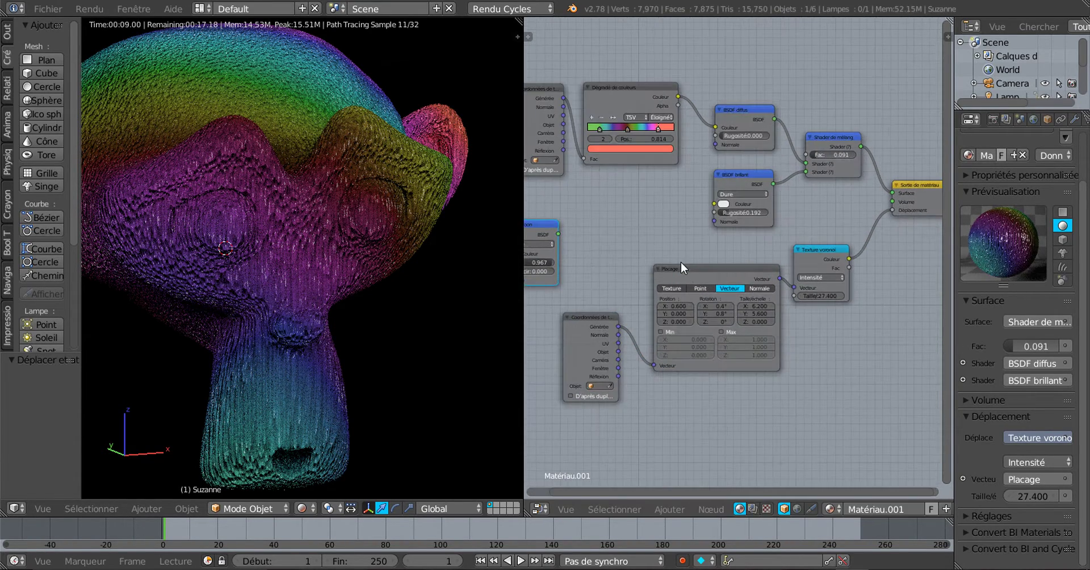
{"action": "scroll", "coordinate": [706, 291], "scroll_direction": "up", "scroll_amount": 2}
{"action": "scroll", "coordinate": [782, 366], "scroll_direction": "up", "scroll_amount": 2}
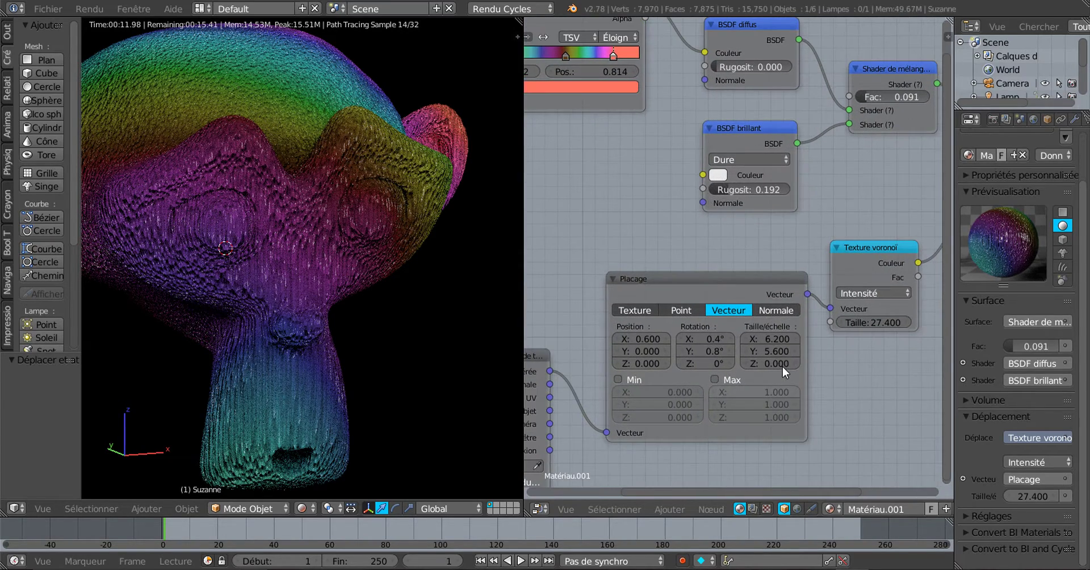
{"action": "left_click", "coordinate": [773, 310]}
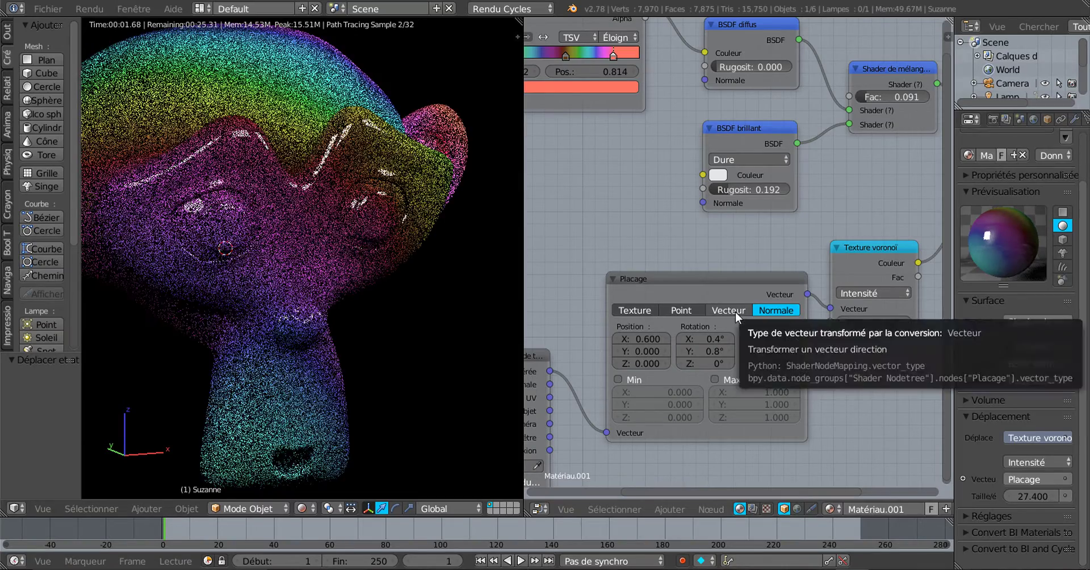
{"action": "left_click", "coordinate": [735, 311]}
{"action": "left_click", "coordinate": [683, 311]}
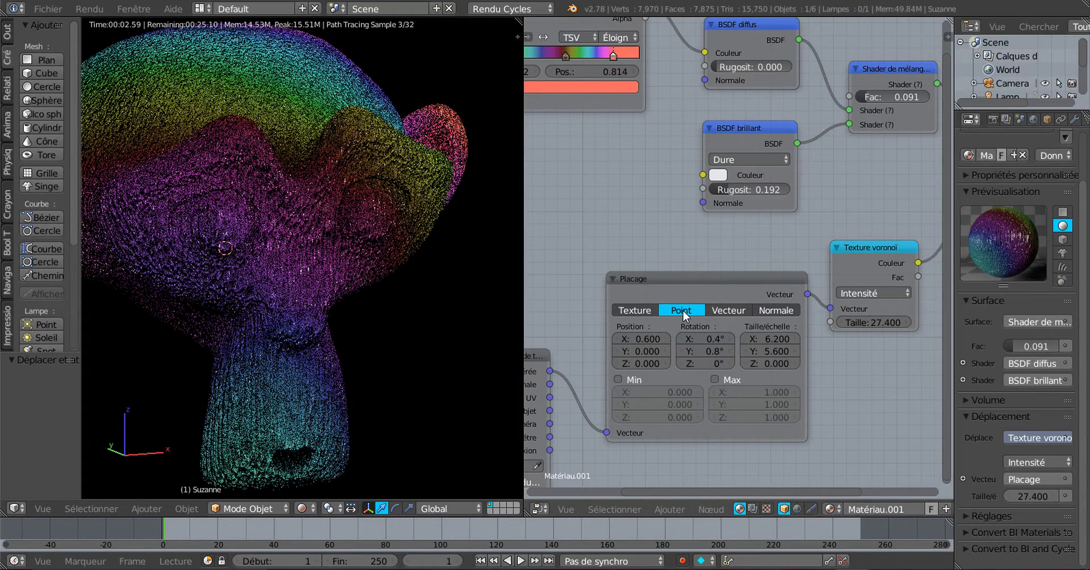
{"action": "left_click", "coordinate": [628, 309]}
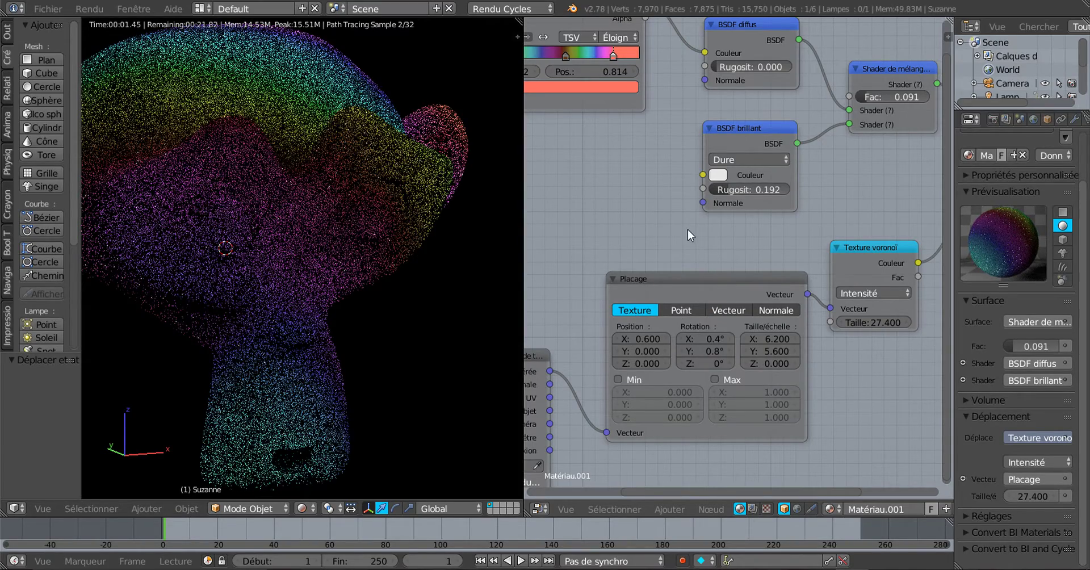
{"action": "left_click", "coordinate": [769, 308]}
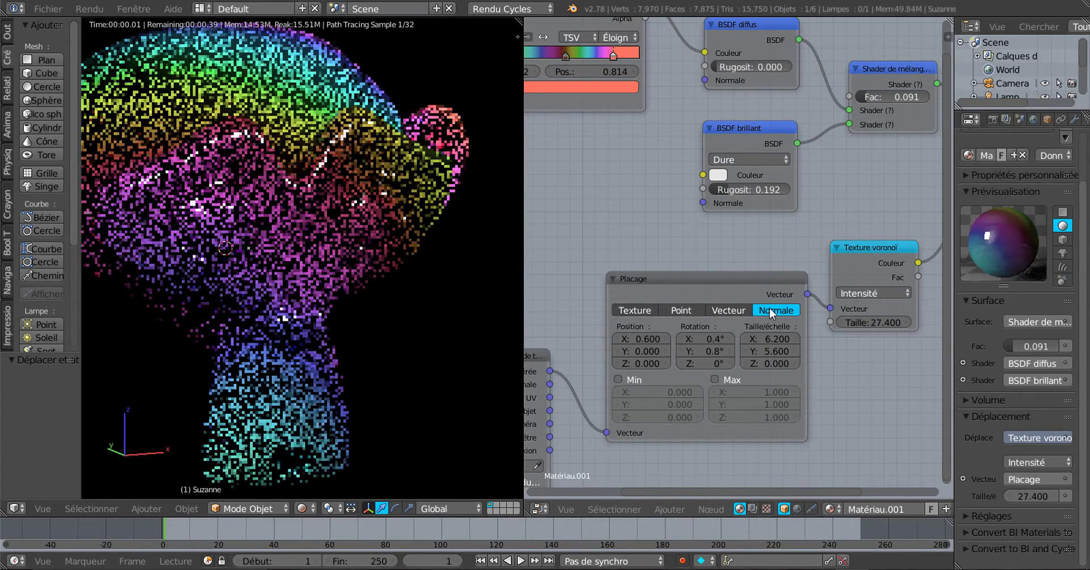
Disconnect the Placage node from the Voronoi texture, then delete it and the duplicated texture coordinates node.
{"action": "scroll", "coordinate": [841, 420], "scroll_direction": "down", "scroll_amount": 2}
{"action": "scroll", "coordinate": [849, 279], "scroll_direction": "down", "scroll_amount": 1}
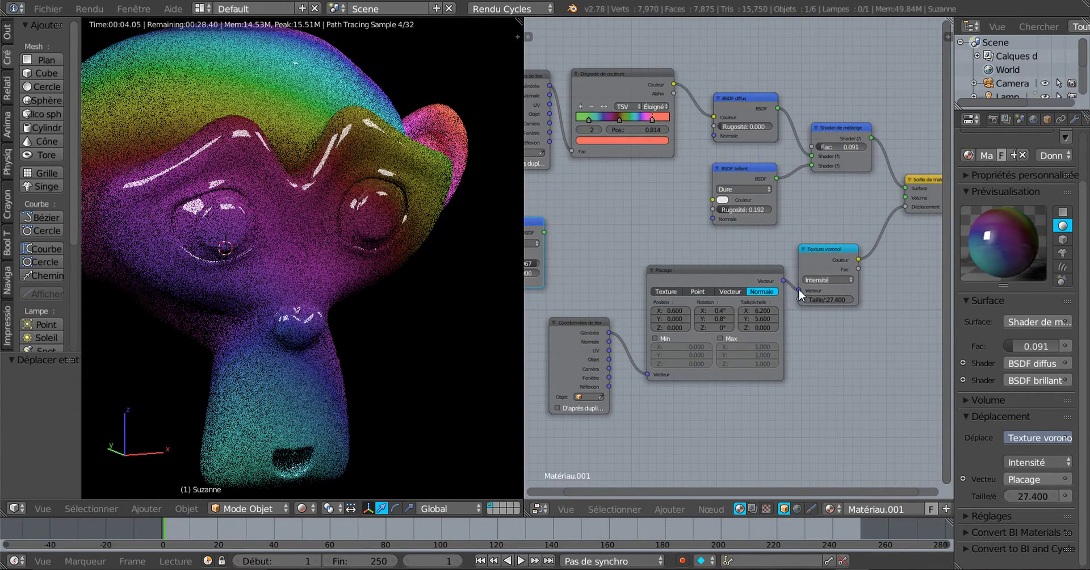
{"action": "left_click_drag", "start_coordinate": [799, 289], "coordinate": [739, 309]}
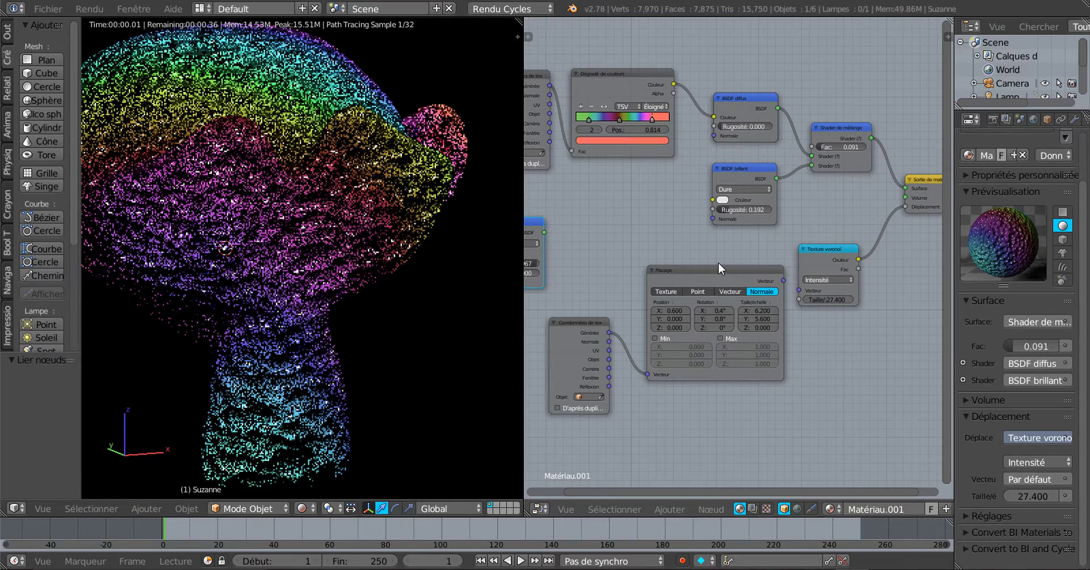
{"action": "left_click_drag", "start_coordinate": [715, 268], "coordinate": [714, 292]}
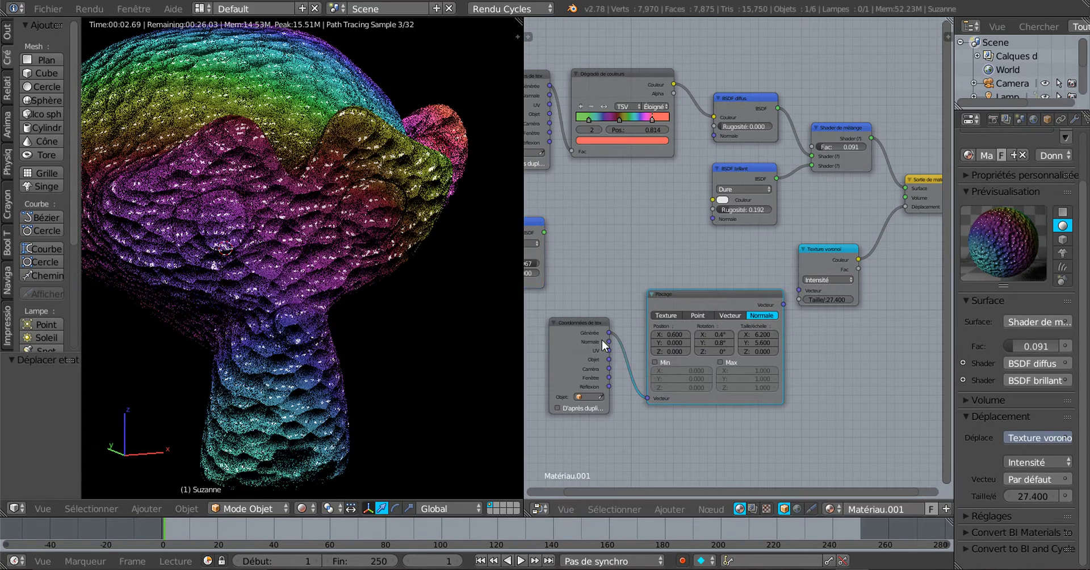
{"action": "key", "text": "x"}
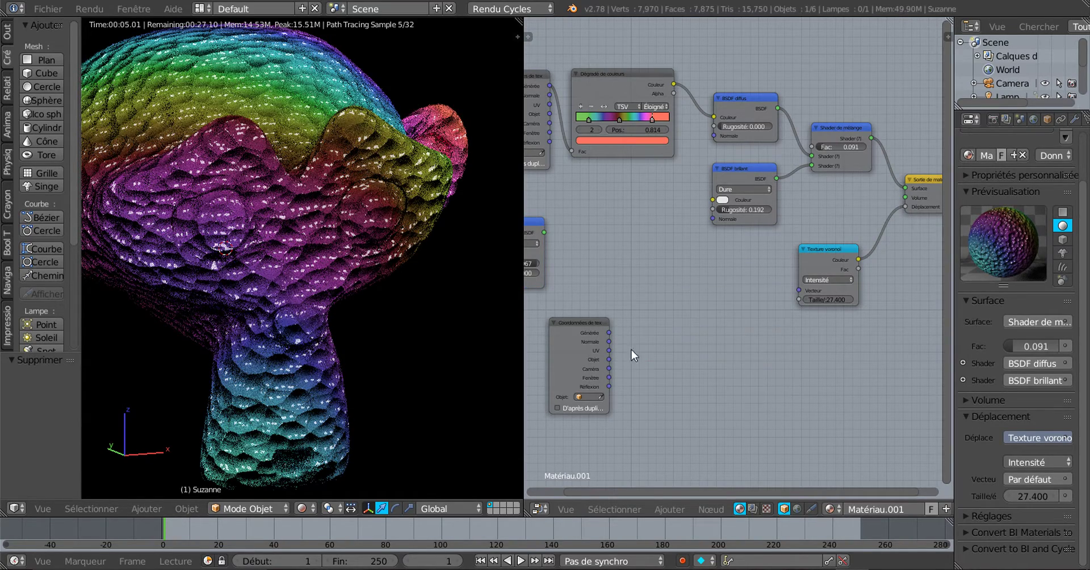
{"action": "left_click", "coordinate": [557, 339]}
{"action": "key", "text": "x"}
Move the unused BSDF Toon node beneath the Dégradé de couleurs node.
{"action": "scroll", "coordinate": [559, 341], "scroll_direction": "down", "scroll_amount": 2}
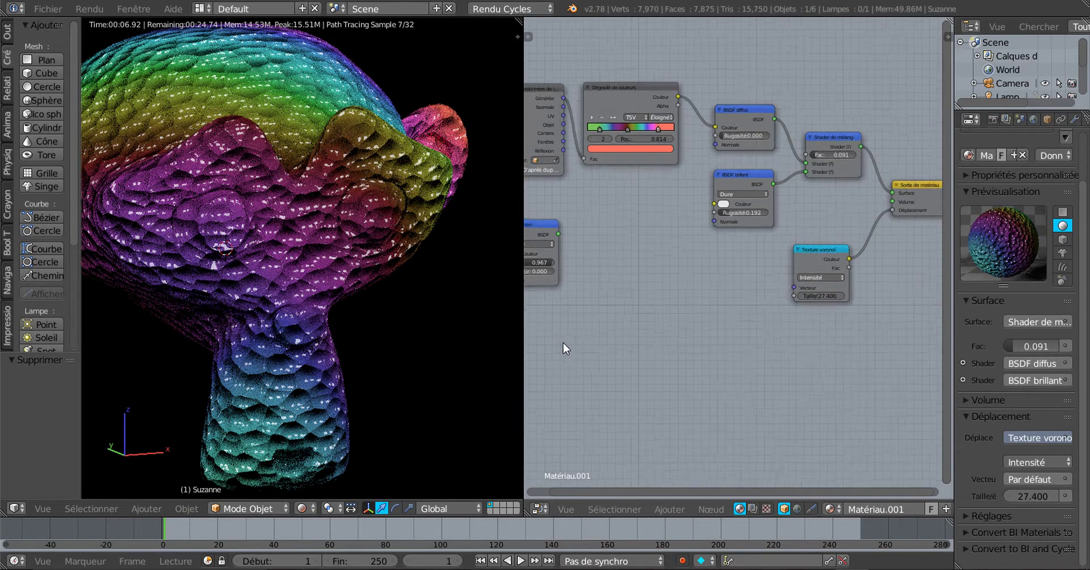
{"action": "middle_click_drag", "start_coordinate": [622, 338], "coordinate": [630, 383]}
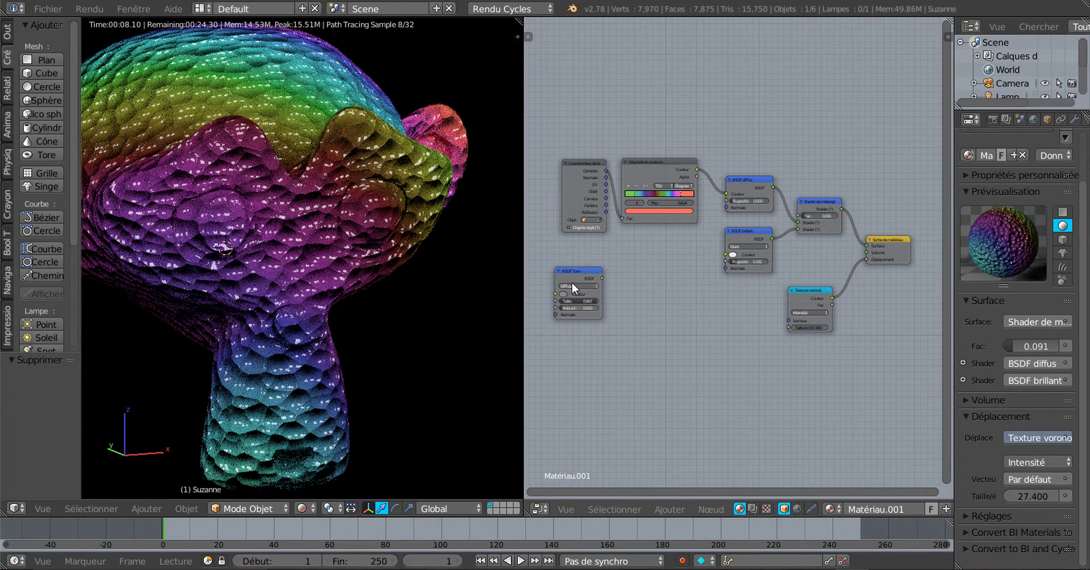
{"action": "left_click_drag", "start_coordinate": [586, 270], "coordinate": [668, 247]}
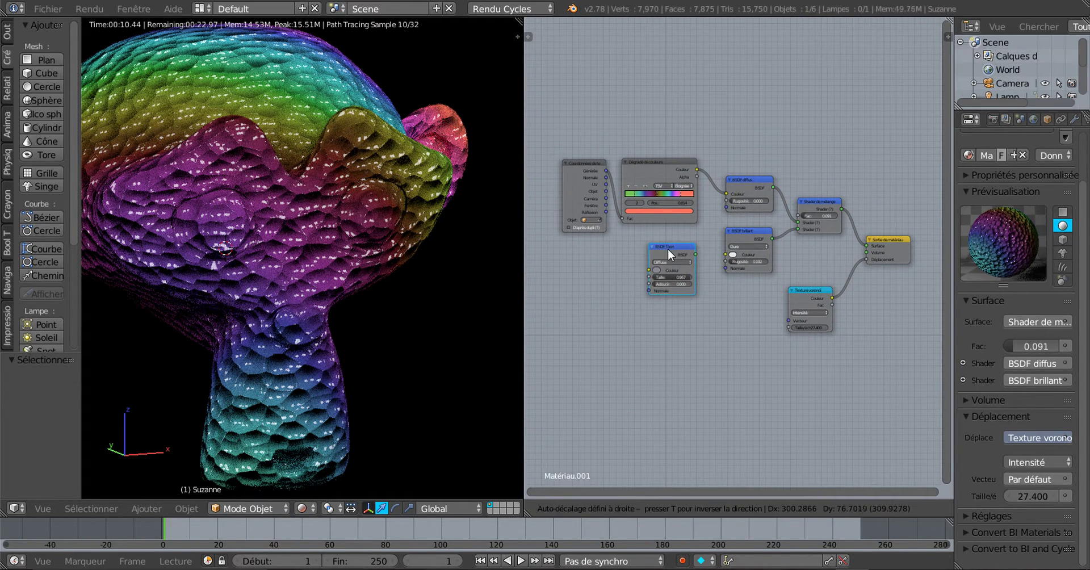
{"action": "scroll", "coordinate": [783, 340], "scroll_direction": "up", "scroll_amount": 3}
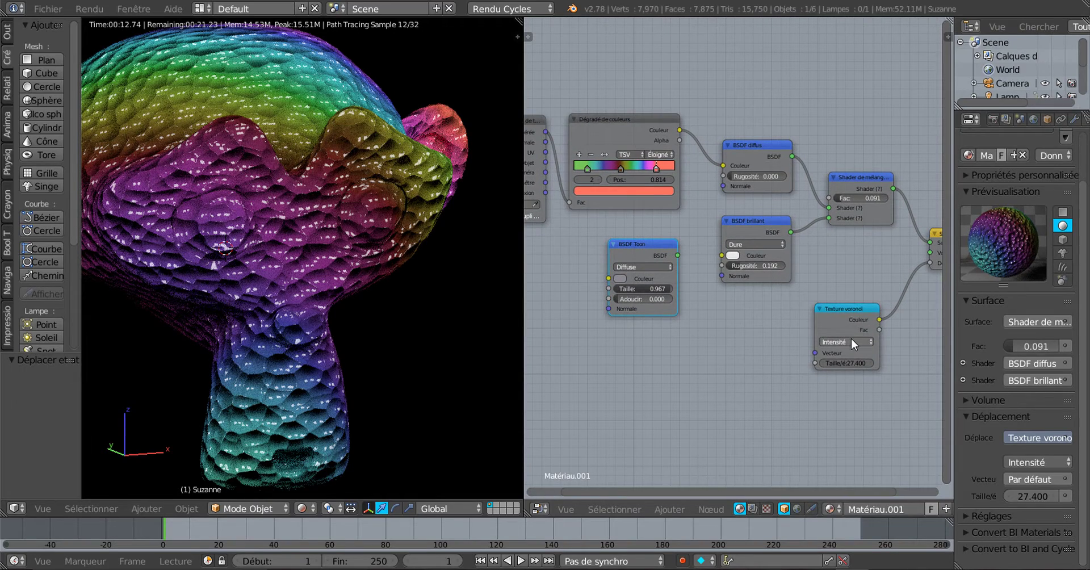
Set the Voronoi texture's coloration to Cellules.
{"action": "left_click", "coordinate": [851, 340]}
{"action": "left_click", "coordinate": [849, 322]}
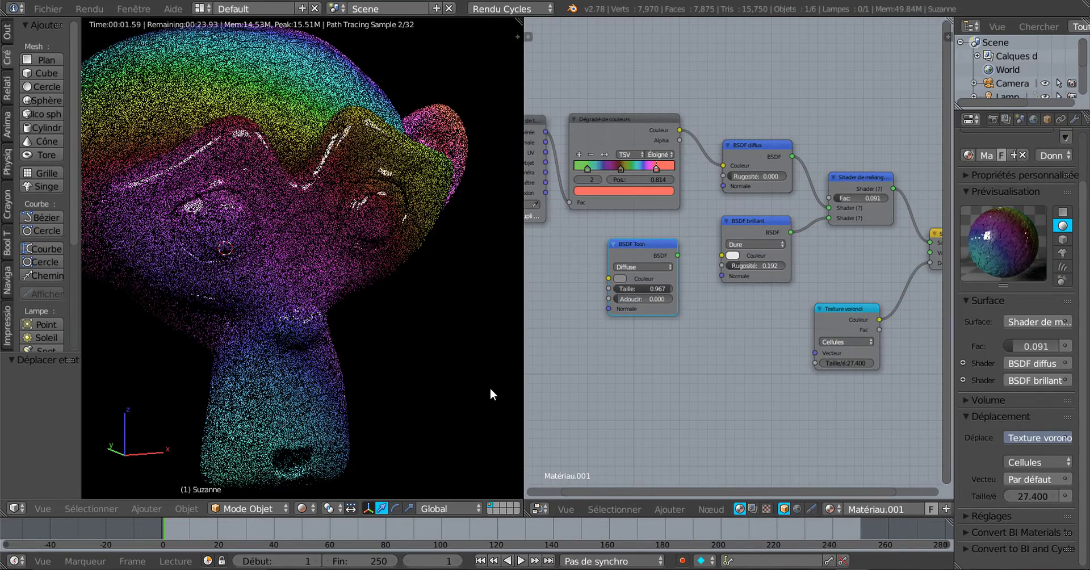
{"action": "scroll", "coordinate": [669, 402], "scroll_direction": "down", "scroll_amount": 1}
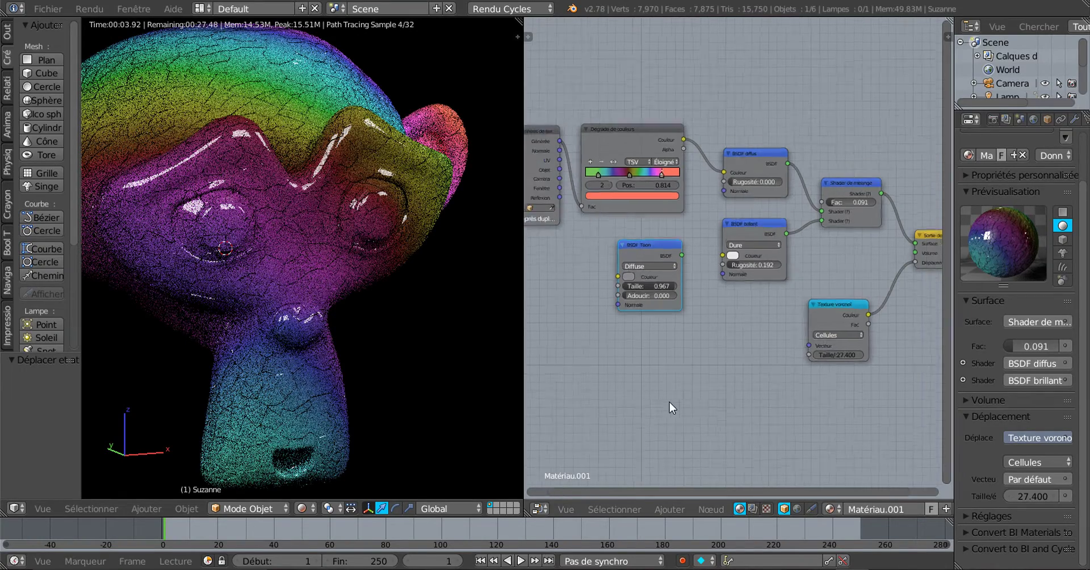
Reroute the Générée coordinates link from the Dégradé de couleurs factor directly to the BSDF diffus colour.
{"action": "middle_click_drag", "start_coordinate": [669, 402], "coordinate": [747, 431]}
{"action": "scroll", "coordinate": [718, 258], "scroll_direction": "up", "scroll_amount": 2}
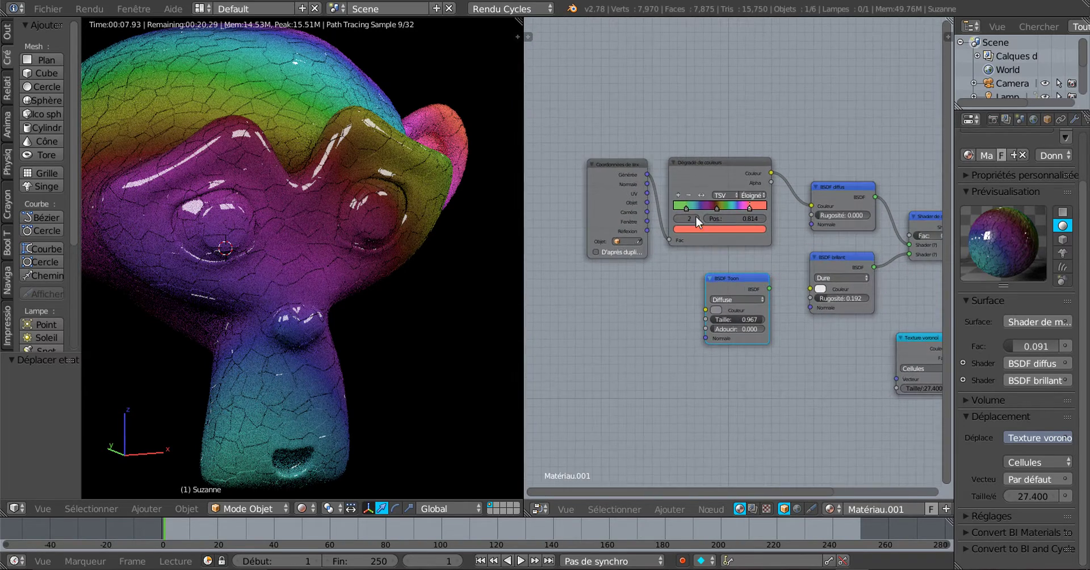
{"action": "scroll", "coordinate": [709, 162], "scroll_direction": "up", "scroll_amount": 1}
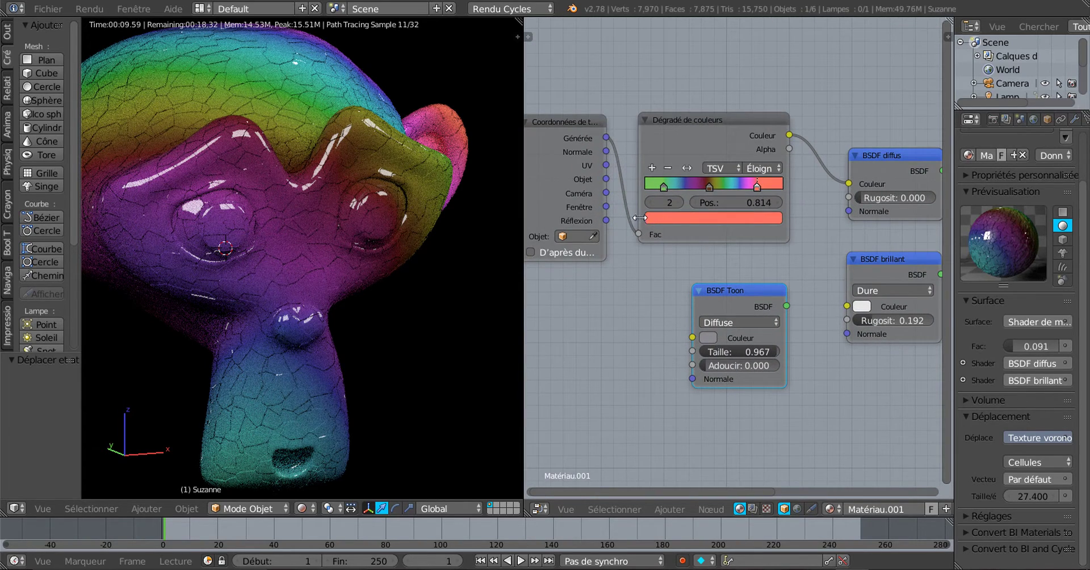
{"action": "left_click_drag", "start_coordinate": [640, 233], "coordinate": [846, 187]}
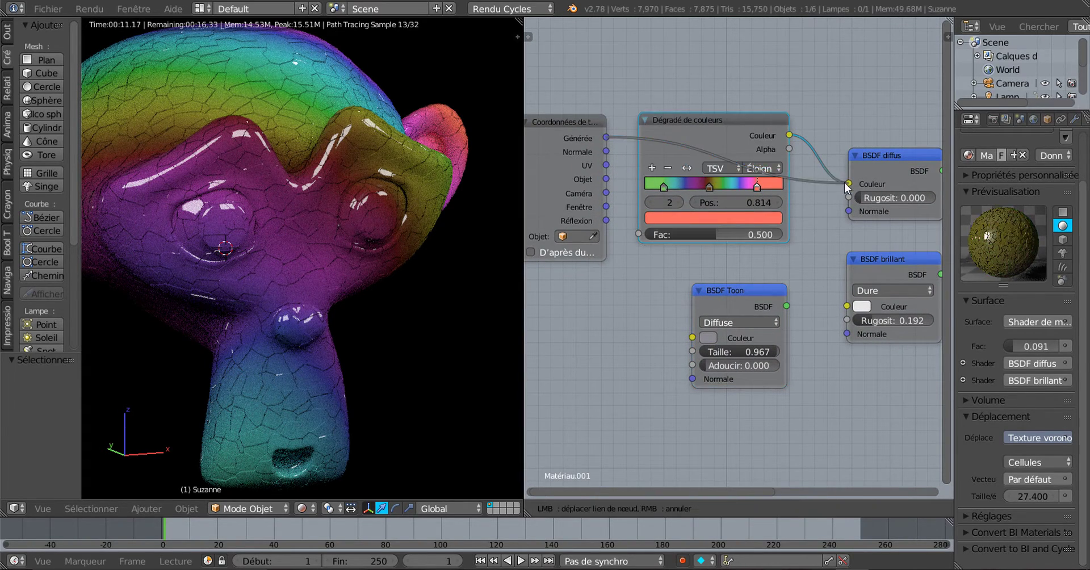
Detach the Dégradé de couleurs node from BSDF diffus, park it above the other nodes, and inspect Suzanne from another angle.
{"action": "left_click_drag", "start_coordinate": [741, 121], "coordinate": [762, 496]}
{"action": "scroll", "coordinate": [759, 533], "scroll_direction": "down", "scroll_amount": 2}
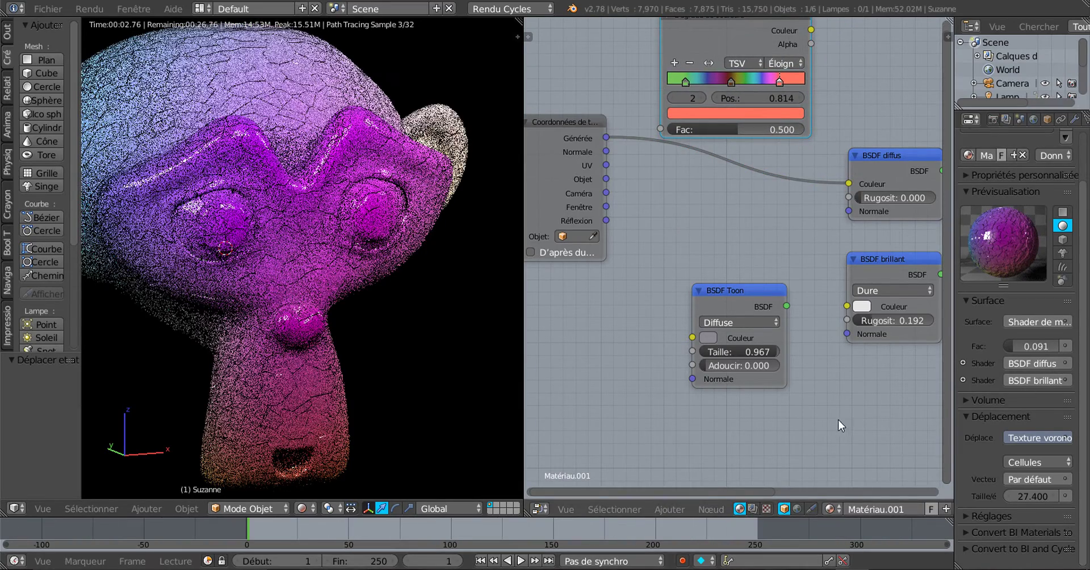
{"action": "scroll", "coordinate": [751, 223], "scroll_direction": "down", "scroll_amount": 2}
{"action": "middle_click_drag", "start_coordinate": [732, 247], "coordinate": [656, 319]}
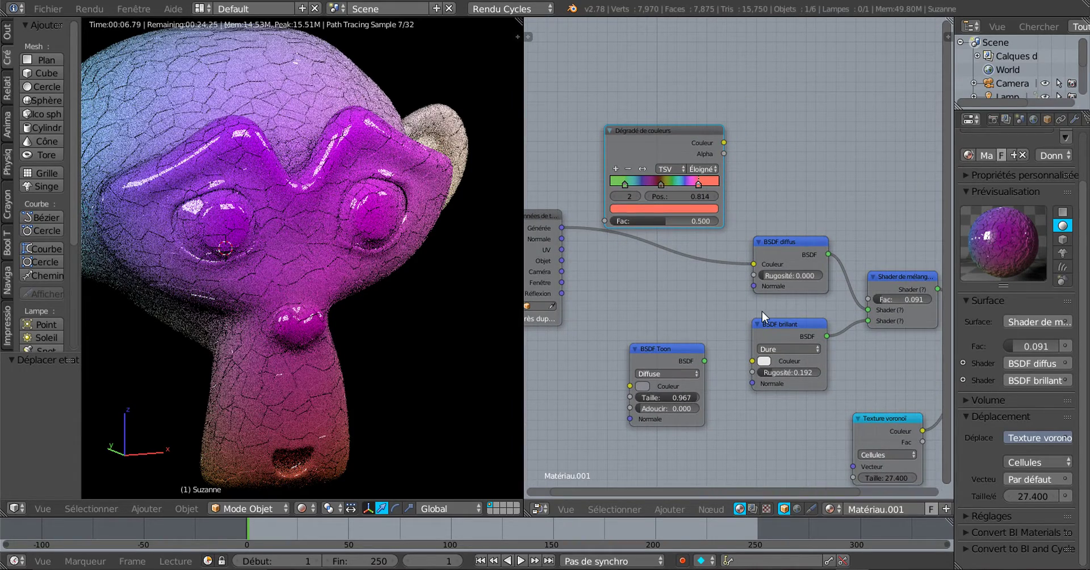
{"action": "scroll", "coordinate": [762, 311], "scroll_direction": "down", "scroll_amount": 1}
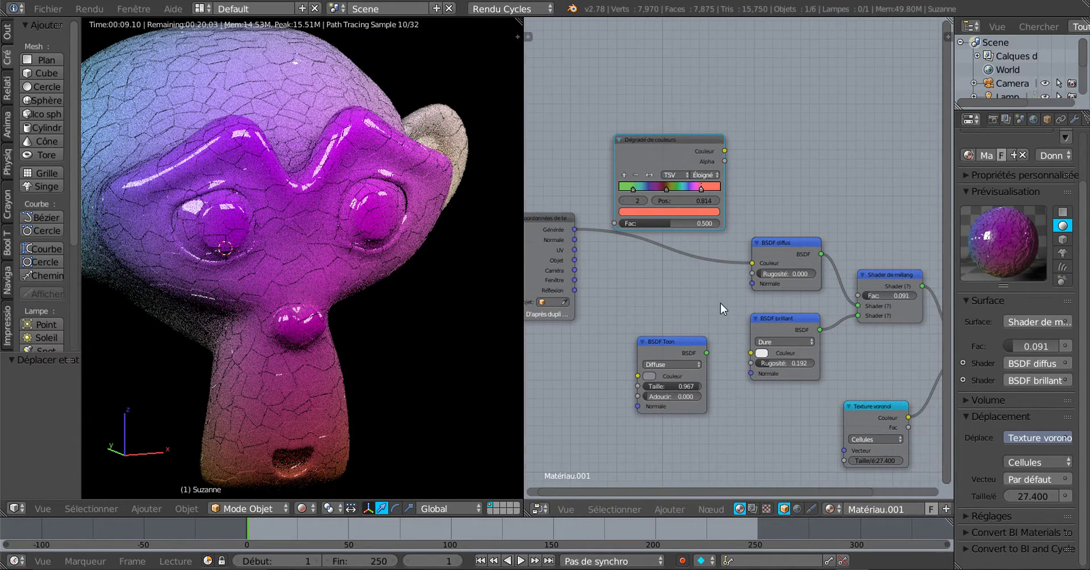
{"action": "scroll", "coordinate": [721, 303], "scroll_direction": "down", "scroll_amount": 1}
{"action": "mouse_move", "coordinate": [429, 329]}
{"action": "middle_mouse_down"}
{"action": "mouse_move", "coordinate": [360, 352]}
{"action": "mouse_move", "coordinate": [435, 347]}
{"action": "middle_mouse_up"}
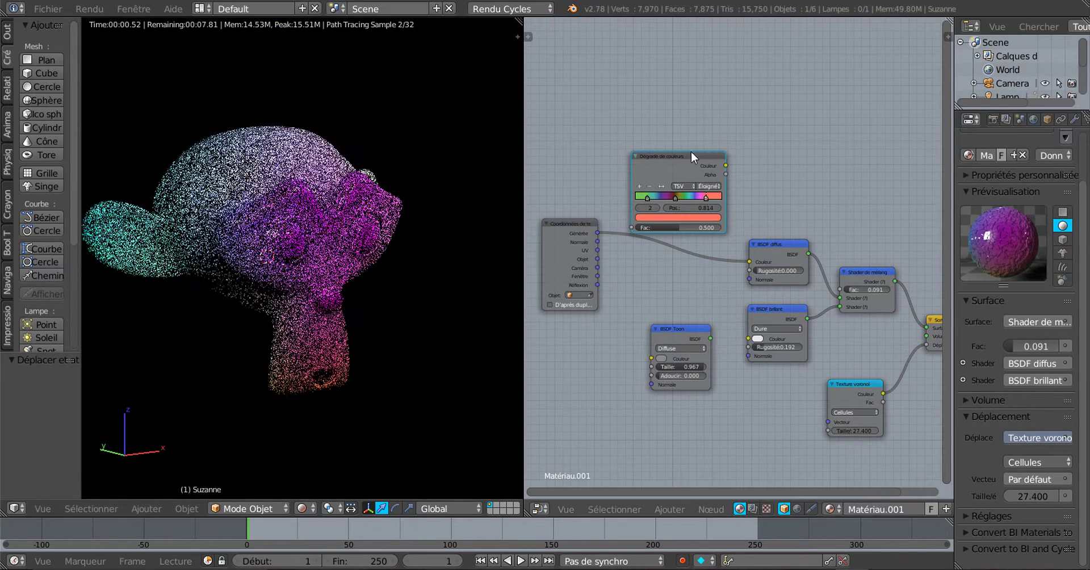
{"action": "left_click_drag", "start_coordinate": [691, 151], "coordinate": [641, 82]}
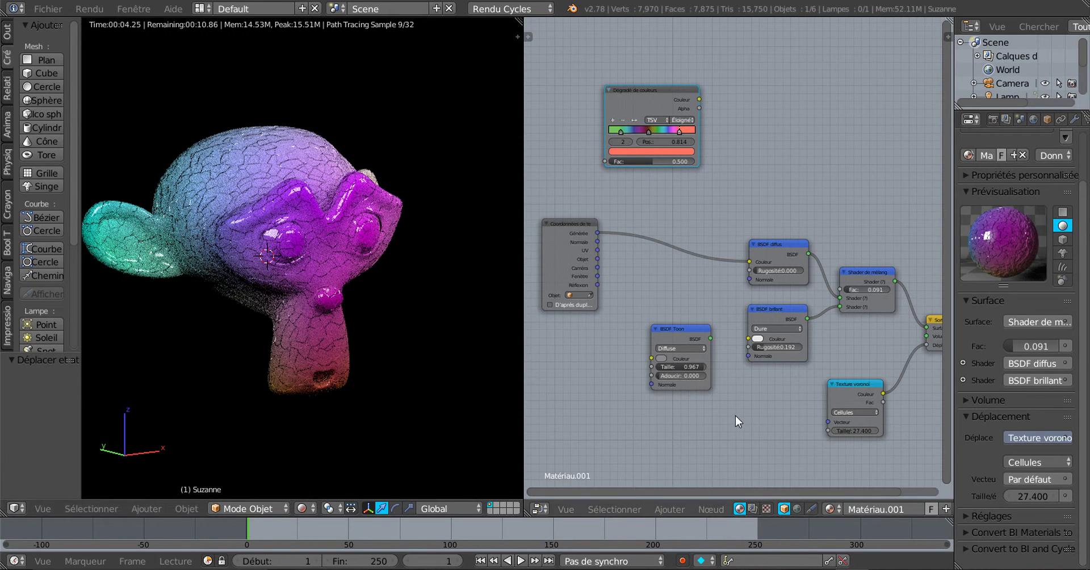
Add a Courbes RGB node and insert it on the link between the texture coordinates and BSDF diffus.
{"action": "scroll", "coordinate": [734, 415], "scroll_direction": "up", "scroll_amount": 1}
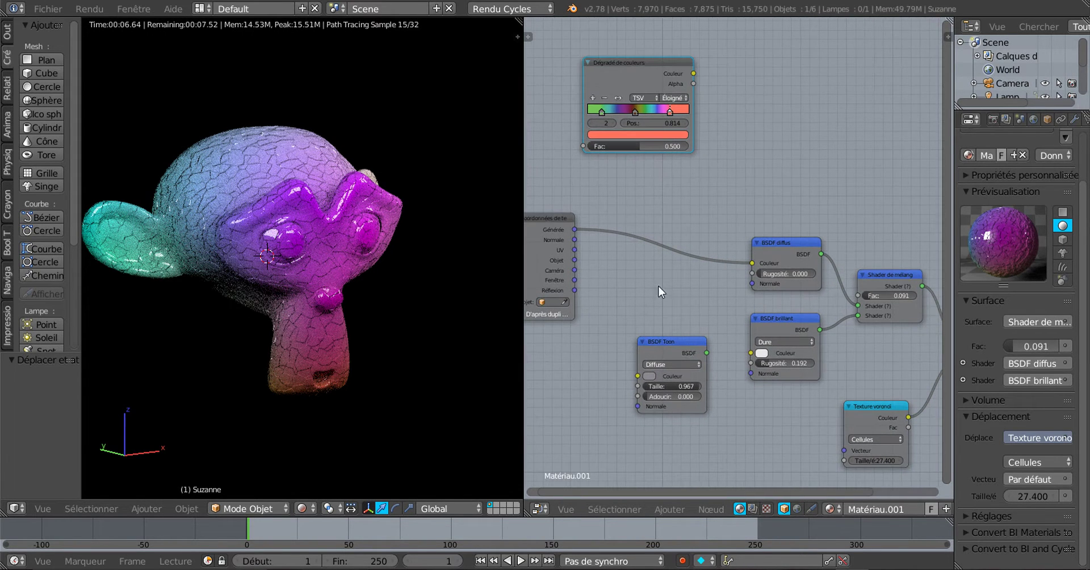
{"action": "left_click", "coordinate": [672, 507]}
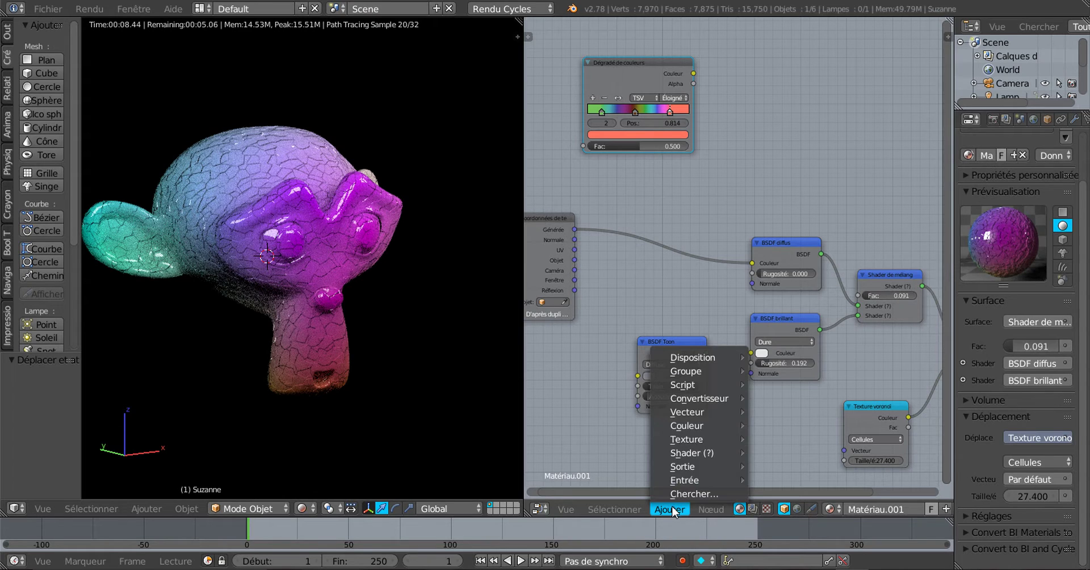
{"action": "mouse_move", "coordinate": [682, 454]}
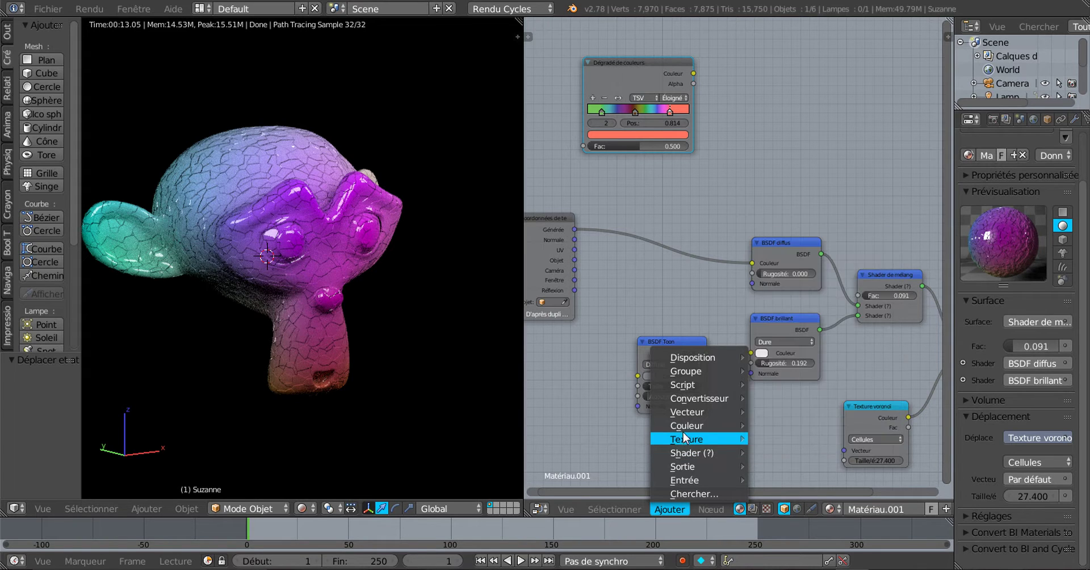
{"action": "mouse_move", "coordinate": [683, 427]}
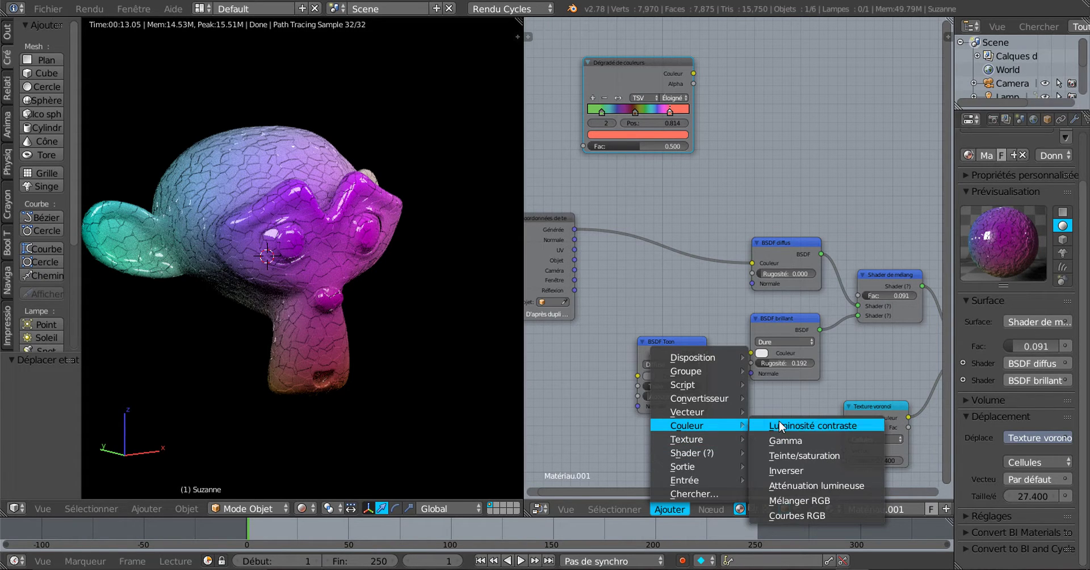
{"action": "left_click", "coordinate": [789, 515]}
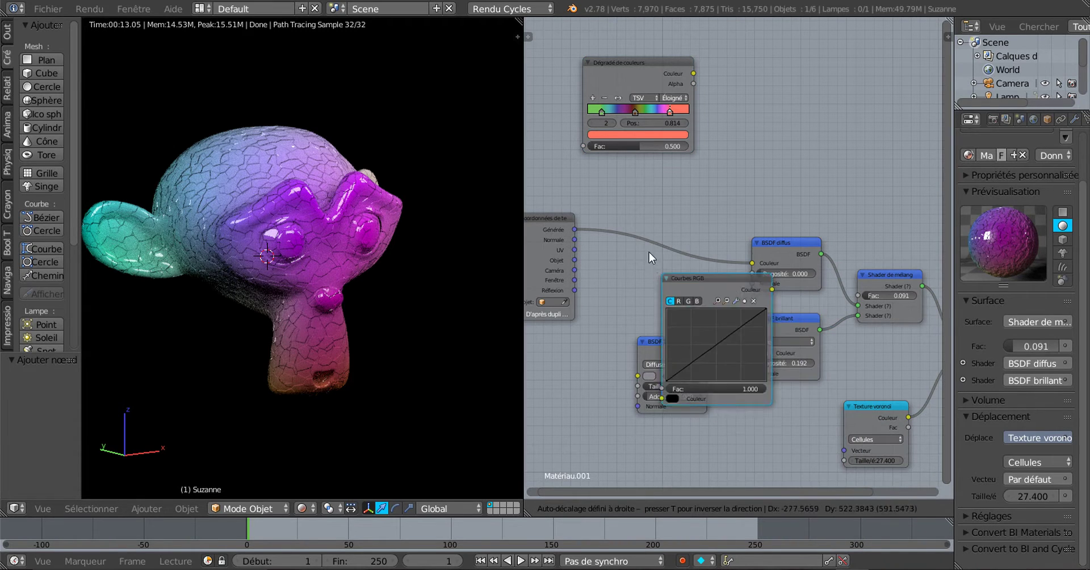
{"action": "left_click", "coordinate": [612, 185]}
Bend the Courbes RGB C curve through X 0.31818, Y 0.76250 and the R curve through X 0.86818, Y 0.52500.
{"action": "scroll", "coordinate": [616, 261], "scroll_direction": "up", "scroll_amount": 2}
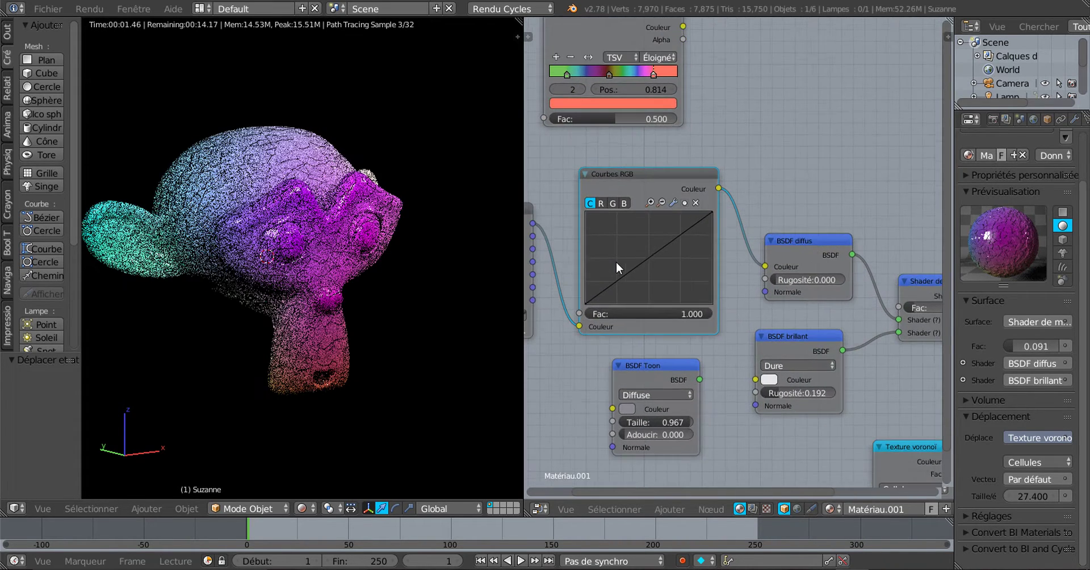
{"action": "left_click_drag", "start_coordinate": [650, 263], "coordinate": [617, 231]}
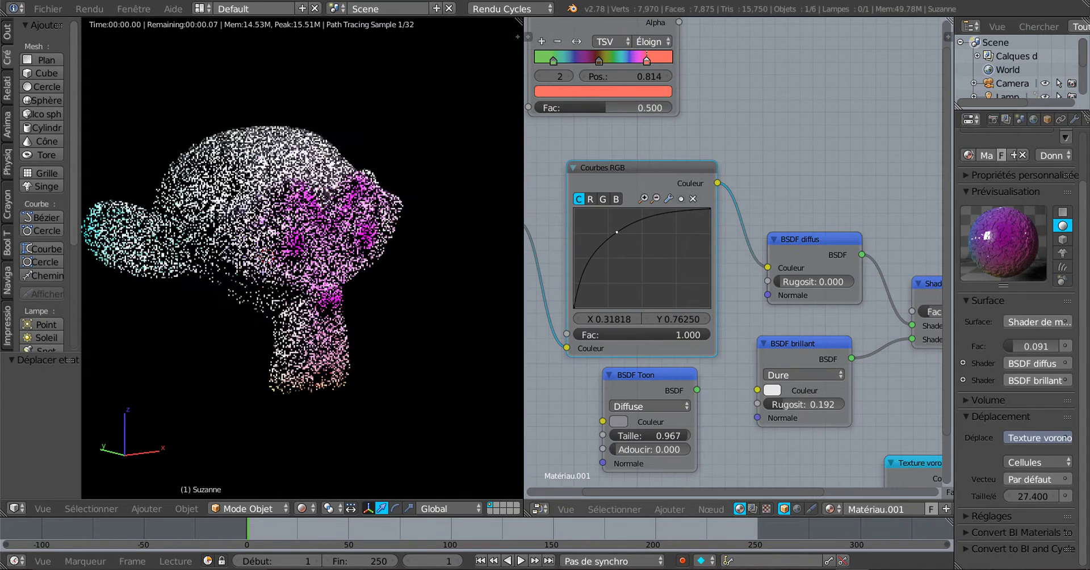
{"action": "left_click", "coordinate": [591, 200]}
{"action": "left_click_drag", "start_coordinate": [648, 254], "coordinate": [692, 256]}
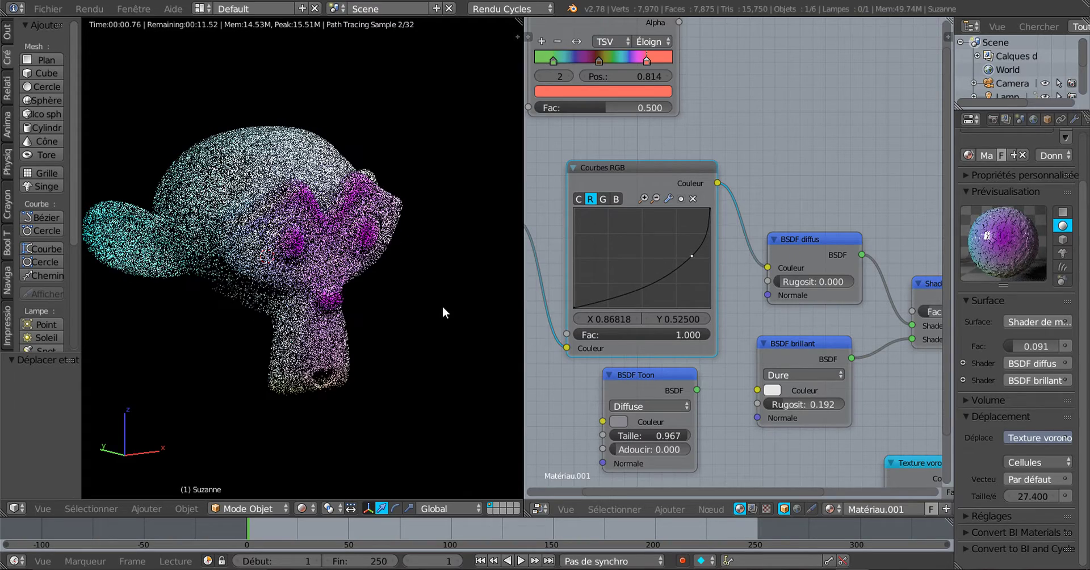
Bend the G curve through X 0.15455, Y 0.81250 and the B curve through X 0.89091, Y 0.29375, viewing Suzanne from the front.
{"action": "left_click", "coordinate": [604, 199]}
{"action": "left_click_drag", "start_coordinate": [663, 243], "coordinate": [595, 226]}
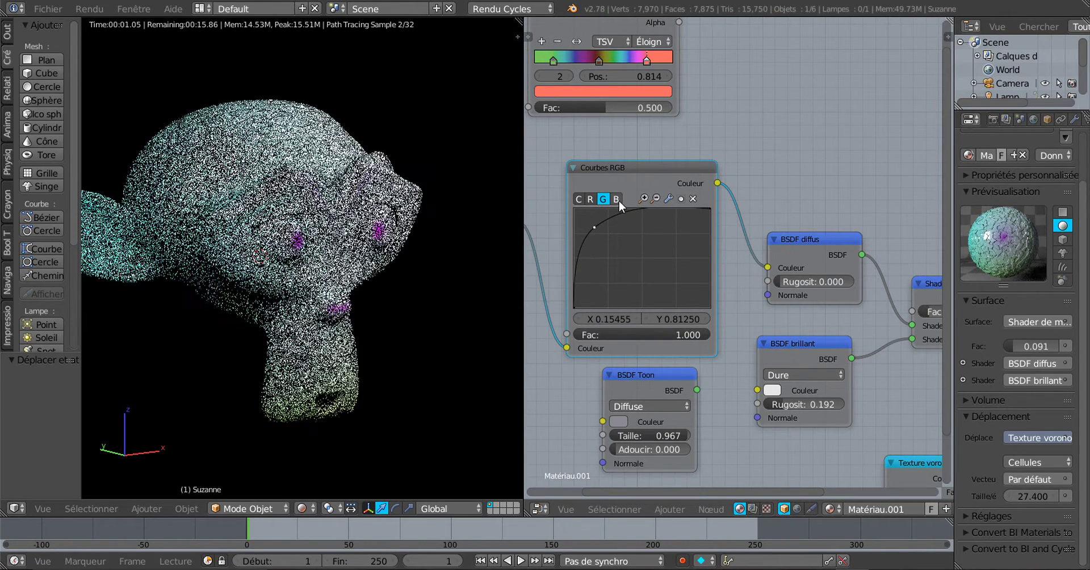
{"action": "left_click", "coordinate": [617, 200]}
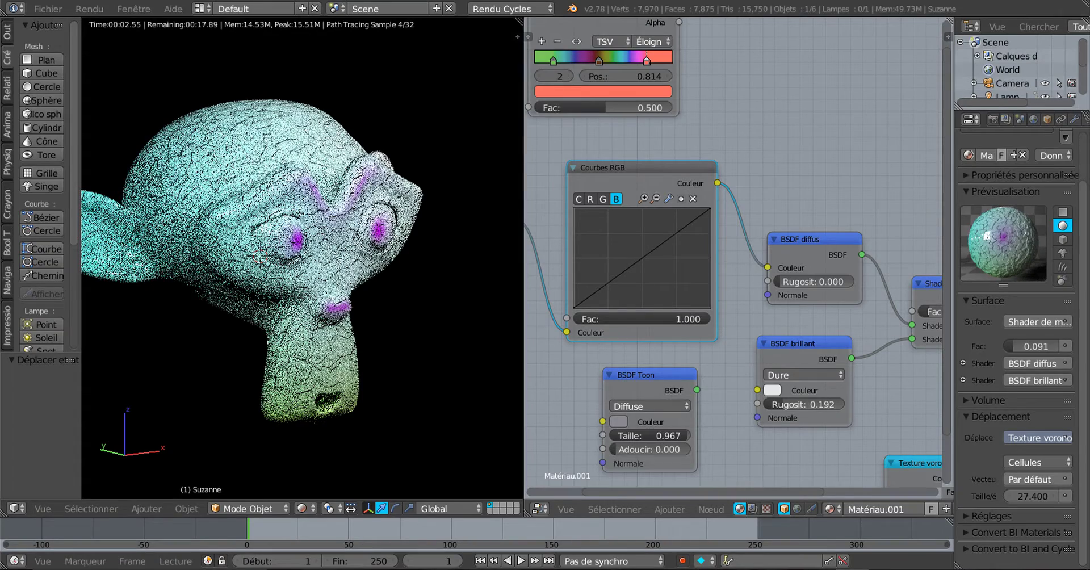
{"action": "left_click_drag", "start_coordinate": [667, 240], "coordinate": [695, 279]}
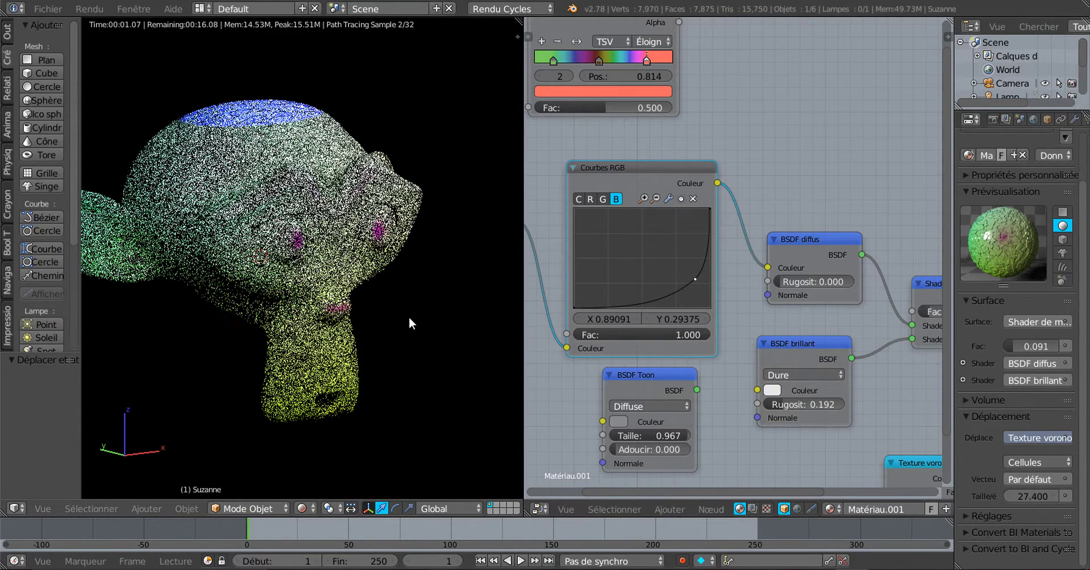
{"action": "middle_click_drag", "start_coordinate": [408, 317], "coordinate": [366, 350]}
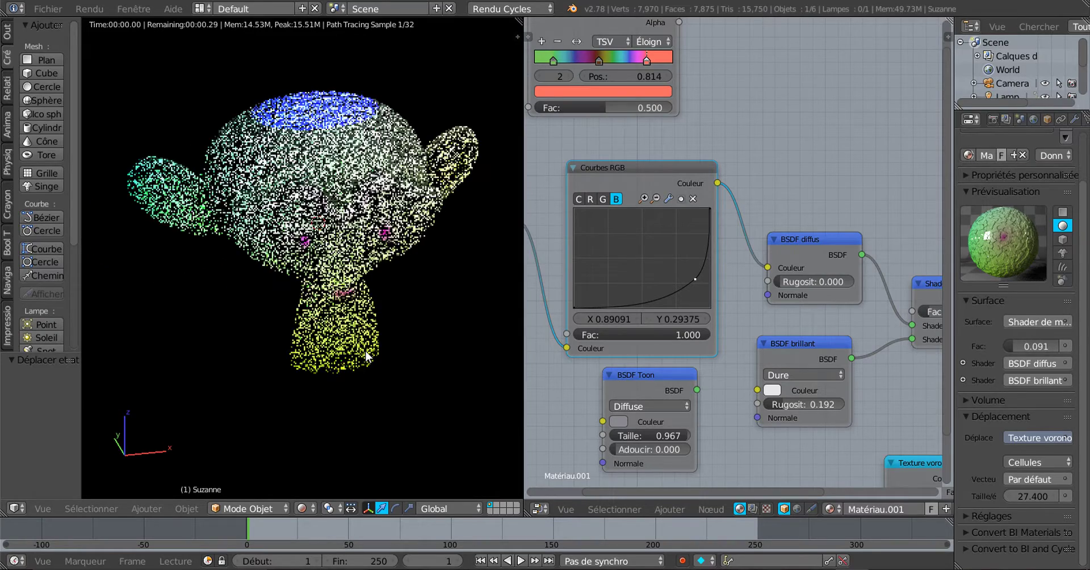
Shift the texture coordinates node aside and insert the Dégradé de couleurs node between it and Courbes RGB.
{"action": "scroll", "coordinate": [591, 247], "scroll_direction": "down", "scroll_amount": 3}
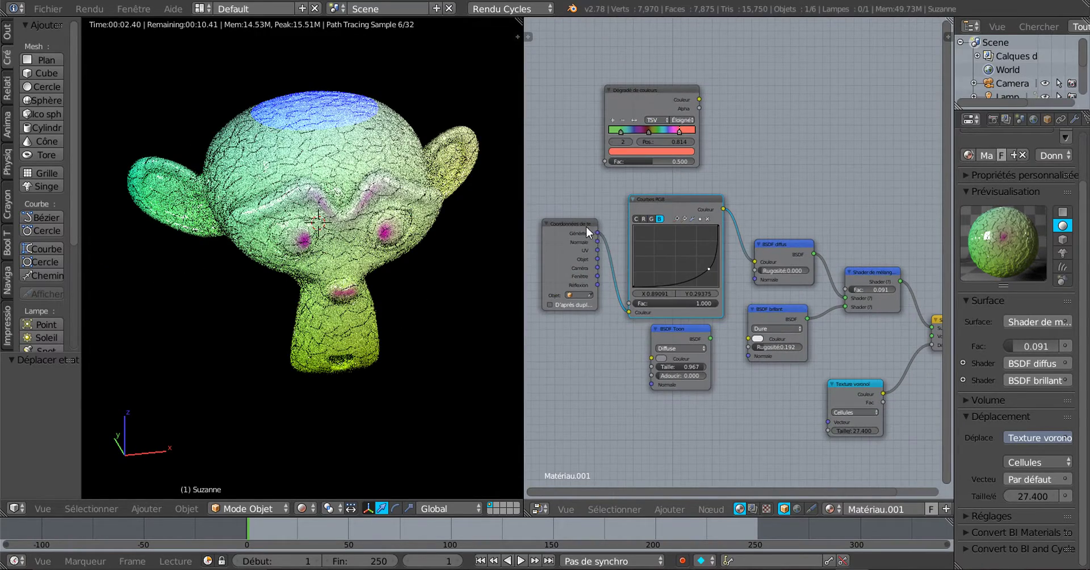
{"action": "left_click_drag", "start_coordinate": [557, 234], "coordinate": [516, 239]}
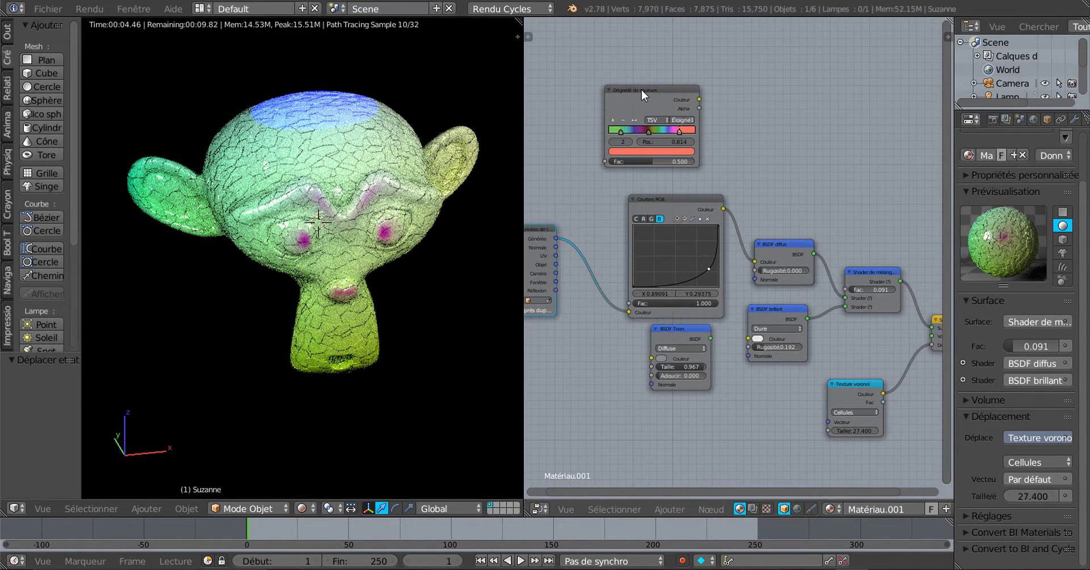
{"action": "left_click_drag", "start_coordinate": [641, 89], "coordinate": [597, 189]}
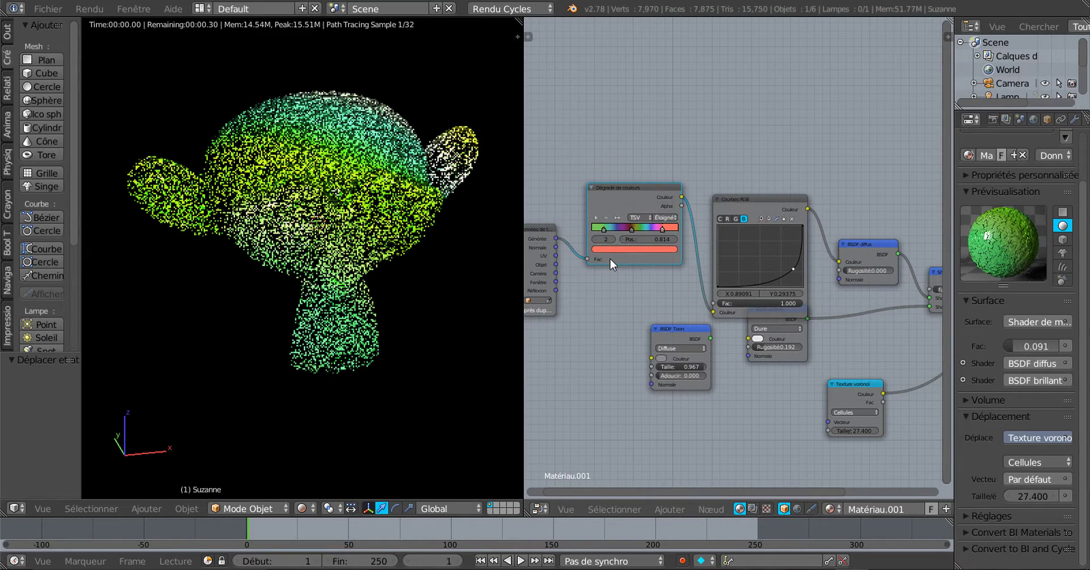
Reshape the B curve through X 0.33182, Y 0.75625 and the G curve through X 0.75000, Y 0.41875.
{"action": "scroll", "coordinate": [610, 257], "scroll_direction": "up", "scroll_amount": 1}
{"action": "left_click_drag", "start_coordinate": [807, 272], "coordinate": [748, 237]}
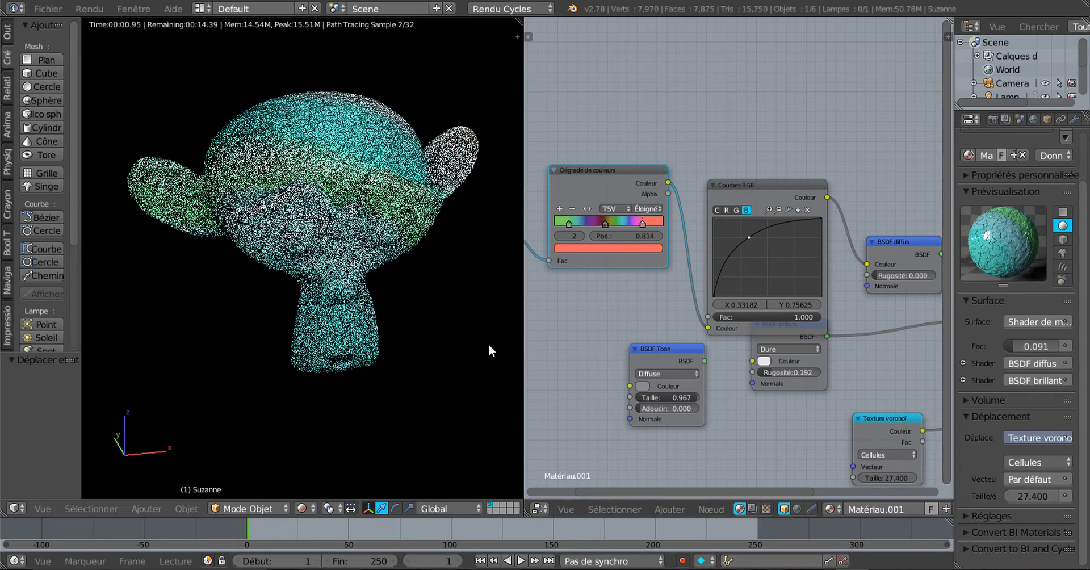
{"action": "scroll", "coordinate": [619, 317], "scroll_direction": "up", "scroll_amount": 1}
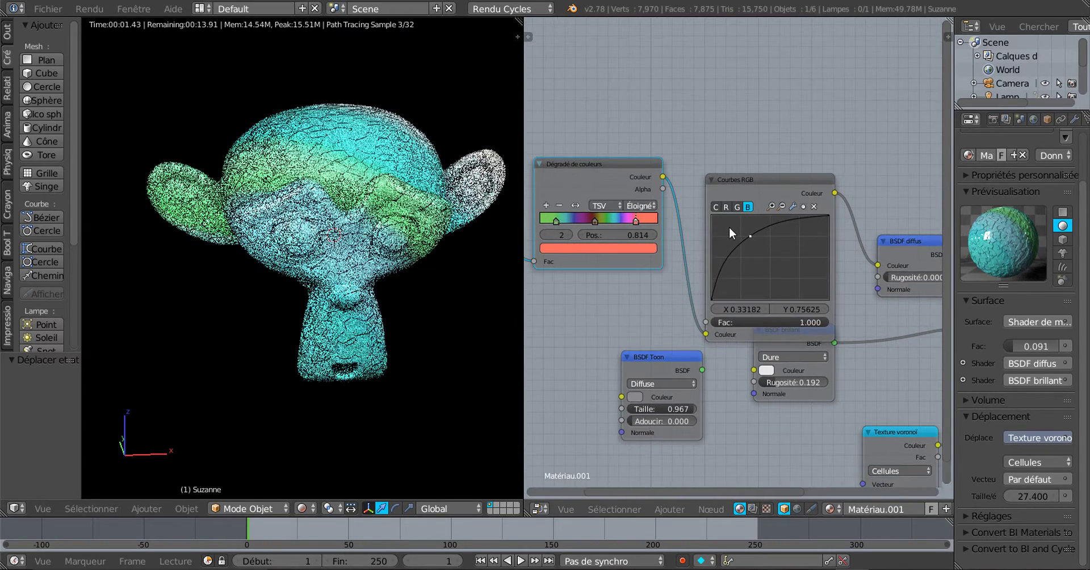
{"action": "scroll", "coordinate": [733, 222], "scroll_direction": "up", "scroll_amount": 3}
{"action": "left_click", "coordinate": [738, 179]}
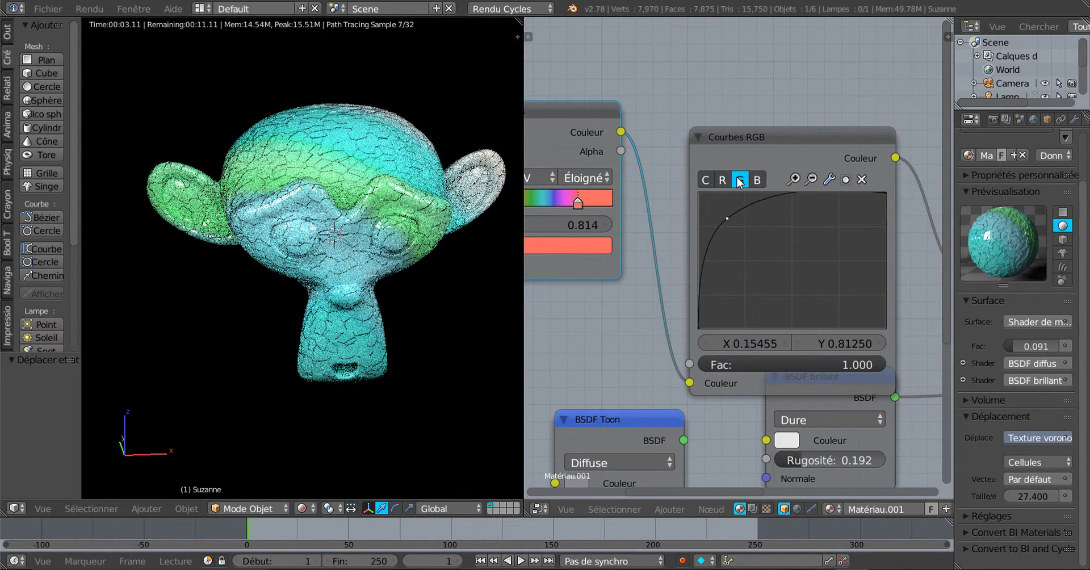
{"action": "left_click_drag", "start_coordinate": [724, 217], "coordinate": [824, 270]}
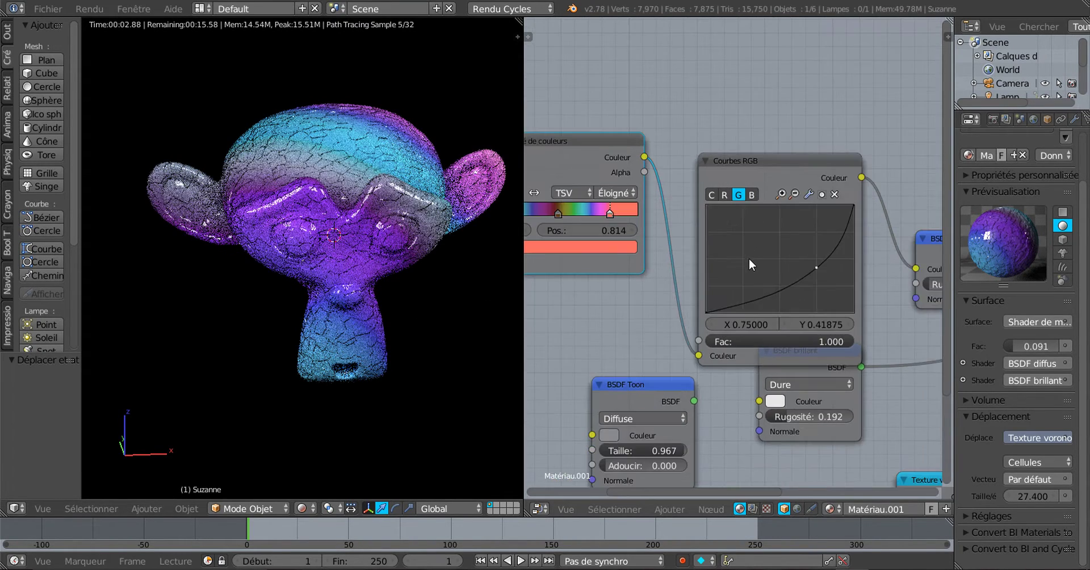
Pull the Courbes RGB C curve down through X 0.85909, Y 0.16875.
{"action": "scroll", "coordinate": [749, 259], "scroll_direction": "up", "scroll_amount": 1}
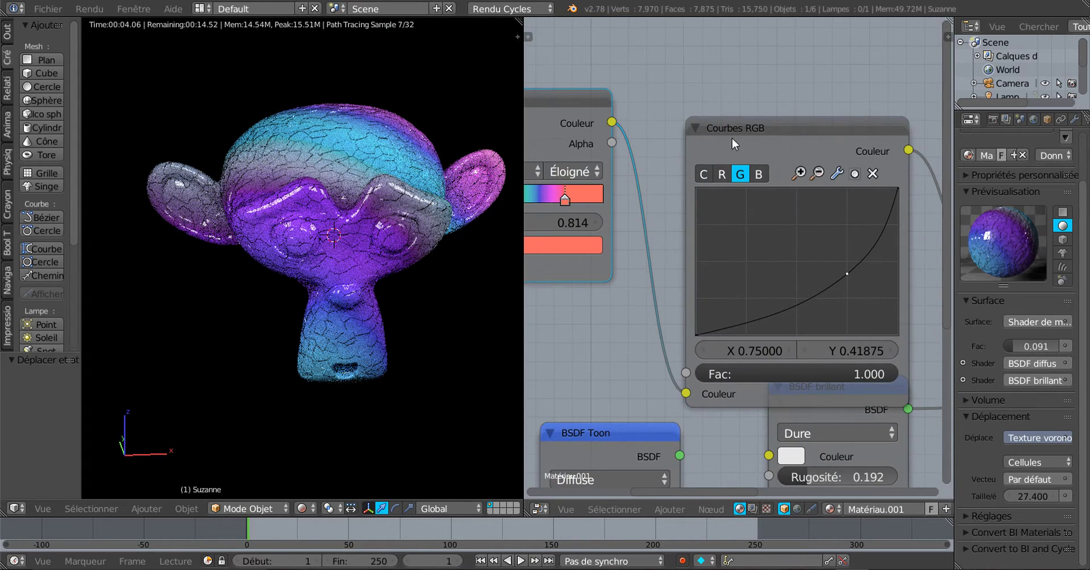
{"action": "left_click", "coordinate": [721, 175]}
{"action": "left_click_drag", "start_coordinate": [866, 262], "coordinate": [870, 310]}
{"action": "left_click", "coordinate": [704, 175]}
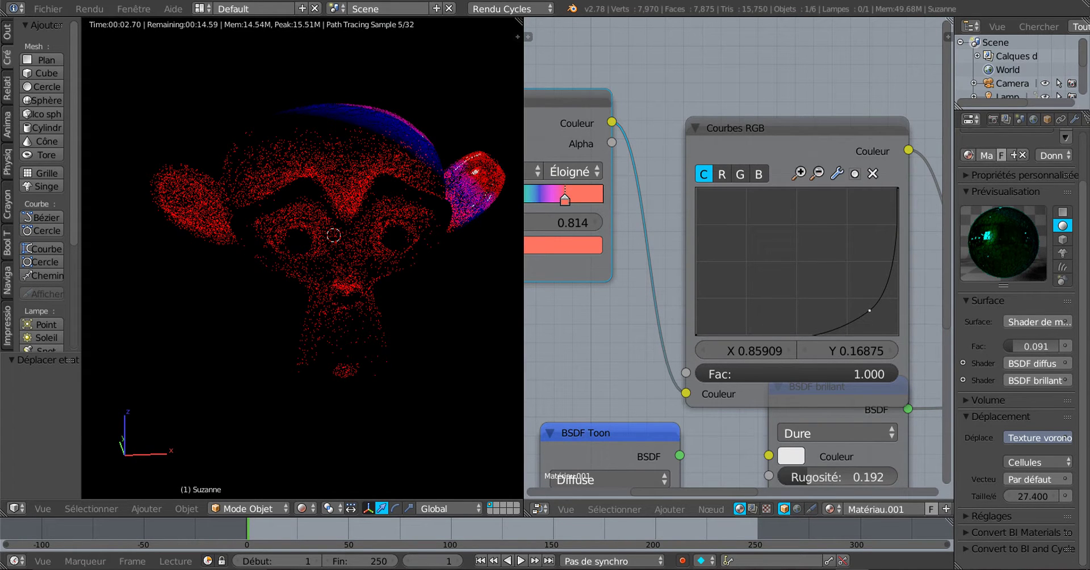
Pull the Courbes RGB C curve up through X 0.31818, Y 0.67500.
{"action": "left_click_drag", "start_coordinate": [869, 311], "coordinate": [762, 243]}
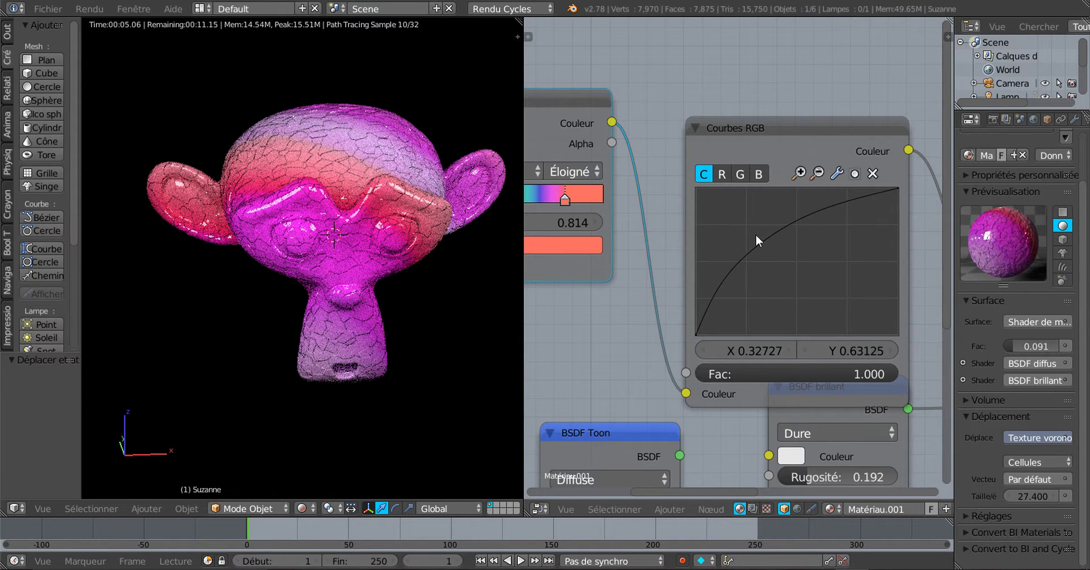
{"action": "mouse_move", "coordinate": [762, 241]}
{"action": "left_mouse_down"}
{"action": "mouse_move", "coordinate": [786, 276]}
{"action": "mouse_move", "coordinate": [867, 320]}
{"action": "mouse_move", "coordinate": [854, 299]}
{"action": "mouse_move", "coordinate": [732, 213]}
{"action": "mouse_move", "coordinate": [760, 236]}
{"action": "left_mouse_up"}
Reposition the Dégradé de couleurs node, raise Courbes RGB clear of BSDF brillant, and widen the node editor.
{"action": "scroll", "coordinate": [579, 295], "scroll_direction": "down", "scroll_amount": 3}
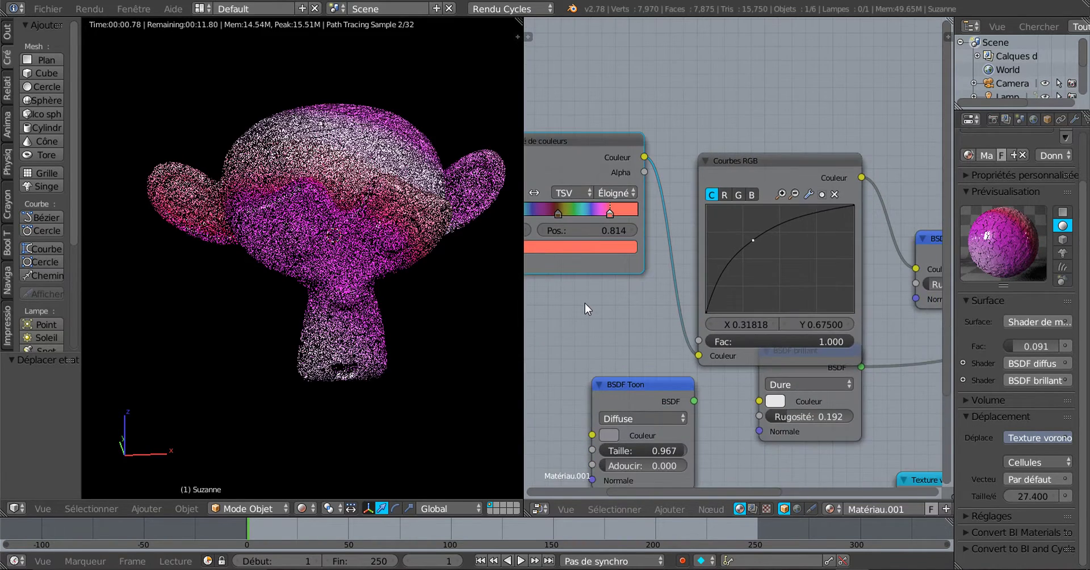
{"action": "left_click_drag", "start_coordinate": [595, 162], "coordinate": [595, 201]}
{"action": "middle_click_drag", "start_coordinate": [639, 272], "coordinate": [682, 228]}
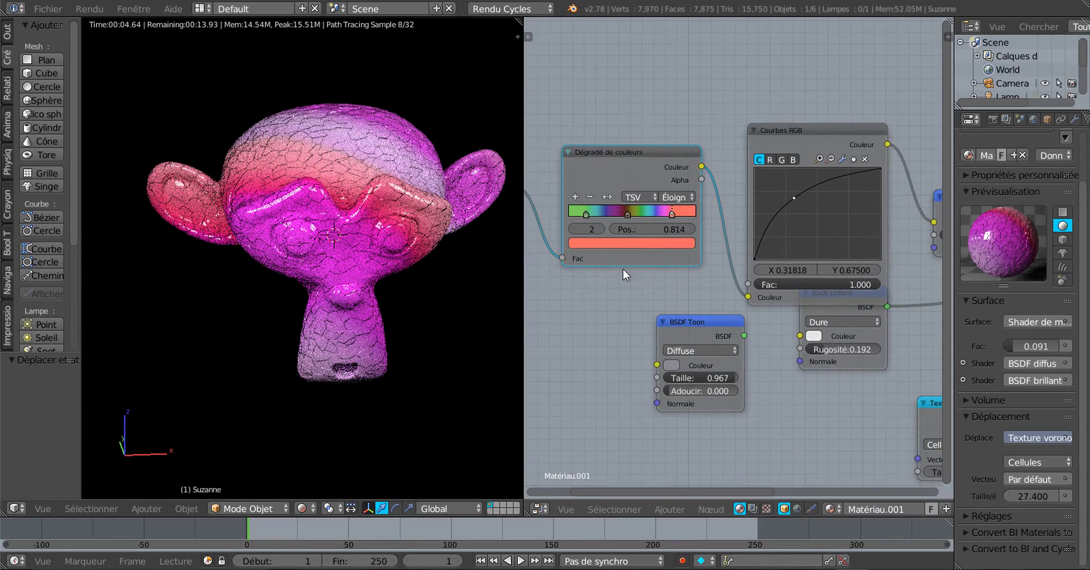
{"action": "scroll", "coordinate": [376, 273], "scroll_direction": "down", "scroll_amount": 2}
{"action": "scroll", "coordinate": [429, 291], "scroll_direction": "up", "scroll_amount": 3}
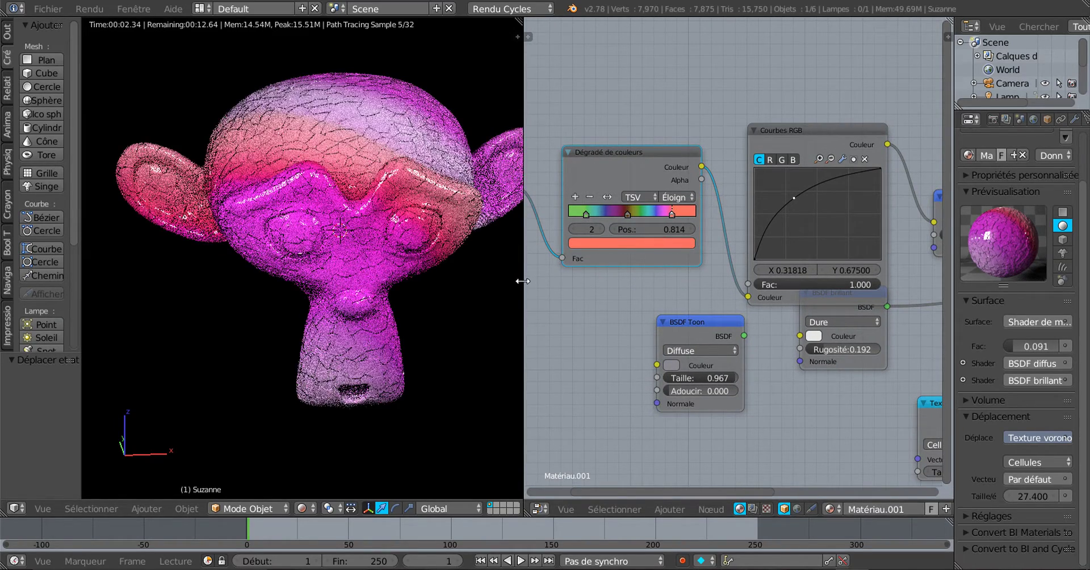
{"action": "left_click_drag", "start_coordinate": [523, 279], "coordinate": [464, 279]}
{"action": "scroll", "coordinate": [554, 283], "scroll_direction": "down", "scroll_amount": 1}
{"action": "middle_click_drag", "start_coordinate": [690, 249], "coordinate": [701, 195]}
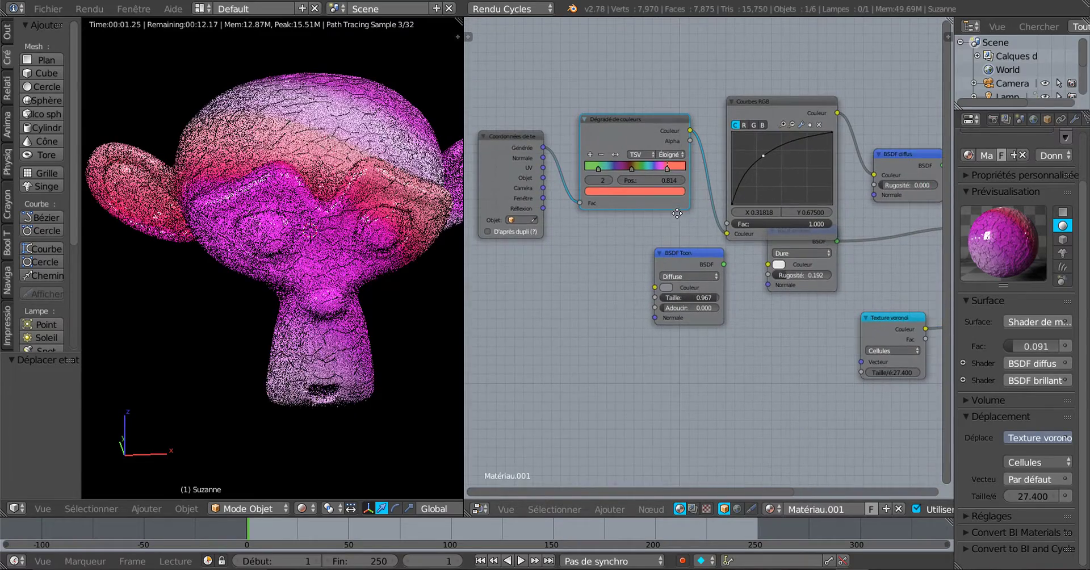
{"action": "left_click_drag", "start_coordinate": [787, 98], "coordinate": [784, 50]}
{"action": "scroll", "coordinate": [745, 186], "scroll_direction": "up", "scroll_amount": 1}
{"action": "scroll", "coordinate": [744, 189], "scroll_direction": "down", "scroll_amount": 1}
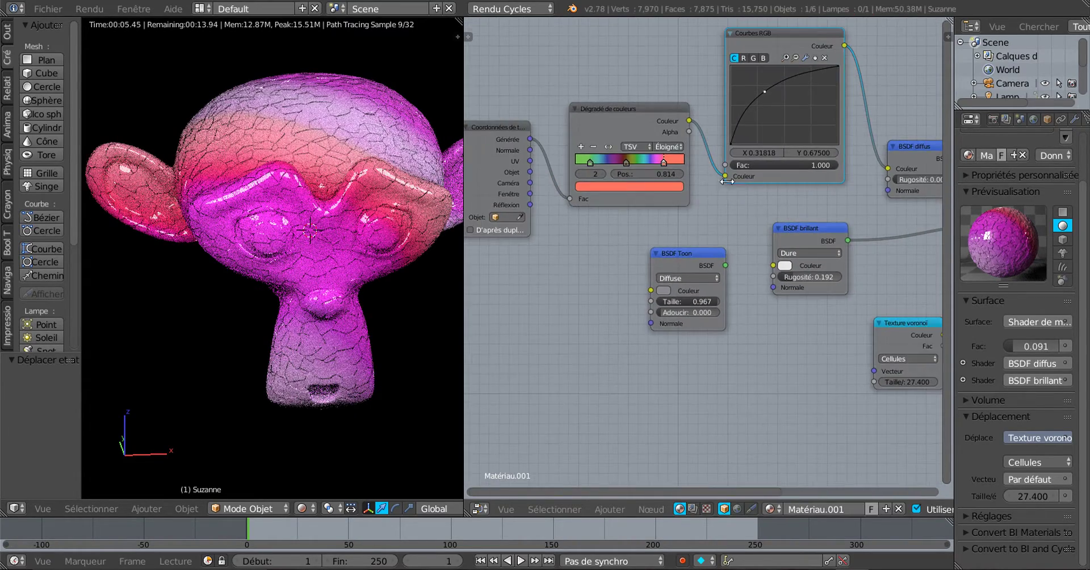
Bypass Courbes RGB by linking Dégradé de couleurs directly to BSDF diffus, and restore the links through Courbes RGB.
{"action": "left_click_drag", "start_coordinate": [725, 175], "coordinate": [887, 169]}
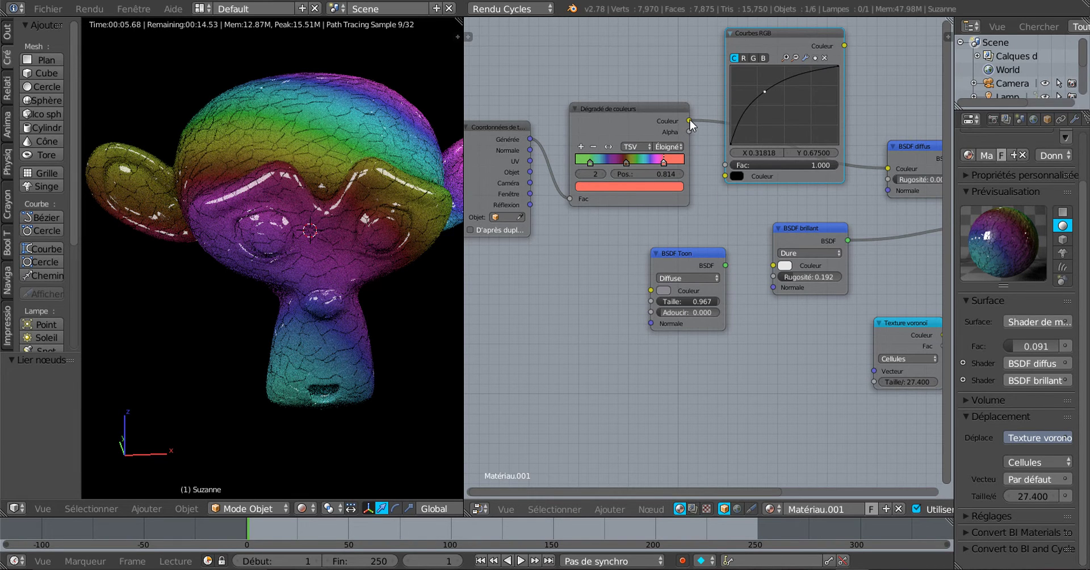
{"action": "left_click_drag", "start_coordinate": [690, 120], "coordinate": [701, 125]}
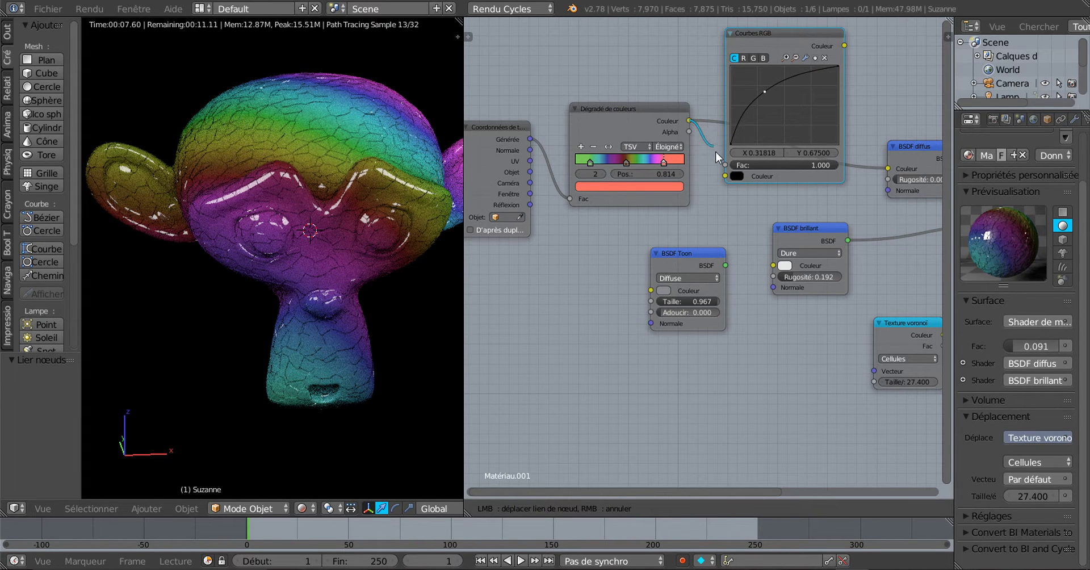
{"action": "left_click_drag", "start_coordinate": [724, 171], "coordinate": [728, 175]}
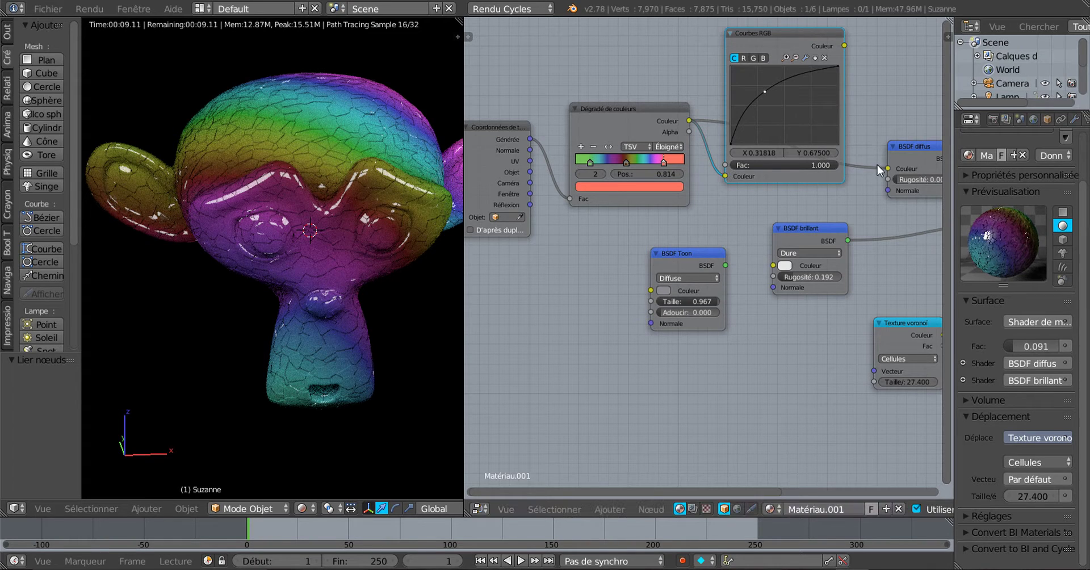
{"action": "left_click_drag", "start_coordinate": [846, 45], "coordinate": [870, 71]}
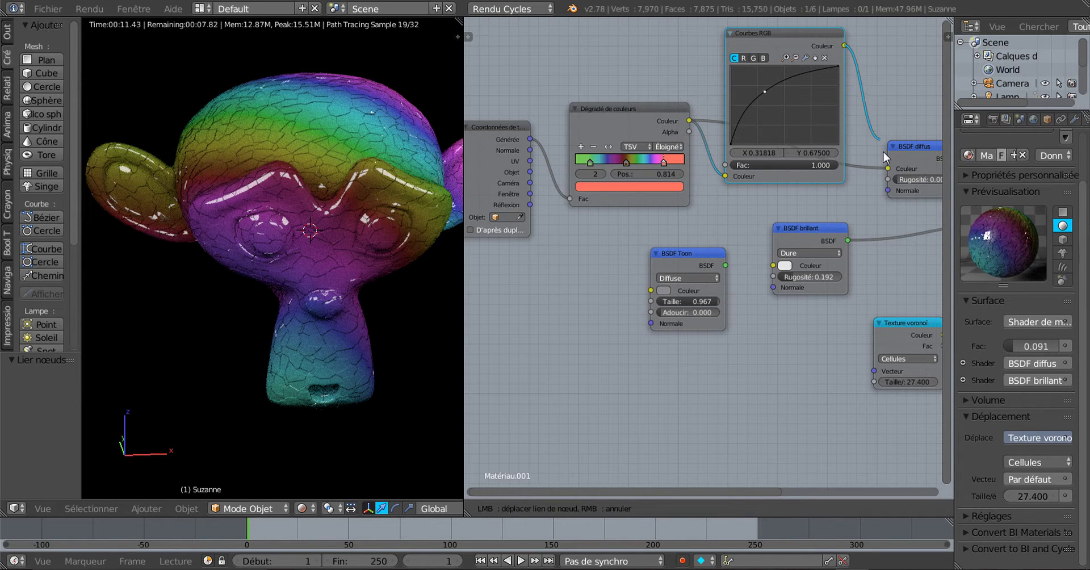
{"action": "left_click_drag", "start_coordinate": [884, 151], "coordinate": [887, 167]}
Try several Rugosité values on the BSDF diffus node and set it to 0.525.
{"action": "scroll", "coordinate": [714, 223], "scroll_direction": "down", "scroll_amount": 2}
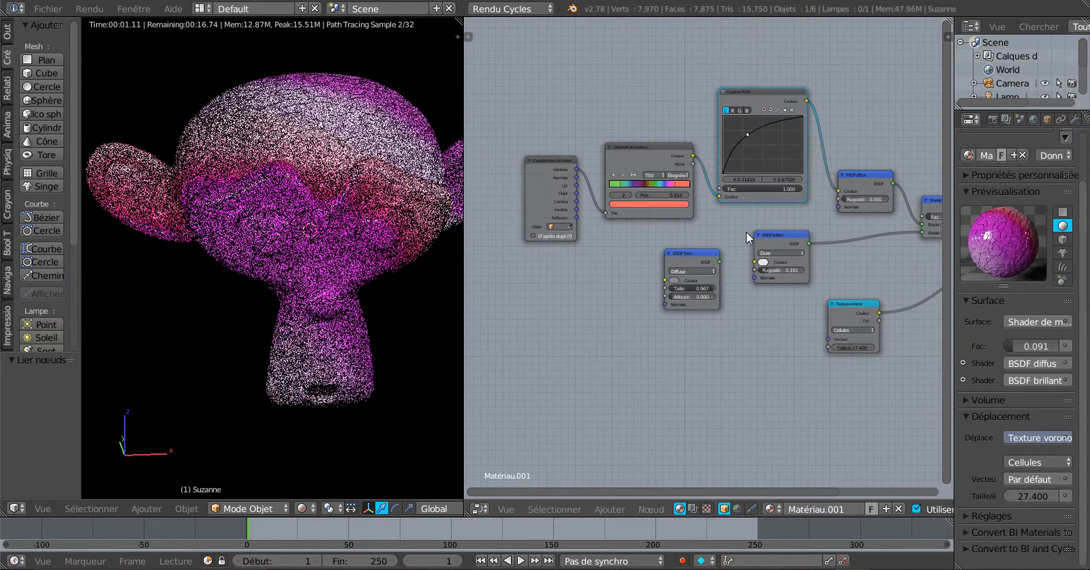
{"action": "middle_click_drag", "start_coordinate": [787, 236], "coordinate": [691, 241]}
{"action": "scroll", "coordinate": [706, 246], "scroll_direction": "up", "scroll_amount": 6}
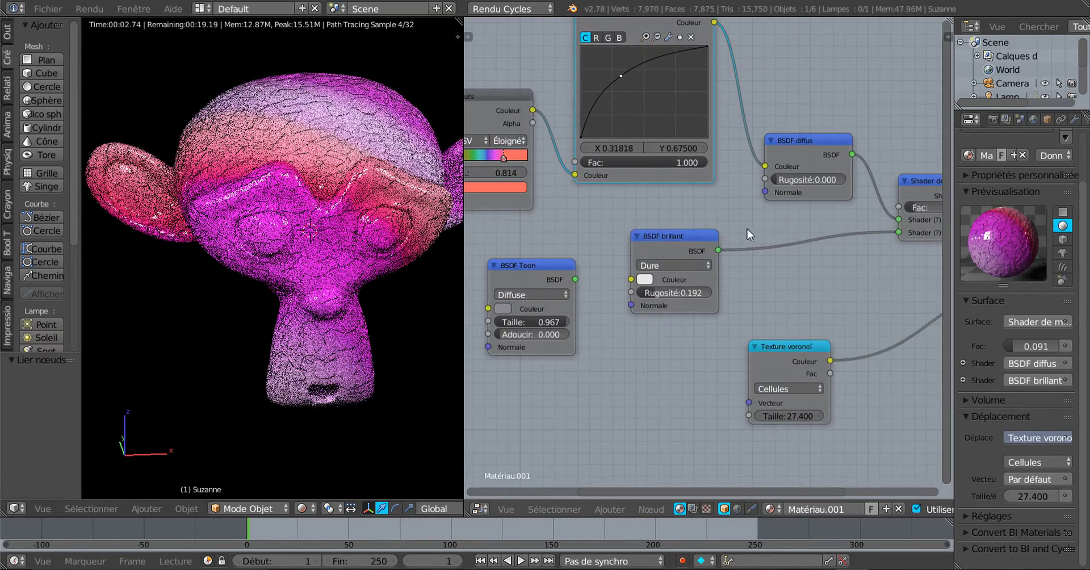
{"action": "scroll", "coordinate": [747, 230], "scroll_direction": "up", "scroll_amount": 1}
{"action": "left_click_drag", "start_coordinate": [789, 168], "coordinate": [830, 168]}
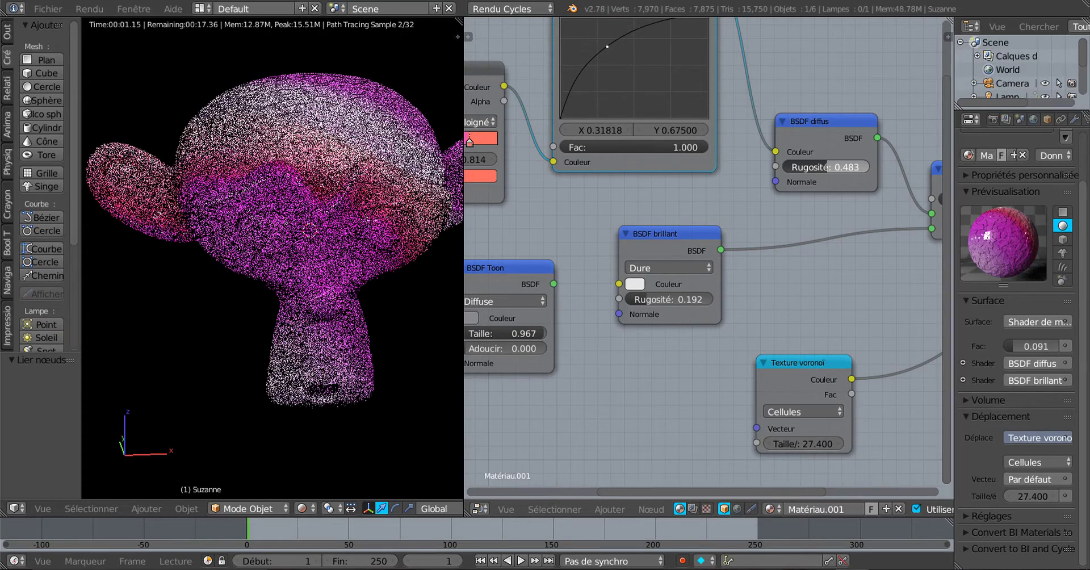
{"action": "left_click_drag", "start_coordinate": [827, 167], "coordinate": [844, 167]}
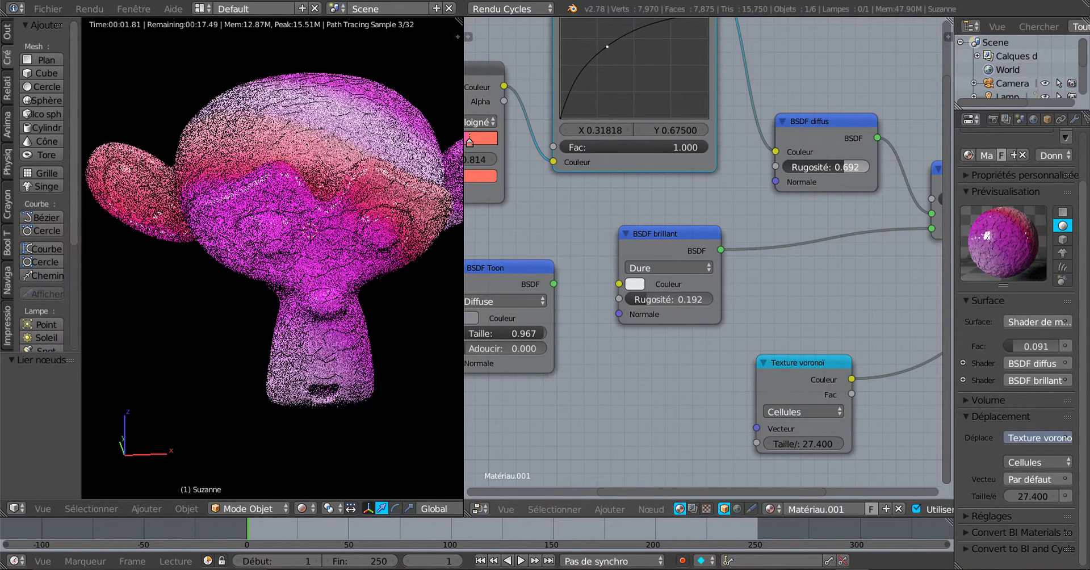
{"action": "left_click_drag", "start_coordinate": [844, 167], "coordinate": [862, 167]}
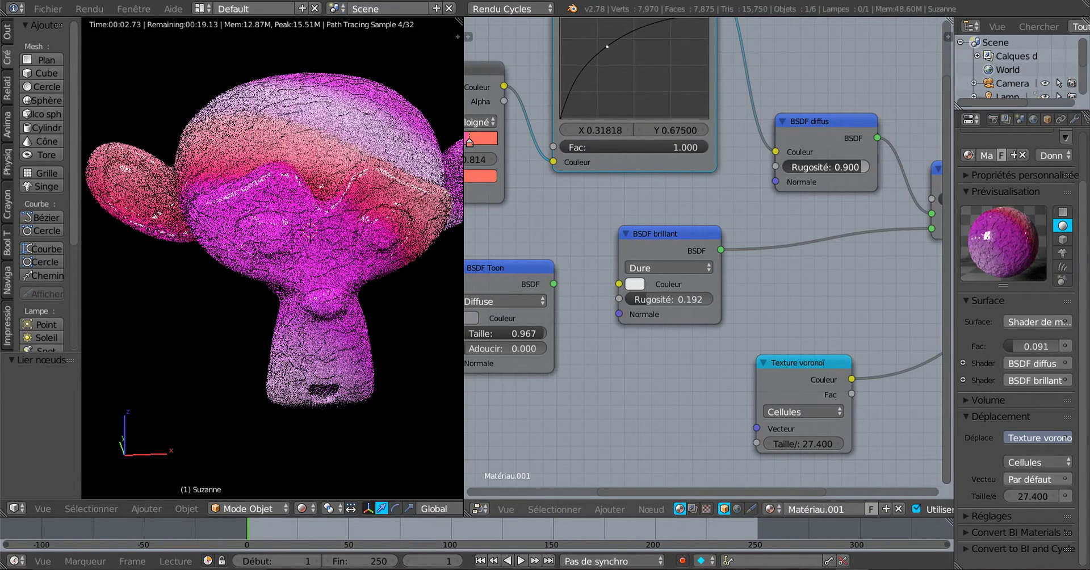
{"action": "left_click_drag", "start_coordinate": [862, 167], "coordinate": [829, 167]}
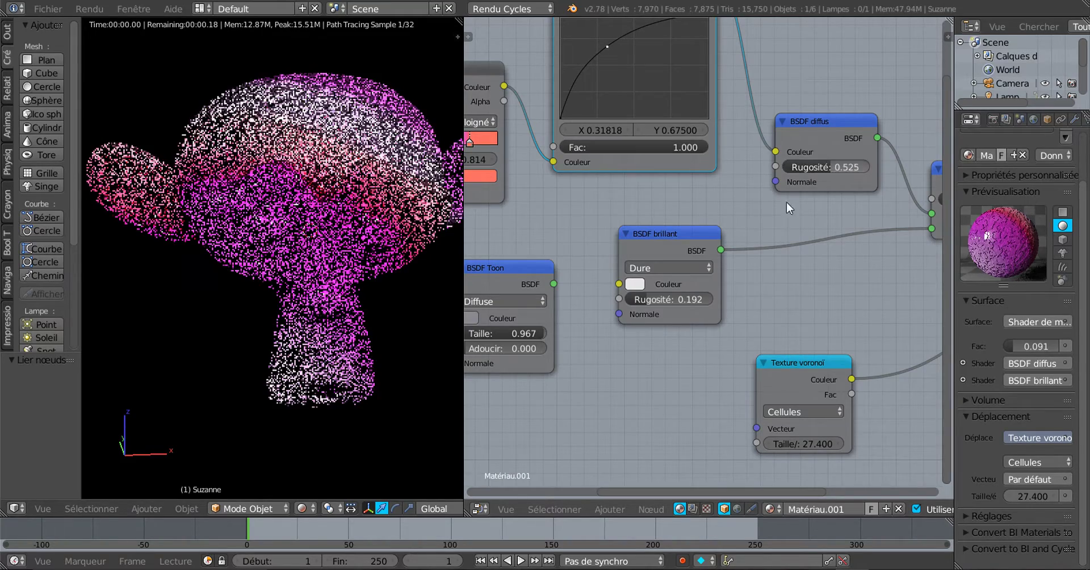
Set the Shader de mélange Fac to 0.036, shift BSDF diffus up and relink it to the first Shader input.
{"action": "scroll", "coordinate": [764, 218], "scroll_direction": "down", "scroll_amount": 4}
{"action": "middle_click_drag", "start_coordinate": [781, 233], "coordinate": [689, 234]}
{"action": "scroll", "coordinate": [710, 227], "scroll_direction": "up", "scroll_amount": 2}
{"action": "scroll", "coordinate": [715, 219], "scroll_direction": "down", "scroll_amount": 2}
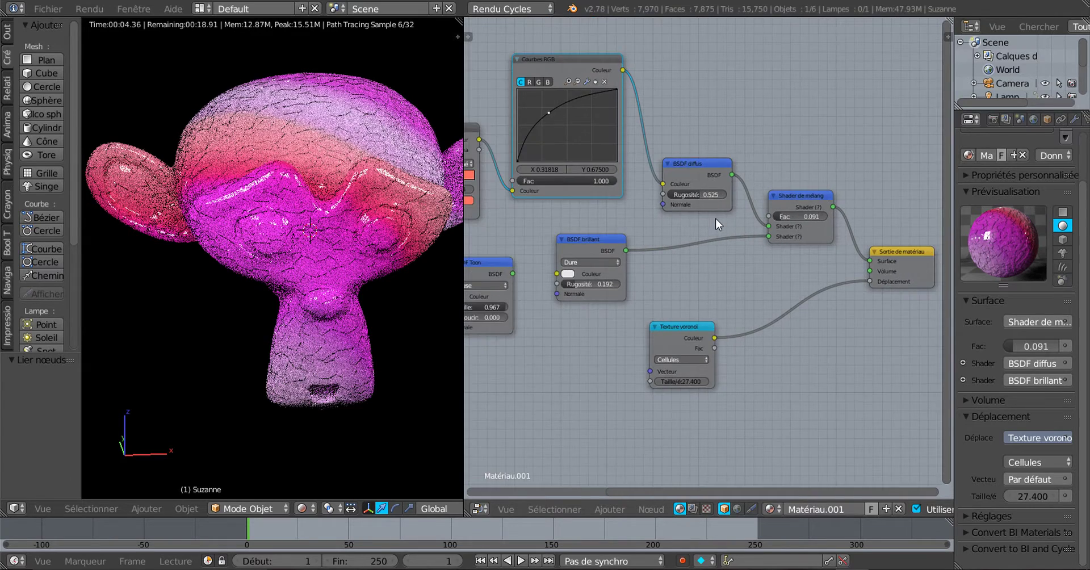
{"action": "scroll", "coordinate": [704, 210], "scroll_direction": "down", "scroll_amount": 1}
{"action": "left_click_drag", "start_coordinate": [668, 190], "coordinate": [748, 141]}
{"action": "left_click_drag", "start_coordinate": [732, 207], "coordinate": [711, 134]}
{"action": "left_click", "coordinate": [689, 149]}
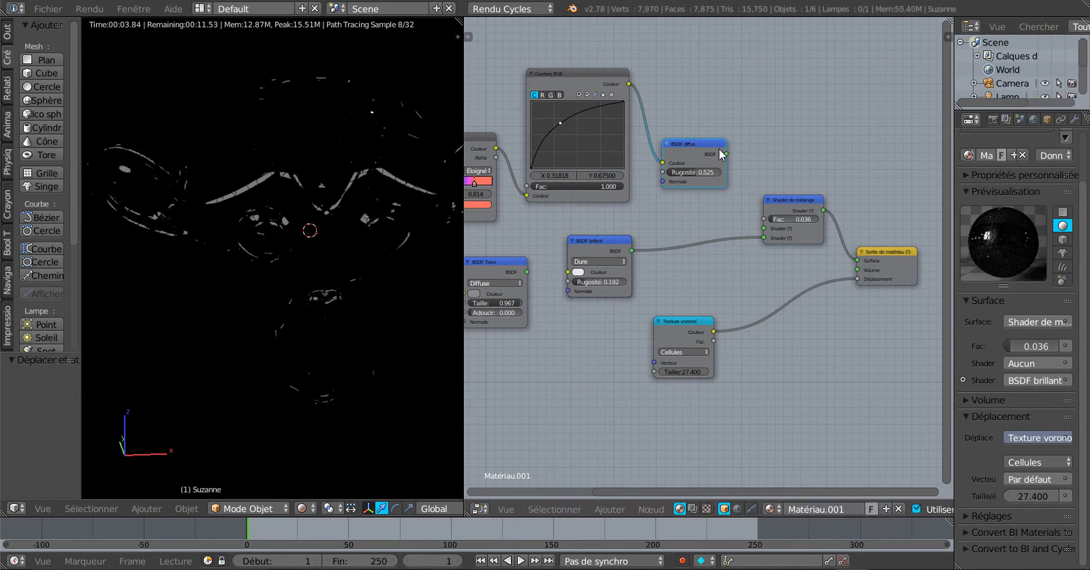
{"action": "left_click_drag", "start_coordinate": [727, 154], "coordinate": [764, 228]}
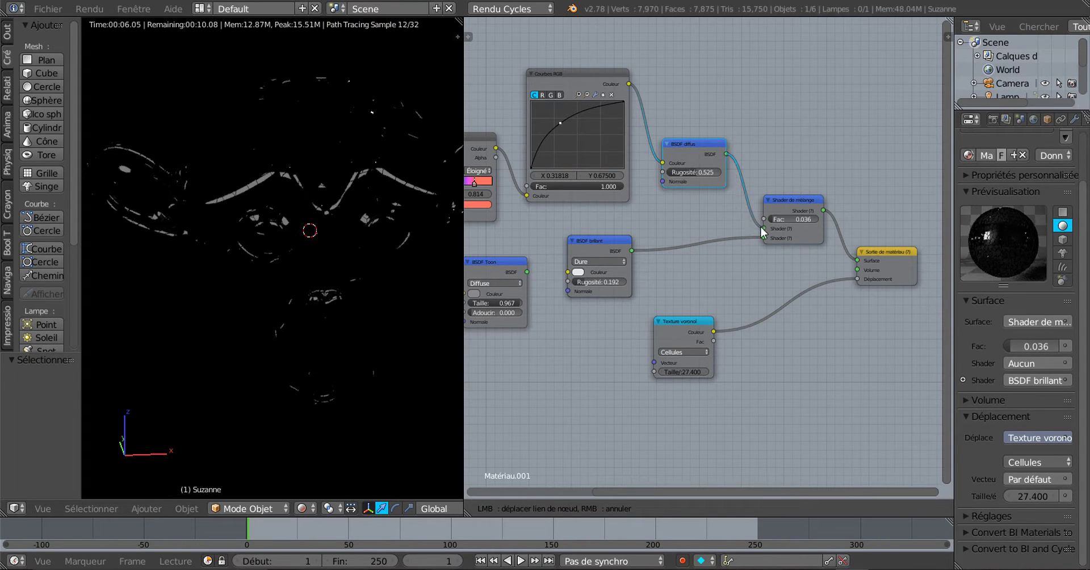
Enlarge the node editor and move the Dégradé de couleurs and texture coordinates nodes closer to Courbes RGB.
{"action": "scroll", "coordinate": [684, 248], "scroll_direction": "down", "scroll_amount": 4}
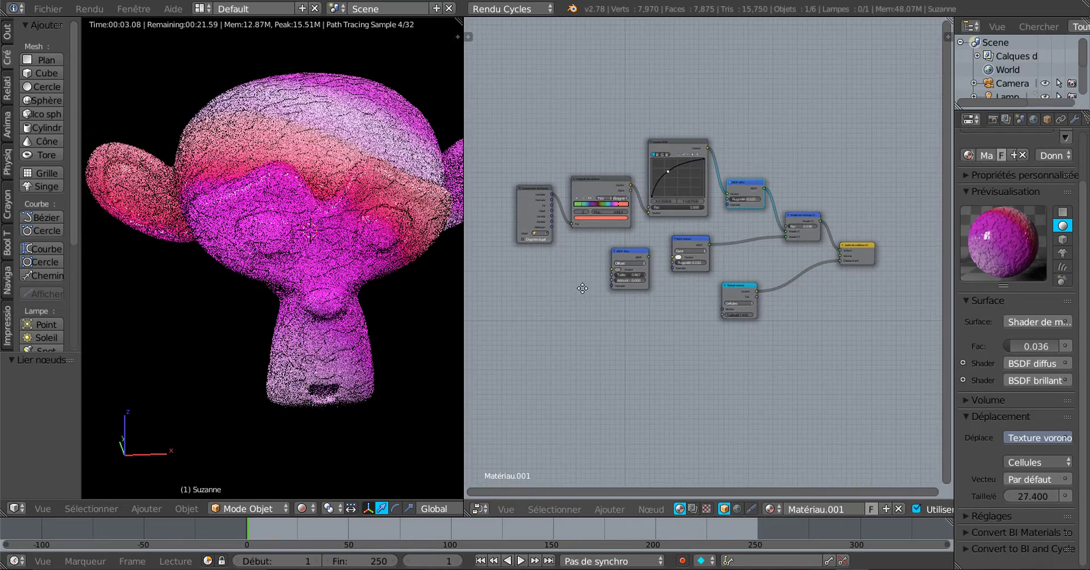
{"action": "middle_click_drag", "start_coordinate": [571, 300], "coordinate": [582, 309]}
{"action": "scroll", "coordinate": [582, 312], "scroll_direction": "up", "scroll_amount": 2}
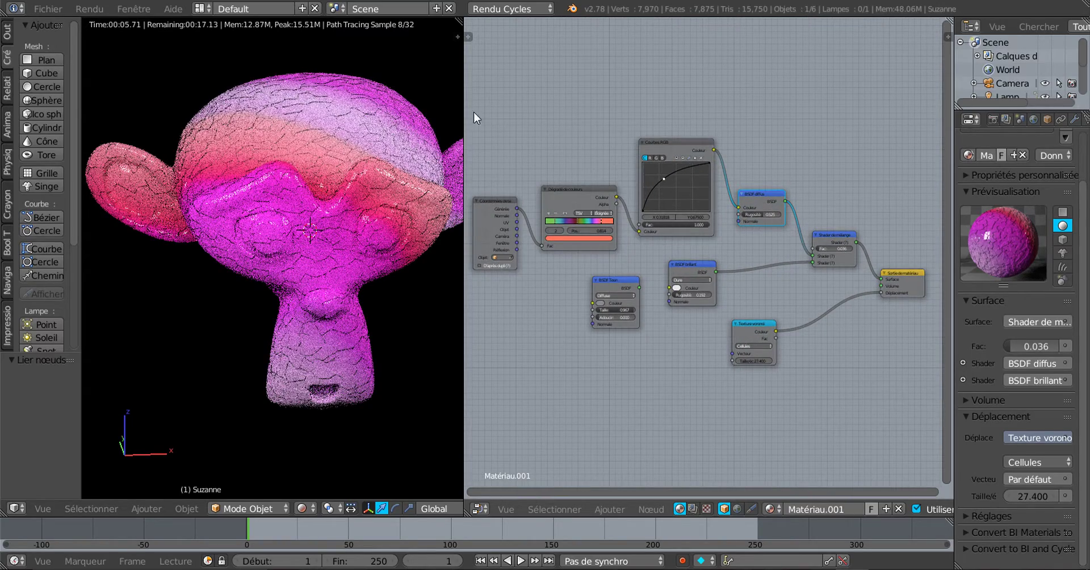
{"action": "left_click_drag", "start_coordinate": [463, 98], "coordinate": [429, 100]}
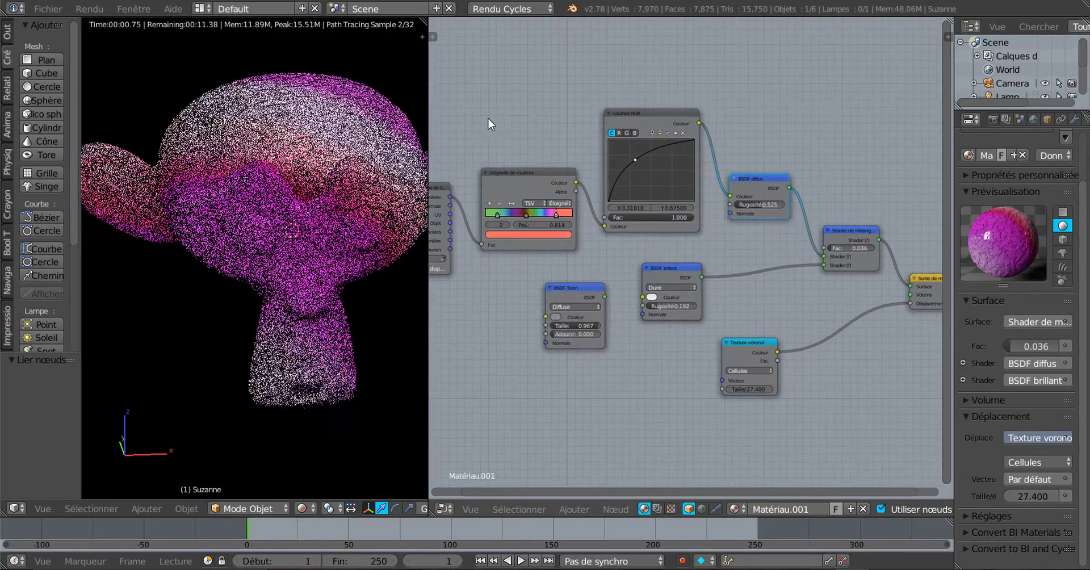
{"action": "middle_click_drag", "start_coordinate": [504, 115], "coordinate": [544, 108]}
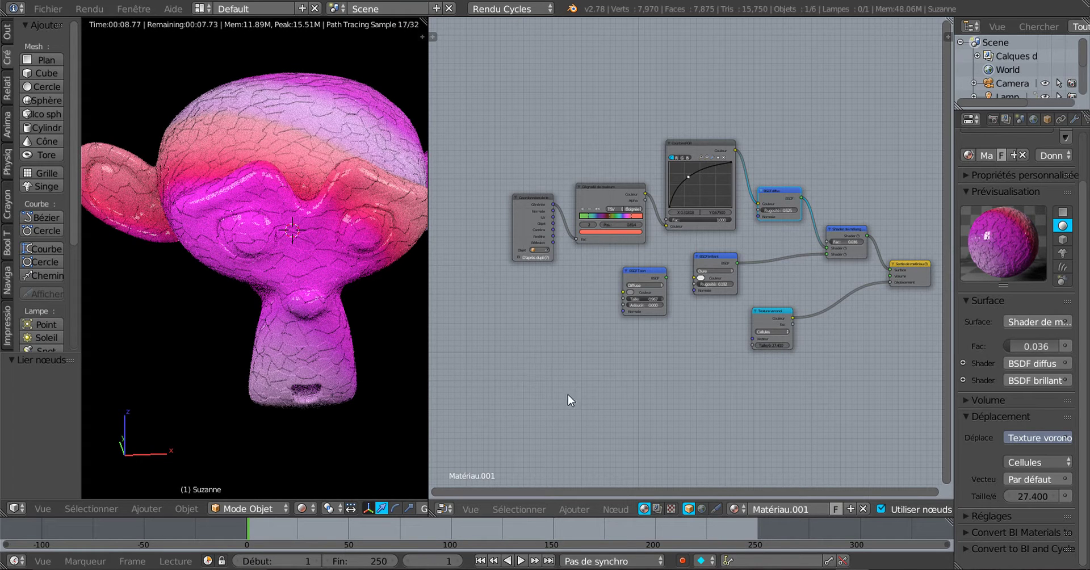
{"action": "scroll", "coordinate": [708, 403], "scroll_direction": "up", "scroll_amount": 3}
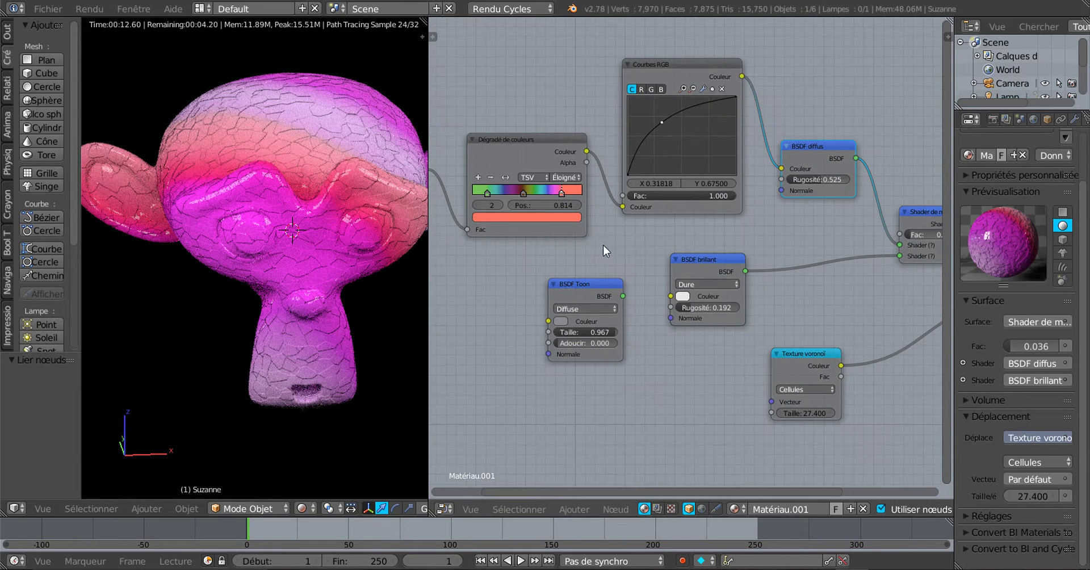
{"action": "scroll", "coordinate": [603, 244], "scroll_direction": "up", "scroll_amount": 2}
{"action": "left_click_drag", "start_coordinate": [592, 151], "coordinate": [604, 148]}
{"action": "left_click_drag", "start_coordinate": [450, 176], "coordinate": [482, 165]}
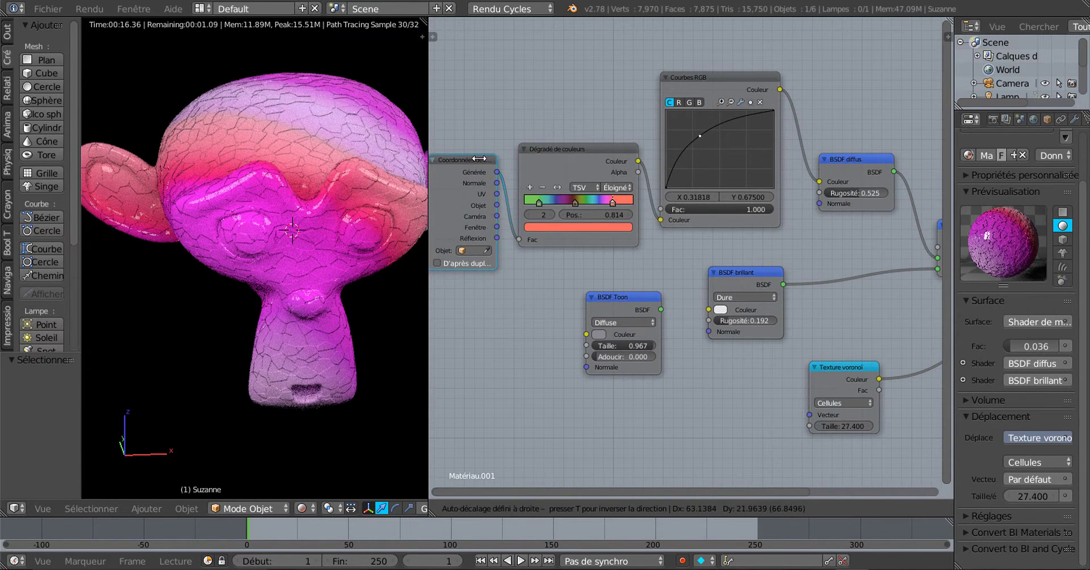
Align BSDF brillant below BSDF diffus, move Texture voronoï beside the material output, and bring BSDF Toon closer to BSDF brillant.
{"action": "scroll", "coordinate": [728, 237], "scroll_direction": "down", "scroll_amount": 1}
{"action": "scroll", "coordinate": [741, 250], "scroll_direction": "down", "scroll_amount": 3}
{"action": "middle_click_drag", "start_coordinate": [790, 236], "coordinate": [727, 216]}
{"action": "scroll", "coordinate": [678, 244], "scroll_direction": "up", "scroll_amount": 3}
{"action": "left_click_drag", "start_coordinate": [677, 244], "coordinate": [763, 228]}
{"action": "scroll", "coordinate": [694, 298], "scroll_direction": "up", "scroll_amount": 1}
{"action": "scroll", "coordinate": [690, 301], "scroll_direction": "up", "scroll_amount": 1}
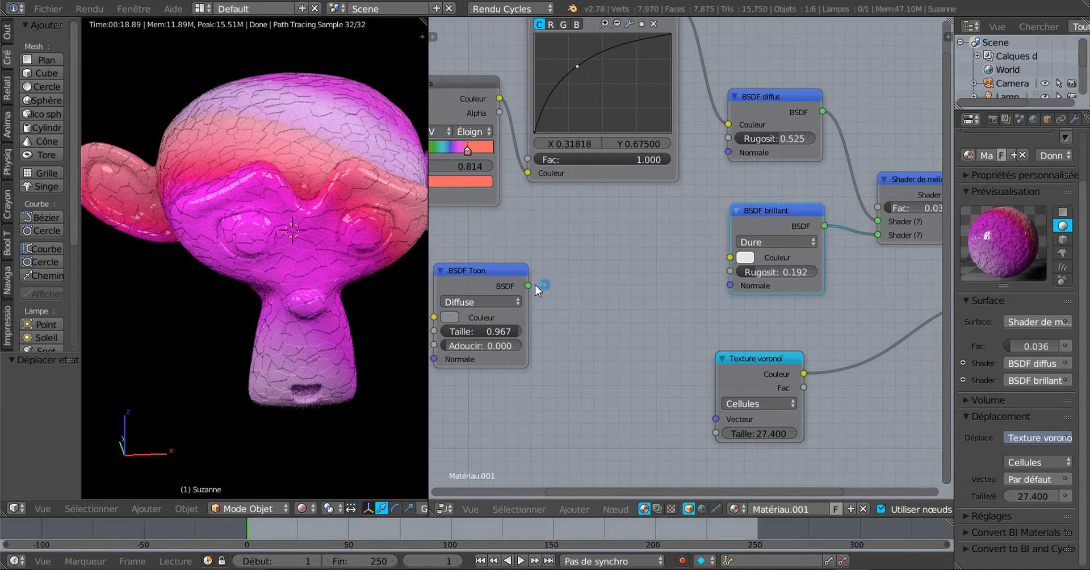
{"action": "scroll", "coordinate": [686, 267], "scroll_direction": "down", "scroll_amount": 1}
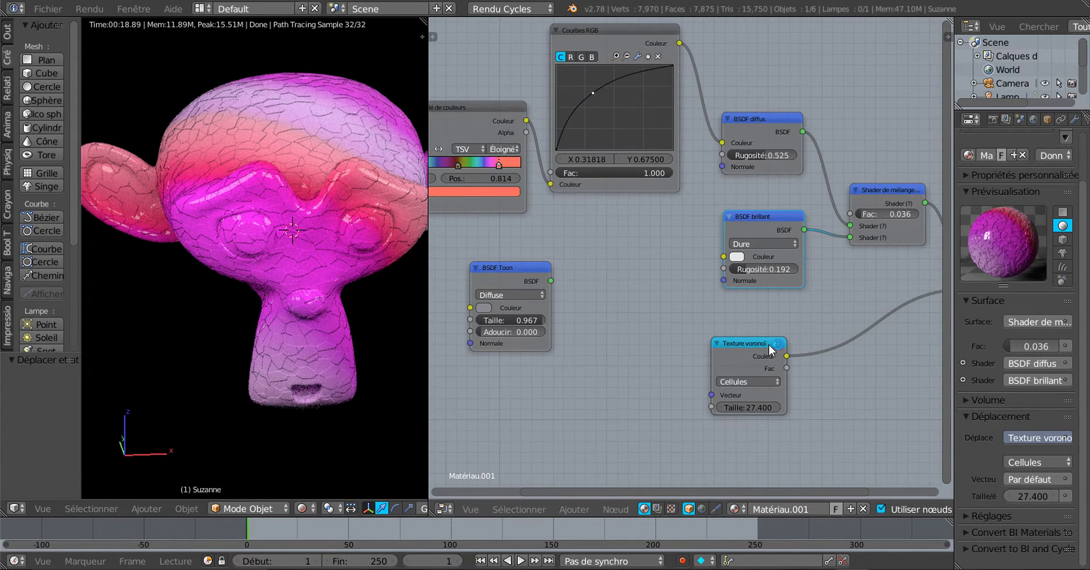
{"action": "scroll", "coordinate": [770, 346], "scroll_direction": "down", "scroll_amount": 1}
{"action": "left_click_drag", "start_coordinate": [745, 336], "coordinate": [867, 294]}
{"action": "left_click_drag", "start_coordinate": [567, 262], "coordinate": [671, 257]}
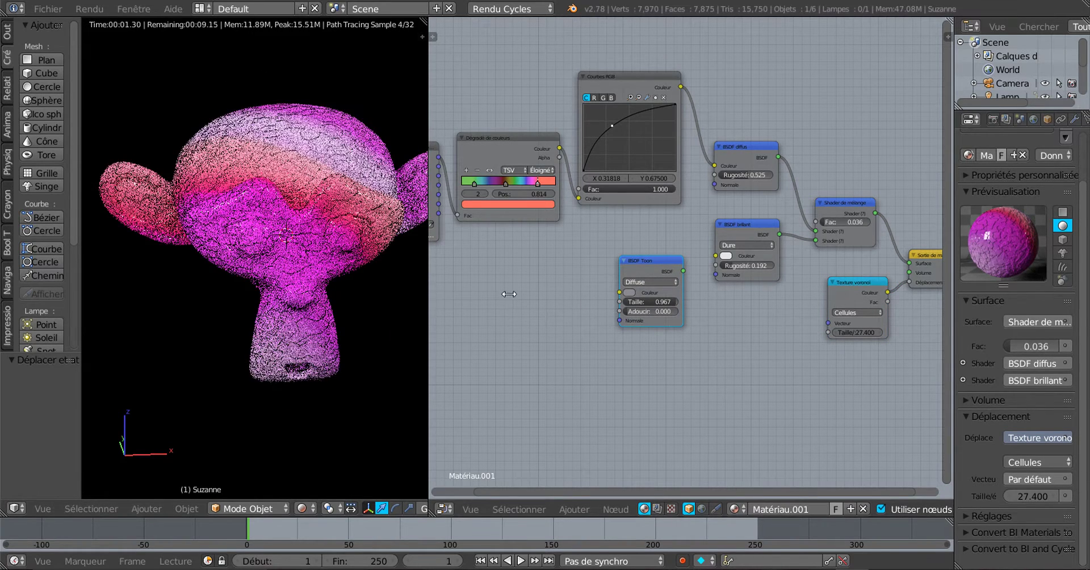
Widen the 3D view slightly and lower the Courbes RGB Fac to -0.076.
{"action": "left_click_drag", "start_coordinate": [430, 300], "coordinate": [452, 312]}
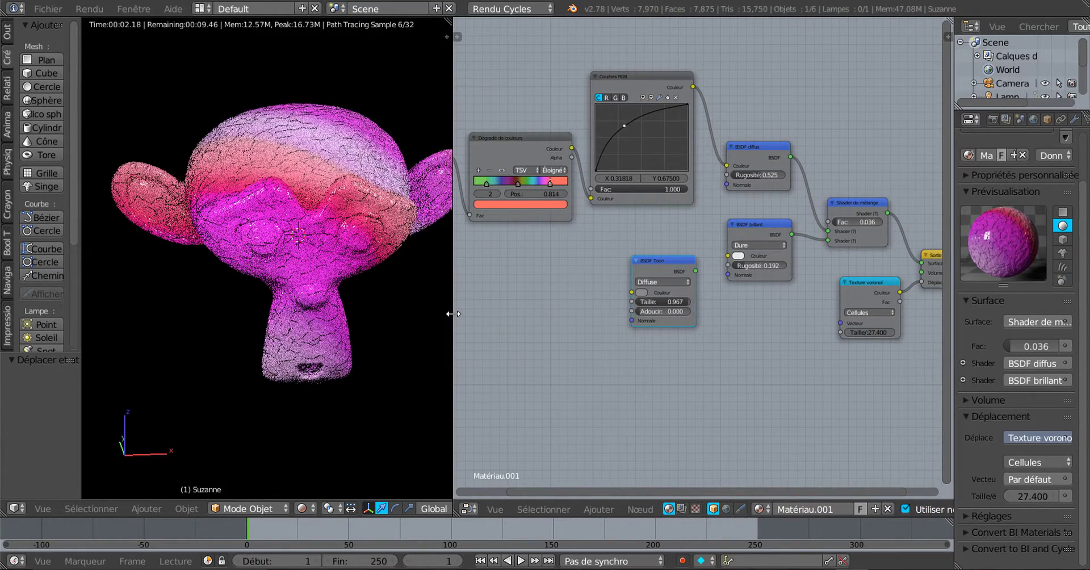
{"action": "mouse_move", "coordinate": [453, 313]}
{"action": "left_mouse_down"}
{"action": "mouse_move", "coordinate": [470, 317]}
{"action": "mouse_move", "coordinate": [448, 316]}
{"action": "left_mouse_up"}
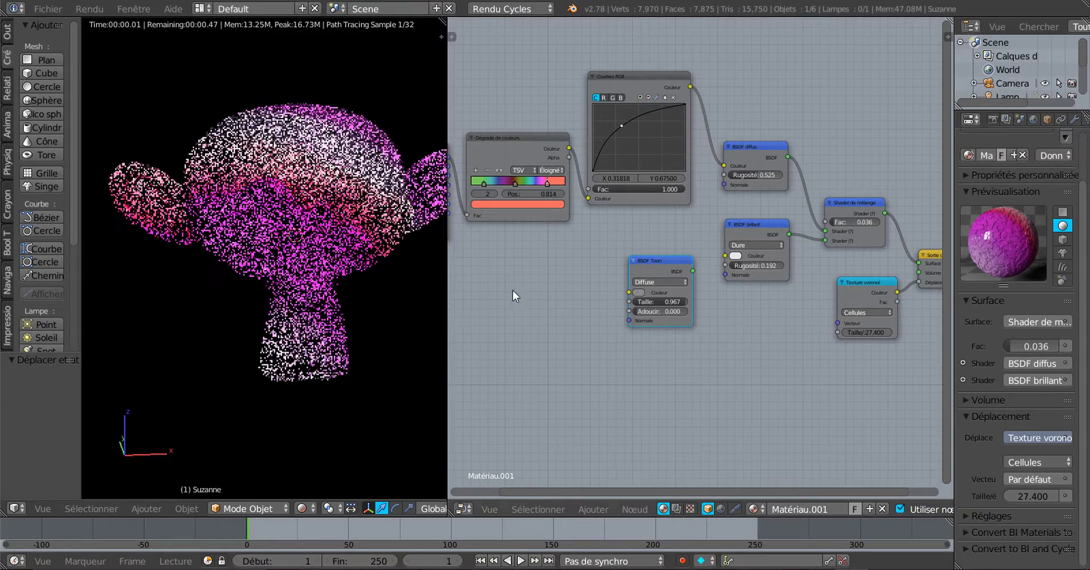
{"action": "scroll", "coordinate": [529, 280], "scroll_direction": "up", "scroll_amount": 2}
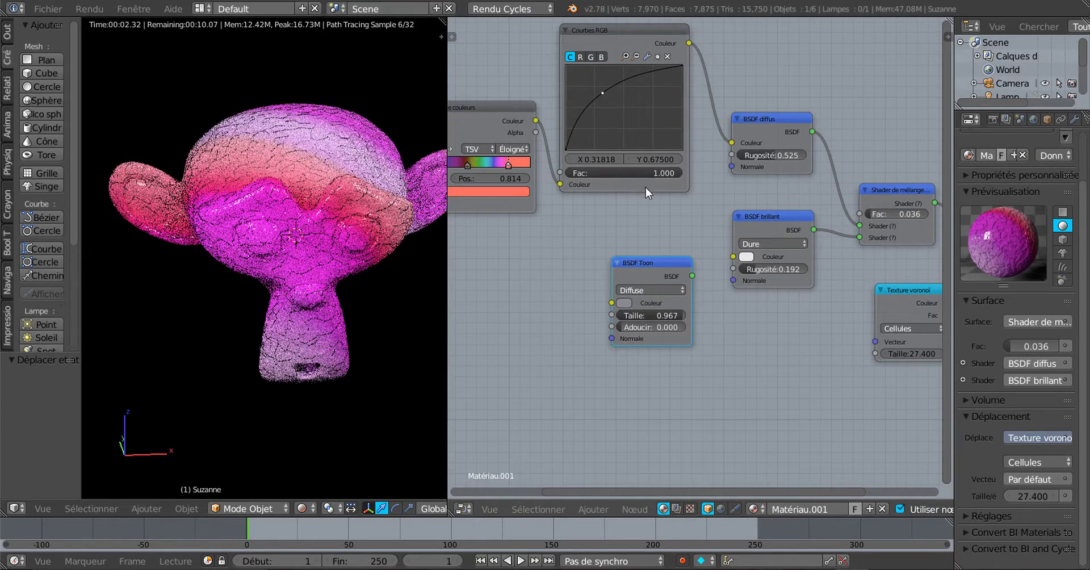
{"action": "left_click_drag", "start_coordinate": [653, 173], "coordinate": [609, 173]}
{"action": "middle_click_drag", "start_coordinate": [659, 240], "coordinate": [750, 314]}
{"action": "scroll", "coordinate": [731, 301], "scroll_direction": "up", "scroll_amount": 2}
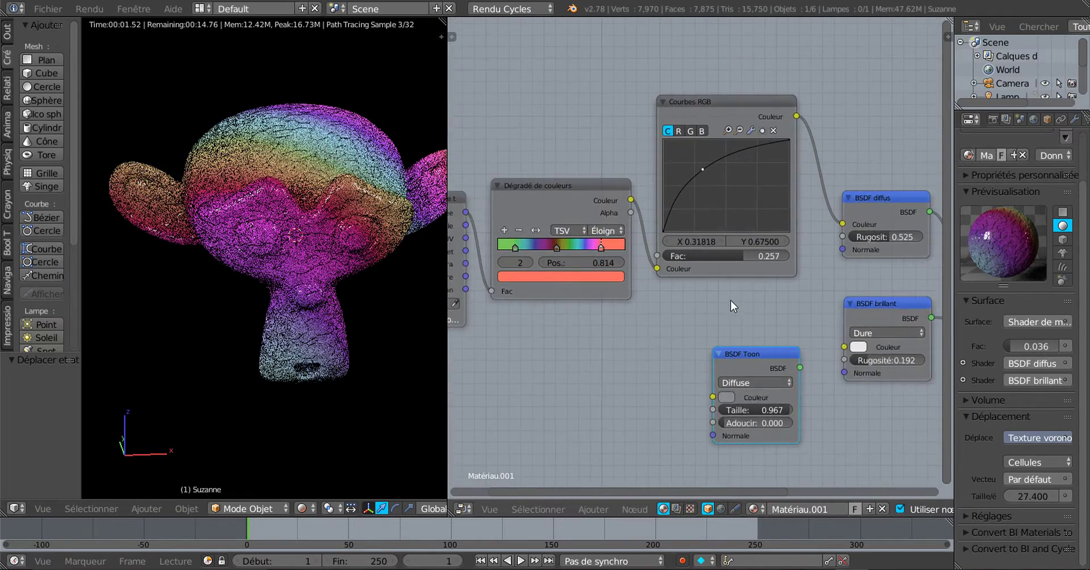
{"action": "left_click_drag", "start_coordinate": [741, 260], "coordinate": [723, 260]}
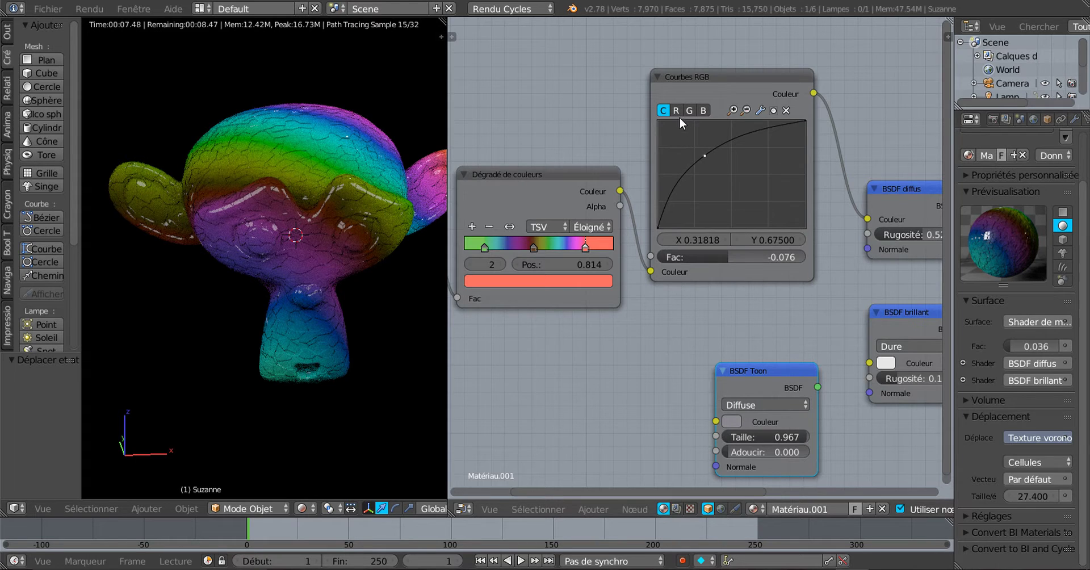
Review the R, G and B curves of the Courbes RGB node in turn.
{"action": "scroll", "coordinate": [683, 128], "scroll_direction": "up", "scroll_amount": 2}
{"action": "left_click", "coordinate": [670, 74]}
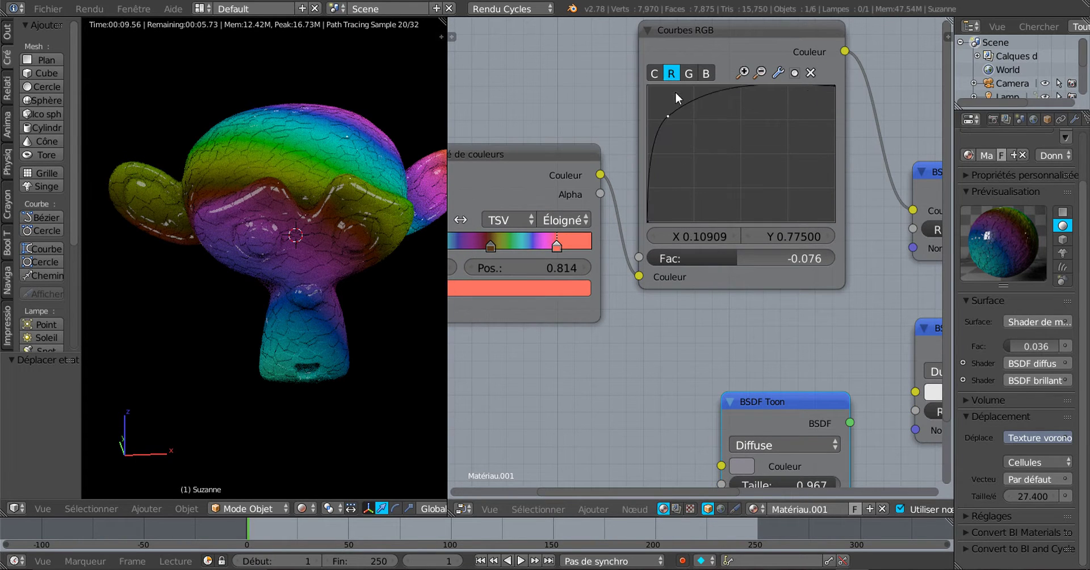
{"action": "left_click", "coordinate": [690, 72]}
{"action": "left_click", "coordinate": [706, 73]}
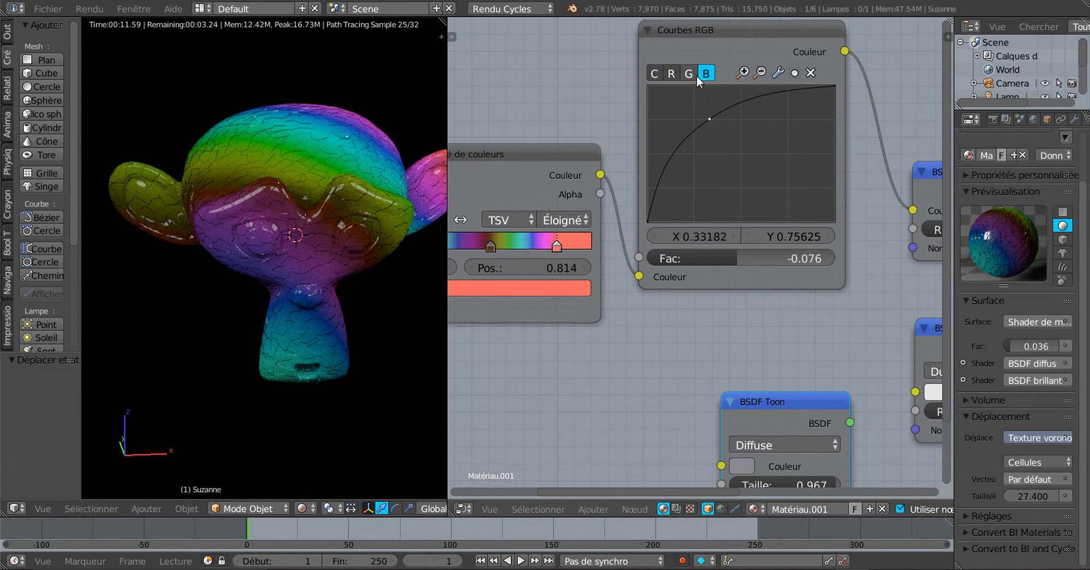
Move the R curve's point to X 0.31364, Y 0.64375 in Courbes RGB and set its Fac to -0.067.
{"action": "left_click", "coordinate": [689, 73]}
{"action": "left_click", "coordinate": [672, 73]}
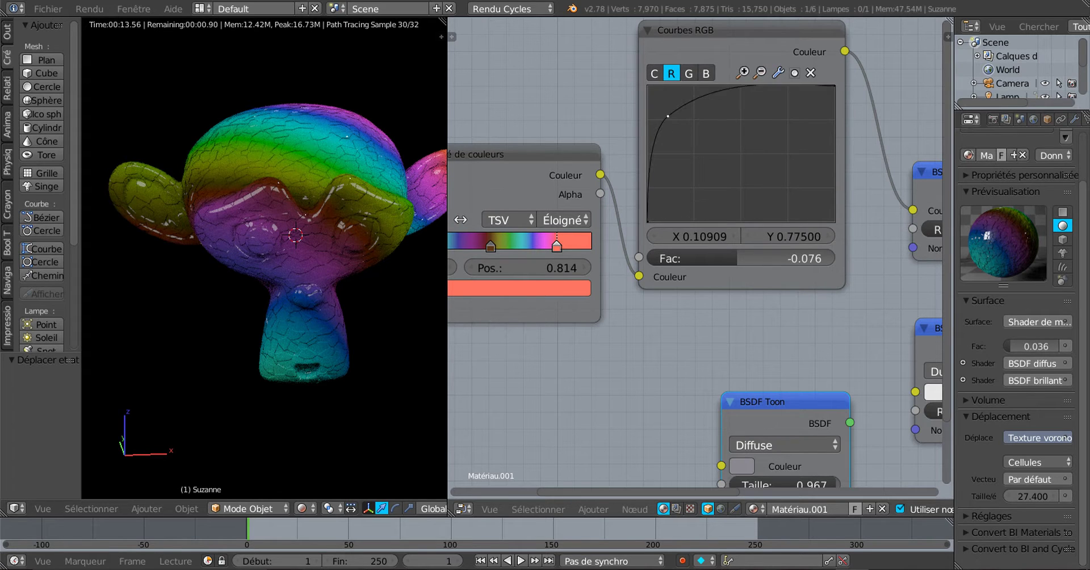
{"action": "left_click_drag", "start_coordinate": [668, 116], "coordinate": [705, 135]}
{"action": "mouse_move", "coordinate": [716, 258]}
{"action": "left_mouse_down"}
{"action": "mouse_move", "coordinate": [807, 258]}
{"action": "mouse_move", "coordinate": [647, 258]}
{"action": "mouse_move", "coordinate": [831, 258]}
{"action": "mouse_move", "coordinate": [718, 255]}
{"action": "left_mouse_up"}
{"action": "scroll", "coordinate": [649, 273], "scroll_direction": "down", "scroll_amount": 1}
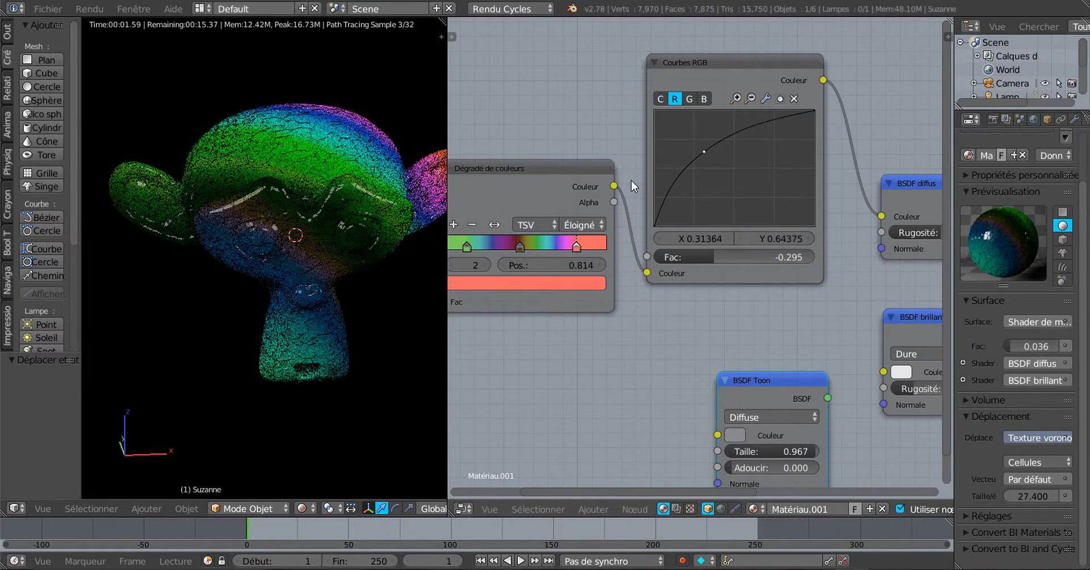
{"action": "mouse_move", "coordinate": [714, 257]}
{"action": "left_mouse_down"}
{"action": "mouse_move", "coordinate": [813, 256]}
{"action": "mouse_move", "coordinate": [662, 257]}
{"action": "mouse_move", "coordinate": [731, 256]}
{"action": "left_mouse_up"}
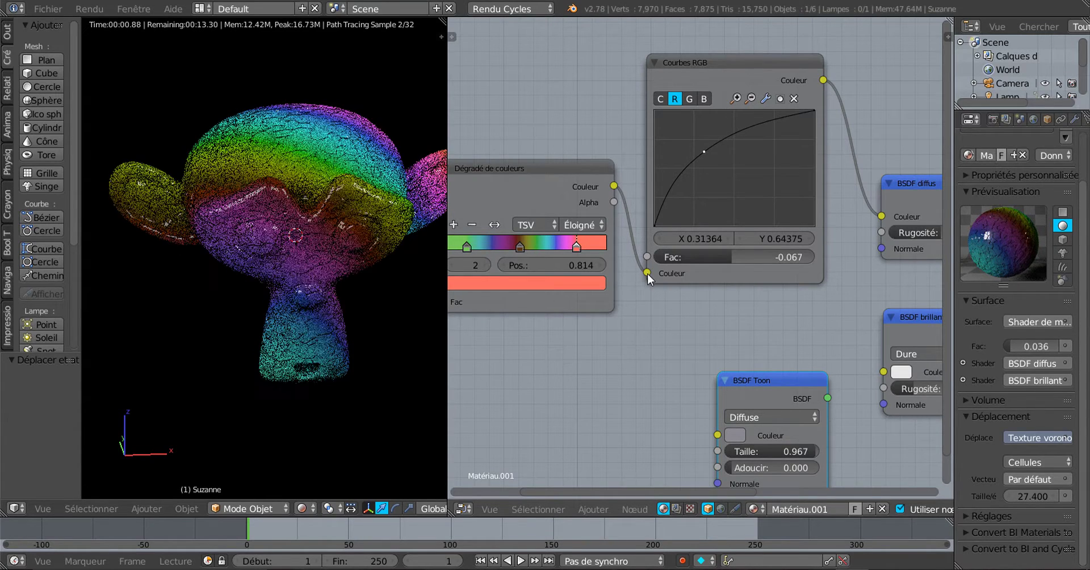
Bypass Courbes RGB by linking Dégradé de couleurs straight to BSDF diffus, and reconnect Courbes RGB between the two nodes.
{"action": "left_click_drag", "start_coordinate": [647, 273], "coordinate": [882, 217]}
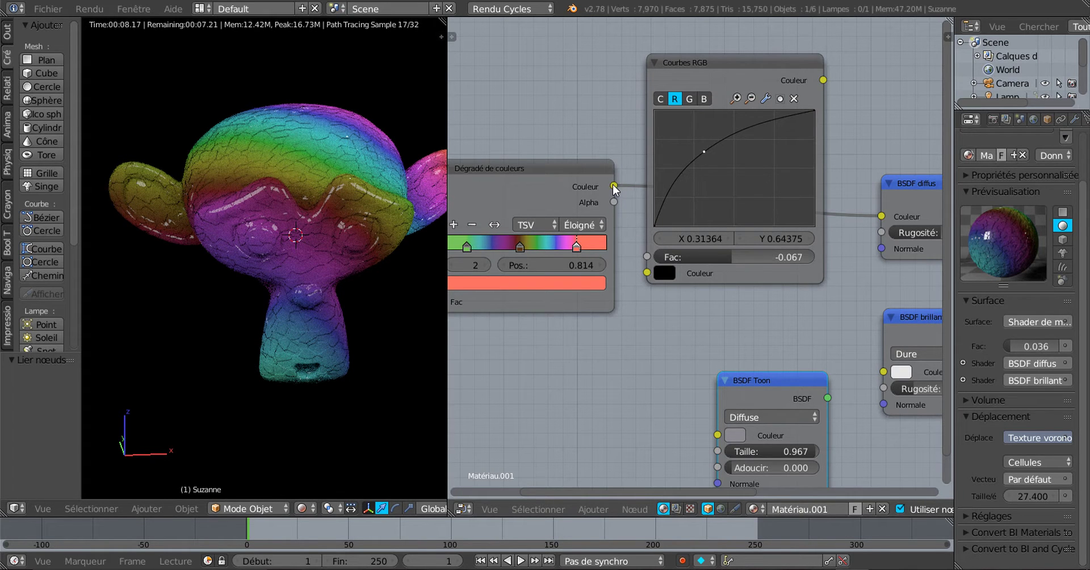
{"action": "left_click_drag", "start_coordinate": [614, 186], "coordinate": [648, 273]}
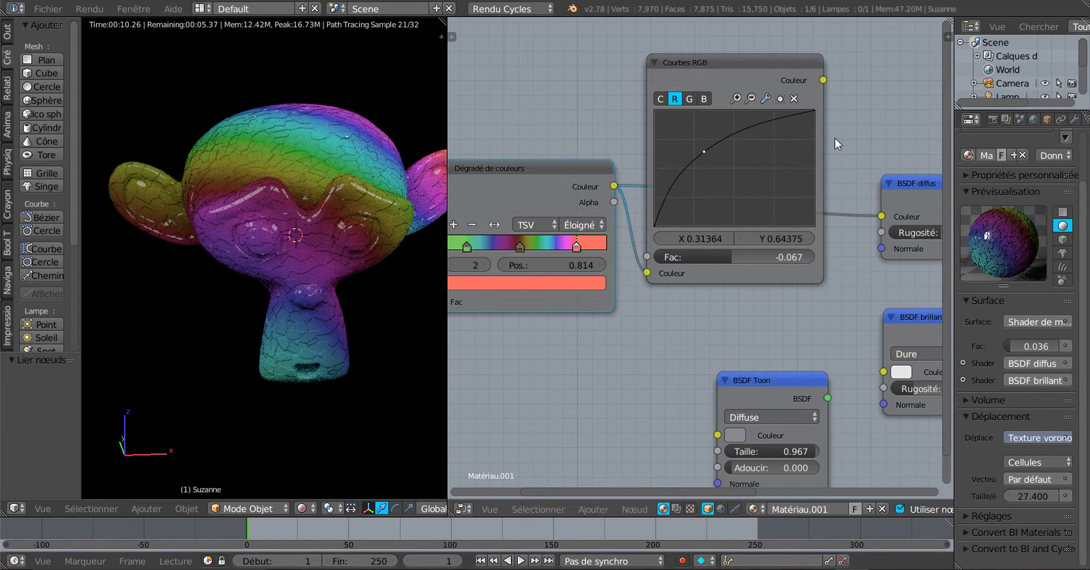
{"action": "left_click_drag", "start_coordinate": [823, 80], "coordinate": [881, 216]}
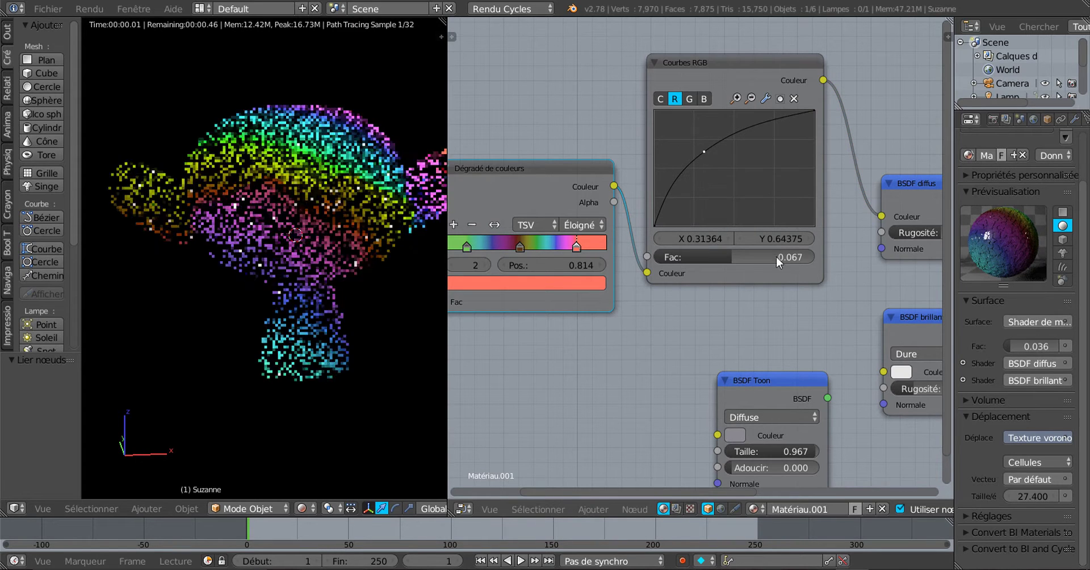
Set the Courbes RGB Fac to -0.143 and detach the node's Couleur output from BSDF diffus.
{"action": "mouse_move", "coordinate": [717, 259]}
{"action": "left_mouse_down"}
{"action": "mouse_move", "coordinate": [663, 259]}
{"action": "mouse_move", "coordinate": [790, 259]}
{"action": "mouse_move", "coordinate": [659, 259]}
{"action": "mouse_move", "coordinate": [694, 259]}
{"action": "mouse_move", "coordinate": [652, 273]}
{"action": "mouse_move", "coordinate": [830, 217]}
{"action": "mouse_move", "coordinate": [877, 215]}
{"action": "mouse_move", "coordinate": [621, 285]}
{"action": "mouse_move", "coordinate": [696, 257]}
{"action": "mouse_move", "coordinate": [766, 258]}
{"action": "mouse_move", "coordinate": [725, 257]}
{"action": "left_mouse_up"}
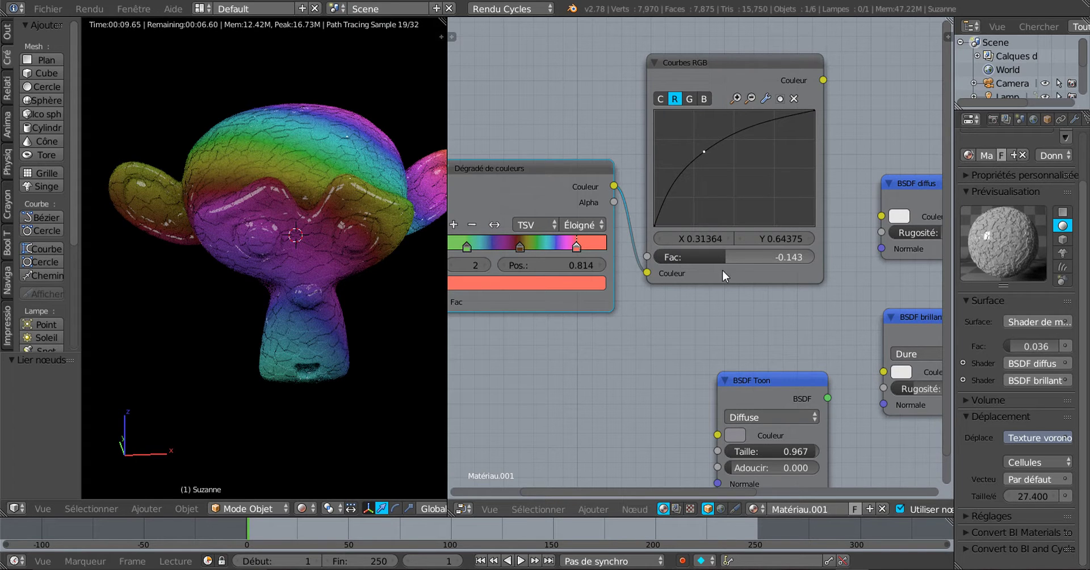
{"action": "scroll", "coordinate": [719, 288], "scroll_direction": "down", "scroll_amount": 2}
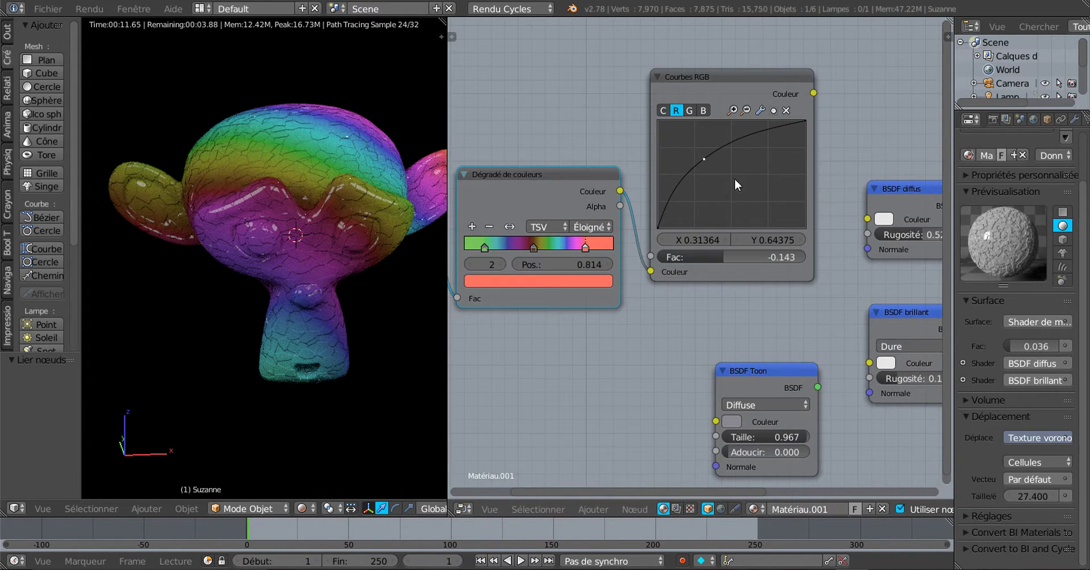
{"action": "scroll", "coordinate": [704, 253], "scroll_direction": "up", "scroll_amount": 4}
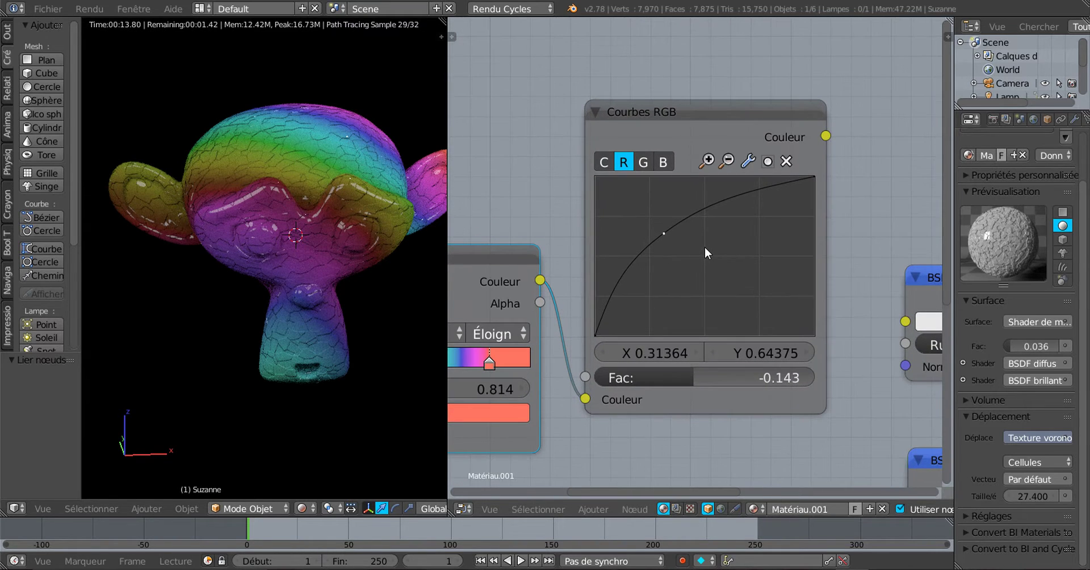
Apply Poignée auto and Étendre extrapolé to the R curve of the Courbes RGB node.
{"action": "left_click", "coordinate": [748, 162]}
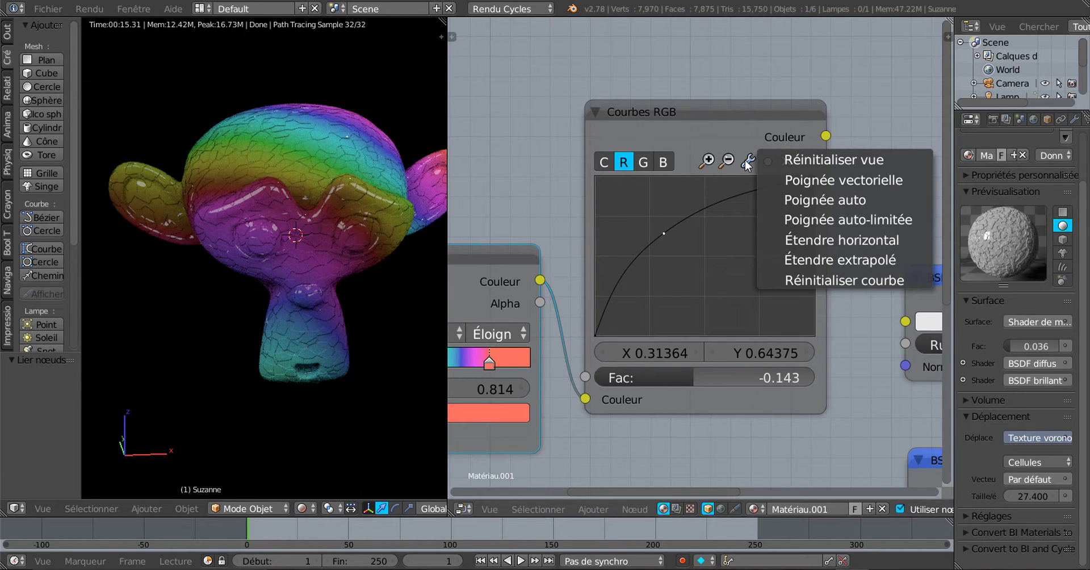
{"action": "left_click", "coordinate": [744, 165]}
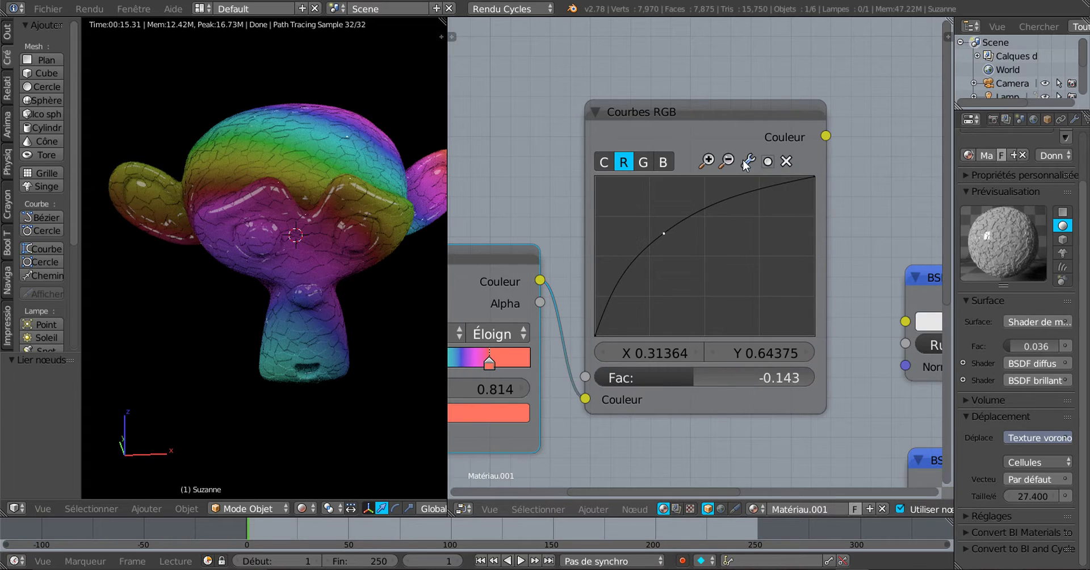
{"action": "left_click", "coordinate": [744, 162]}
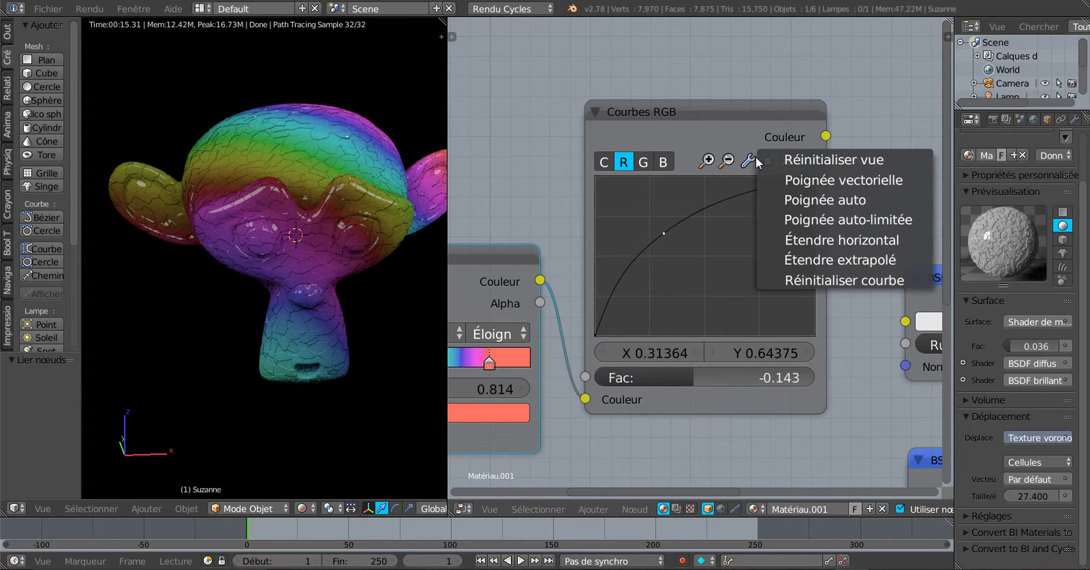
{"action": "left_click", "coordinate": [822, 202]}
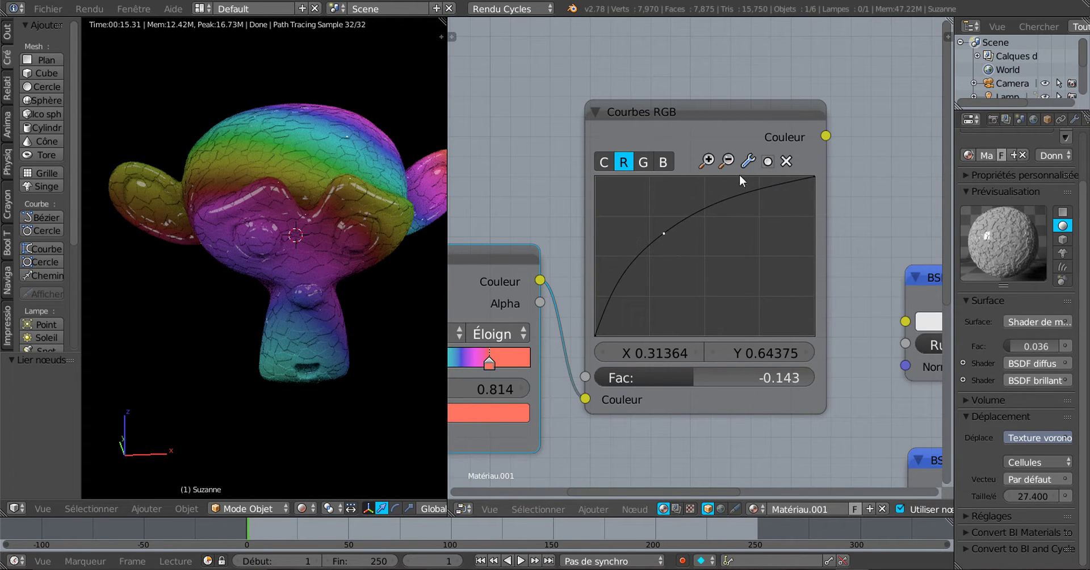
{"action": "left_click", "coordinate": [751, 160]}
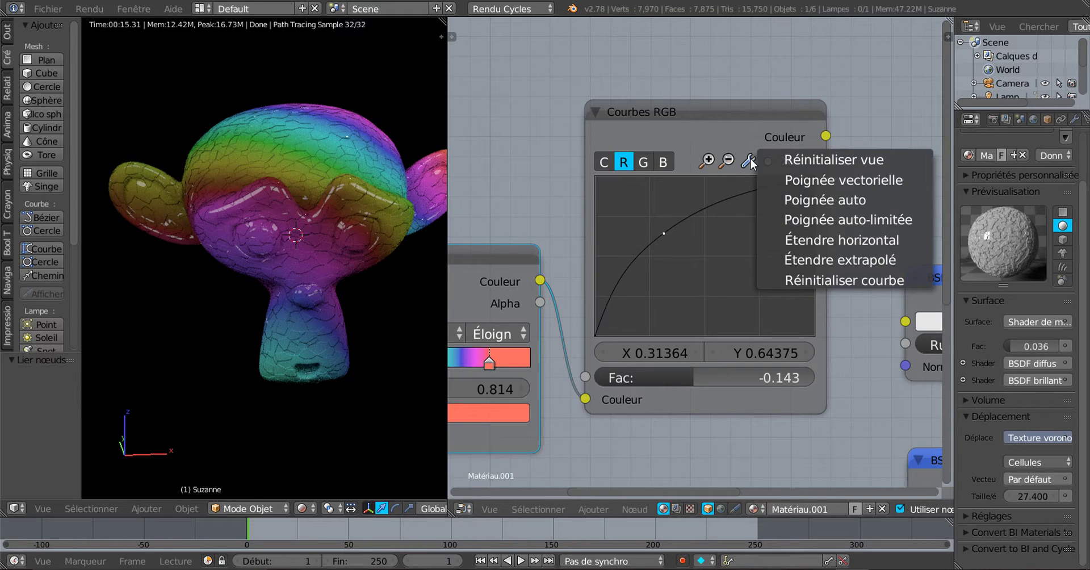
{"action": "left_click", "coordinate": [812, 260]}
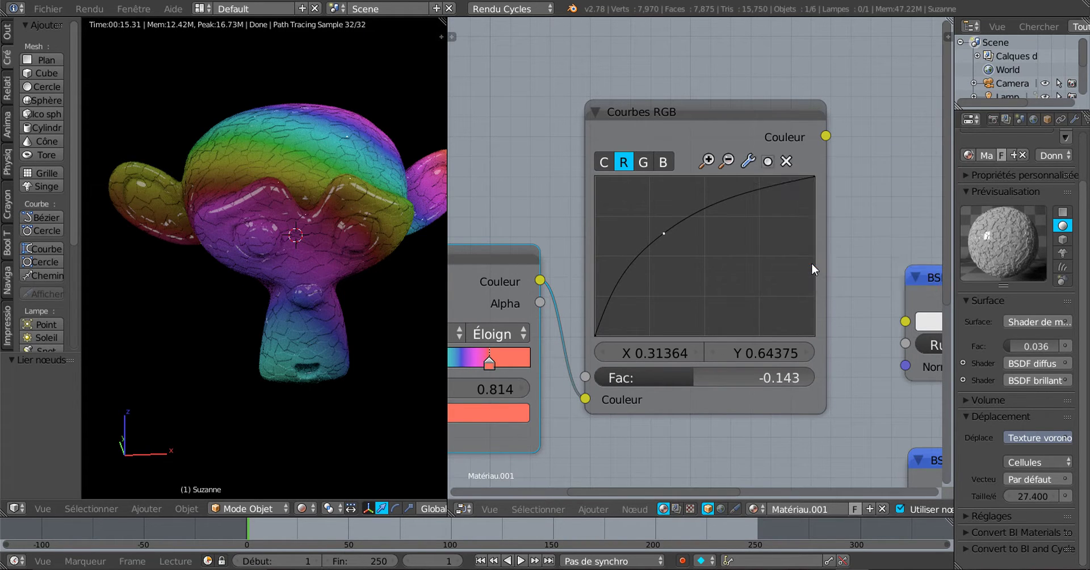
Enlarge the R curve's display and move its point to X 0.46259, Y 0.61442.
{"action": "left_click_drag", "start_coordinate": [668, 254], "coordinate": [694, 233]}
{"action": "left_click", "coordinate": [708, 161]}
{"action": "left_click", "coordinate": [768, 161]}
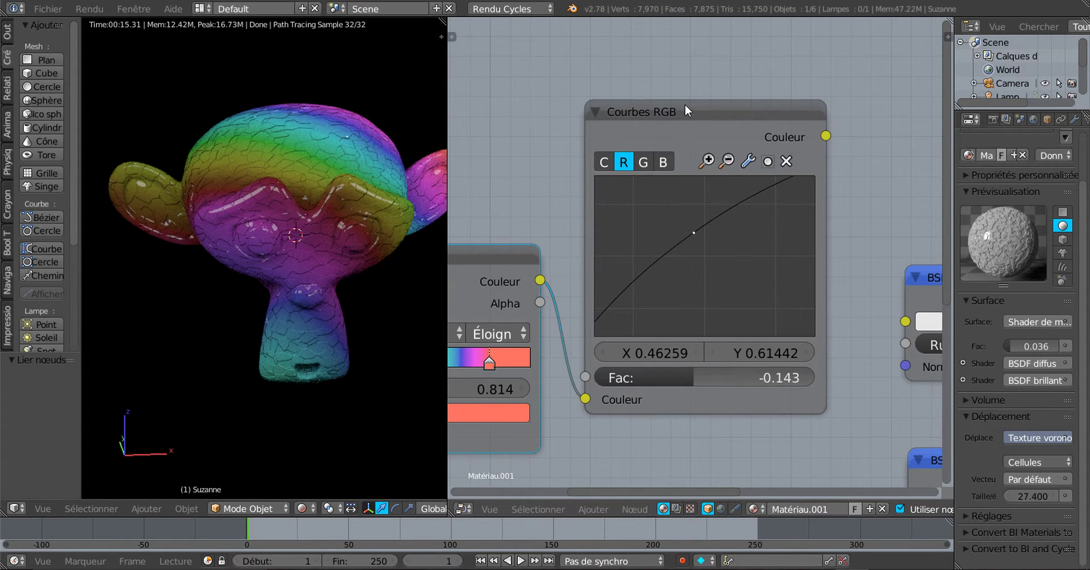
Link the Couleur output of Courbes RGB to the BSDF diffus Couleur input and shift the Courbes RGB node lower.
{"action": "left_click_drag", "start_coordinate": [685, 105], "coordinate": [701, 98]}
{"action": "left_click_drag", "start_coordinate": [843, 128], "coordinate": [905, 322]}
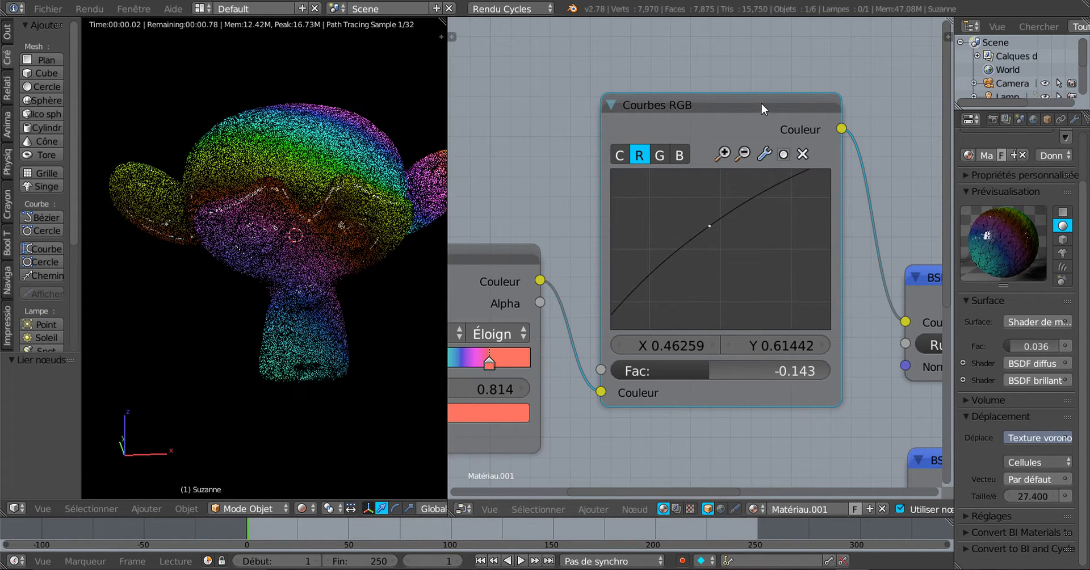
{"action": "left_click_drag", "start_coordinate": [762, 104], "coordinate": [748, 154]}
Bend the R curve of Courbes RGB downward by moving its point to X 0.80173, Y 0.32597.
{"action": "scroll", "coordinate": [668, 209], "scroll_direction": "down", "scroll_amount": 3}
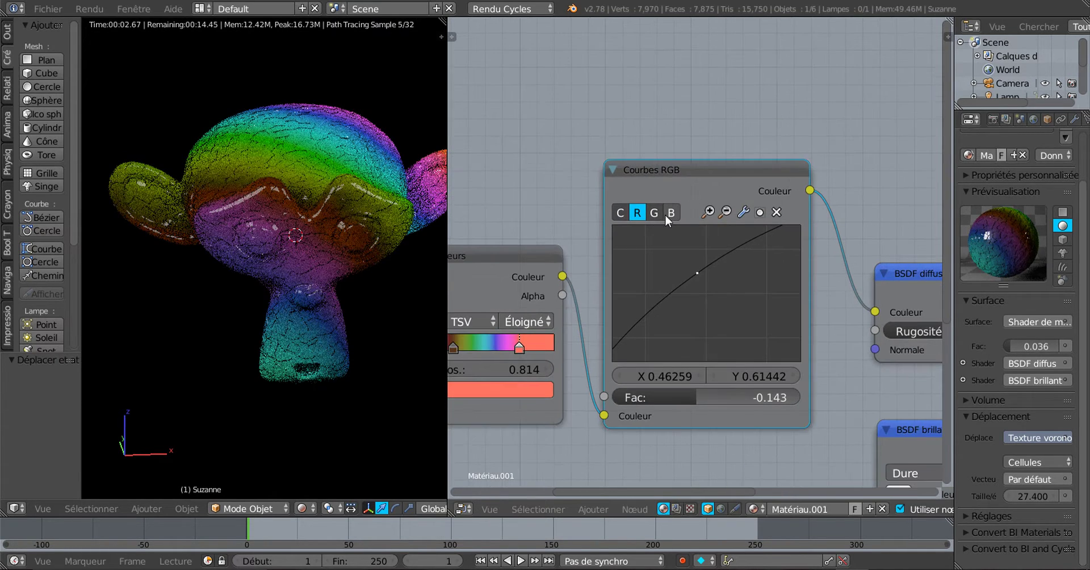
{"action": "middle_click_drag", "start_coordinate": [780, 291], "coordinate": [784, 231]}
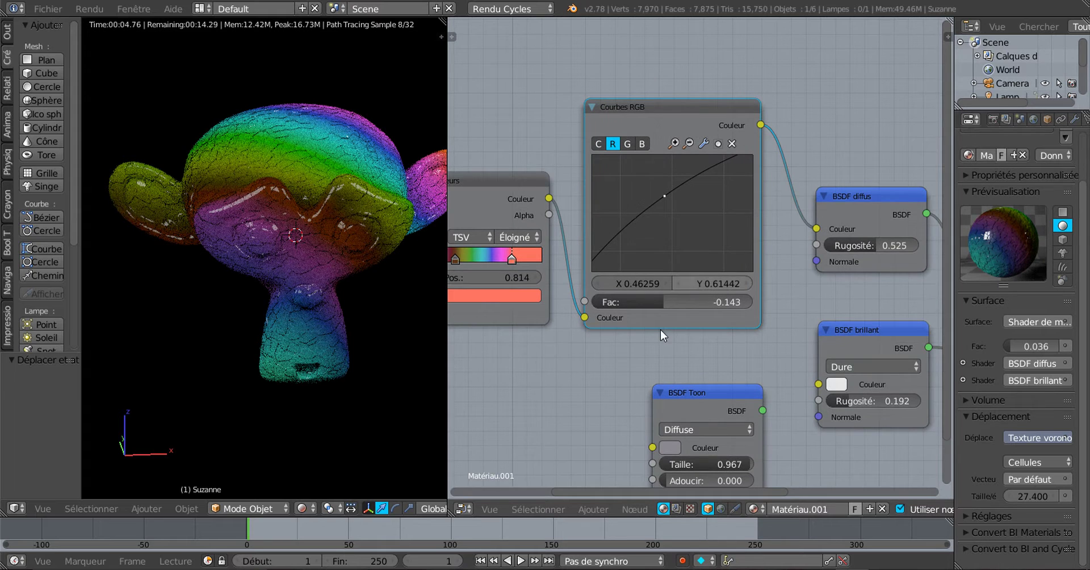
{"action": "scroll", "coordinate": [656, 331], "scroll_direction": "up", "scroll_amount": 2}
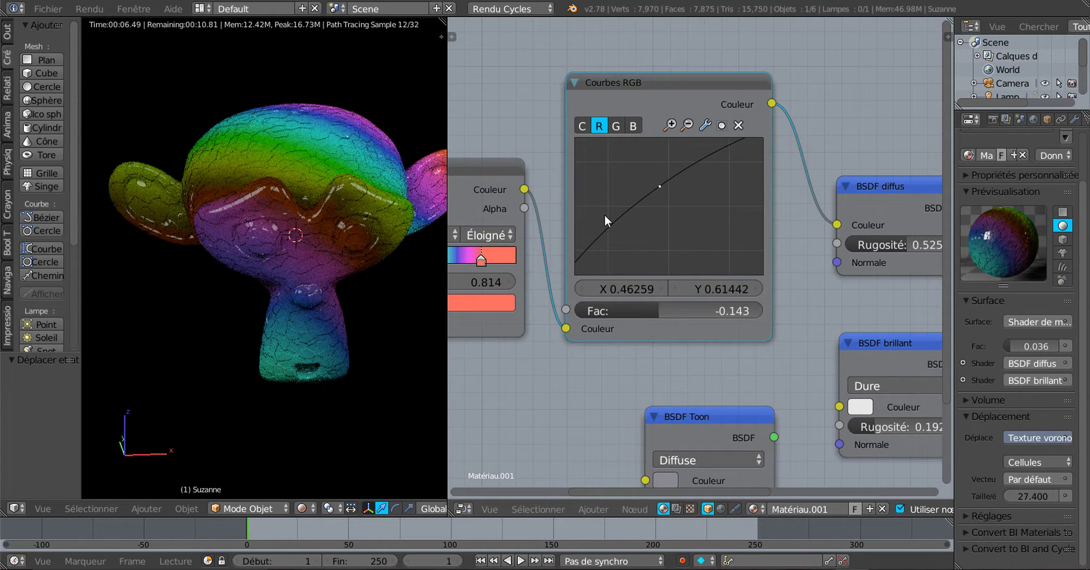
{"action": "left_click_drag", "start_coordinate": [657, 189], "coordinate": [741, 238]}
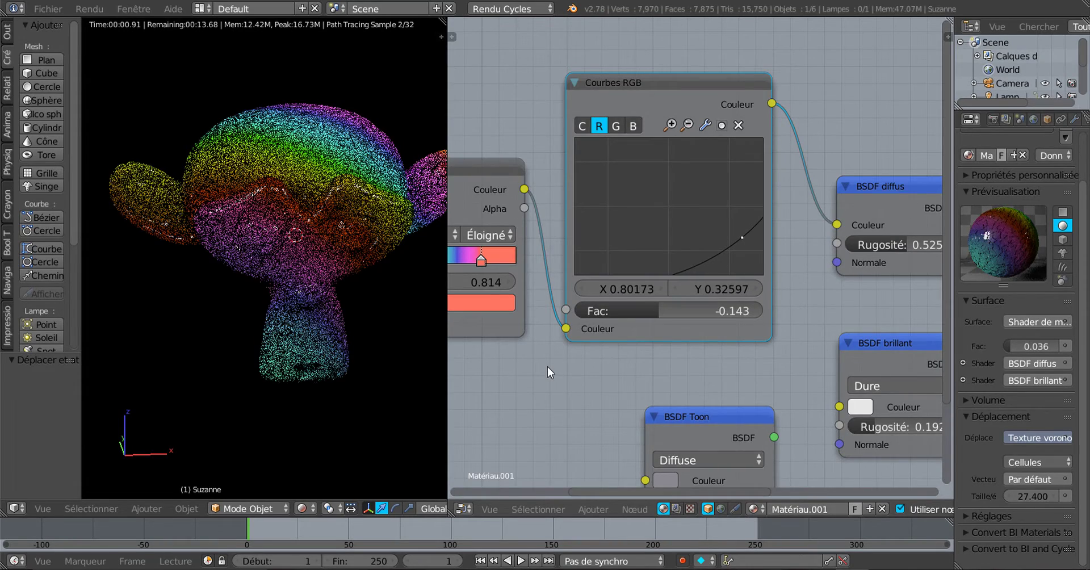
Link the Normale texture coordinates to the Dégradé de couleurs Fac and shift the Courbes RGB node slightly.
{"action": "scroll", "coordinate": [549, 368], "scroll_direction": "down", "scroll_amount": 2}
{"action": "scroll", "coordinate": [550, 364], "scroll_direction": "down", "scroll_amount": 4}
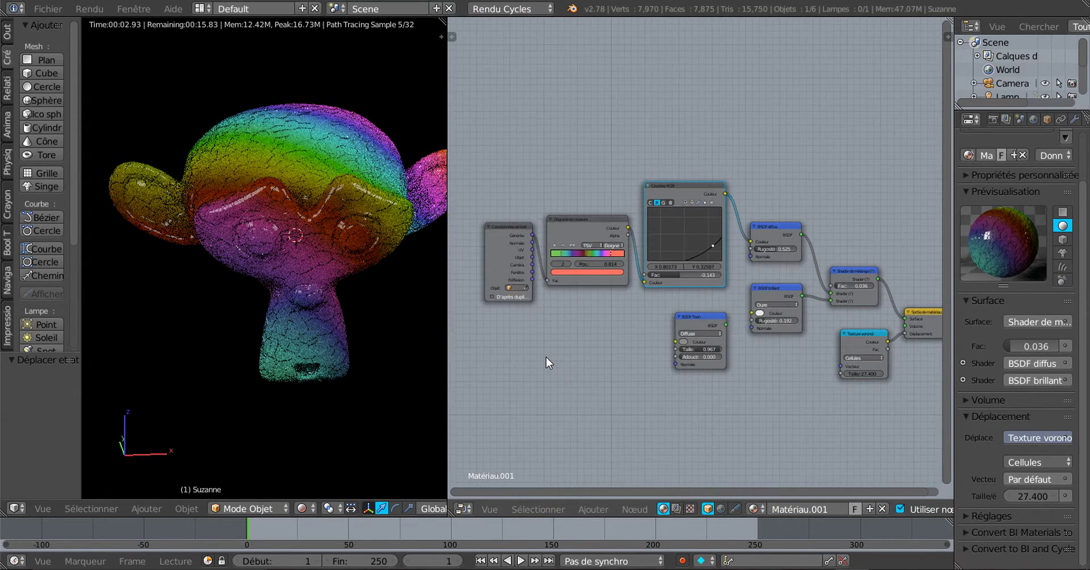
{"action": "scroll", "coordinate": [547, 357], "scroll_direction": "up", "scroll_amount": 2}
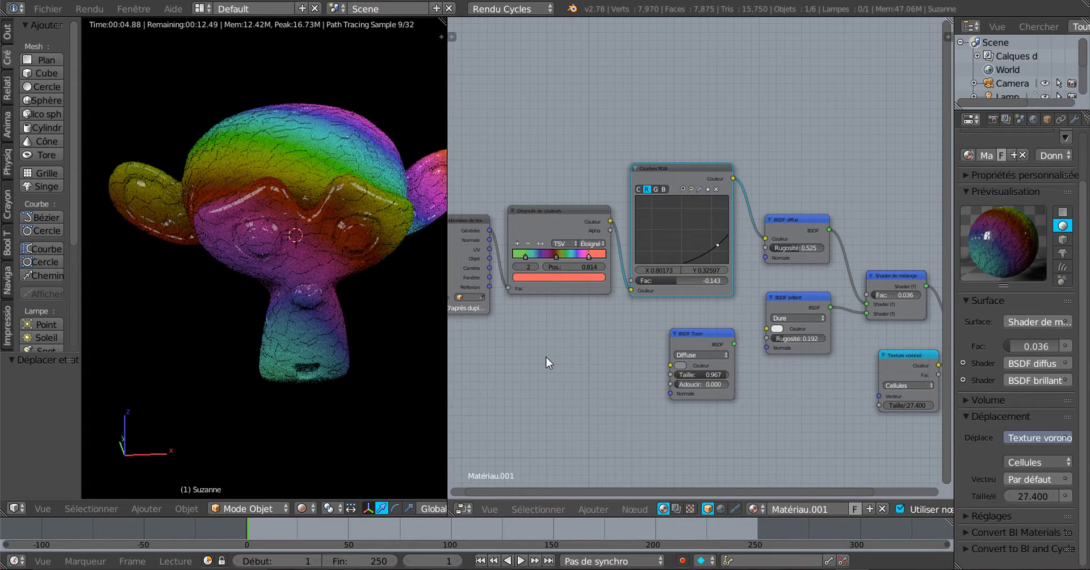
{"action": "middle_click_drag", "start_coordinate": [546, 357], "coordinate": [686, 328]}
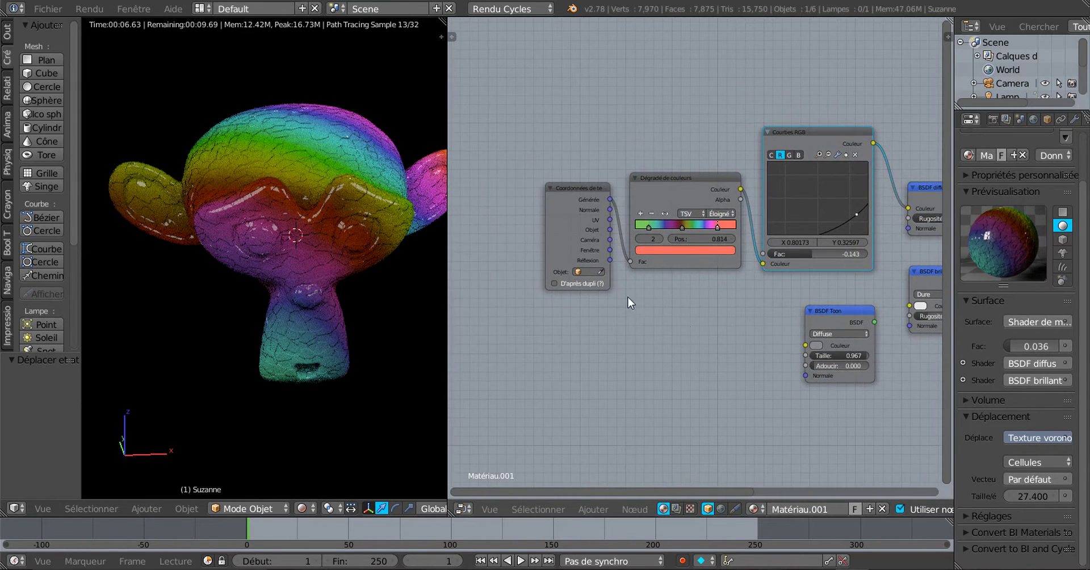
{"action": "scroll", "coordinate": [590, 232], "scroll_direction": "up", "scroll_amount": 4}
{"action": "scroll", "coordinate": [573, 199], "scroll_direction": "up", "scroll_amount": 1}
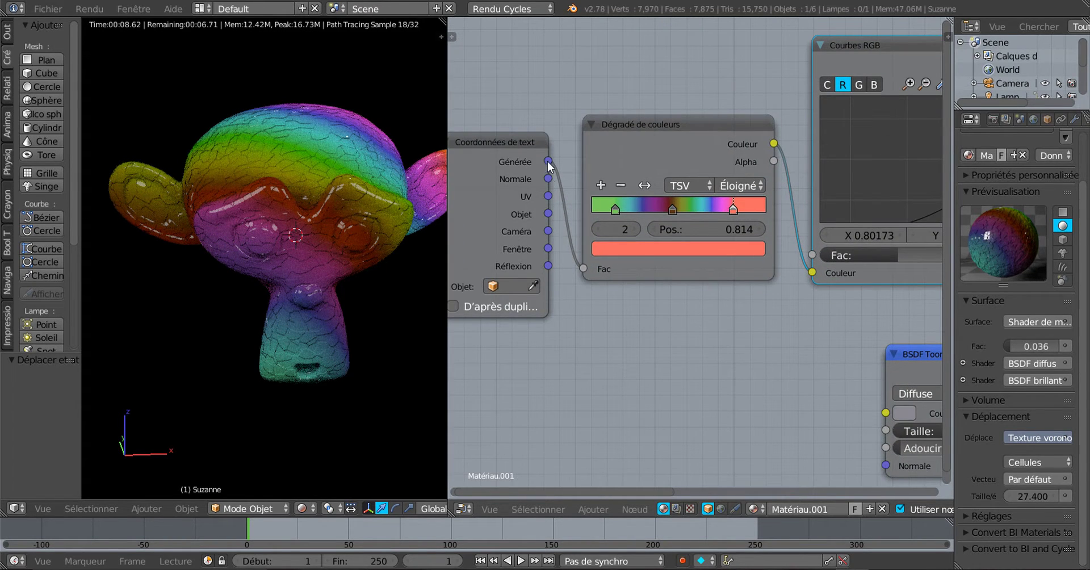
{"action": "left_click_drag", "start_coordinate": [549, 178], "coordinate": [584, 269]}
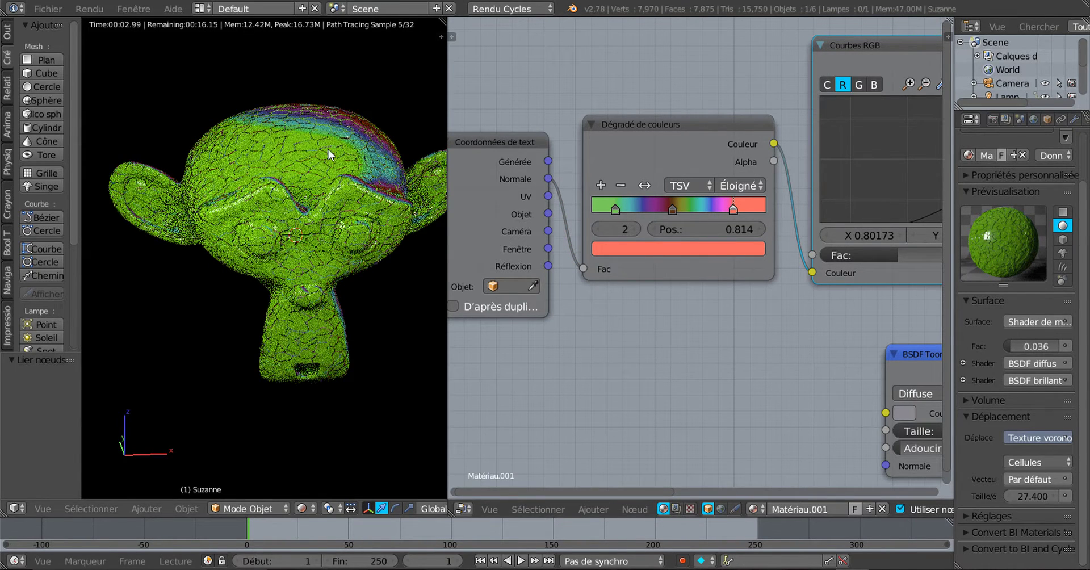
{"action": "key", "text": "g"}
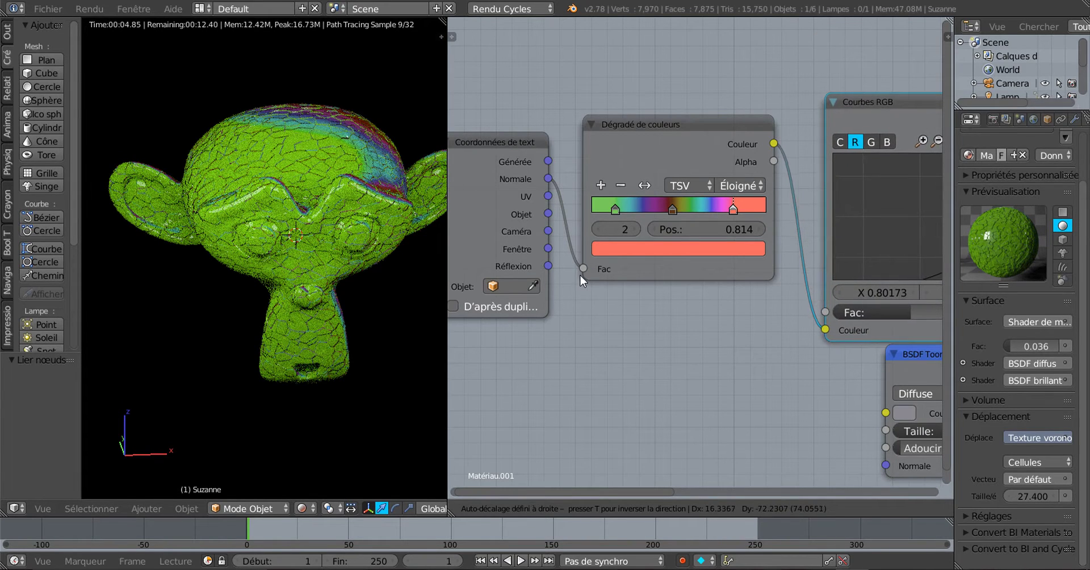
{"action": "left_click", "coordinate": [558, 244]}
Try the UV, Objet and Caméra coordinates in turn as the Dégradé de couleurs Fac and check the Caméra result on Suzanne.
{"action": "left_click_drag", "start_coordinate": [546, 196], "coordinate": [584, 268]}
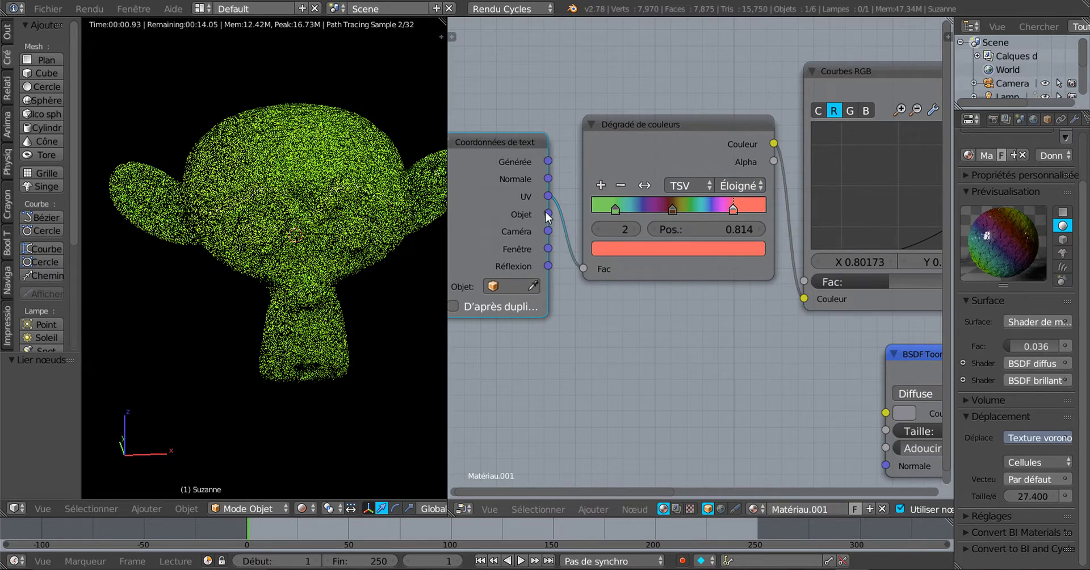
{"action": "left_click_drag", "start_coordinate": [548, 214], "coordinate": [591, 271]}
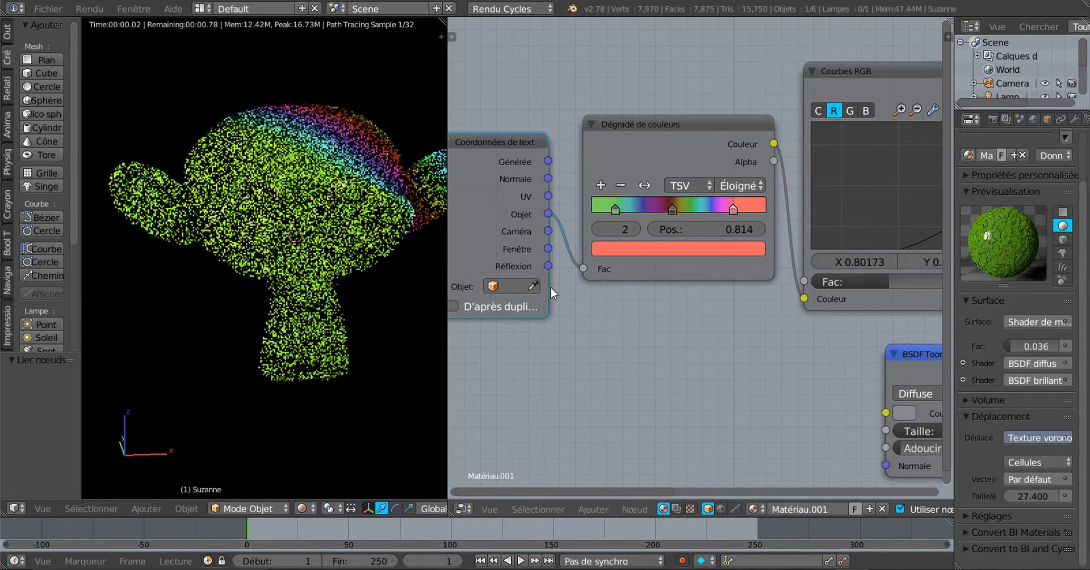
{"action": "left_click_drag", "start_coordinate": [548, 232], "coordinate": [583, 268]}
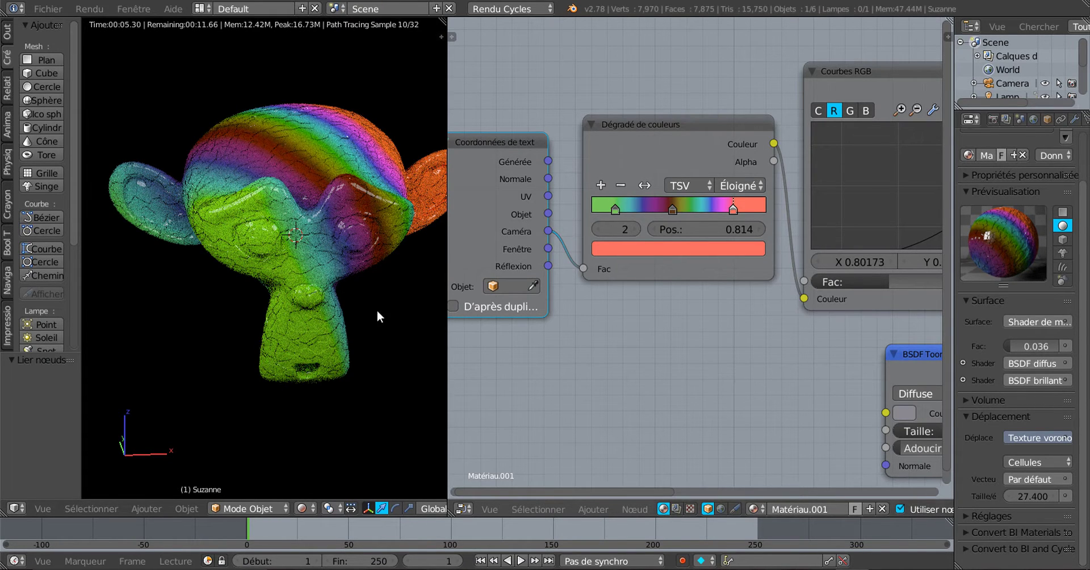
{"action": "middle_click_drag", "start_coordinate": [335, 329], "coordinate": [328, 296]}
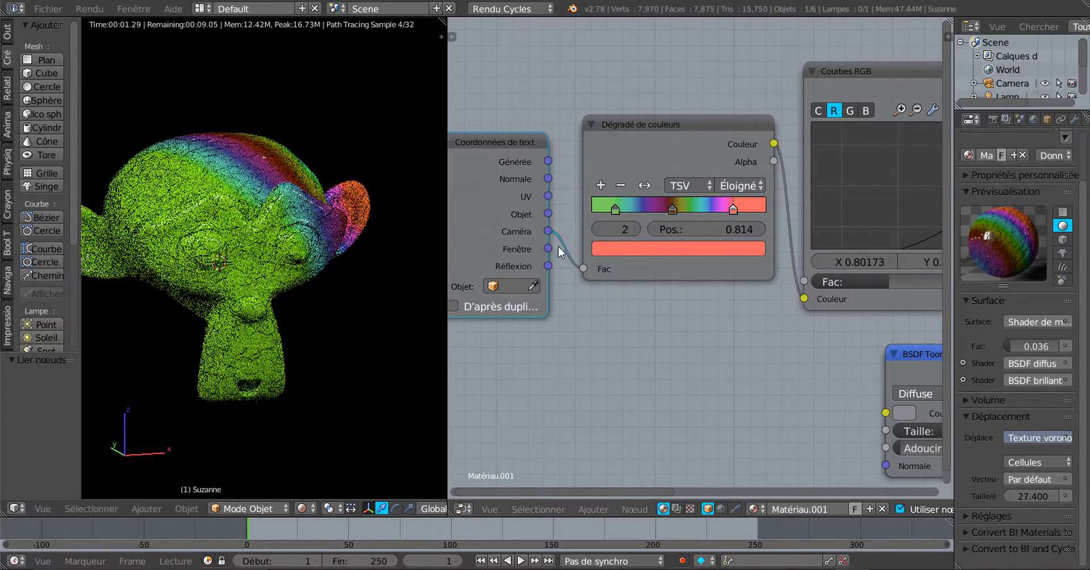
Link the Fenêtre coordinates to the Dégradé de couleurs Fac and inspect Suzanne from several angles and up close.
{"action": "left_click_drag", "start_coordinate": [548, 249], "coordinate": [568, 288]}
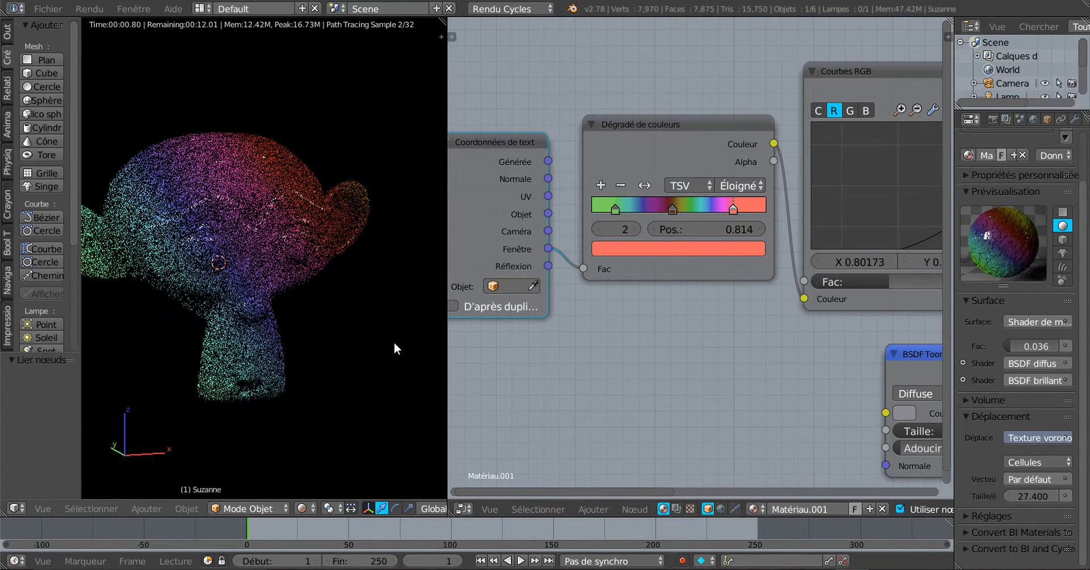
{"action": "middle_click_drag", "start_coordinate": [393, 339], "coordinate": [294, 324]}
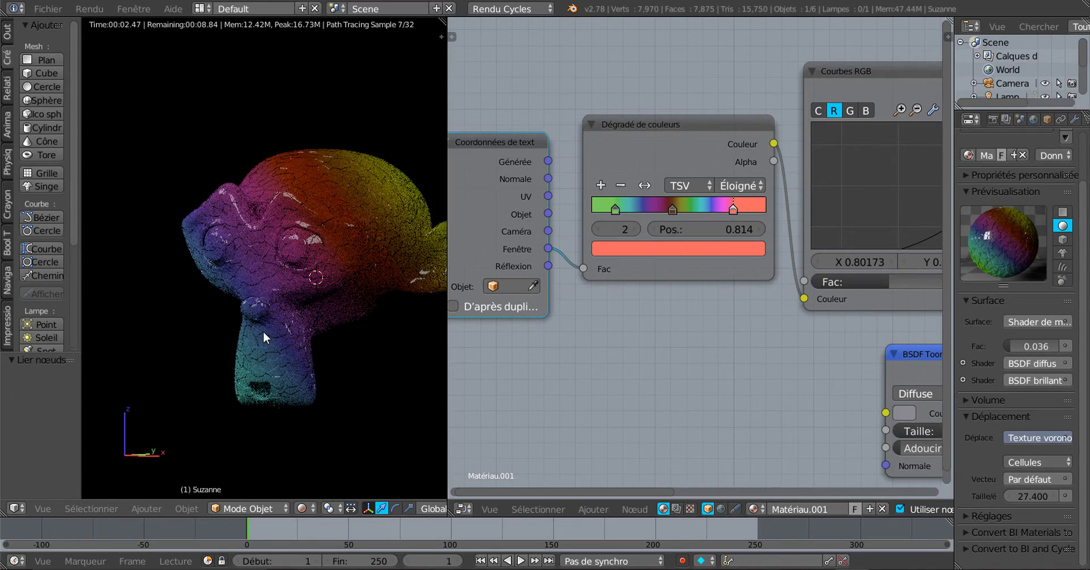
{"action": "middle_click_drag", "start_coordinate": [264, 332], "coordinate": [278, 303]}
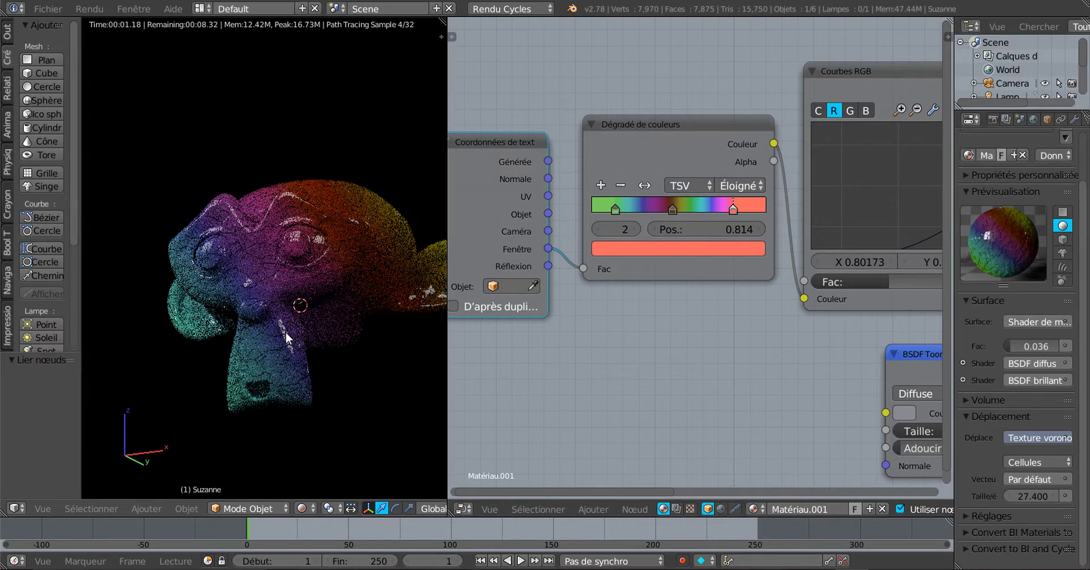
{"action": "scroll", "coordinate": [327, 357], "scroll_direction": "up", "scroll_amount": 4}
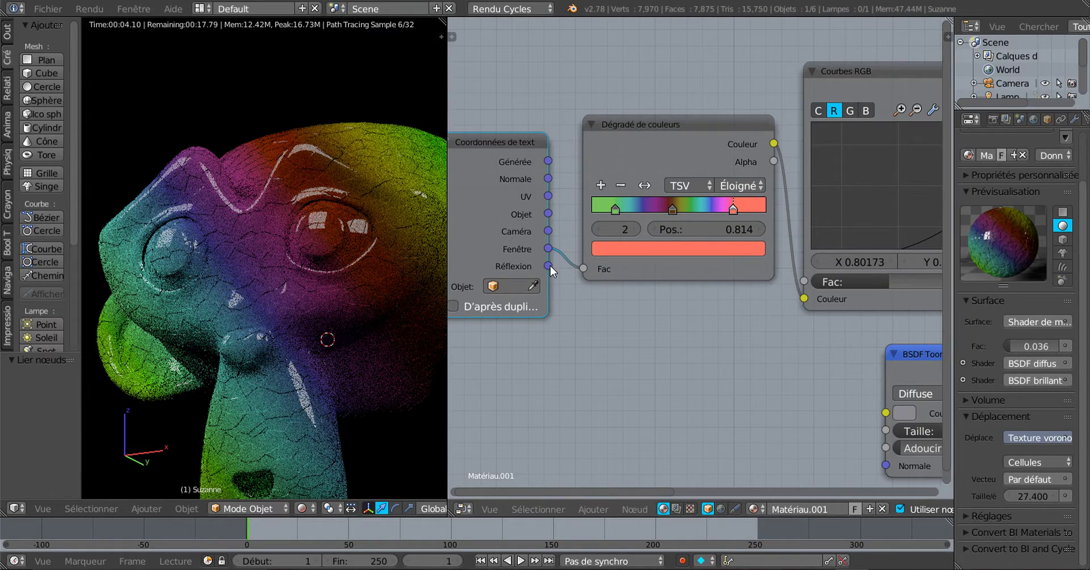
Link the Réflexion coordinates to the Dégradé de couleurs Fac and inspect the result on Suzanne from another angle.
{"action": "left_click_drag", "start_coordinate": [550, 266], "coordinate": [583, 269]}
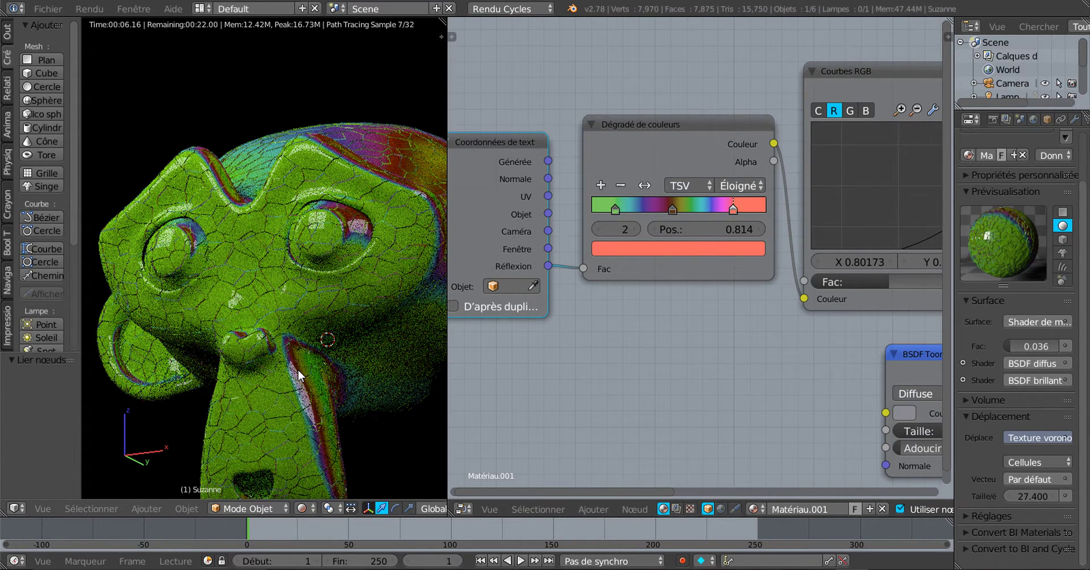
{"action": "middle_click_drag", "start_coordinate": [258, 364], "coordinate": [349, 404]}
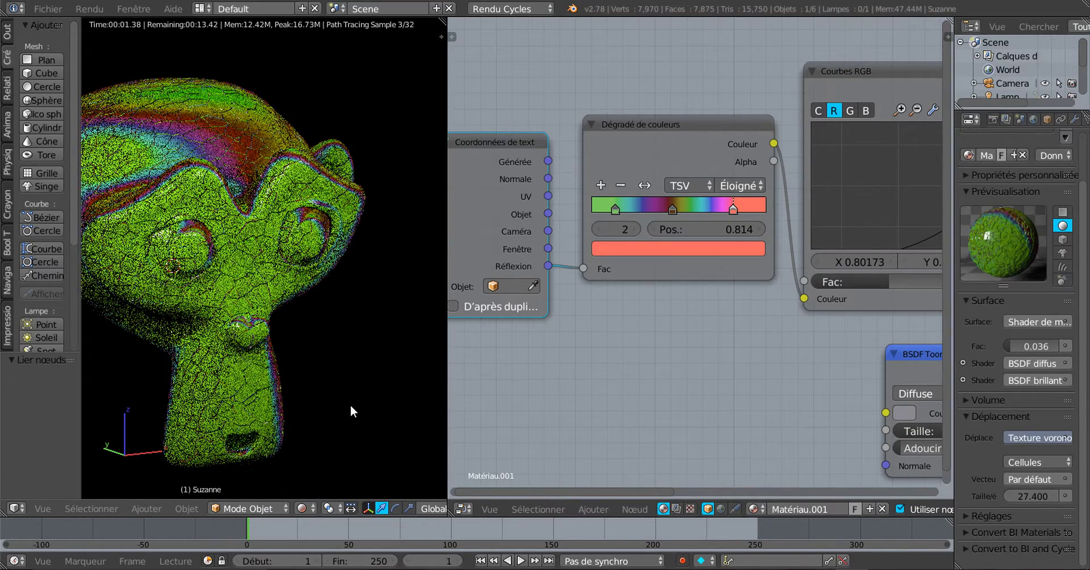
{"action": "scroll", "coordinate": [329, 360], "scroll_direction": "down", "scroll_amount": 1}
{"action": "middle_click_drag", "start_coordinate": [329, 359], "coordinate": [379, 366], "text": "shift"}
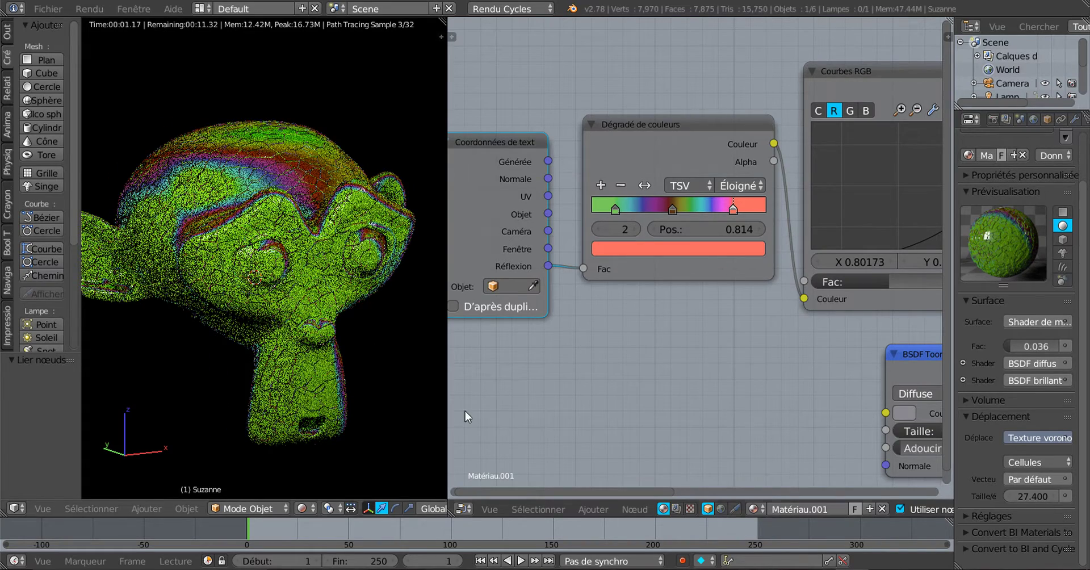
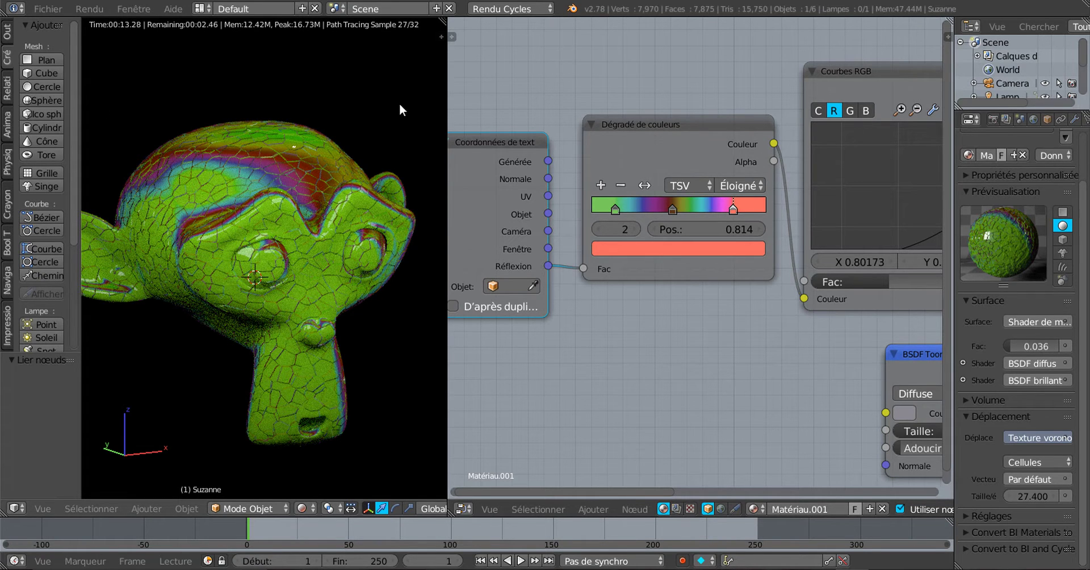
{"action": "left_click", "coordinate": [47, 9]}
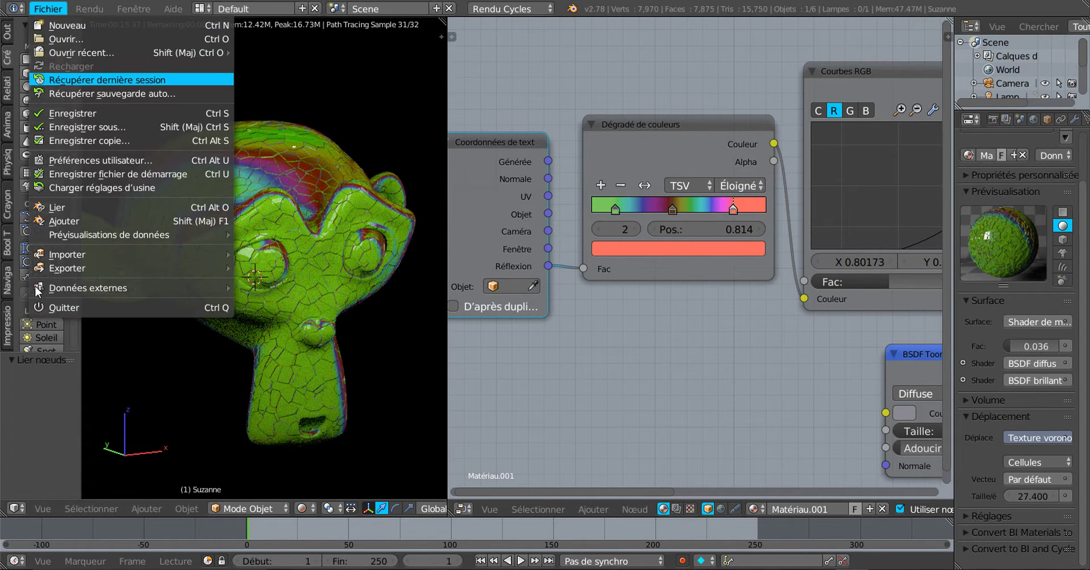
{"action": "mouse_move", "coordinate": [51, 251]}
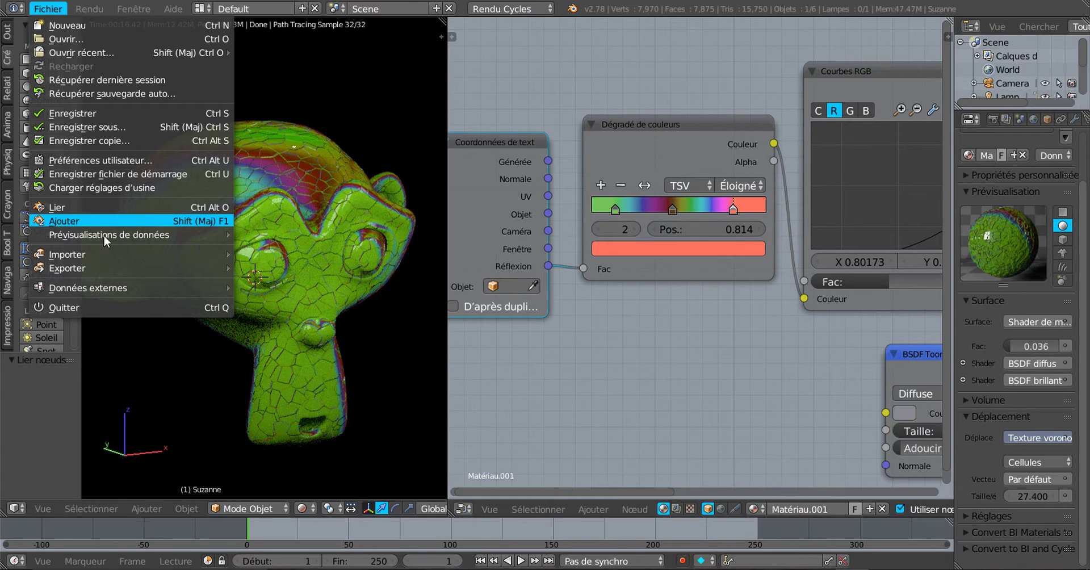
{"action": "left_click", "coordinate": [969, 154]}
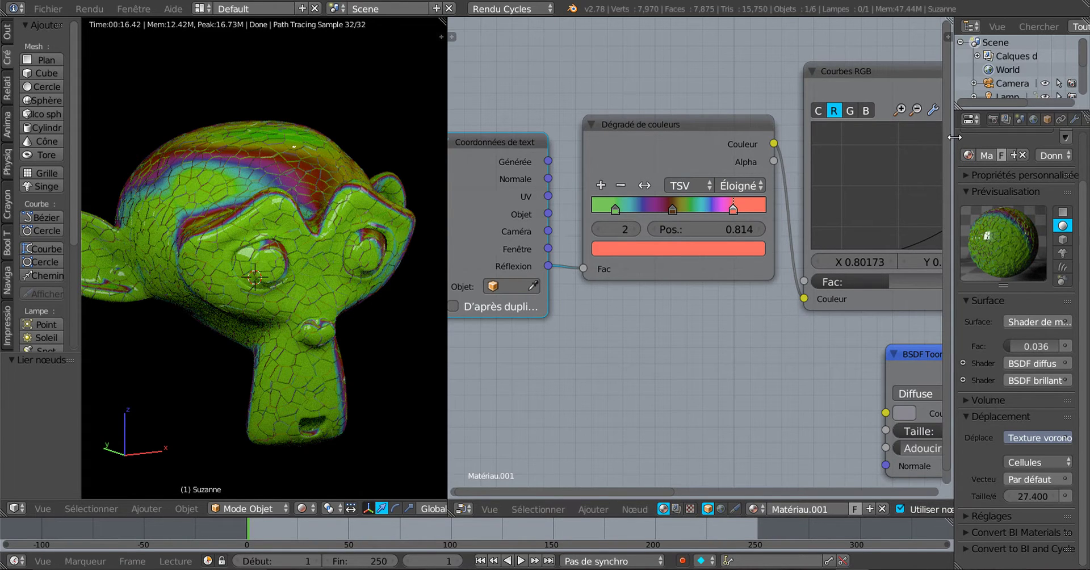
Widen the properties editor and view the list of existing materials without switching material.
{"action": "left_click_drag", "start_coordinate": [953, 137], "coordinate": [842, 142]}
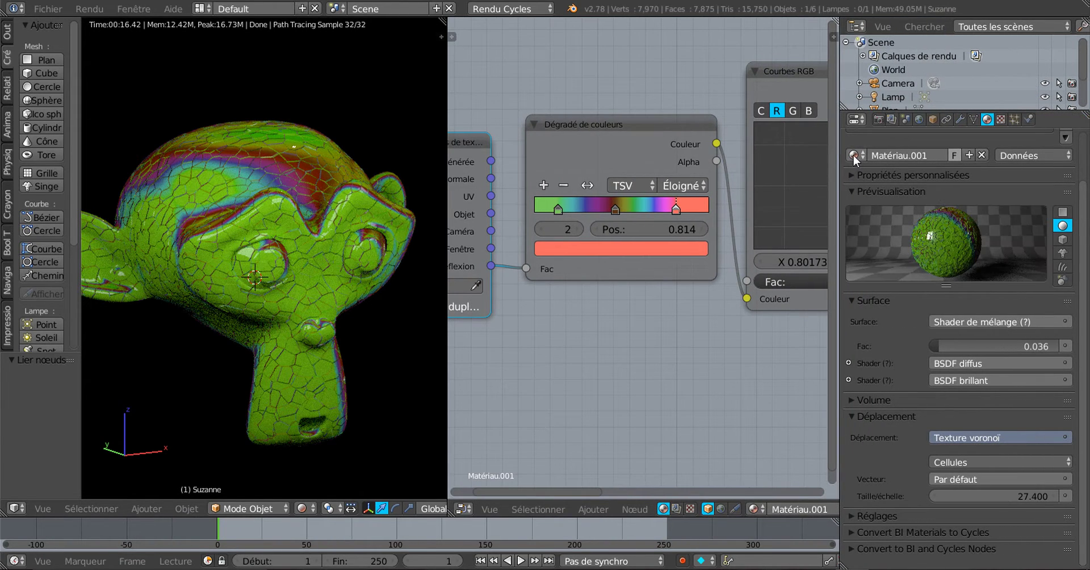
{"action": "left_click", "coordinate": [854, 155]}
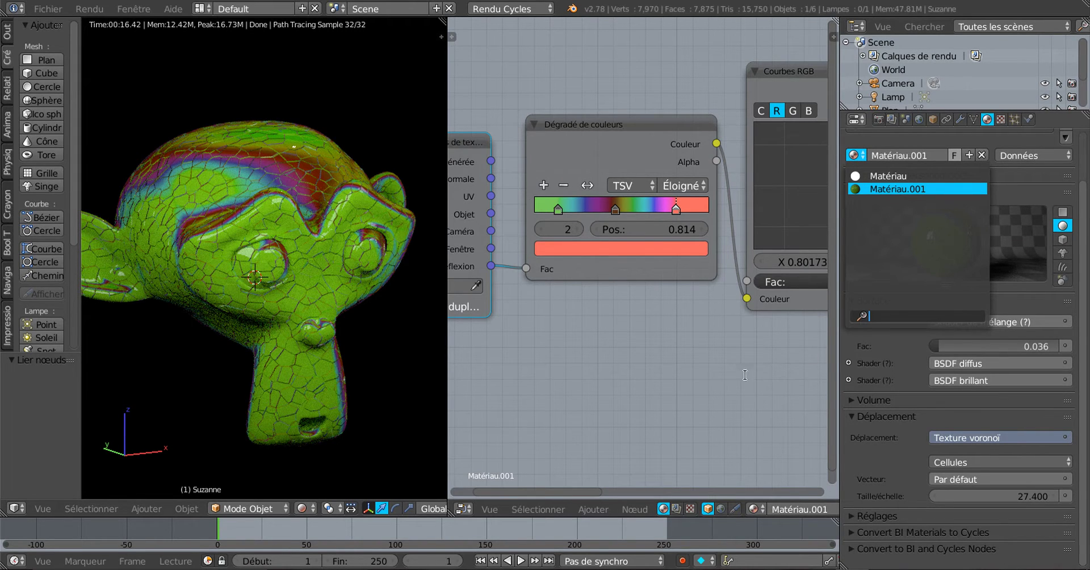
{"action": "scroll", "coordinate": [730, 393], "scroll_direction": "down", "scroll_amount": 5}
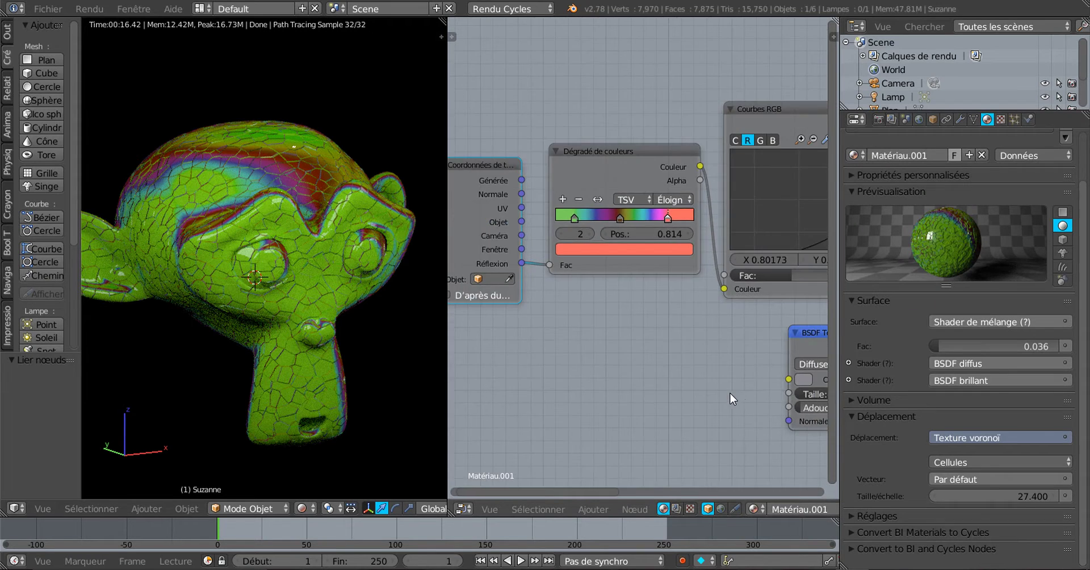
Enlarge the node editor by narrowing the properties editor and the 3D viewport, with the whole node tree in view.
{"action": "scroll", "coordinate": [760, 378], "scroll_direction": "down", "scroll_amount": 5}
{"action": "middle_click_drag", "start_coordinate": [738, 366], "coordinate": [670, 331]}
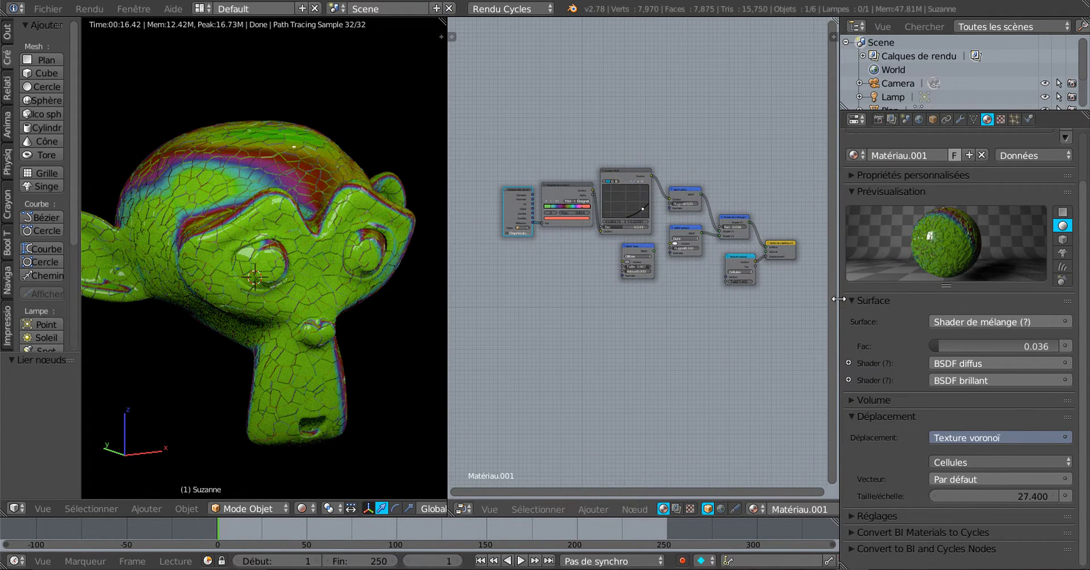
{"action": "left_click_drag", "start_coordinate": [839, 299], "coordinate": [1030, 299]}
{"action": "scroll", "coordinate": [779, 339], "scroll_direction": "up", "scroll_amount": 2}
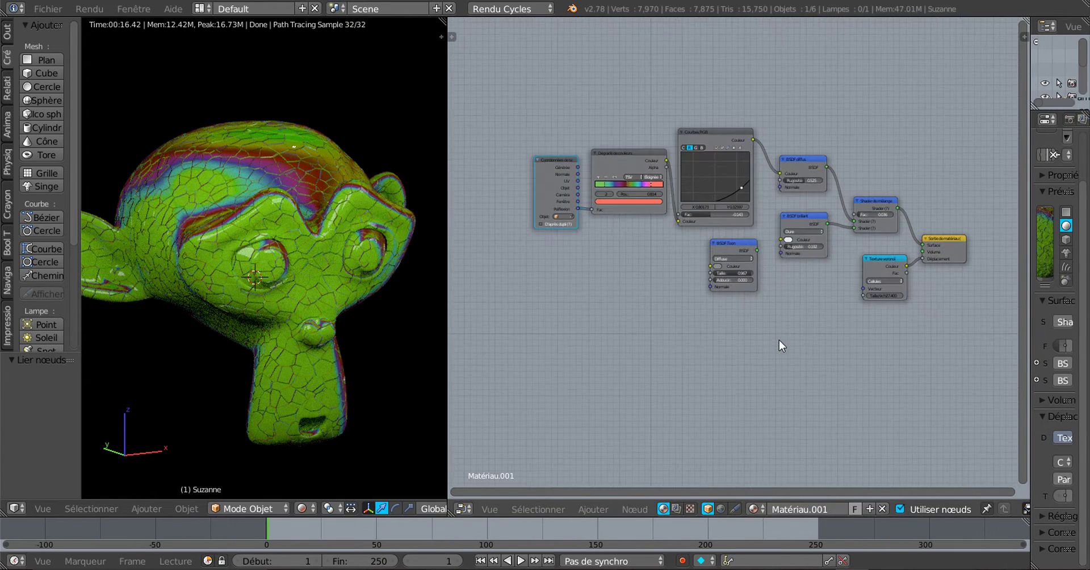
{"action": "scroll", "coordinate": [779, 339], "scroll_direction": "up", "scroll_amount": 2}
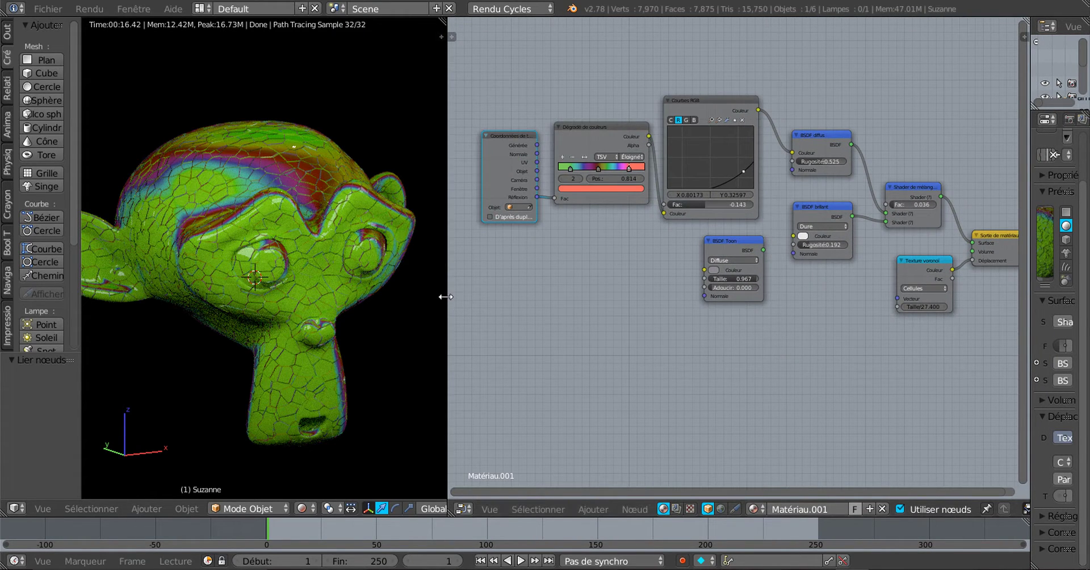
{"action": "left_click_drag", "start_coordinate": [448, 297], "coordinate": [333, 303]}
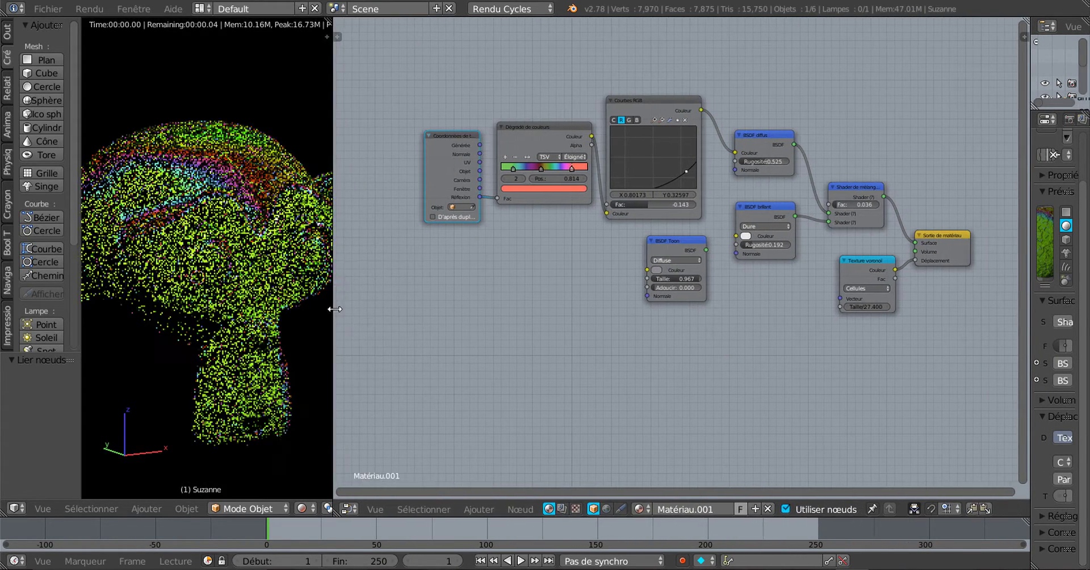
{"action": "scroll", "coordinate": [574, 322], "scroll_direction": "up", "scroll_amount": 1}
{"action": "middle_click_drag", "start_coordinate": [576, 366], "coordinate": [555, 397]}
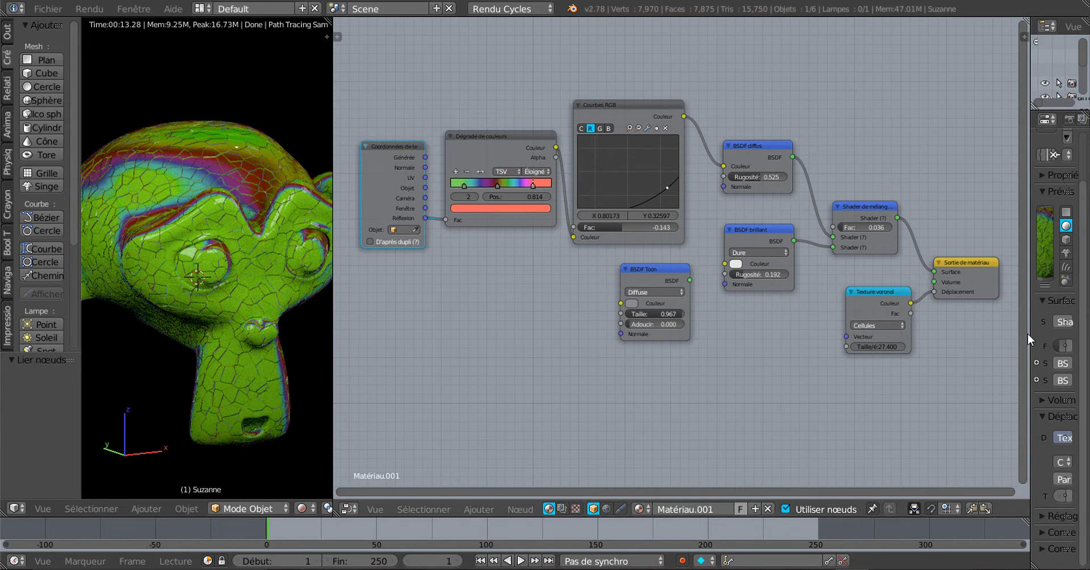
Disconnect the Texture voronoï node from the Déplacement input of Sortie de matériau and delete it.
{"action": "scroll", "coordinate": [918, 387], "scroll_direction": "up", "scroll_amount": 3}
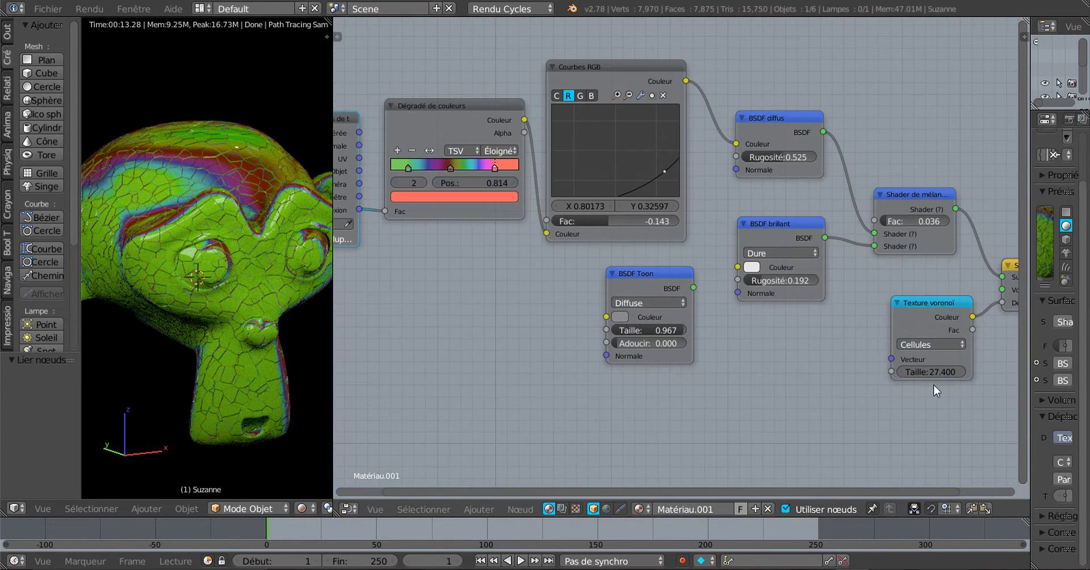
{"action": "middle_click_drag", "start_coordinate": [933, 384], "coordinate": [681, 326]}
{"action": "scroll", "coordinate": [650, 339], "scroll_direction": "up", "scroll_amount": 2}
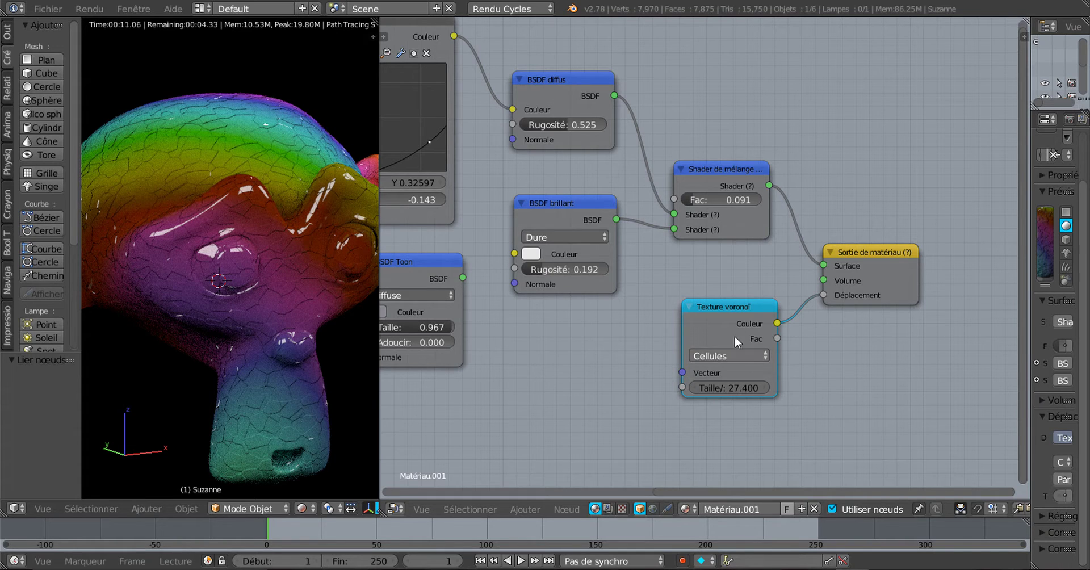
{"action": "left_click_drag", "start_coordinate": [731, 304], "coordinate": [603, 333]}
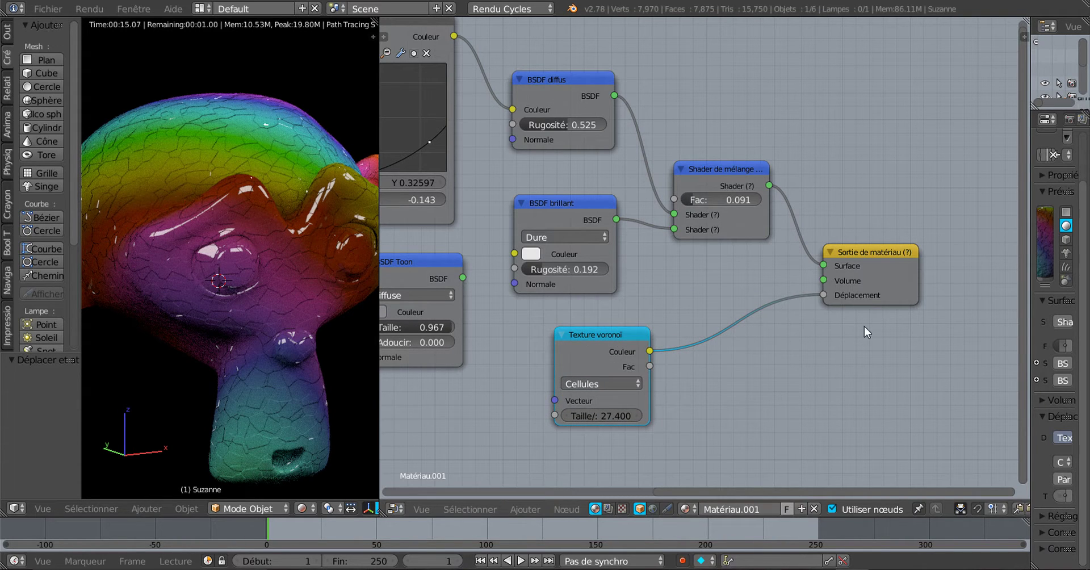
{"action": "scroll", "coordinate": [867, 342], "scroll_direction": "up", "scroll_amount": 3}
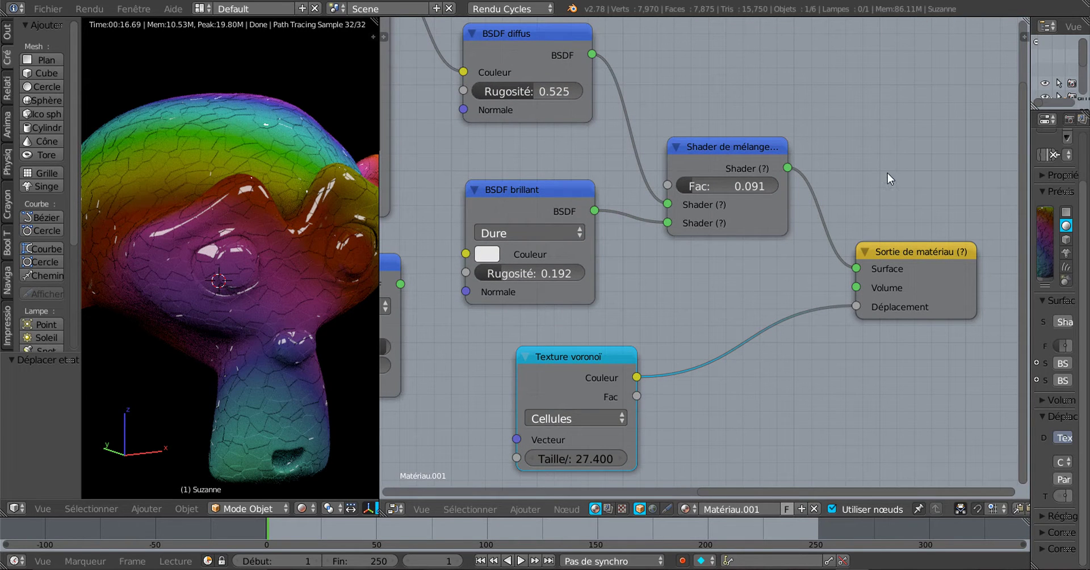
{"action": "left_click_drag", "start_coordinate": [855, 309], "coordinate": [715, 389]}
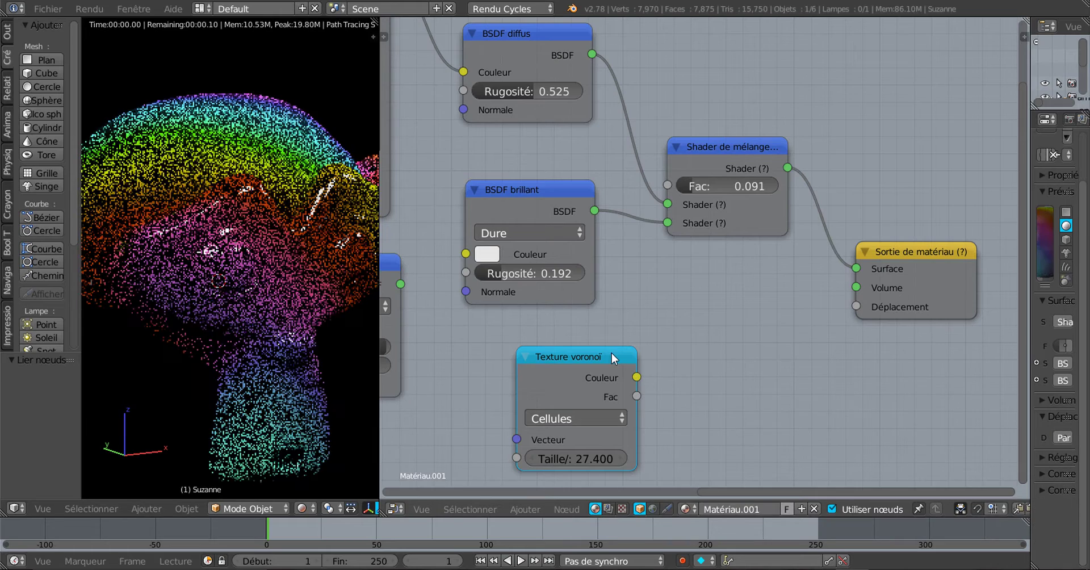
{"action": "left_click_drag", "start_coordinate": [611, 353], "coordinate": [744, 323]}
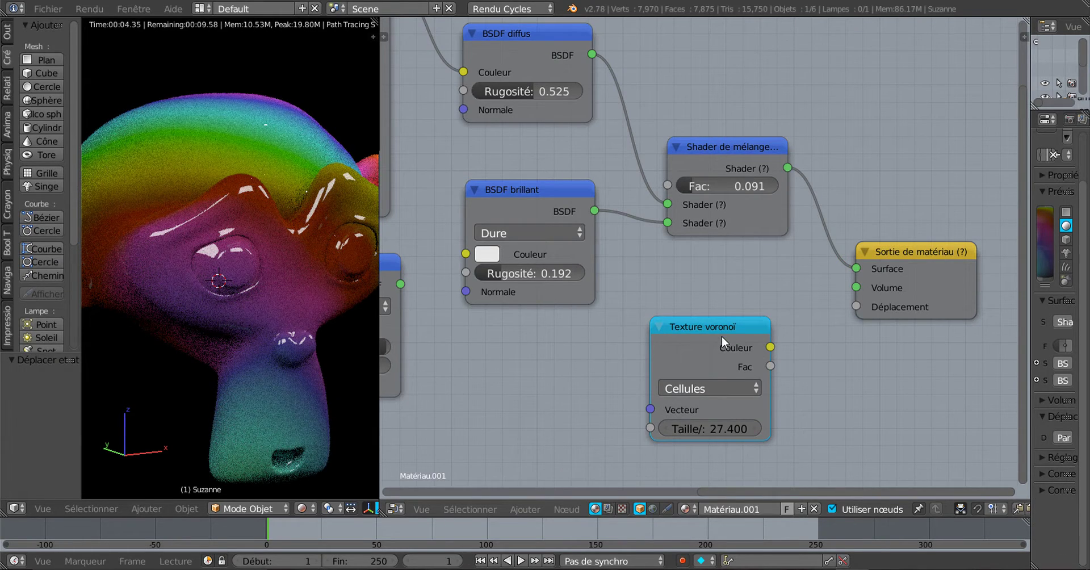
{"action": "key", "text": "Delete"}
{"action": "scroll", "coordinate": [721, 337], "scroll_direction": "down", "scroll_amount": 2}
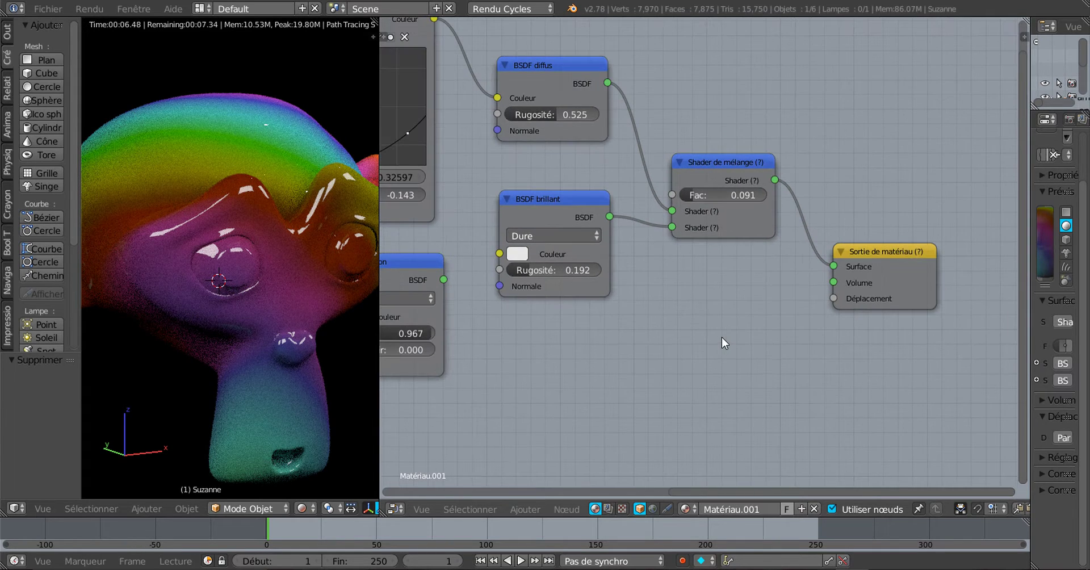
Link the Générée texture coordinates to the Fac input of Dégradé de couleurs.
{"action": "scroll", "coordinate": [550, 347], "scroll_direction": "down", "scroll_amount": 2}
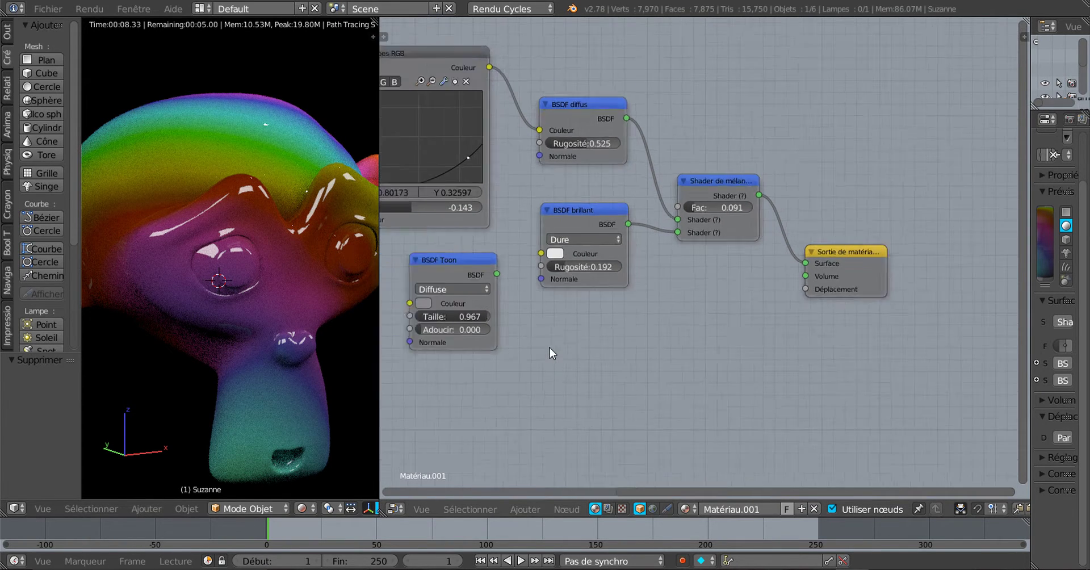
{"action": "middle_click_drag", "start_coordinate": [616, 346], "coordinate": [683, 365]}
{"action": "scroll", "coordinate": [684, 366], "scroll_direction": "up", "scroll_amount": 1}
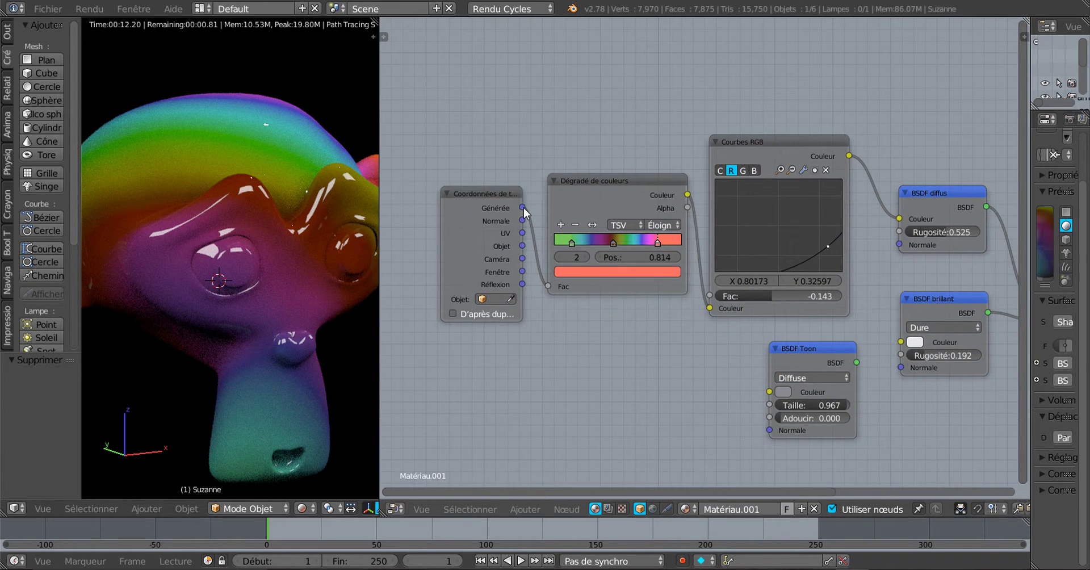
{"action": "left_click_drag", "start_coordinate": [523, 208], "coordinate": [549, 286]}
Add a Texture image node below Shader de mélange and link its Couleur to the Déplacement of Sortie de matériau.
{"action": "scroll", "coordinate": [647, 349], "scroll_direction": "down", "scroll_amount": 3}
{"action": "middle_click_drag", "start_coordinate": [879, 387], "coordinate": [522, 324]}
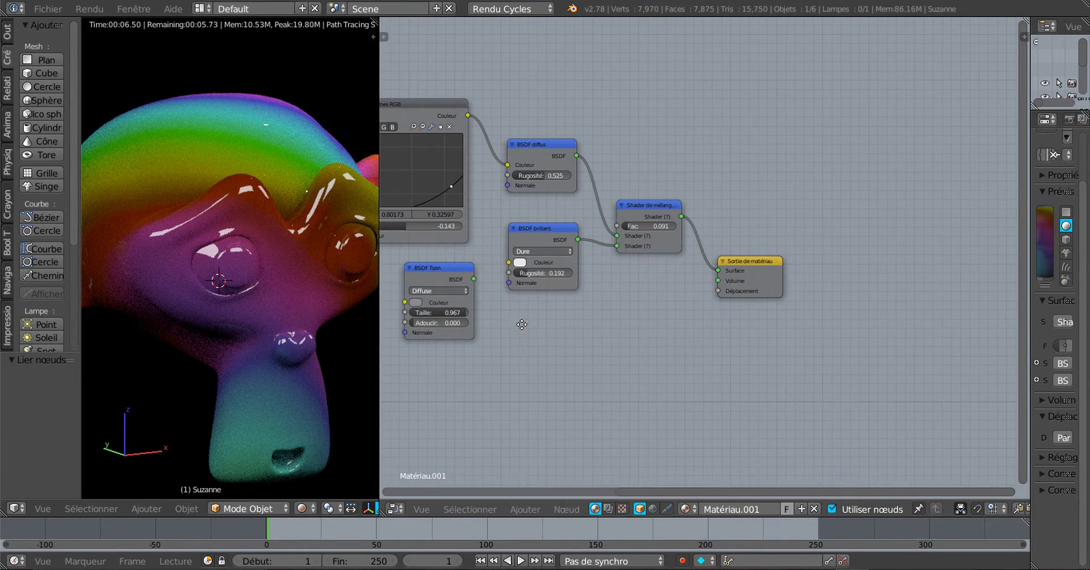
{"action": "scroll", "coordinate": [588, 325], "scroll_direction": "up", "scroll_amount": 2}
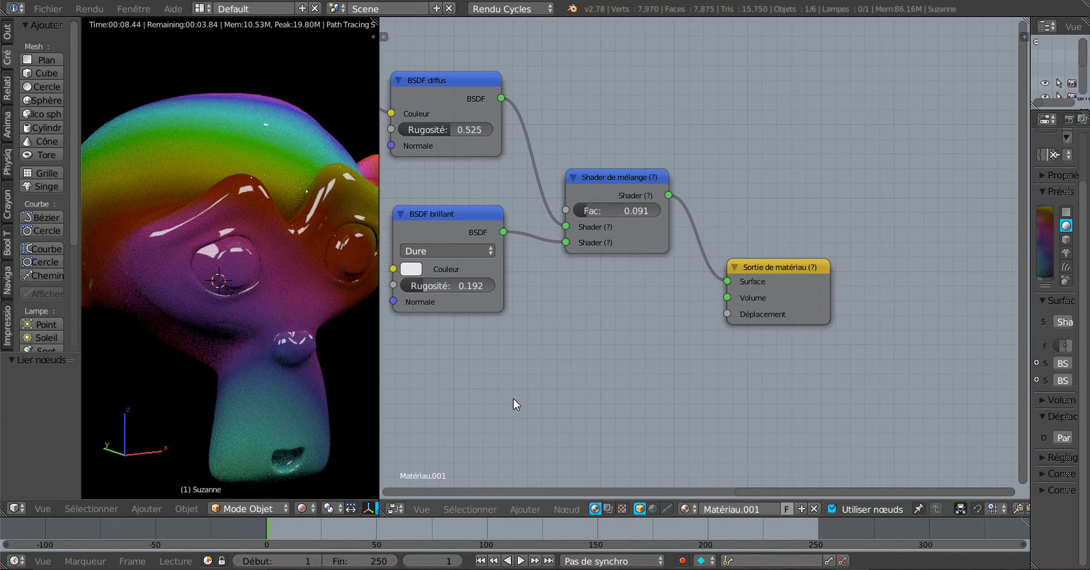
{"action": "scroll", "coordinate": [554, 390], "scroll_direction": "down", "scroll_amount": 1}
{"action": "scroll", "coordinate": [554, 390], "scroll_direction": "down", "scroll_amount": 1}
{"action": "scroll", "coordinate": [554, 390], "scroll_direction": "up", "scroll_amount": 1}
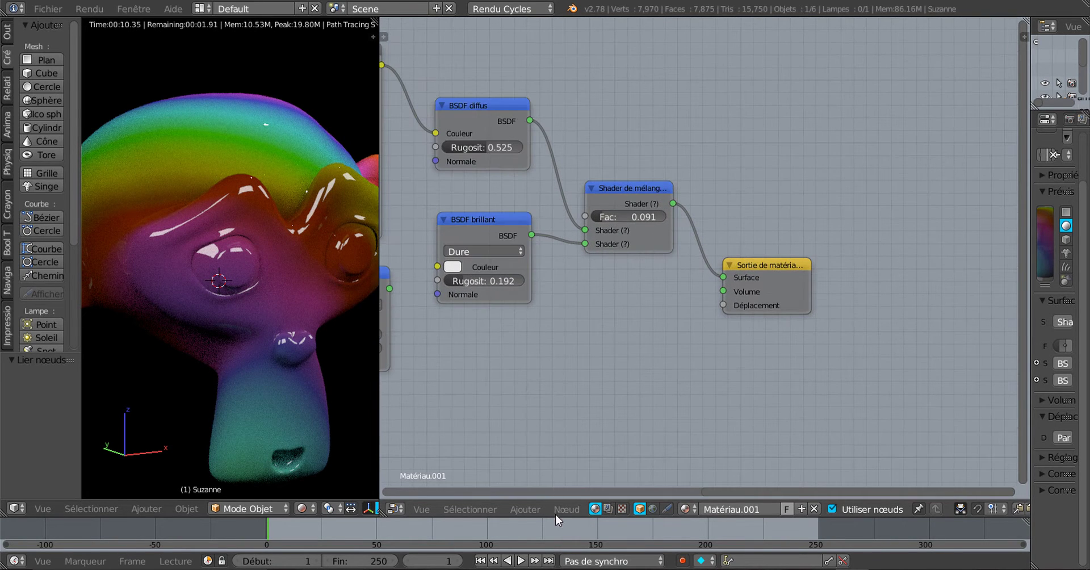
{"action": "left_click", "coordinate": [524, 510]}
{"action": "mouse_move", "coordinate": [547, 441]}
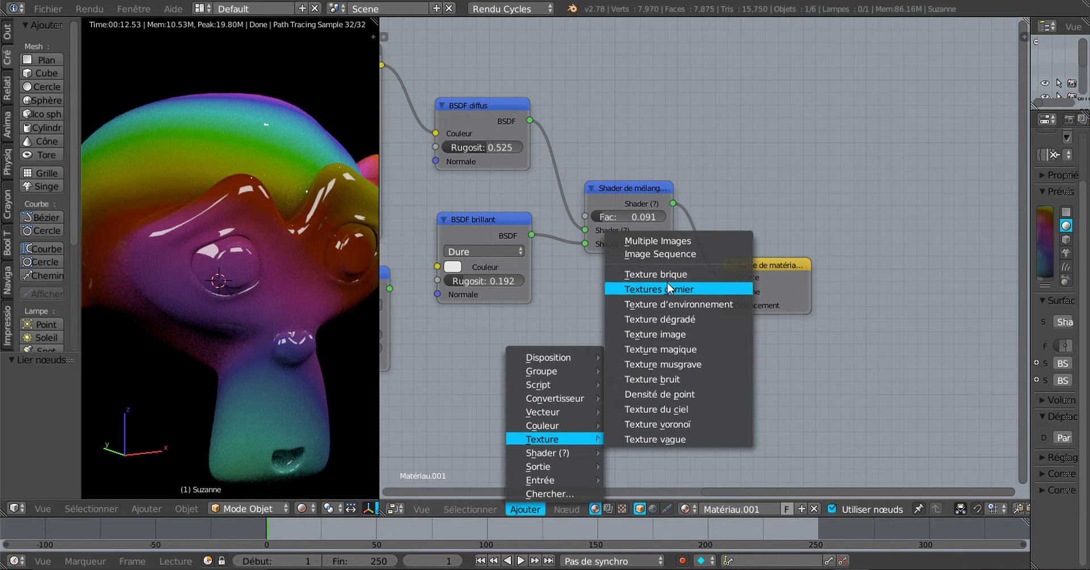
{"action": "left_click", "coordinate": [676, 332]}
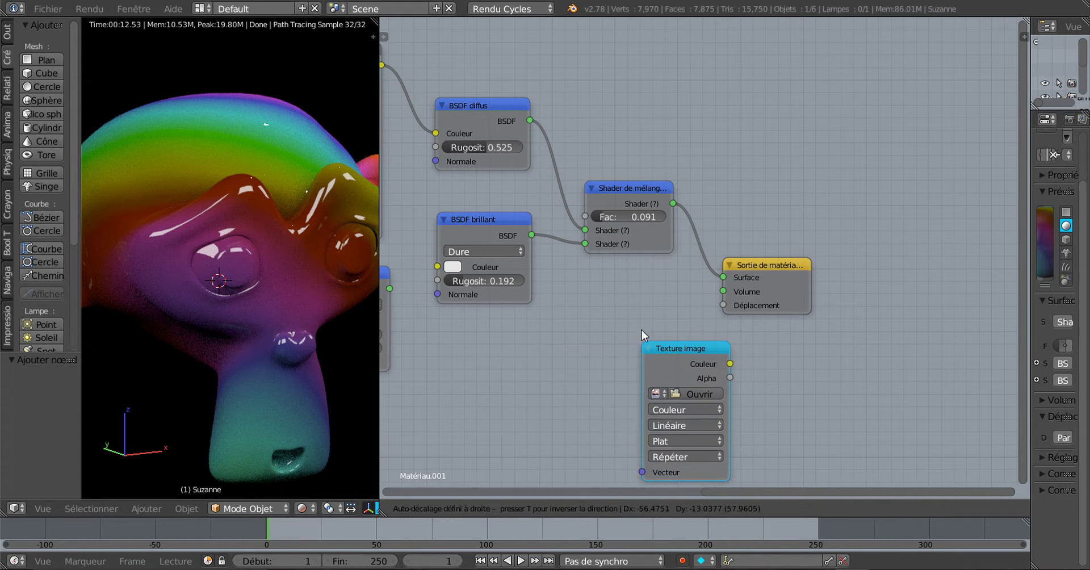
{"action": "left_click", "coordinate": [589, 286]}
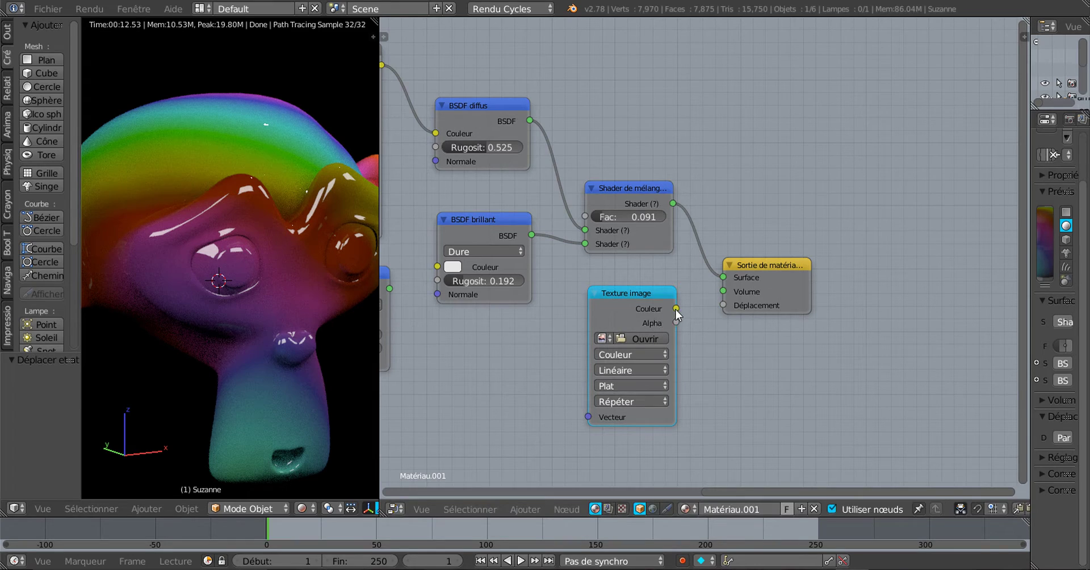
{"action": "left_click_drag", "start_coordinate": [676, 309], "coordinate": [723, 305]}
{"action": "left_click_drag", "start_coordinate": [651, 291], "coordinate": [663, 297]}
Add a Coordonnées de texture node beside Texture image and link its Générée output to the Vecteur input.
{"action": "left_click", "coordinate": [517, 511]}
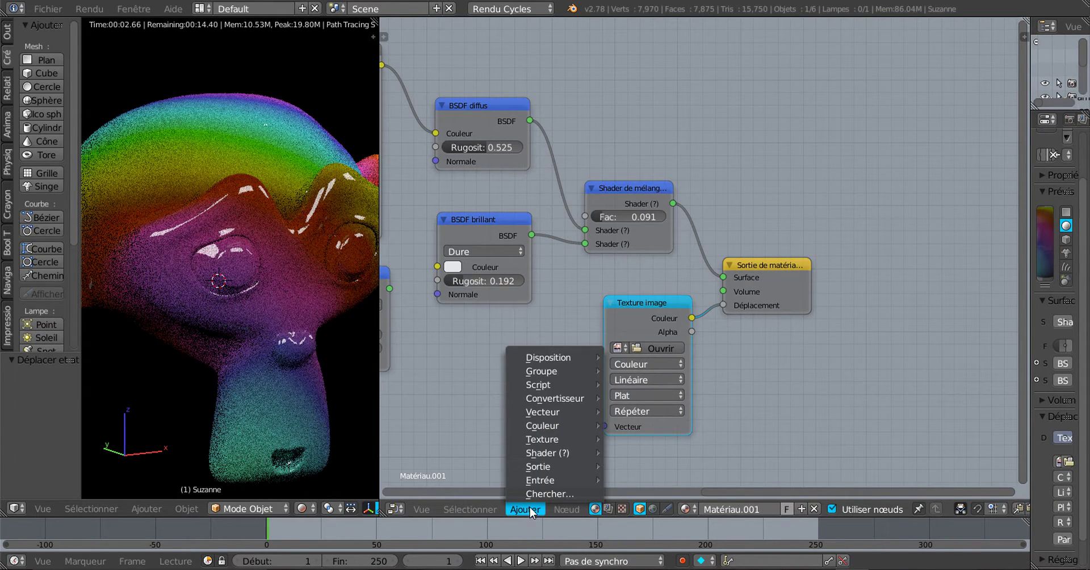
{"action": "mouse_move", "coordinate": [545, 480]}
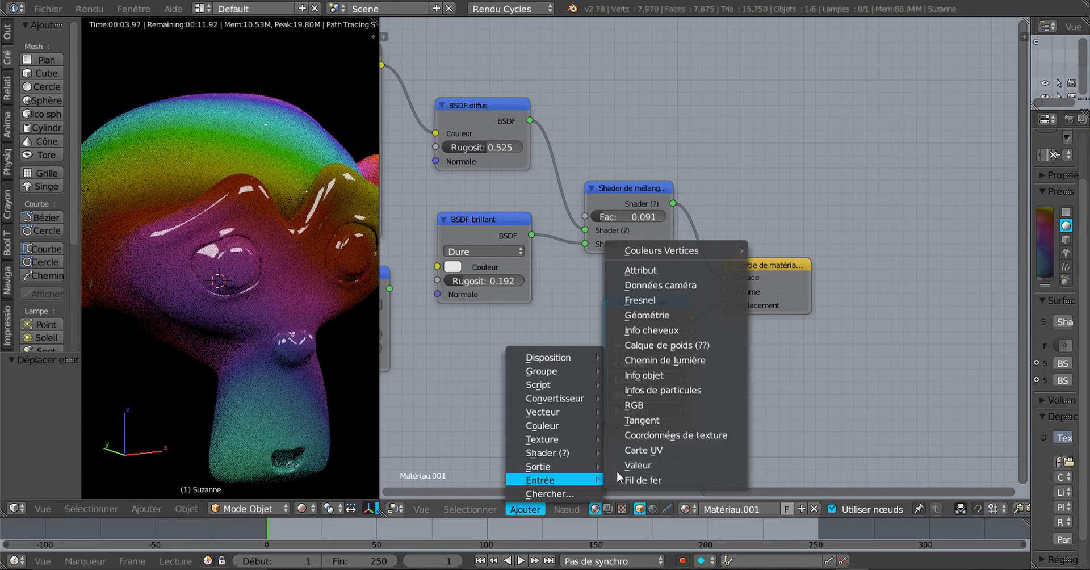
{"action": "left_click", "coordinate": [663, 435]}
{"action": "left_click", "coordinate": [478, 317]}
{"action": "scroll", "coordinate": [540, 399], "scroll_direction": "up", "scroll_amount": 3}
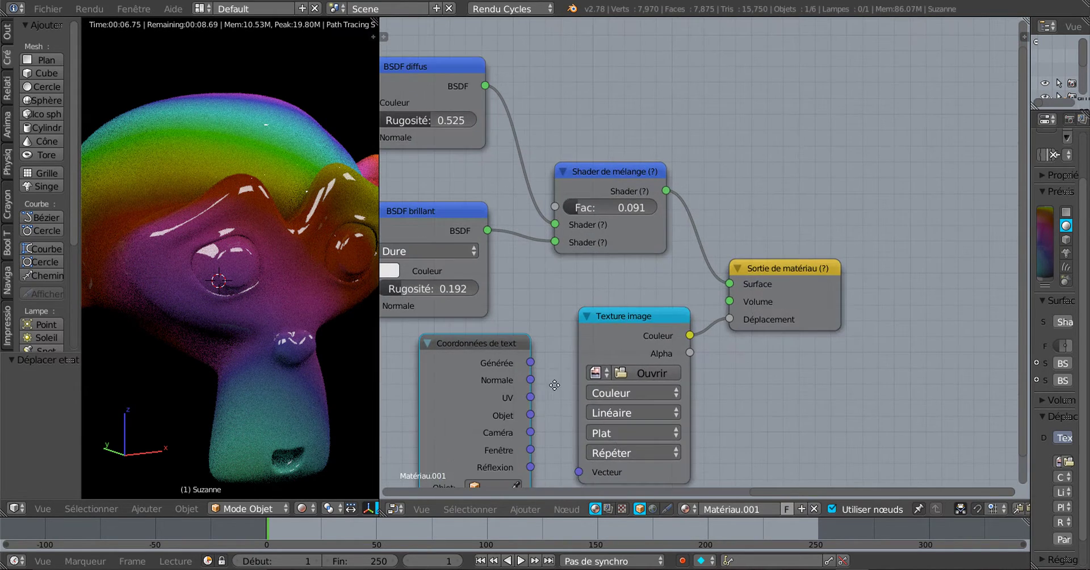
{"action": "middle_click_drag", "start_coordinate": [554, 385], "coordinate": [629, 275]}
{"action": "left_click_drag", "start_coordinate": [611, 253], "coordinate": [654, 360]}
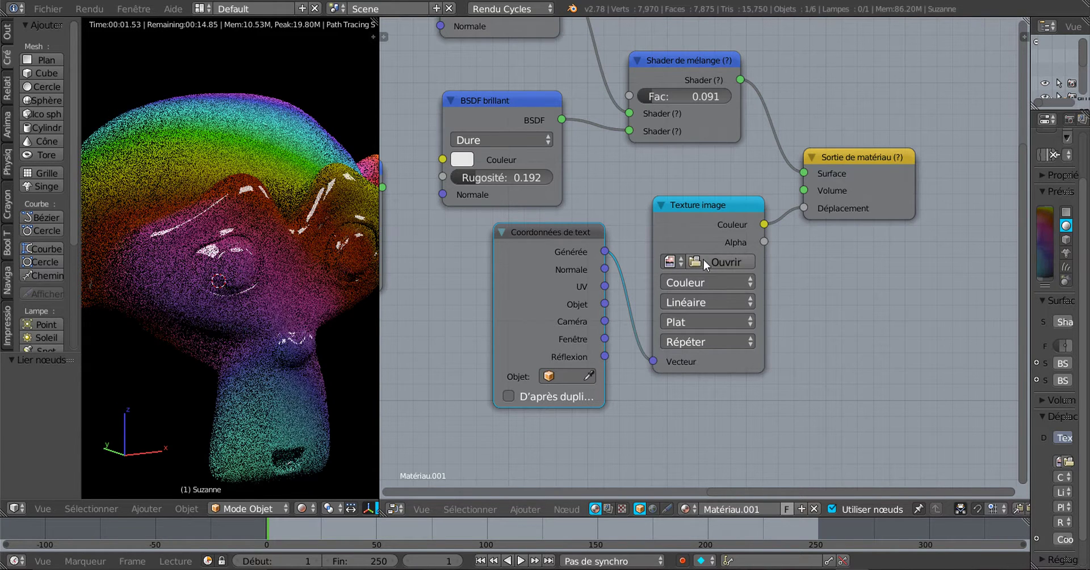
Load eye_6.jpg from the Desktop folder into the Texture image node.
{"action": "left_click", "coordinate": [710, 262]}
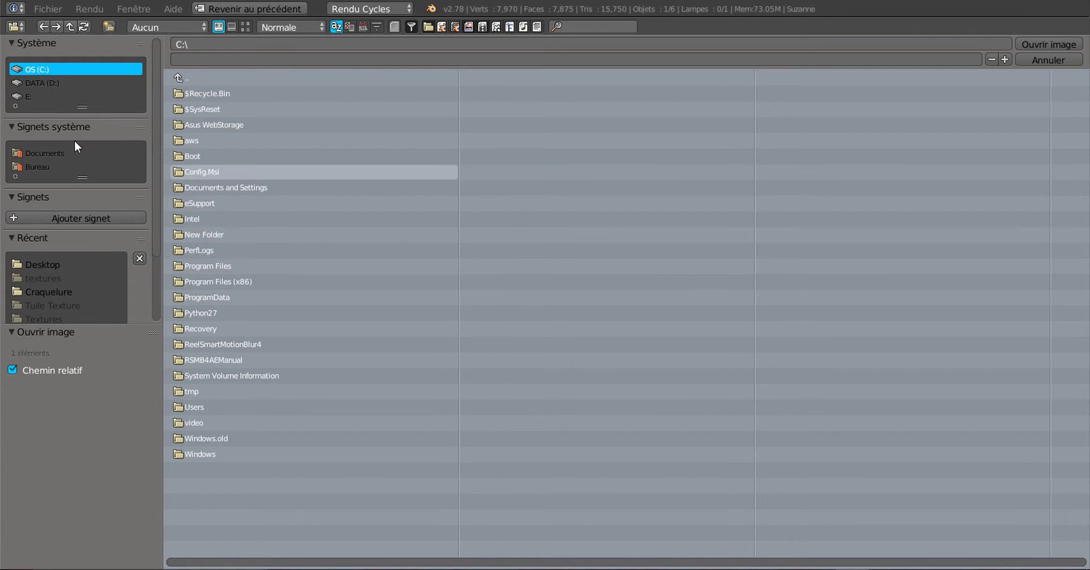
{"action": "left_click", "coordinate": [35, 166]}
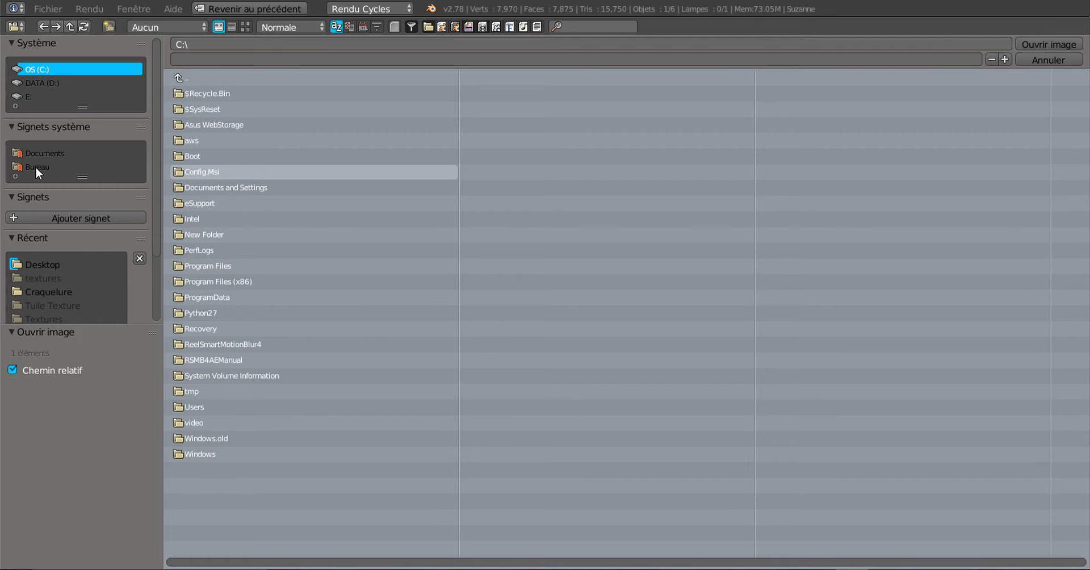
{"action": "left_click", "coordinate": [245, 27]}
{"action": "left_click", "coordinate": [929, 238]}
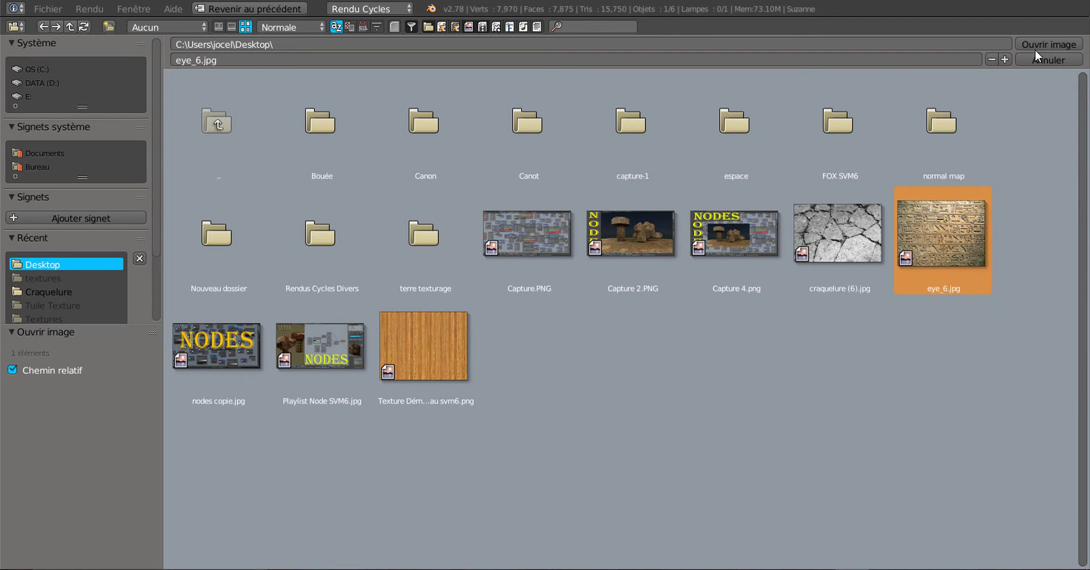
{"action": "left_click", "coordinate": [1042, 44]}
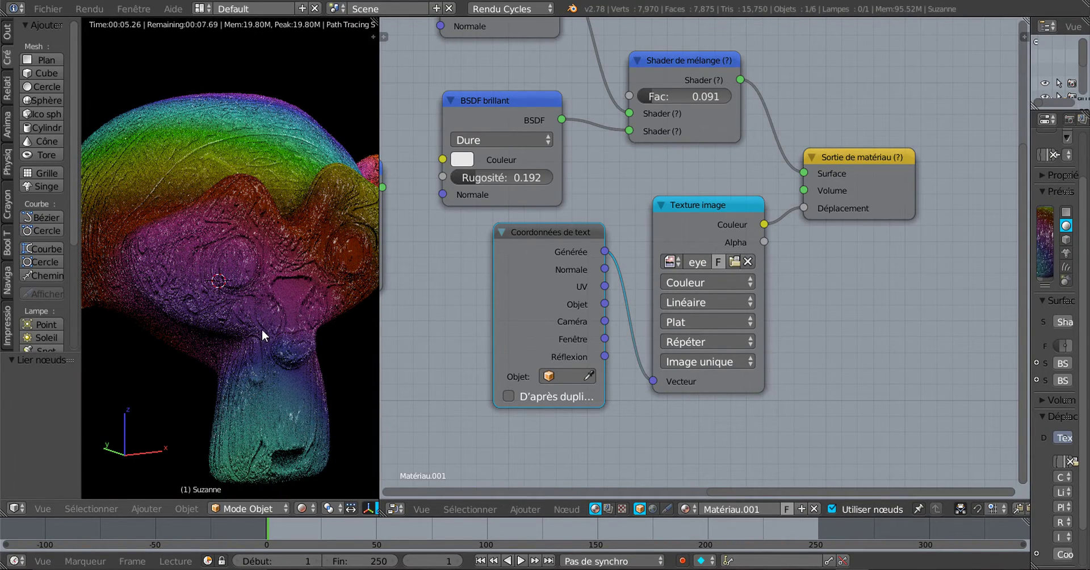
Widen the 3D view beside the node editor and set the Texture image projection to Boîte.
{"action": "middle_click_drag", "start_coordinate": [262, 315], "coordinate": [298, 338]}
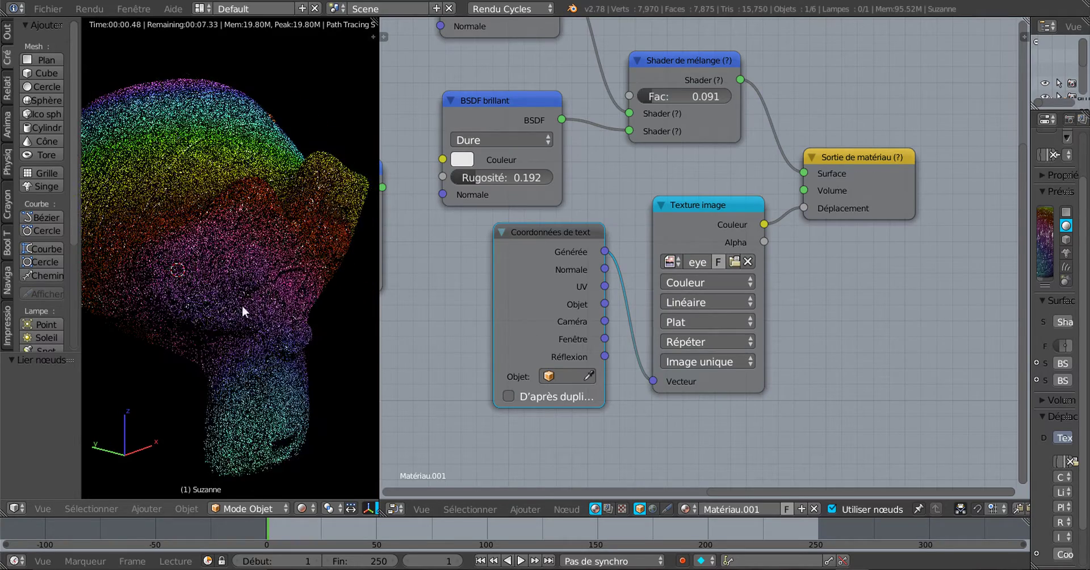
{"action": "middle_click_drag", "start_coordinate": [268, 292], "coordinate": [298, 312]}
{"action": "scroll", "coordinate": [296, 313], "scroll_direction": "up", "scroll_amount": 2}
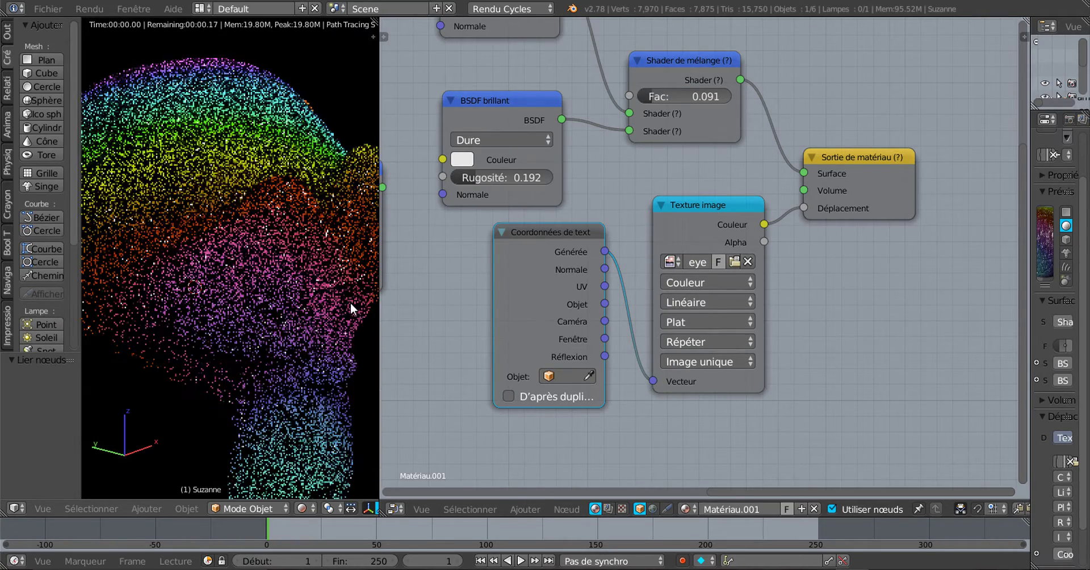
{"action": "left_click_drag", "start_coordinate": [379, 313], "coordinate": [512, 319]}
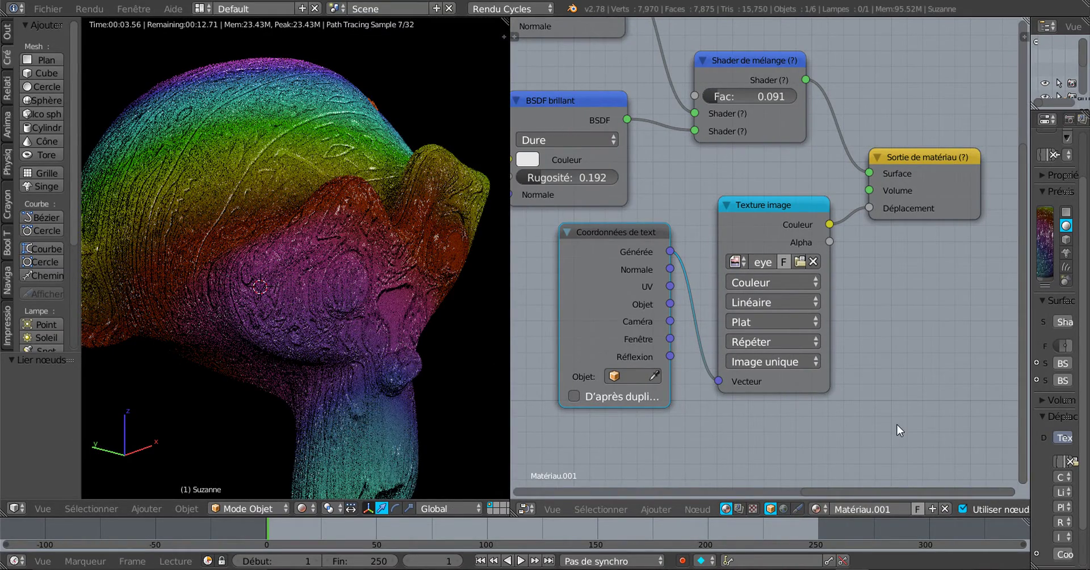
{"action": "left_click", "coordinate": [755, 321]}
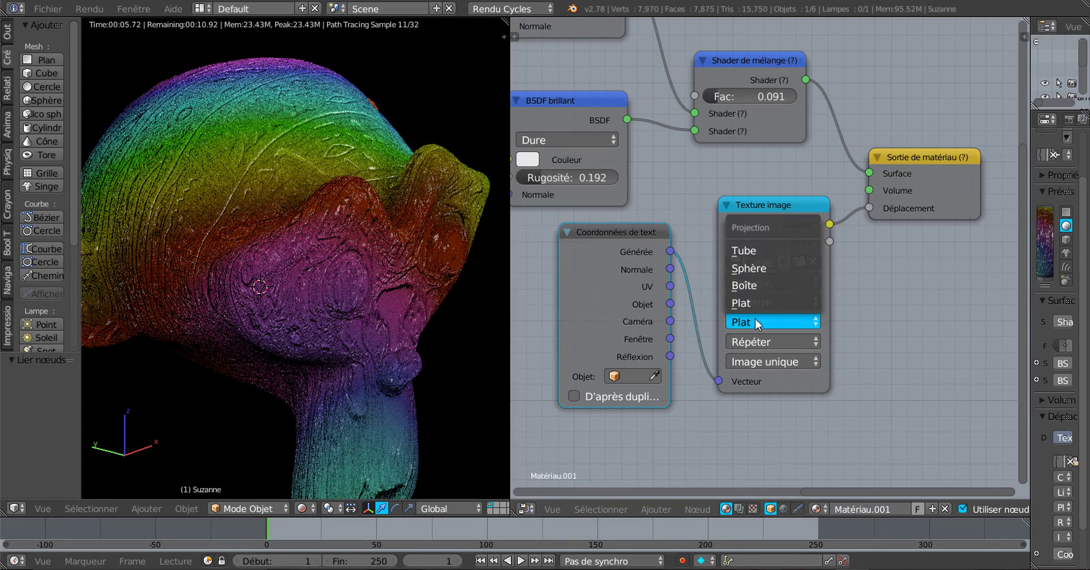
{"action": "left_click", "coordinate": [762, 284]}
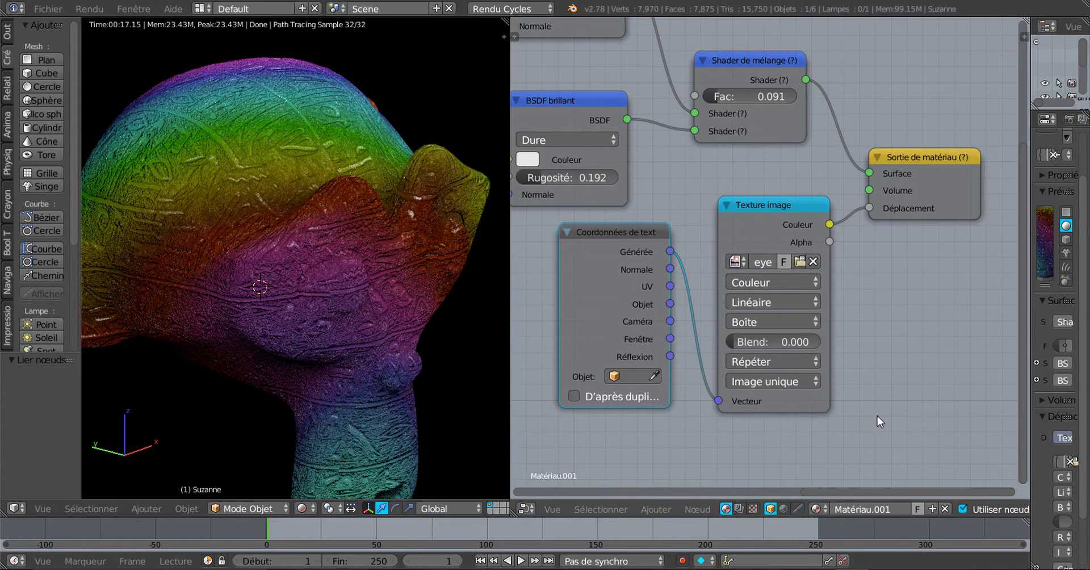
Replace the Texture image node's picture with craquelure (4).jpg from the Craquelure folder.
{"action": "scroll", "coordinate": [877, 415], "scroll_direction": "down", "scroll_amount": 1}
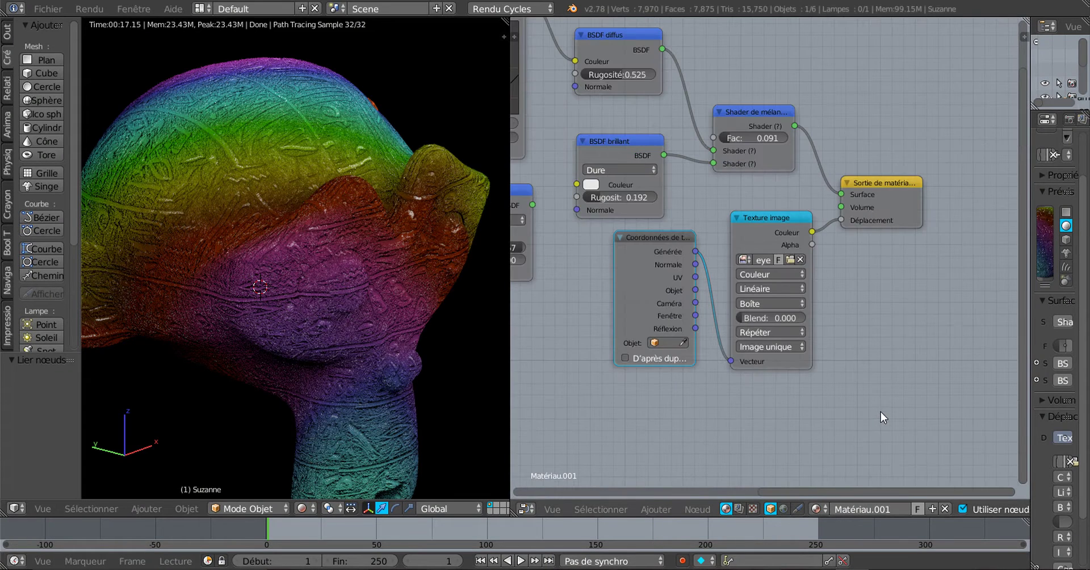
{"action": "left_click", "coordinate": [797, 262]}
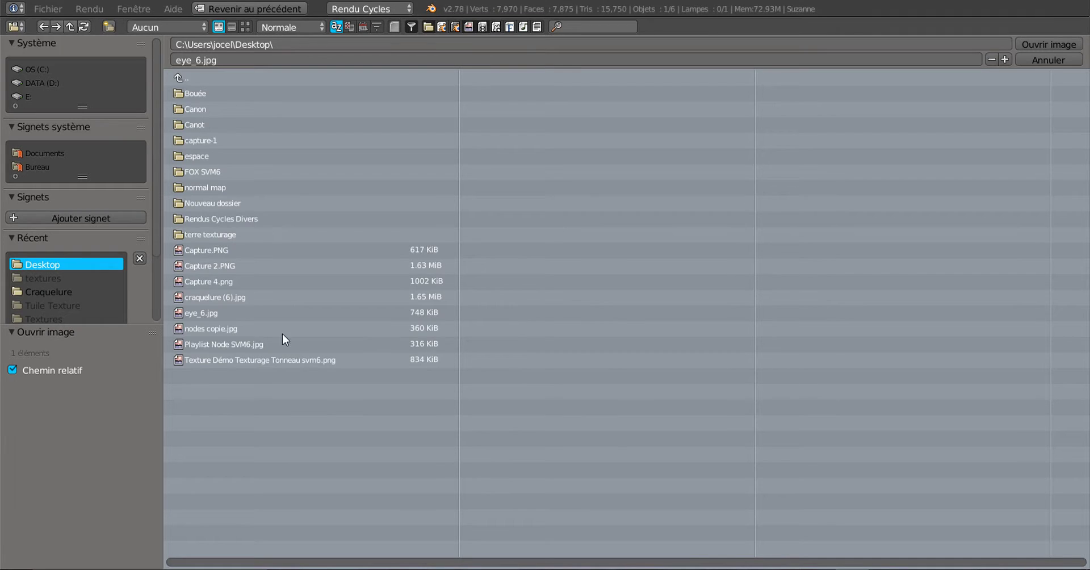
{"action": "scroll", "coordinate": [49, 288], "scroll_direction": "down", "scroll_amount": 3}
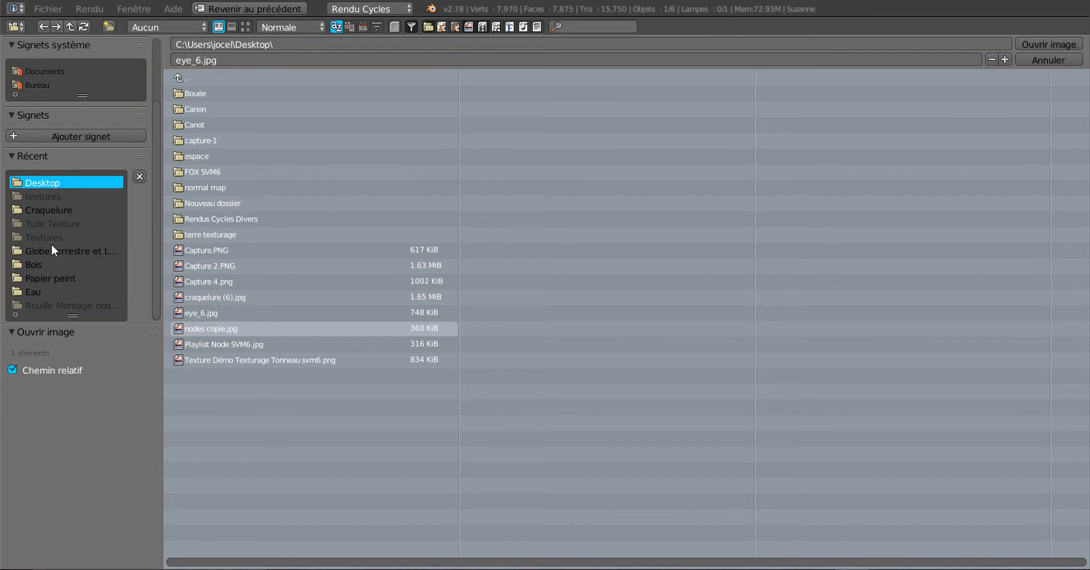
{"action": "left_click", "coordinate": [44, 209]}
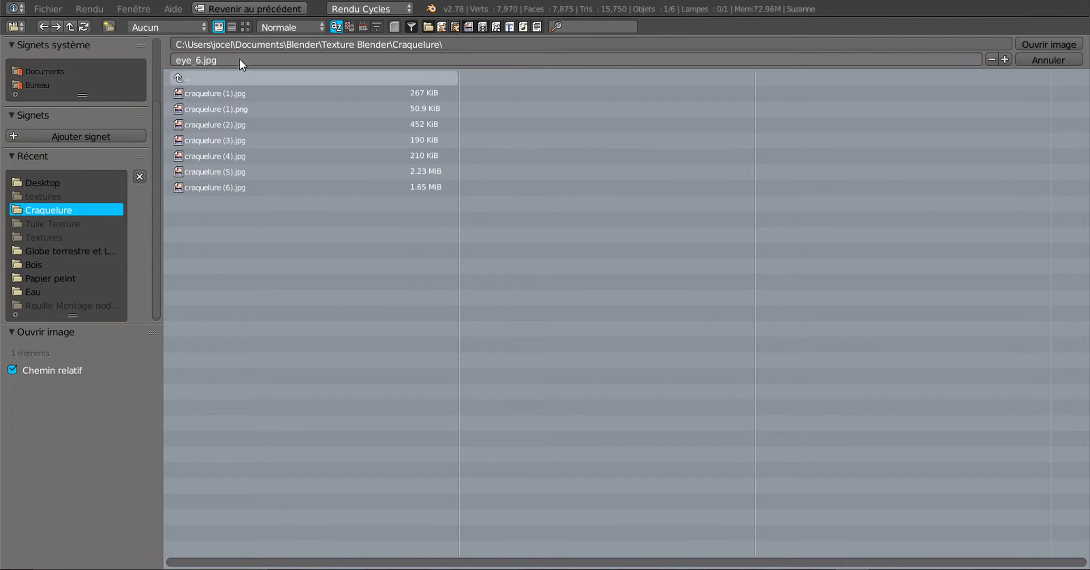
{"action": "left_click", "coordinate": [245, 26]}
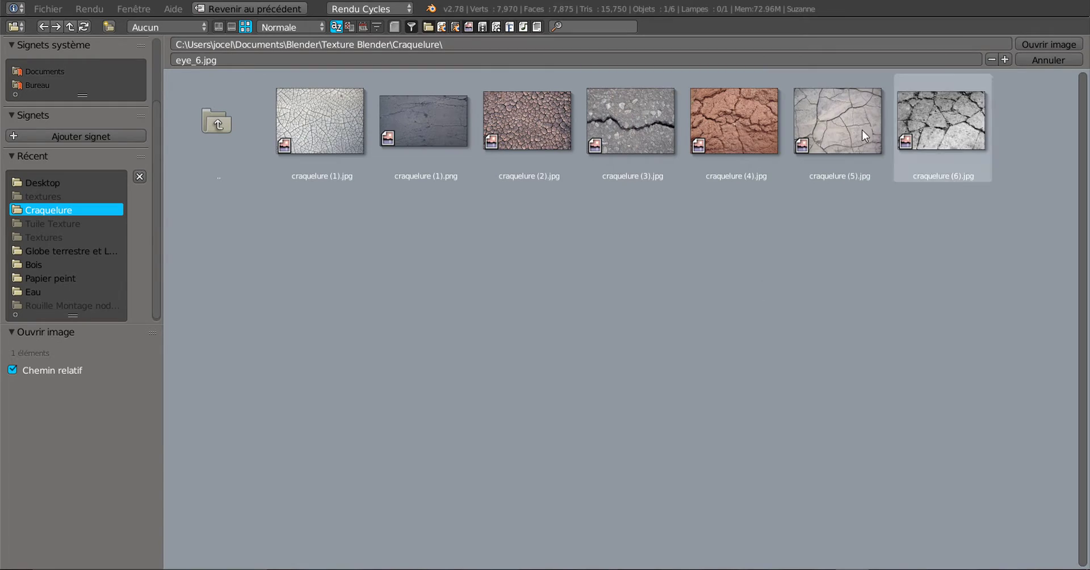
{"action": "left_click", "coordinate": [740, 124]}
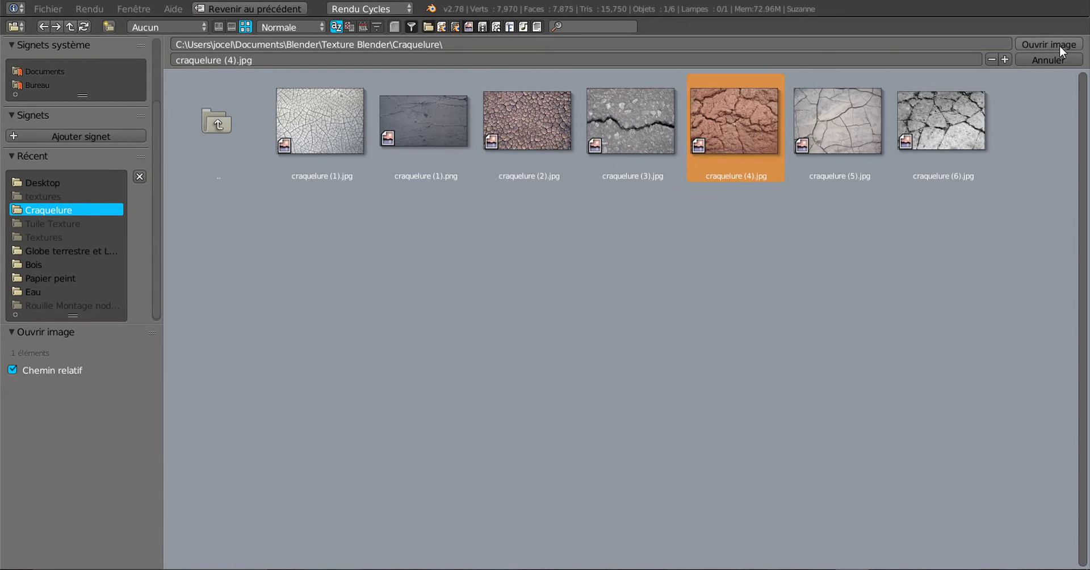
{"action": "left_click", "coordinate": [1060, 45]}
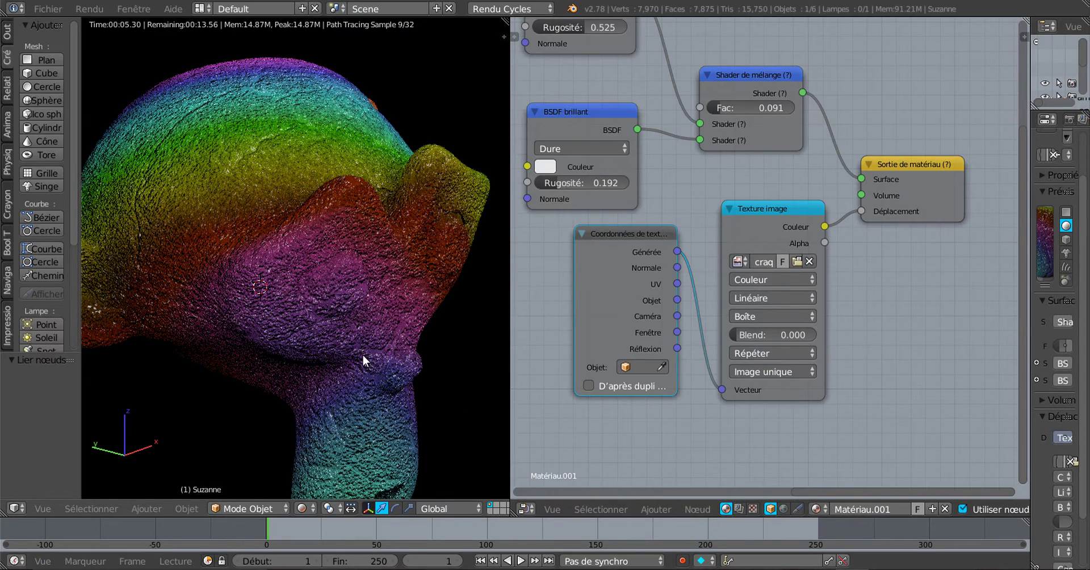
Swap the Texture image node's picture for craquelure (1).jpg from the Craquelure folder.
{"action": "middle_click_drag", "start_coordinate": [325, 381], "coordinate": [260, 384]}
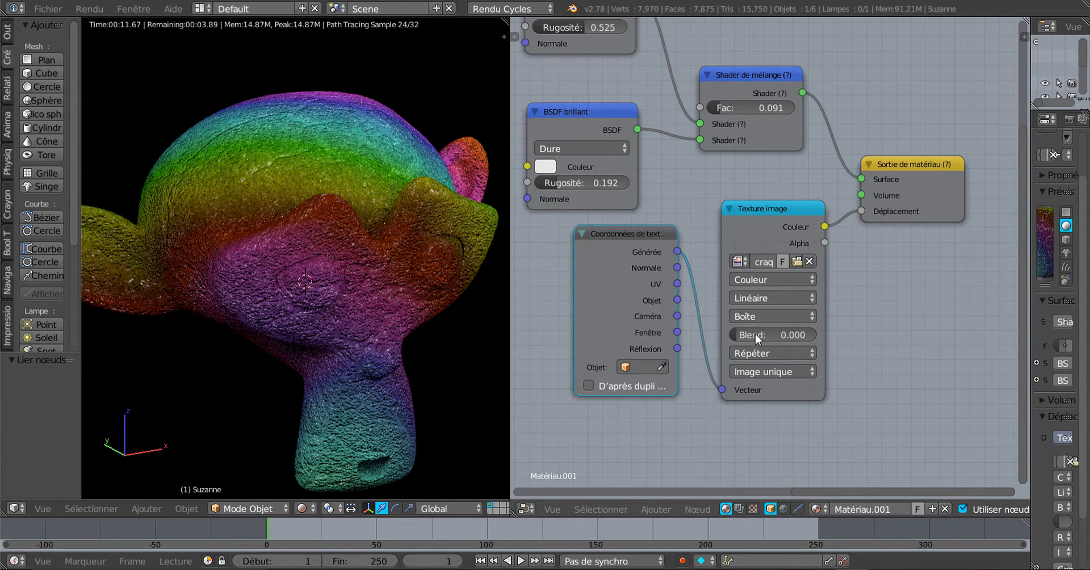
{"action": "left_click", "coordinate": [797, 262]}
{"action": "left_click", "coordinate": [246, 27]}
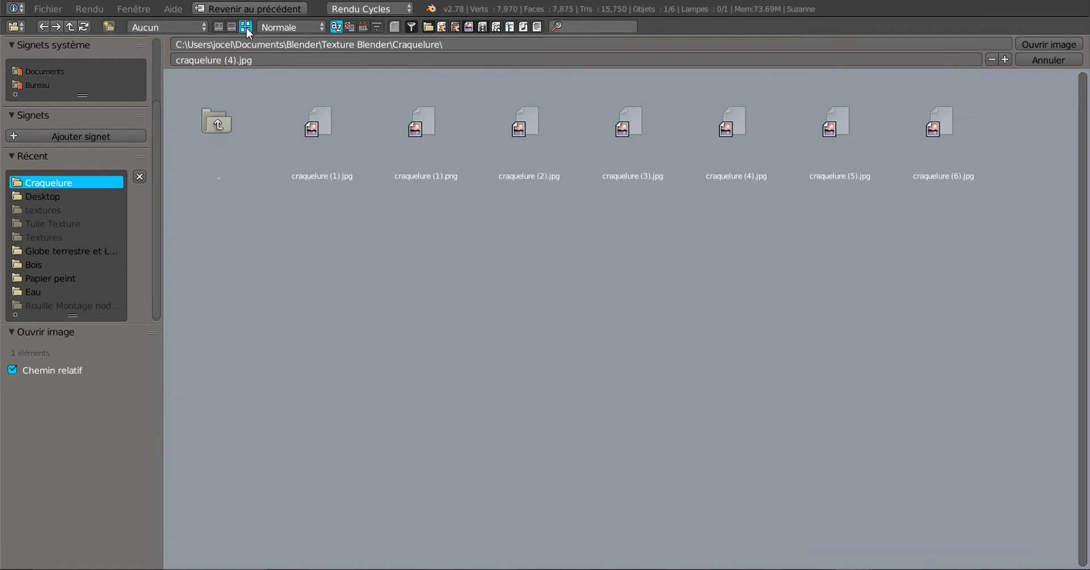
{"action": "left_click", "coordinate": [302, 119]}
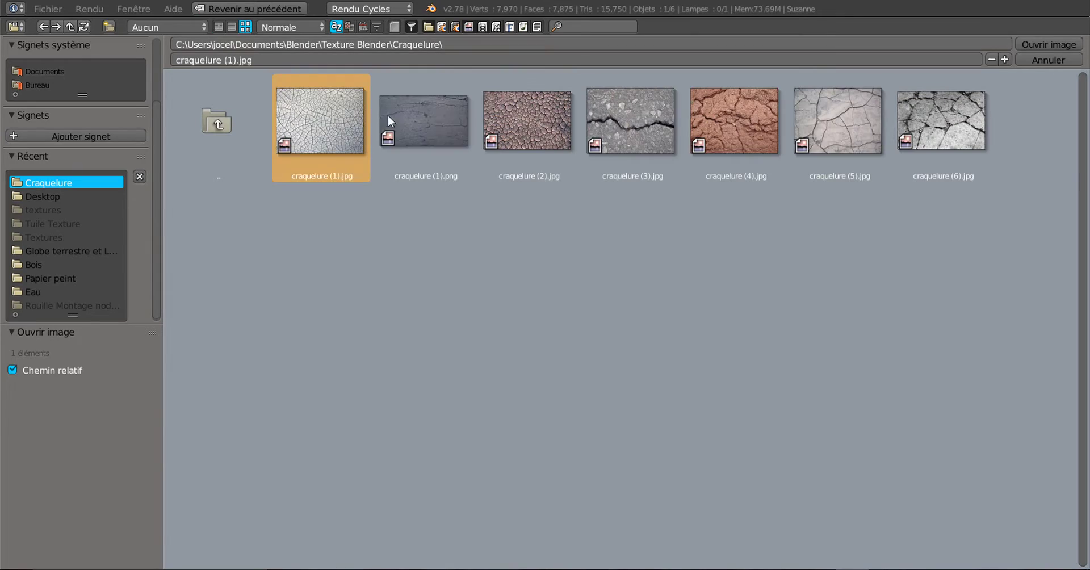
{"action": "left_click", "coordinate": [1048, 44]}
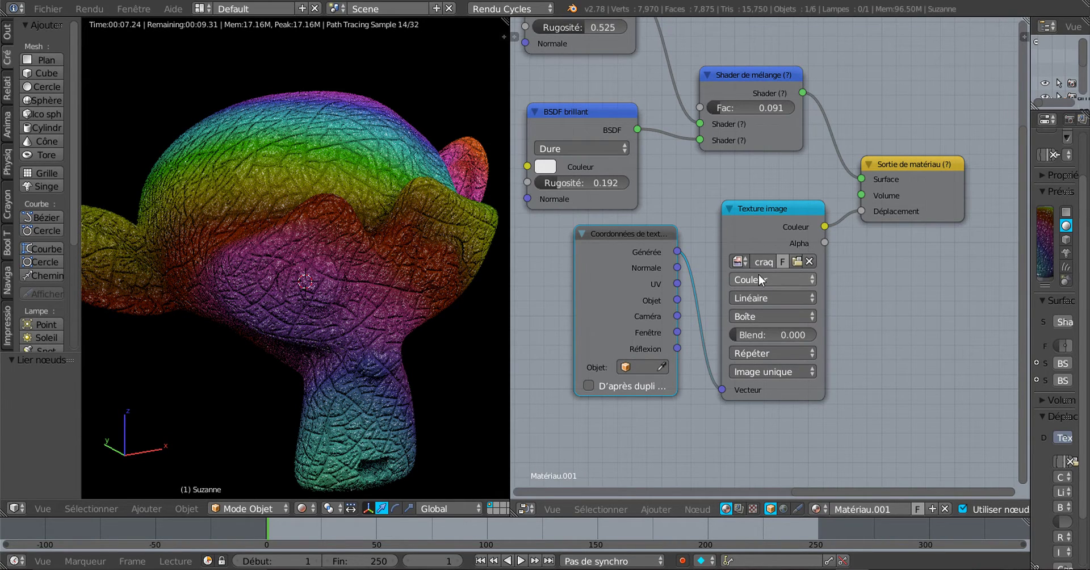
Load 707px-Mercator_projection_SW.bmp from the Globe terrestre et Lune folder into the Texture image node.
{"action": "left_click", "coordinate": [740, 261]}
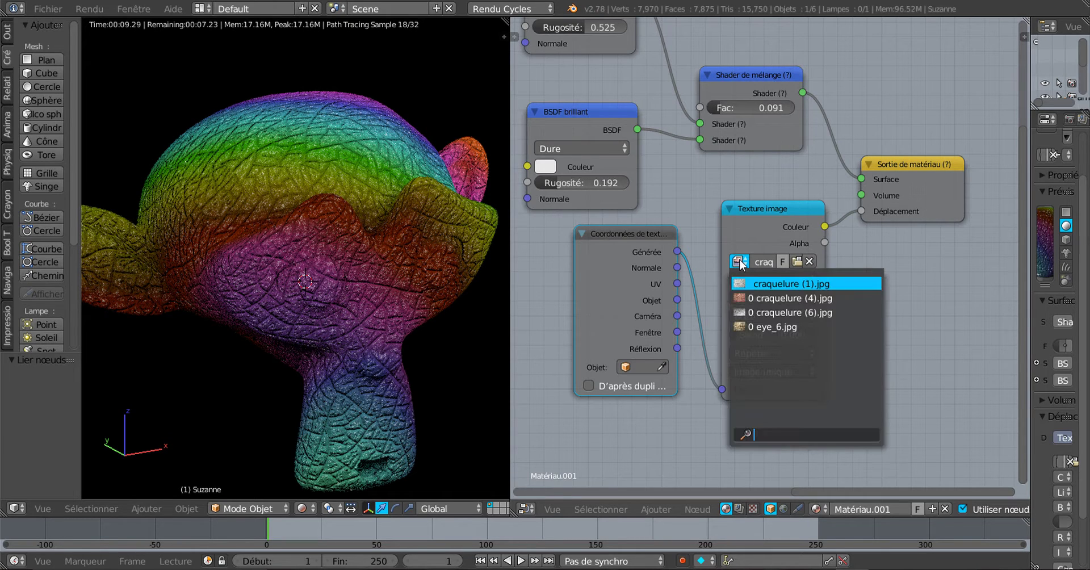
{"action": "left_click", "coordinate": [798, 261]}
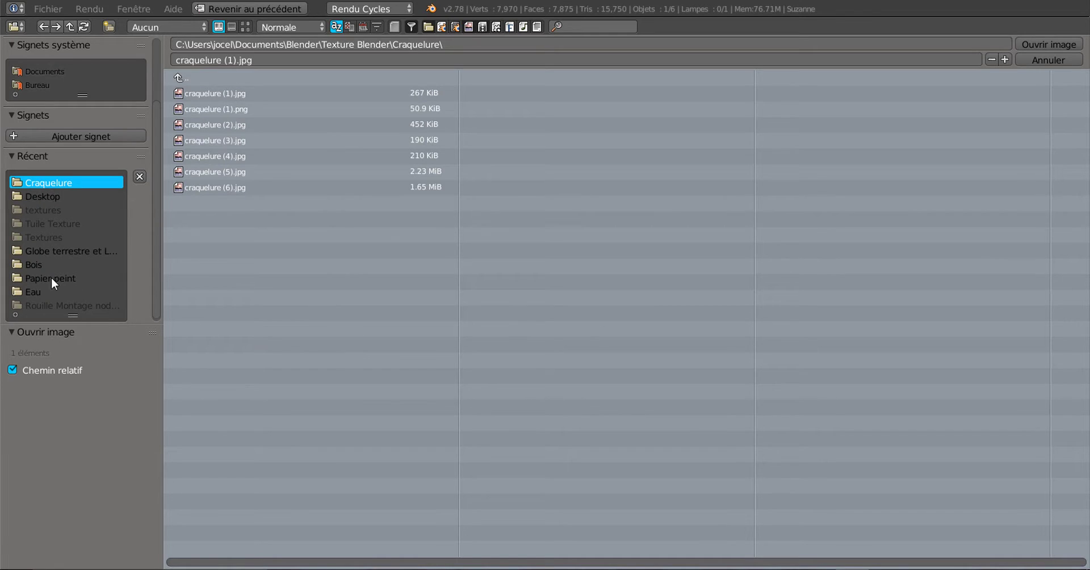
{"action": "left_click", "coordinate": [55, 251]}
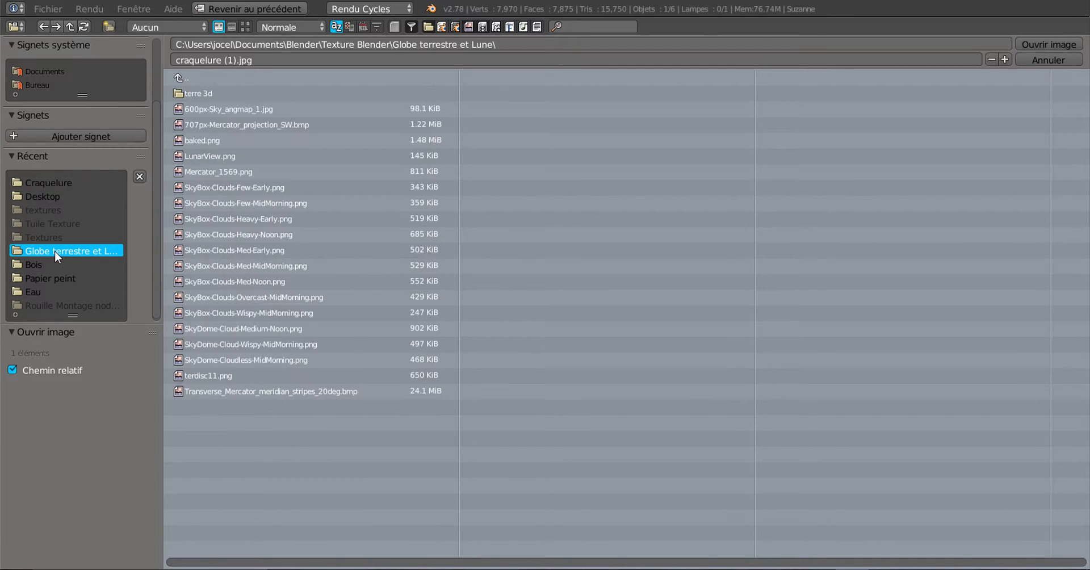
{"action": "left_click", "coordinate": [246, 25]}
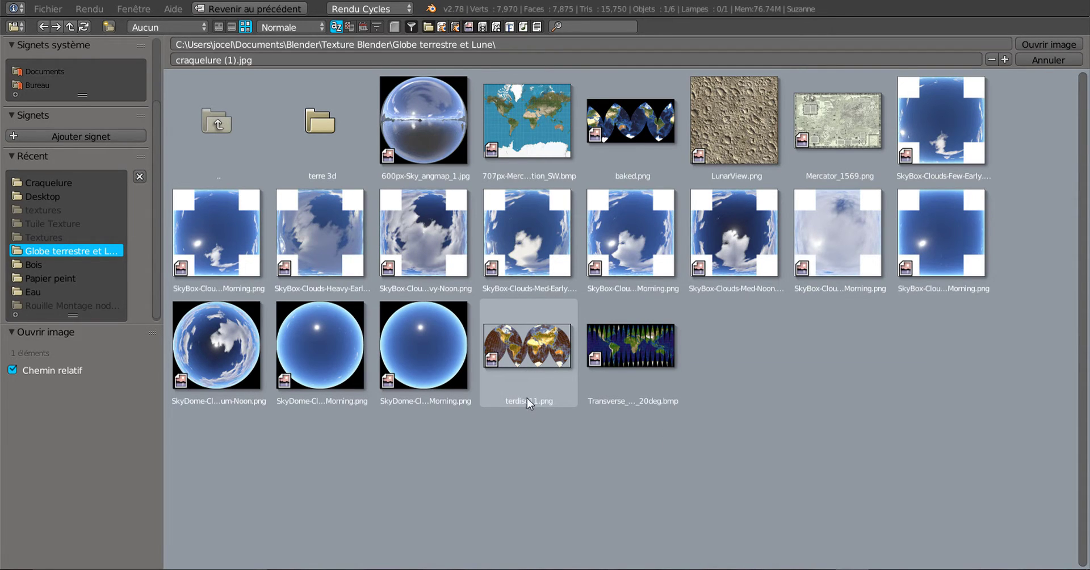
{"action": "left_click", "coordinate": [527, 121]}
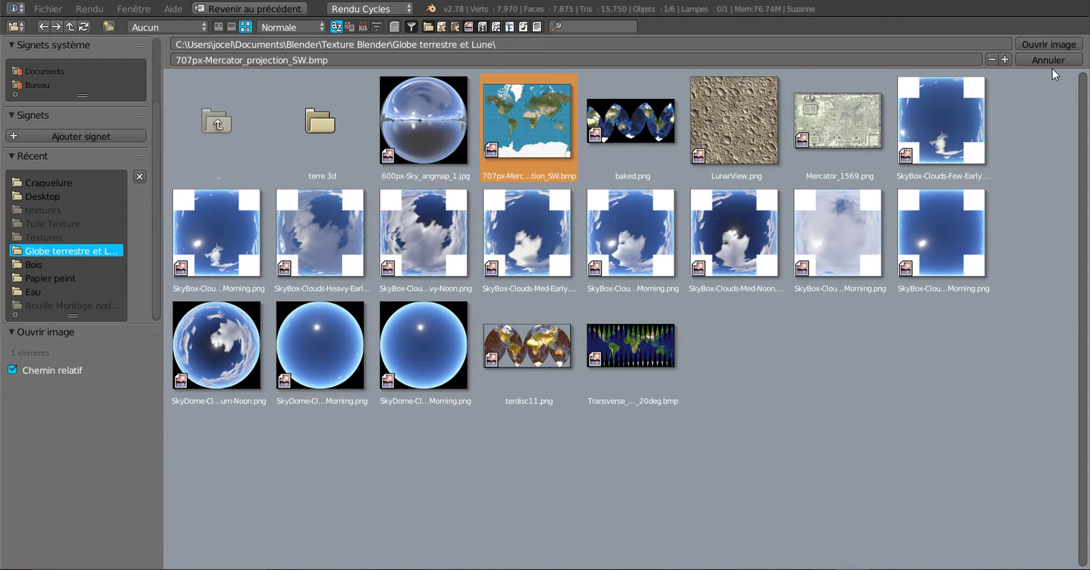
{"action": "left_click", "coordinate": [1050, 45]}
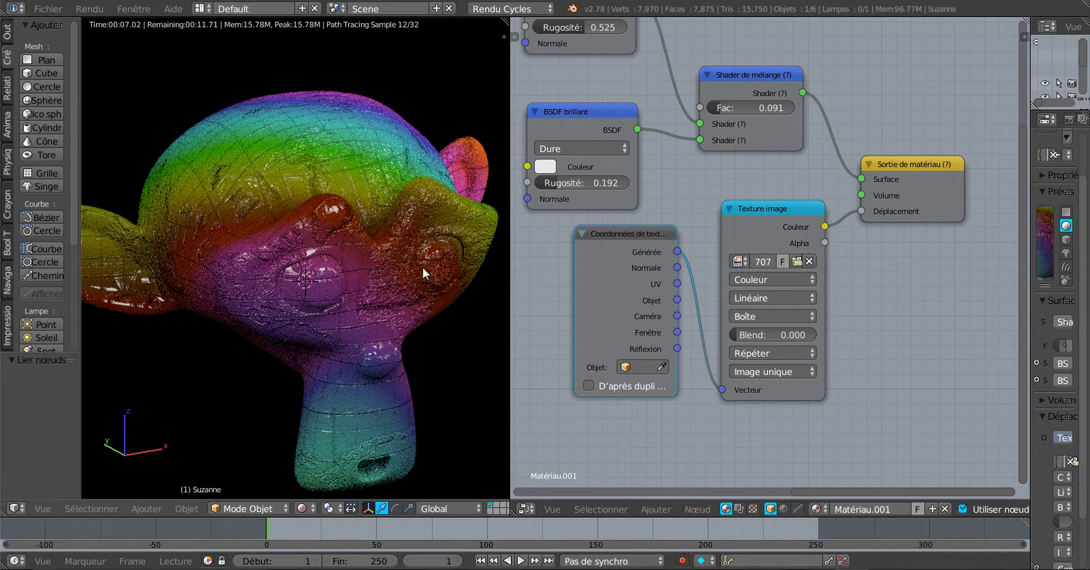
Replace the Mercator map in the Texture image node with LunarView.png from the same folder.
{"action": "left_click", "coordinate": [798, 261]}
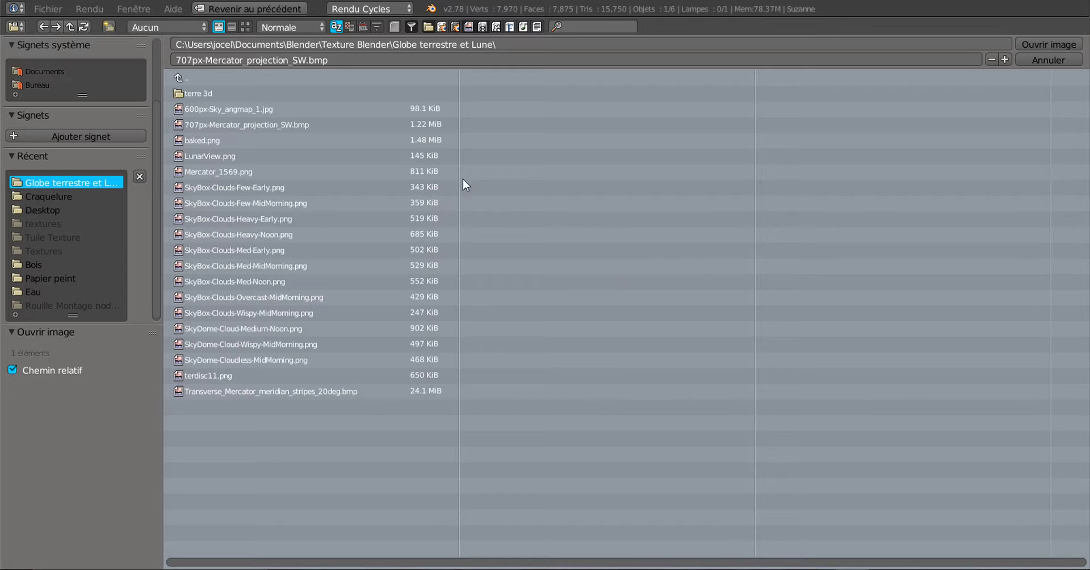
{"action": "left_click", "coordinate": [246, 27]}
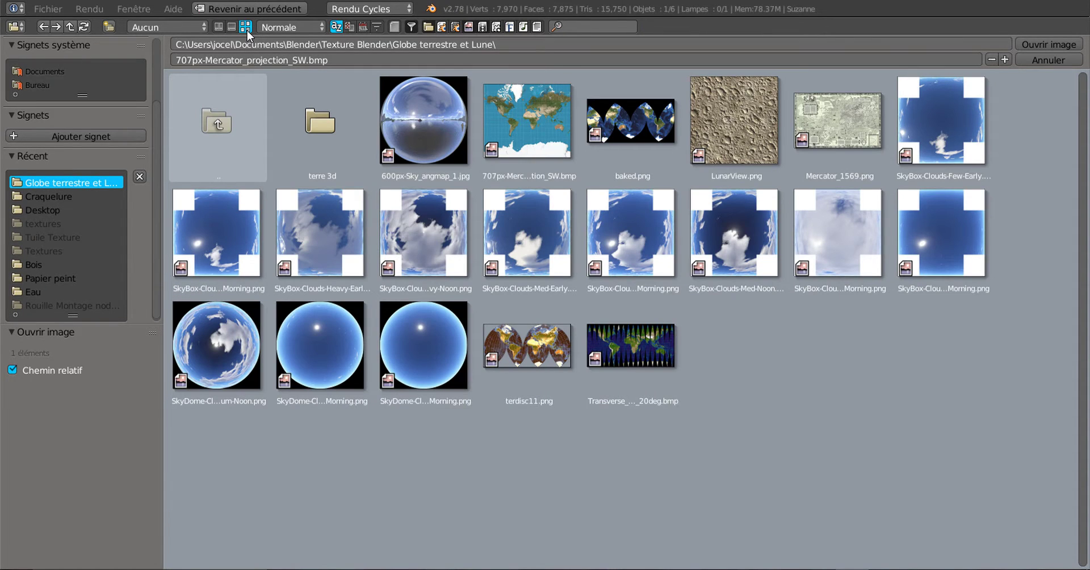
{"action": "left_click", "coordinate": [731, 102]}
{"action": "left_click", "coordinate": [1049, 45]}
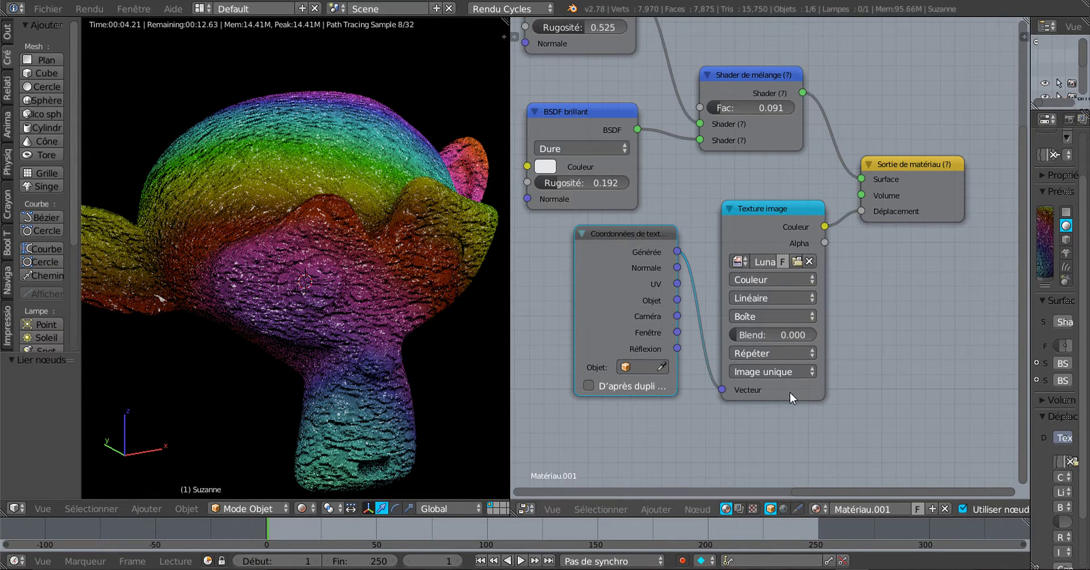
Switch the Texture image projection to Plat, then to Sphère, to compare their effect on Suzanne's relief.
{"action": "scroll", "coordinate": [881, 359], "scroll_direction": "up", "scroll_amount": 1}
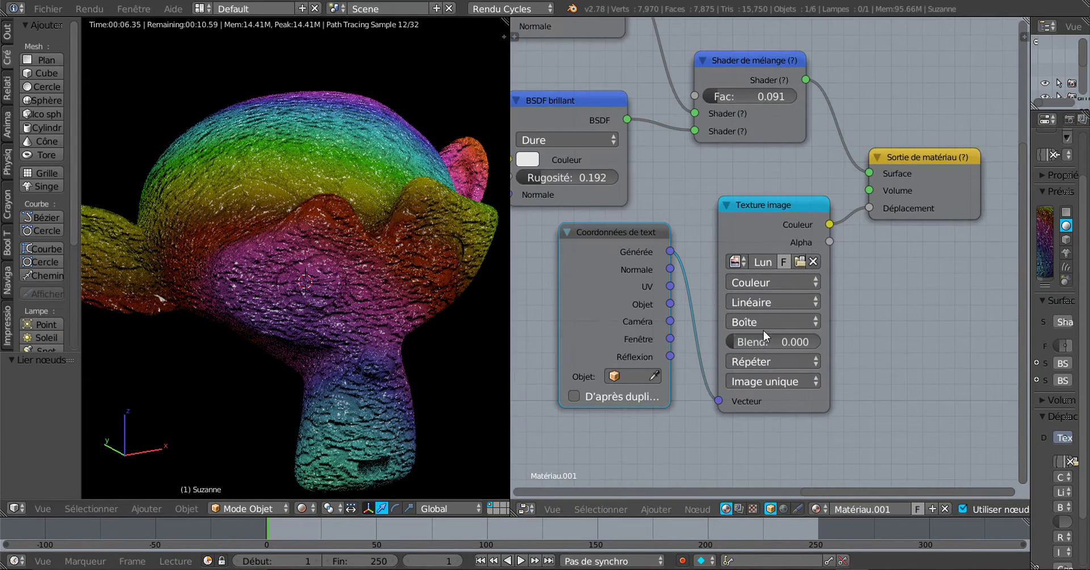
{"action": "left_click", "coordinate": [764, 327]}
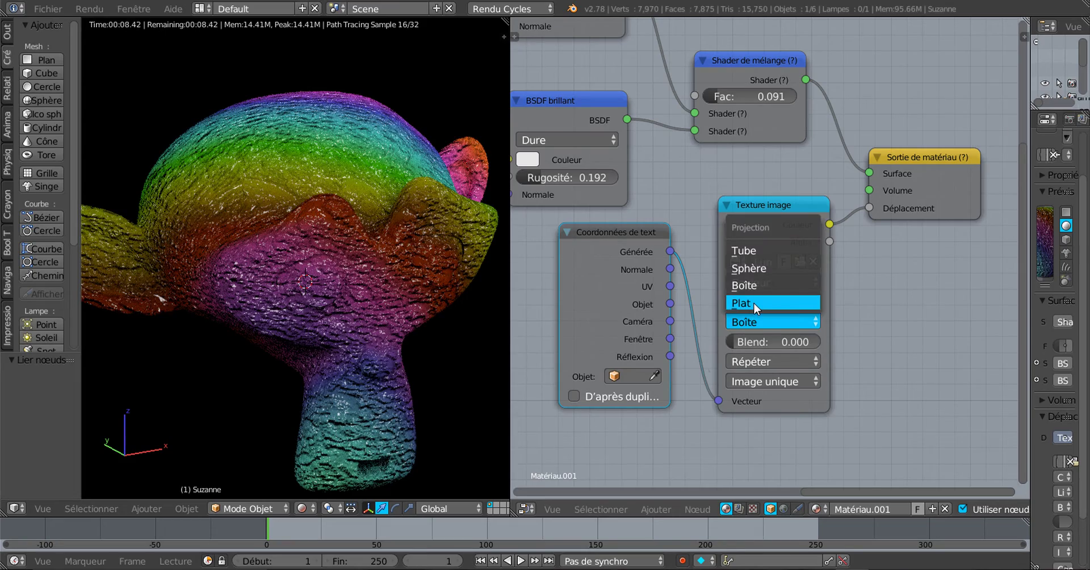
{"action": "left_click", "coordinate": [754, 302]}
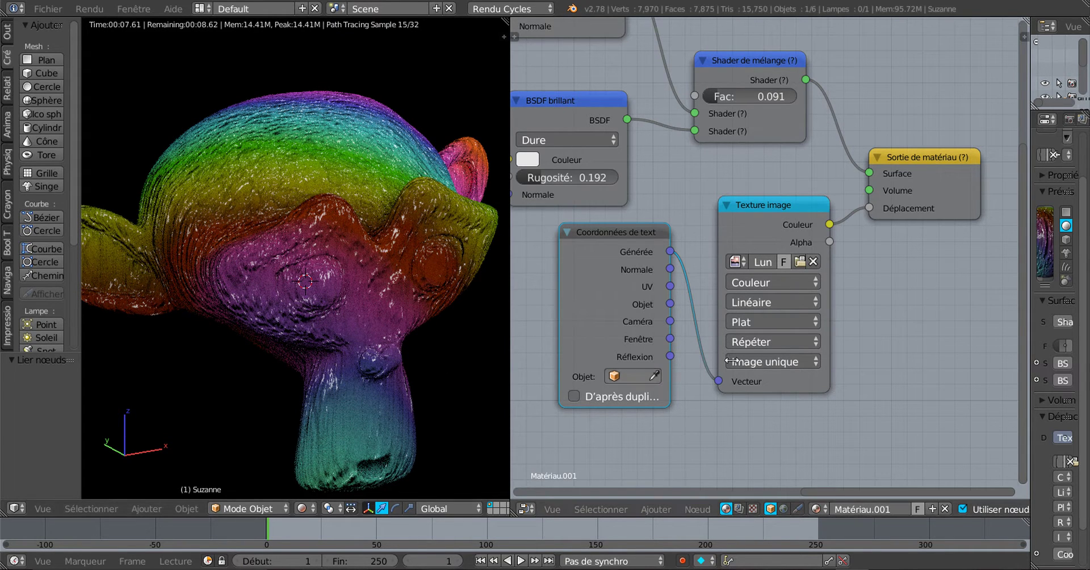
{"action": "left_click", "coordinate": [759, 324]}
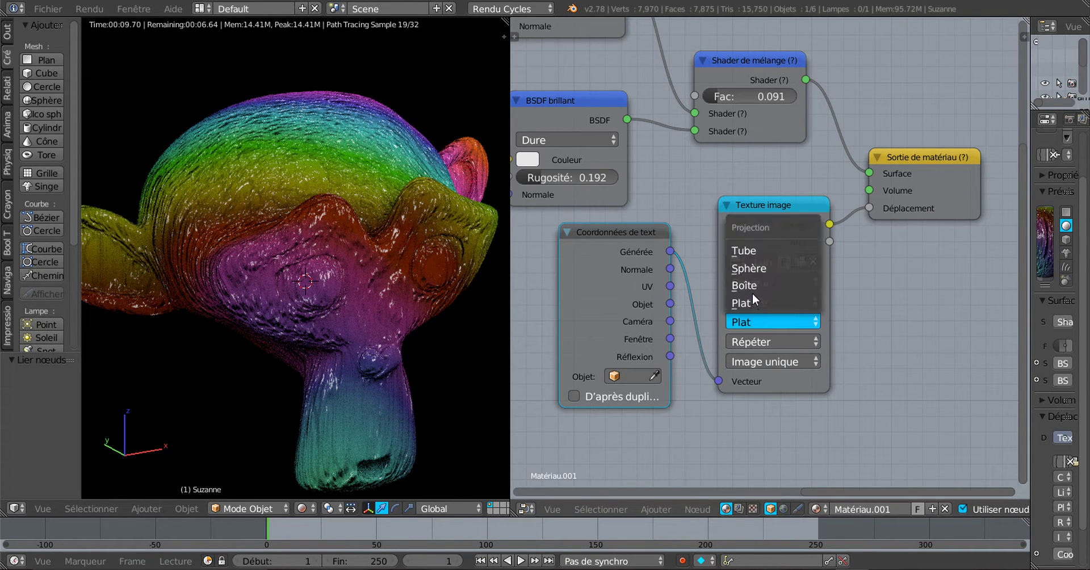
{"action": "left_click", "coordinate": [755, 270]}
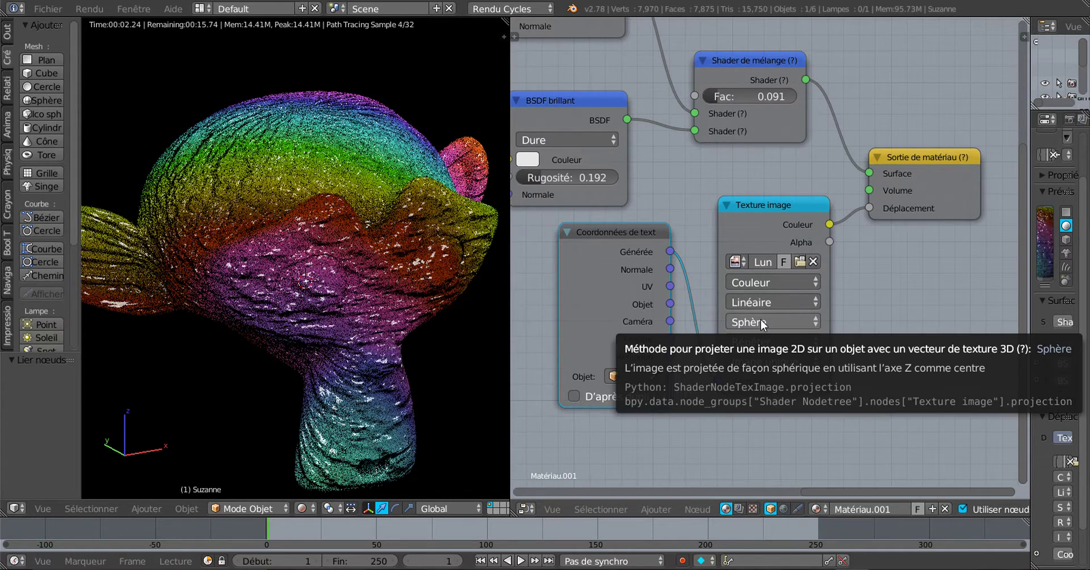
Switch the Texture image projection from Sphère to Tube and nudge the node slightly.
{"action": "left_click", "coordinate": [761, 320]}
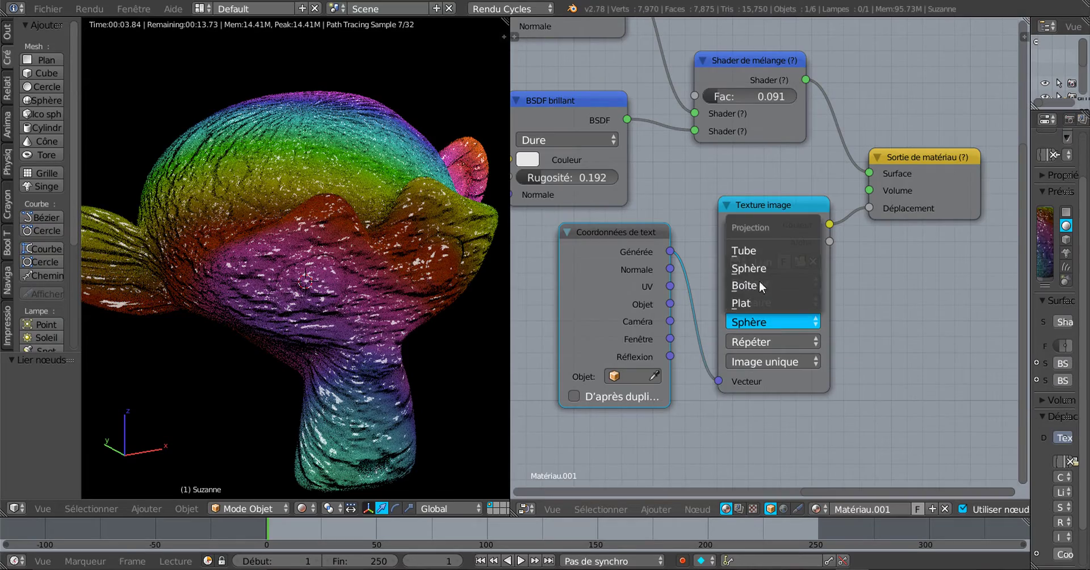
{"action": "left_click", "coordinate": [757, 251]}
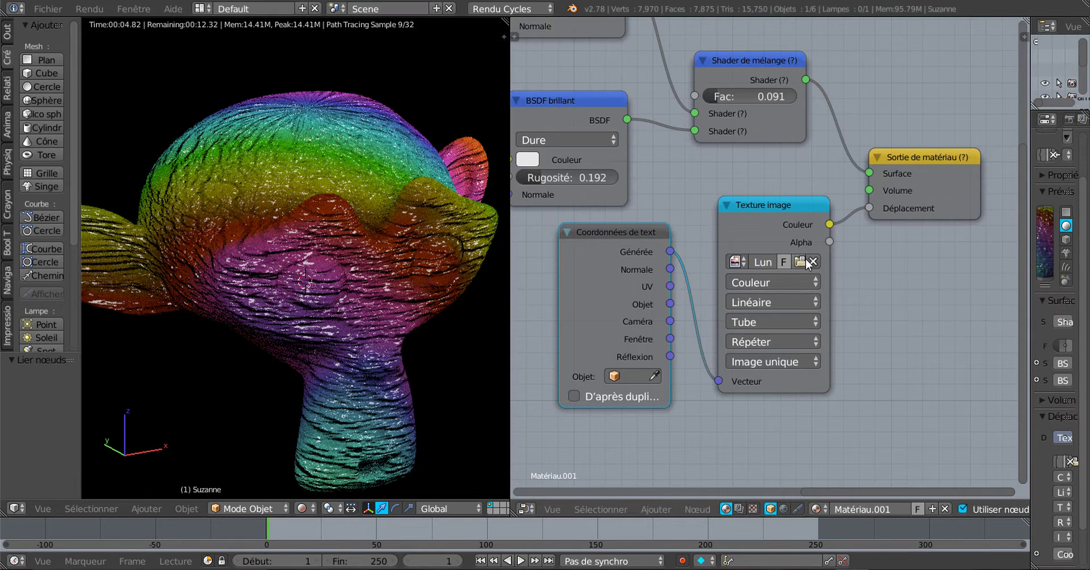
{"action": "left_click_drag", "start_coordinate": [783, 210], "coordinate": [774, 214]}
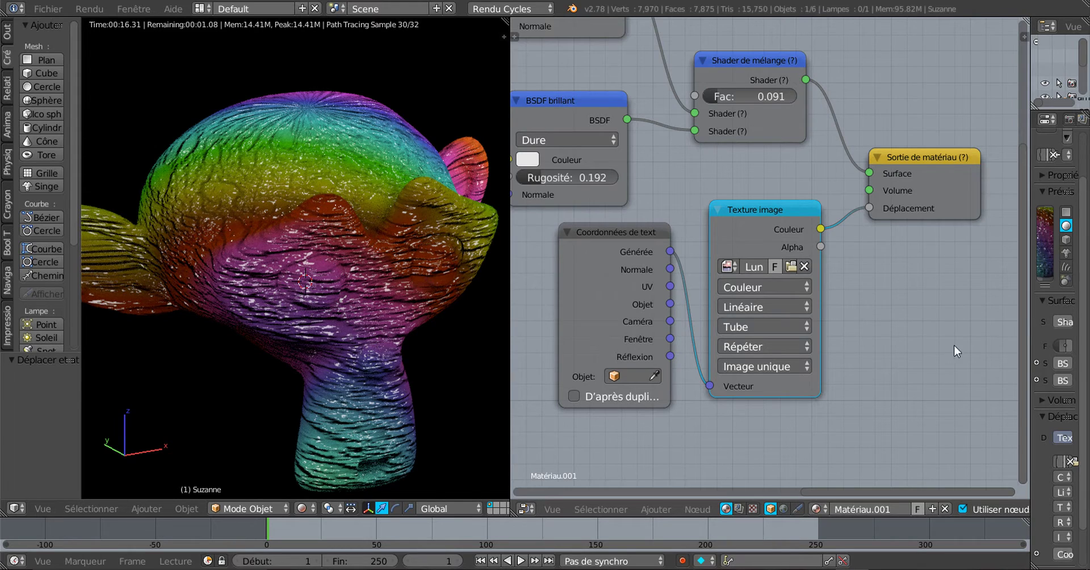
Disconnect the Texture image from the Déplacement input of the material output and shift the unused BSDF Toon node aside.
{"action": "scroll", "coordinate": [870, 376], "scroll_direction": "down", "scroll_amount": 3}
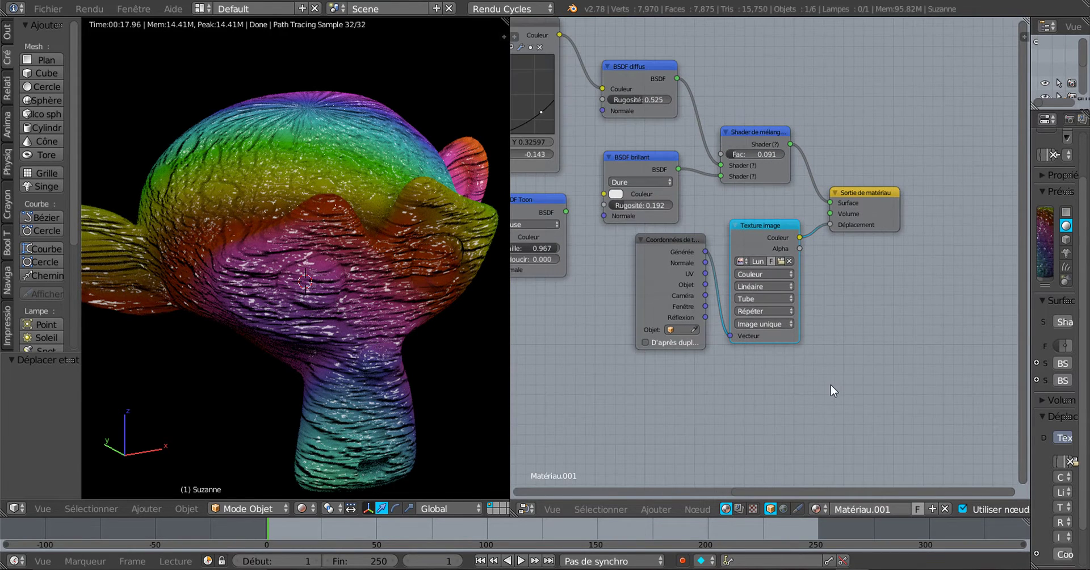
{"action": "scroll", "coordinate": [830, 385], "scroll_direction": "down", "scroll_amount": 2}
{"action": "middle_click_drag", "start_coordinate": [855, 382], "coordinate": [957, 404]}
{"action": "scroll", "coordinate": [844, 382], "scroll_direction": "down", "scroll_amount": 2}
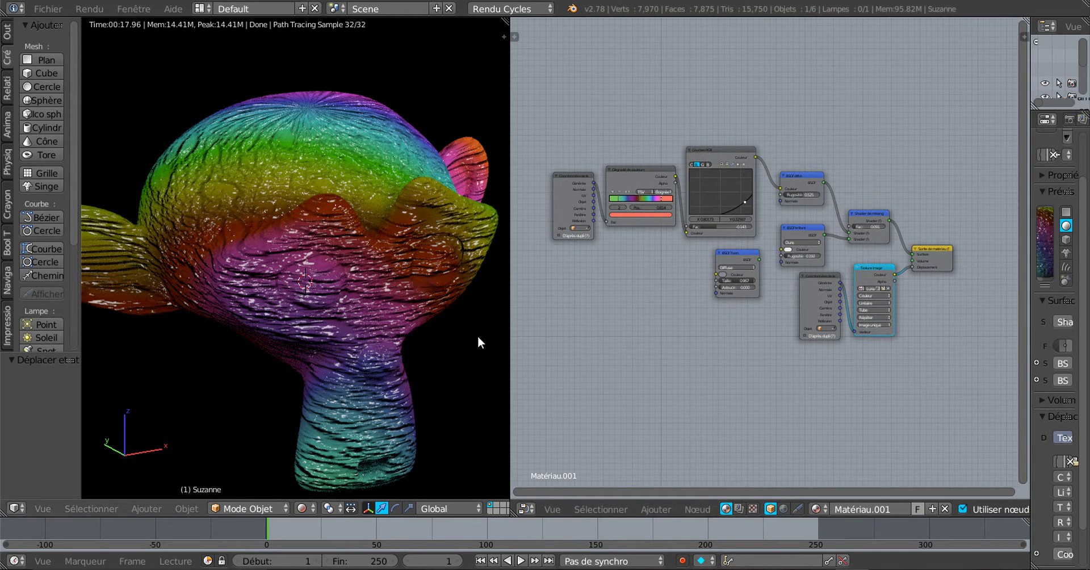
{"action": "scroll", "coordinate": [671, 360], "scroll_direction": "up", "scroll_amount": 2}
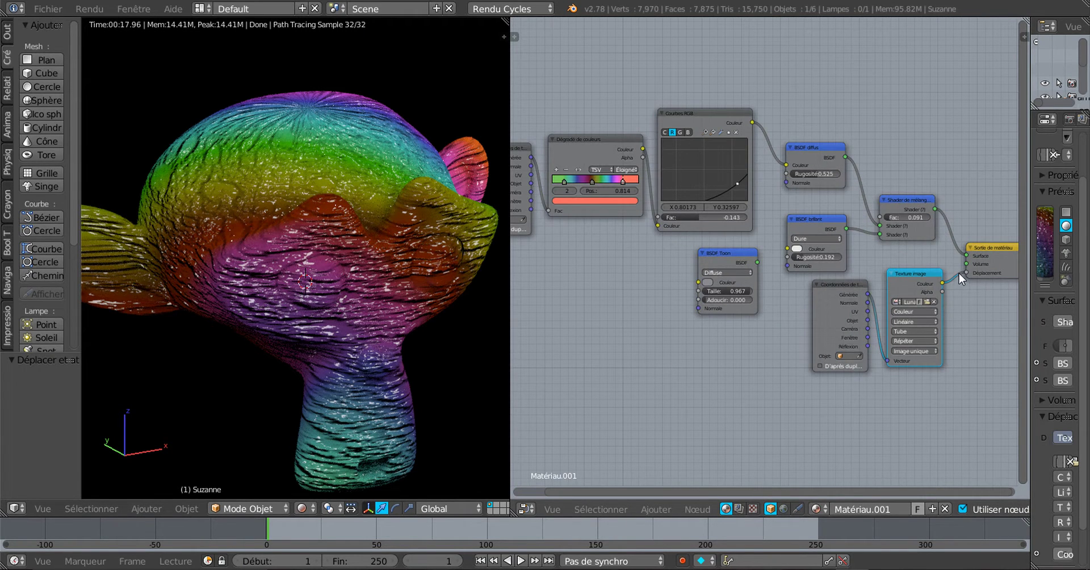
{"action": "left_click_drag", "start_coordinate": [966, 273], "coordinate": [687, 267]}
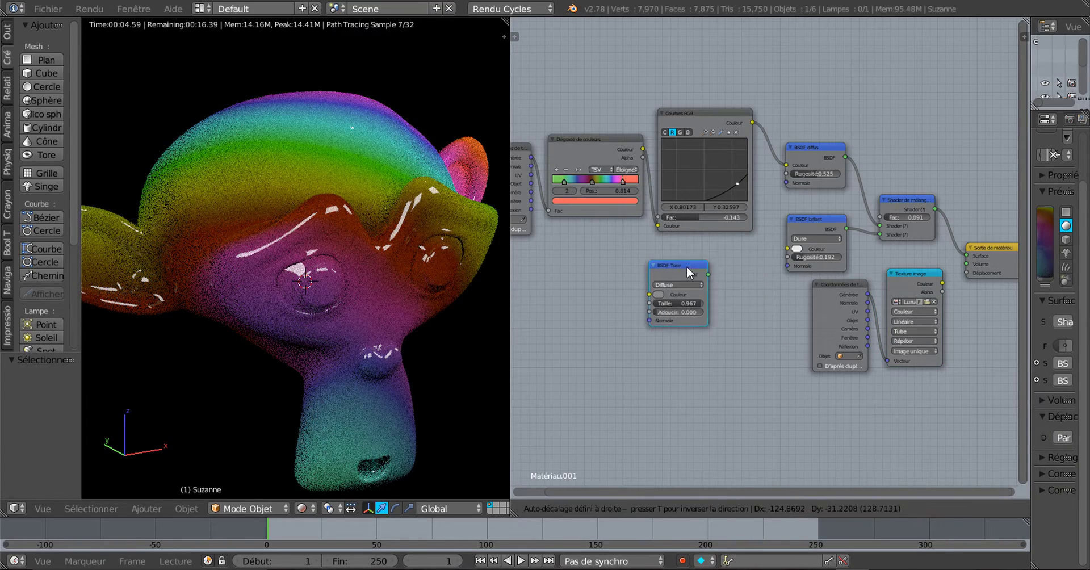
Delete the texture coordinates node that feeds the Texture image, along with the Texture image node itself.
{"action": "scroll", "coordinate": [756, 336], "scroll_direction": "up", "scroll_amount": 2}
{"action": "middle_click_drag", "start_coordinate": [786, 340], "coordinate": [676, 332]}
{"action": "scroll", "coordinate": [765, 298], "scroll_direction": "up", "scroll_amount": 1}
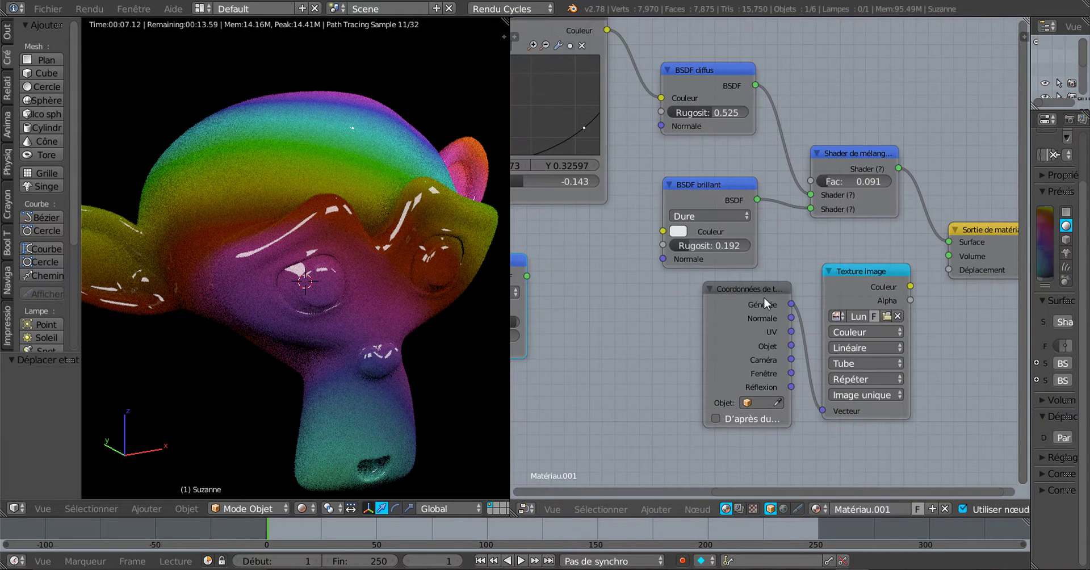
{"action": "left_click", "coordinate": [763, 293]}
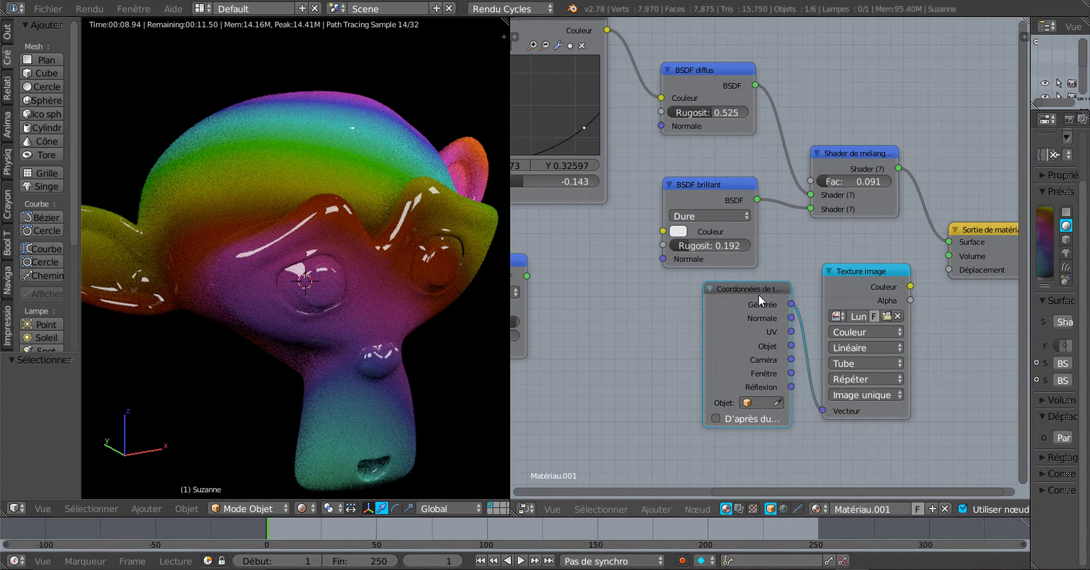
{"action": "key", "text": "x"}
{"action": "left_click", "coordinate": [881, 285]}
{"action": "key", "text": "x"}
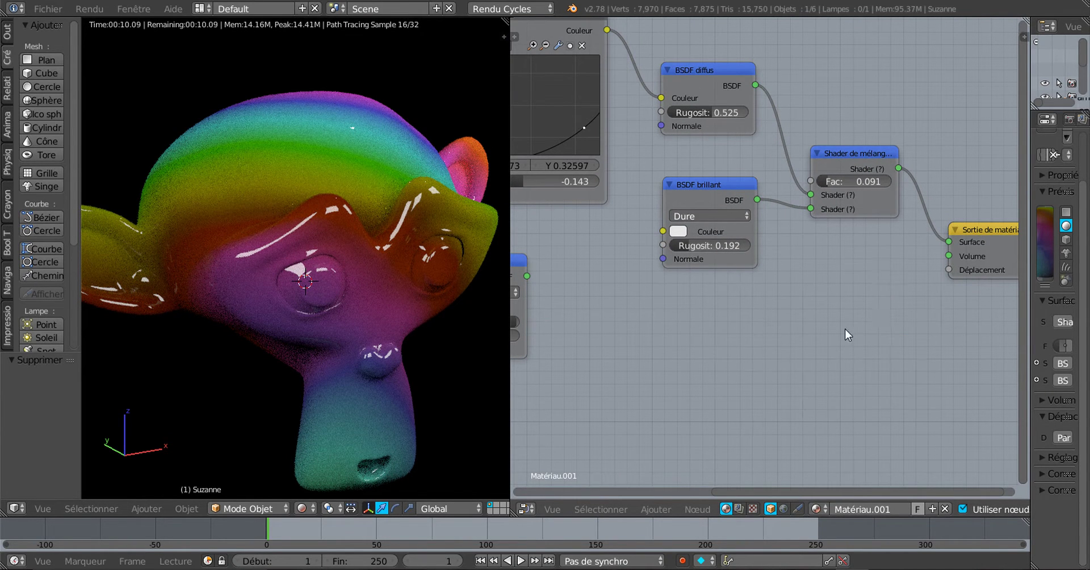
{"action": "left_click", "coordinate": [663, 509]}
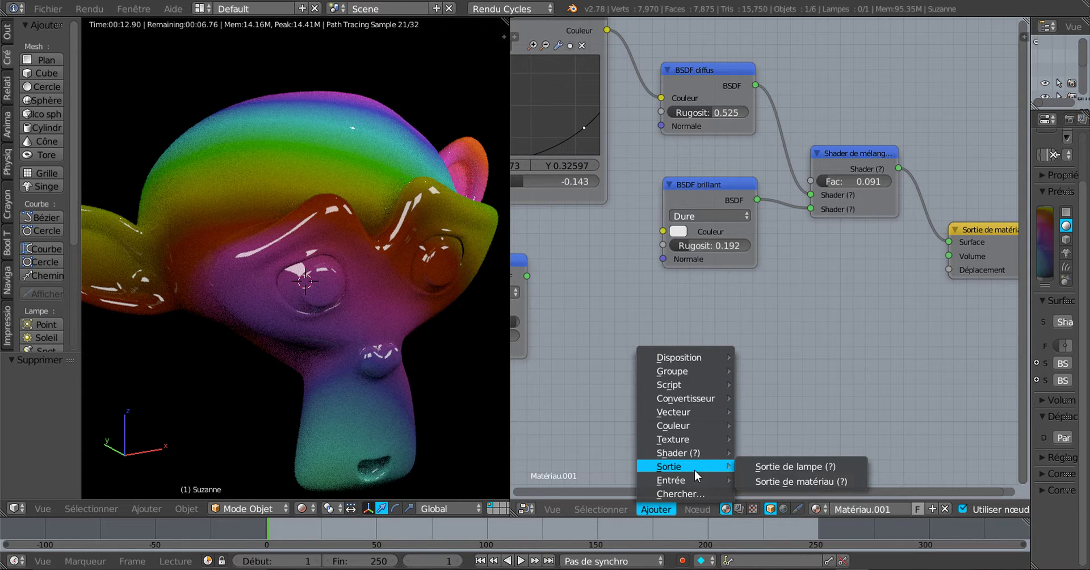
{"action": "mouse_move", "coordinate": [694, 454]}
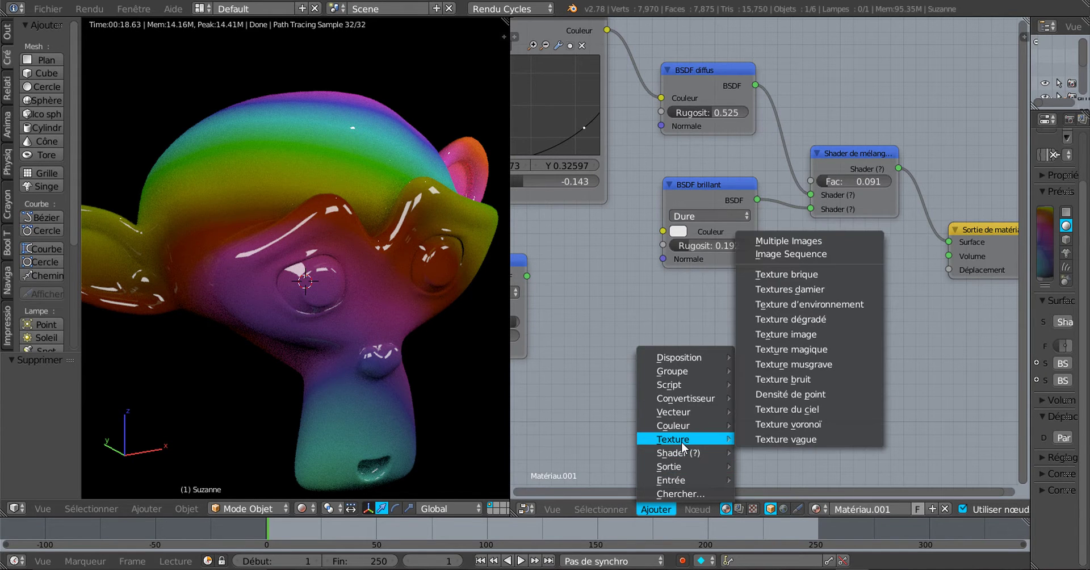
{"action": "left_click", "coordinate": [796, 394]}
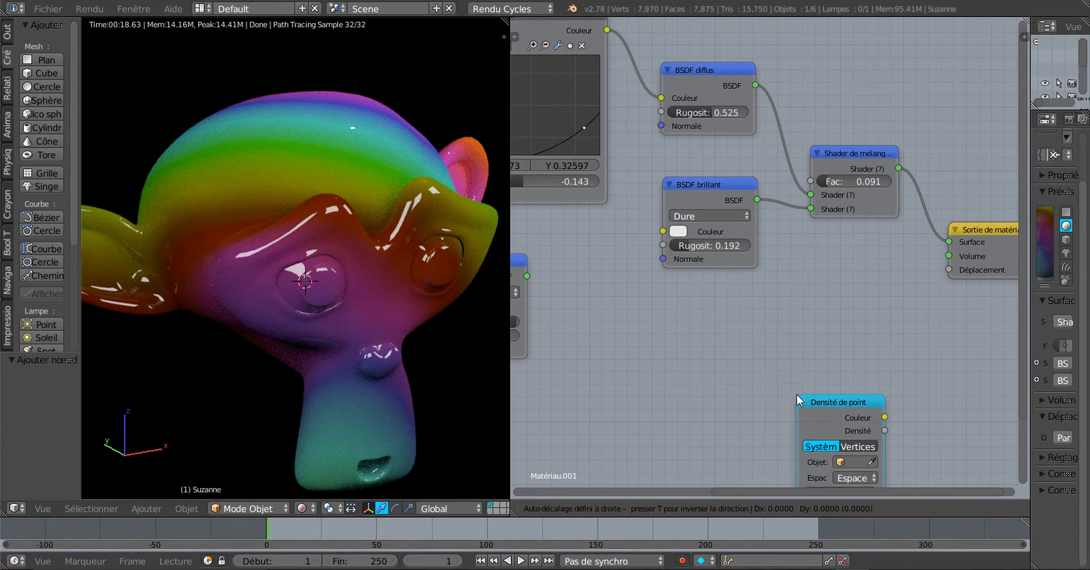
{"action": "left_click", "coordinate": [695, 277]}
{"action": "key", "text": "x"}
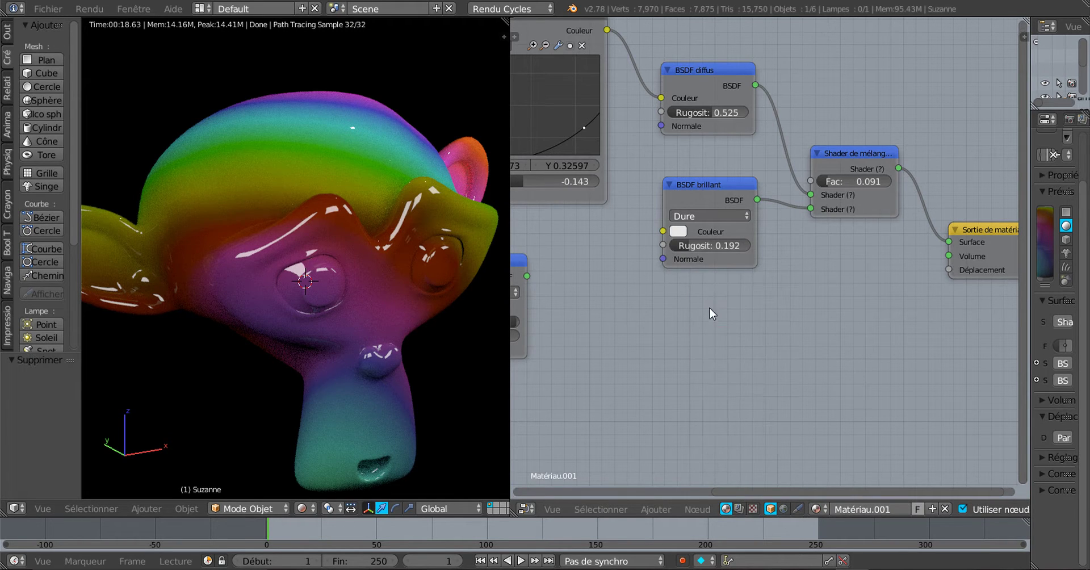
Add a Texture musgrave node below the Shader de mélange and connect its Couleur output to the material output's Déplacement.
{"action": "left_click", "coordinate": [656, 509]}
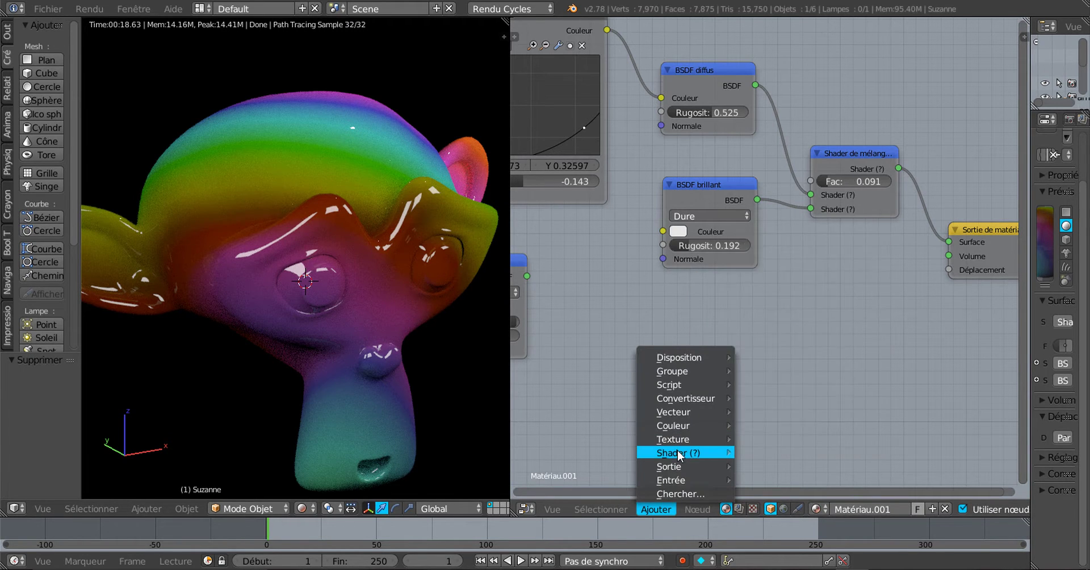
{"action": "mouse_move", "coordinate": [682, 468]}
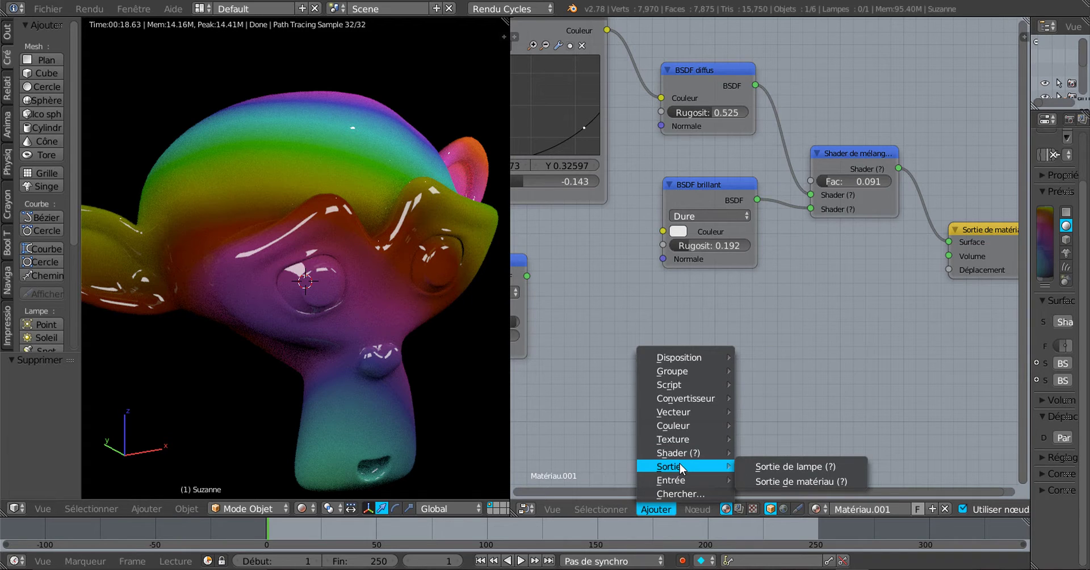
{"action": "mouse_move", "coordinate": [686, 437]}
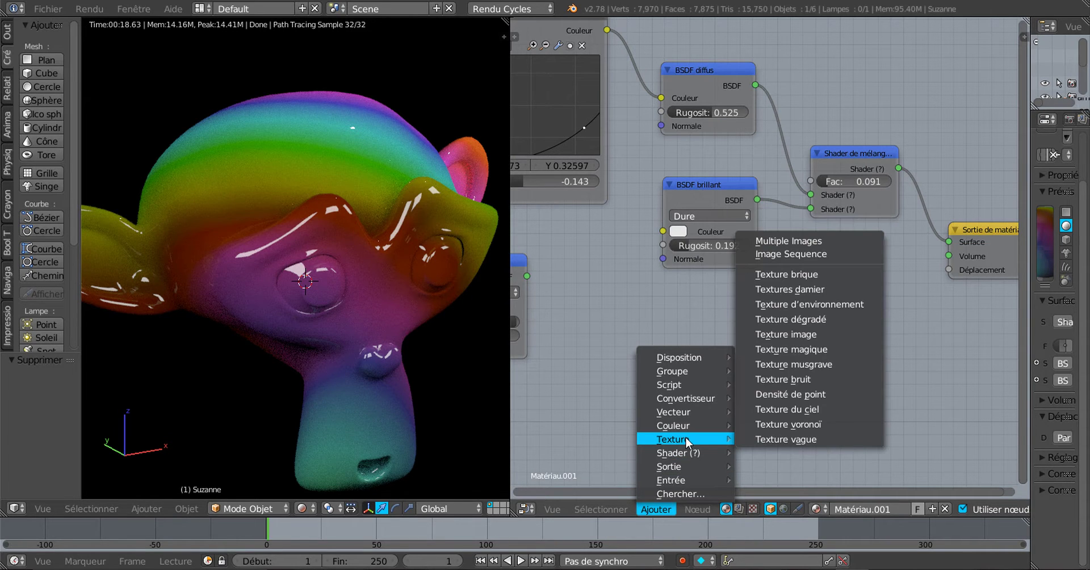
{"action": "left_click", "coordinate": [795, 363]}
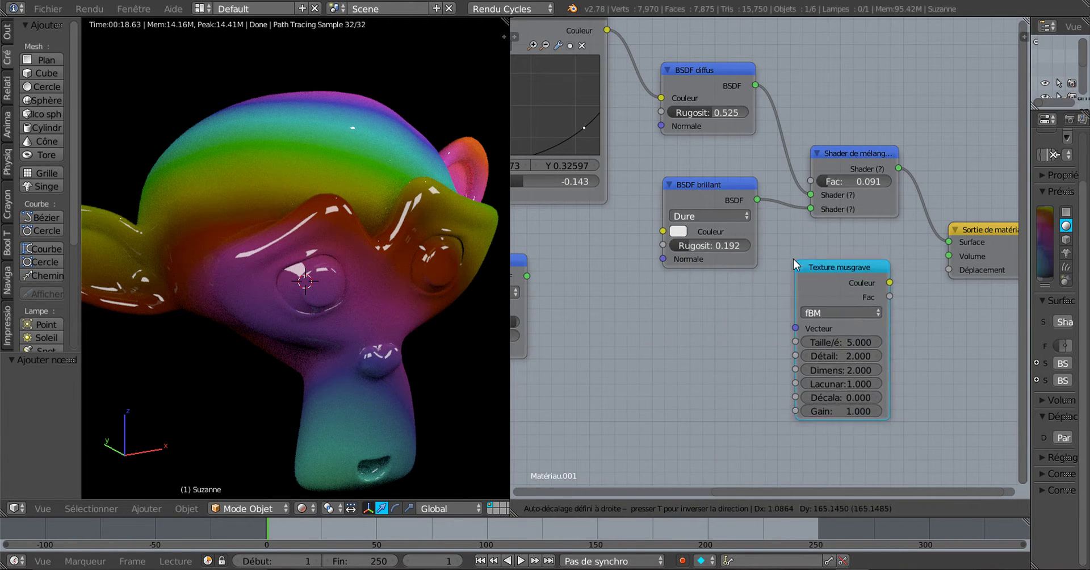
{"action": "left_click", "coordinate": [794, 261]}
{"action": "left_click_drag", "start_coordinate": [889, 280], "coordinate": [947, 270]}
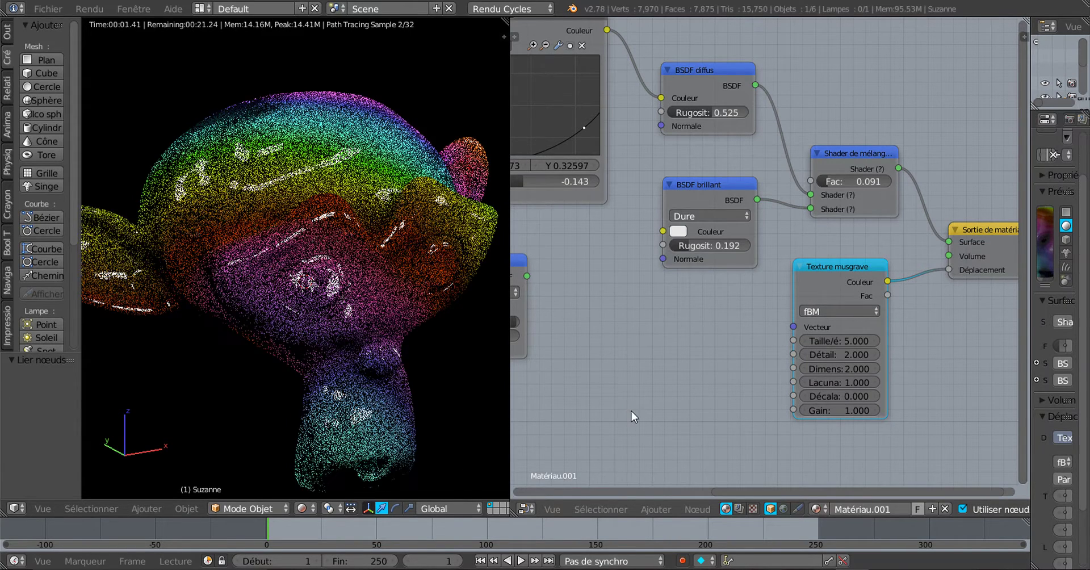
Set the Texture musgrave to Multi-fractal strié with Taille/échelle 9.800, Détail 8.000, Décalage 1.200 and Gain 3.400.
{"action": "scroll", "coordinate": [629, 415], "scroll_direction": "up", "scroll_amount": 3}
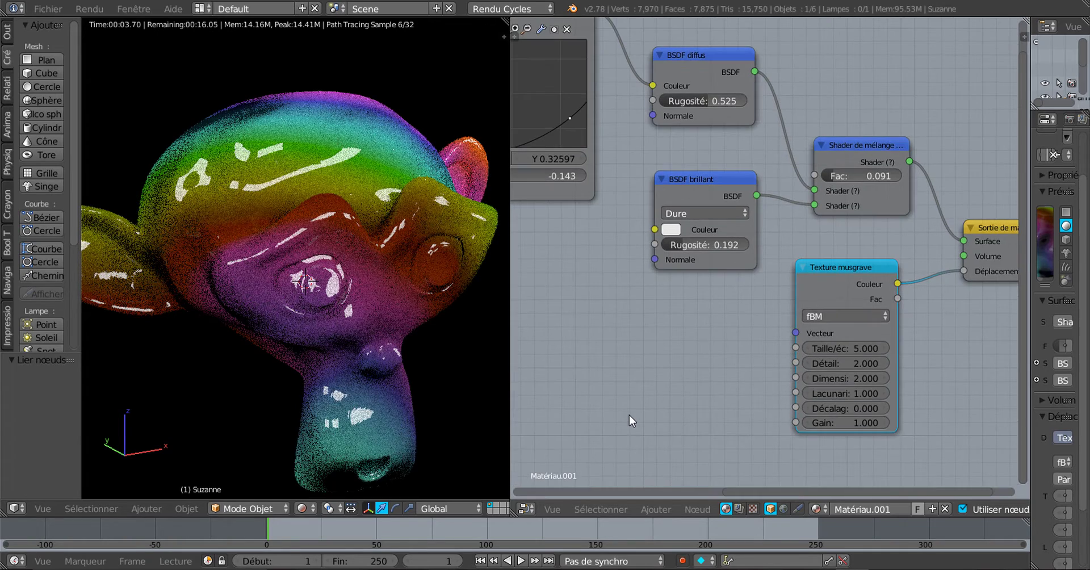
{"action": "scroll", "coordinate": [721, 392], "scroll_direction": "up", "scroll_amount": 1}
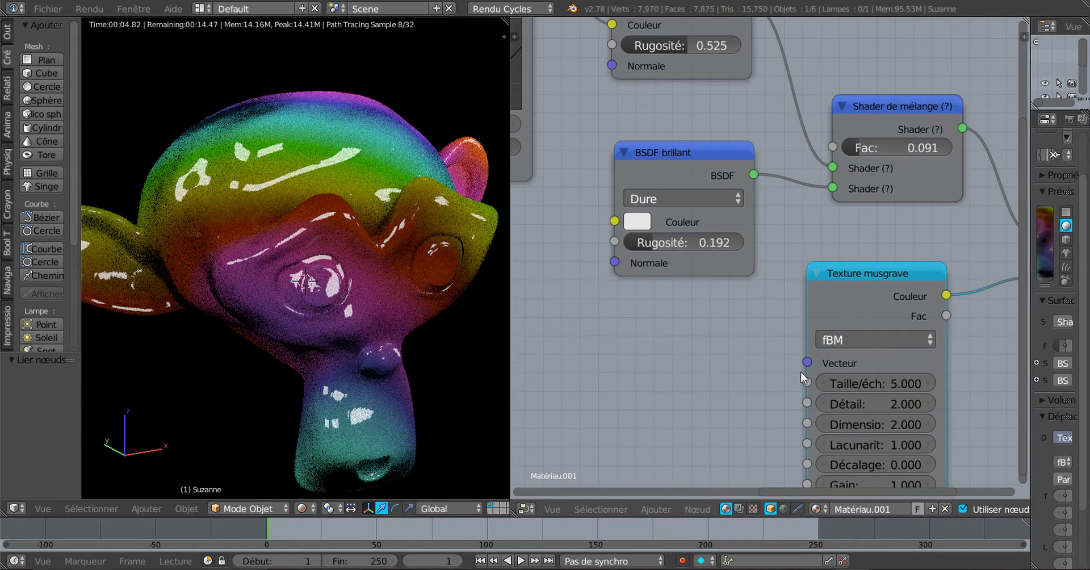
{"action": "left_click", "coordinate": [873, 339]}
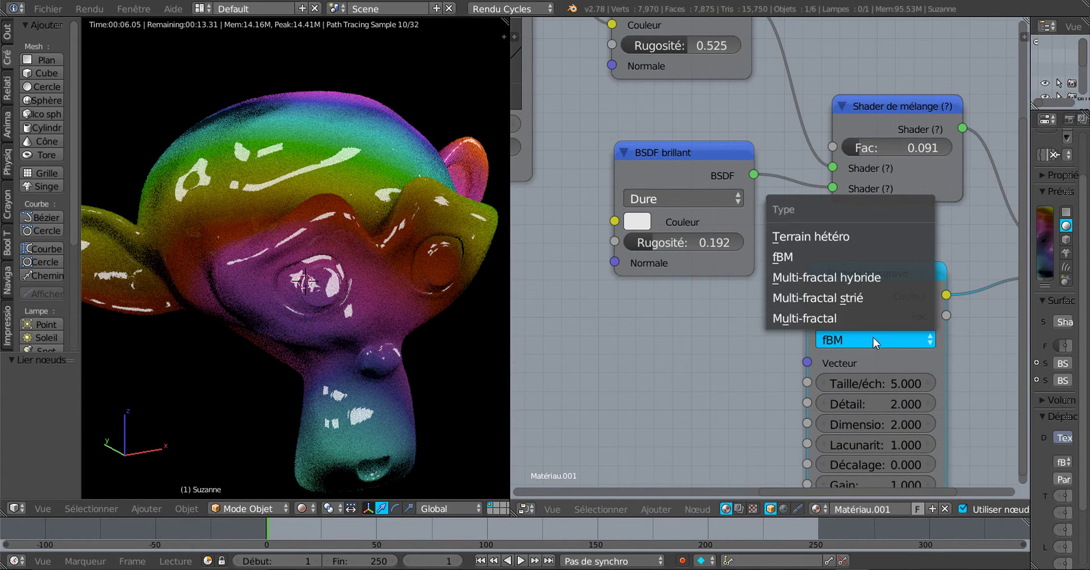
{"action": "left_click", "coordinate": [841, 299]}
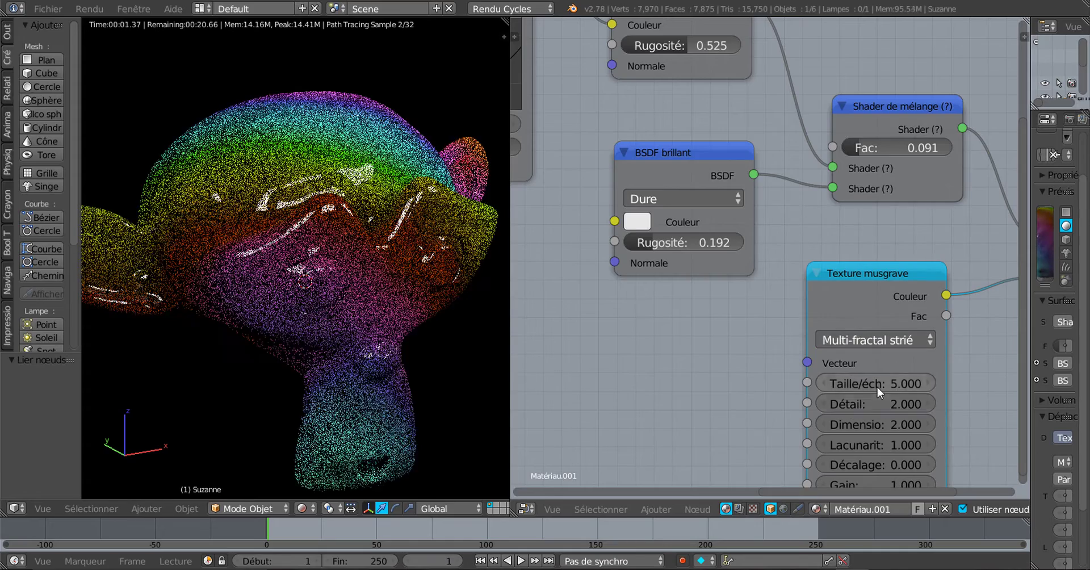
{"action": "left_click_drag", "start_coordinate": [877, 388], "coordinate": [866, 427]}
{"action": "scroll", "coordinate": [850, 432], "scroll_direction": "down", "scroll_amount": 1}
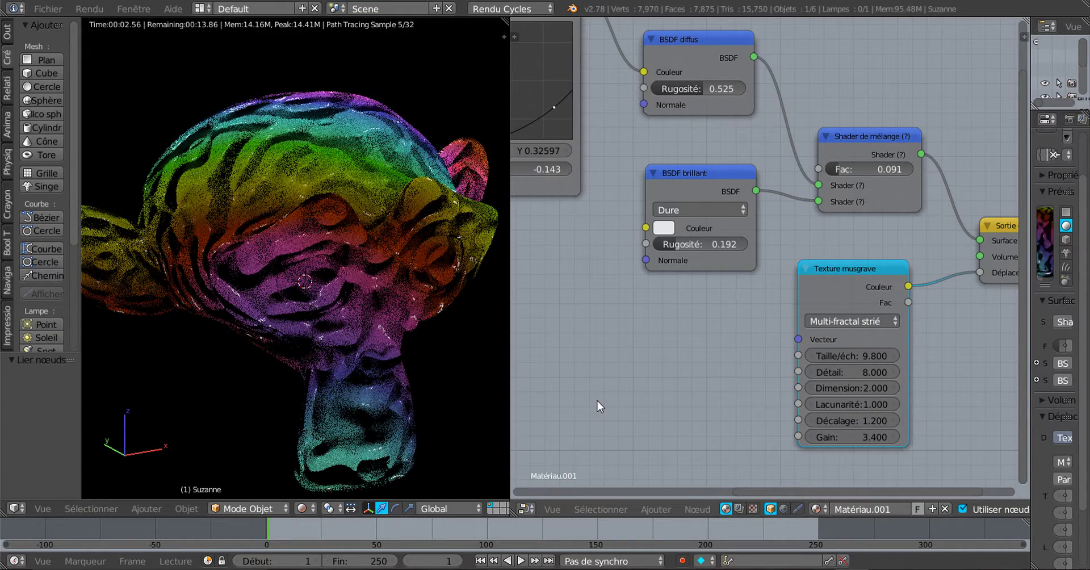
Set the Texture musgrave's Lacunarité to 2.500 and the Shader de mélange's Fac to 0.000.
{"action": "middle_click_drag", "start_coordinate": [464, 400], "coordinate": [355, 382]}
{"action": "scroll", "coordinate": [358, 383], "scroll_direction": "up", "scroll_amount": 4}
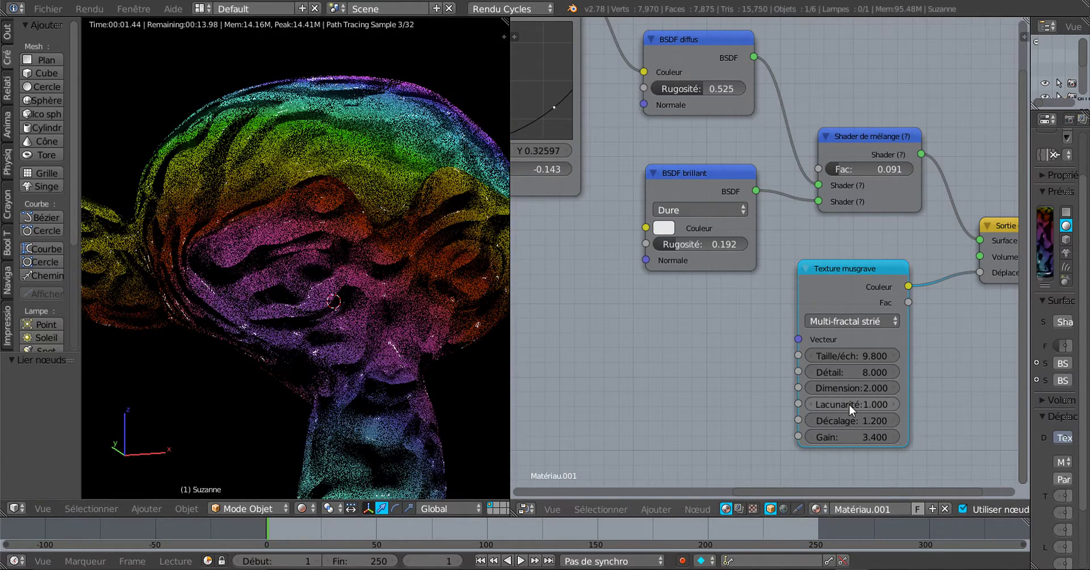
{"action": "left_click_drag", "start_coordinate": [850, 403], "coordinate": [877, 404]}
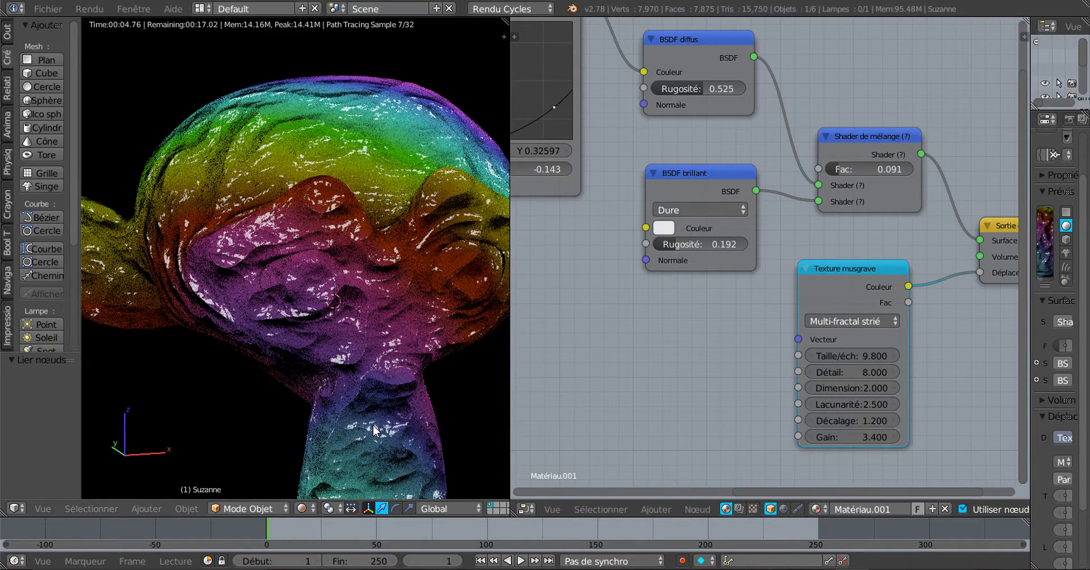
{"action": "middle_click_drag", "start_coordinate": [437, 431], "coordinate": [396, 436]}
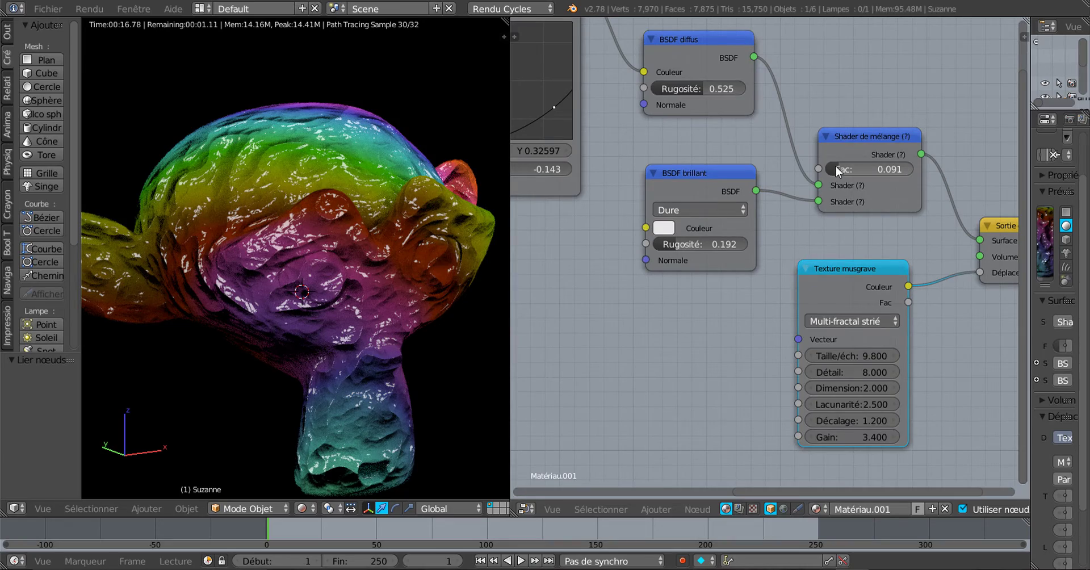
{"action": "left_click_drag", "start_coordinate": [836, 165], "coordinate": [809, 166]}
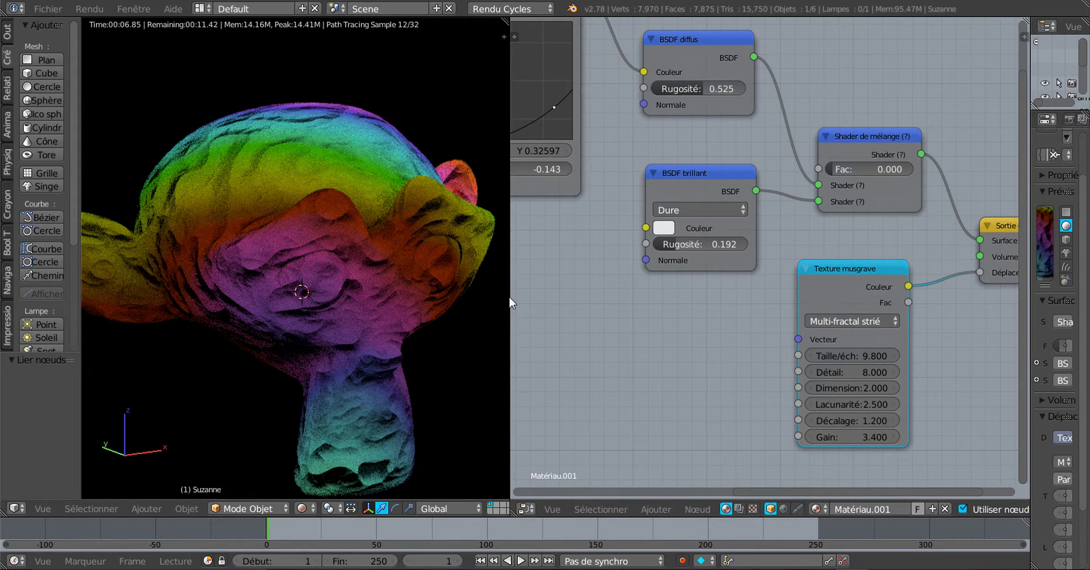
Widen the node editor and tidy the layout by lowering the texture coordinates node and moving BSDF Toon beneath the color gradient.
{"action": "left_click_drag", "start_coordinate": [510, 301], "coordinate": [472, 311]}
{"action": "scroll", "coordinate": [571, 332], "scroll_direction": "down", "scroll_amount": 5}
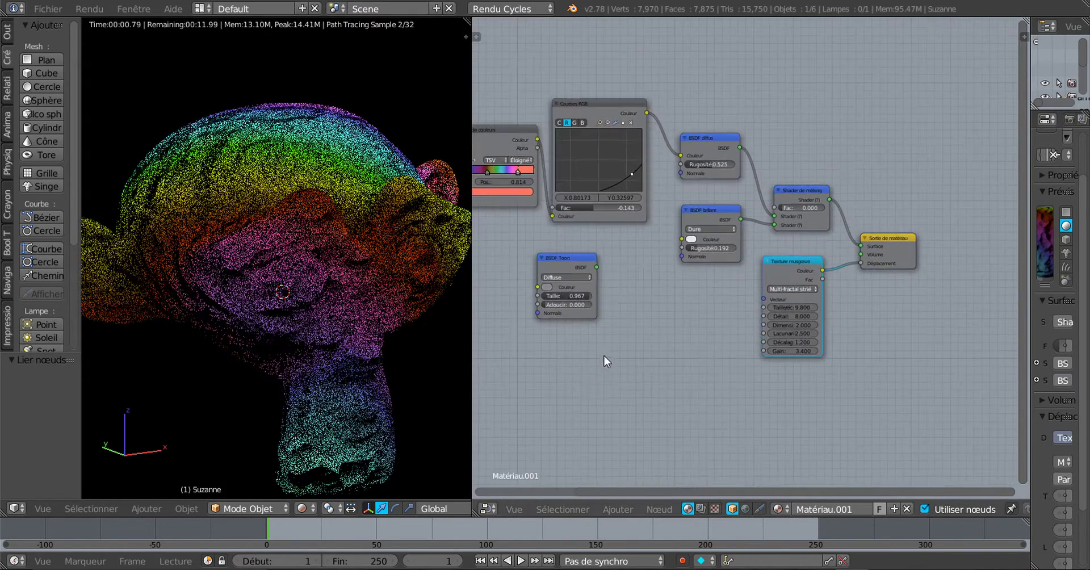
{"action": "scroll", "coordinate": [659, 373], "scroll_direction": "down", "scroll_amount": 2}
{"action": "scroll", "coordinate": [660, 374], "scroll_direction": "up", "scroll_amount": 2}
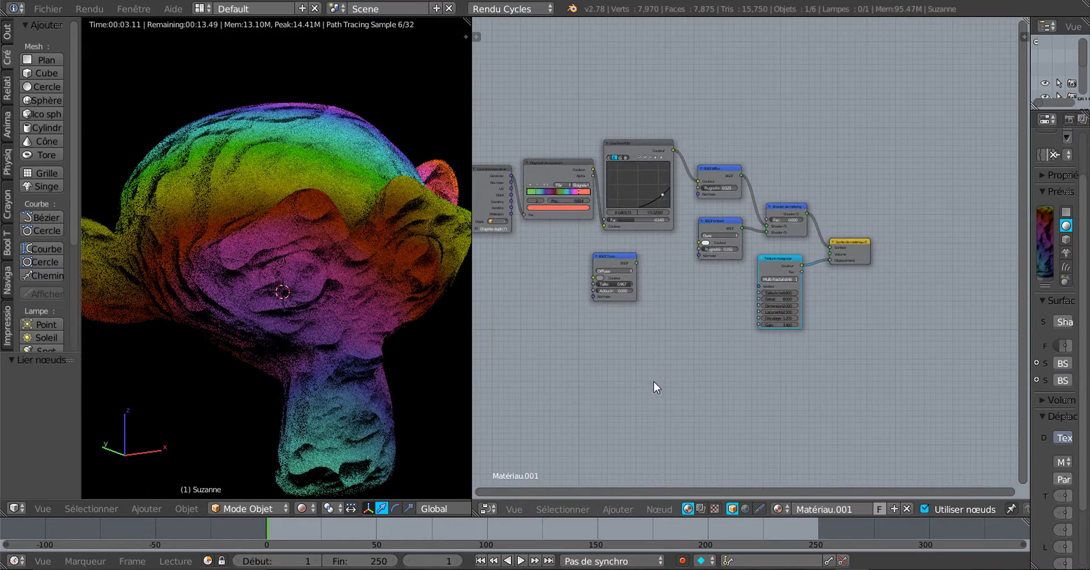
{"action": "middle_click_drag", "start_coordinate": [653, 382], "coordinate": [722, 362]}
{"action": "scroll", "coordinate": [723, 362], "scroll_direction": "up", "scroll_amount": 3}
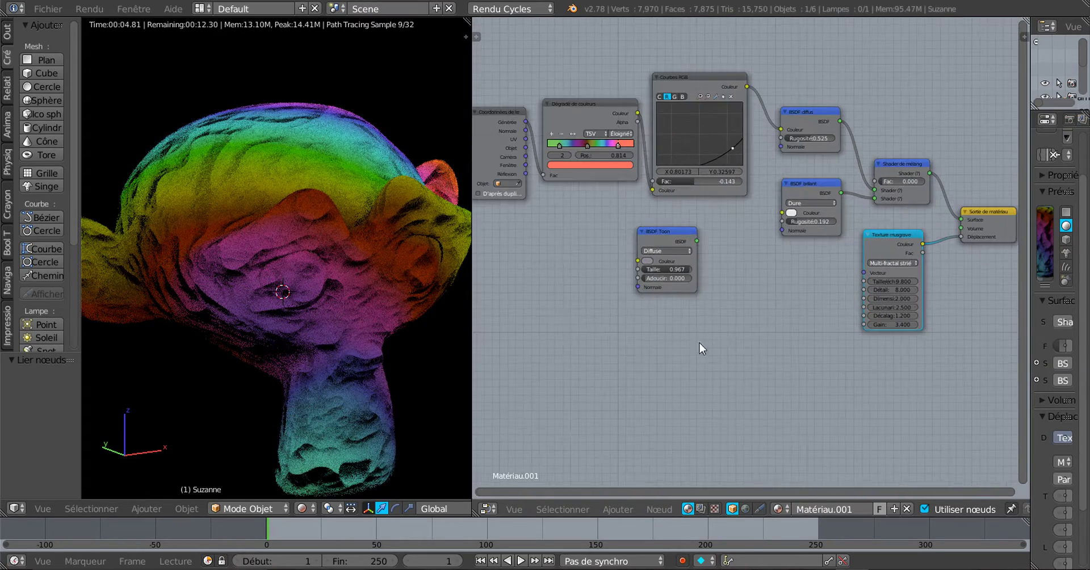
{"action": "left_click_drag", "start_coordinate": [497, 134], "coordinate": [497, 152]}
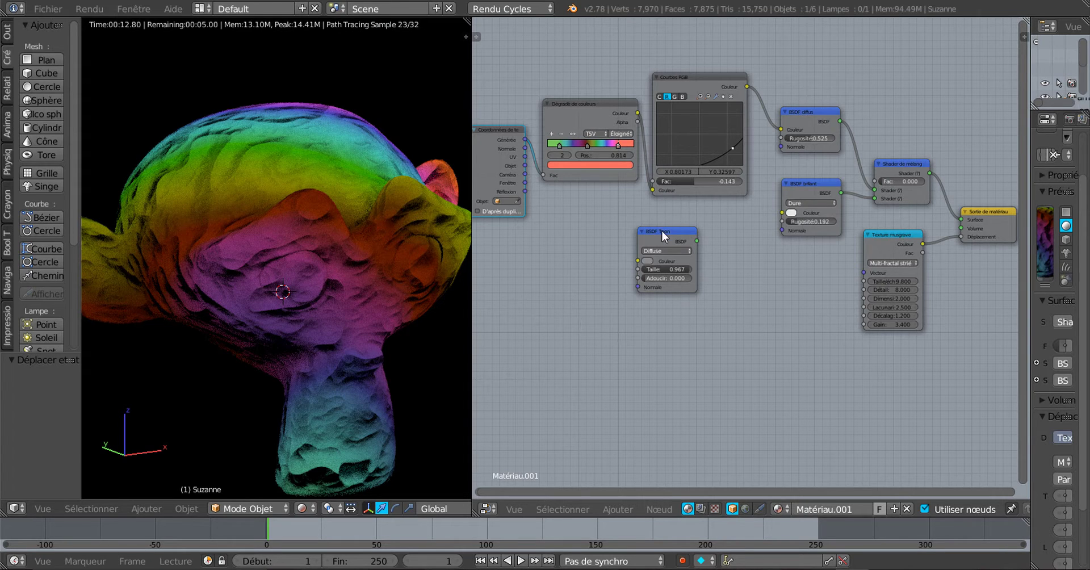
{"action": "left_click_drag", "start_coordinate": [662, 230], "coordinate": [588, 225]}
{"action": "scroll", "coordinate": [689, 291], "scroll_direction": "down", "scroll_amount": 2}
{"action": "middle_click_drag", "start_coordinate": [693, 317], "coordinate": [720, 370]}
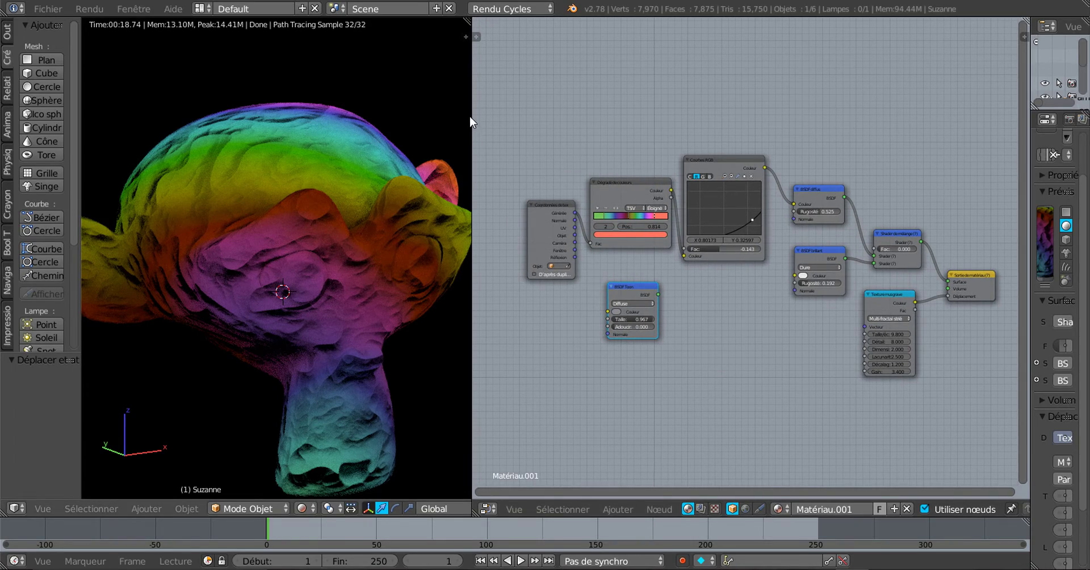
{"action": "left_click_drag", "start_coordinate": [472, 114], "coordinate": [433, 109]}
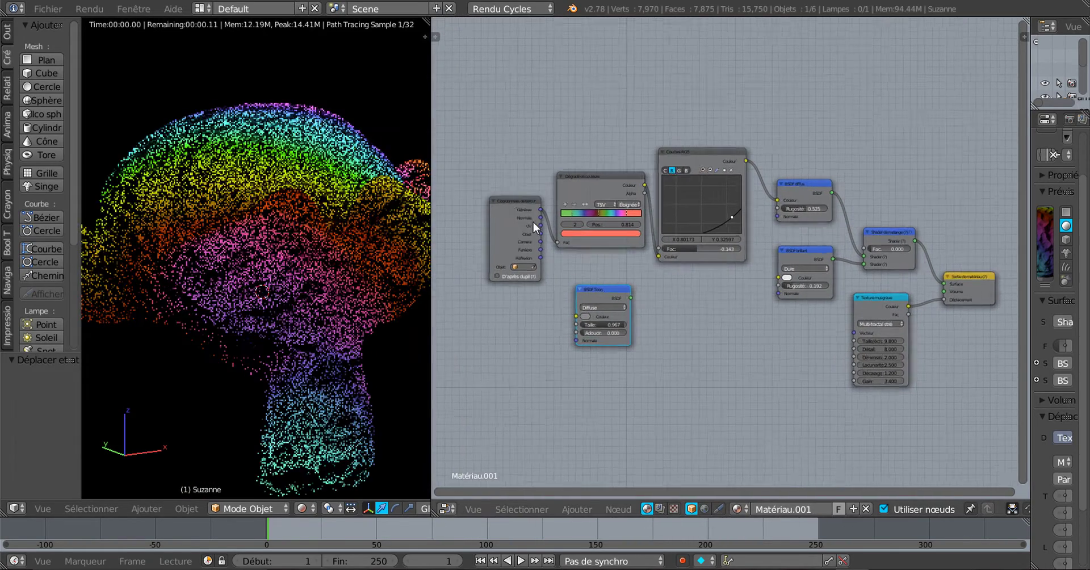